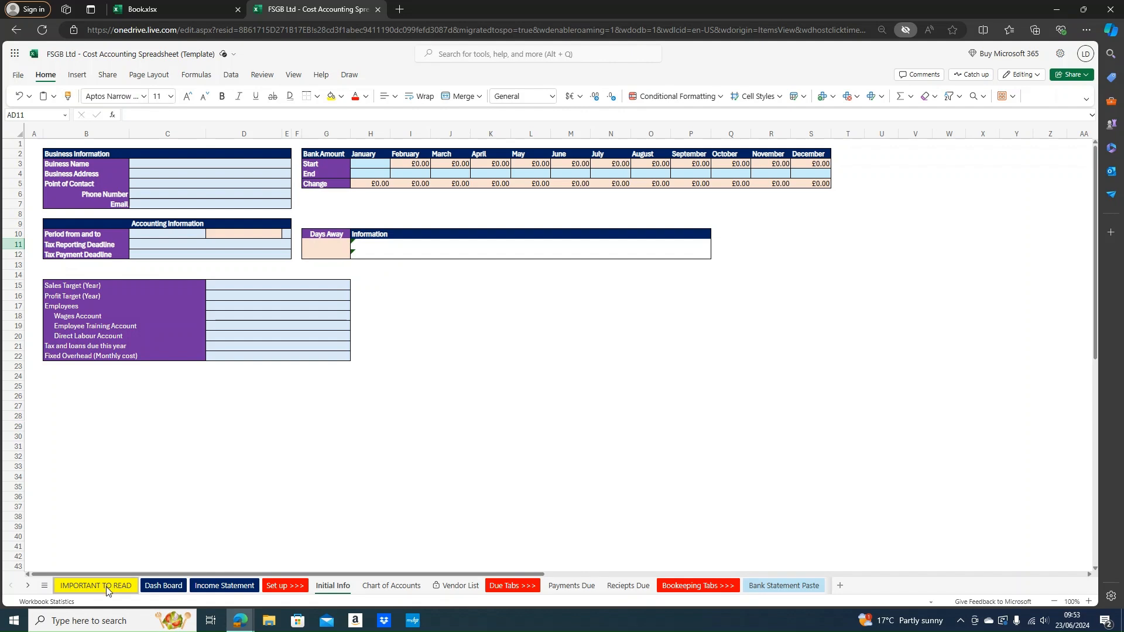
Read the IMPORTANT TO READ notice, then bring up the workbook's Save As options
click(64, 585)
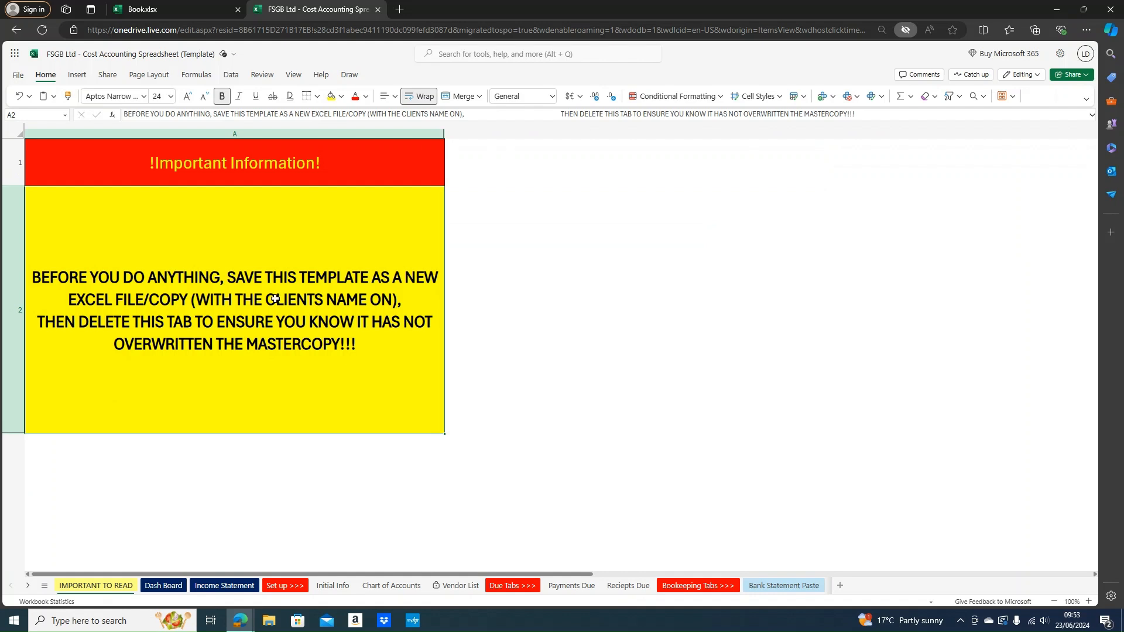
click(17, 75)
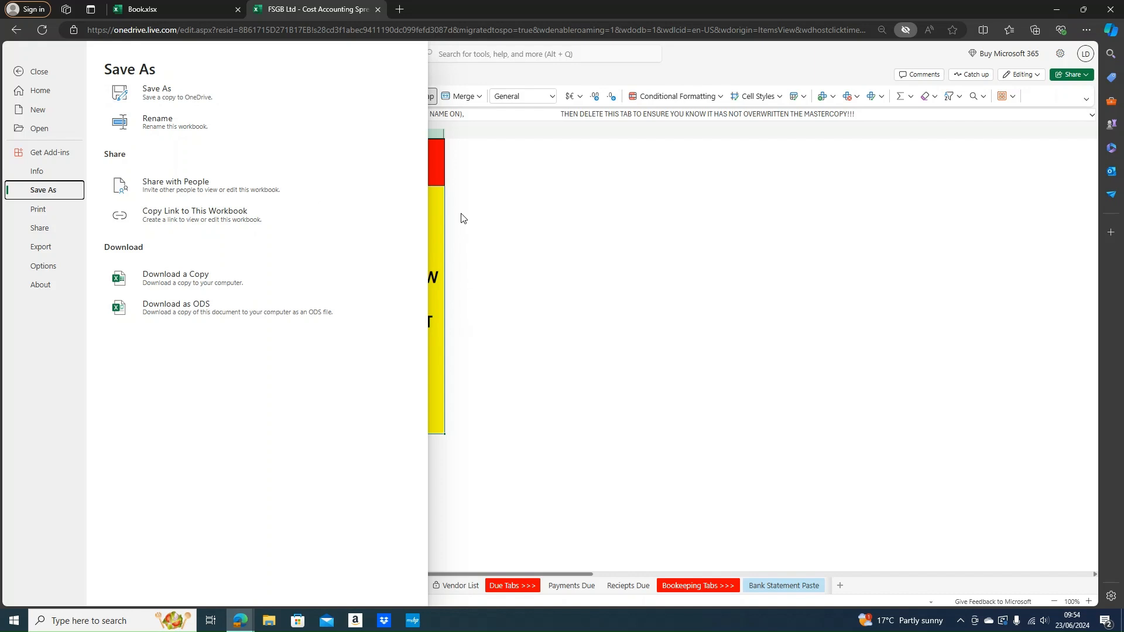
Delete the IMPORTANT TO READ sheet and switch to the Initial Info sheet
click(518, 265)
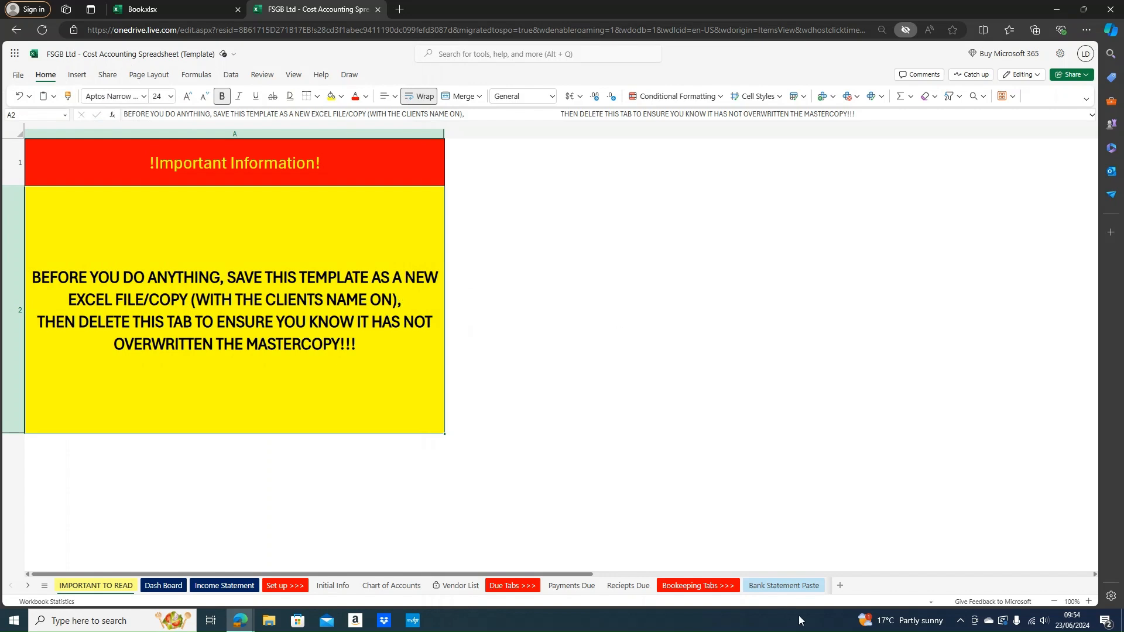
right_click(110, 592)
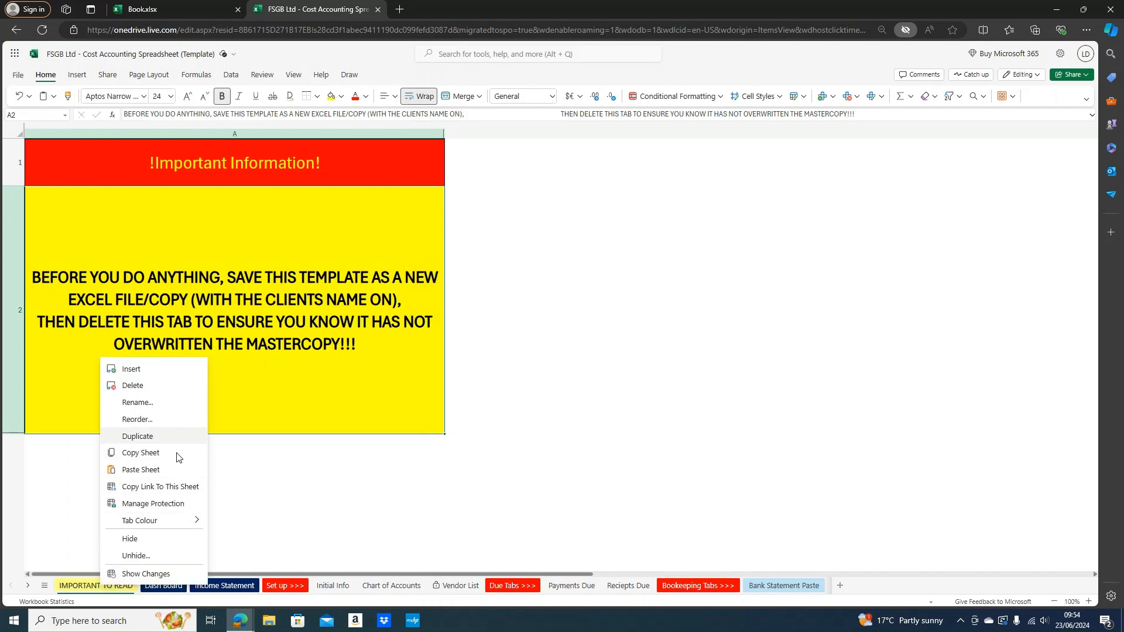
click(151, 389)
click(588, 349)
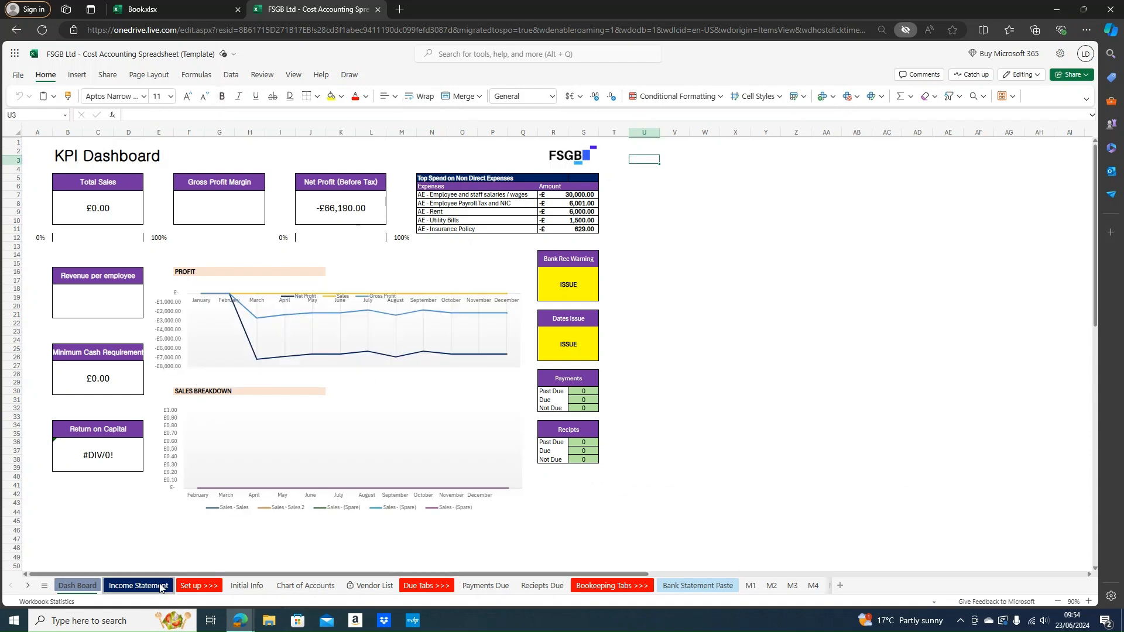
click(162, 585)
click(258, 585)
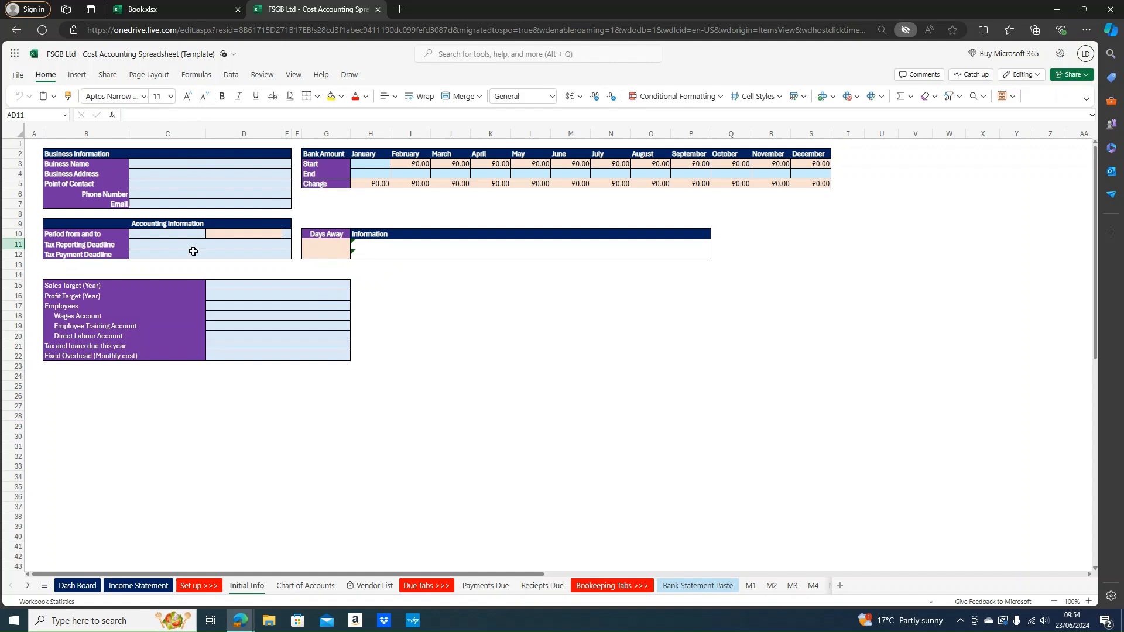
Enter Betties Cakes as the business name and the business postal address, correcting the postcode
click(167, 166)
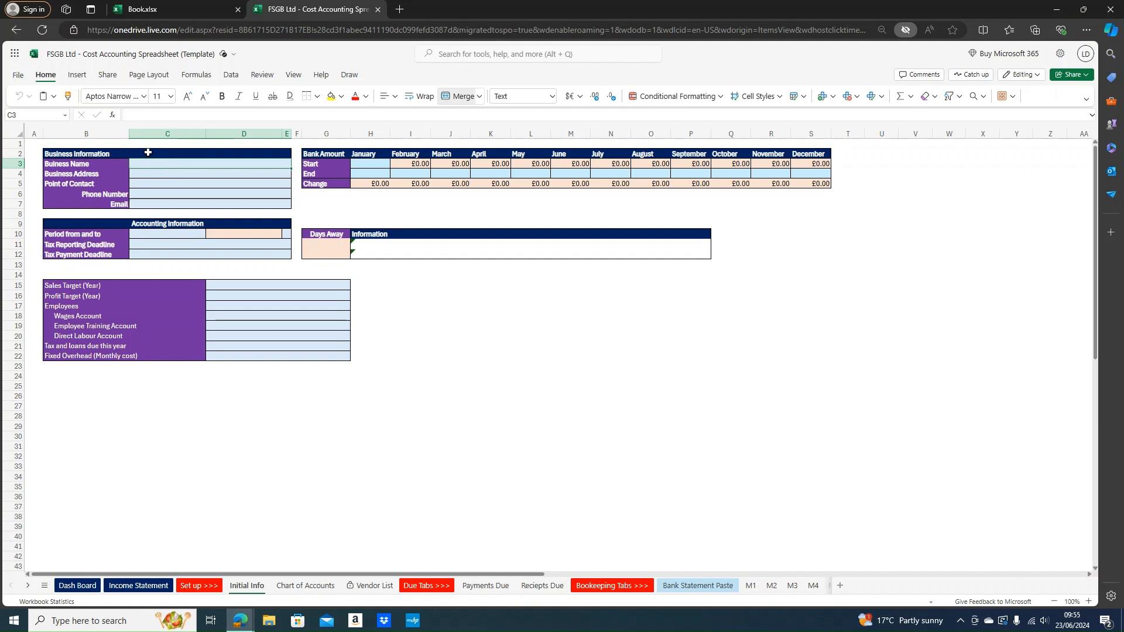
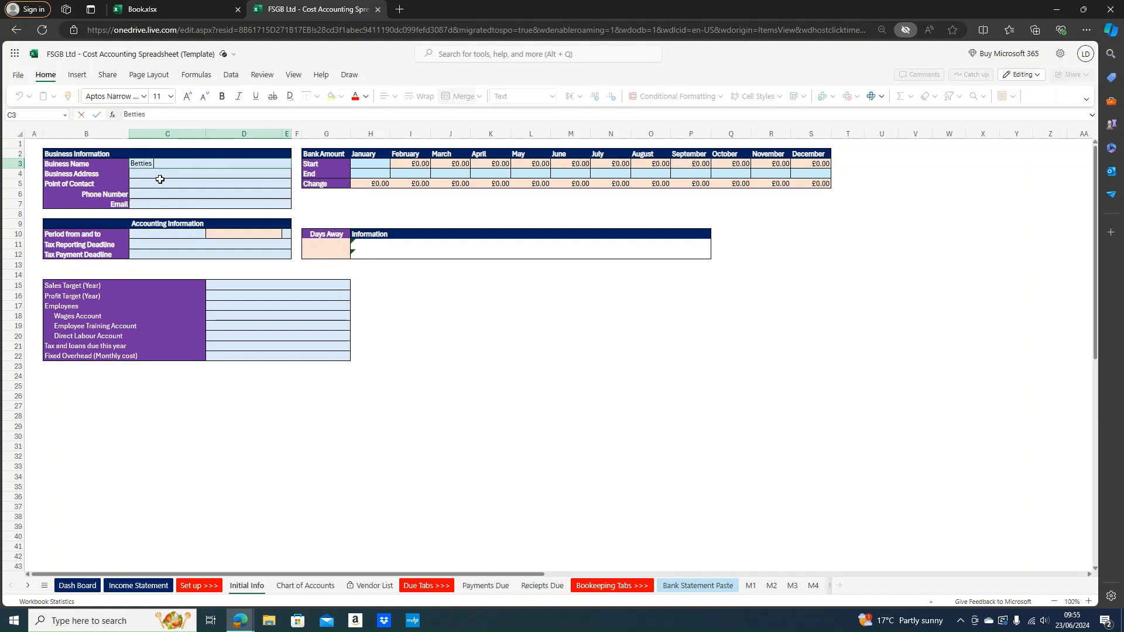
key(Return)
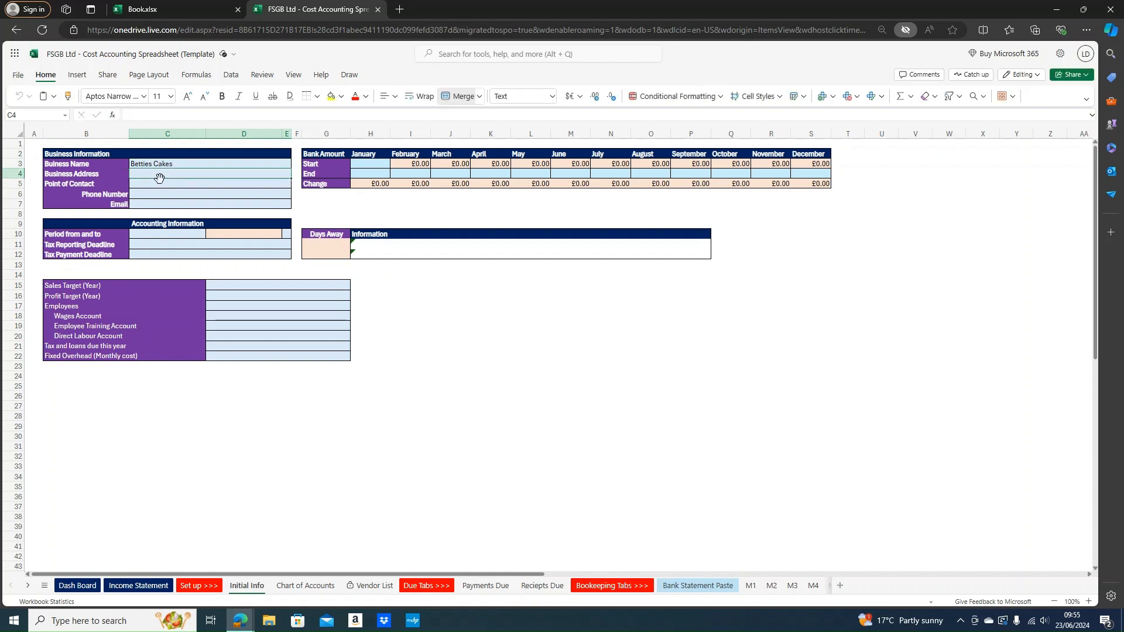
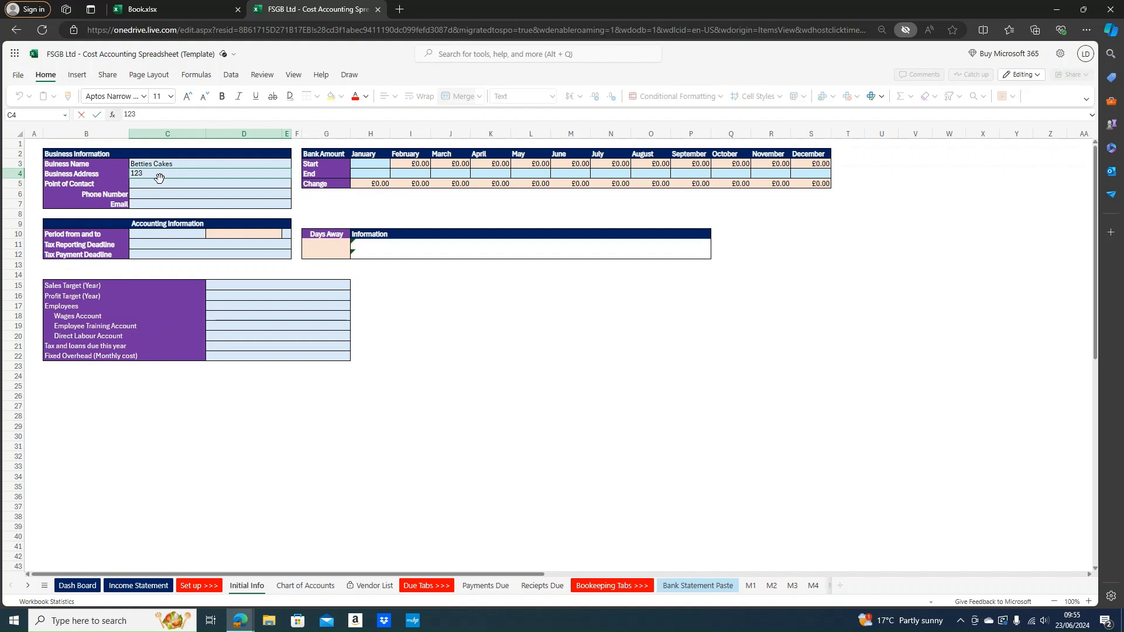
key(BackSpace)
key(Escape)
key(Escape)
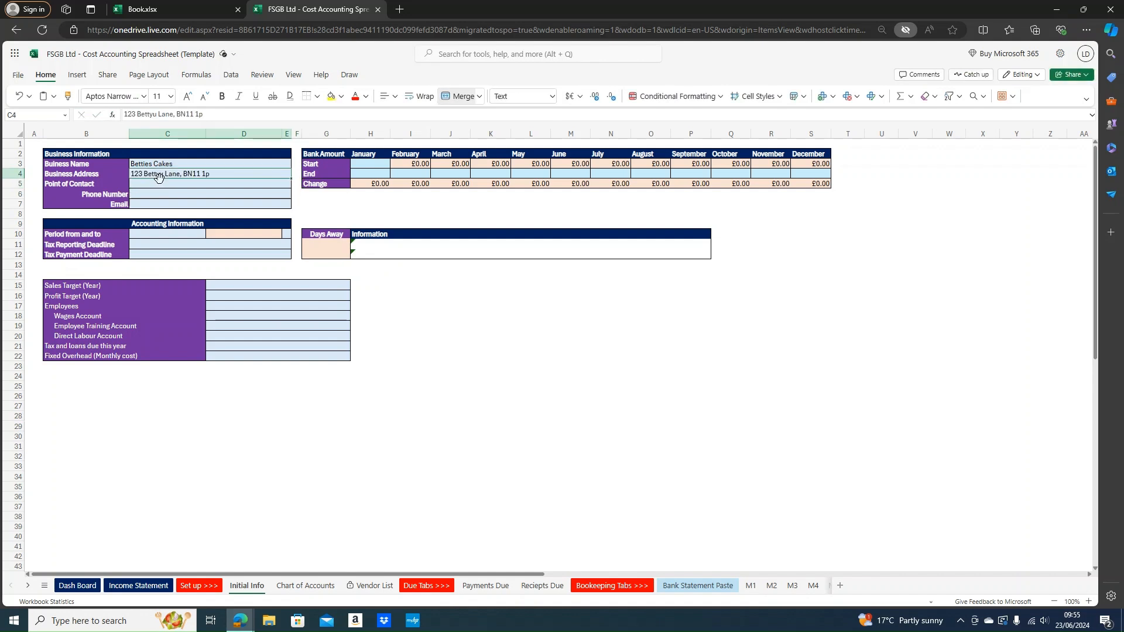
click(245, 112)
key(BackSpace)
text(PU)
key(Return)
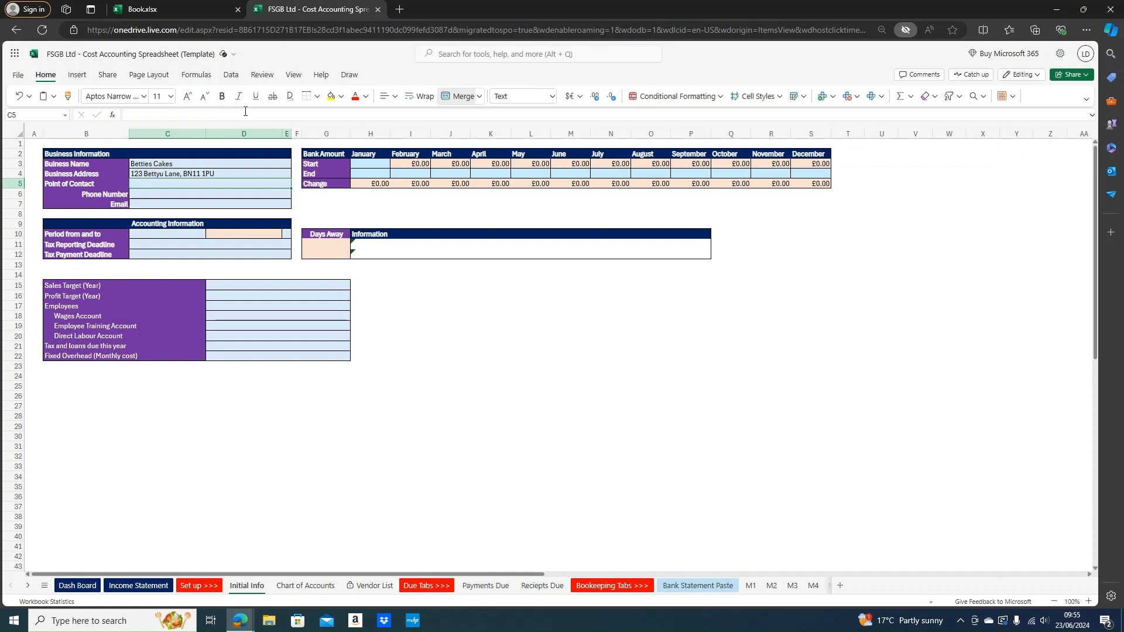
Fill in the contact person's name, phone number and e-mail address
text(B)
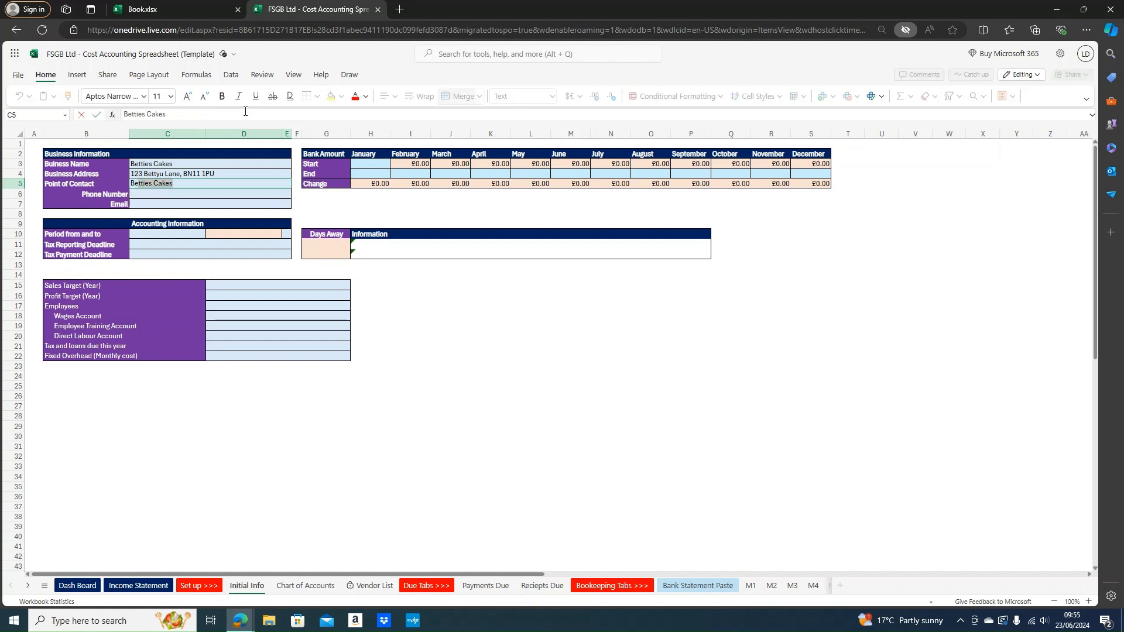
text(etty)
key(Return)
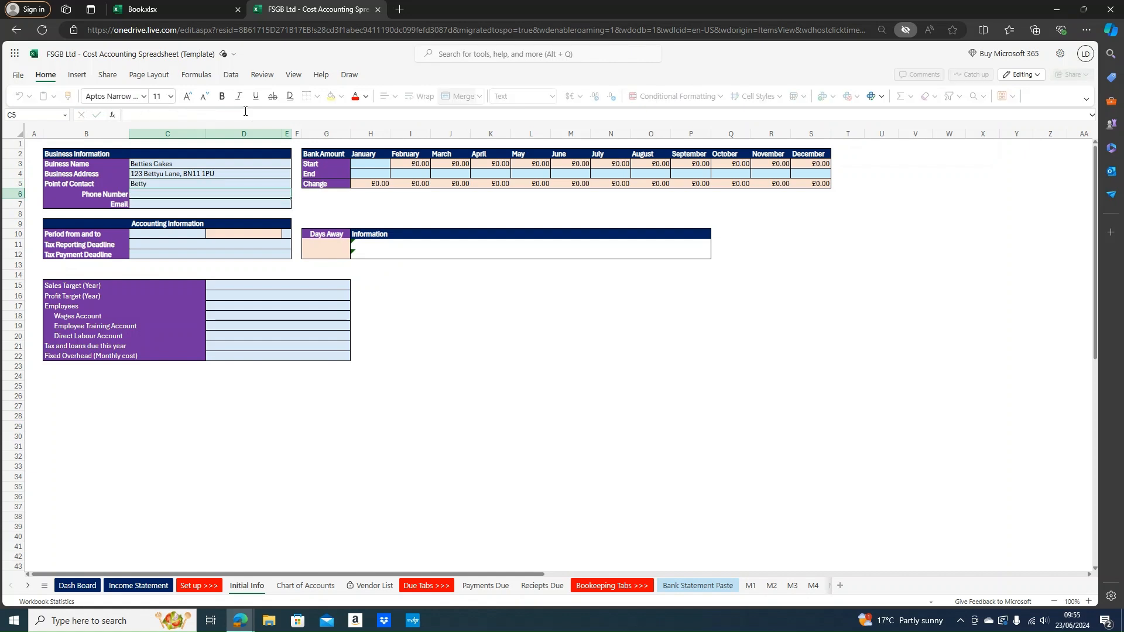
text(07111 111 111)
key(Return)
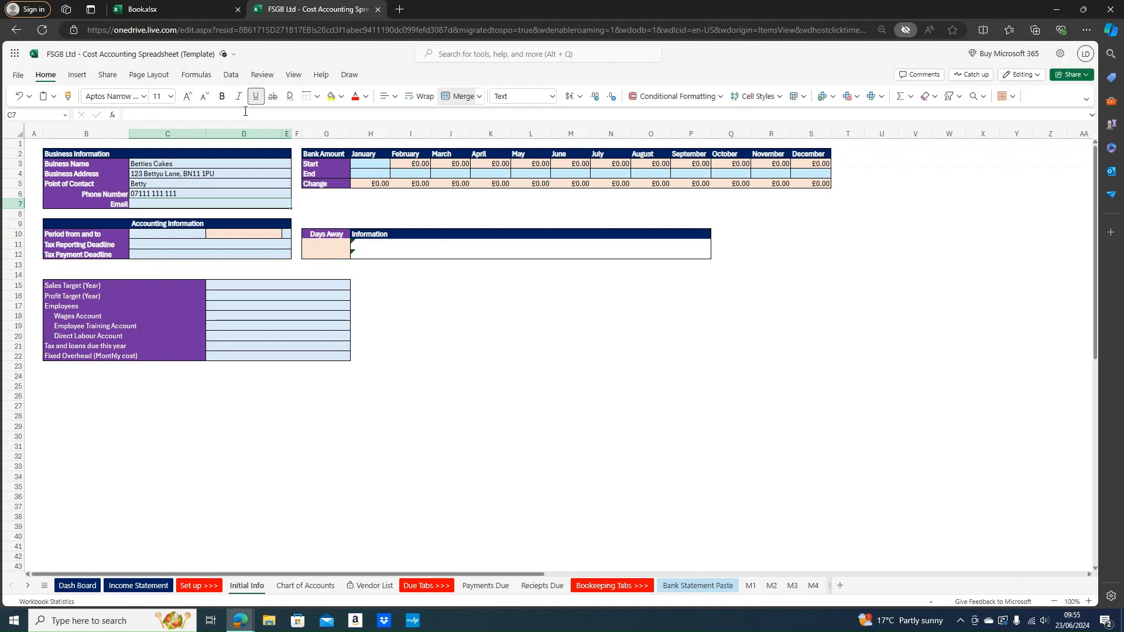
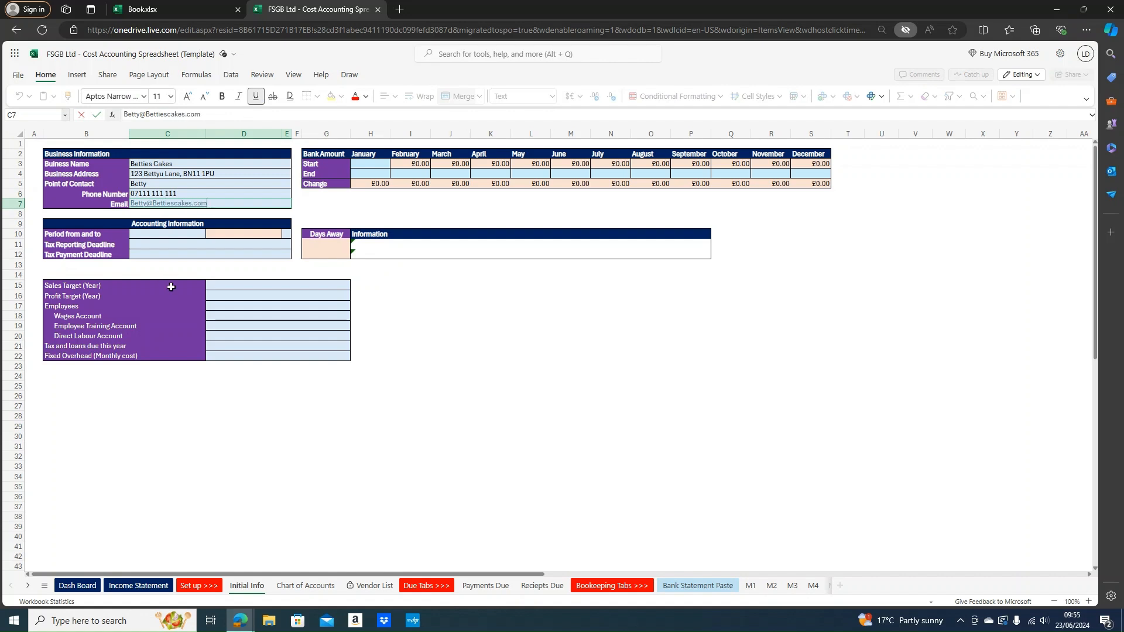
click(140, 223)
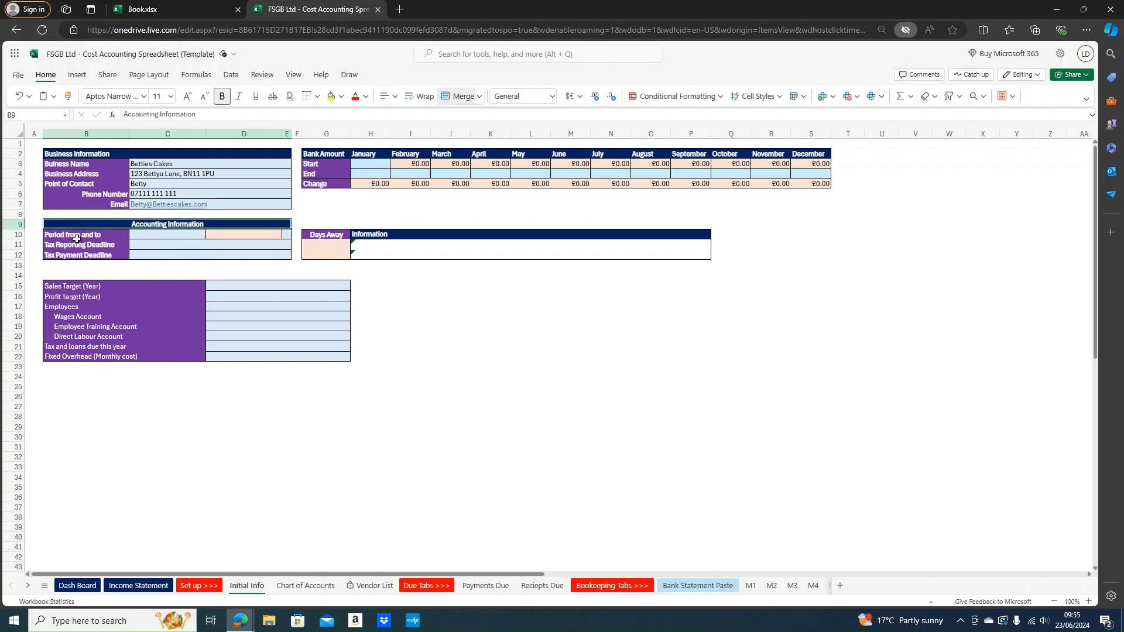
click(99, 234)
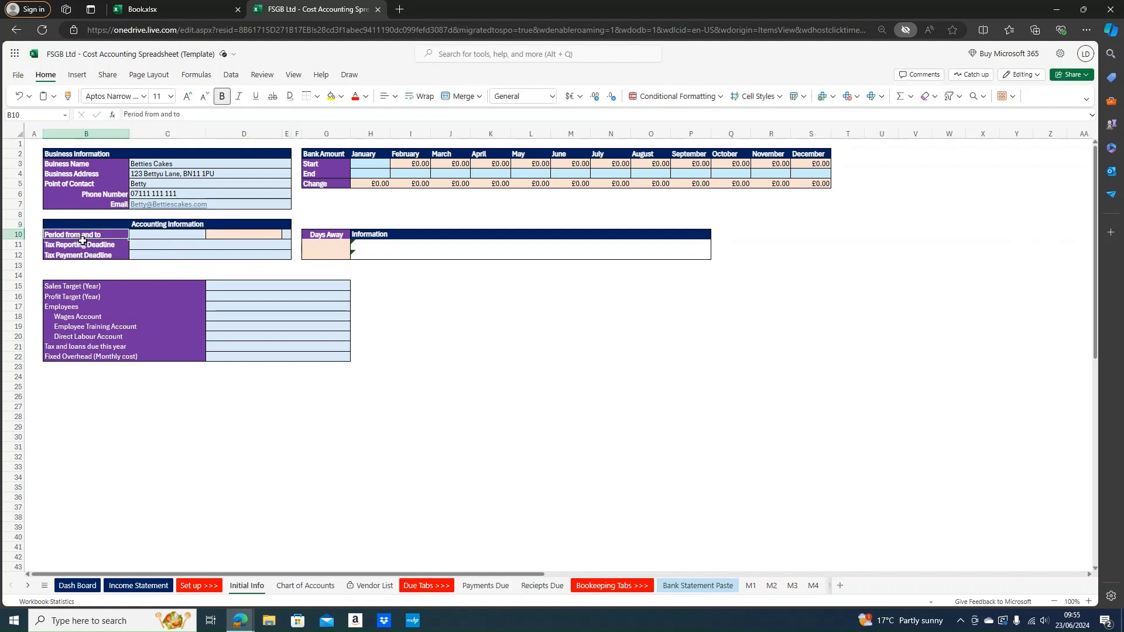
click(155, 238)
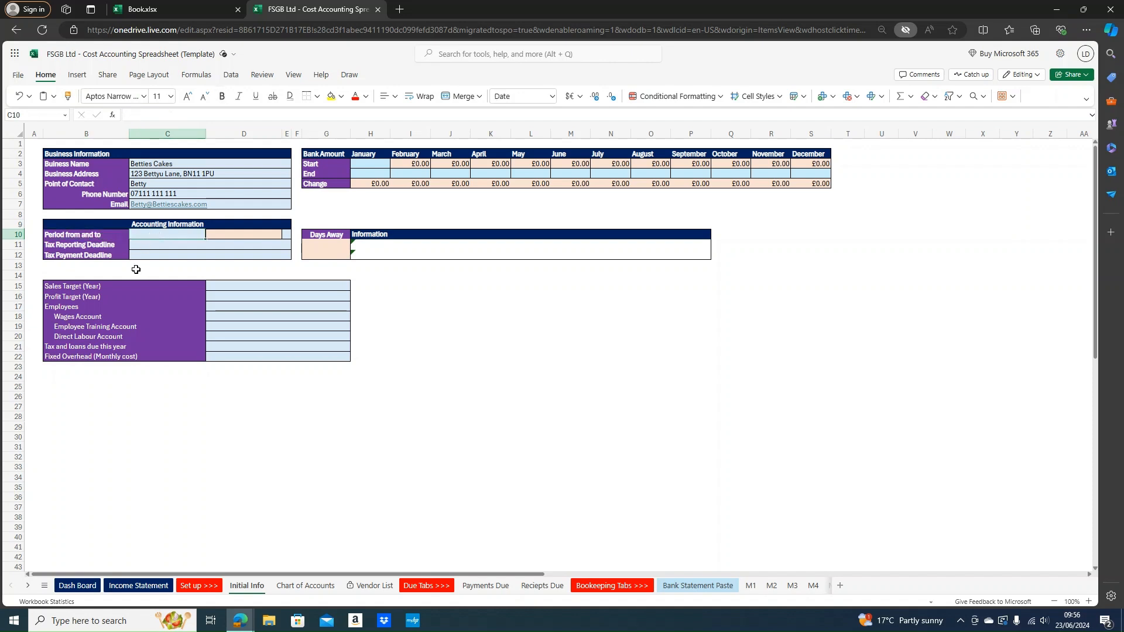
key(Right)
key(Up)
key(Down)
key(Left)
click(268, 234)
drag(326, 242, 325, 258)
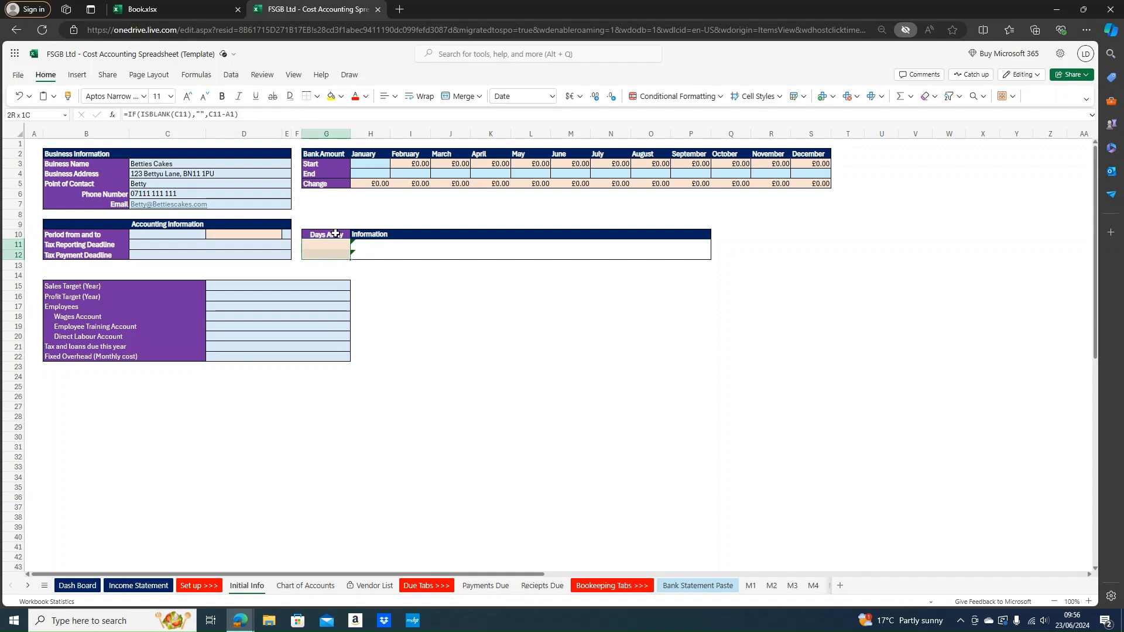
click(371, 183)
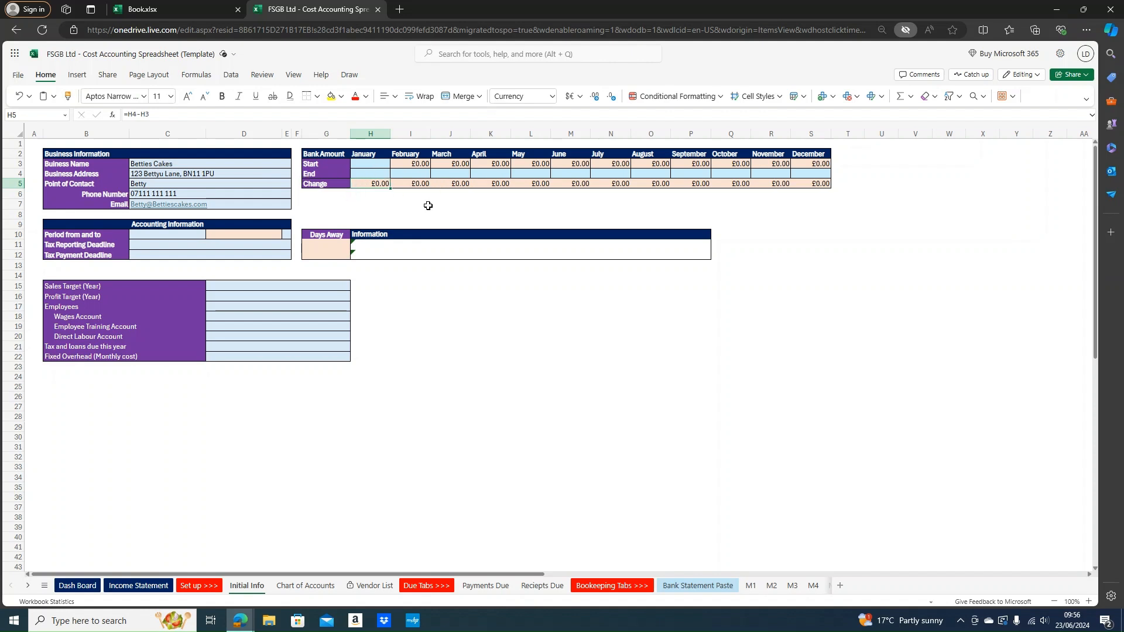
click(187, 235)
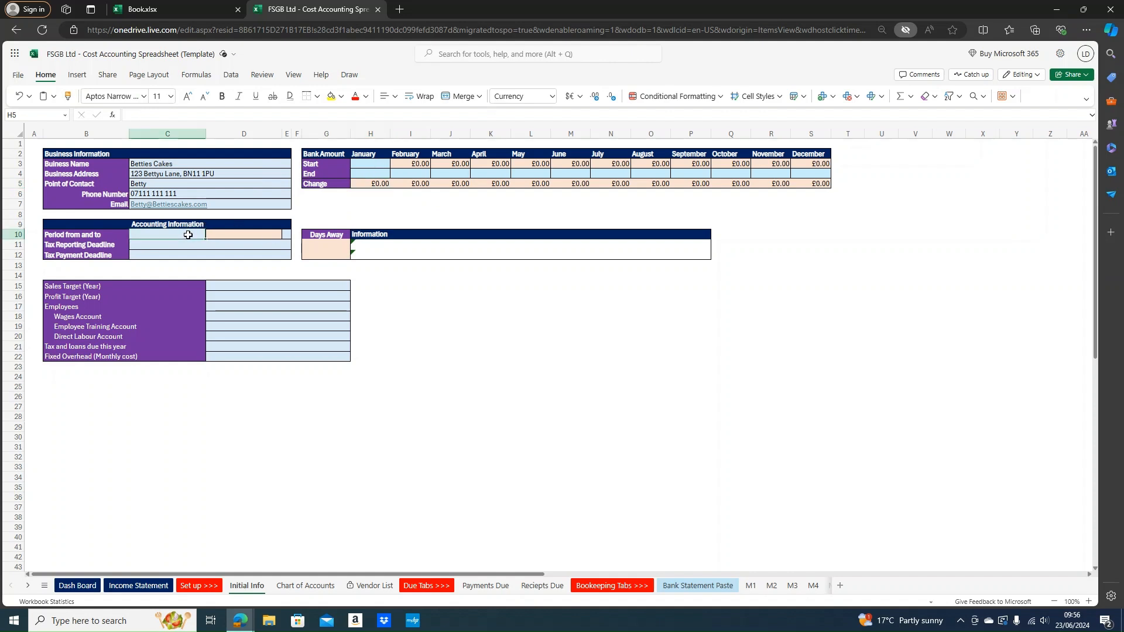
click(229, 233)
click(303, 246)
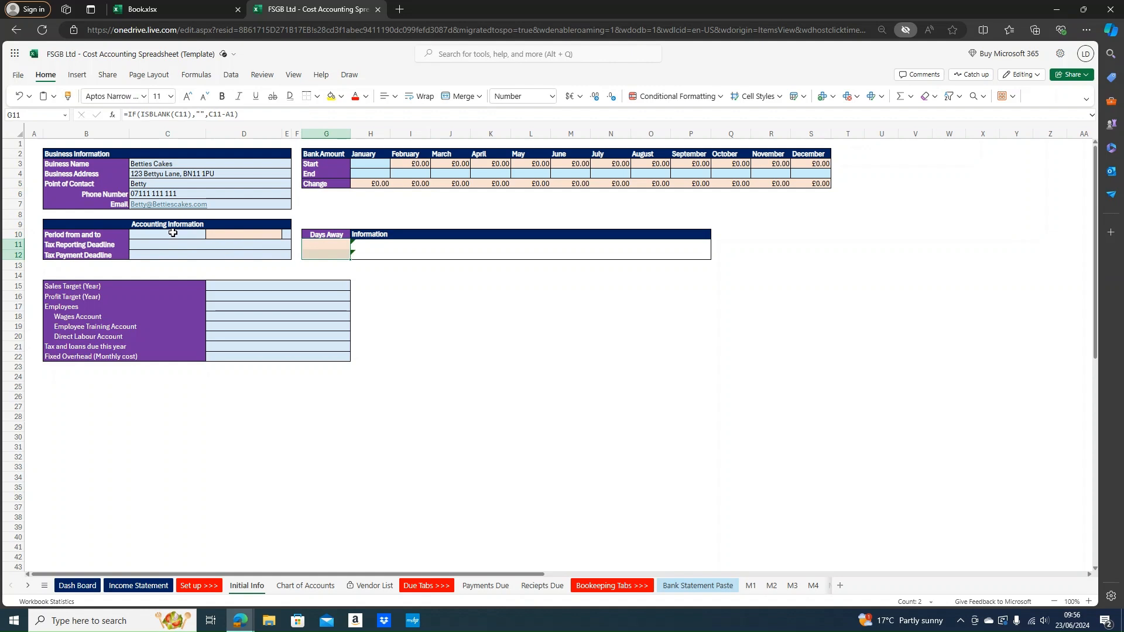
drag(173, 233, 169, 243)
click(173, 254)
drag(314, 286, 309, 355)
click(284, 308)
click(170, 234)
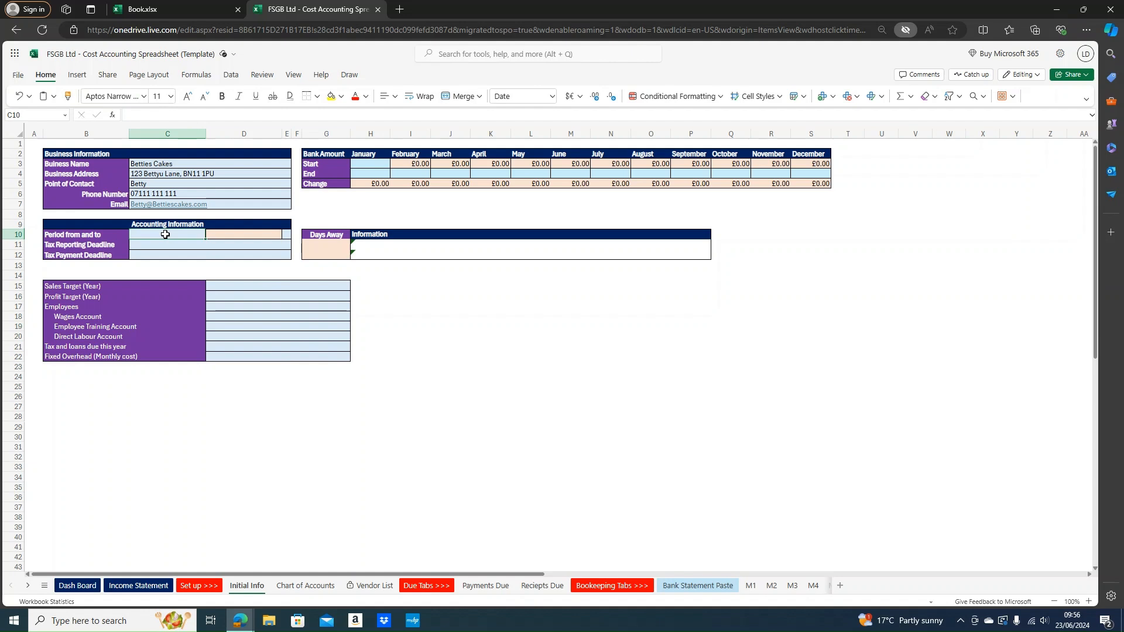
Enter 06/04/2023 as the accounting period start date and check the calculated end date
text(06/04)
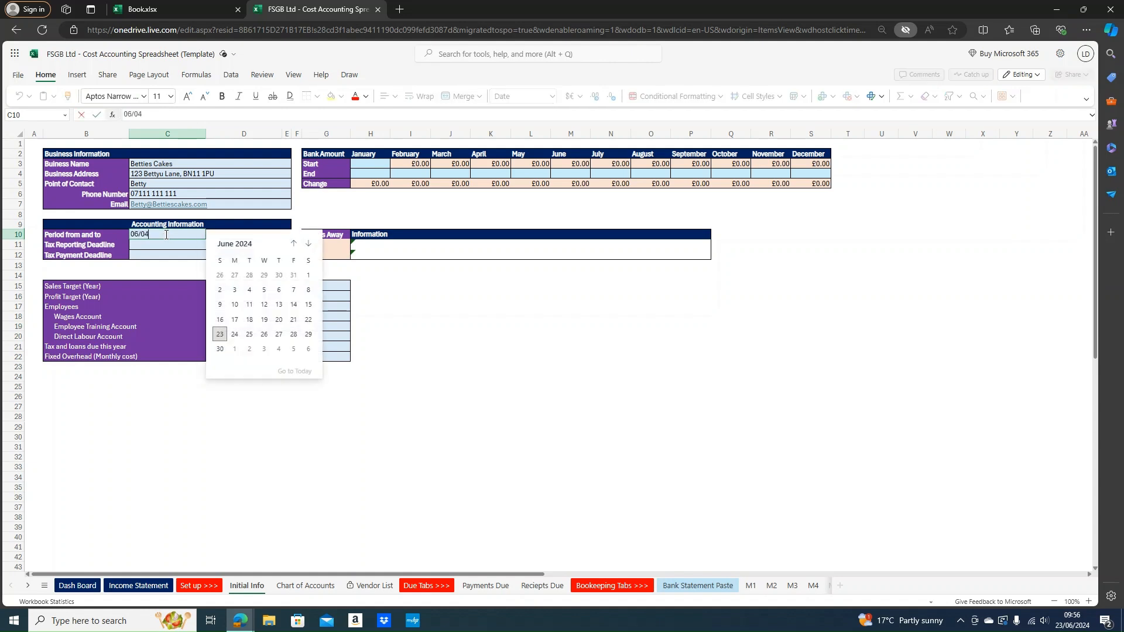
text(/2023)
key(Return)
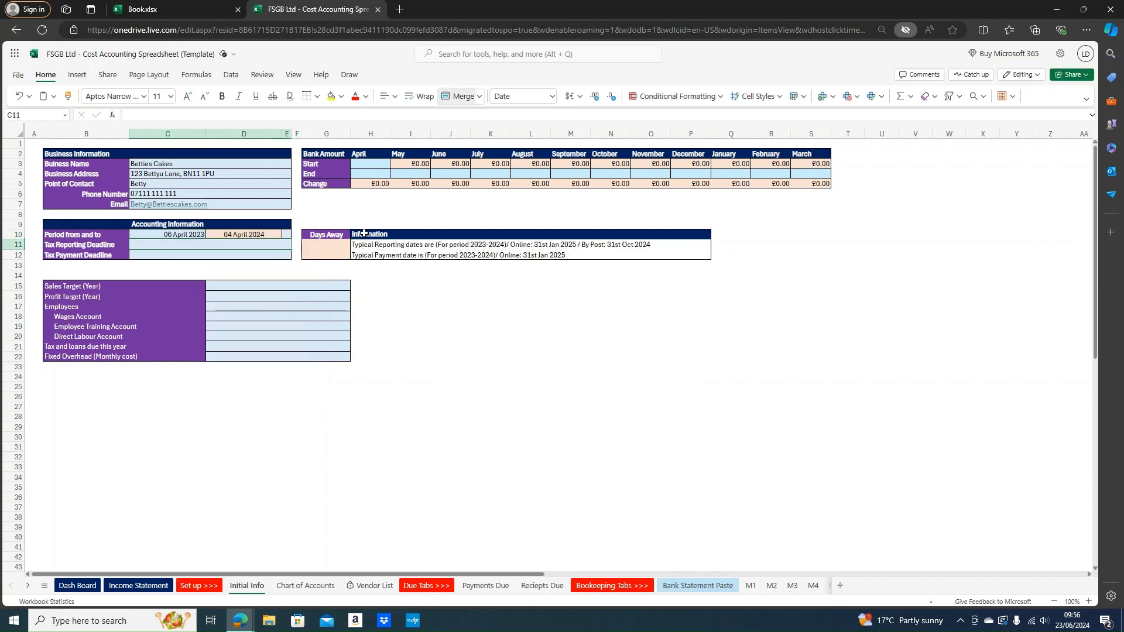
click(251, 234)
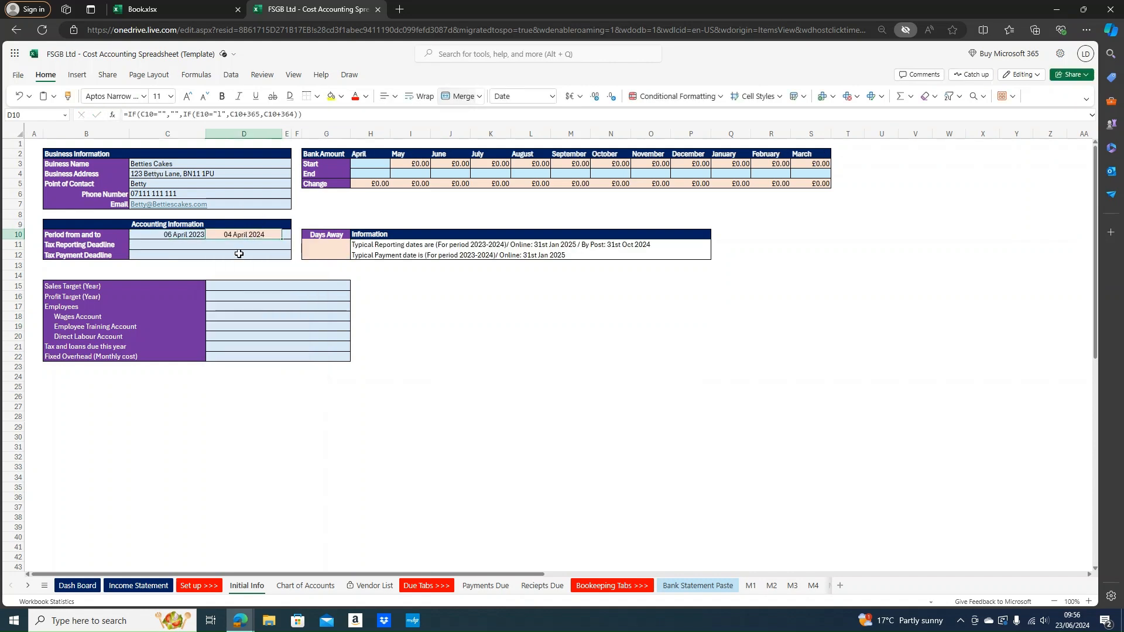
click(189, 236)
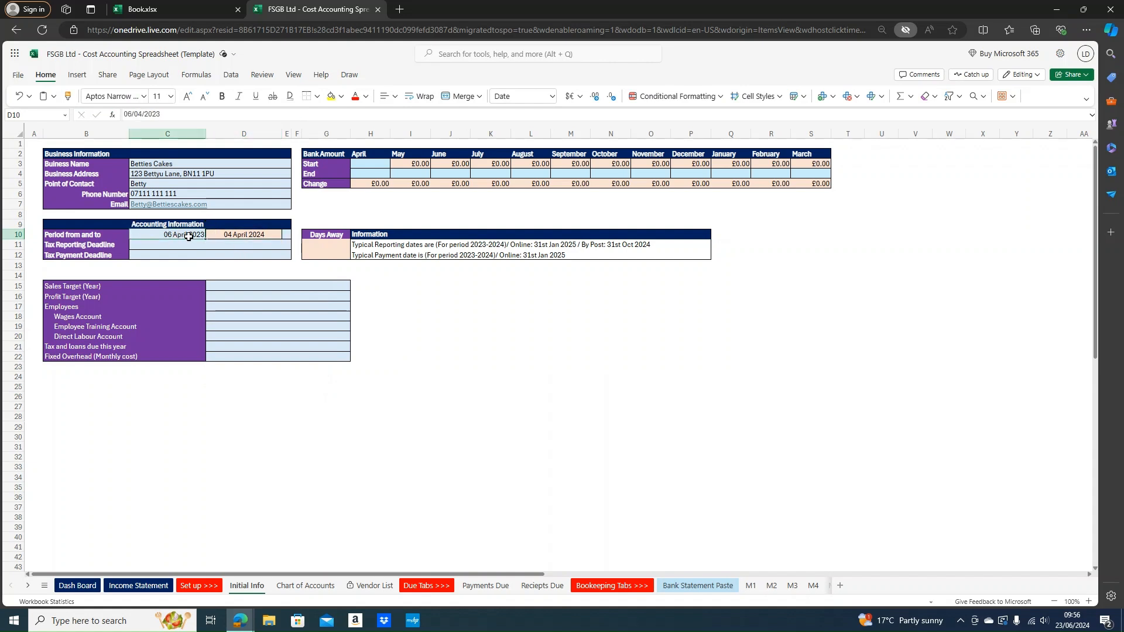
click(228, 236)
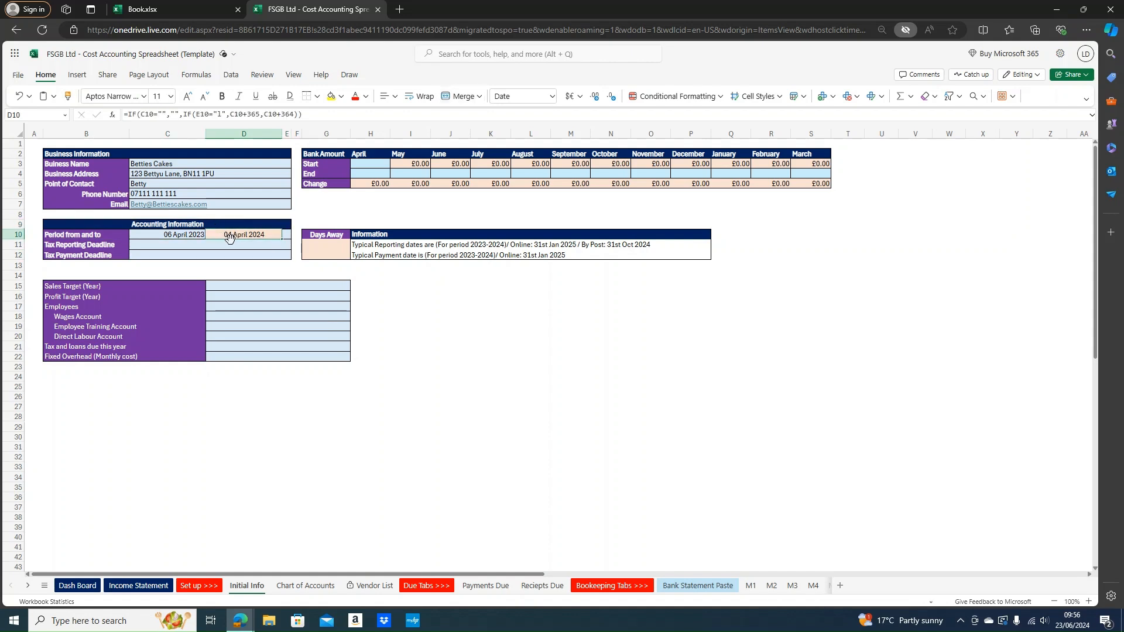
click(176, 235)
Enter L in E10 as the leap-year flag so the period ends 05 April 2024
click(285, 235)
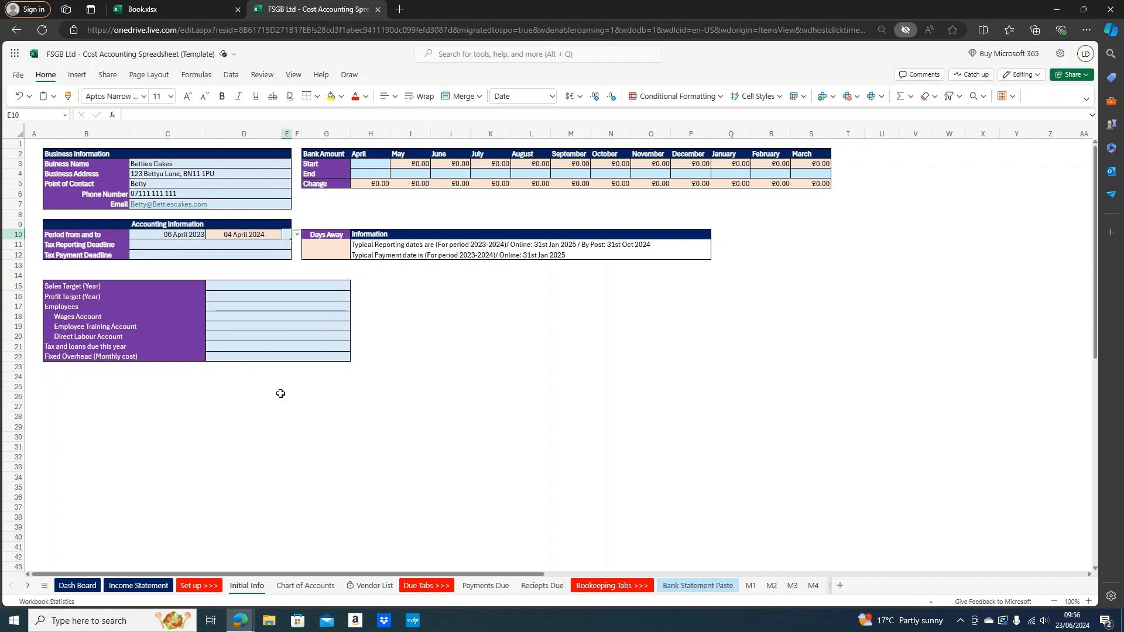
text(L)
click(227, 234)
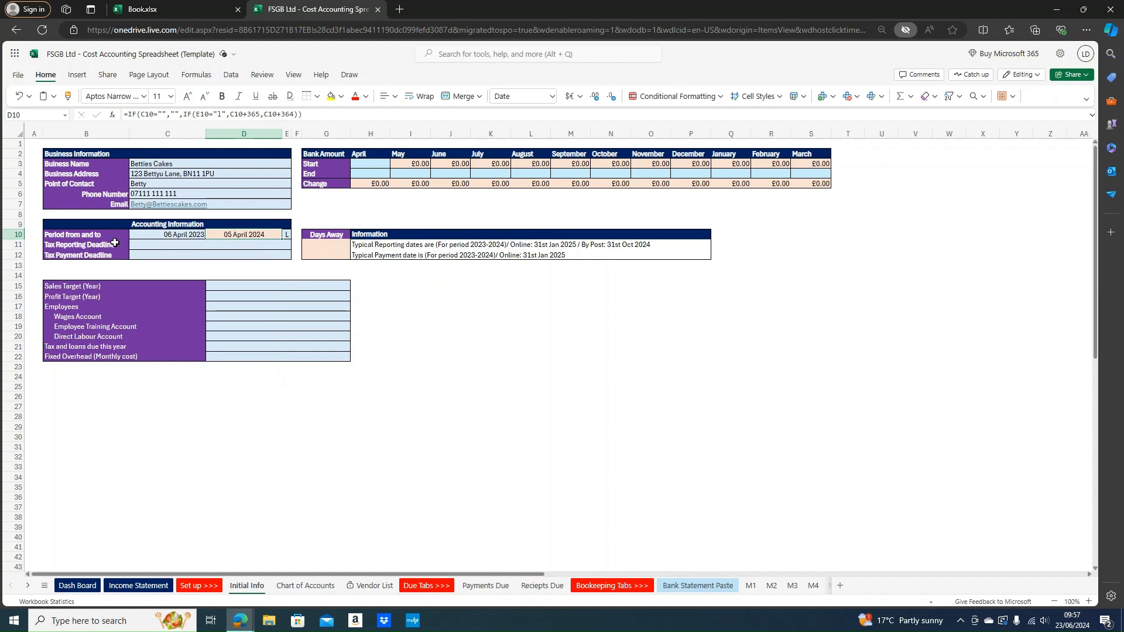
click(73, 246)
click(162, 243)
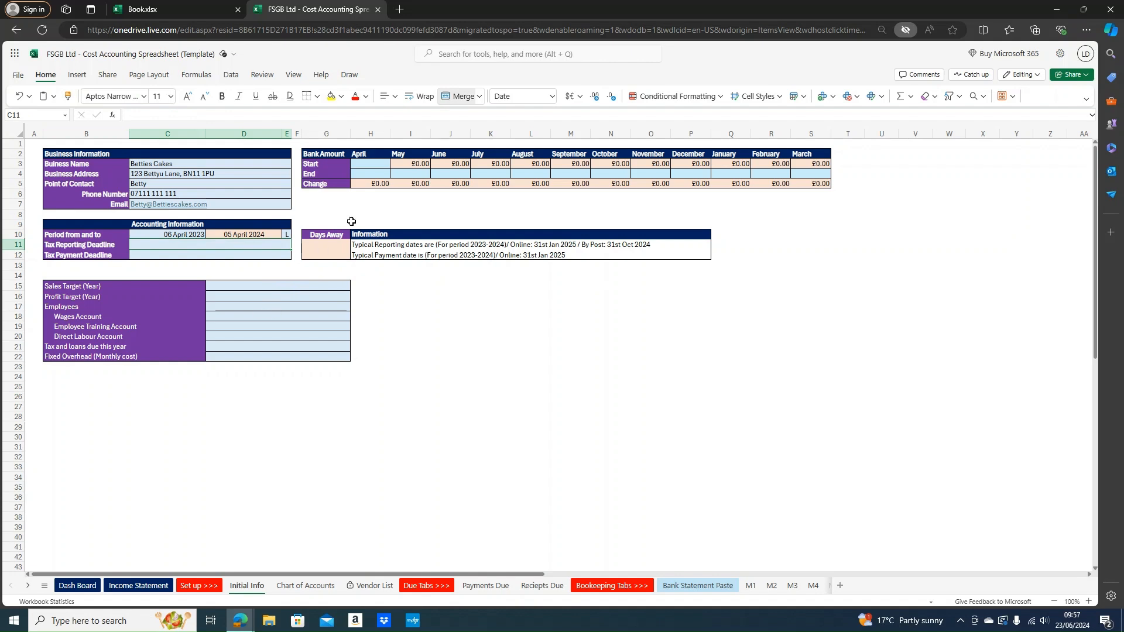
Set the Tax Reporting Deadline to 31/01/2025
click(366, 245)
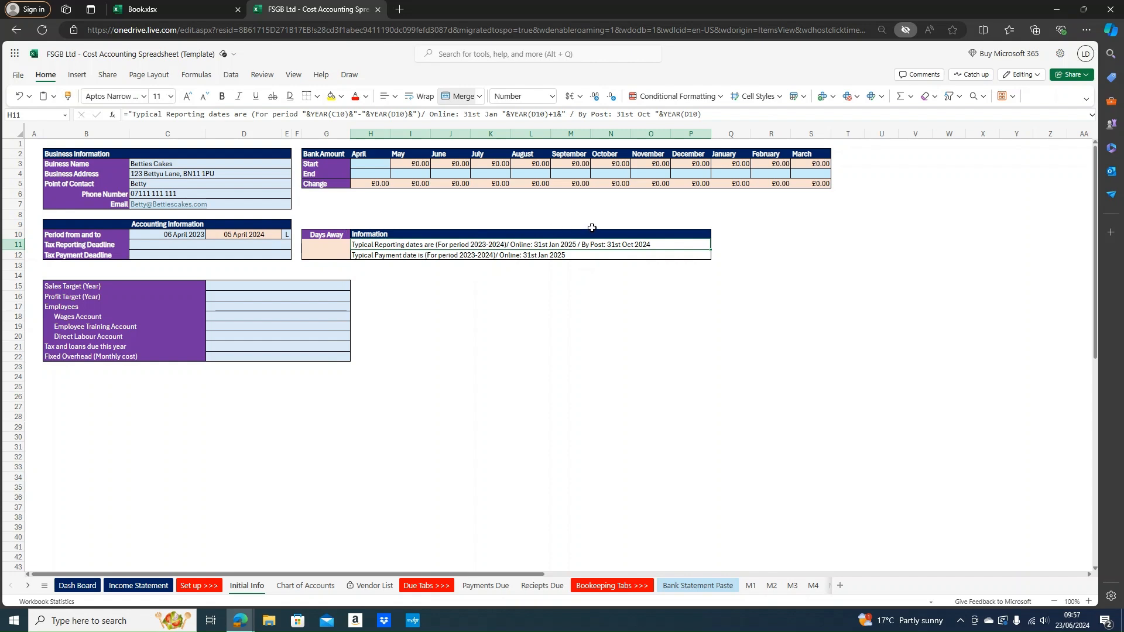
click(227, 246)
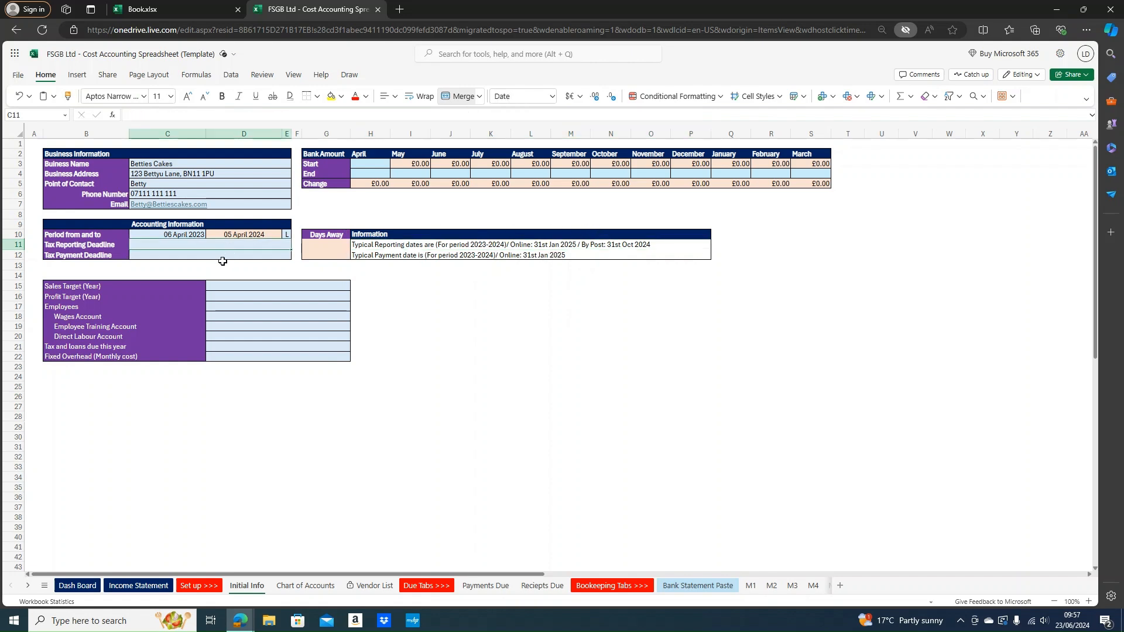
text(31/05/)
key(BackSpace)
key(BackSpace)
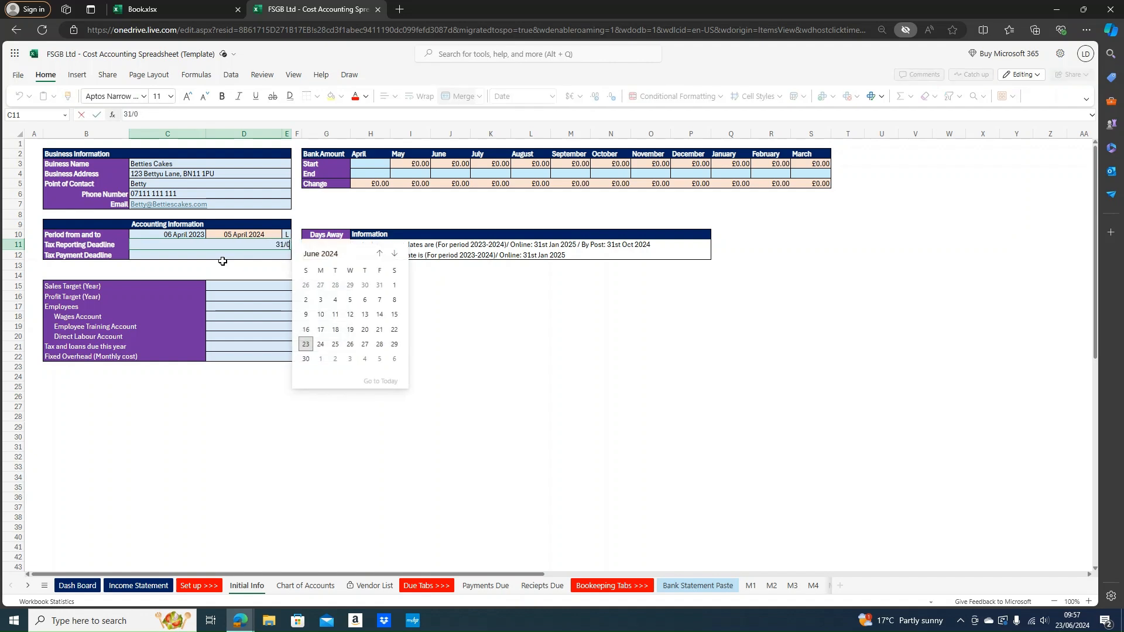
text(1/2025)
key(Return)
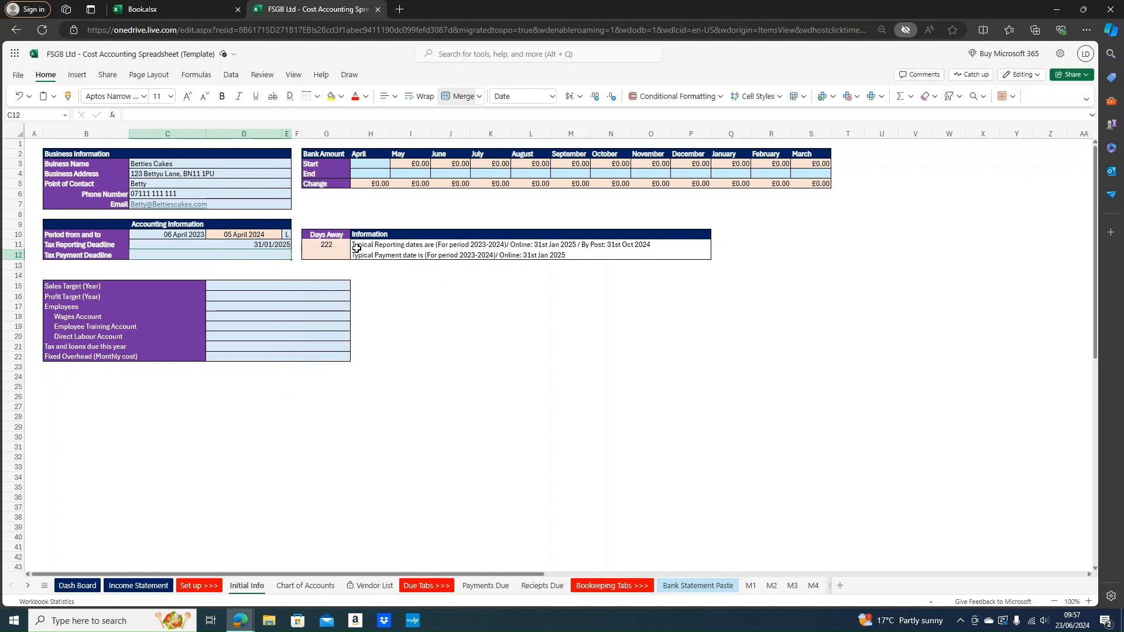
Set the Tax Payment Deadline to 31/01/2025
click(381, 257)
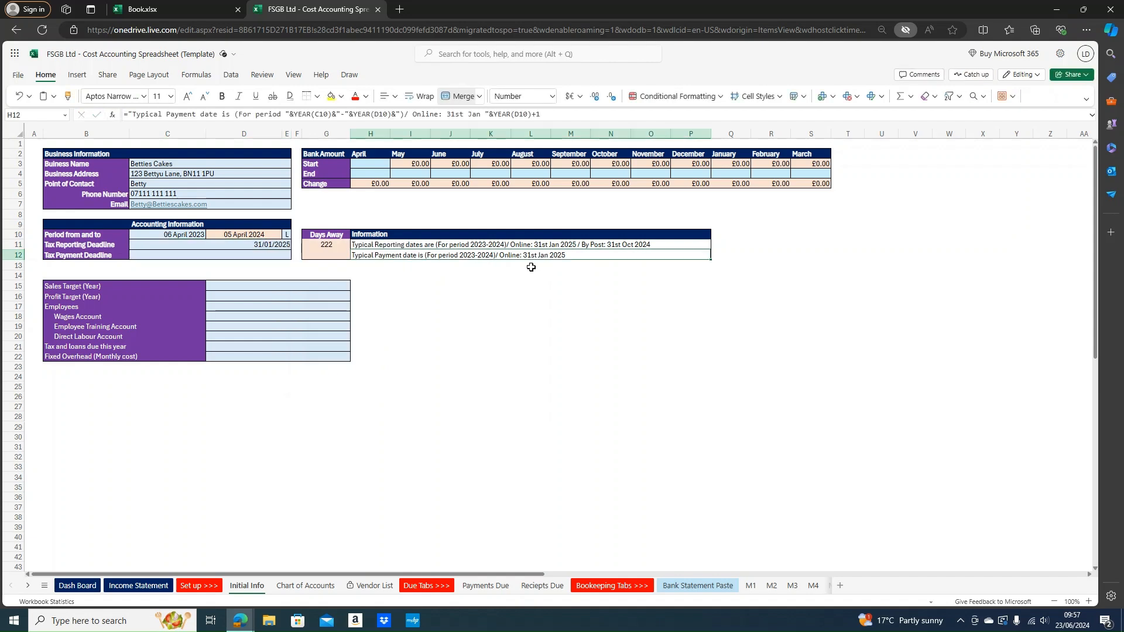
click(200, 255)
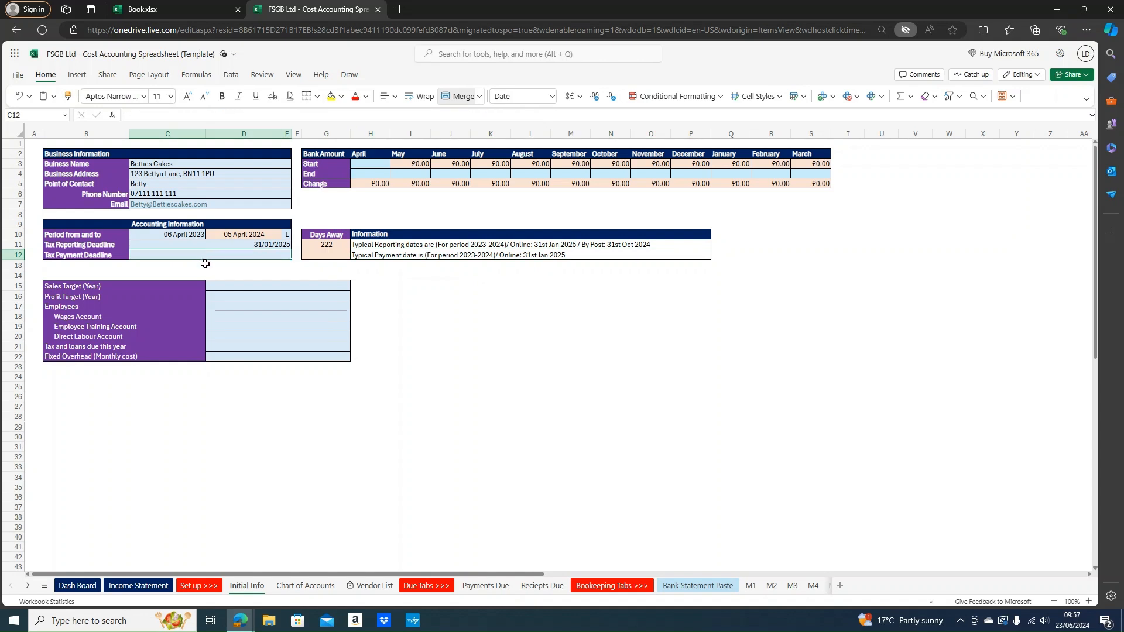
text(31/01/2025)
key(Return)
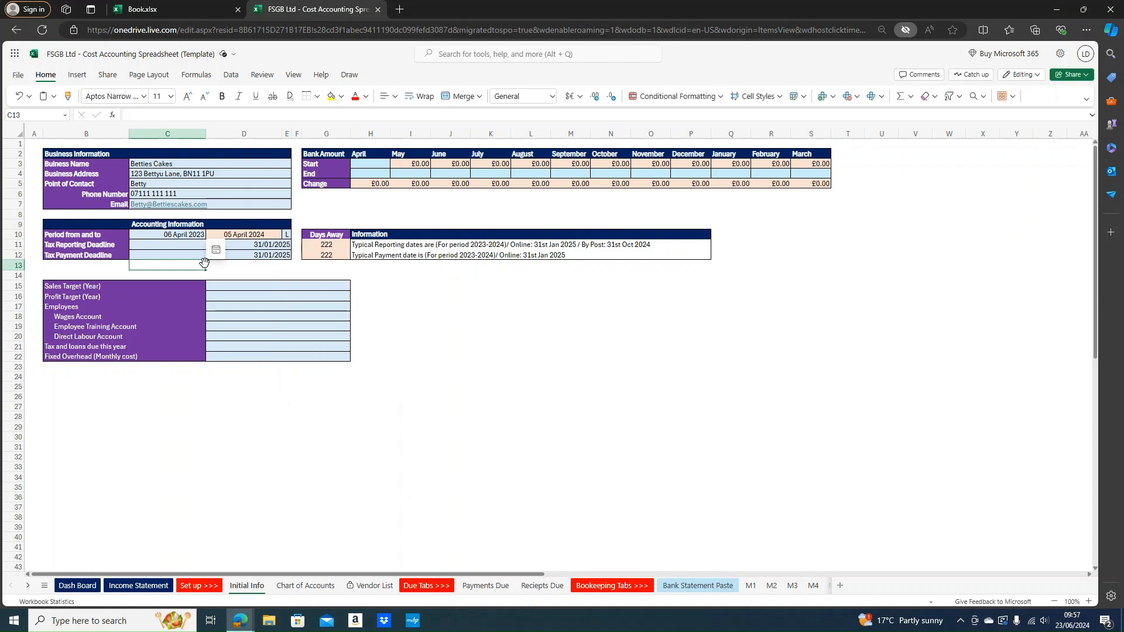
Enter 150000 as Sales Target, 10000 as Profit Target and 3 as Employees in D15:D17
click(248, 286)
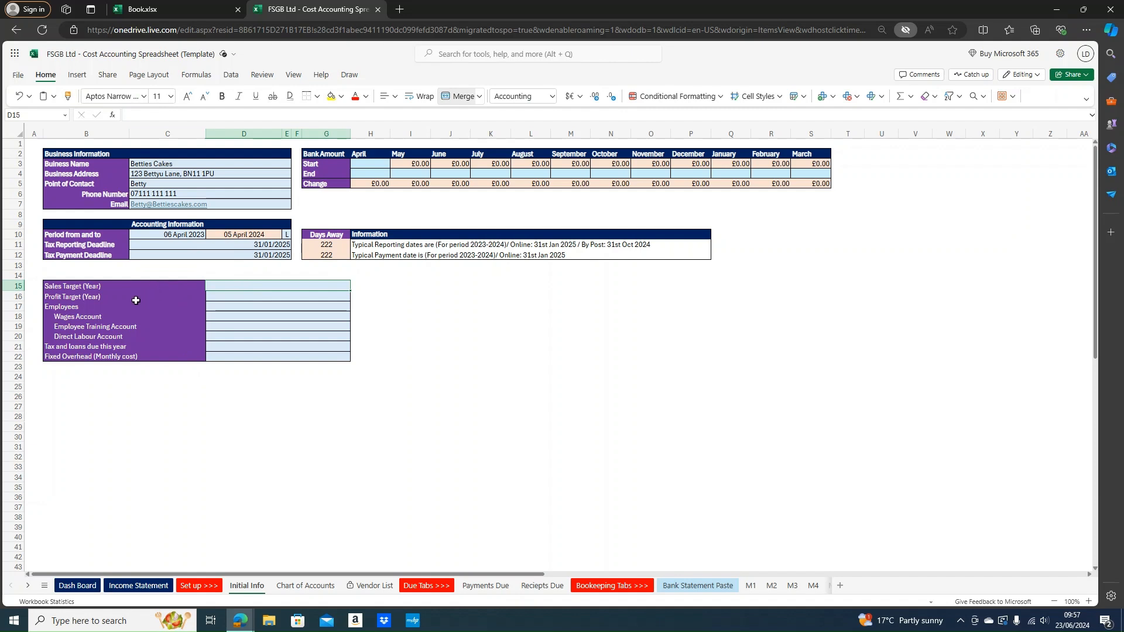
text(150000)
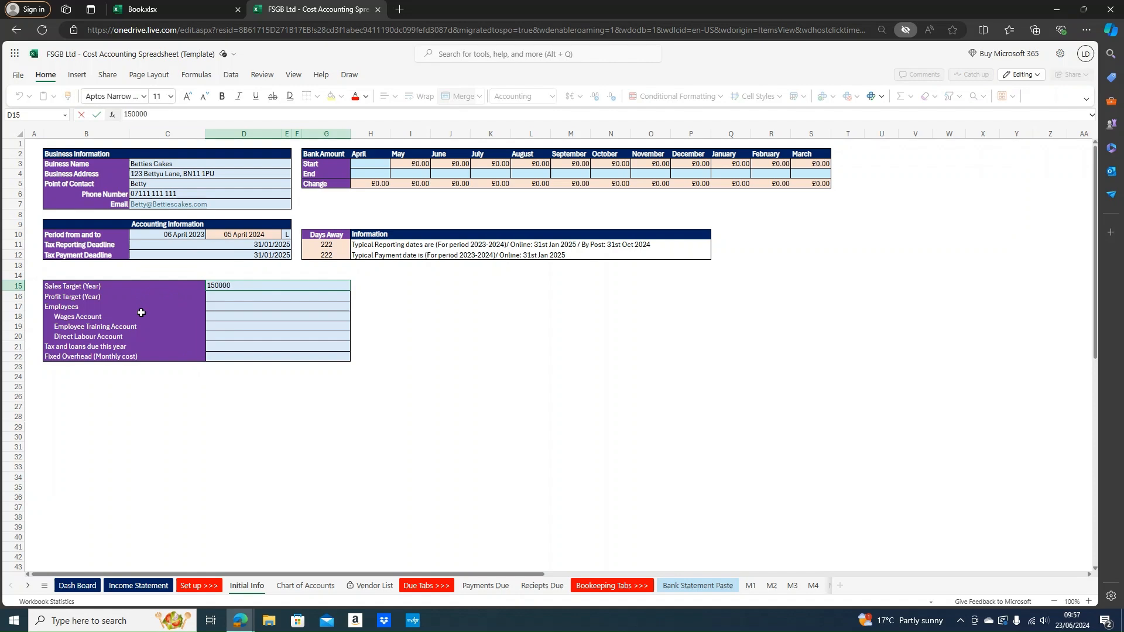
key(Return)
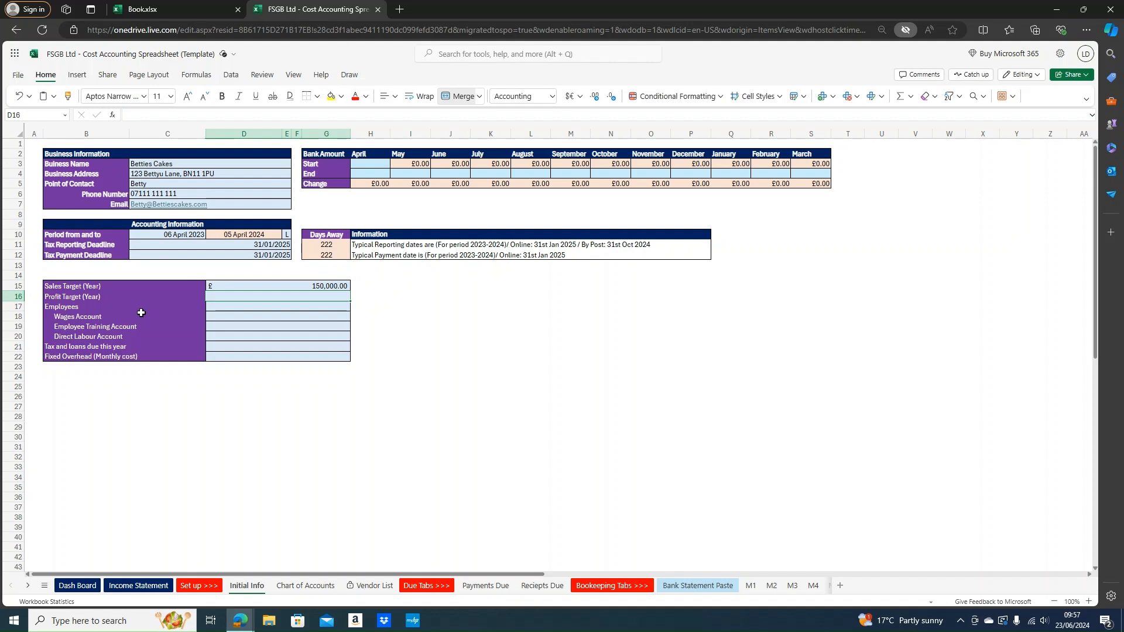
text(10000)
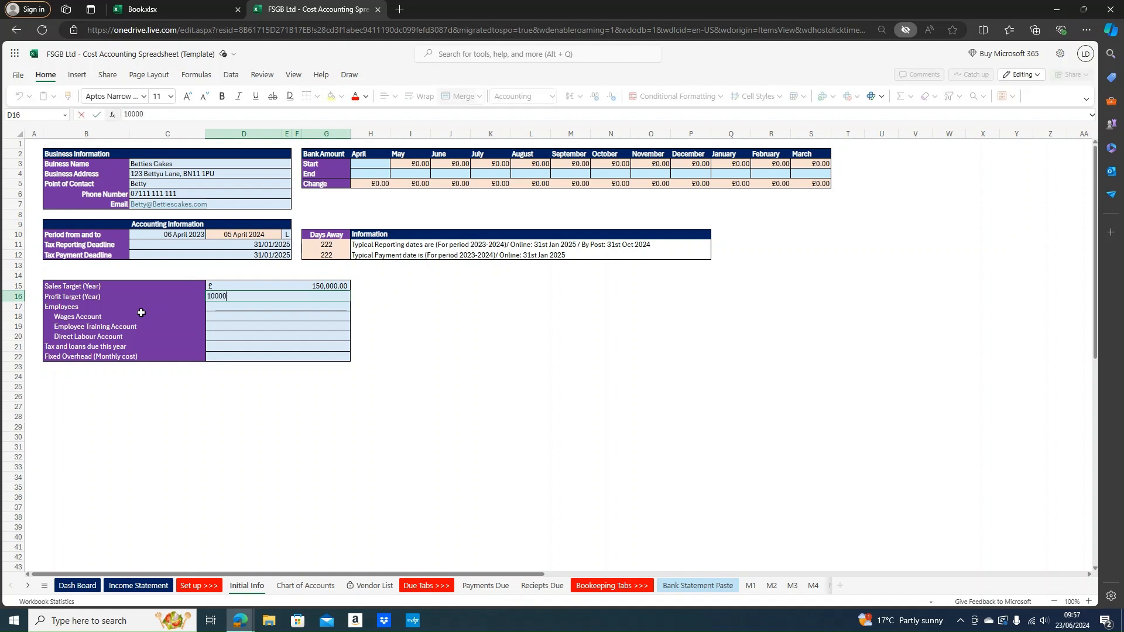
key(Return)
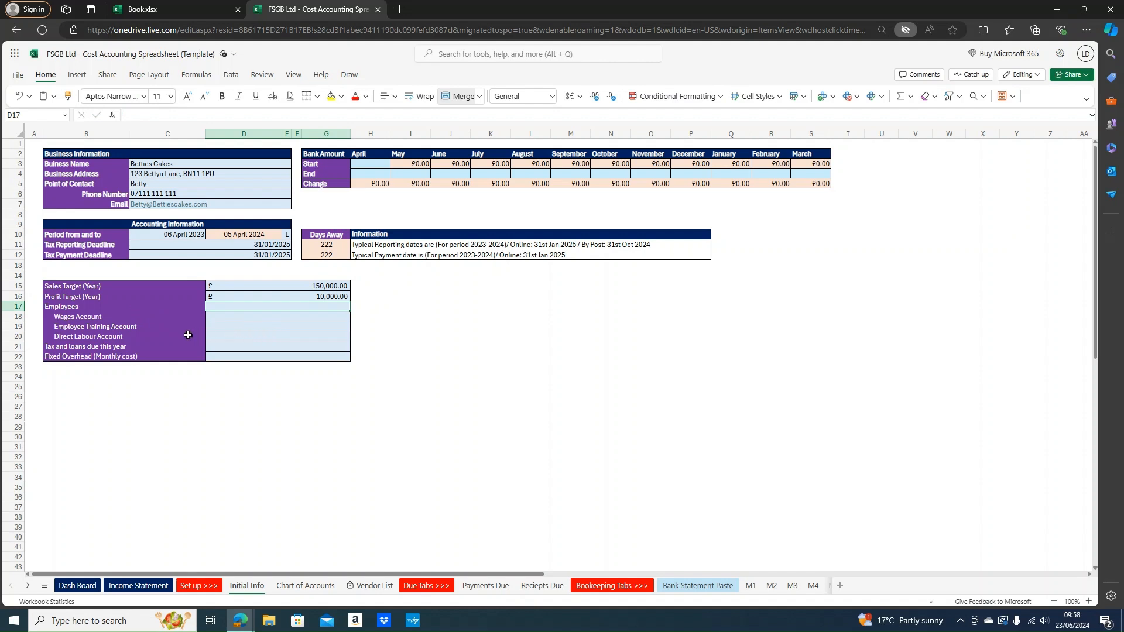
text(3)
click(410, 336)
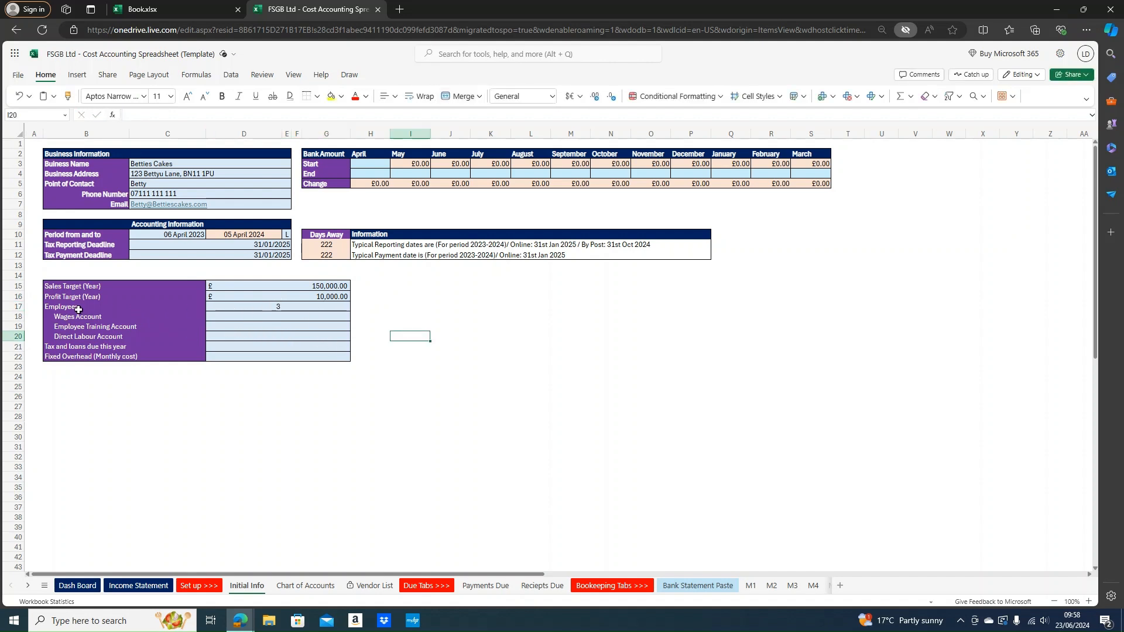
click(258, 308)
click(238, 320)
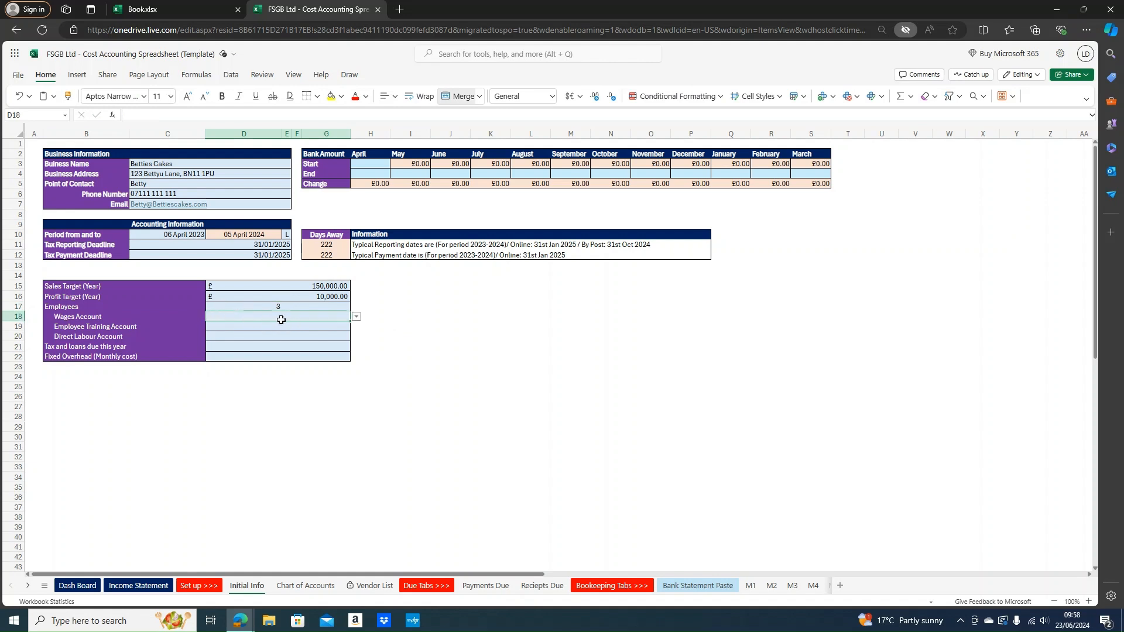
Assign AE - Employee and staff salaries / wages and AE - Training courses (for employees) accounts
click(357, 318)
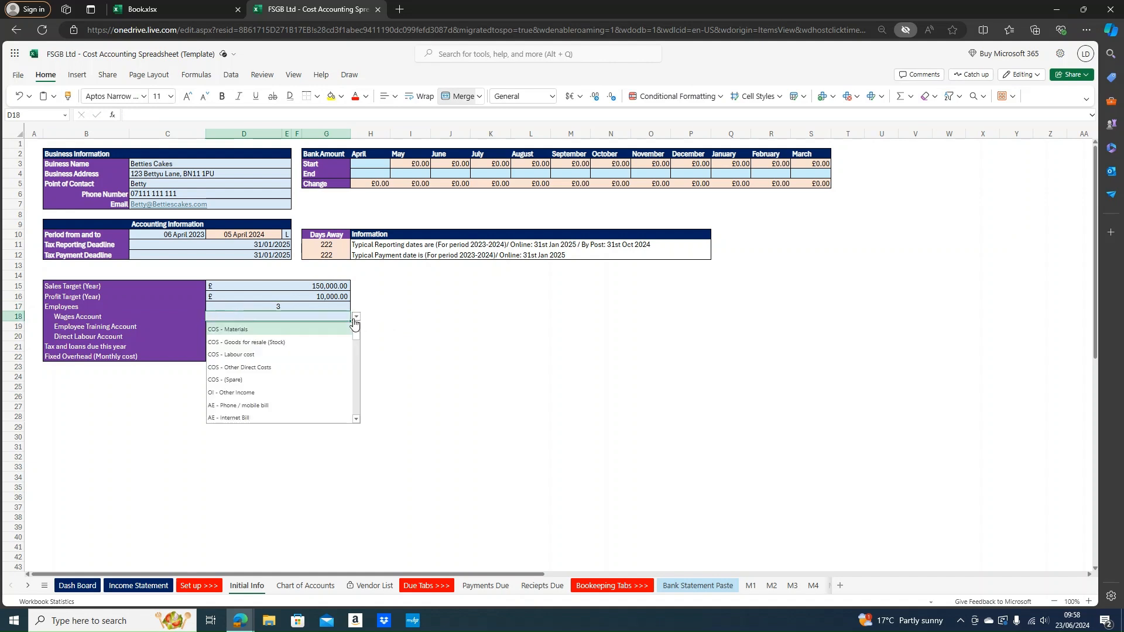
text(w)
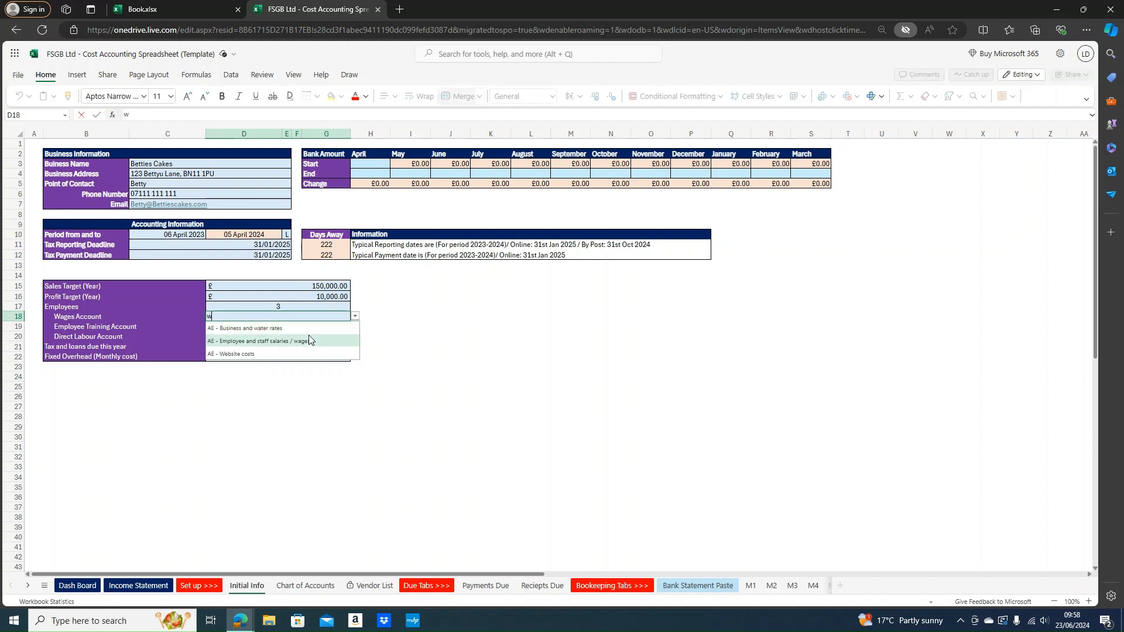
click(309, 340)
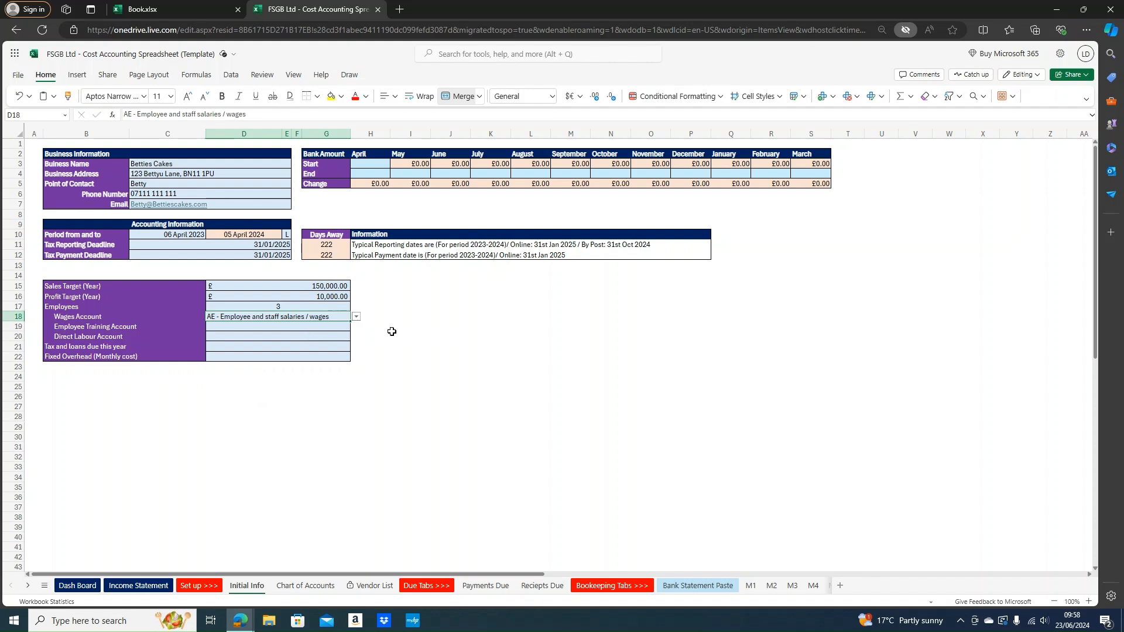
click(340, 327)
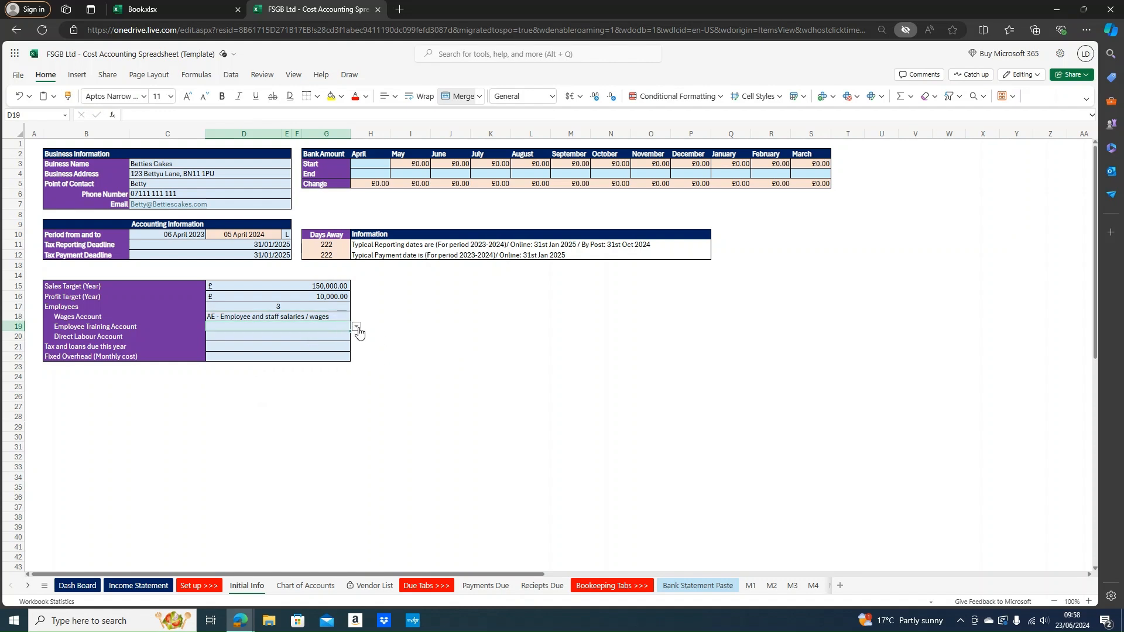
click(356, 327)
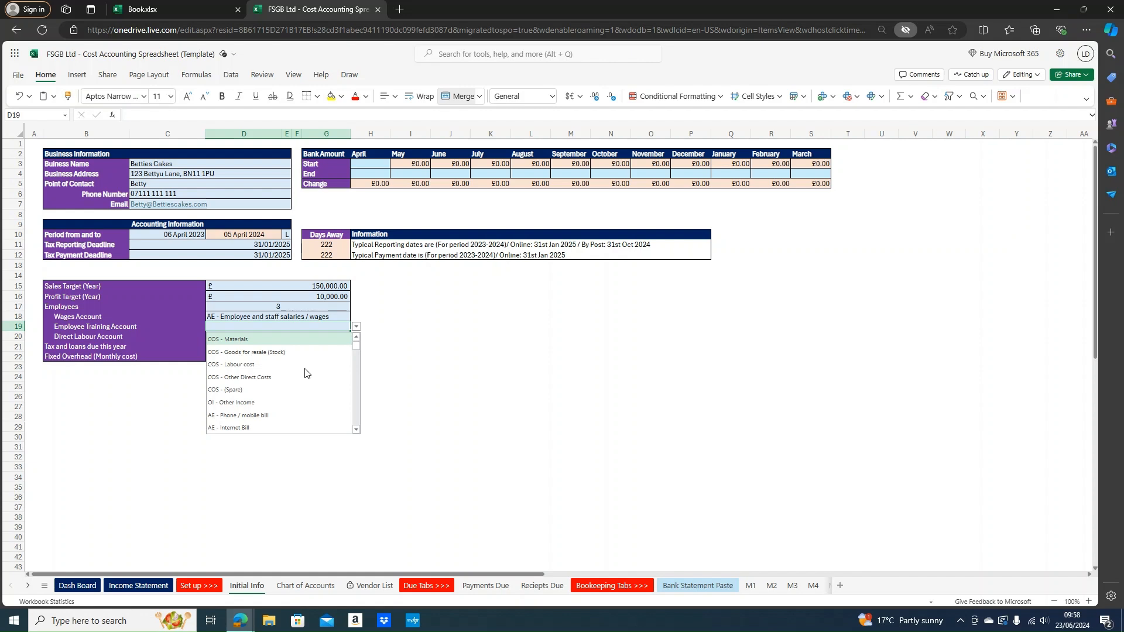
text(train)
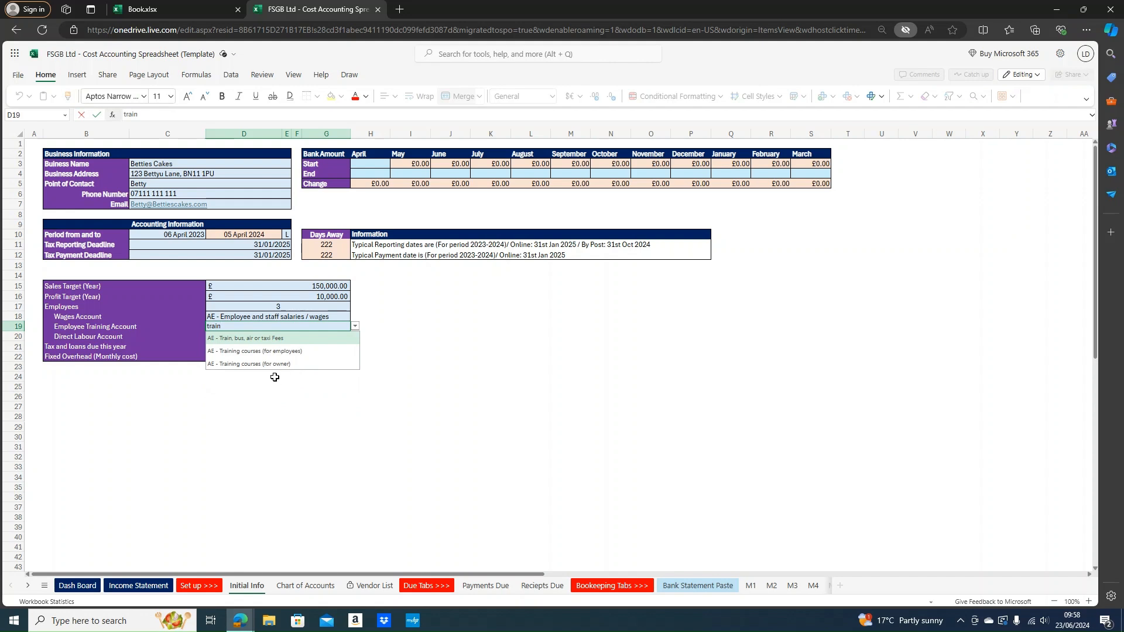
click(282, 351)
Set the Direct Labour Account to COS - Labour cost
click(341, 337)
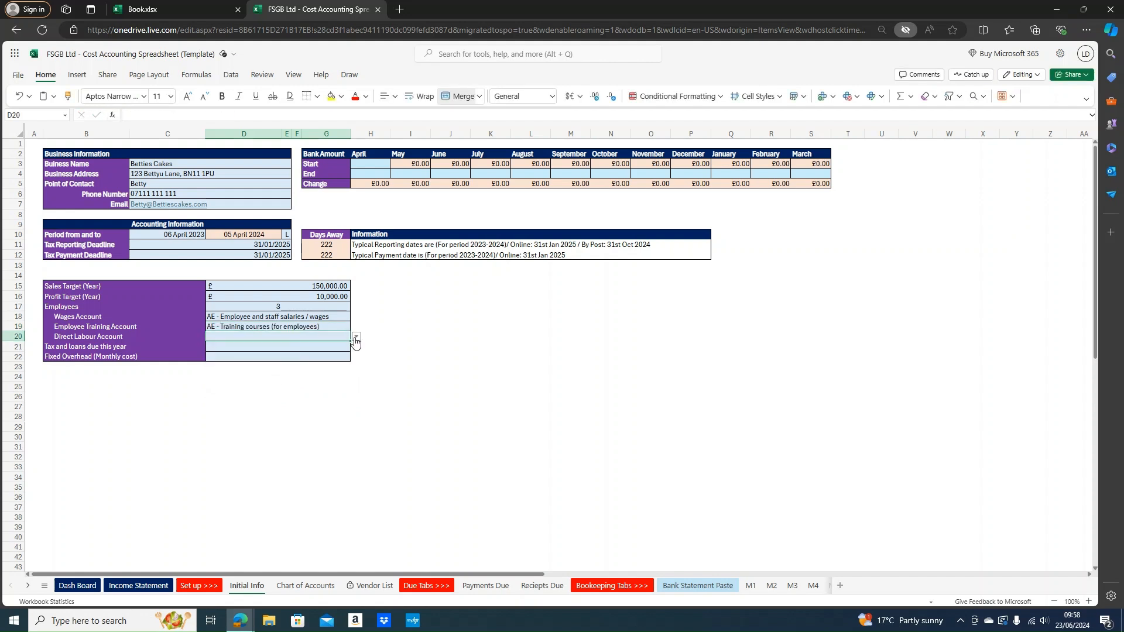
click(355, 336)
text(dir)
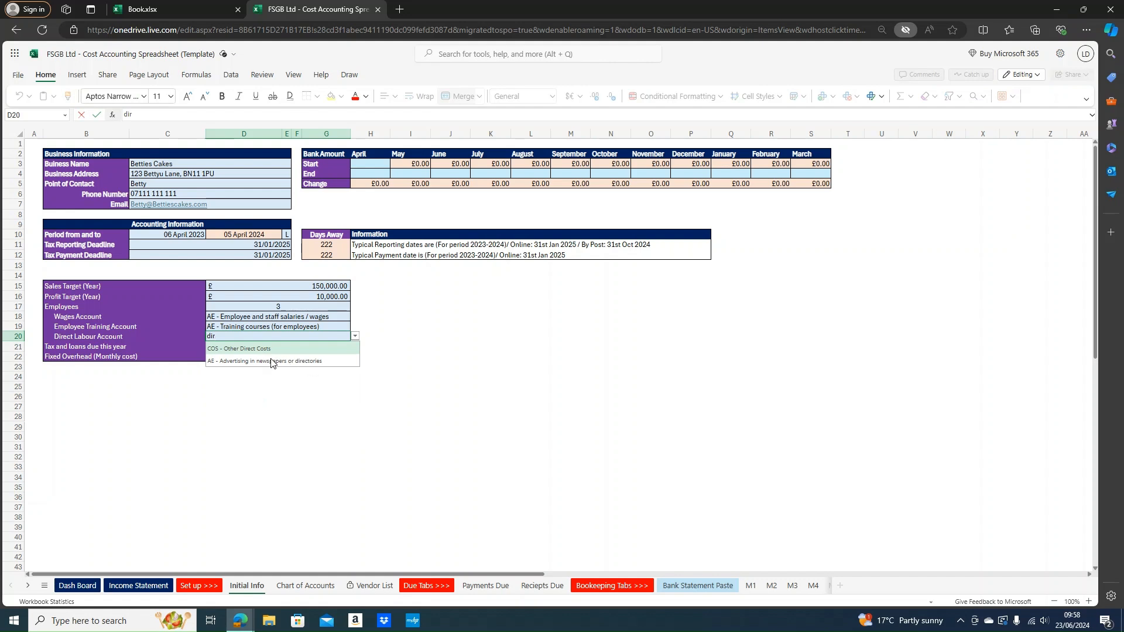
key(BackSpace)
key(BackSpace)
key(BackSpace)
text(loa)
key(BackSpace)
key(BackSpace)
text(ab)
key(Return)
Enter 0 for Tax and loans due and for the fixed overhead
click(255, 347)
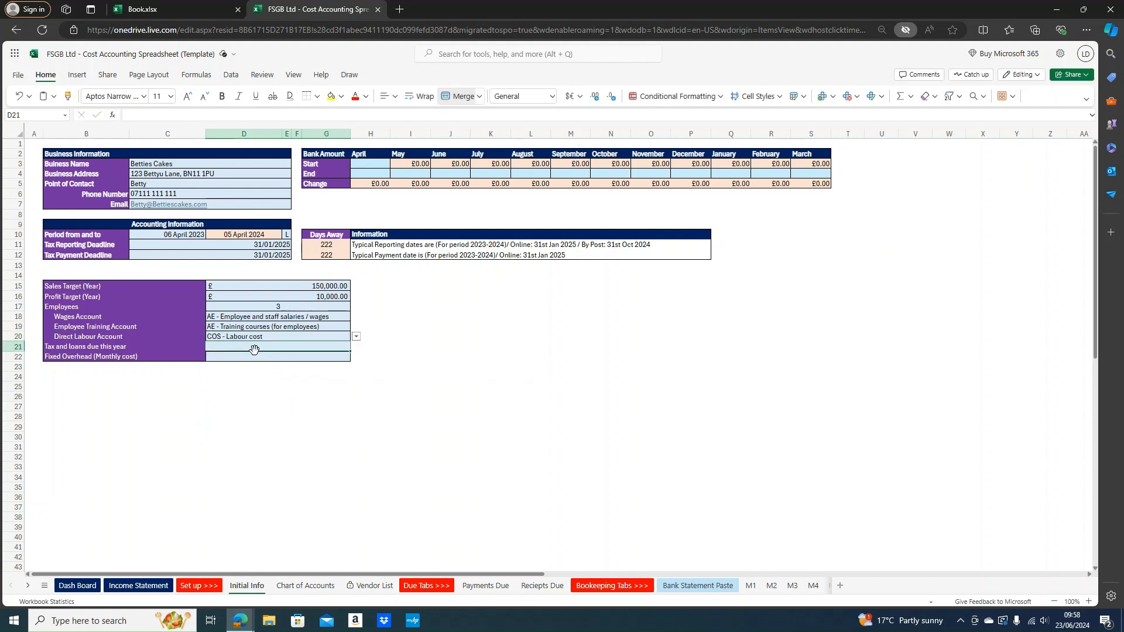
drag(255, 355, 259, 350)
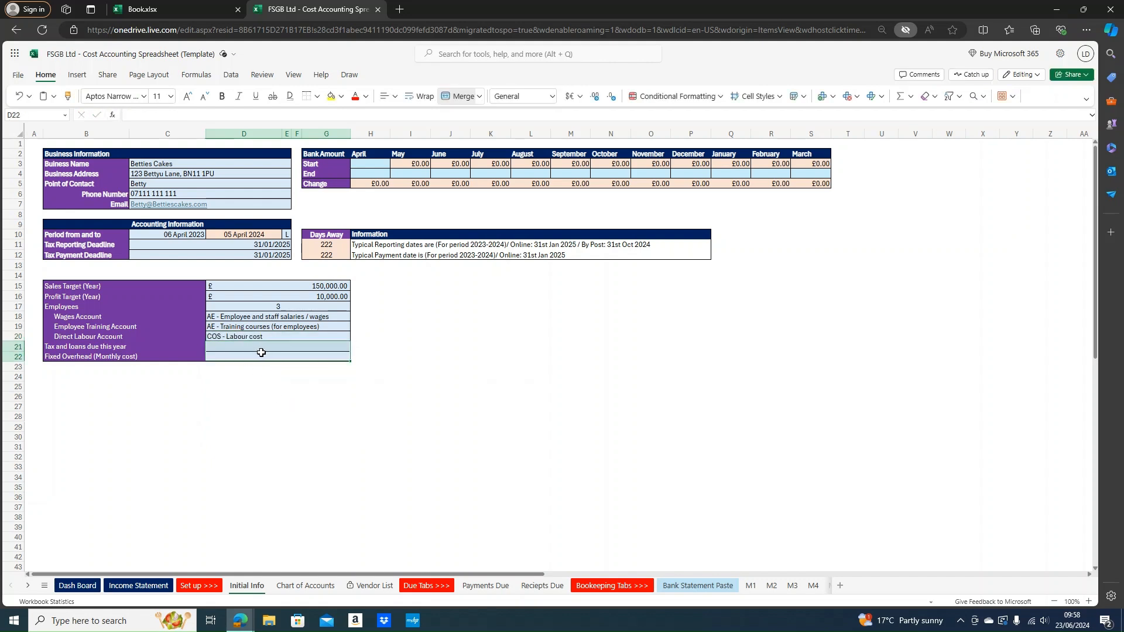
click(262, 350)
text(0)
key(Return)
text(0)
click(326, 407)
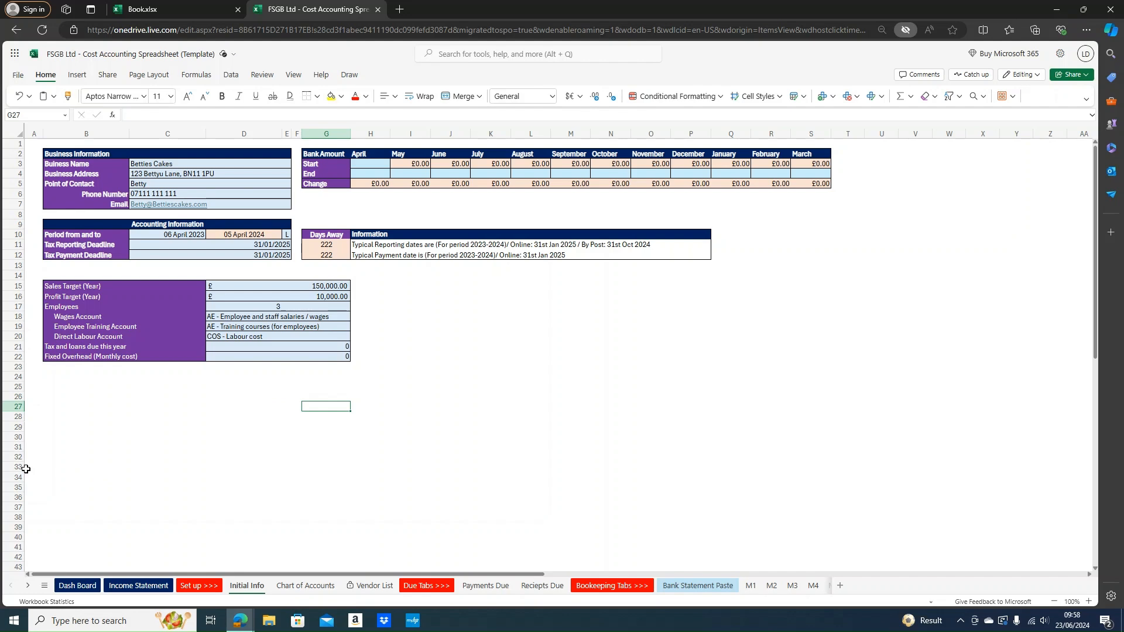
click(310, 585)
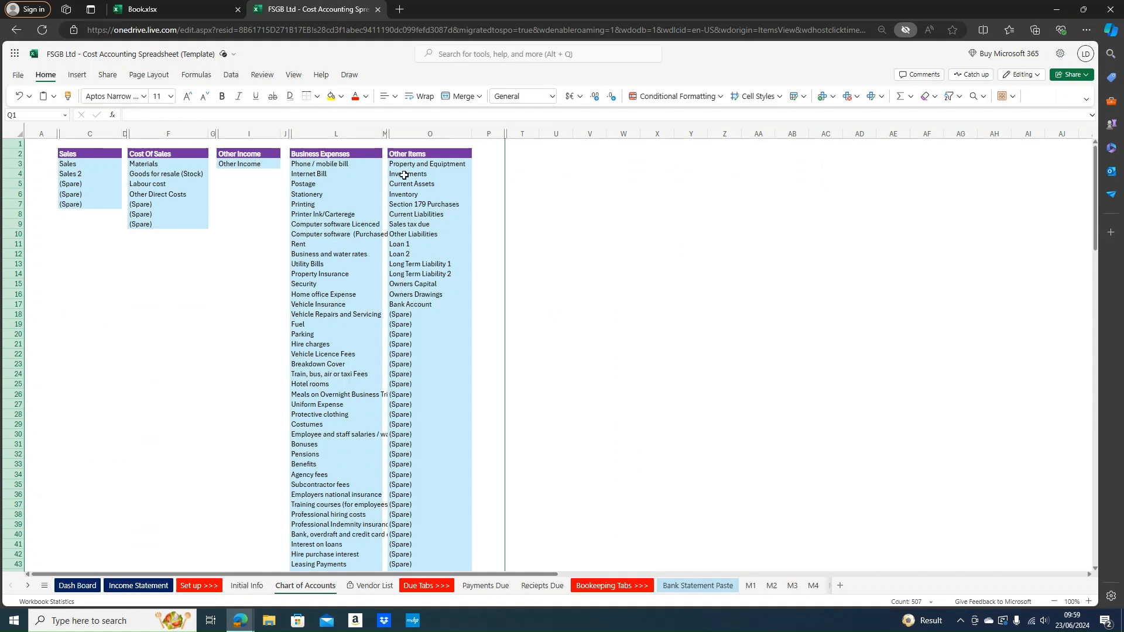
click(404, 175)
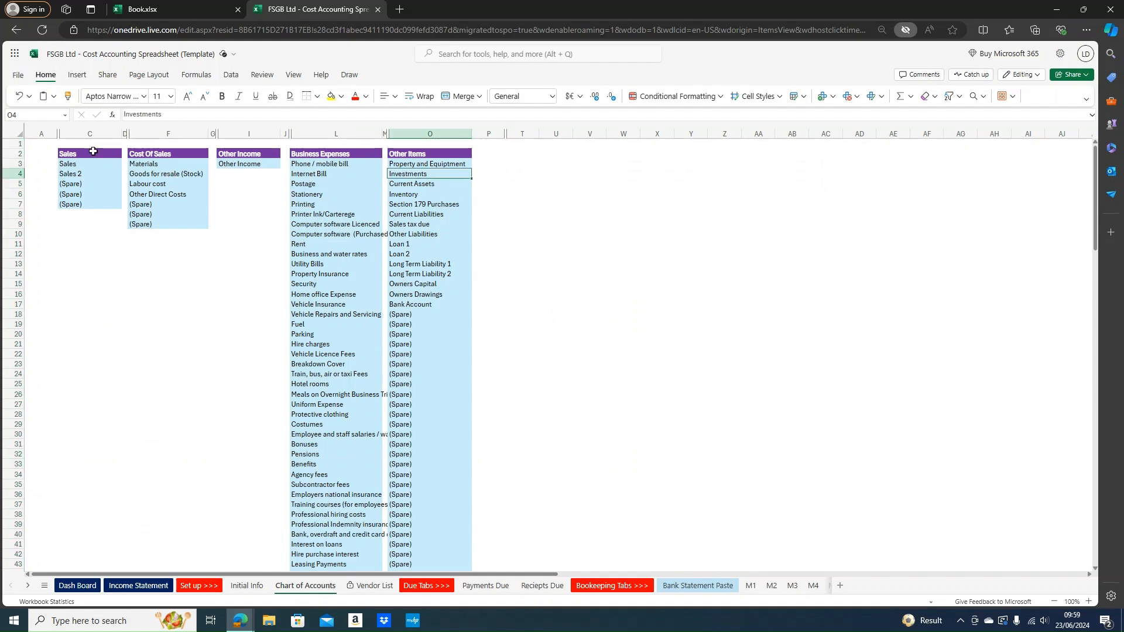
drag(92, 164, 88, 193)
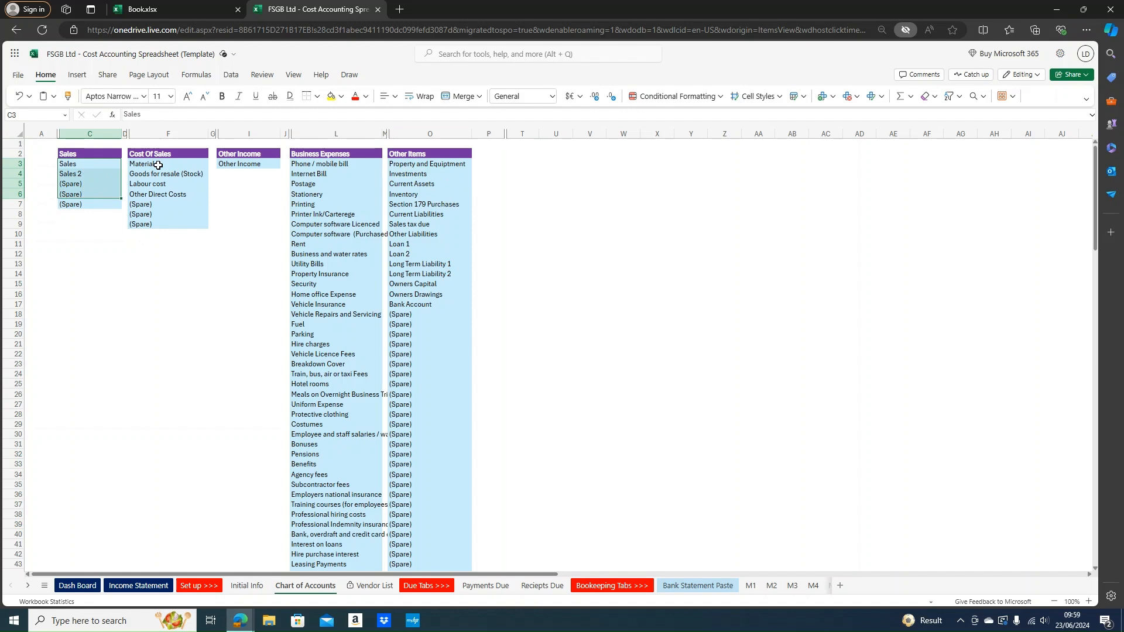
drag(158, 165, 175, 214)
click(260, 164)
drag(319, 165, 359, 343)
drag(432, 156, 471, 316)
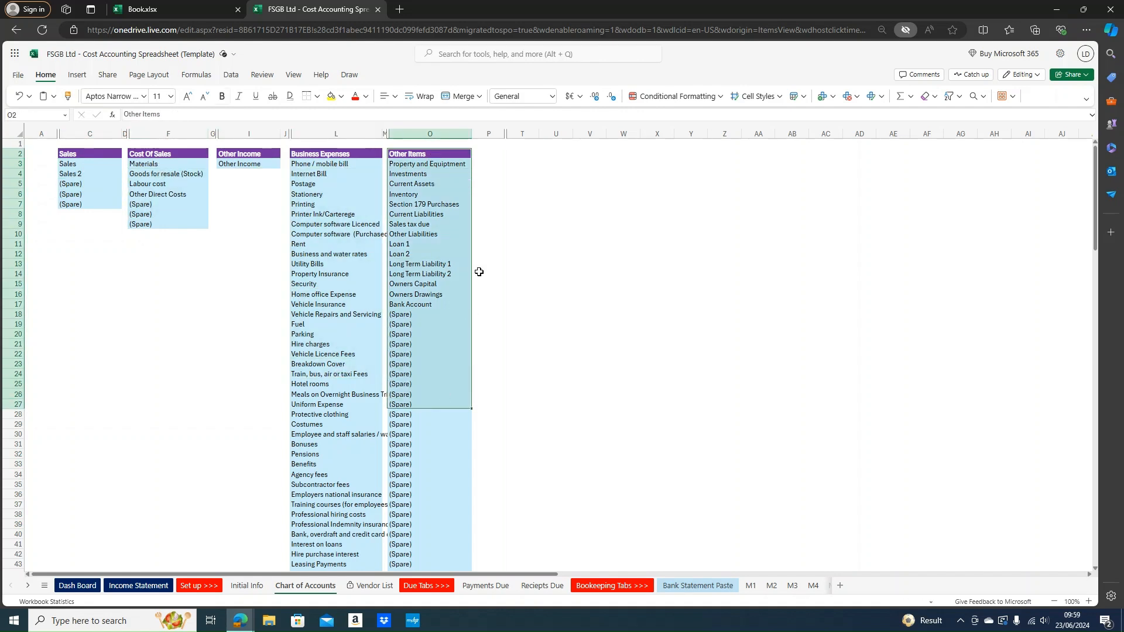
click(417, 196)
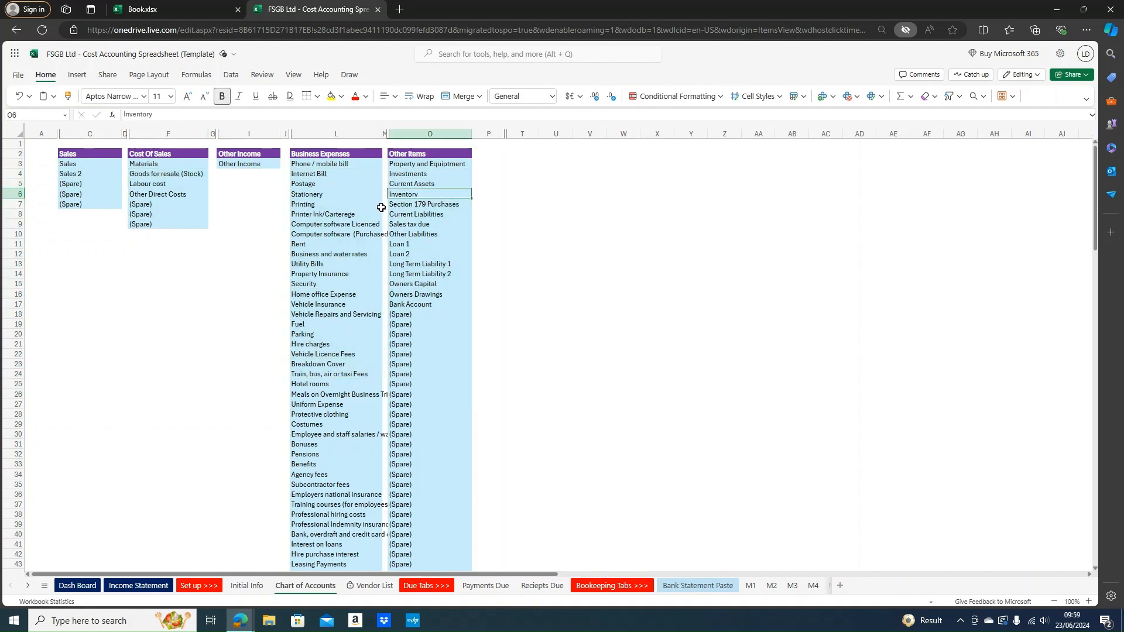
click(77, 221)
drag(86, 159, 87, 195)
click(141, 173)
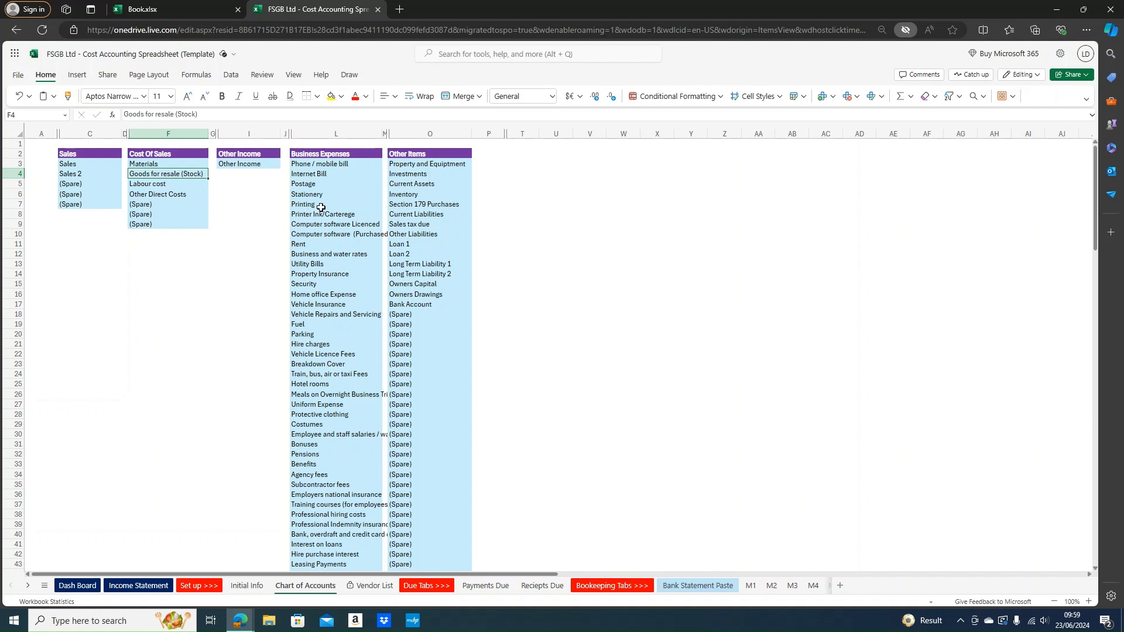
click(325, 176)
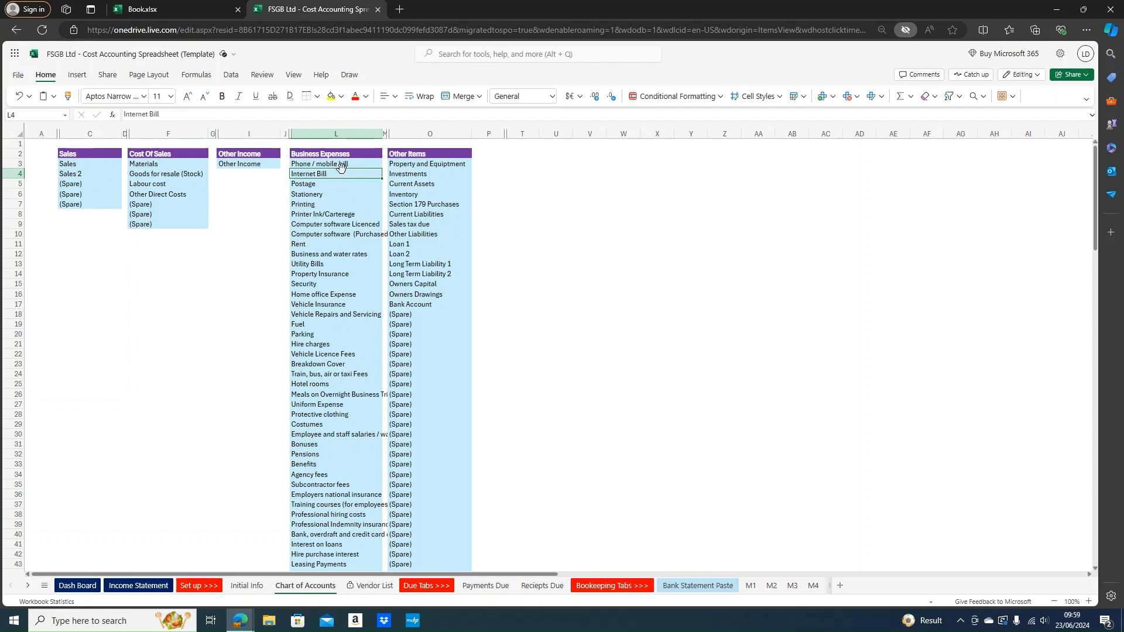
drag(342, 163, 322, 536)
scroll(322, 507, down, 6)
drag(340, 437, 340, 164)
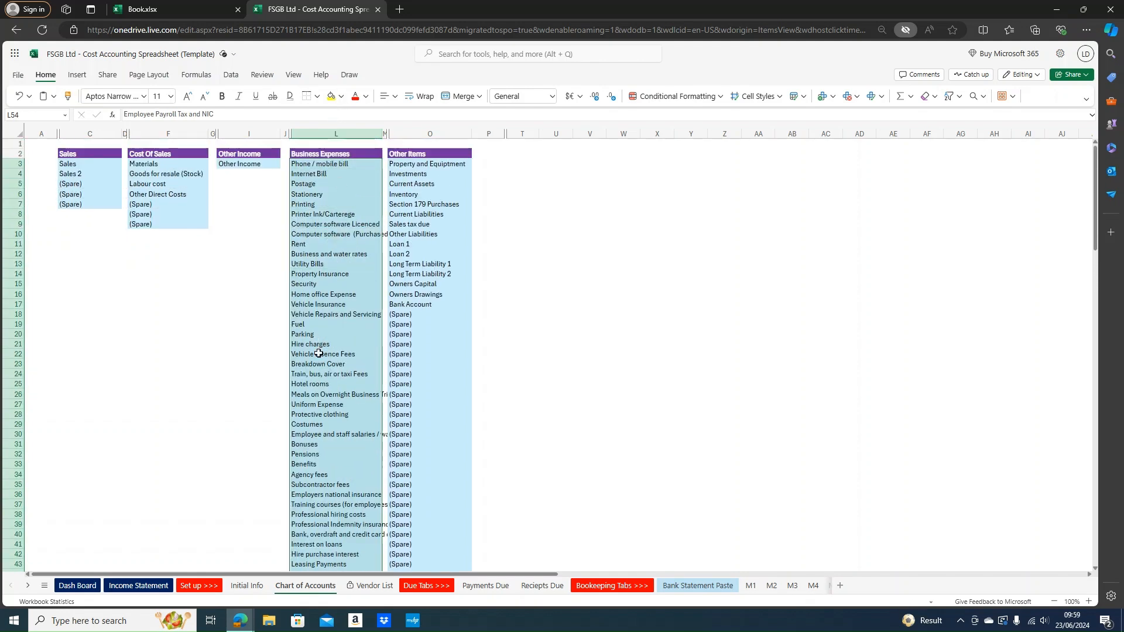
scroll(319, 353, down, 6)
scroll(315, 315, up, 6)
scroll(309, 343, down, 6)
scroll(310, 344, down, 4)
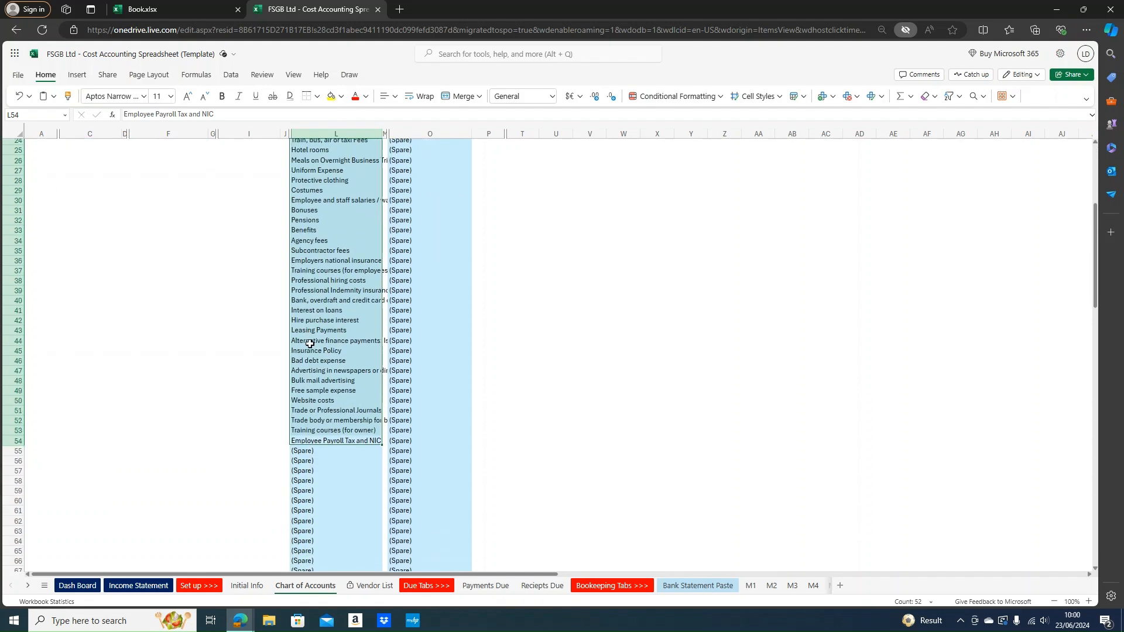
click(334, 393)
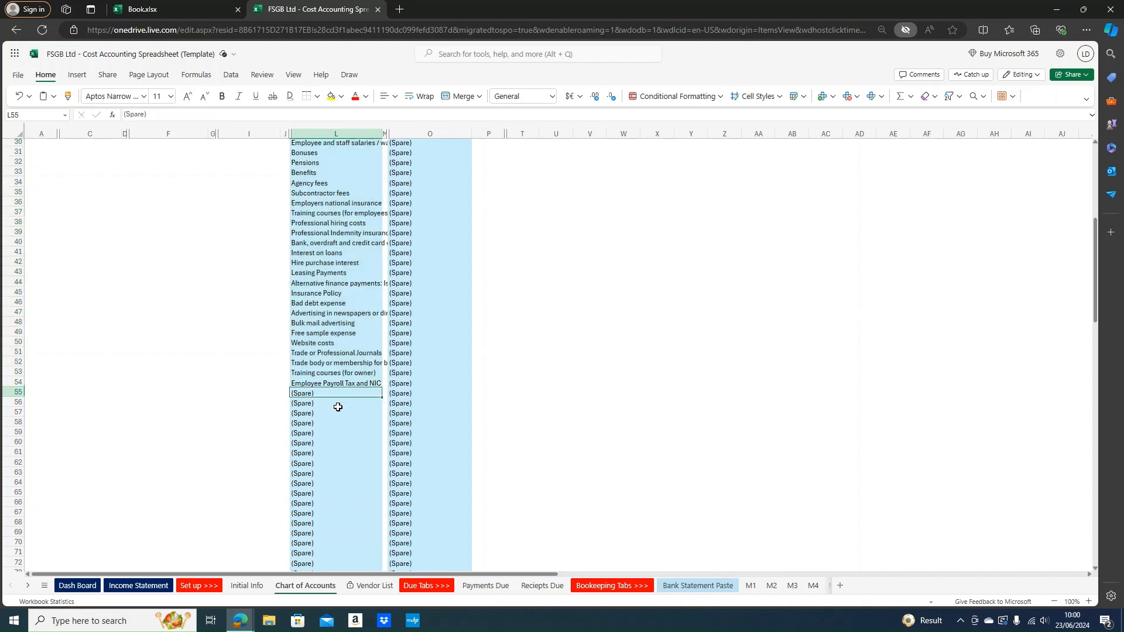
scroll(338, 407, up, 9)
scroll(341, 404, down, 2)
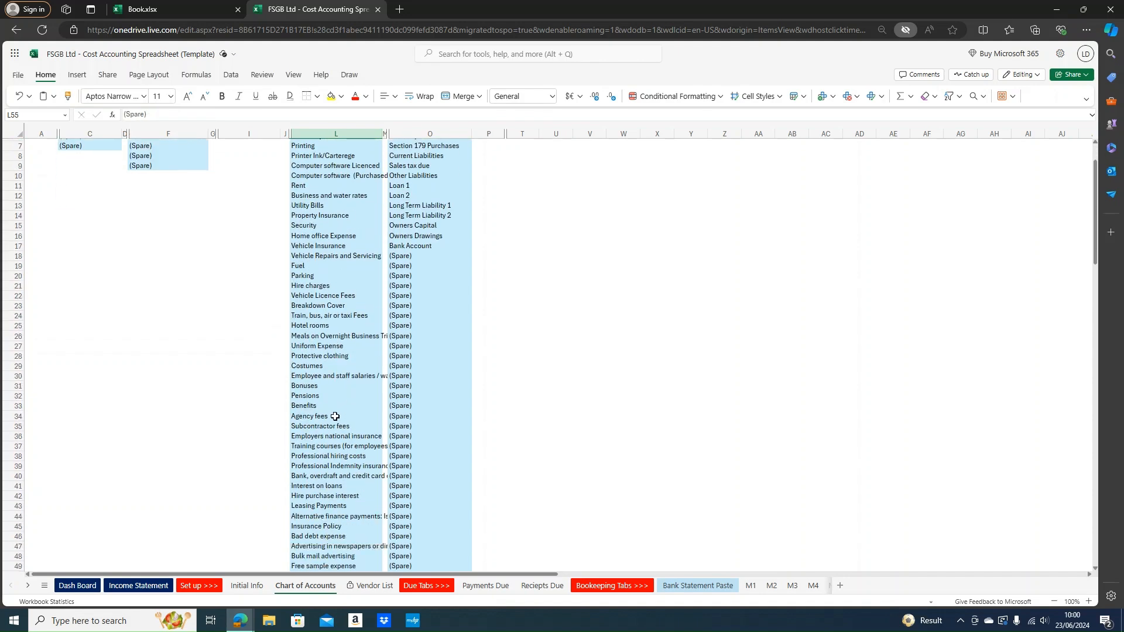
scroll(325, 430, up, 2)
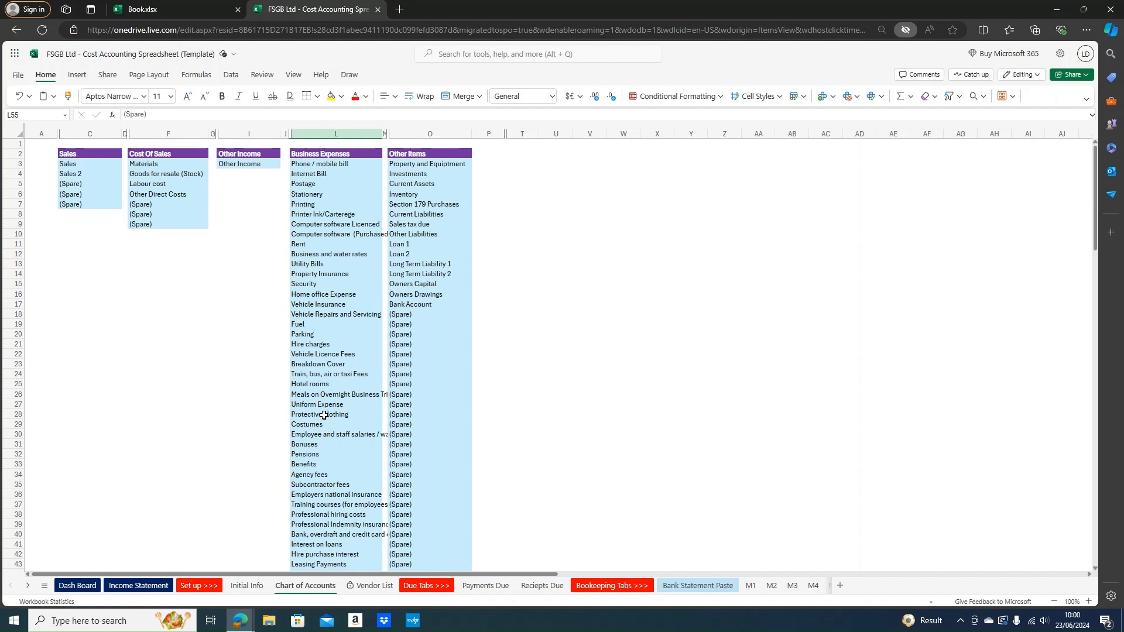
drag(343, 164, 344, 452)
click(317, 382)
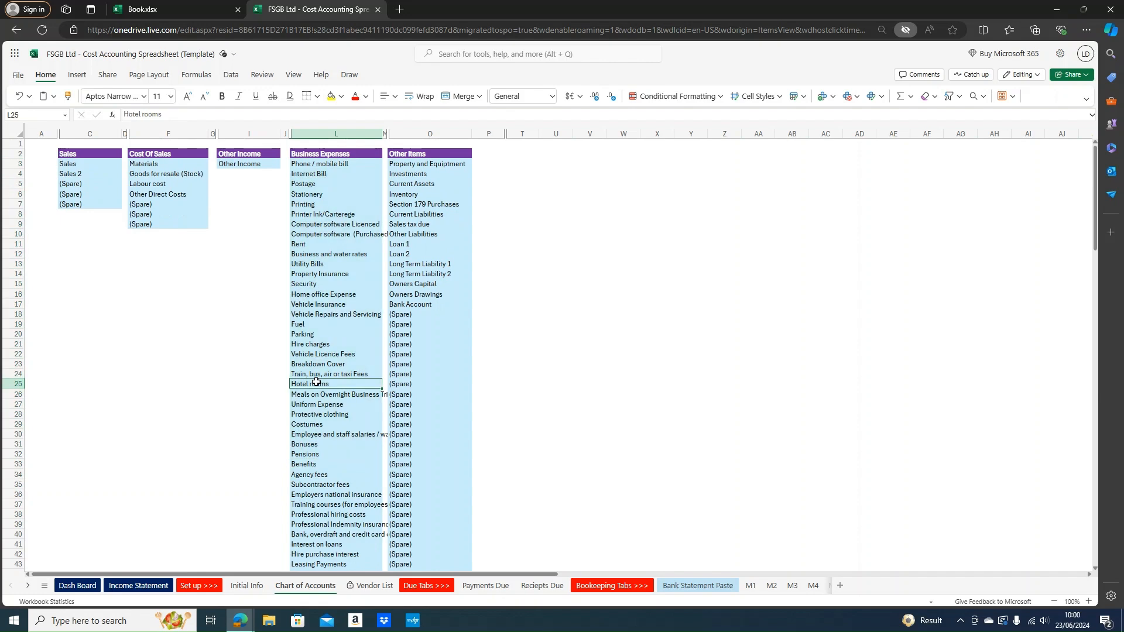
scroll(318, 381, down, 6)
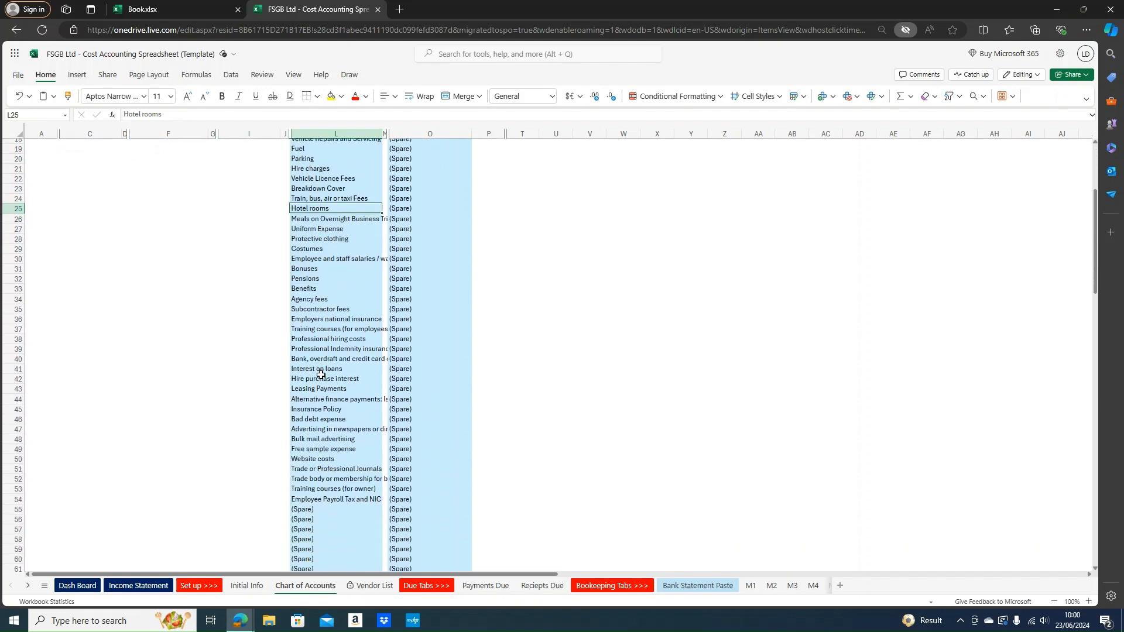
scroll(321, 375, up, 6)
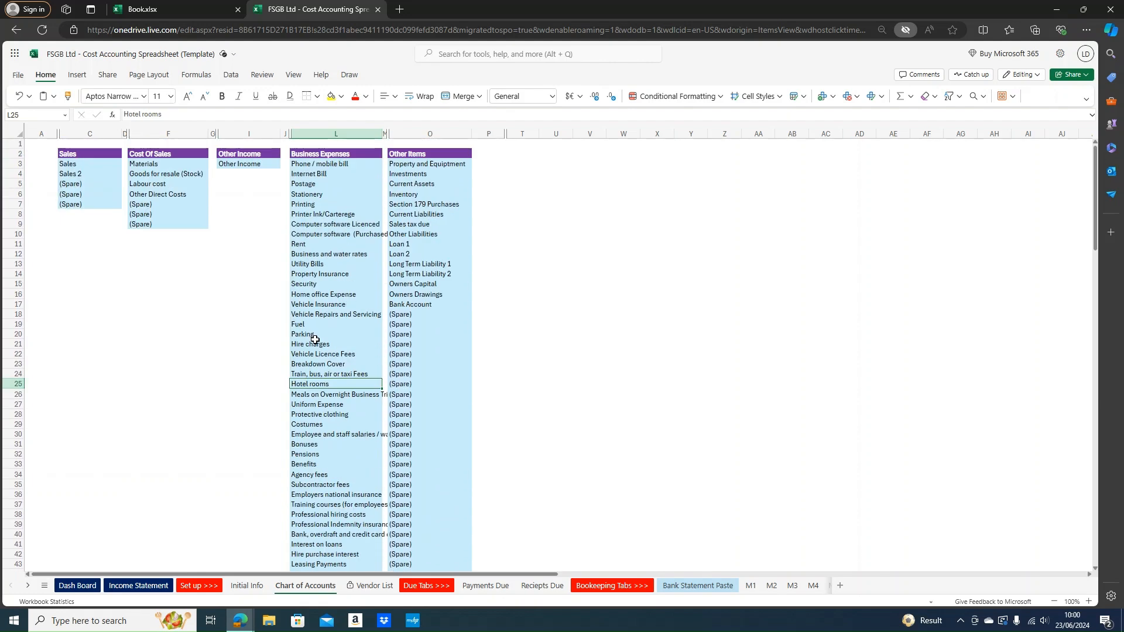
scroll(315, 340, down, 4)
scroll(360, 454, down, 7)
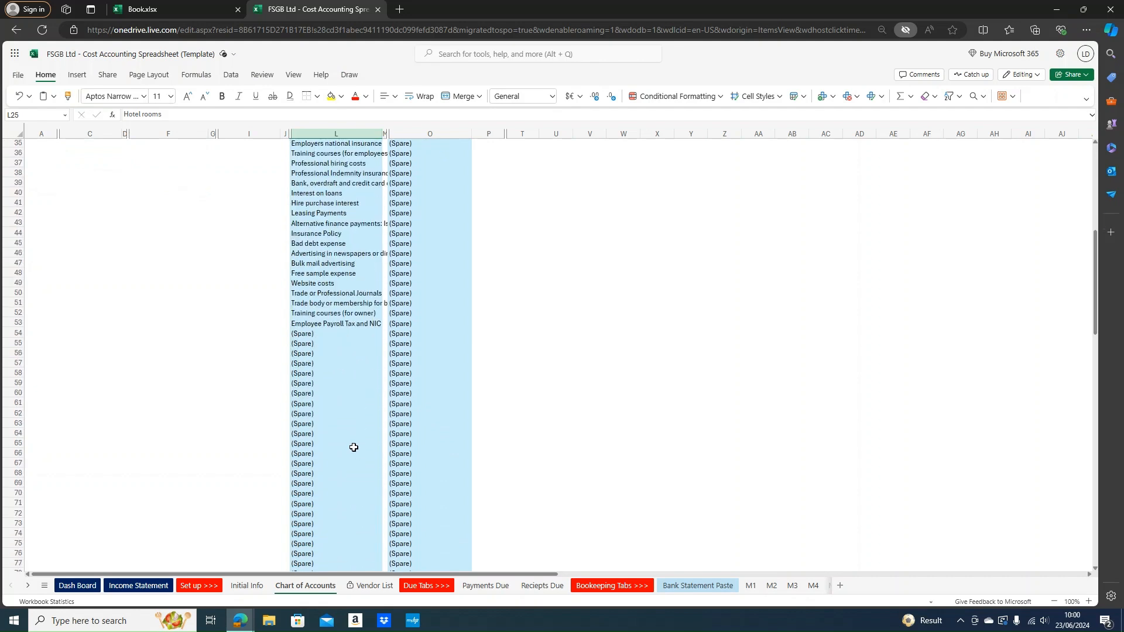
drag(328, 336, 328, 564)
scroll(324, 431, down, 5)
scroll(310, 412, up, 20)
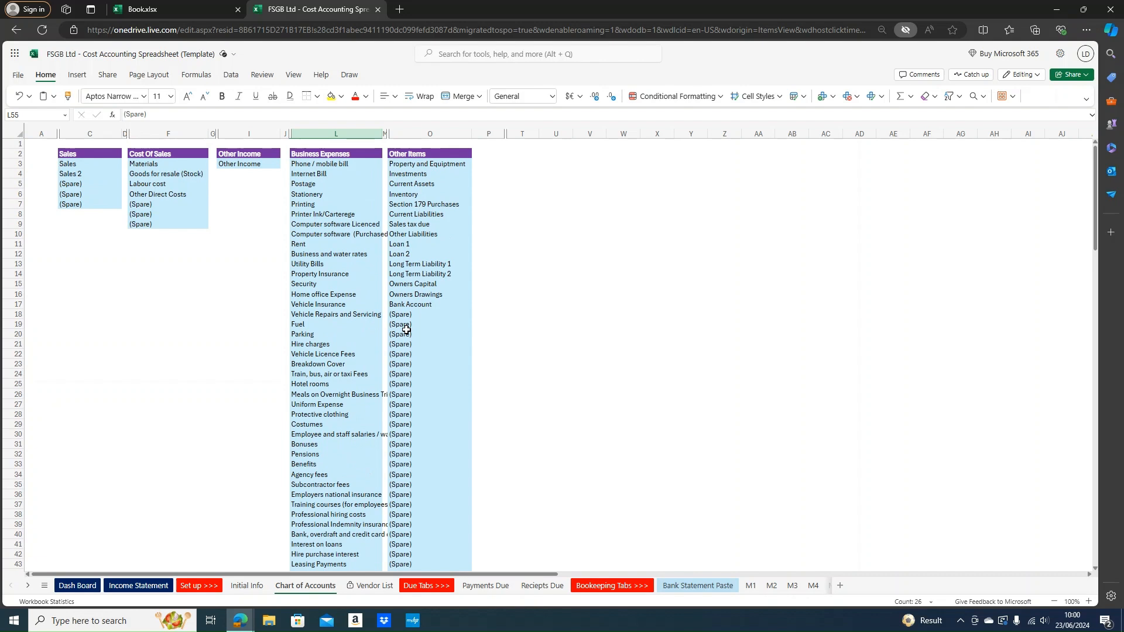
drag(434, 175, 436, 232)
click(437, 303)
drag(429, 315, 427, 412)
scroll(426, 398, down, 4)
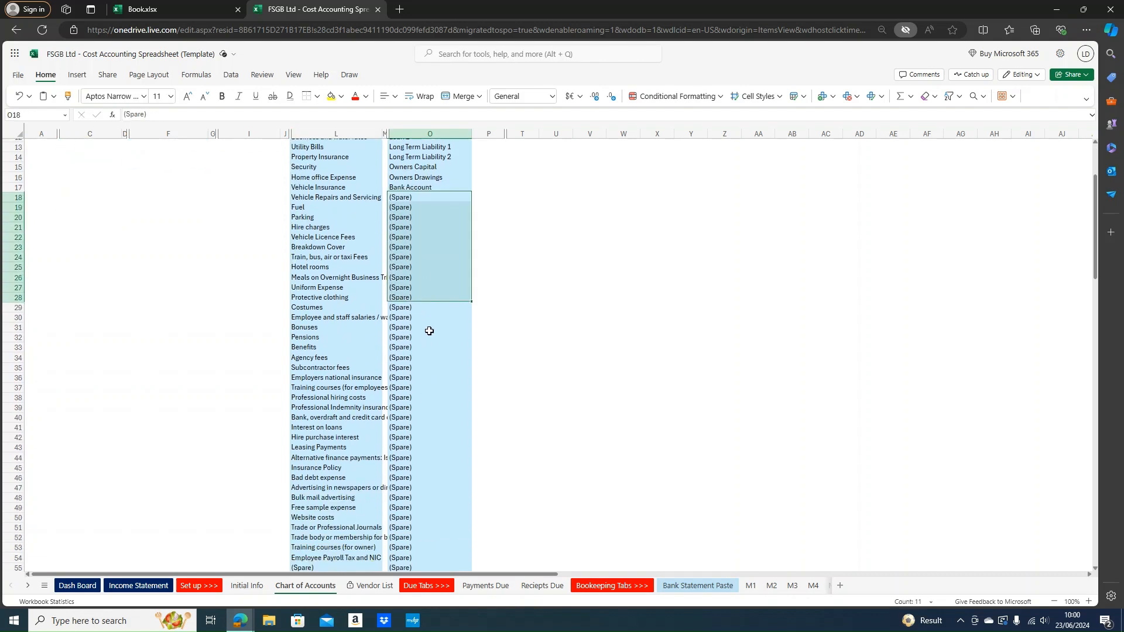
click(419, 260)
drag(426, 187, 426, 216)
click(427, 266)
scroll(416, 271, up, 3)
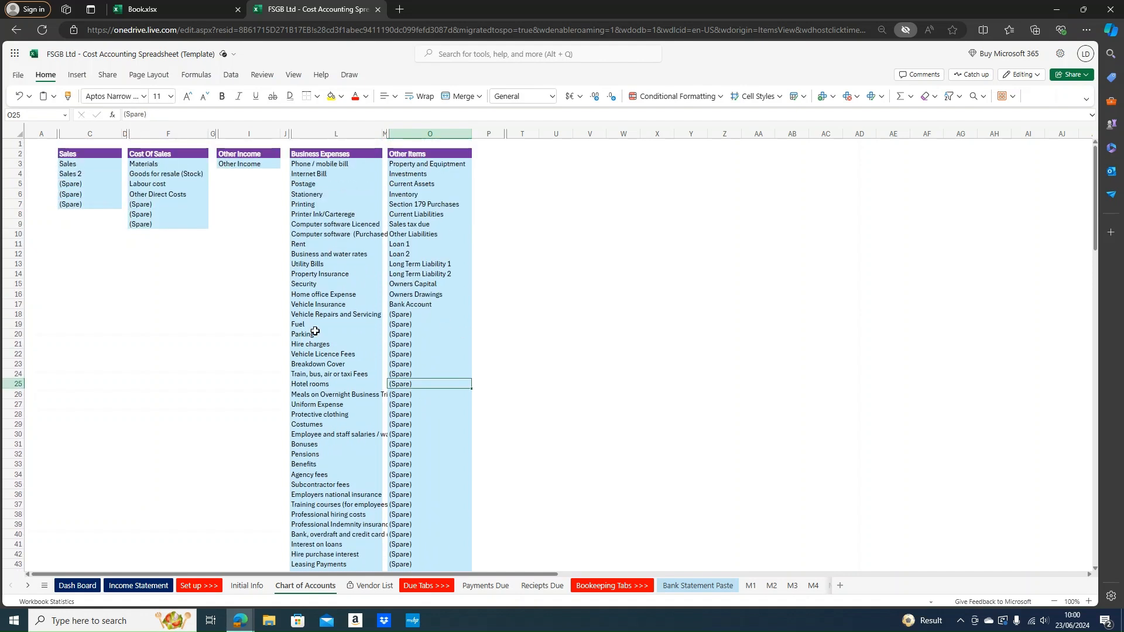
click(145, 206)
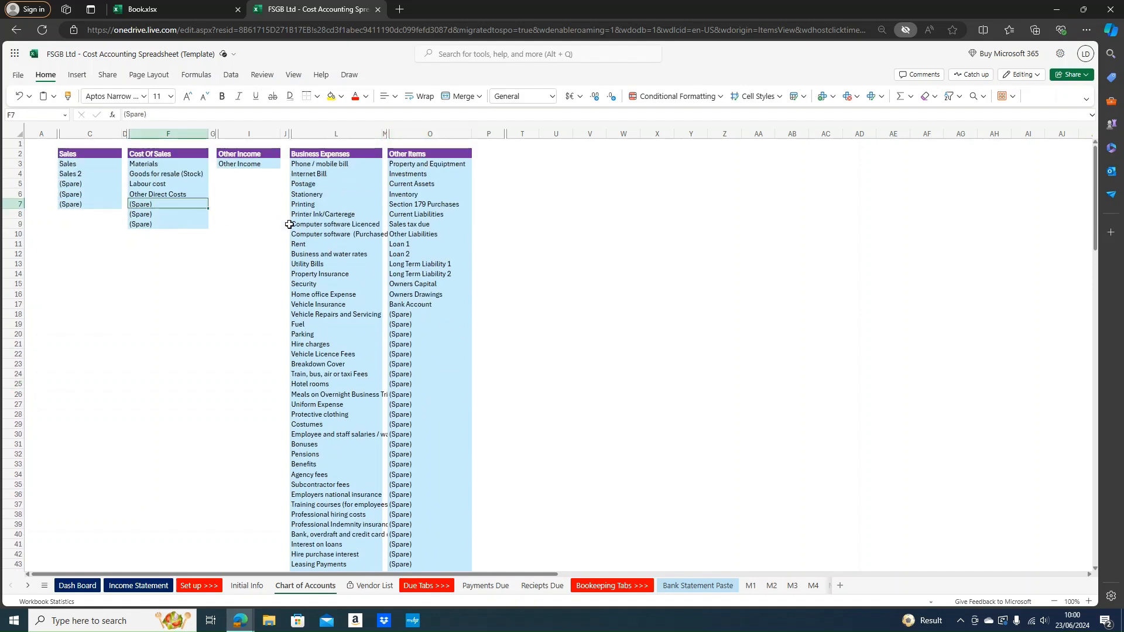
Review the vendors on the Vendor List sheet, then move to the M1 ledger sheet
click(378, 587)
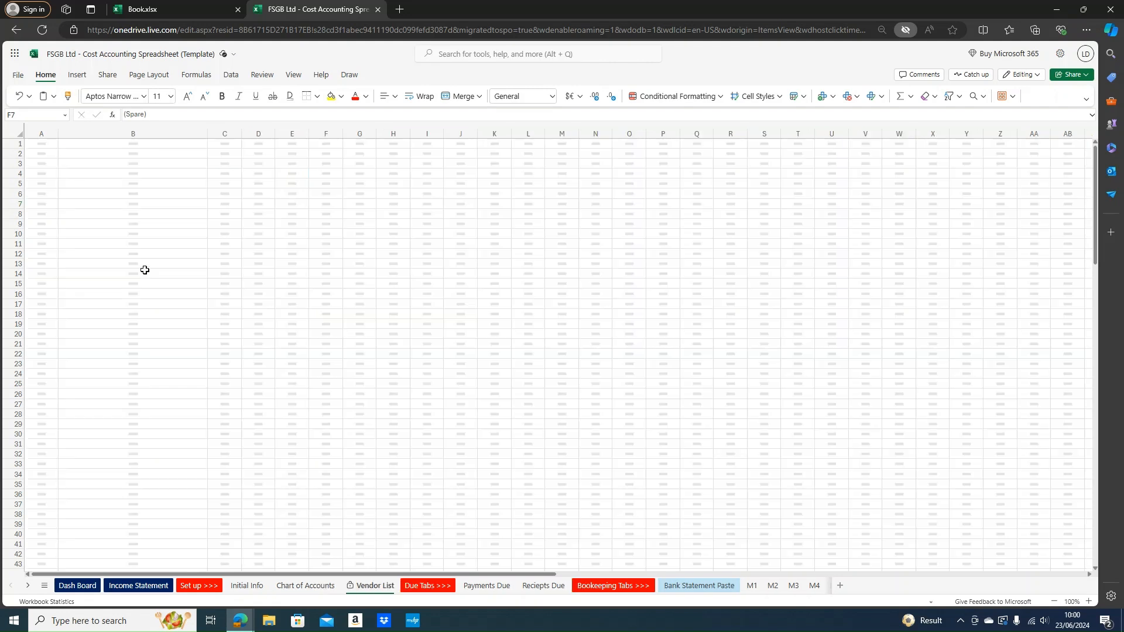
scroll(130, 211, down, 12)
scroll(133, 220, up, 14)
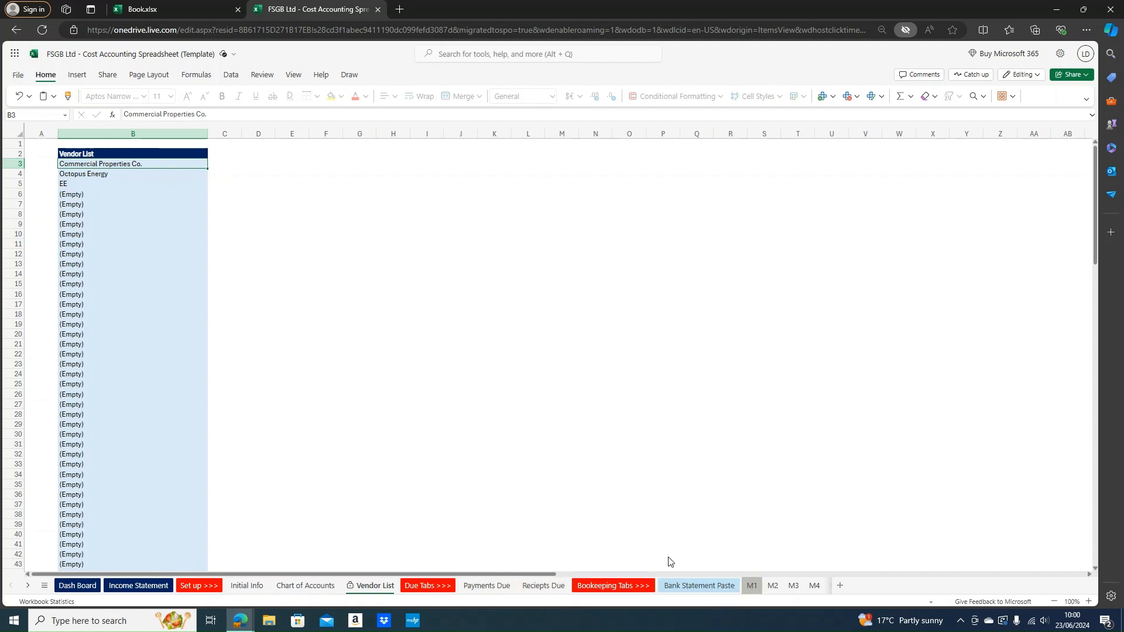
click(752, 586)
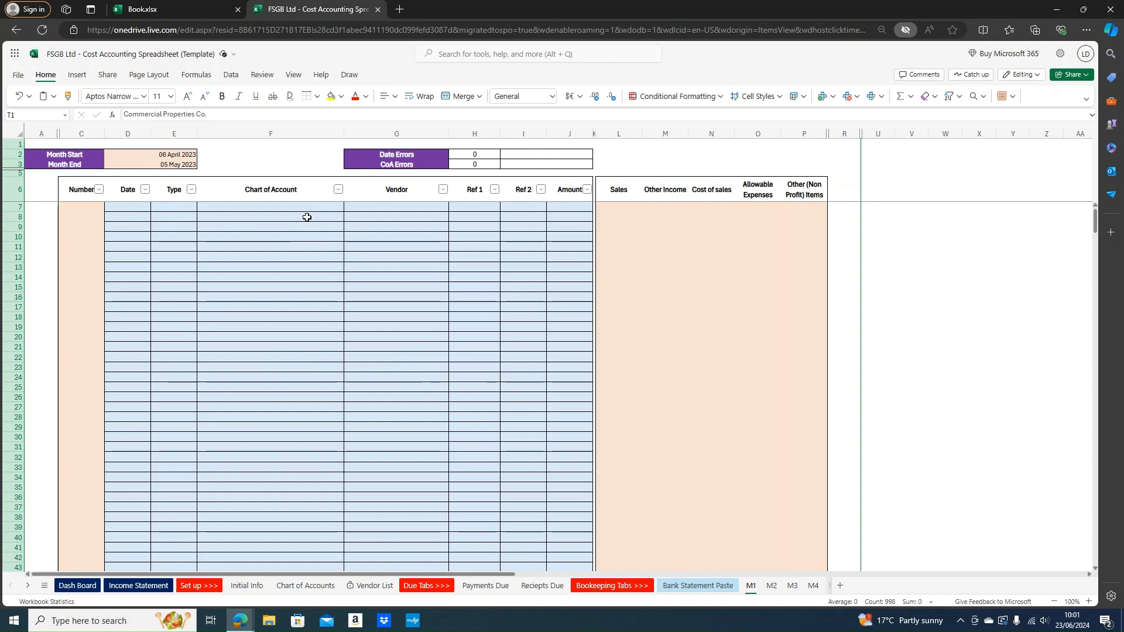
Enter 06/04/2023 as the first ledger date in D7, fixing the mistyped year
scroll(310, 219, down, 20)
scroll(328, 281, up, 20)
drag(74, 157, 166, 155)
drag(74, 165, 174, 166)
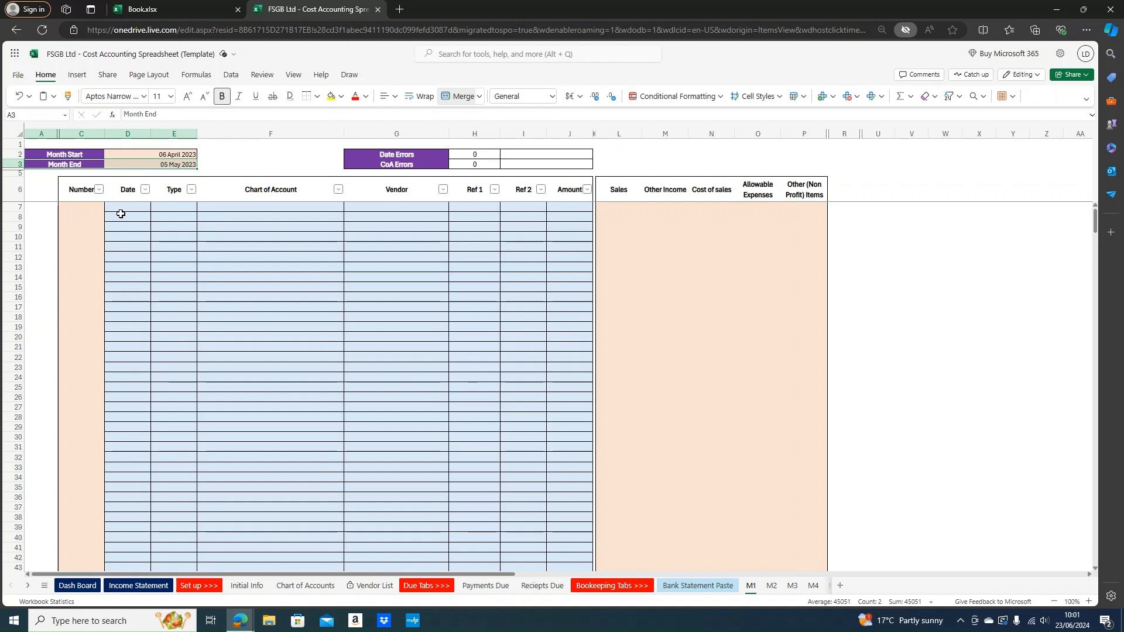
click(133, 207)
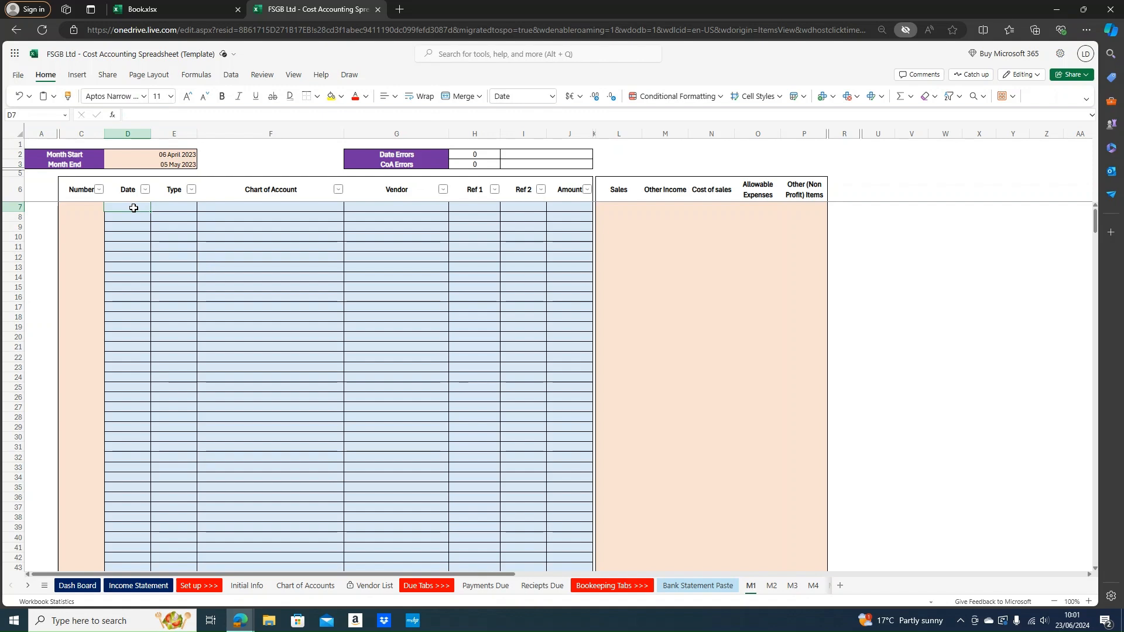
text(06/04)
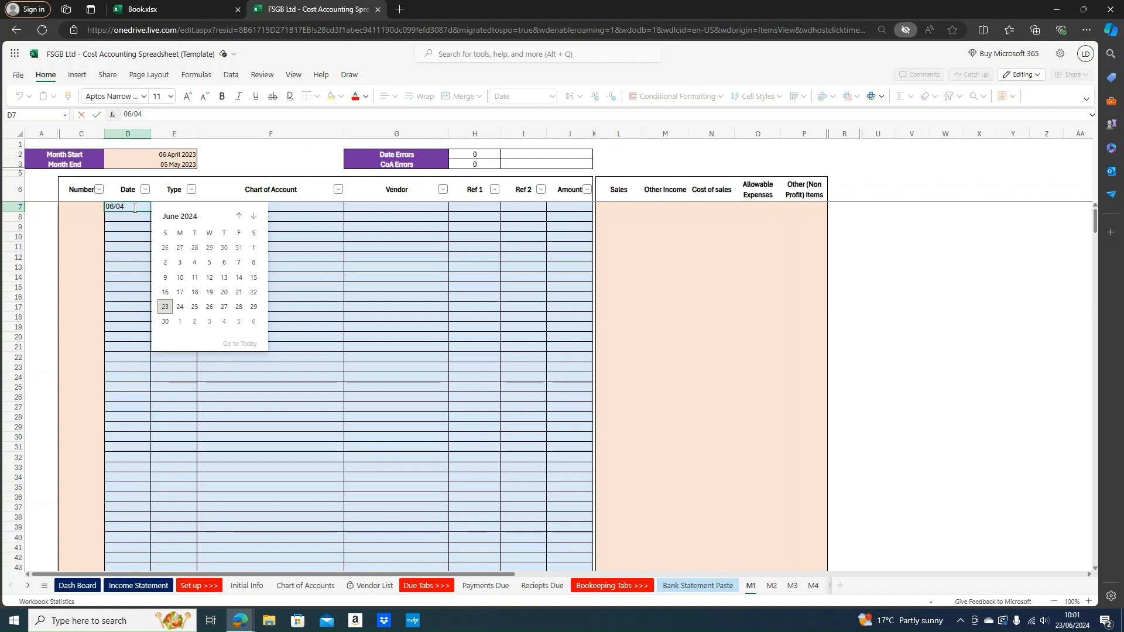
text(/203)
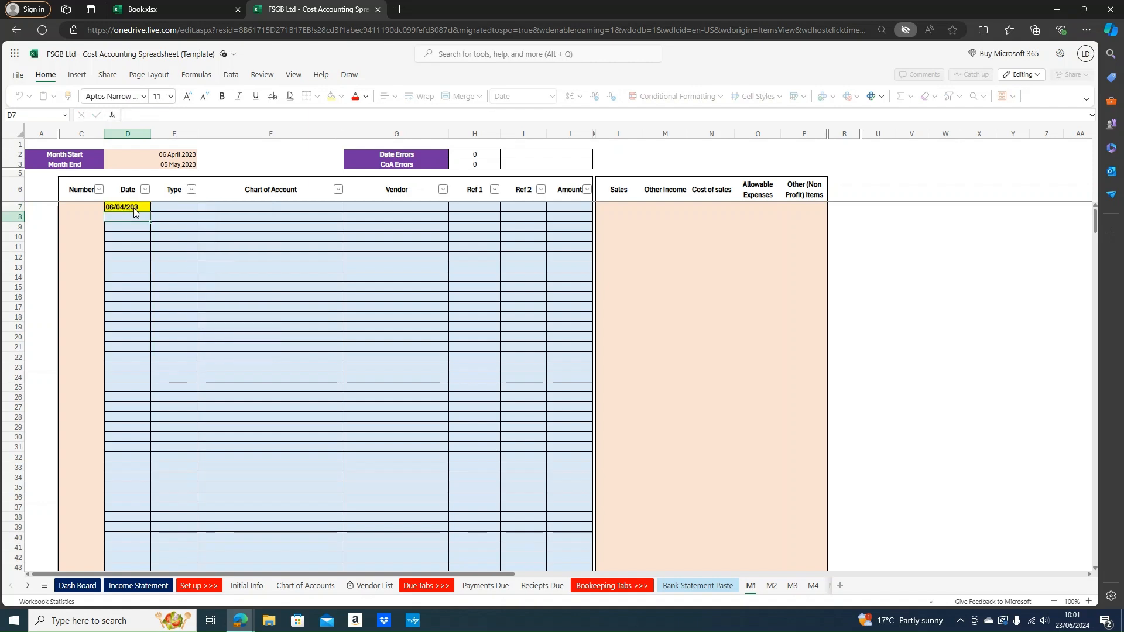
key(ctrl+Return)
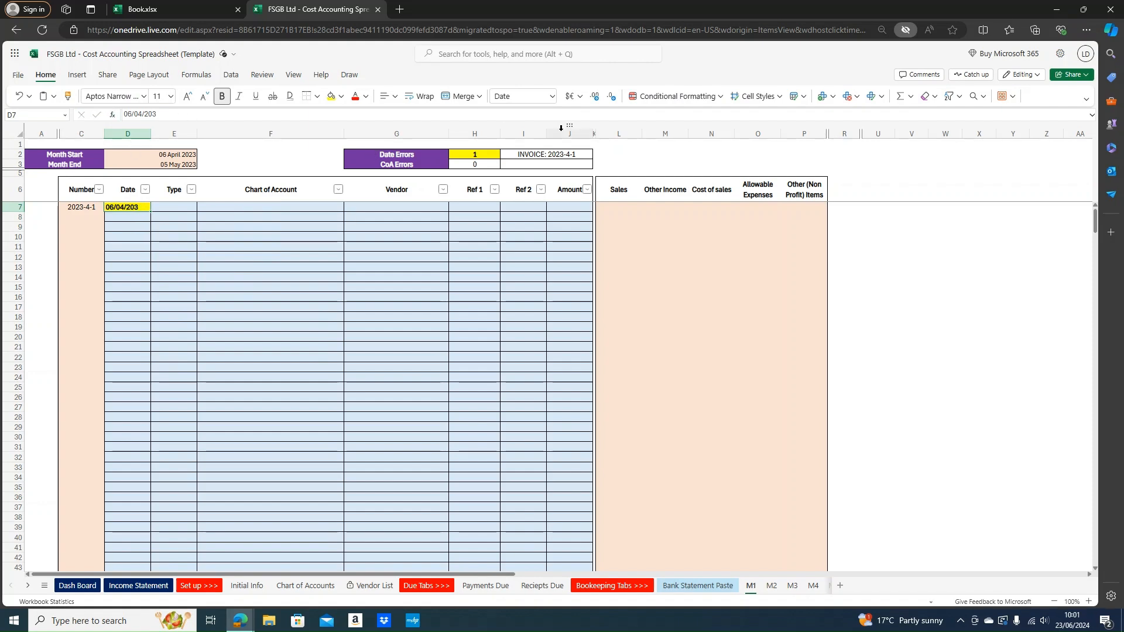
drag(397, 154, 530, 156)
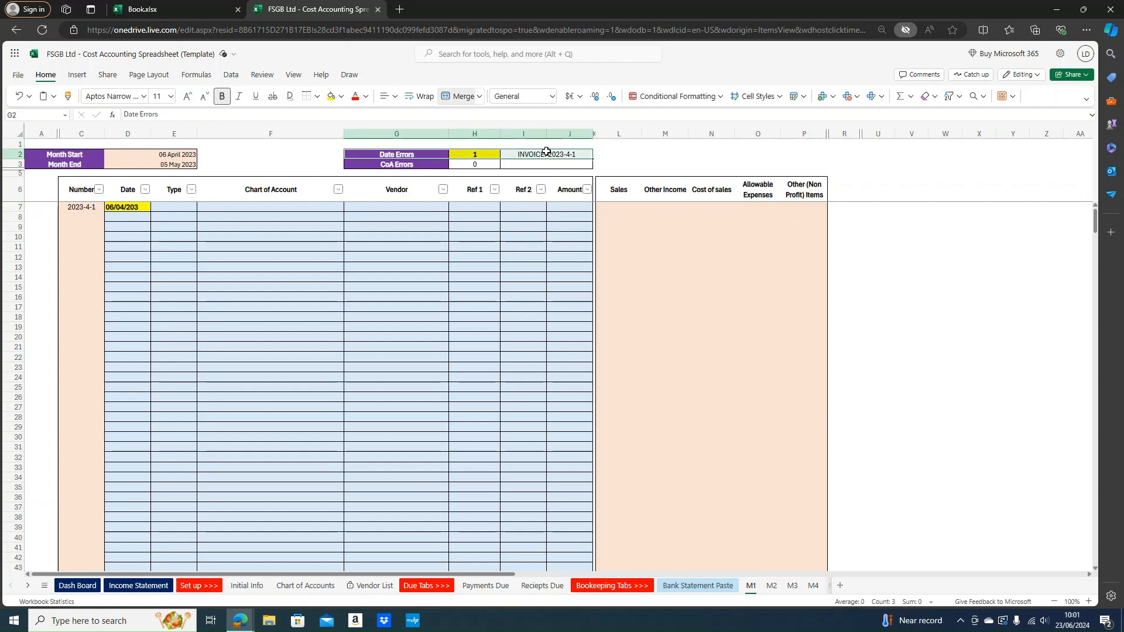
click(542, 155)
click(134, 207)
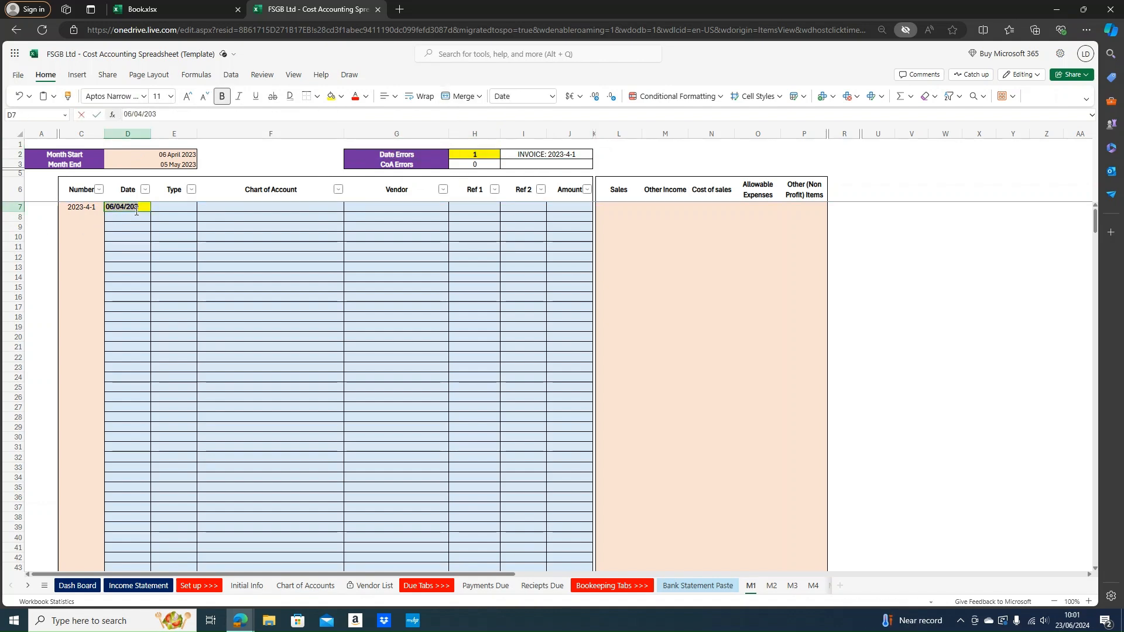
double_click(135, 208)
click(135, 207)
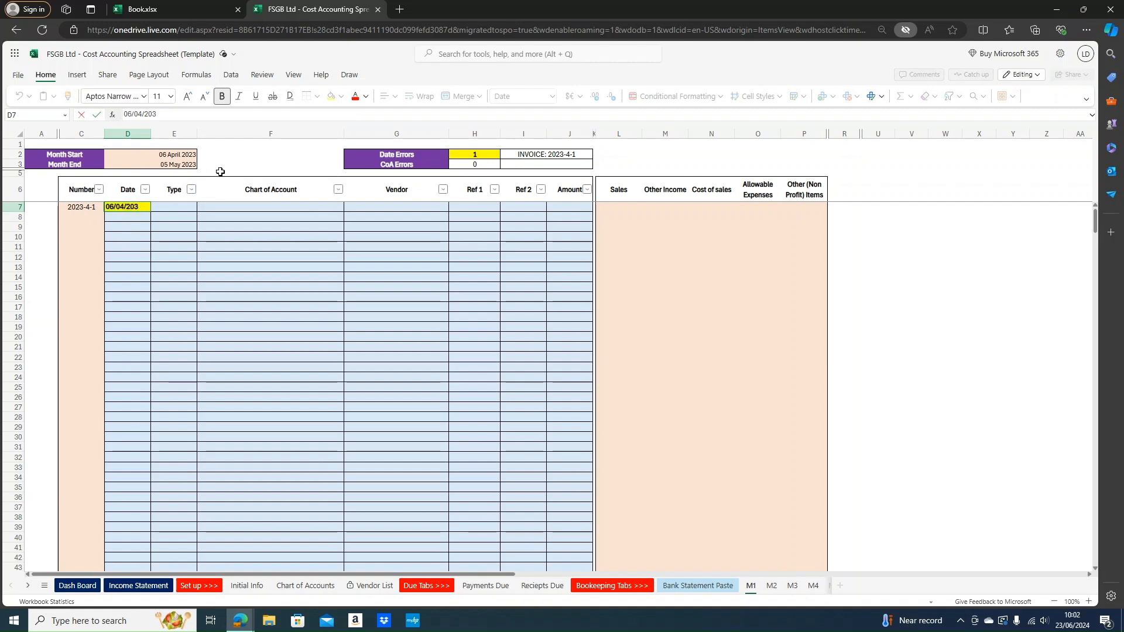
text(2)
key(Return)
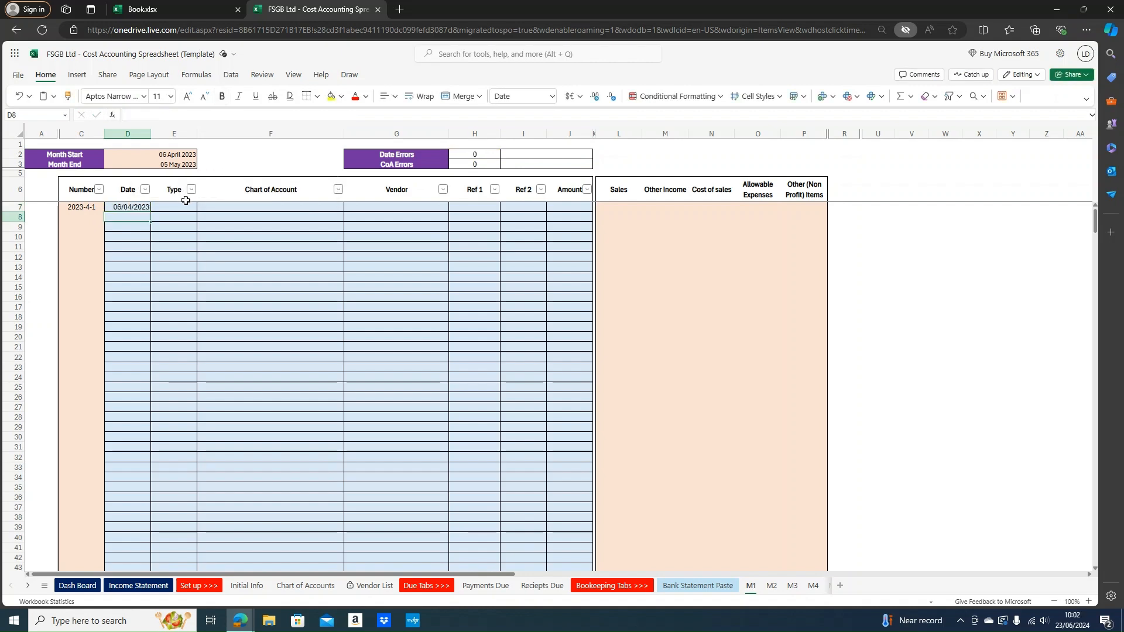
Set row 7's type to Reciept and its account to NPI - Owners Capital
click(181, 208)
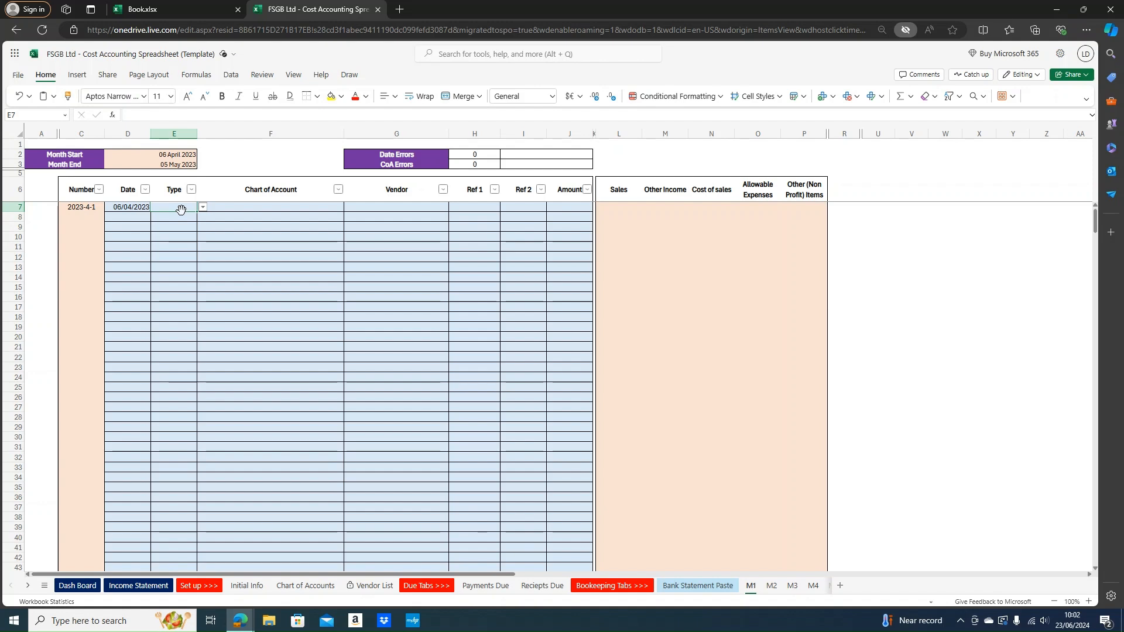
text(re)
key(BackSpace)
key(BackSpace)
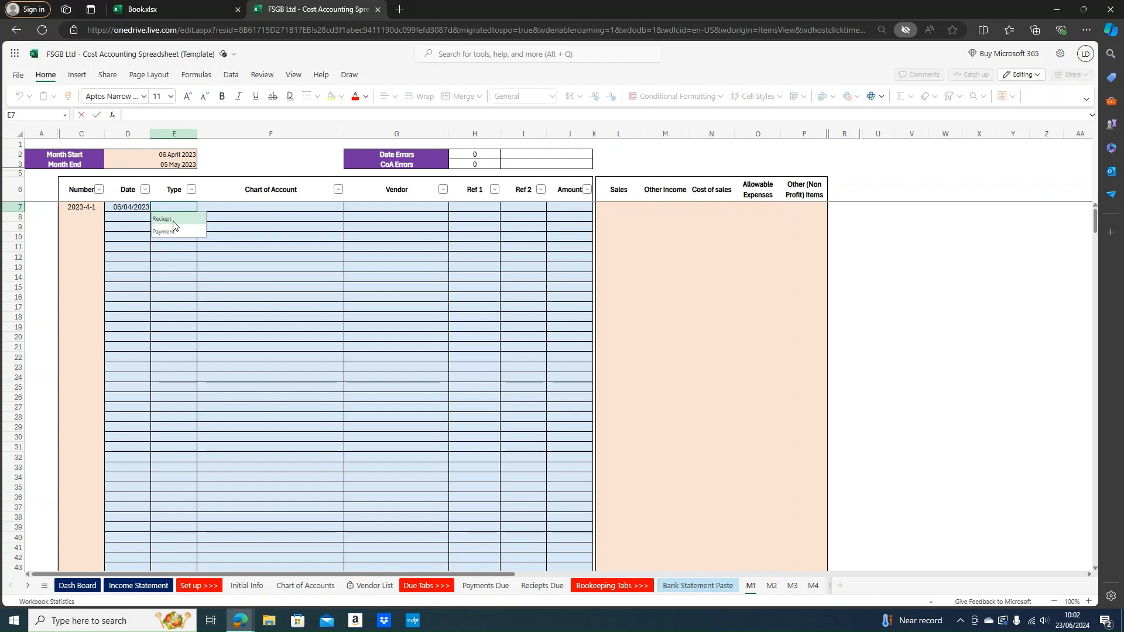
click(177, 219)
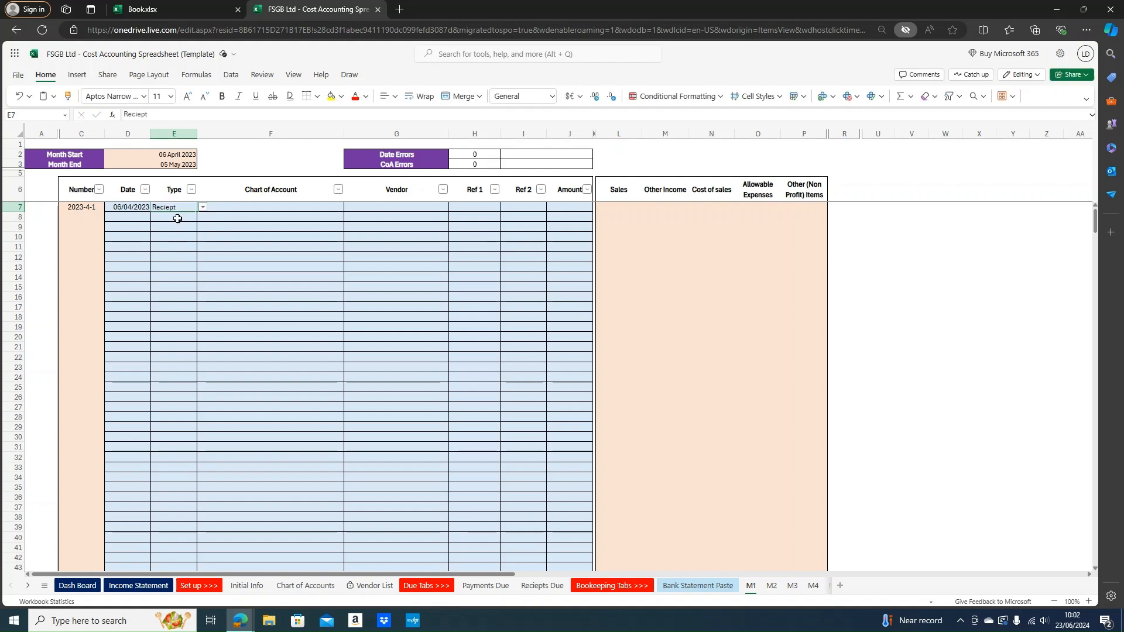
click(216, 206)
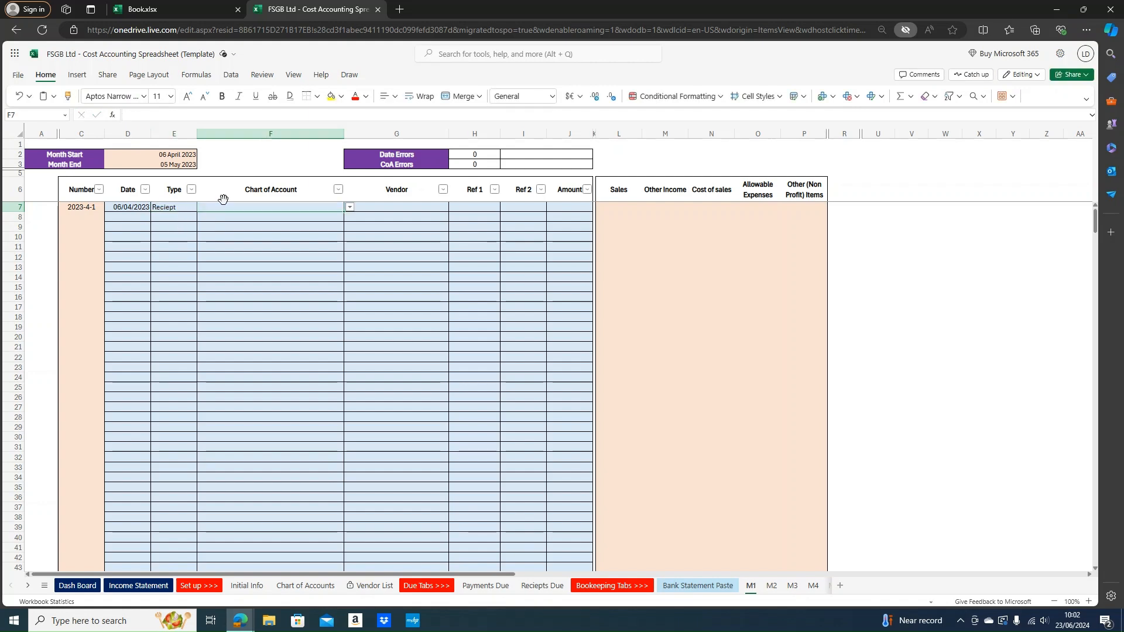
text(Owne)
key(Down)
key(Return)
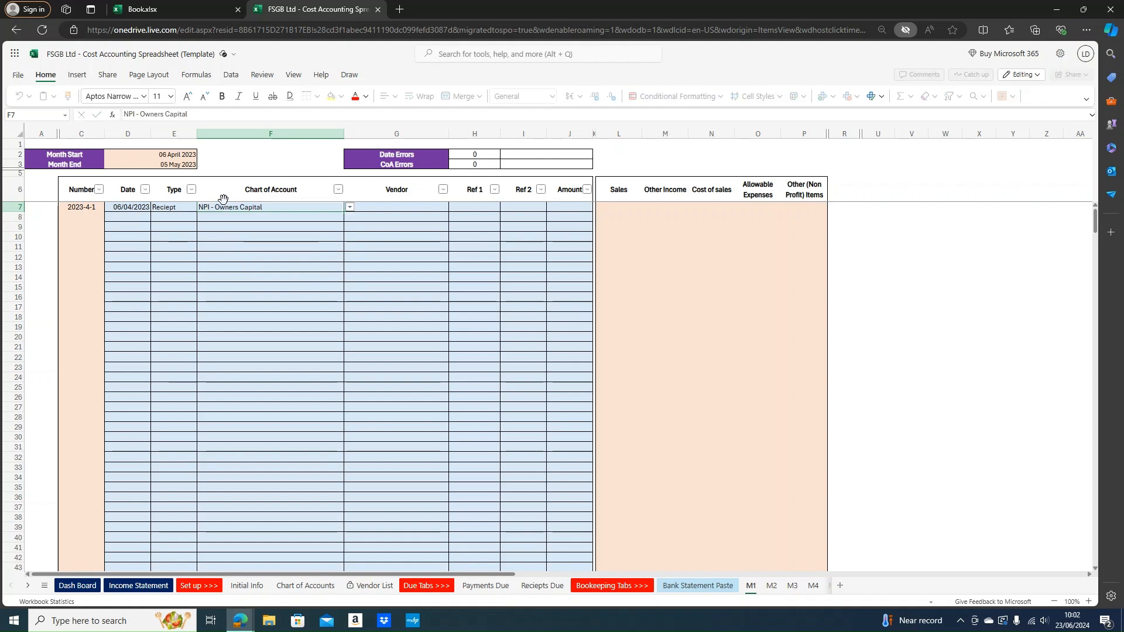
Give row 7 Ref 1 'Initial Investment' and amount 7000, then check the Other Items totals
click(422, 211)
click(463, 207)
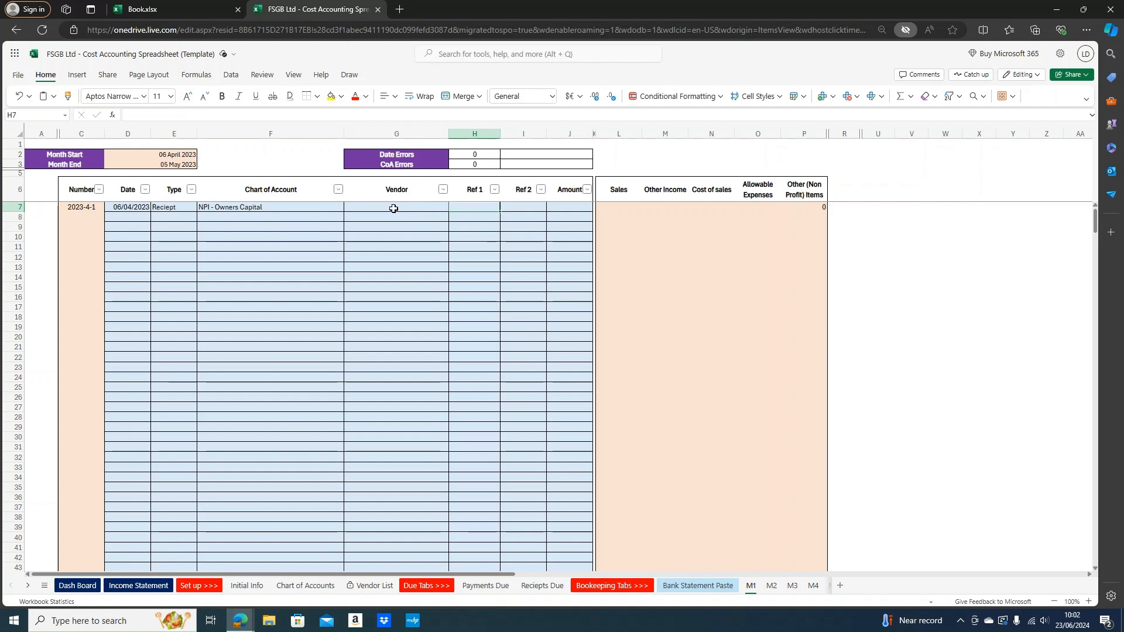
text(Initial)
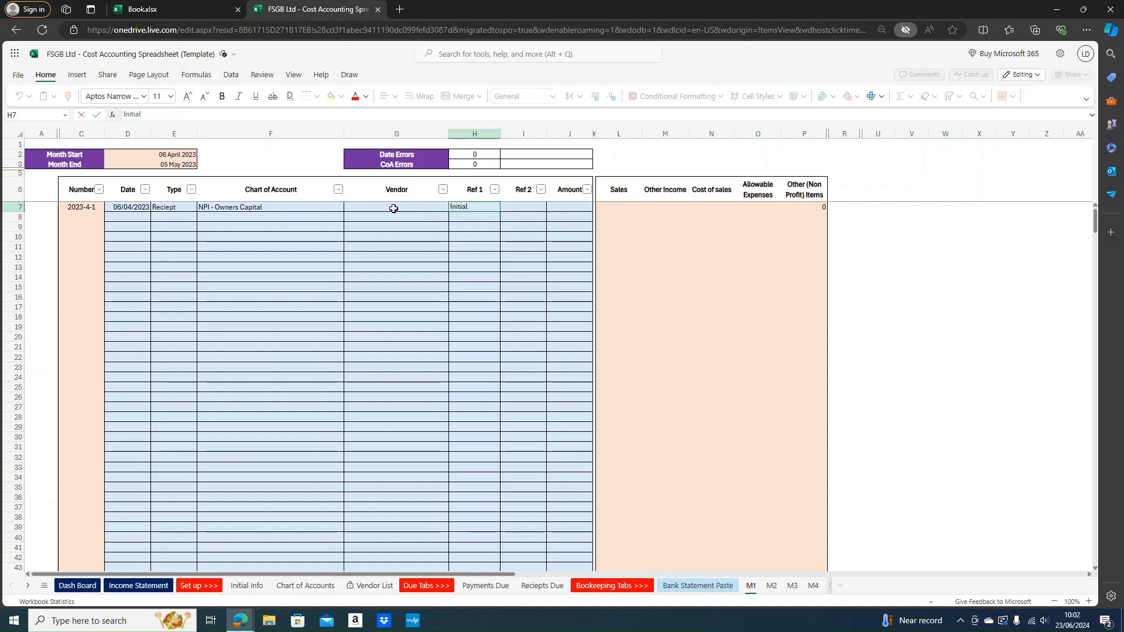
text( Investment)
key(Return)
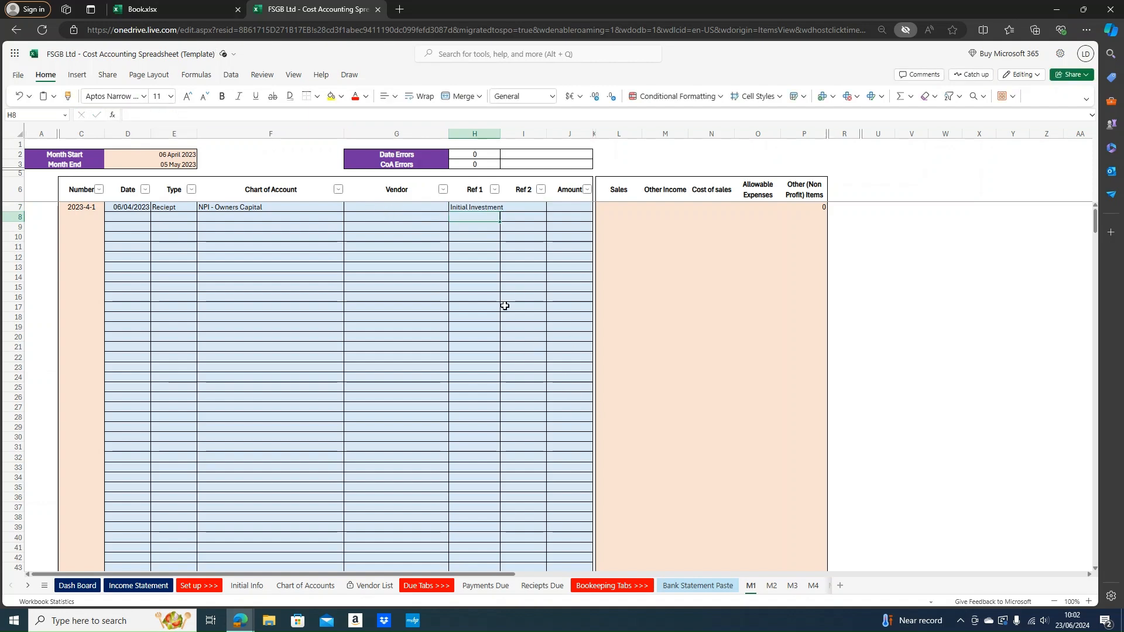
click(557, 208)
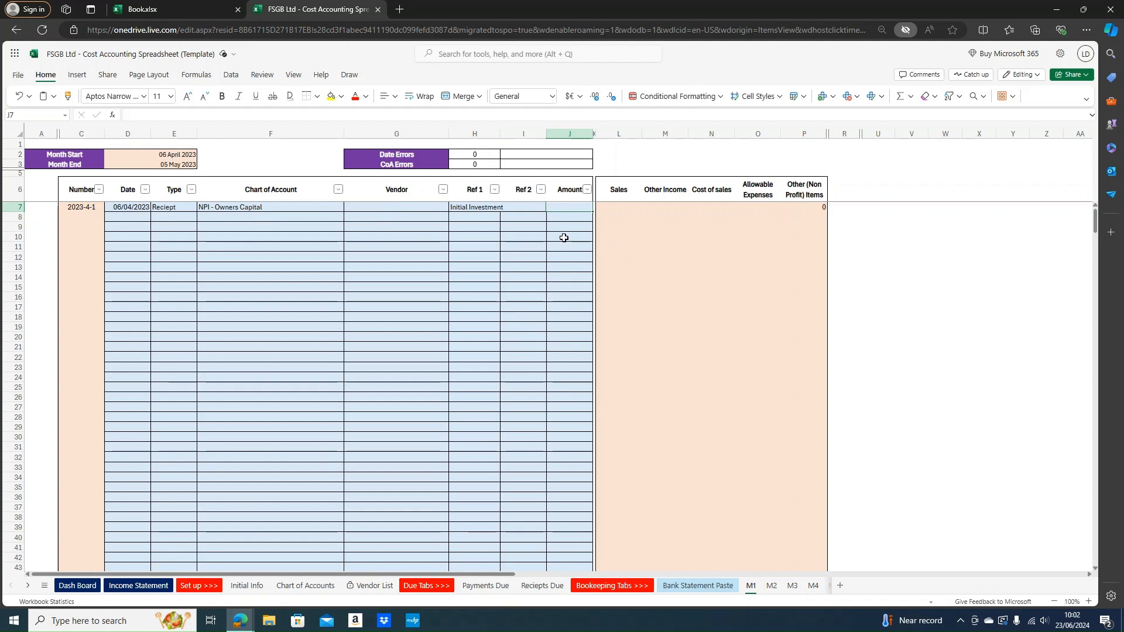
text(7000)
key(Return)
drag(804, 186, 801, 206)
click(808, 206)
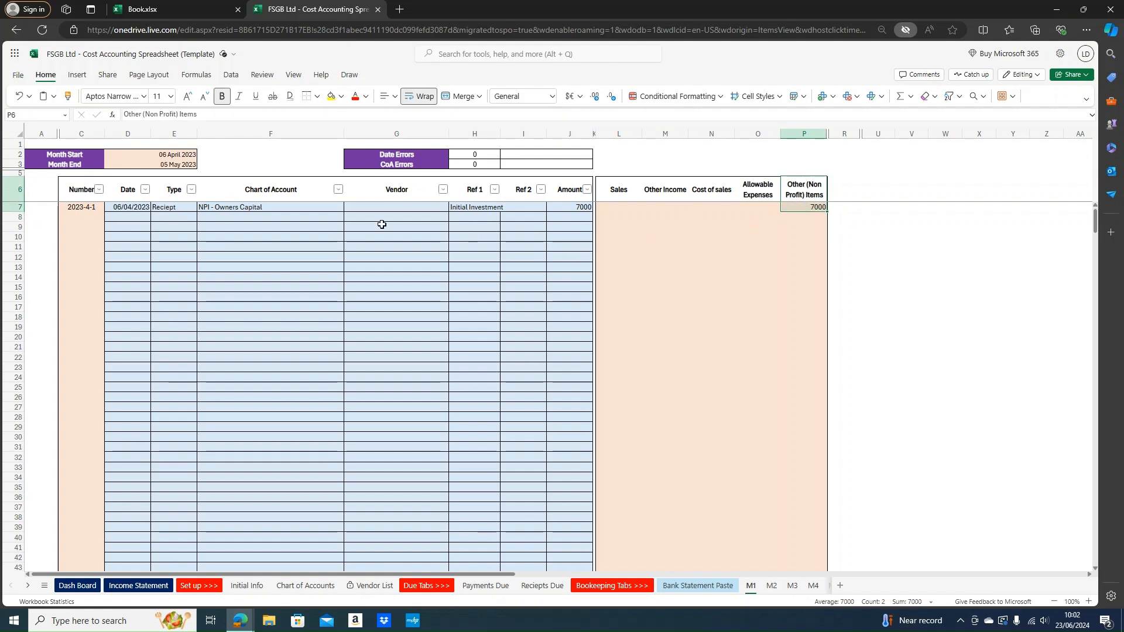
click(257, 204)
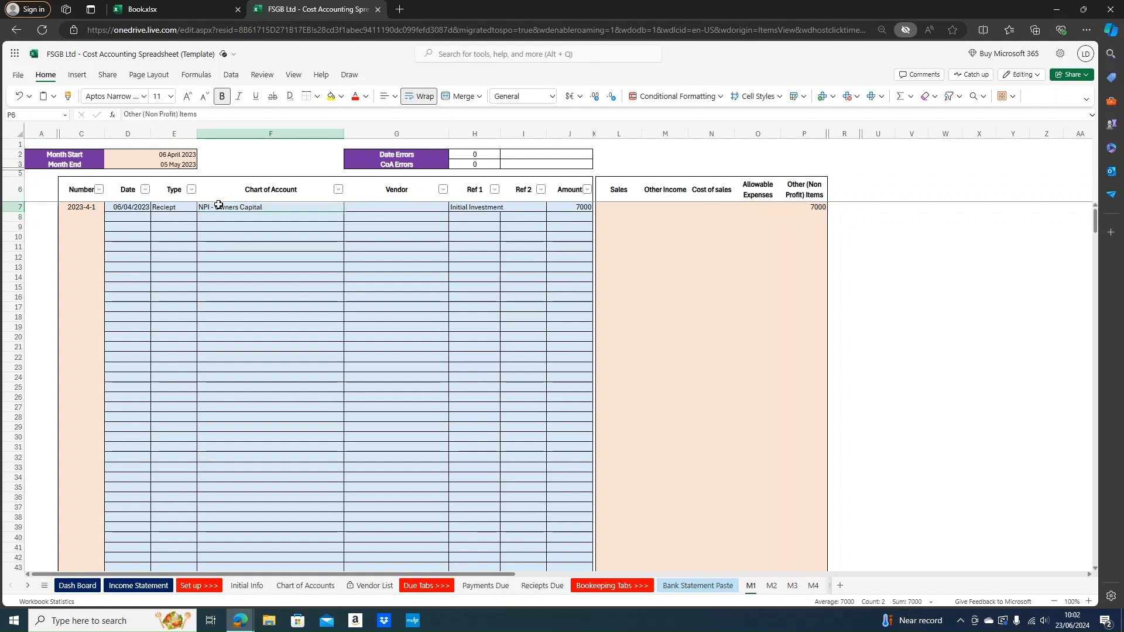
Enter row 8 as a 06/04/2023 Payment to account AE - Rent
click(124, 218)
text(0)
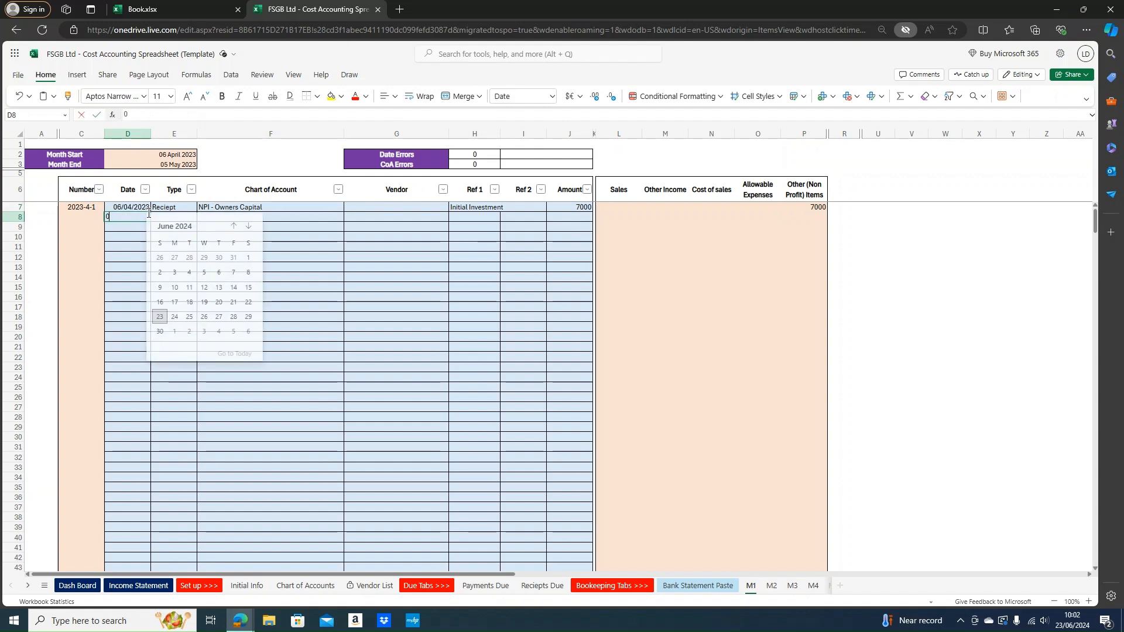
text(6/04/2023)
key(Tab)
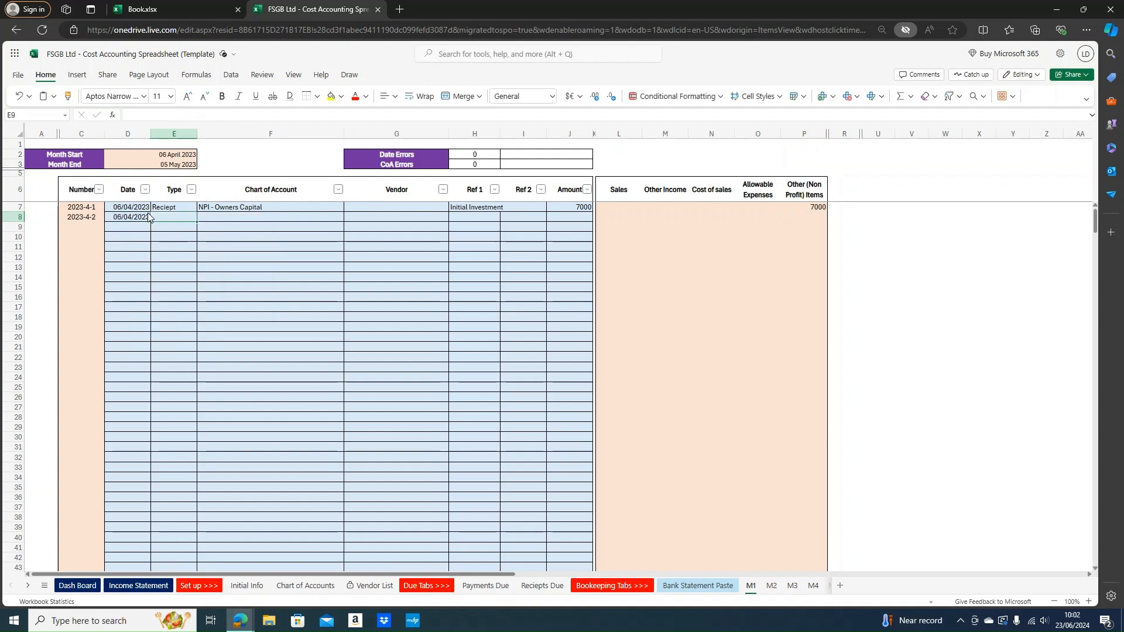
text(Payment)
key(Tab)
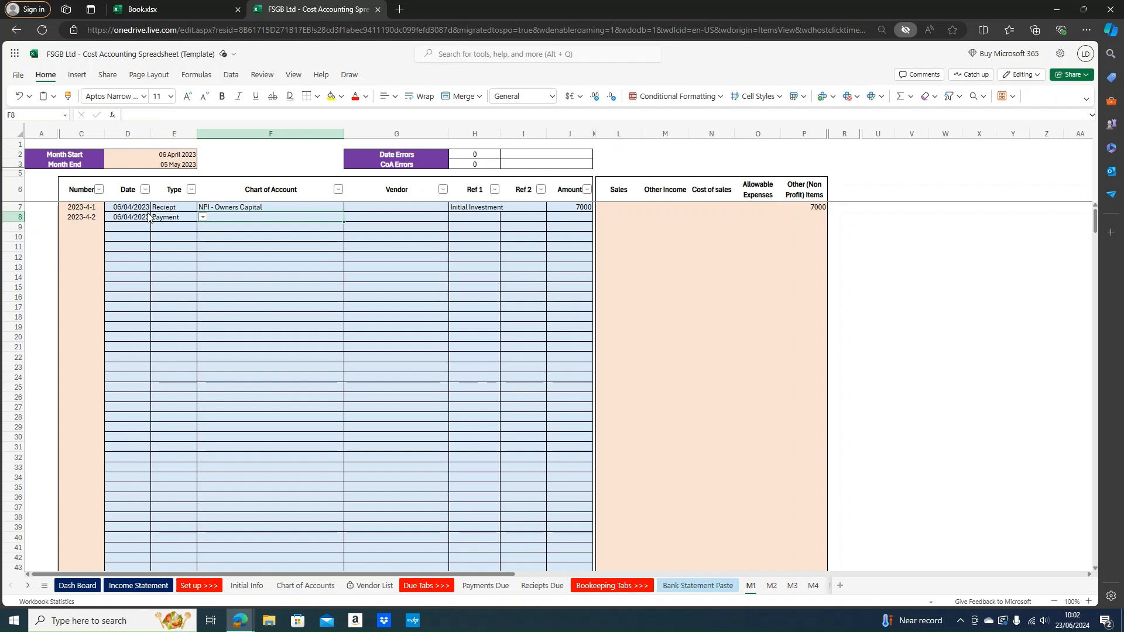
text(rent)
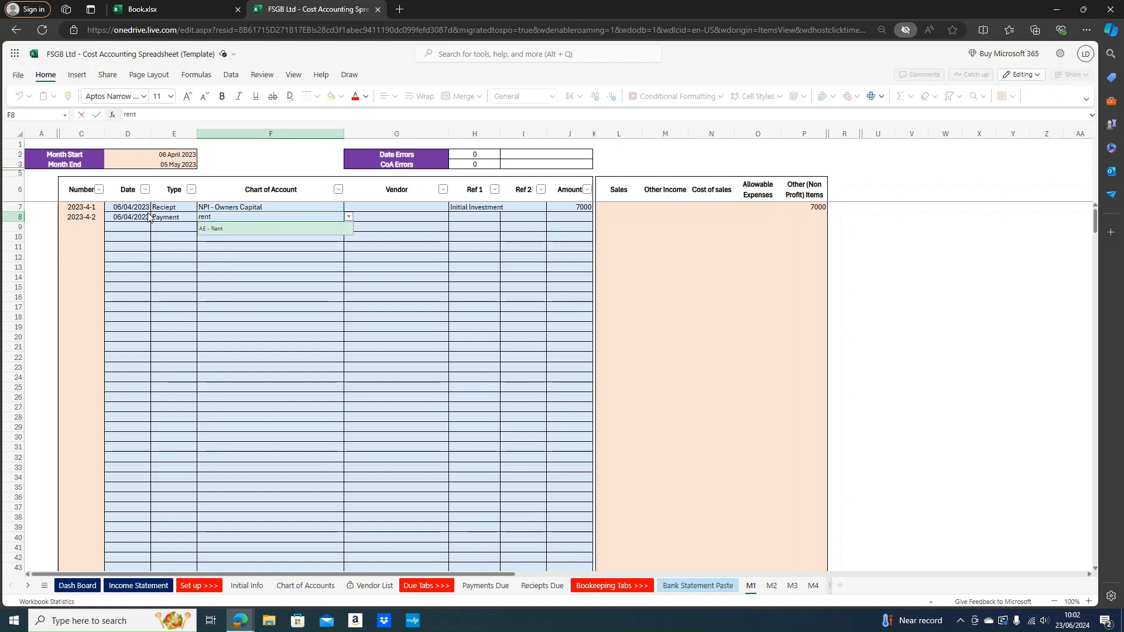
key(Return)
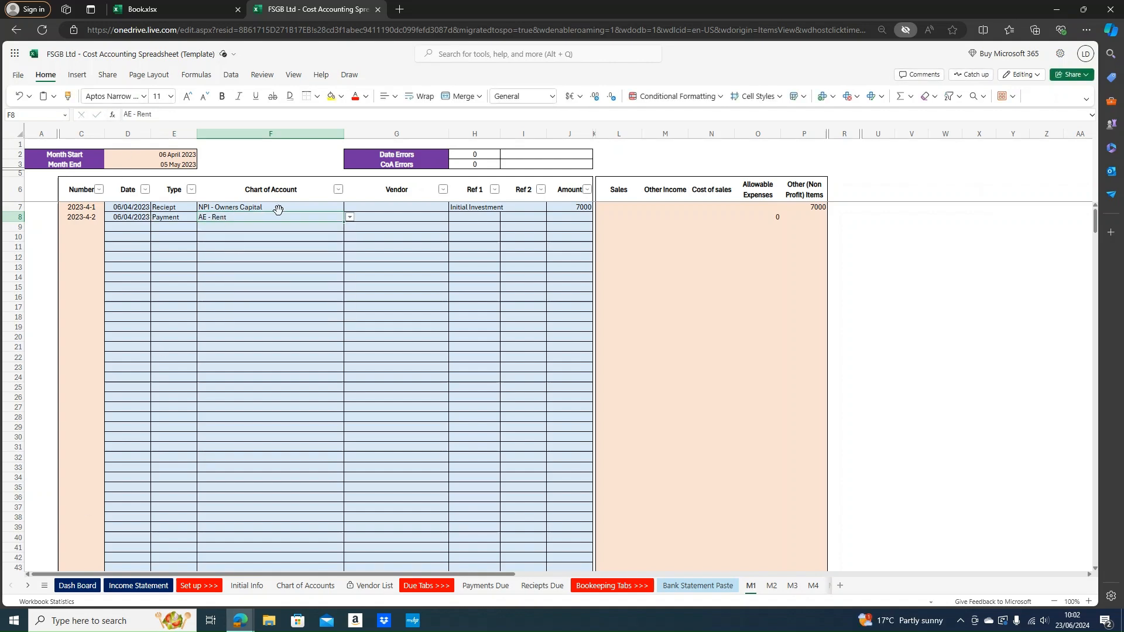
click(350, 218)
scroll(316, 266, up, 6)
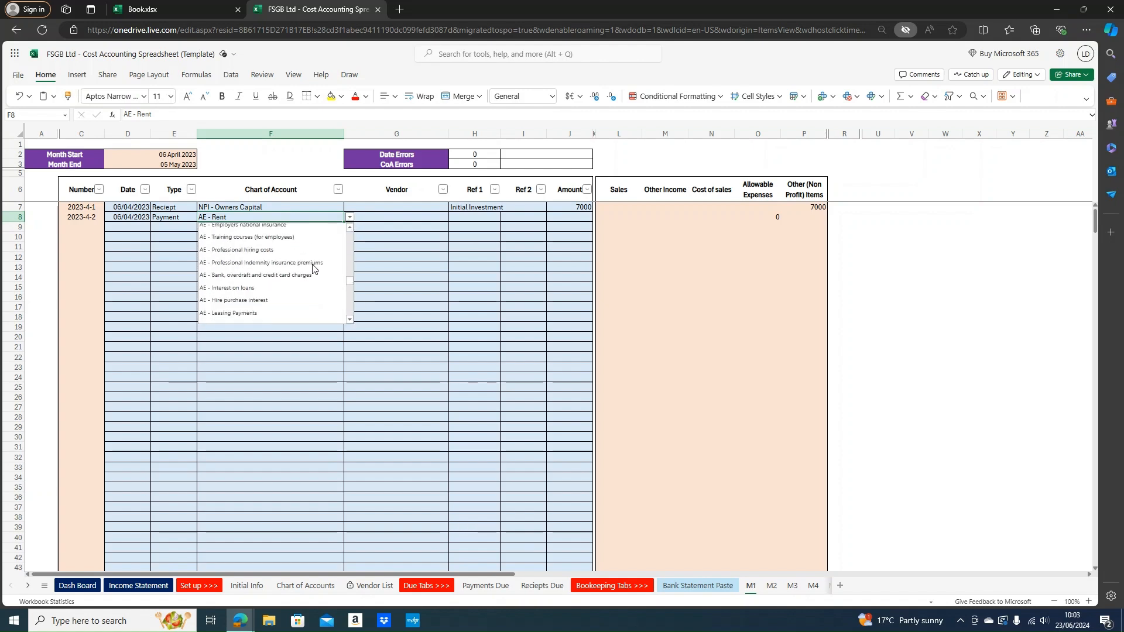
scroll(304, 269, up, 3)
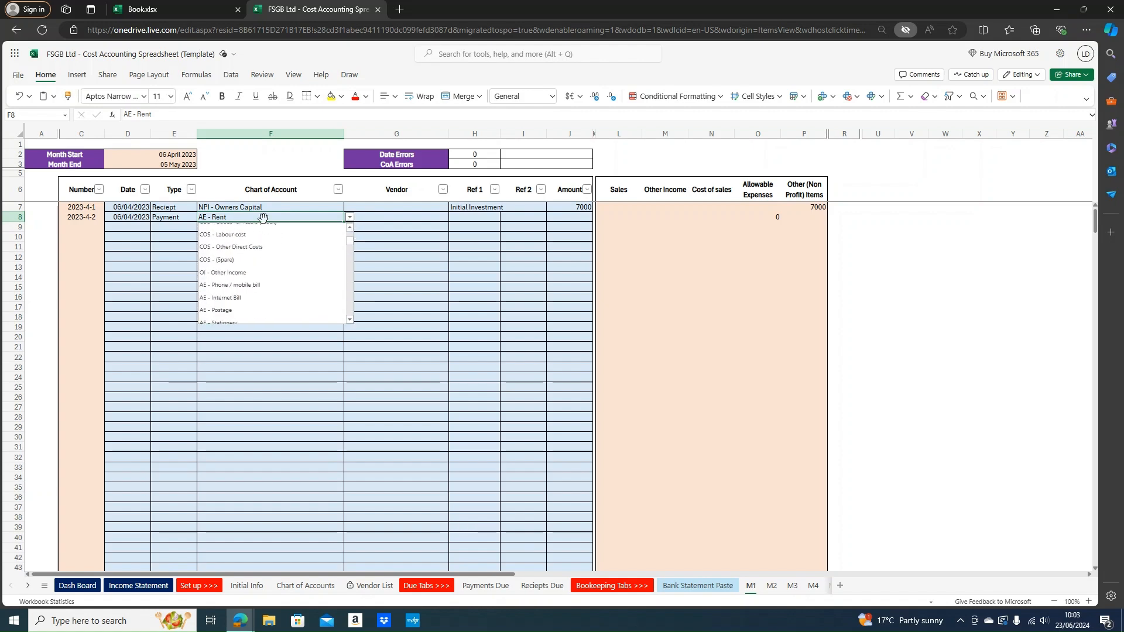
text(Rent)
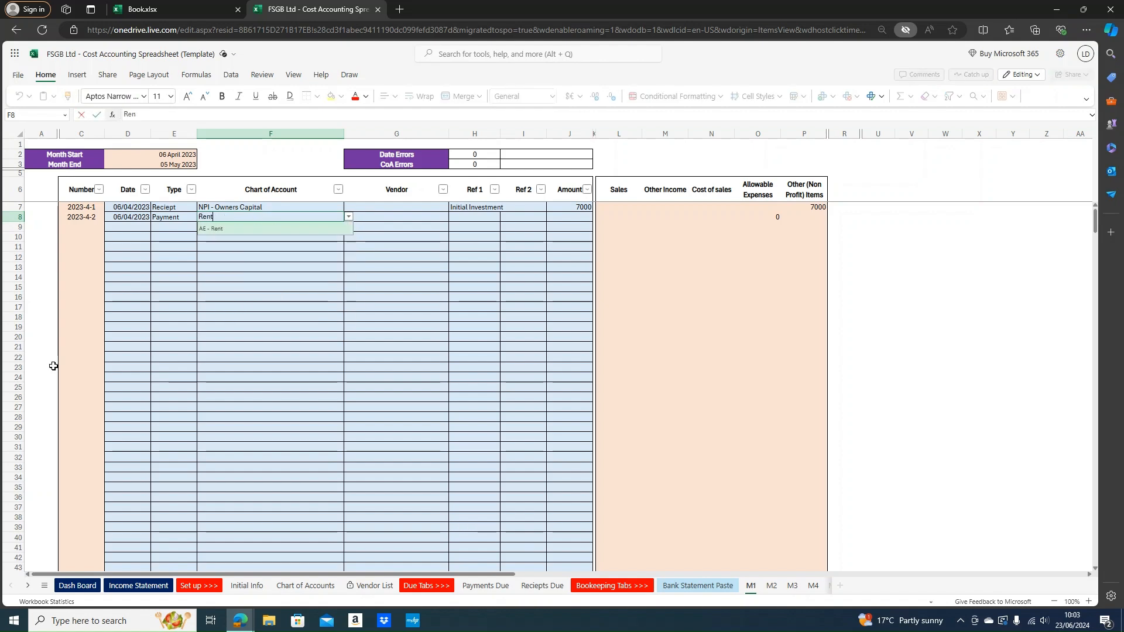
key(Return)
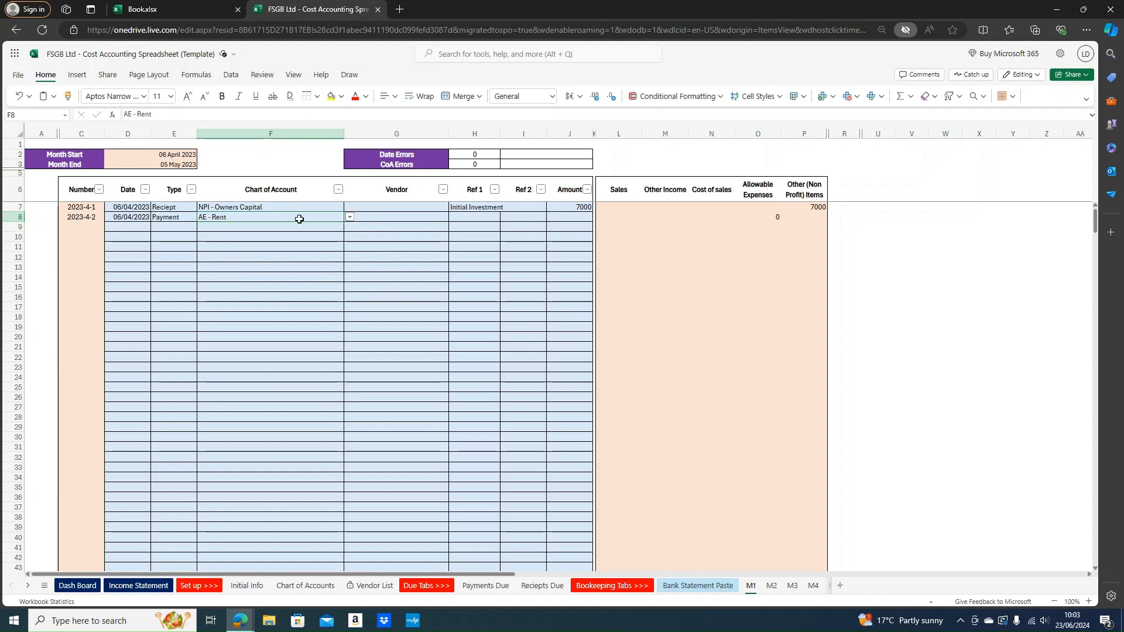
Set row 8's vendor to Commercial Properties Co., Ref 1 Monthly Rent and amount 600
click(436, 216)
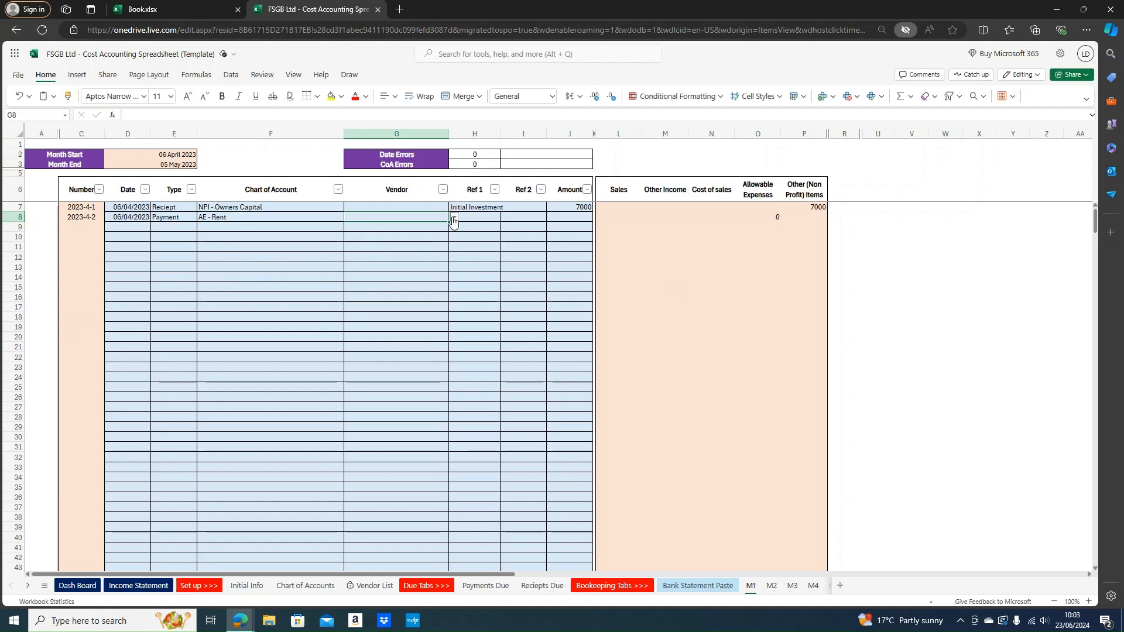
click(454, 218)
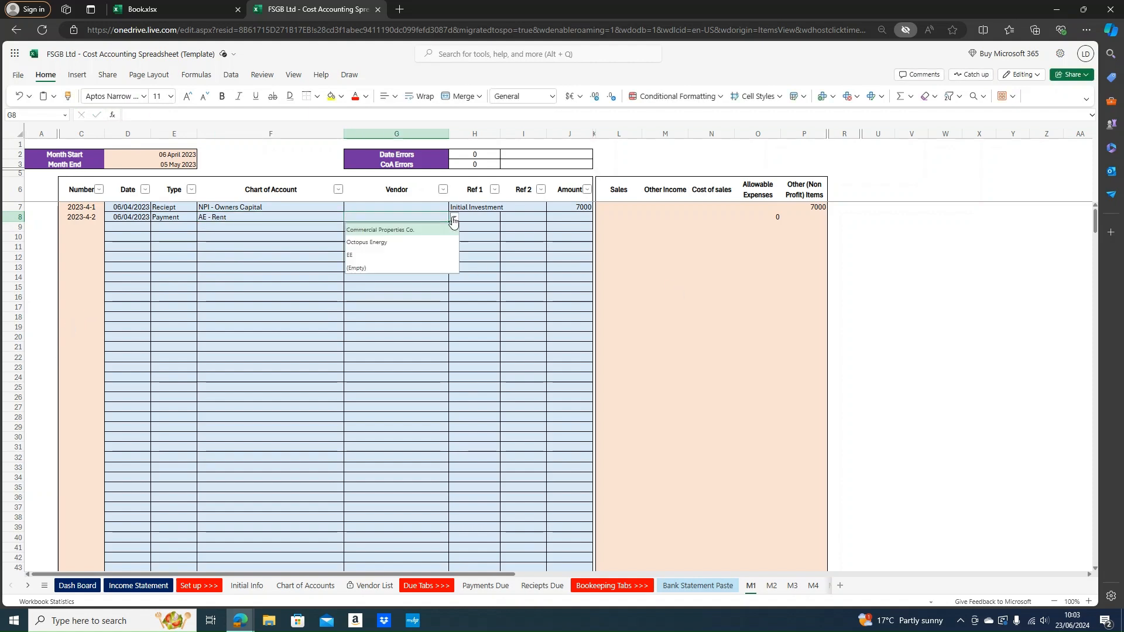
click(400, 230)
click(466, 218)
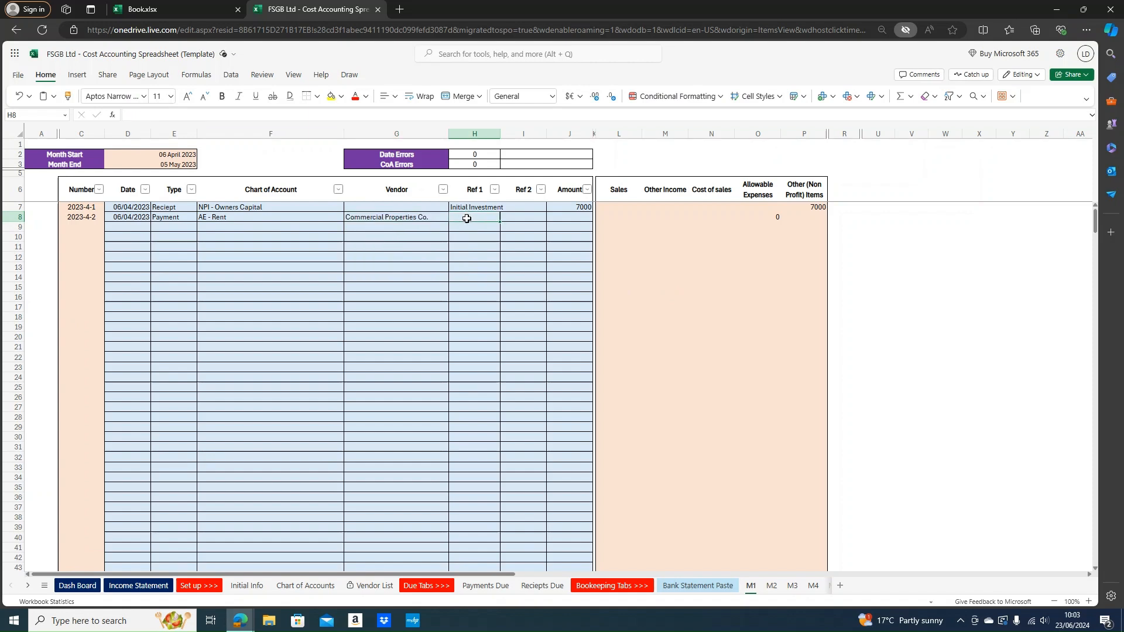
text(Monthl)
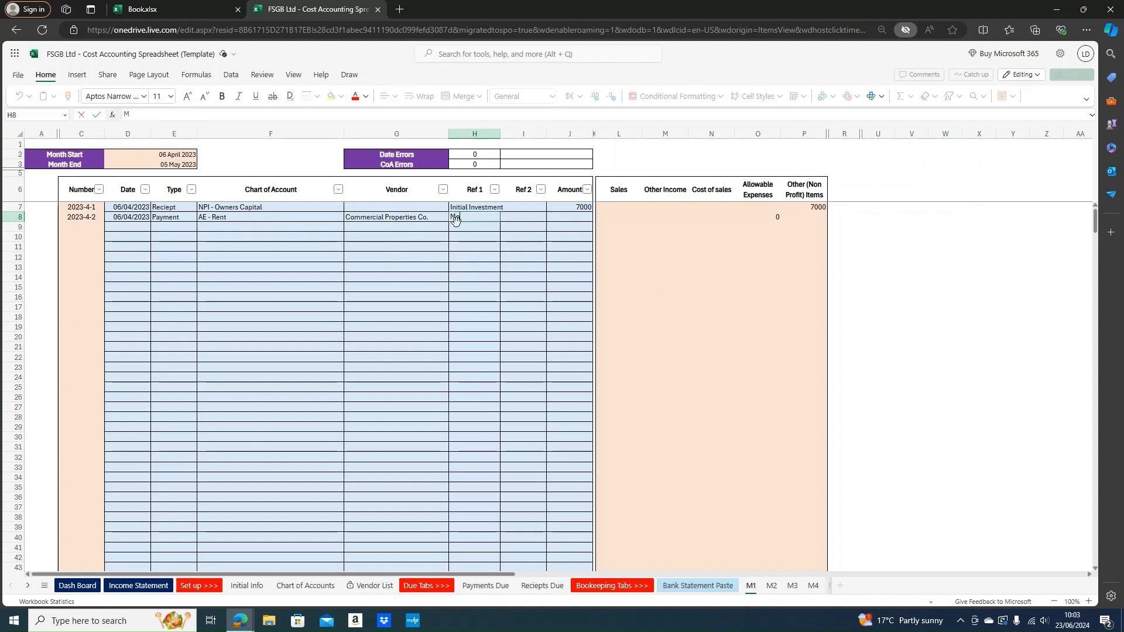
key(Tab)
key(Tab)
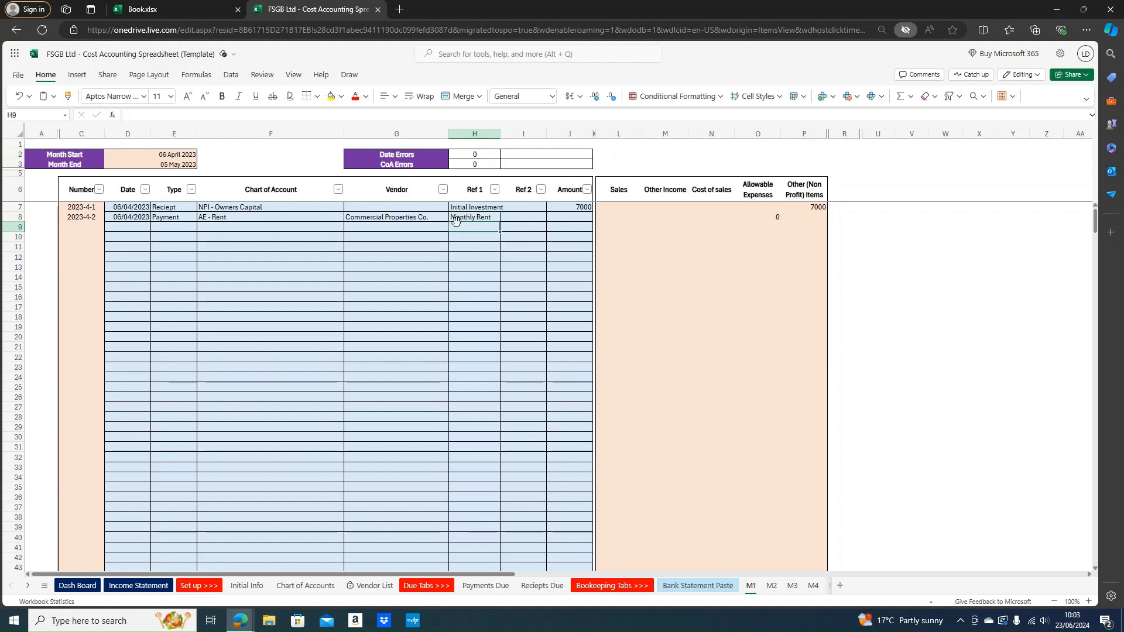
text(600)
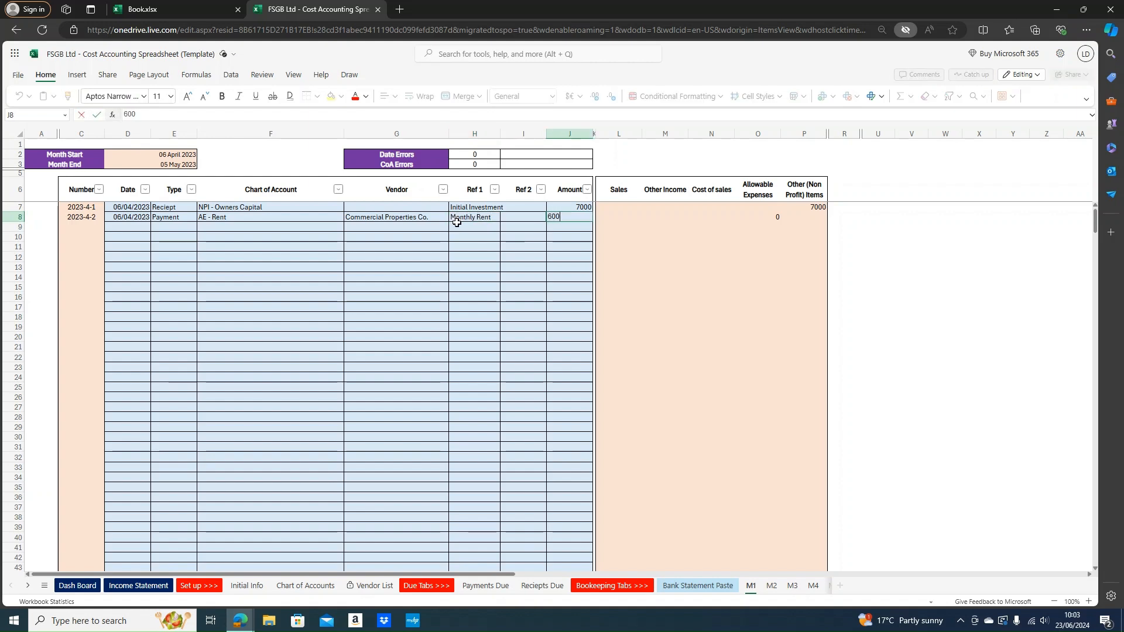
key(Return)
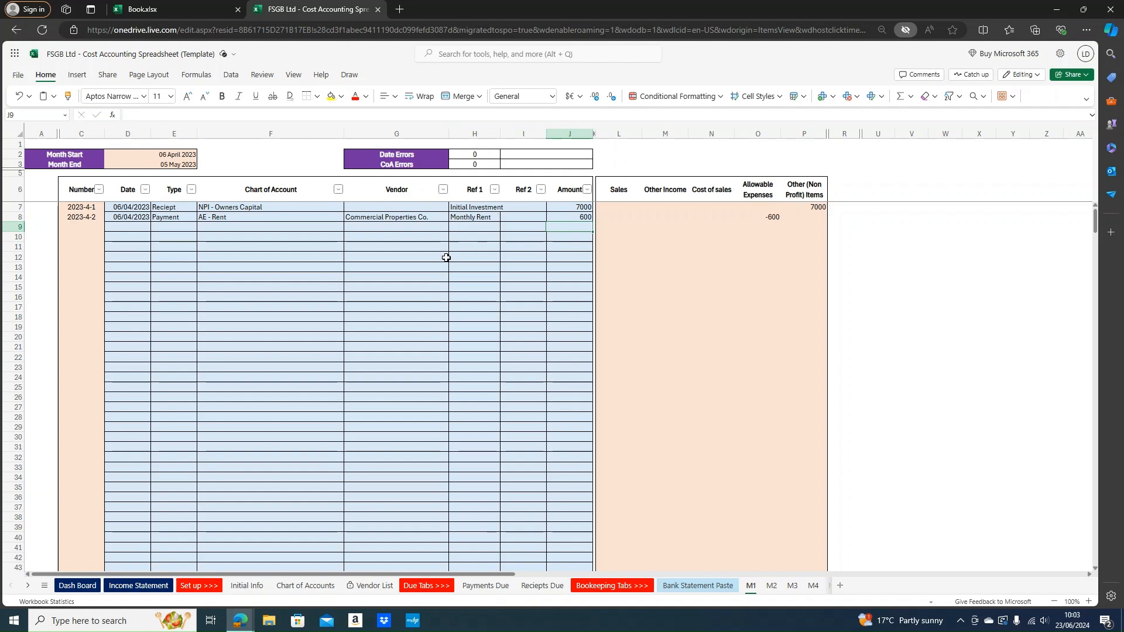
key(Left)
key(Left)
key(Left)
key(Left)
key(Left)
key(Left)
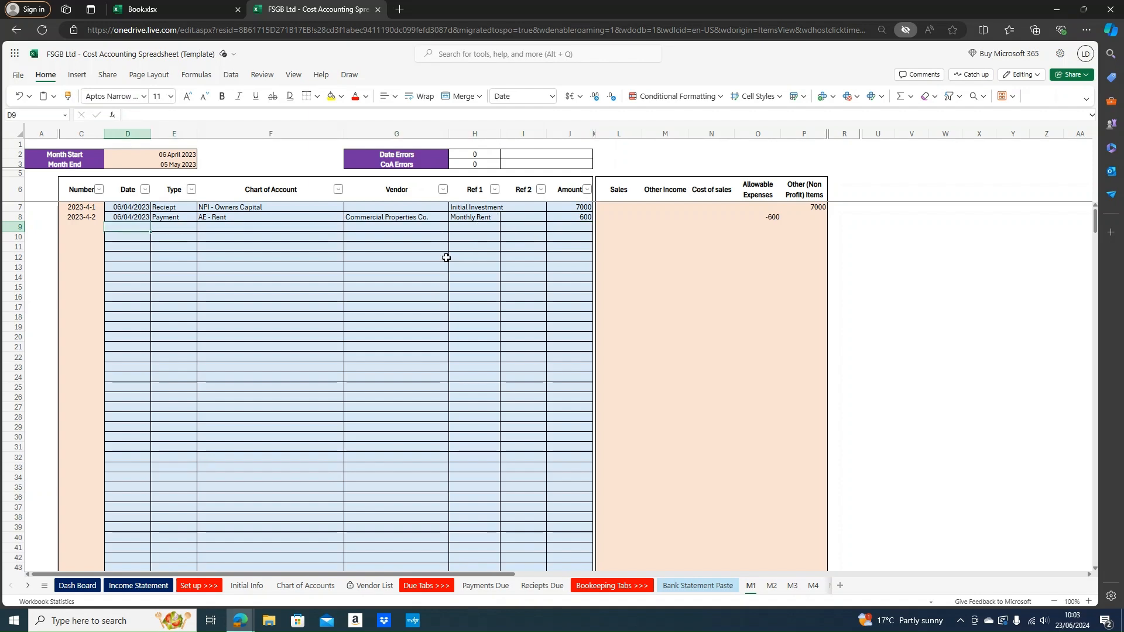
Date row 9 08/04/2023 and set it as a Payment under AE - Utility Bills
text(08/04/2023)
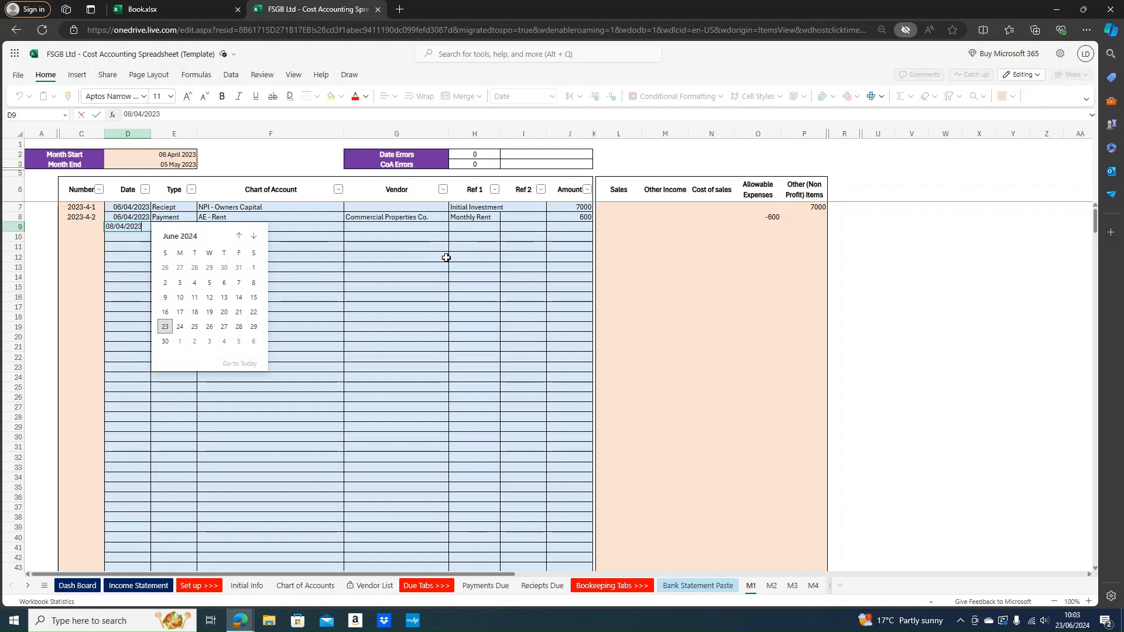
key(Tab)
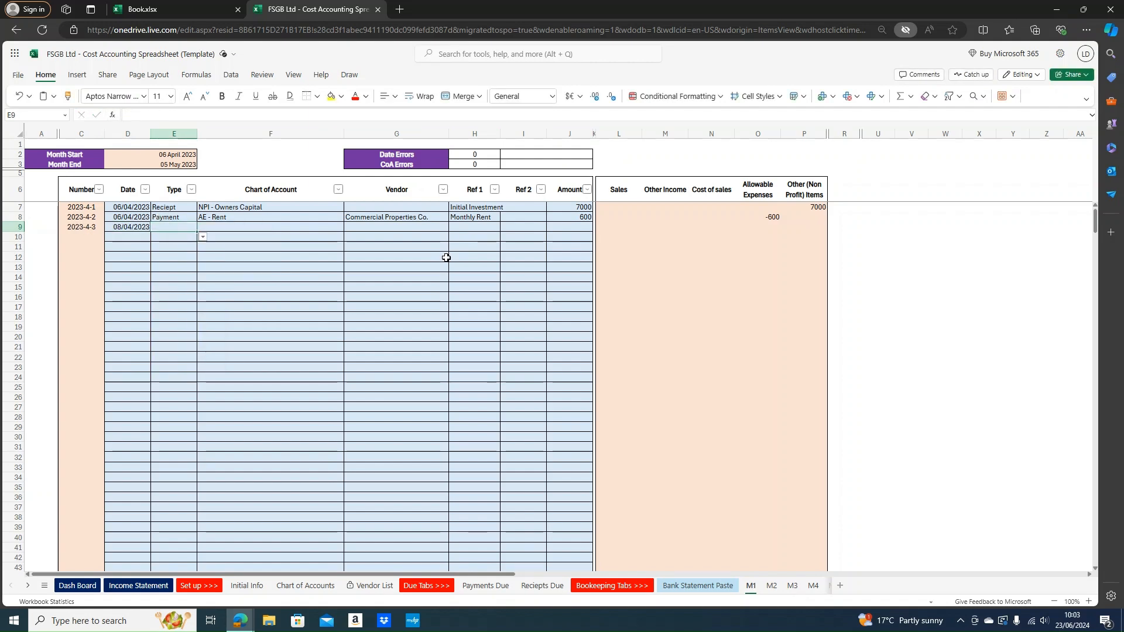
text(p)
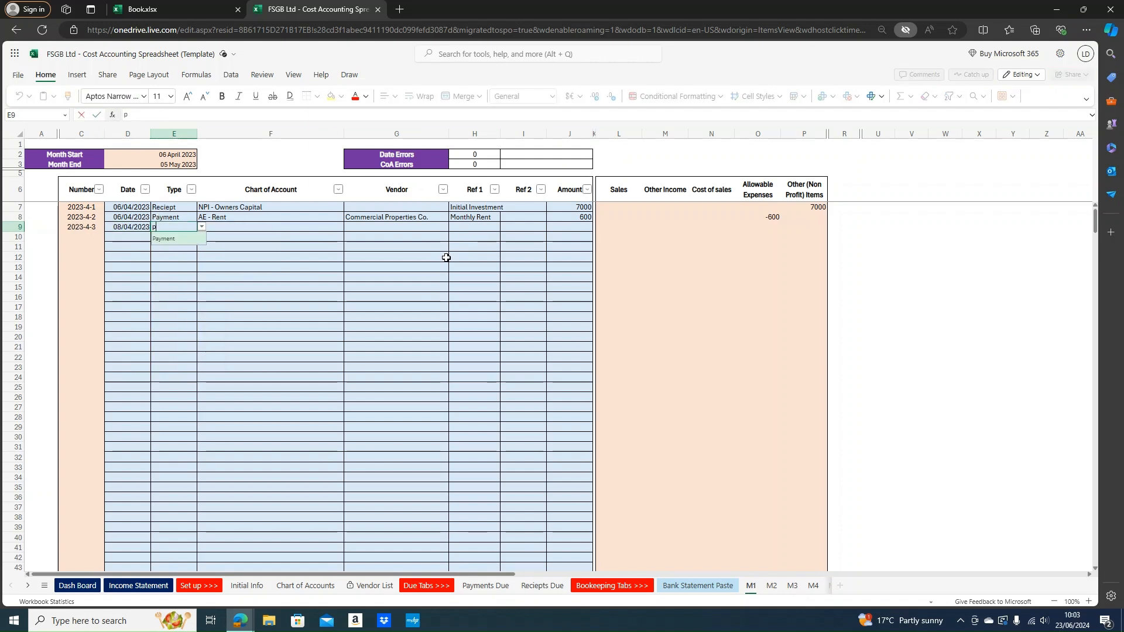
key(Tab)
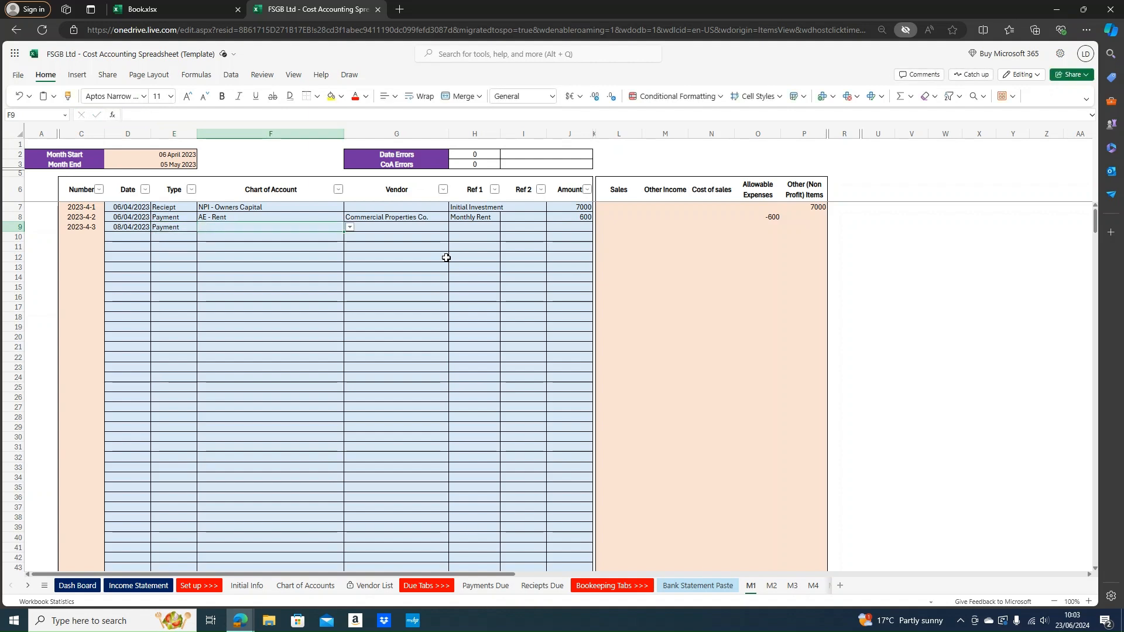
text(uti)
key(Return)
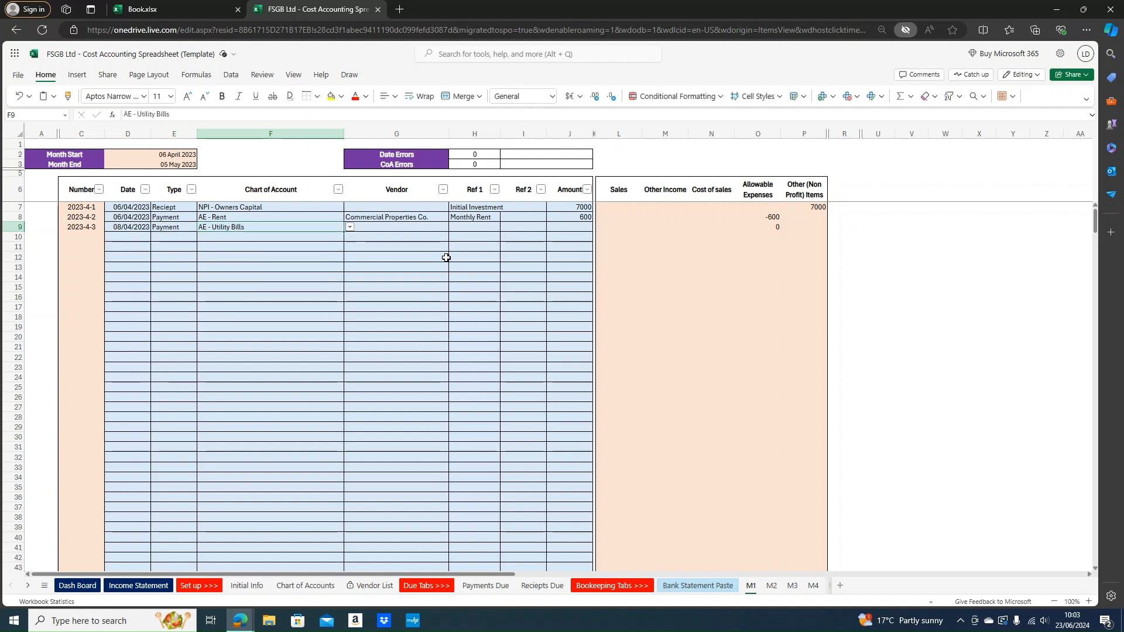
Enter vendor Octopus Energy, reference 'Gas and Electric' and amount 150 for row 9
key(Tab)
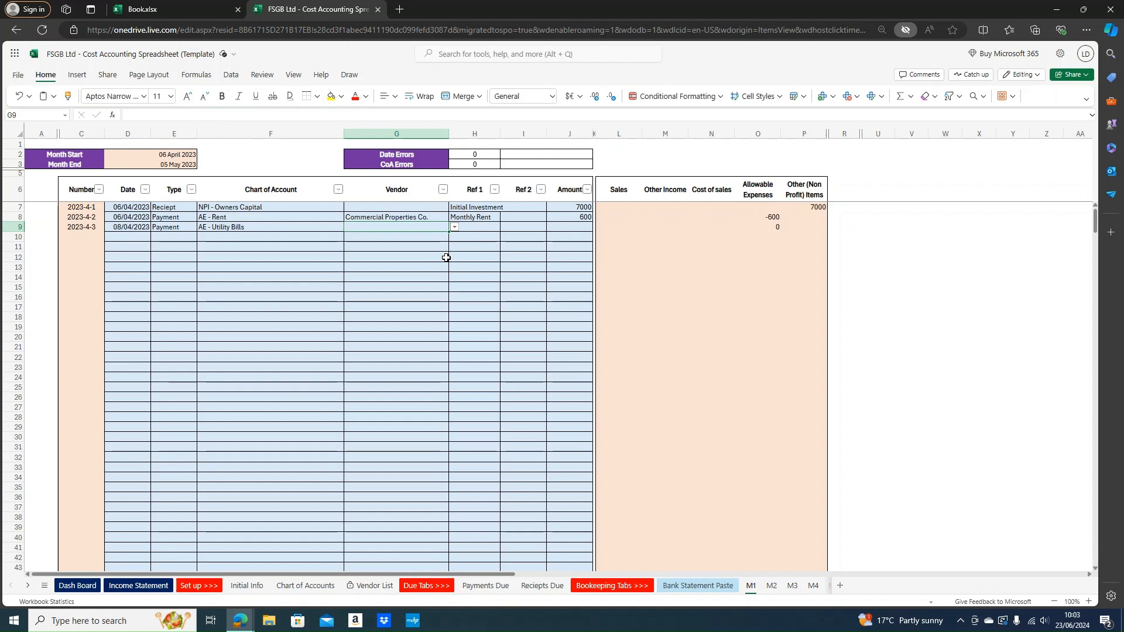
text(Octopus Energy)
key(Return)
key(Tab)
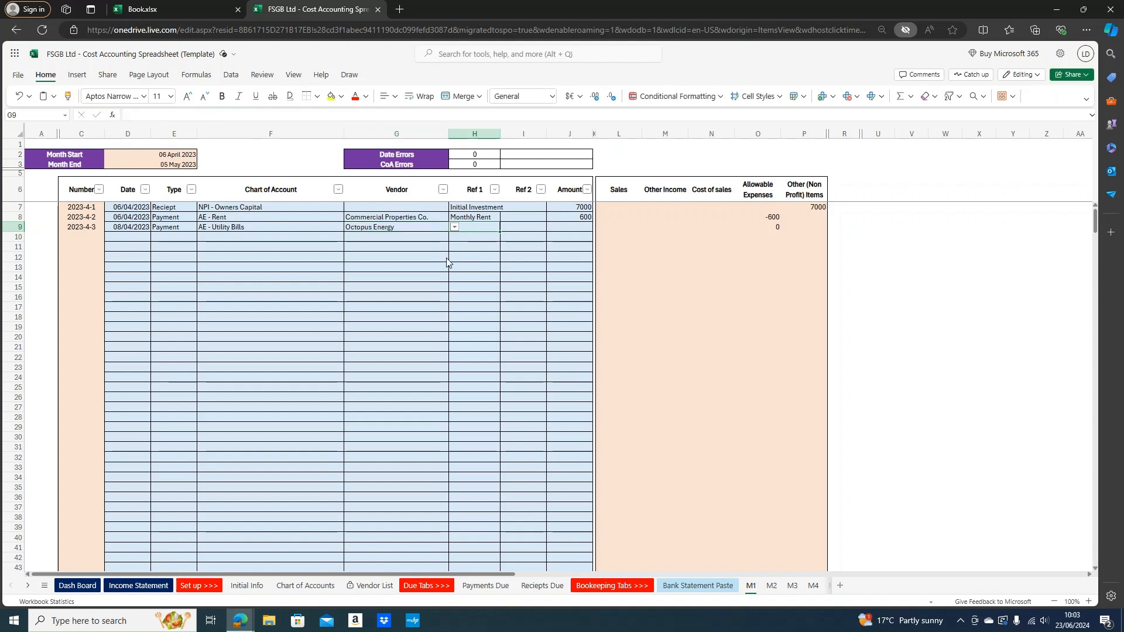
text(Gas and Electric)
key(Tab)
key(Tab)
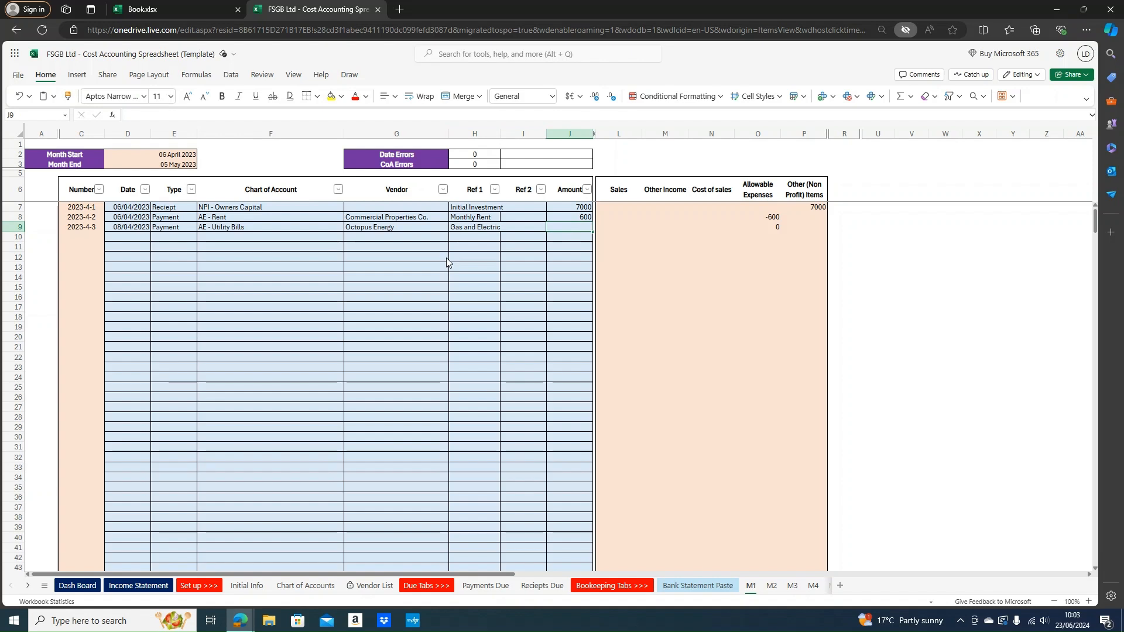
text(15)
key(Return)
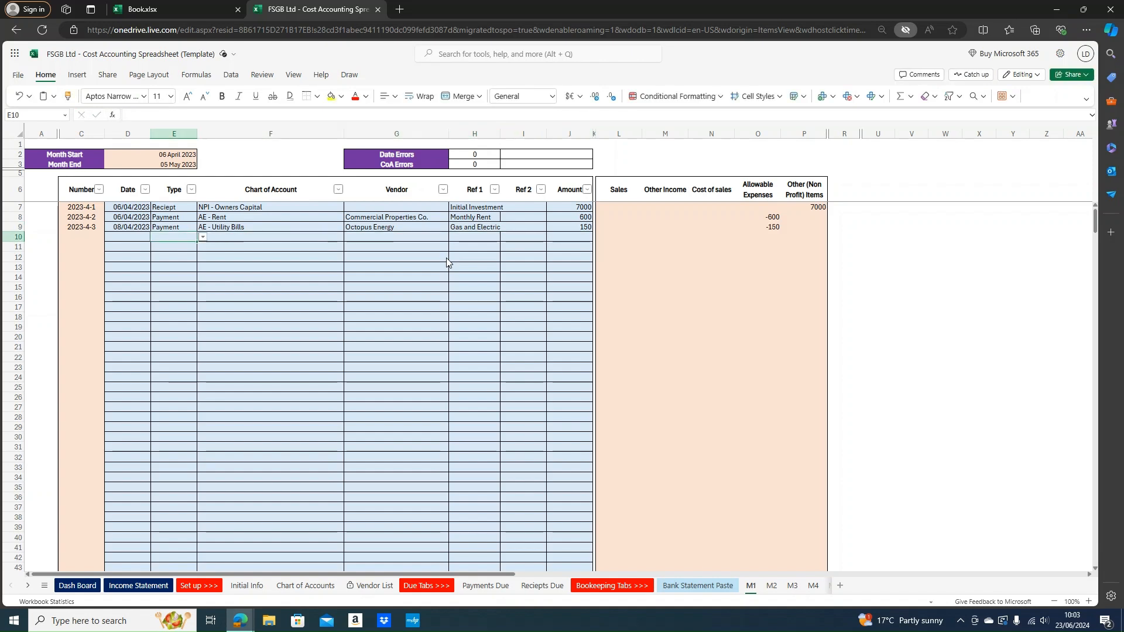
key(Left)
Date row 10 10/04/2023 as a Payment under AE - Employee and staff salaries / wages
text(10)
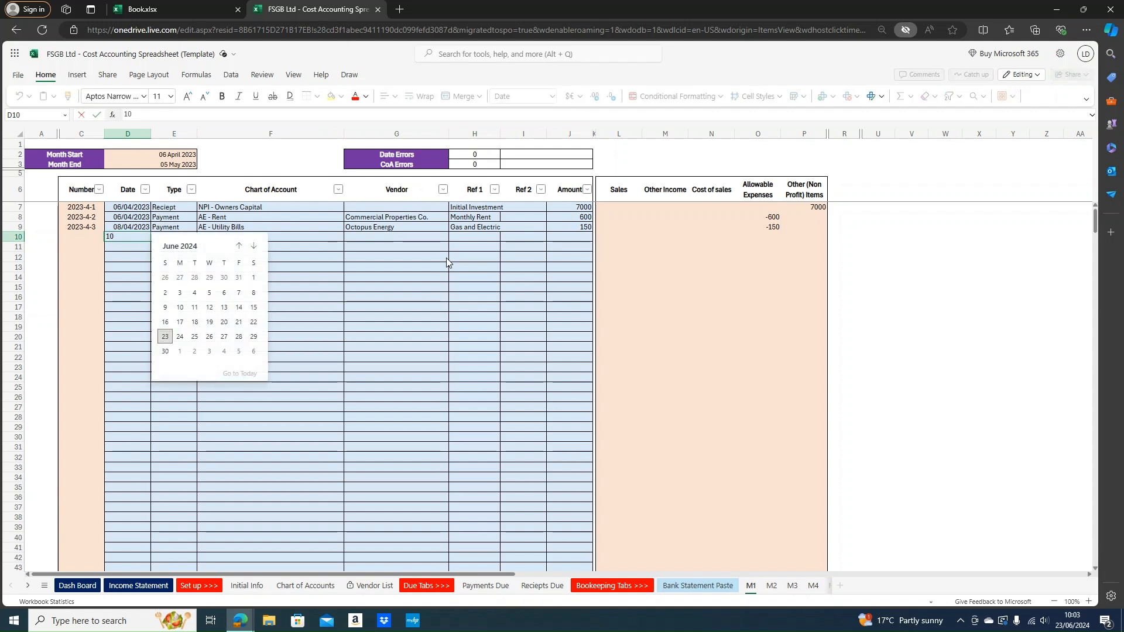
text(/04/202)
key(Tab)
text(Payment)
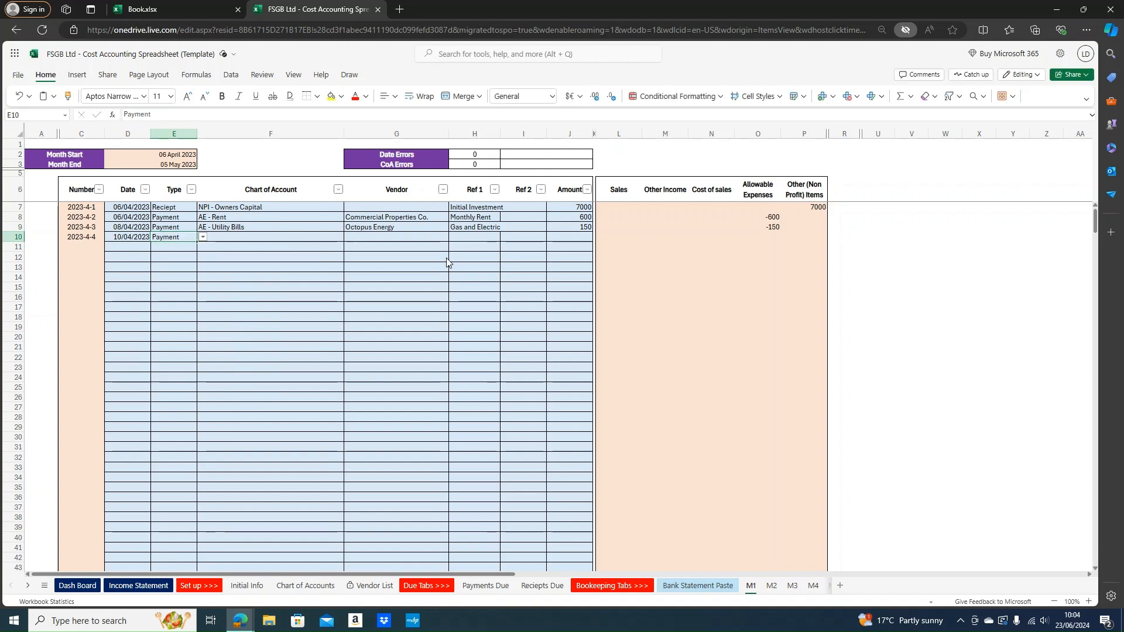
key(Tab)
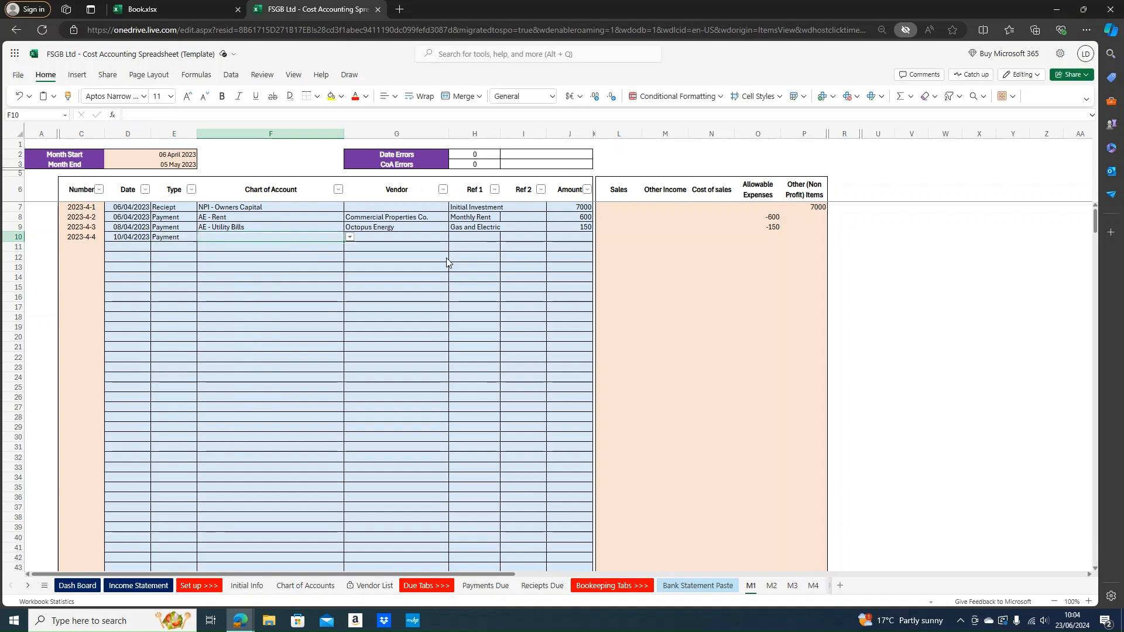
text(Employe)
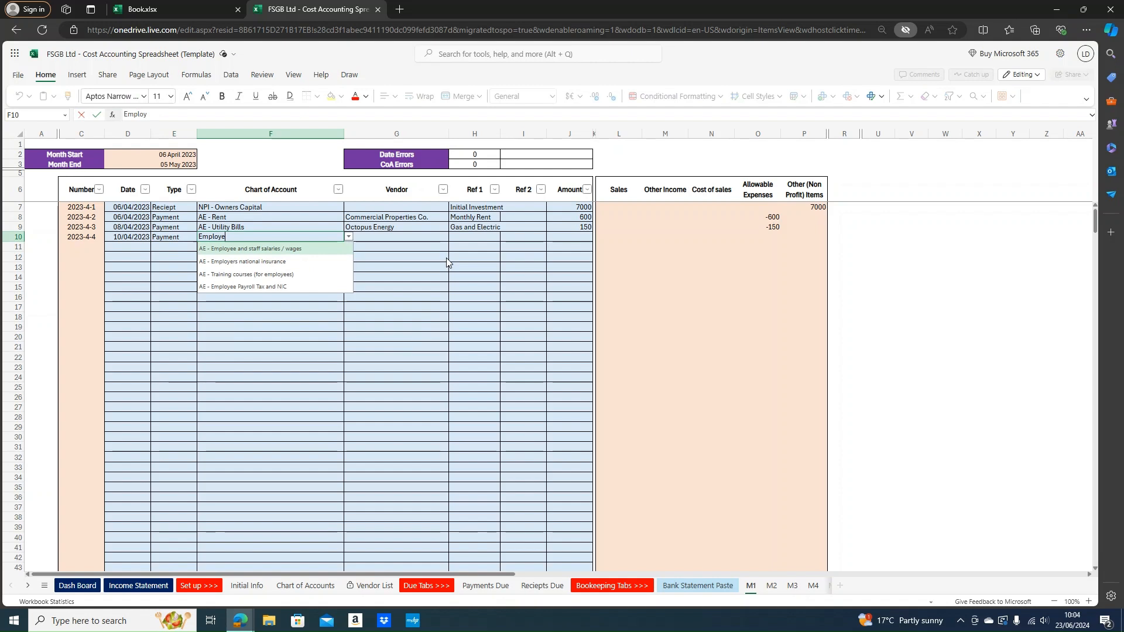
text(e and Sta)
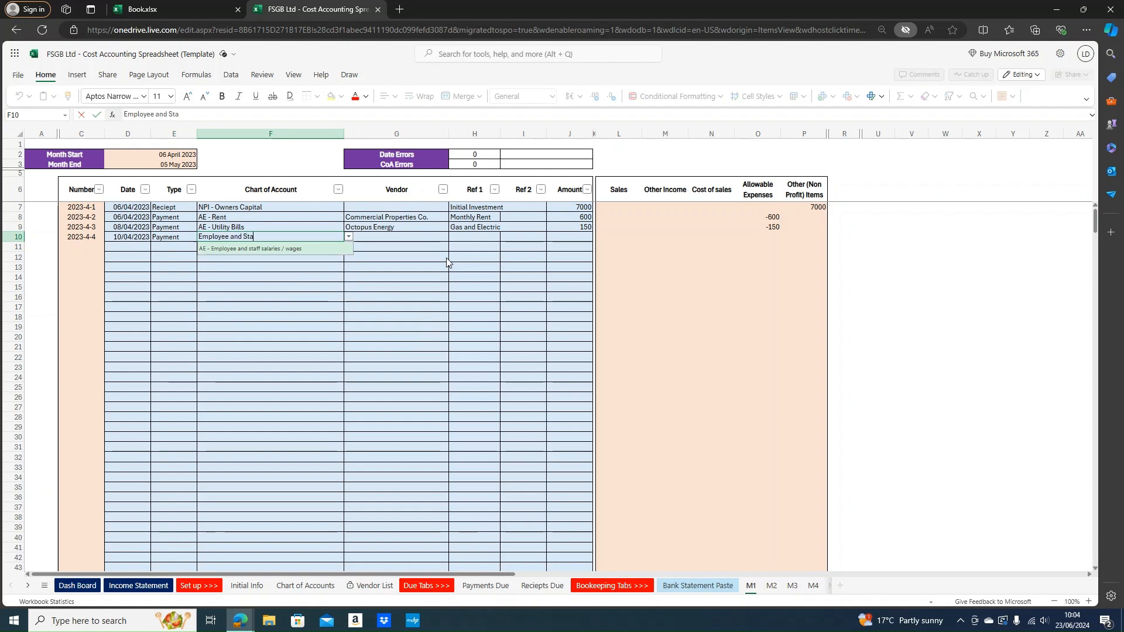
text(ff Salaries)
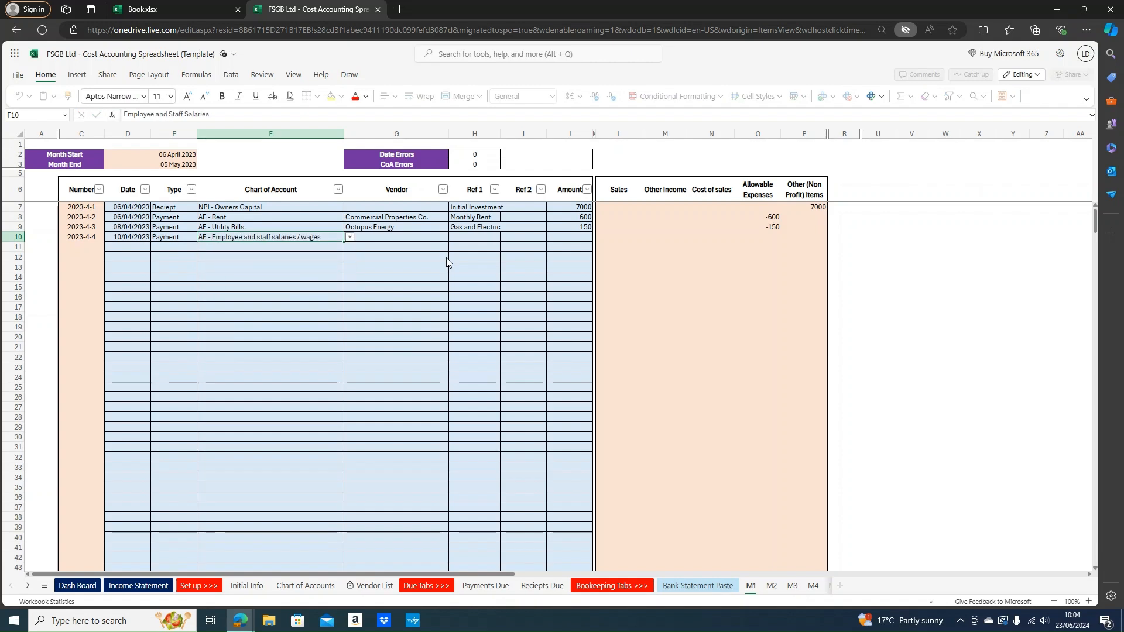
key(Return)
key(Tab)
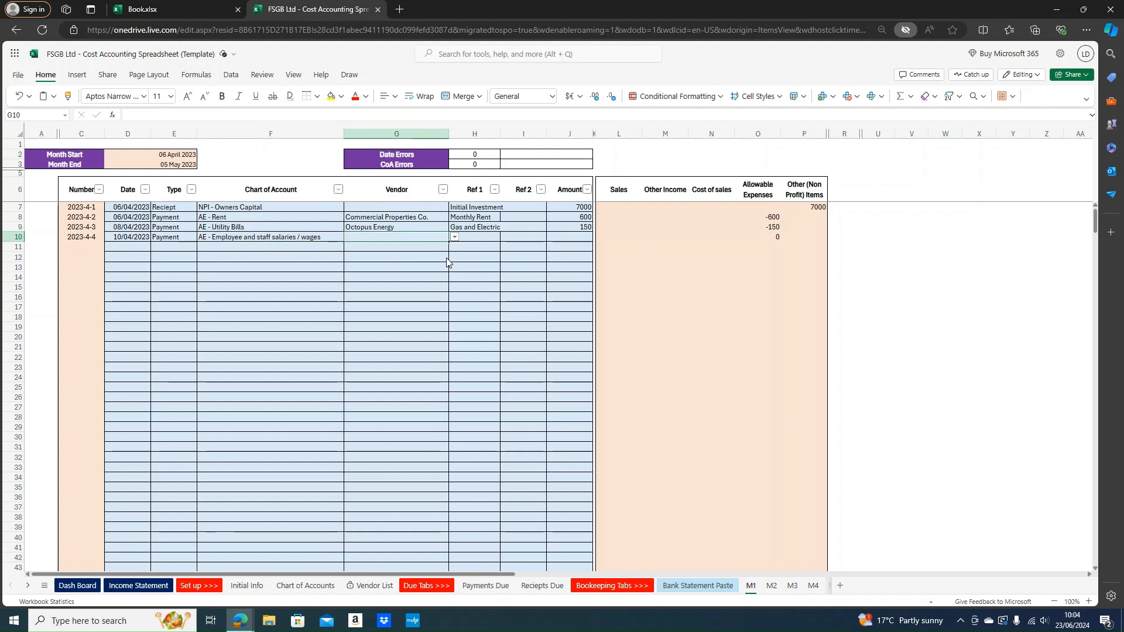
Enter a wages note for two marketing staff in Ref 1, fixing its misspelled name
key(Tab)
text(Wages)
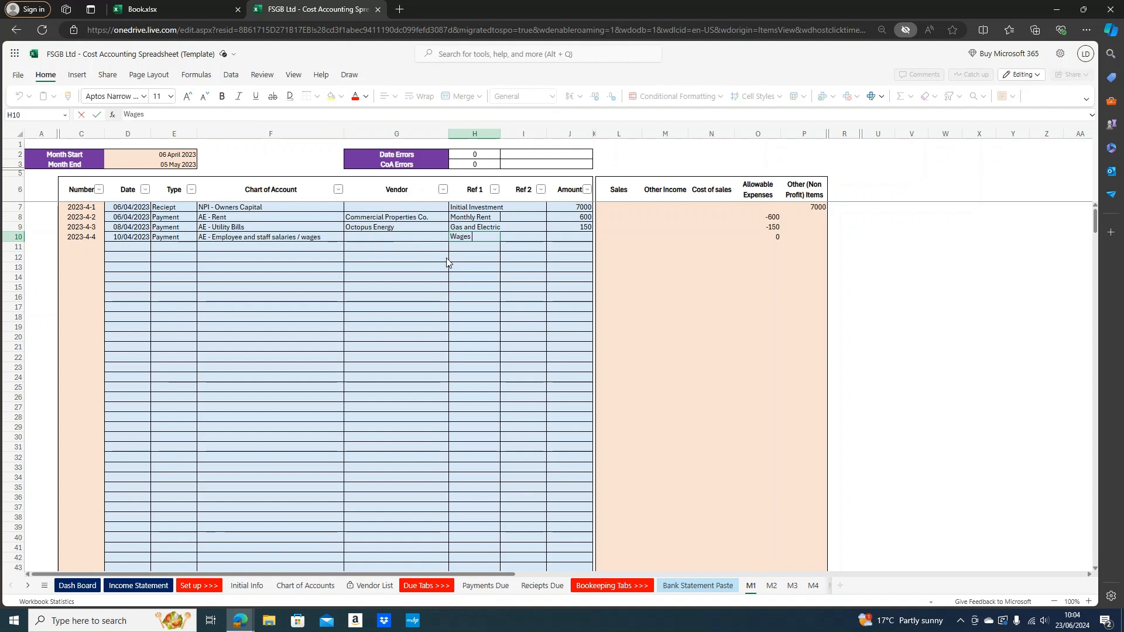
text( to sue and)
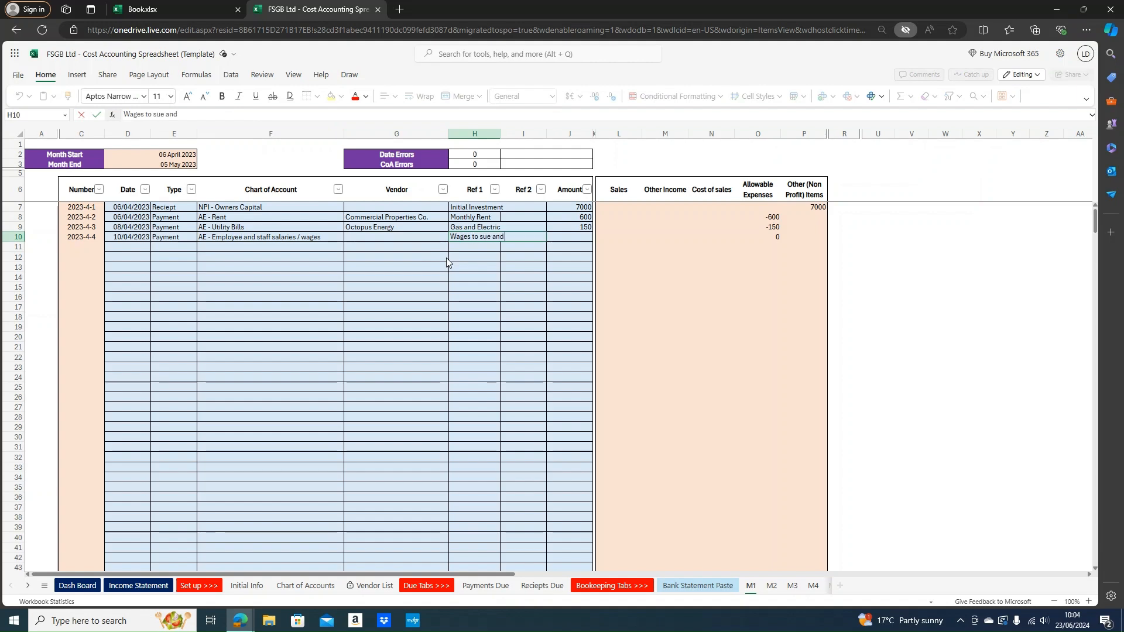
text( keely in marketing)
key(Tab)
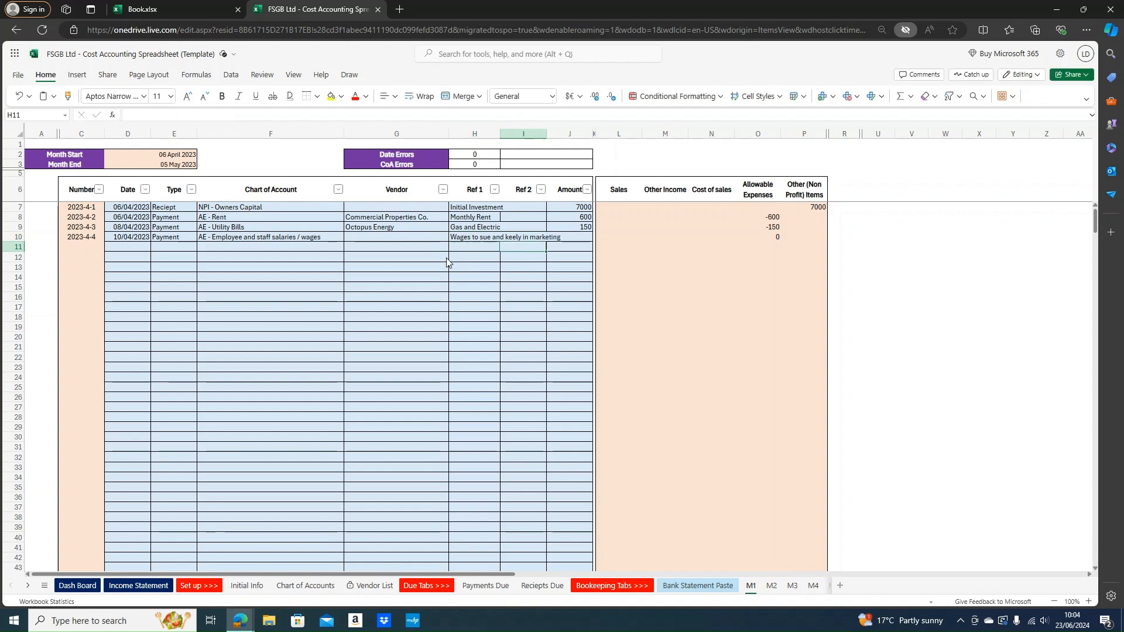
key(Left)
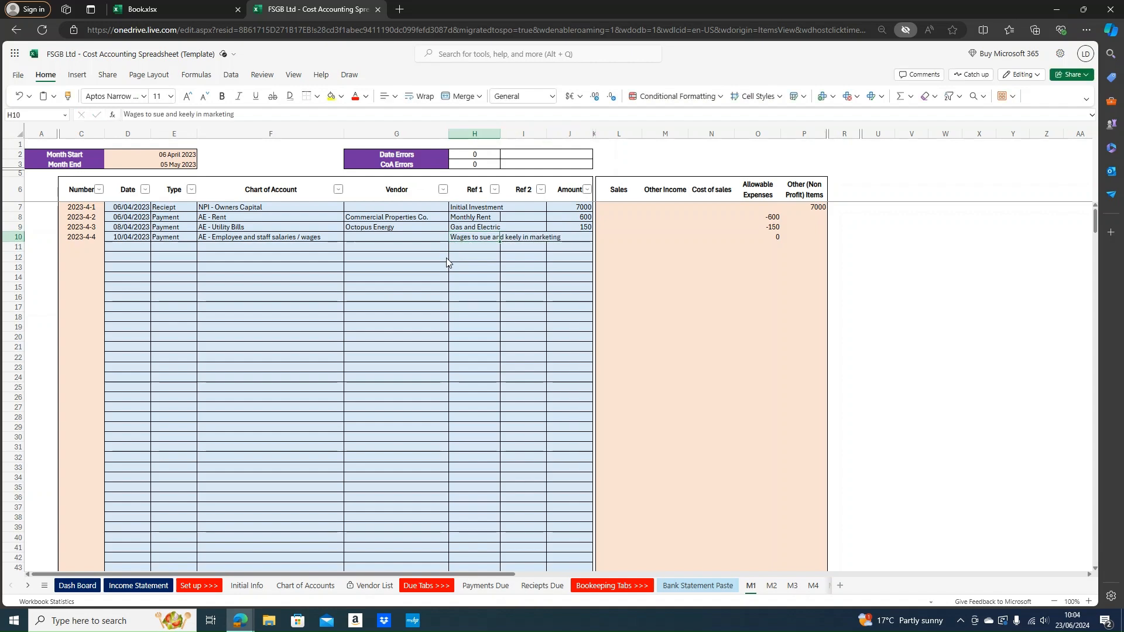
click(191, 113)
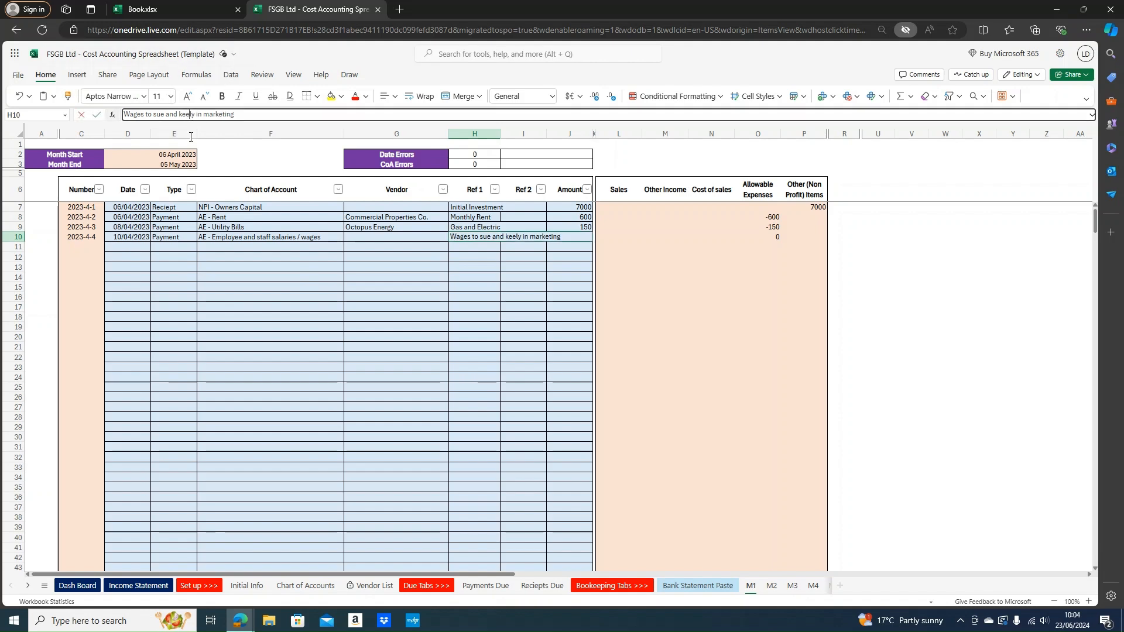
key(BackSpace)
text(l)
key(Return)
key(Up)
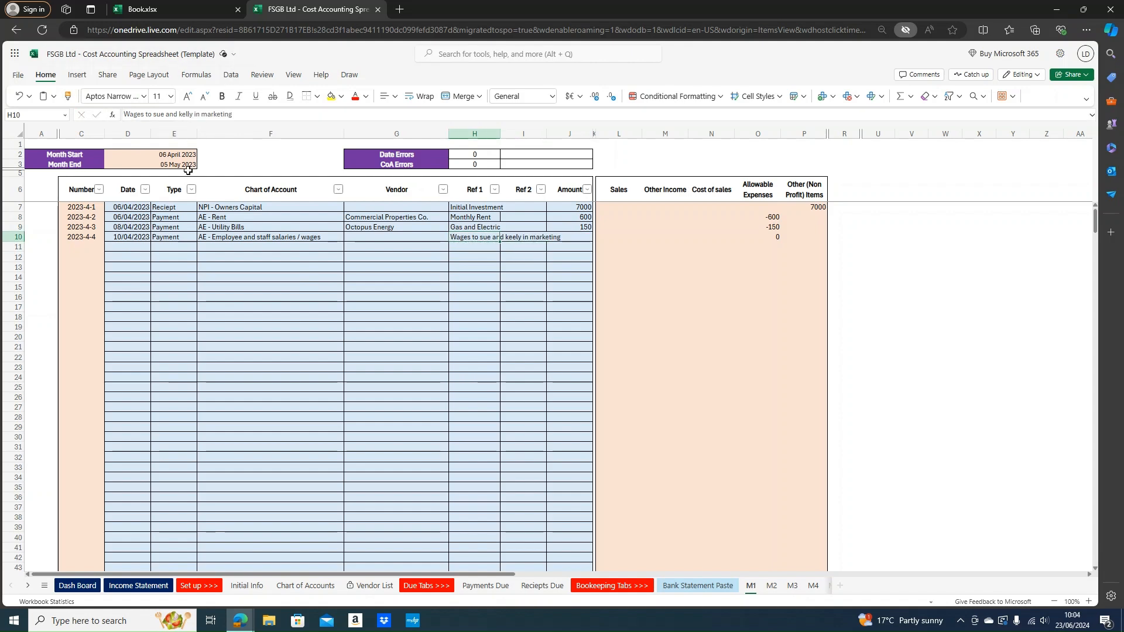
click(563, 237)
click(477, 237)
click(250, 114)
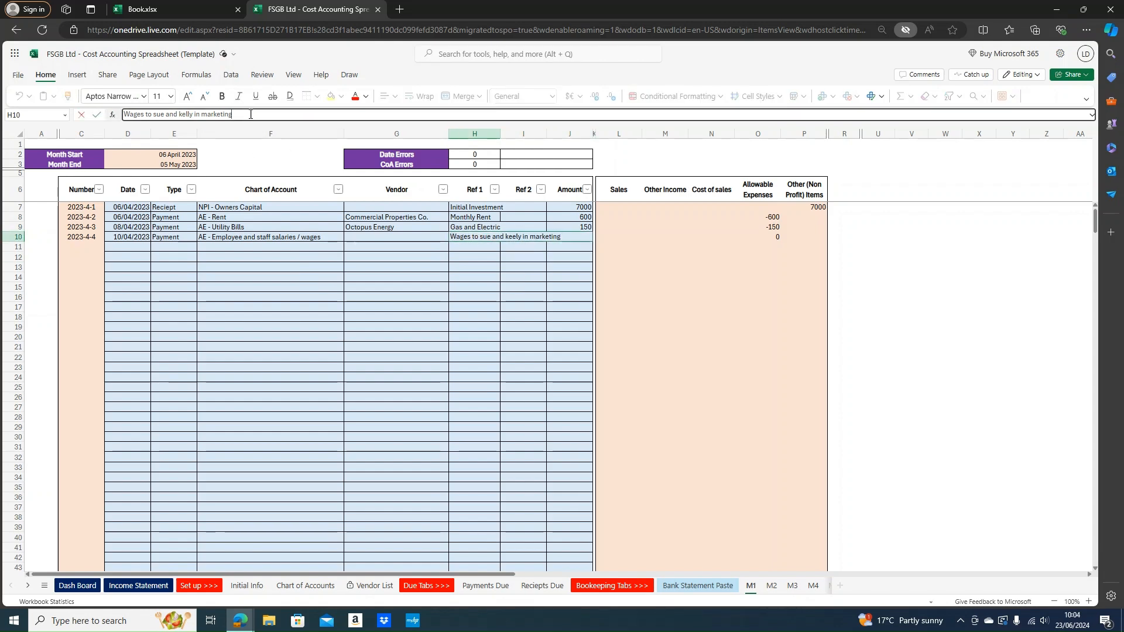
click(536, 248)
Enter 3000 as the row 10 wages amount
click(566, 236)
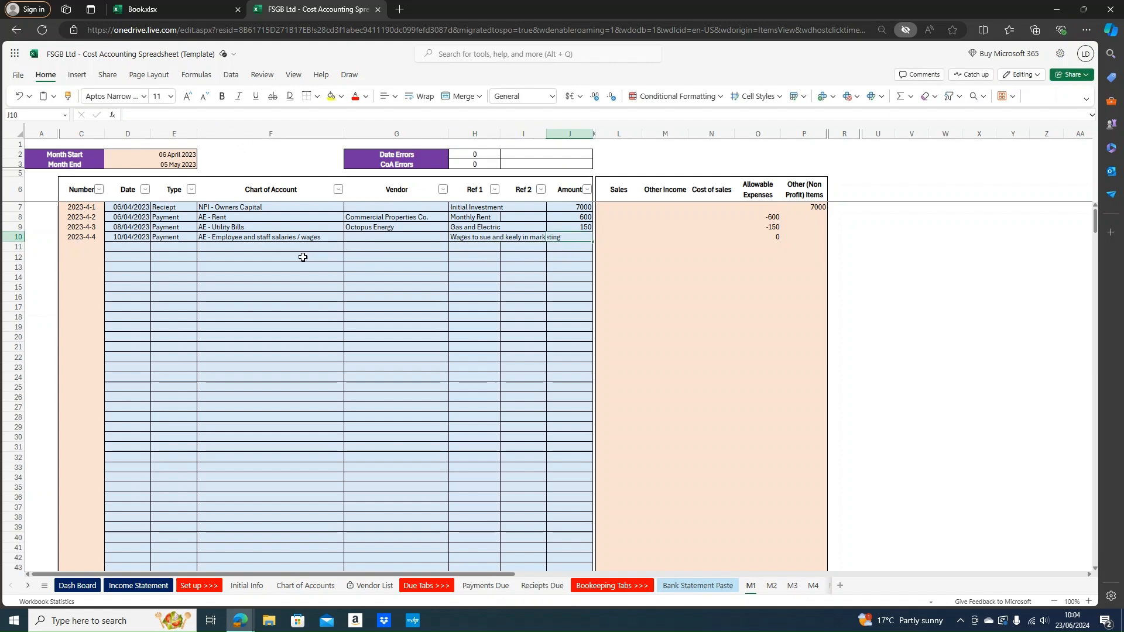
text(3000)
key(Return)
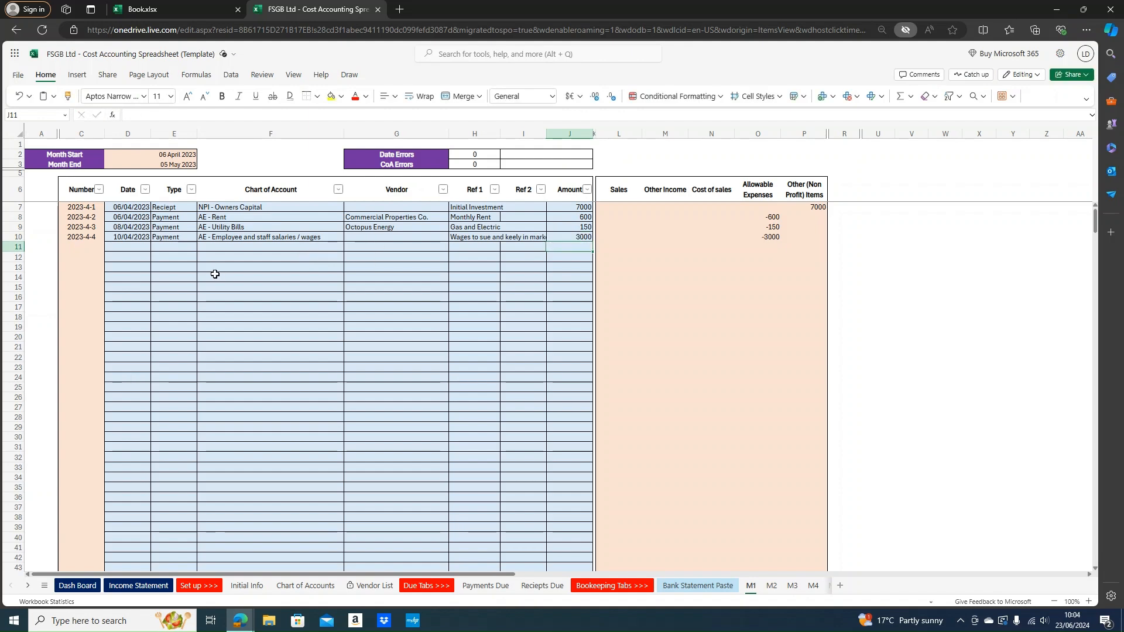
click(135, 246)
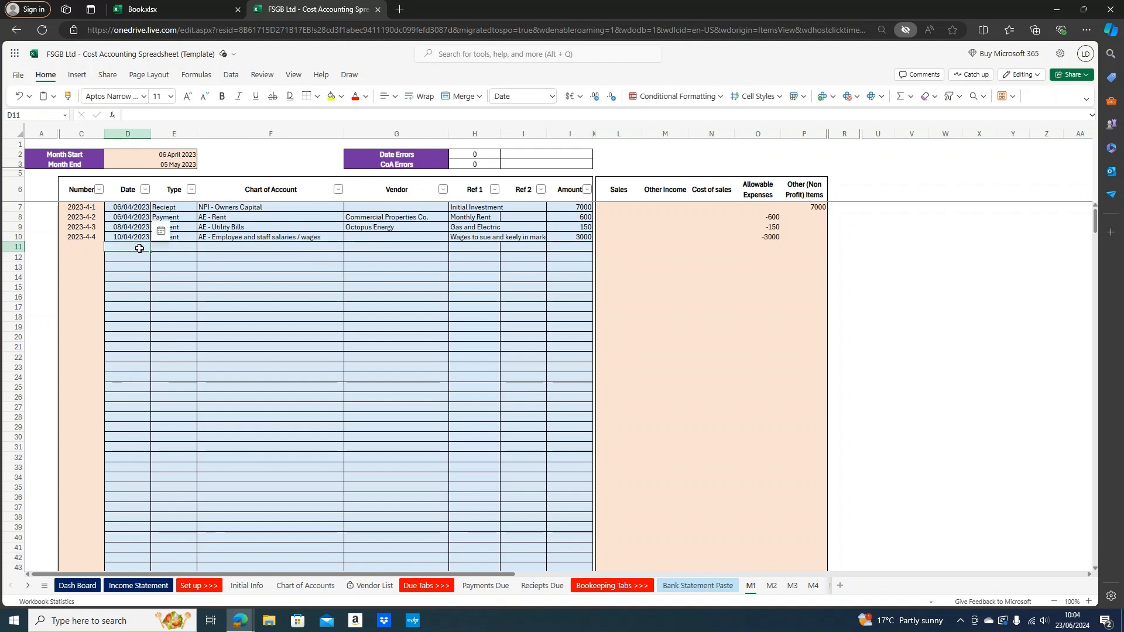
Copy the 10/04/2023 date into row 11 as a Payment under AE - Employee Payroll Tax and NIC
key(Up)
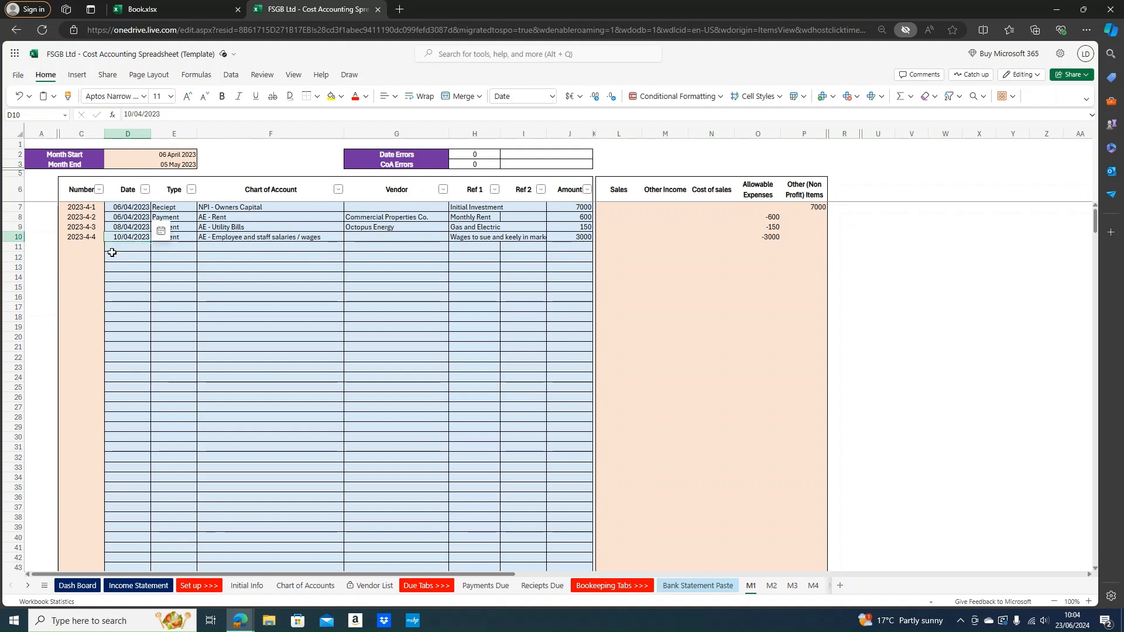
key(ctrl+c)
key(Down)
key(ctrl+v)
key(Right)
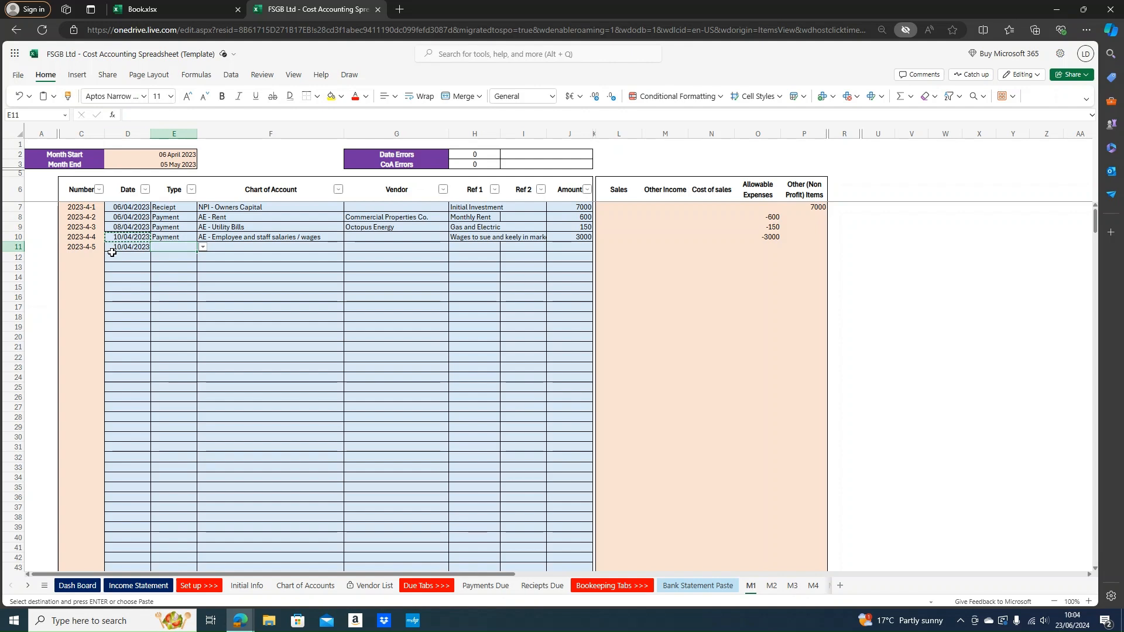
key(Right)
text(employee)
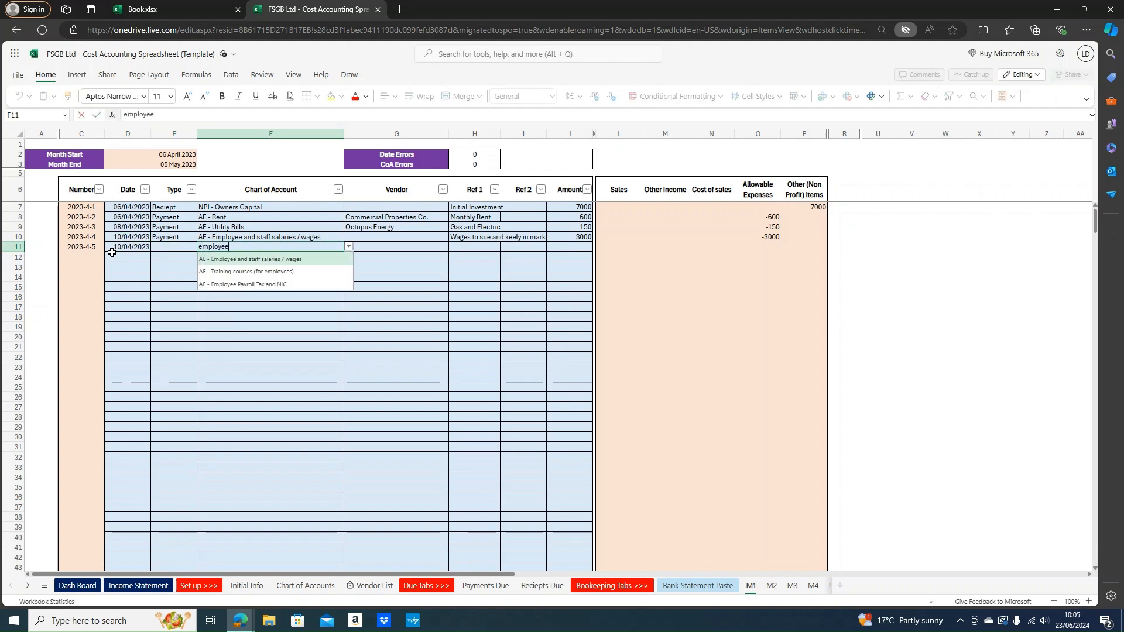
key(Down)
key(Down)
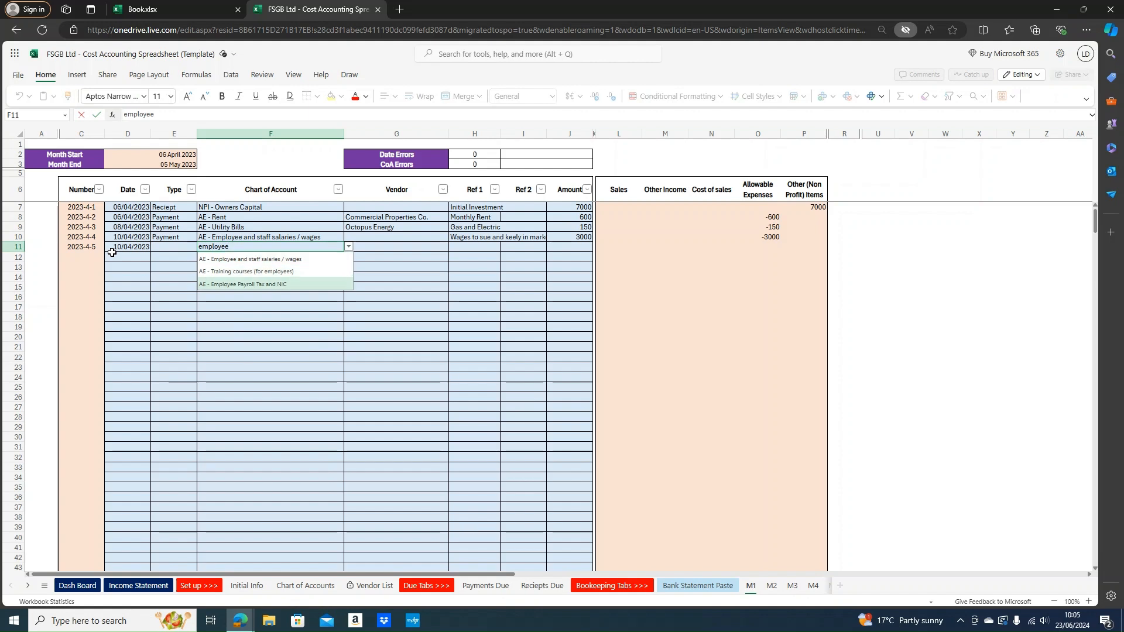
key(Return)
key(Left)
text(p)
key(Return)
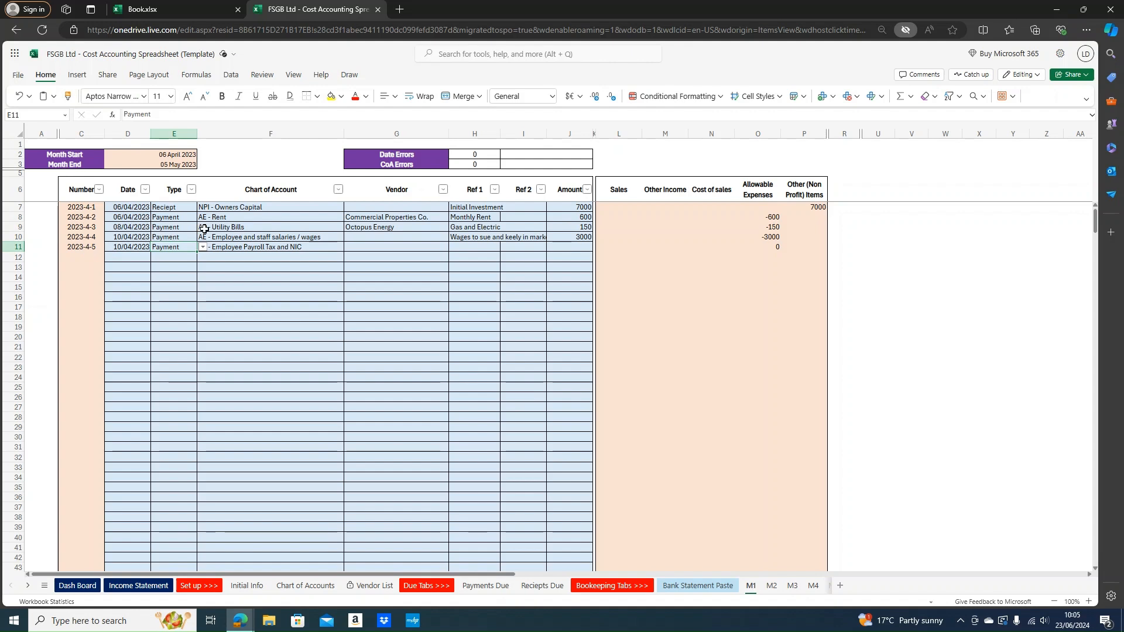
Extend the Allowable Expenses formula from O8:O10 down into O11
drag(772, 217, 769, 239)
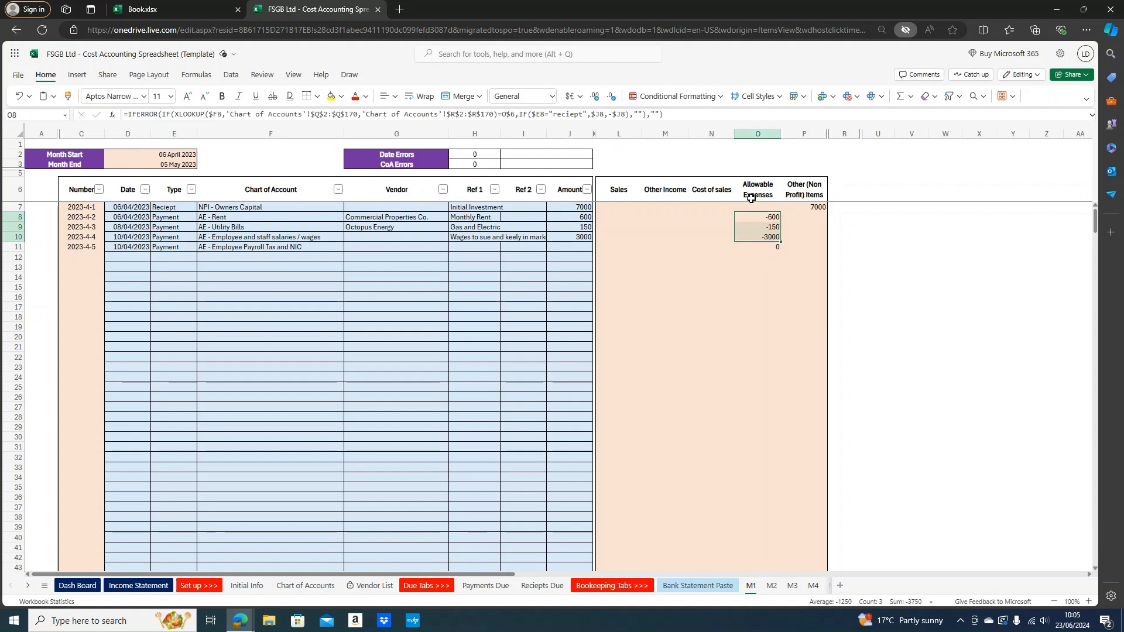
key(Return)
key(Return)
drag(645, 217, 793, 326)
click(766, 236)
mouse_move(768, 235)
mouse_down()
mouse_move(771, 213)
mouse_move(771, 260)
mouse_move(772, 249)
mouse_up()
click(802, 206)
Enter 'Payroll on wages' as the row 11 reference with amount 400
click(384, 249)
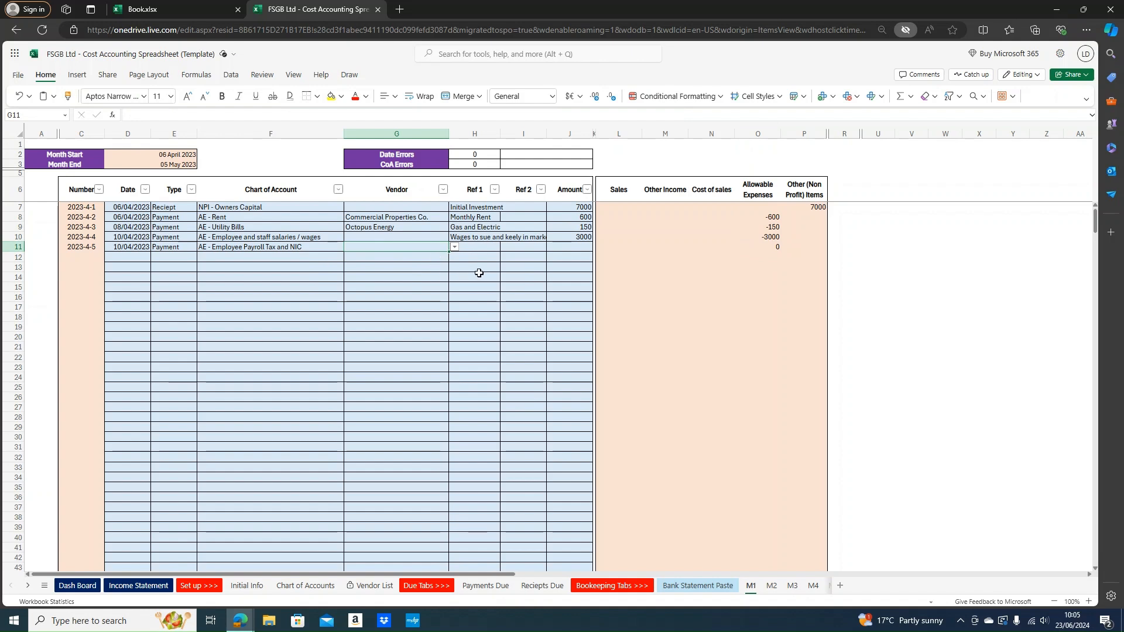
click(477, 247)
text(Pa)
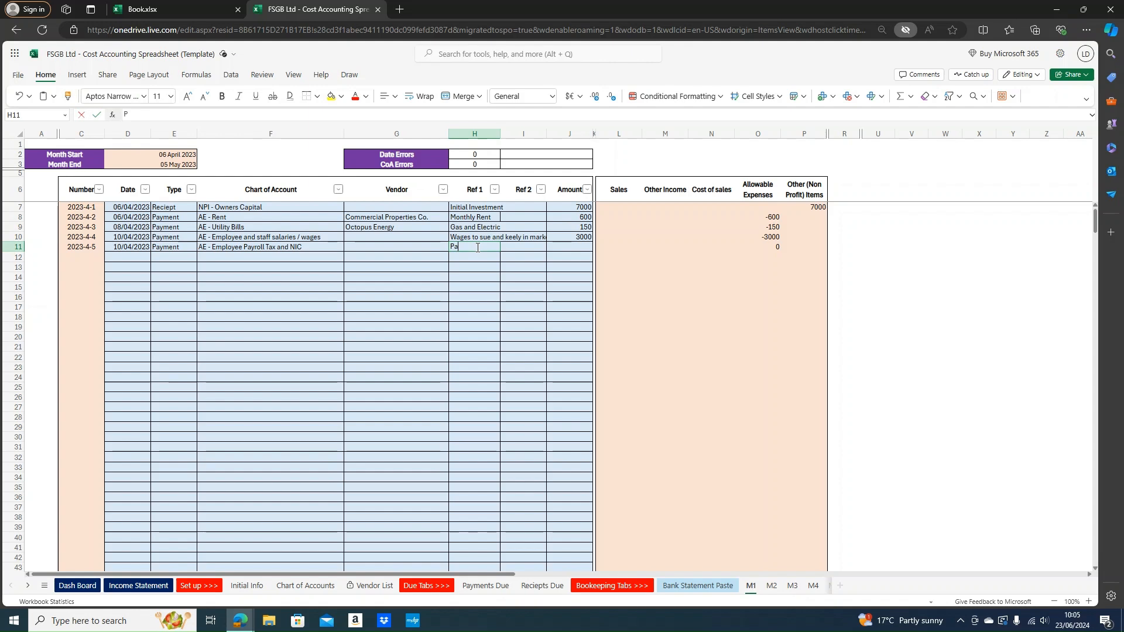
text(yroll on wages)
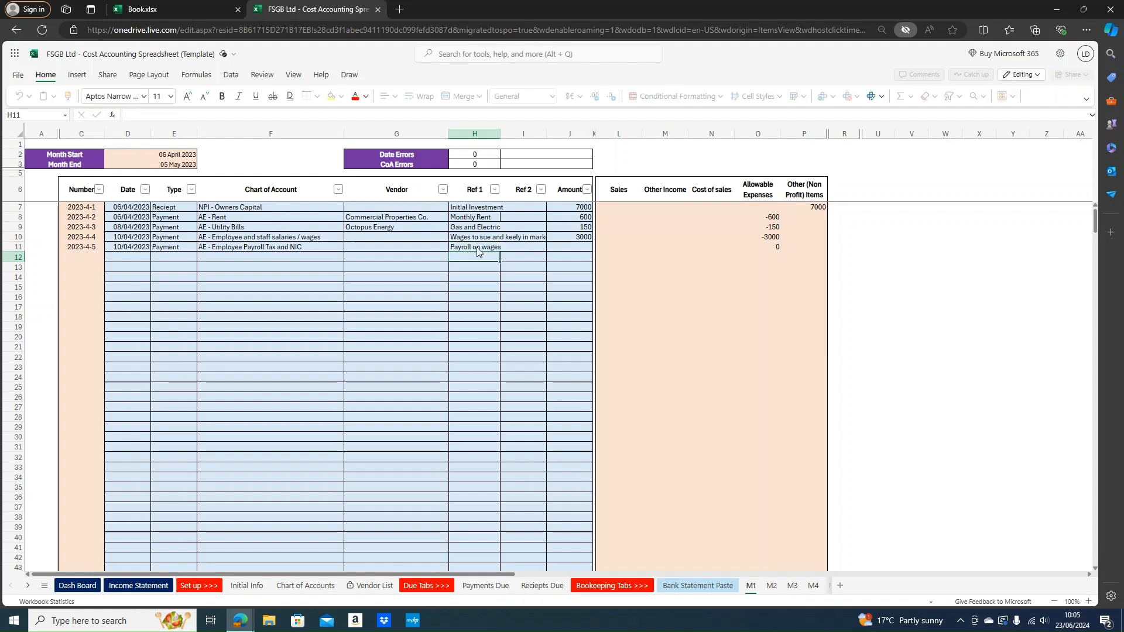
key(Tab)
key(Tab)
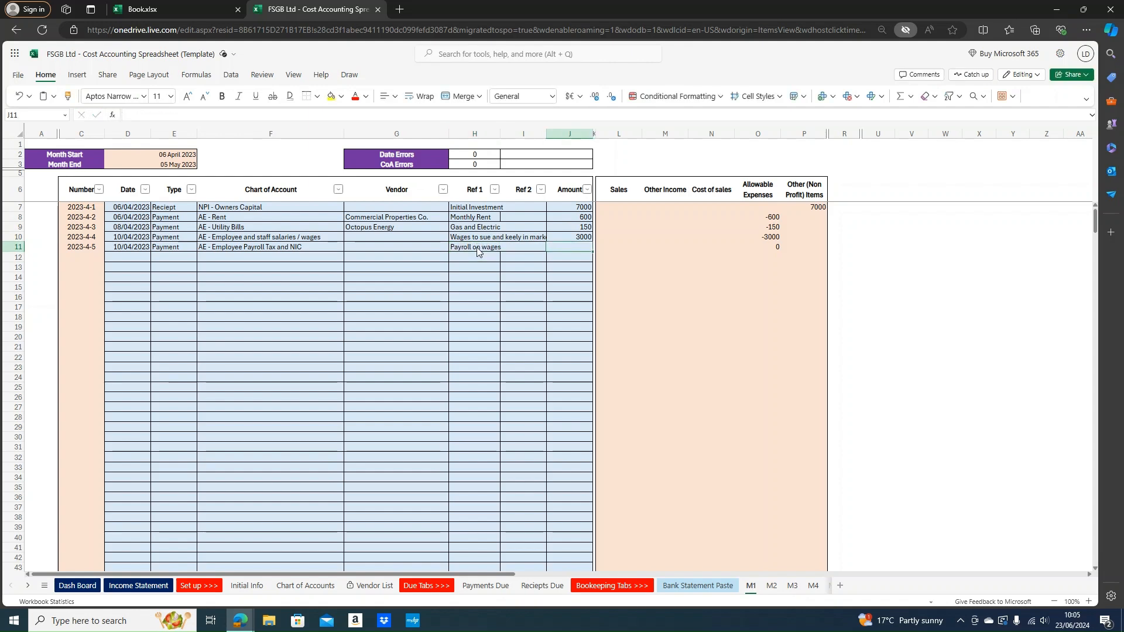
text(400)
key(Return)
Copy the 10/04/2023 date from row 11 into row 12
key(Left)
key(Left)
key(Left)
key(Left)
key(Up)
key(ctrl+c)
key(Down)
key(ctrl+v)
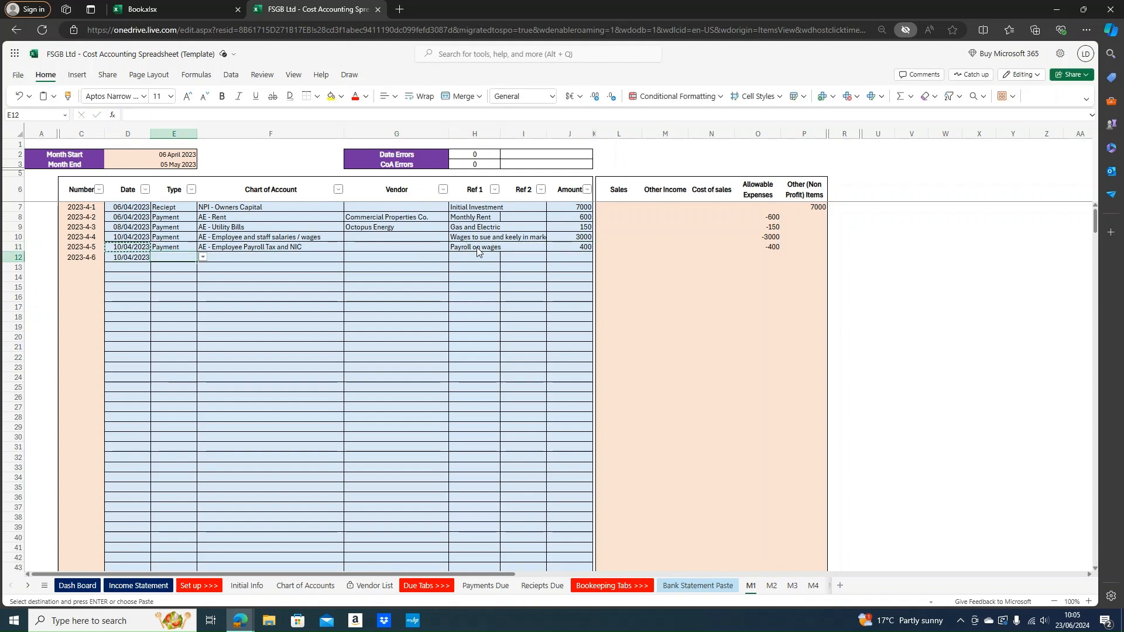
Set row 12 as a Payment under COS - Labour cost
key(Right)
text(Payment)
key(Return)
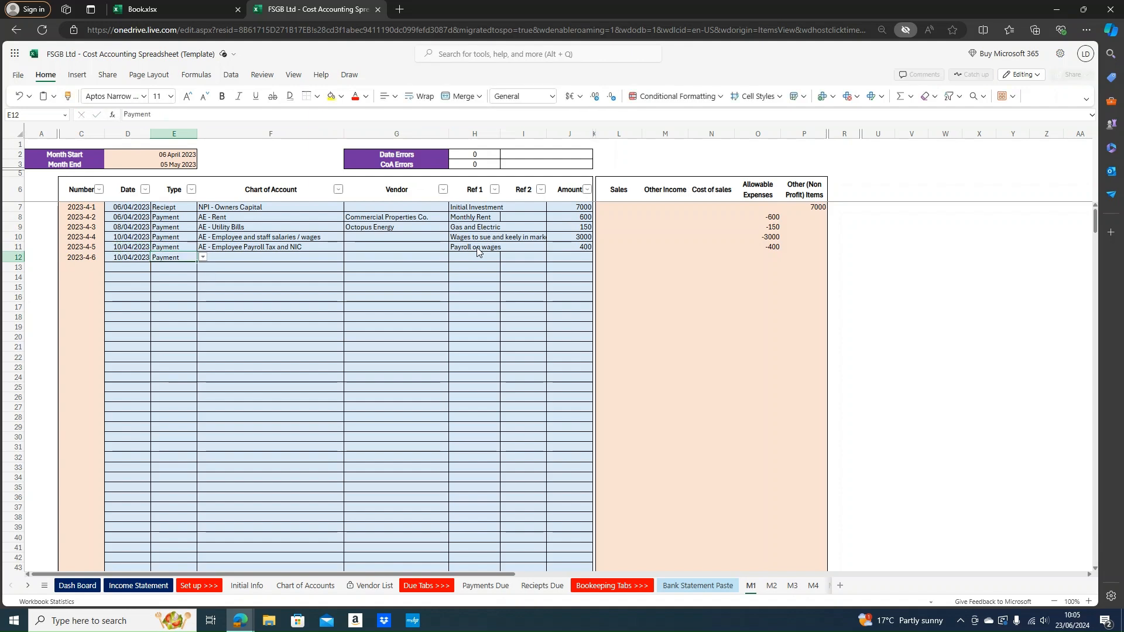
key(Right)
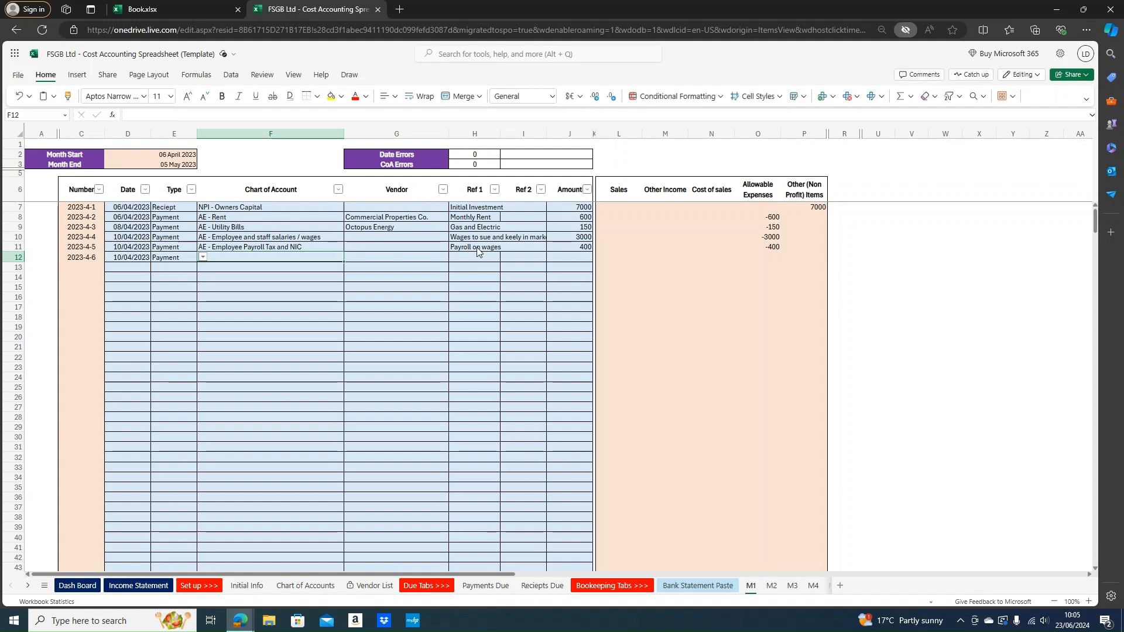
text(COS - Labour cost)
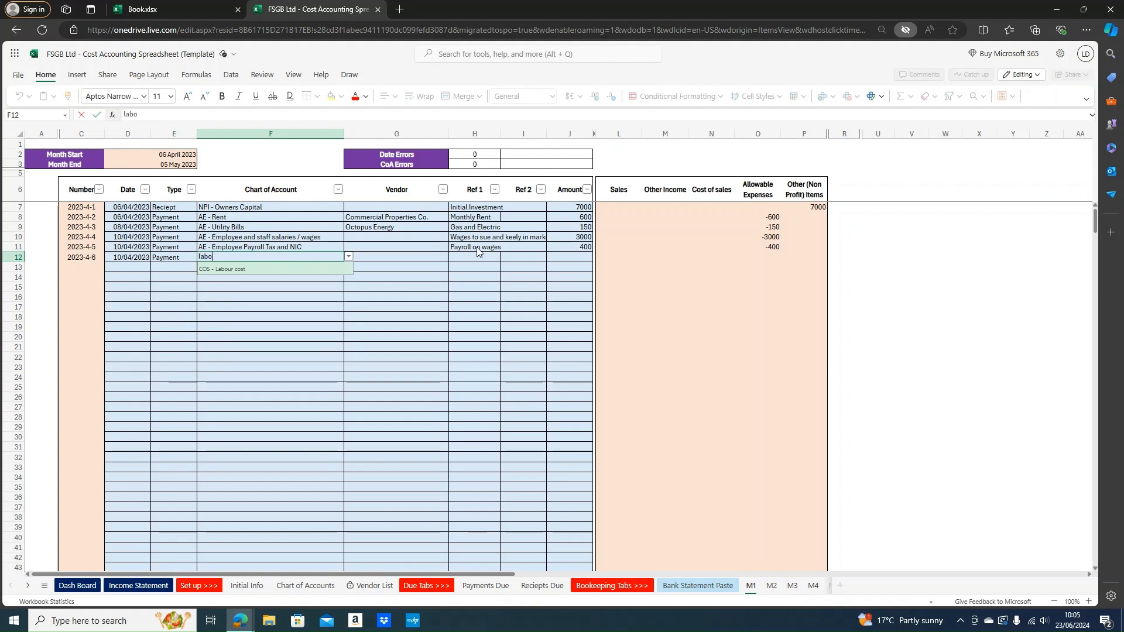
key(Return)
key(Up)
key(Down)
key(Up)
key(Down)
Enter a bakery staff wages description and amount 1500 for row 12
key(Right)
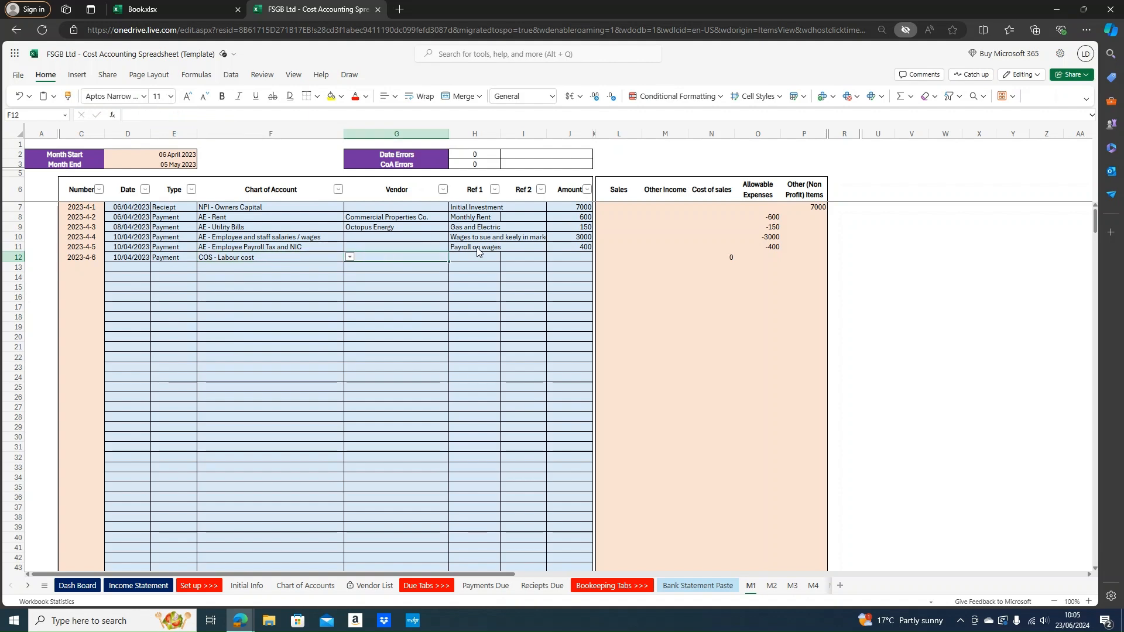
key(Right)
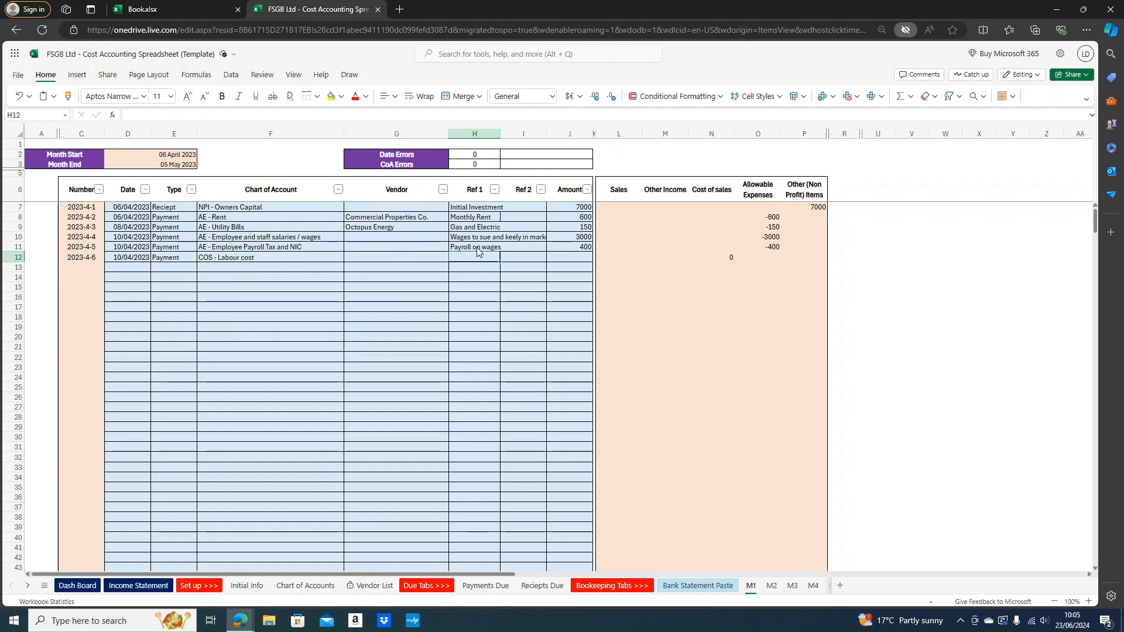
text(Wages to )
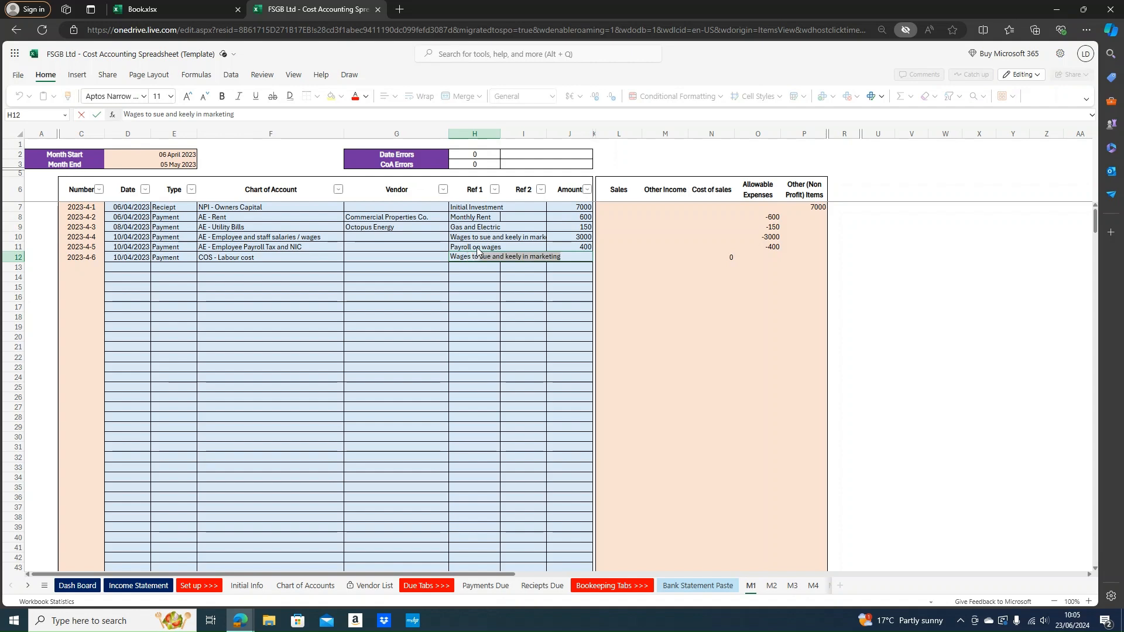
text(Brian in bake)
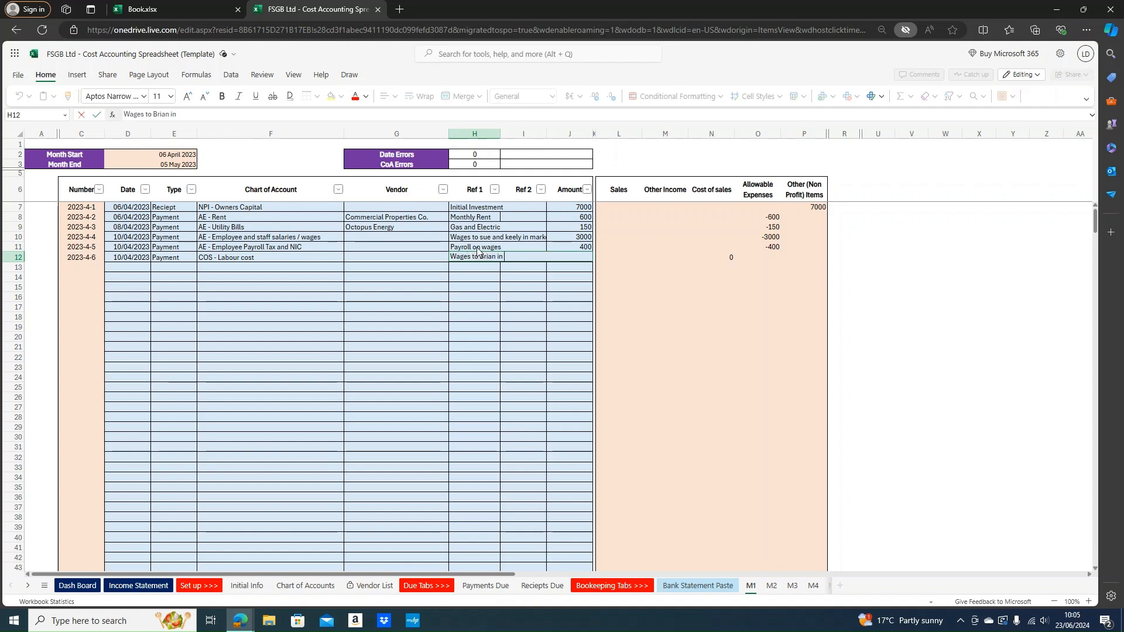
key(Tab)
key(Tab)
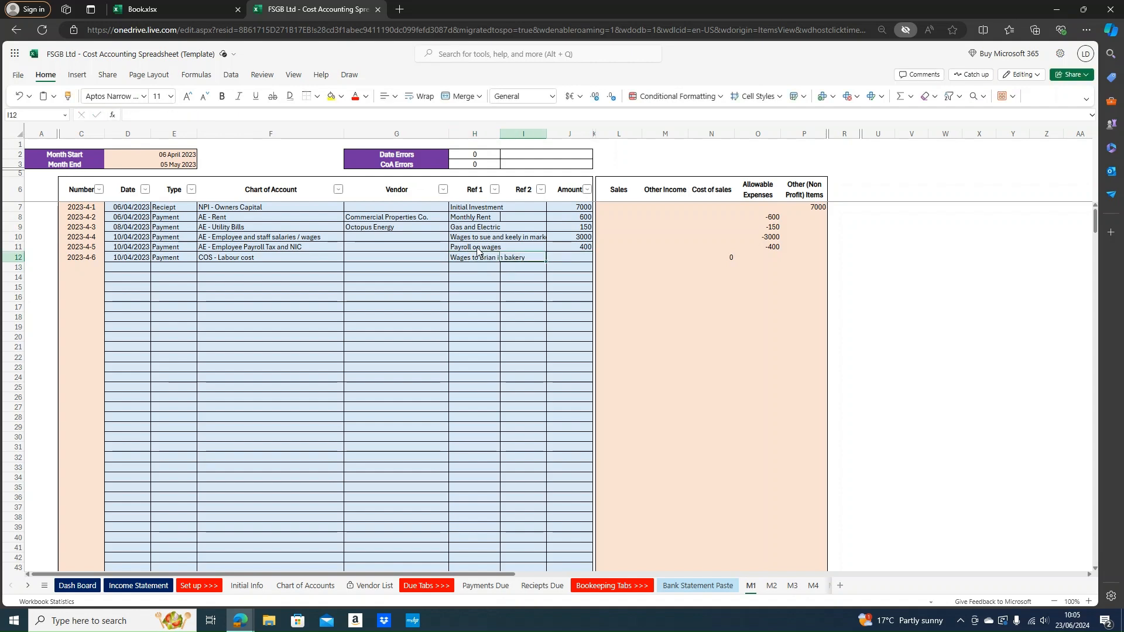
text(1500)
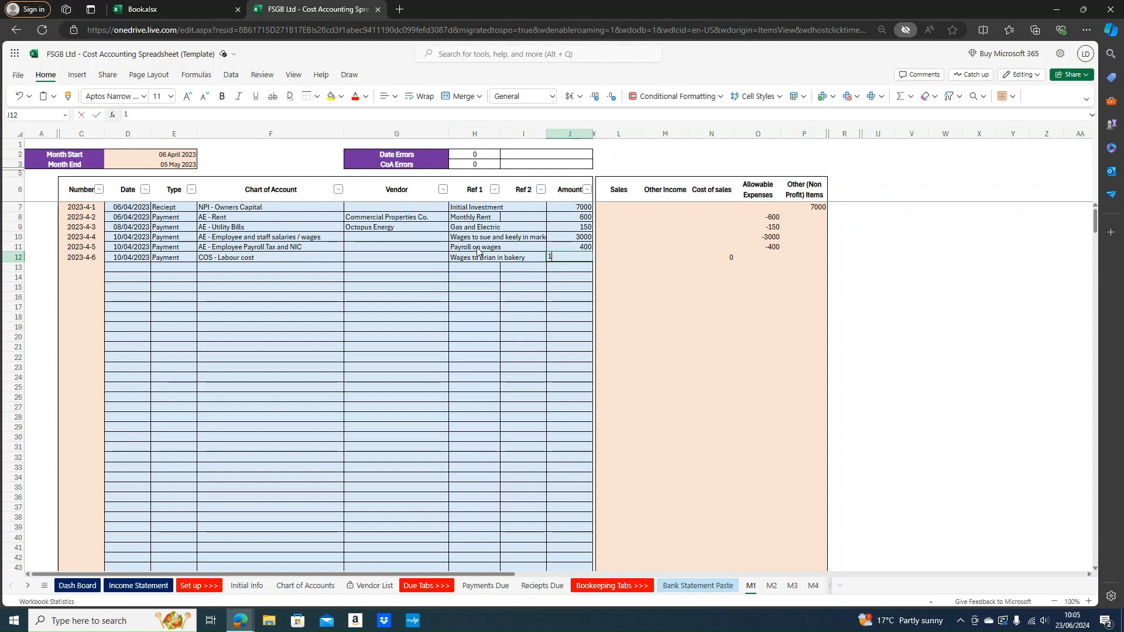
key(Return)
Check the 1500 amount and the Cost of sales and Allowable Expenses formulas
key(Up)
key(Right)
key(Right)
key(Right)
key(Right)
key(Up)
key(Up)
key(Up)
key(Up)
key(Up)
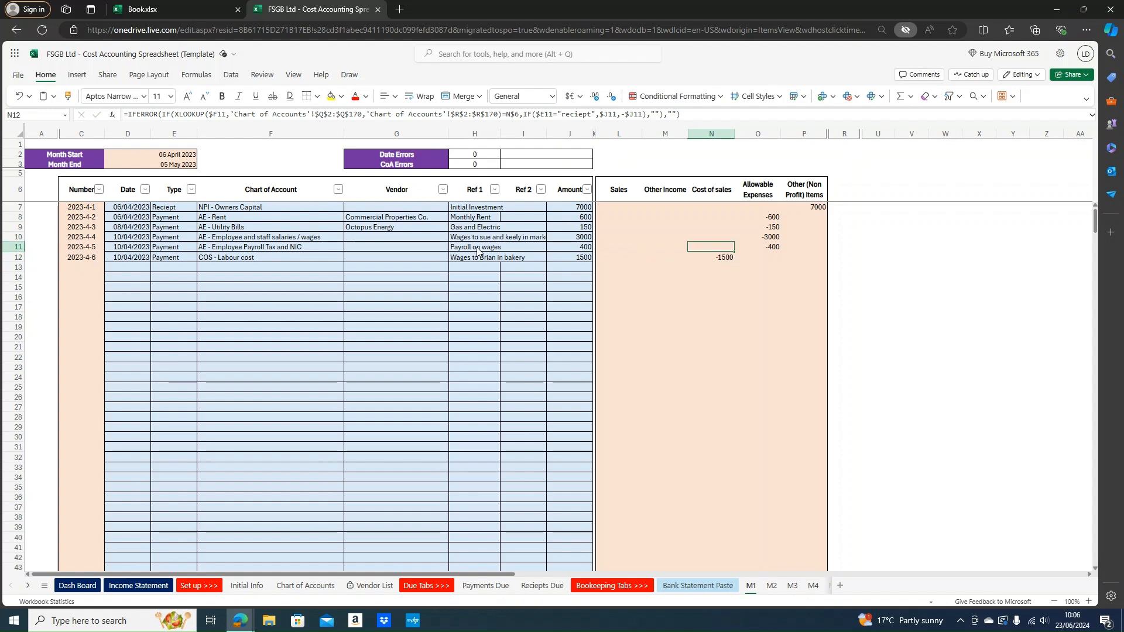
key(Right)
key(Down)
key(Down)
key(Down)
key(Down)
key(Down)
key(Down)
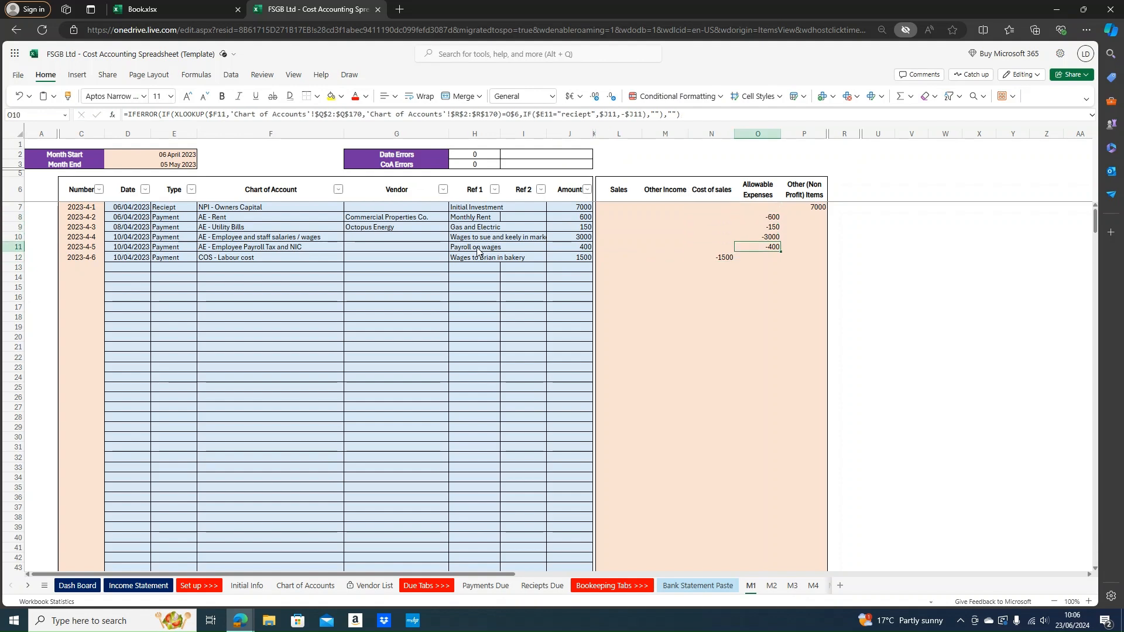
key(Left)
key(Left)
key(Left)
key(Left)
key(Left)
key(Left)
key(Left)
key(Left)
key(Left)
key(Left)
key(Left)
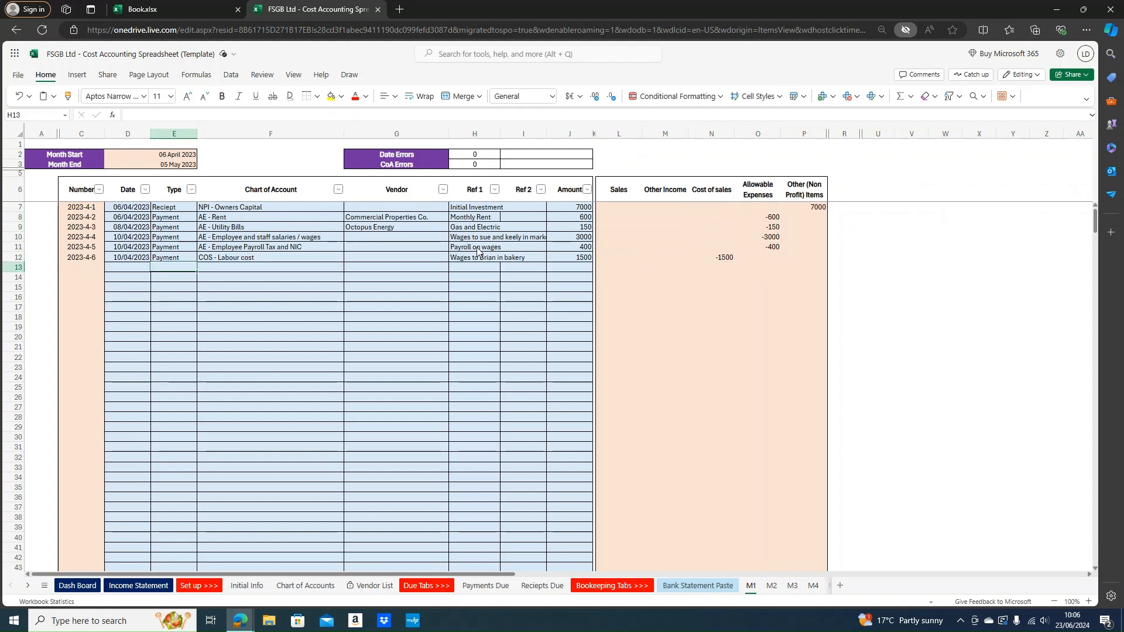
Copy the 10/04/2023 date into row 13 and set its type to Payment
key(Up)
key(ctrl+c)
key(Down)
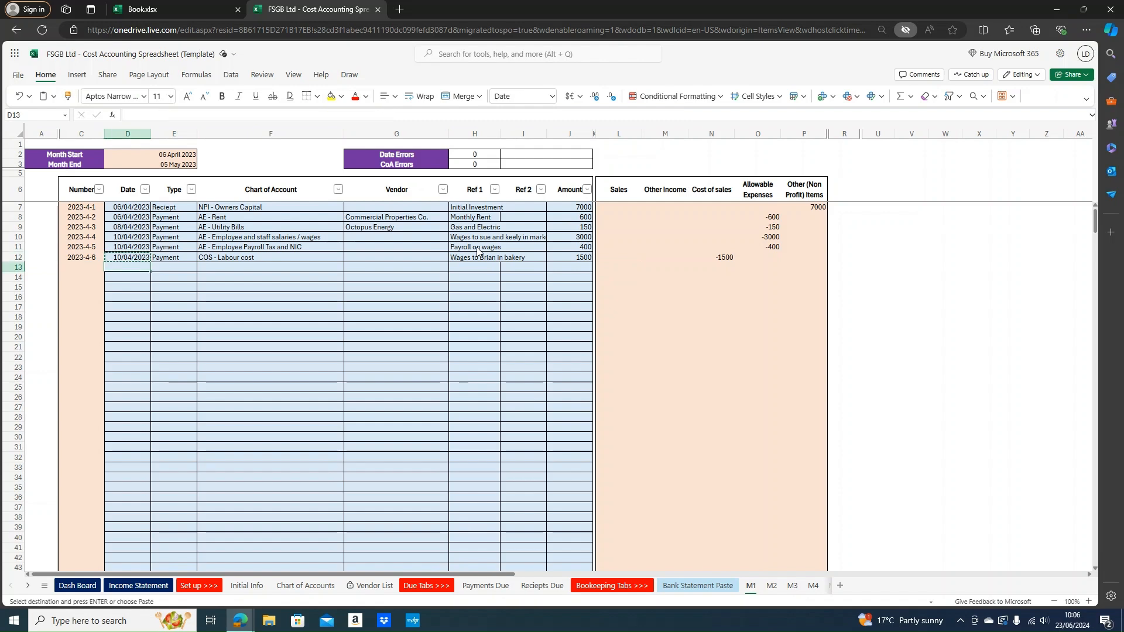
key(ctrl+v)
key(Right)
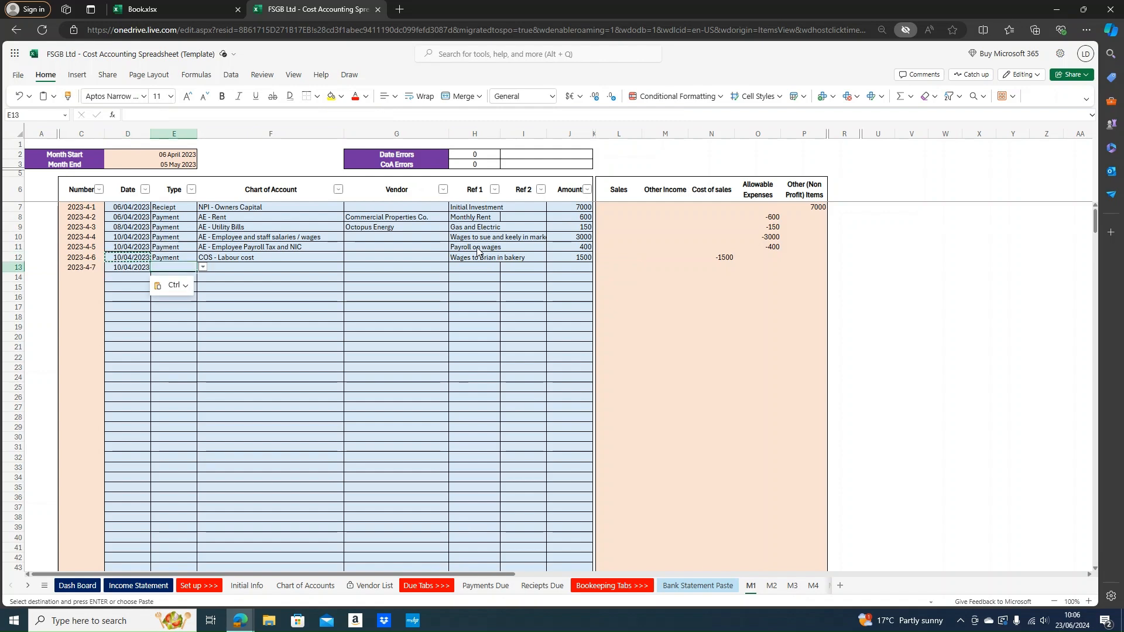
text(Payment)
key(Right)
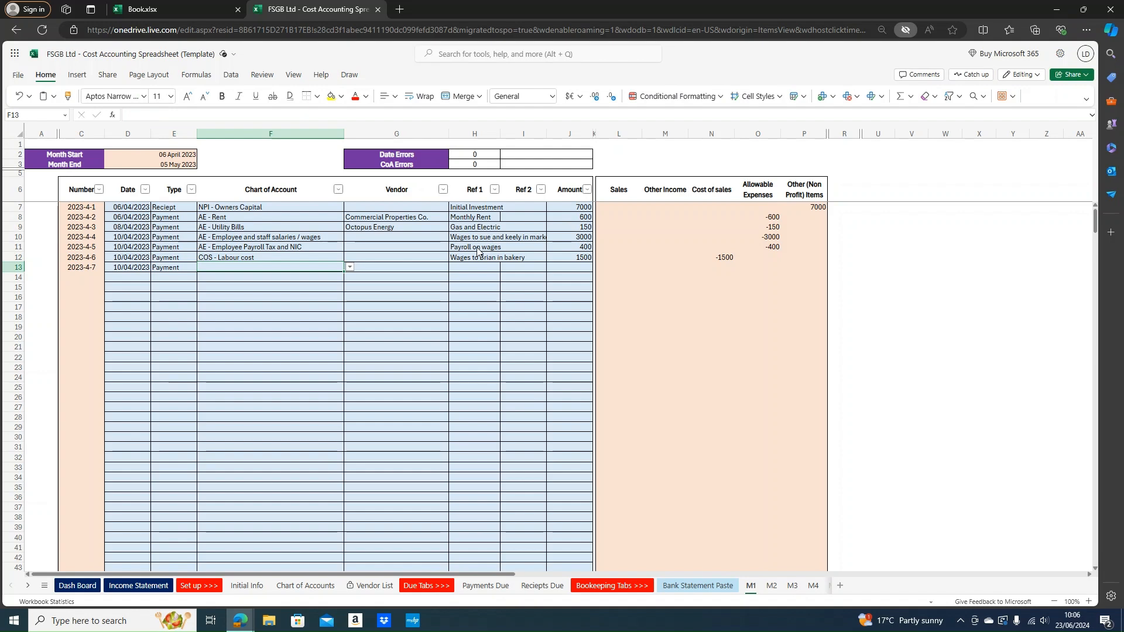
Give row 13 account AE - Employee Payroll Tax and NIC, reference 'Payroll on wages', amount 200
text(emplo)
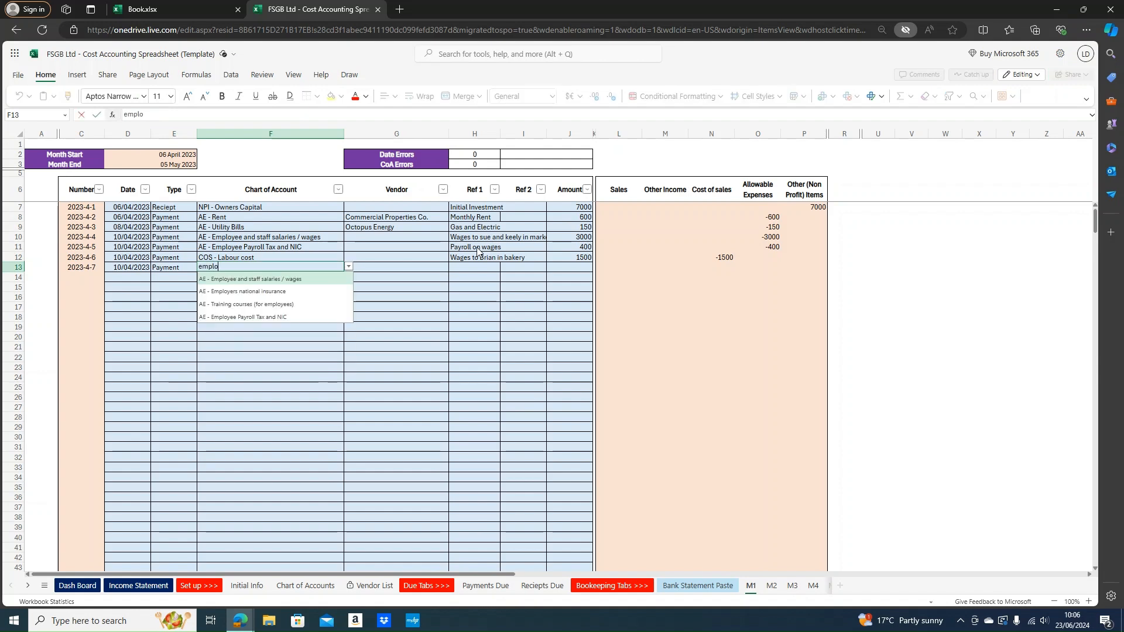
key(Down)
key(Down)
key(Down)
key(Return)
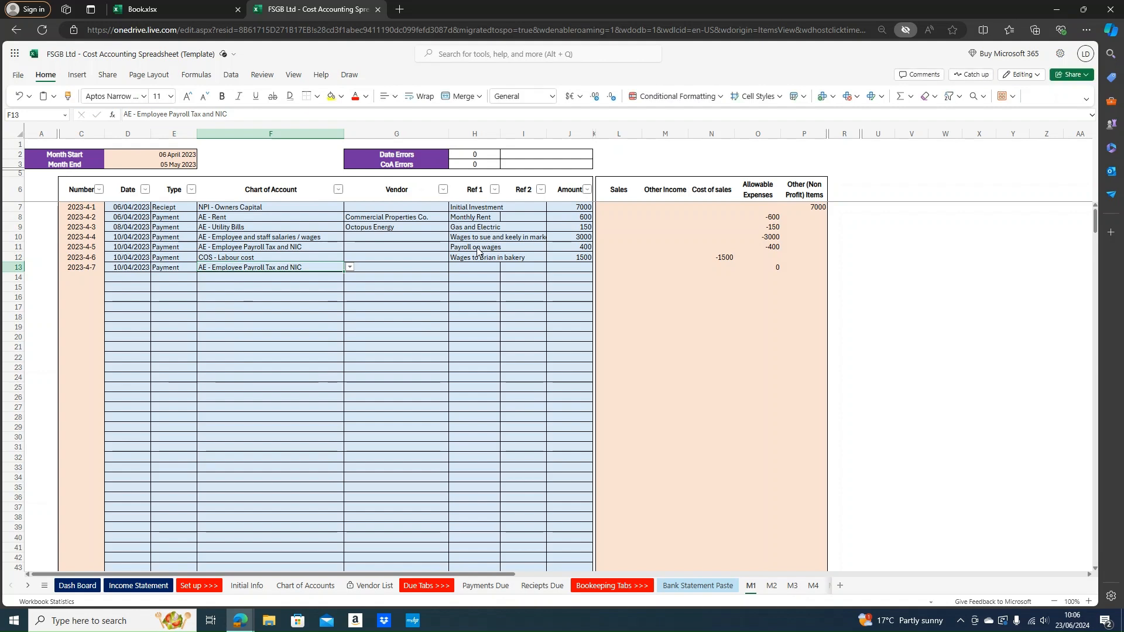
key(Tab)
key(Tab)
text(Payroll)
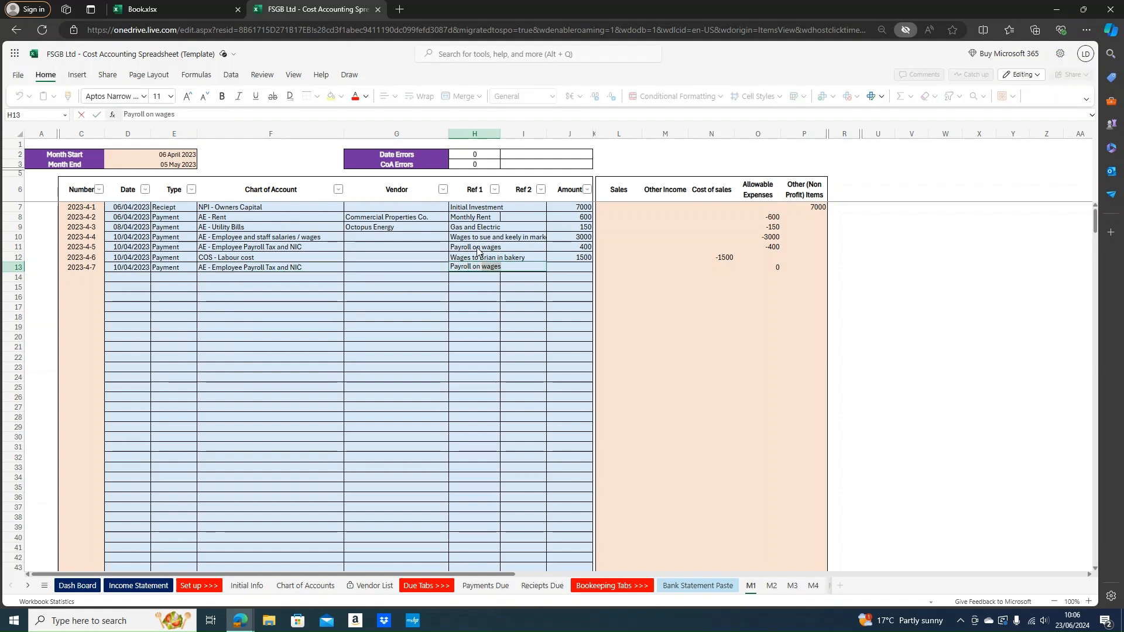
key(Tab)
key(Tab)
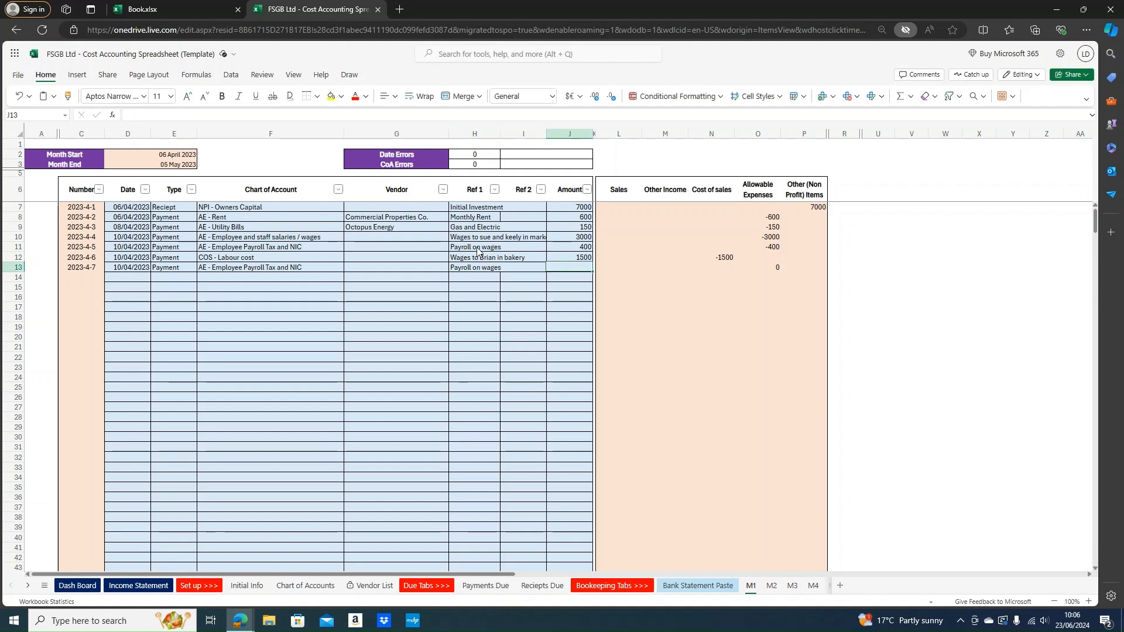
text(200)
key(Return)
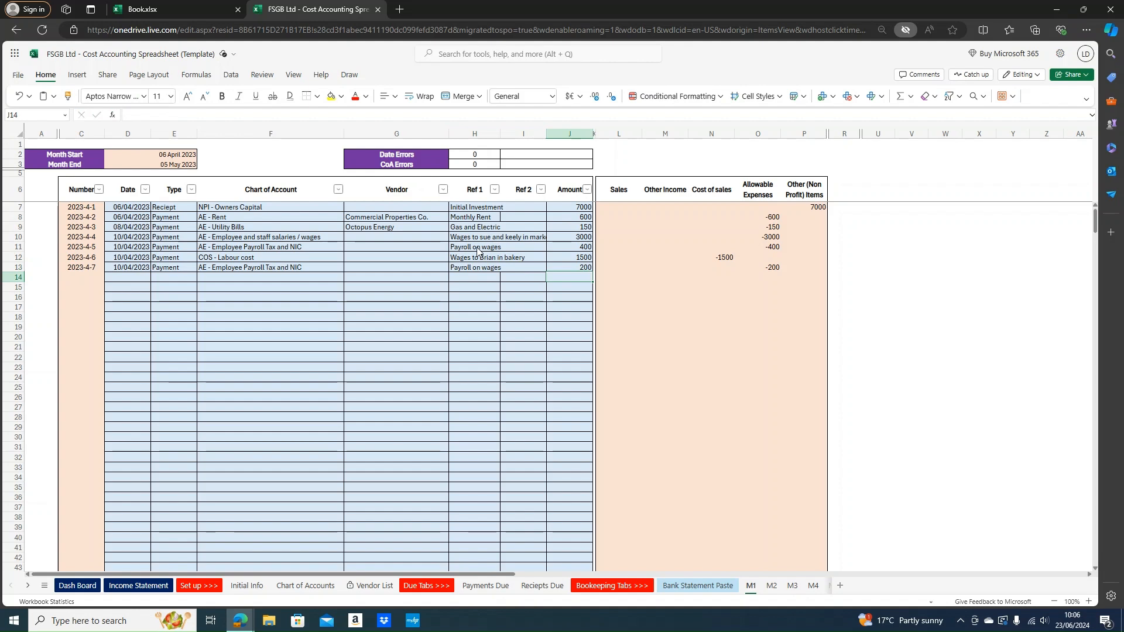
Start the row 14 date, typed as 12/04/2-23
key(Left)
key(Left)
key(Left)
key(Left)
key(Left)
key(Left)
key(Left)
key(Left)
key(Right)
key(Right)
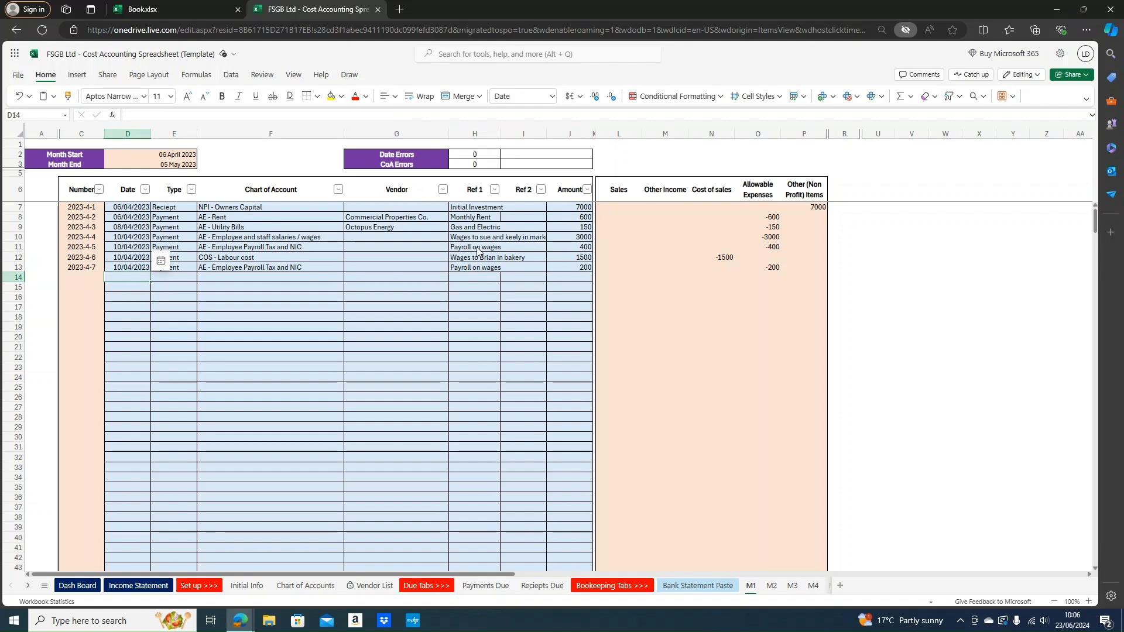
text(12/04/)
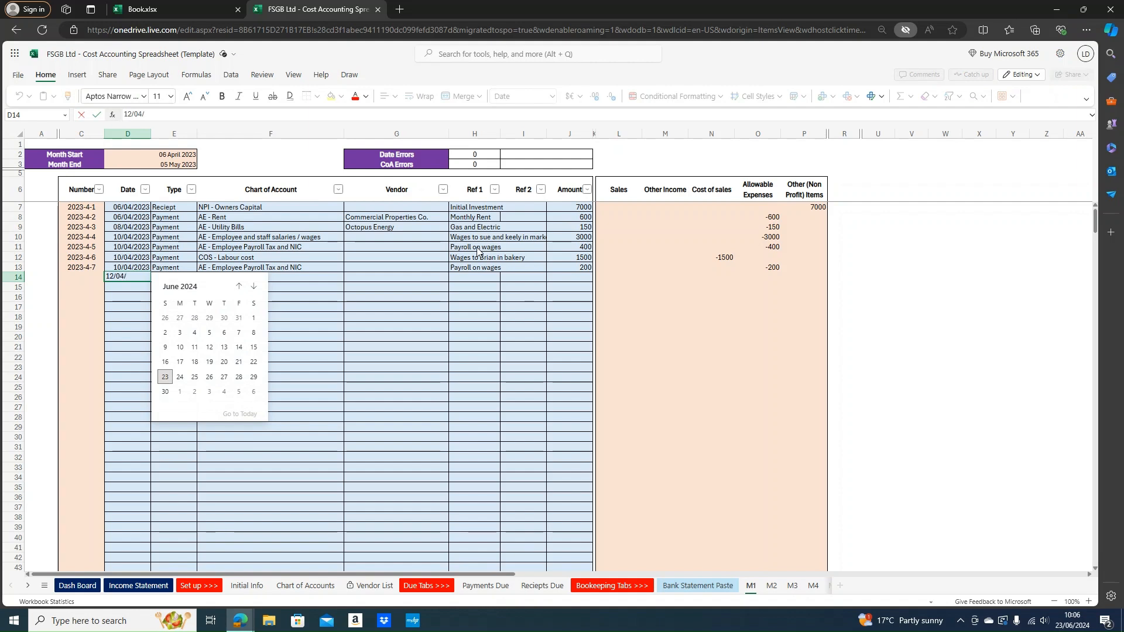
text(2-23)
Correct the row 14 date's year typo to 12/04/2023
key(ctrl+Return)
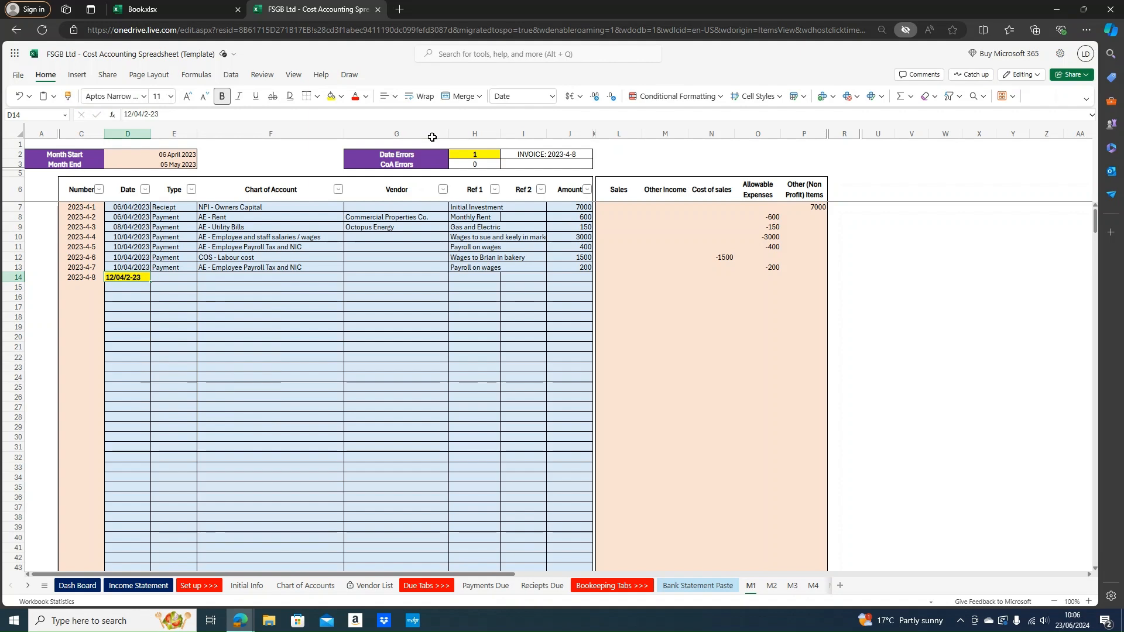
click(147, 113)
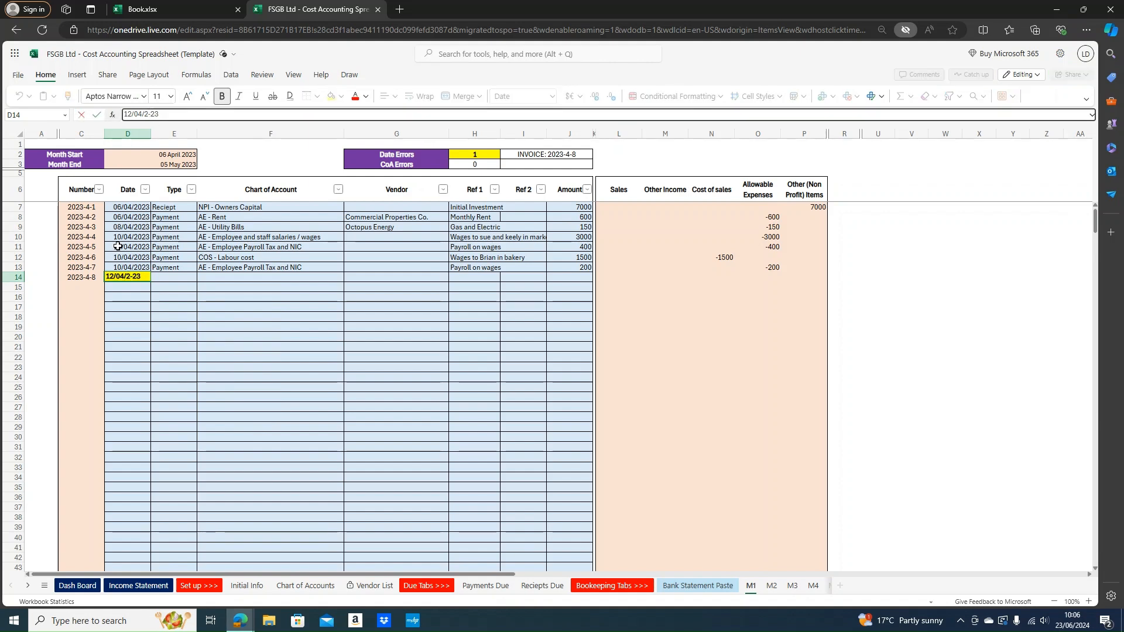
key(BackSpace)
text(0)
key(Tab)
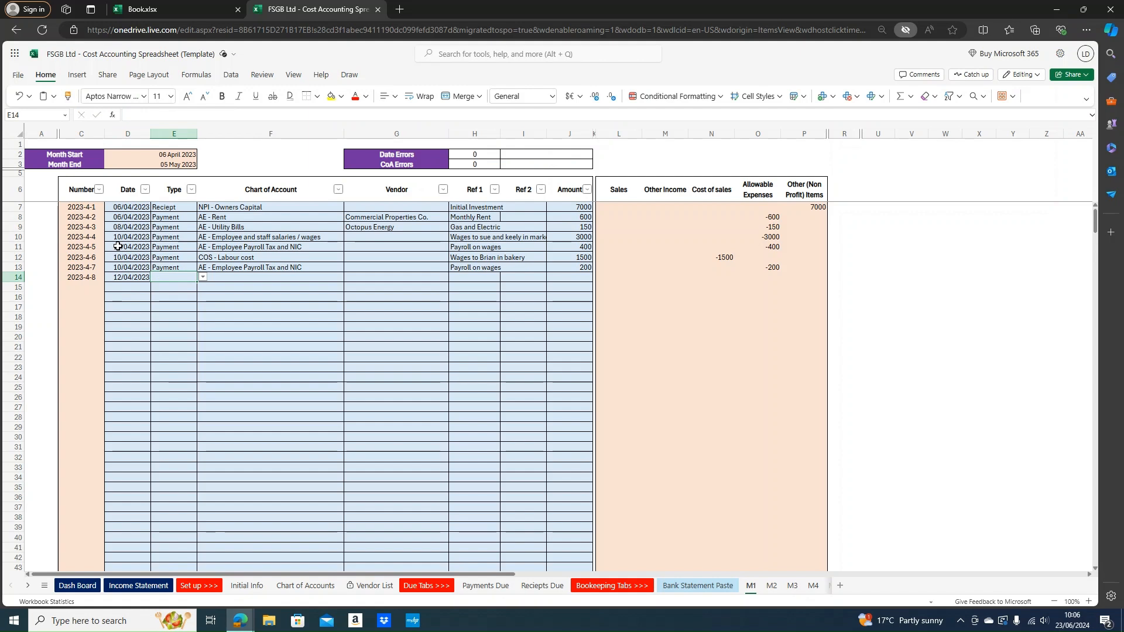
Set row 14 as a Payment under AE - Insurance Policy
text(Payment)
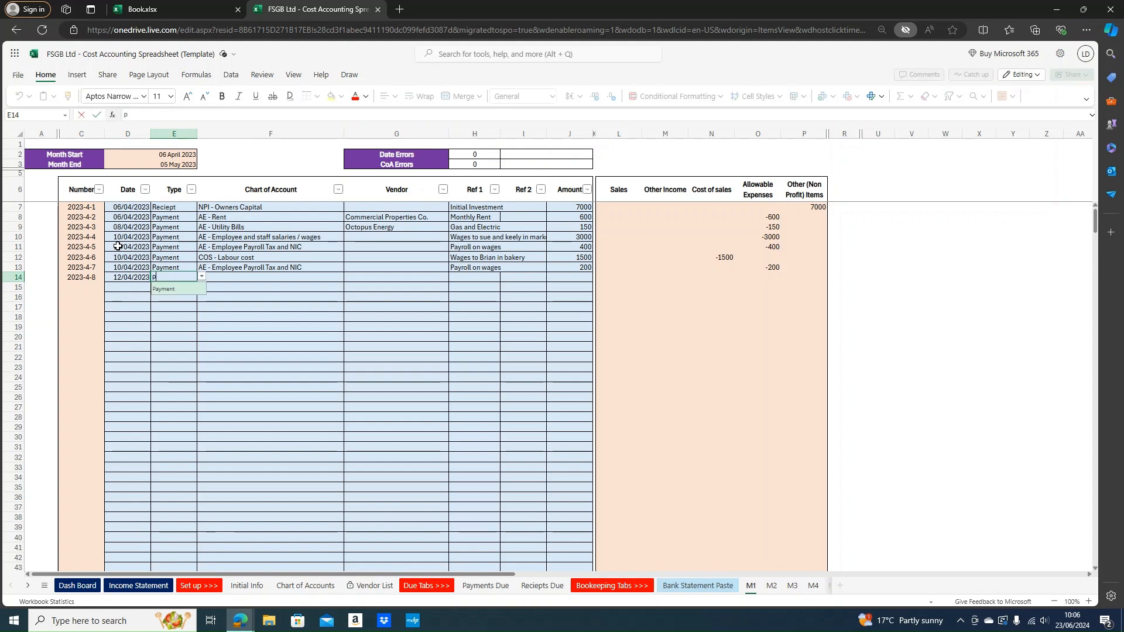
key(Tab)
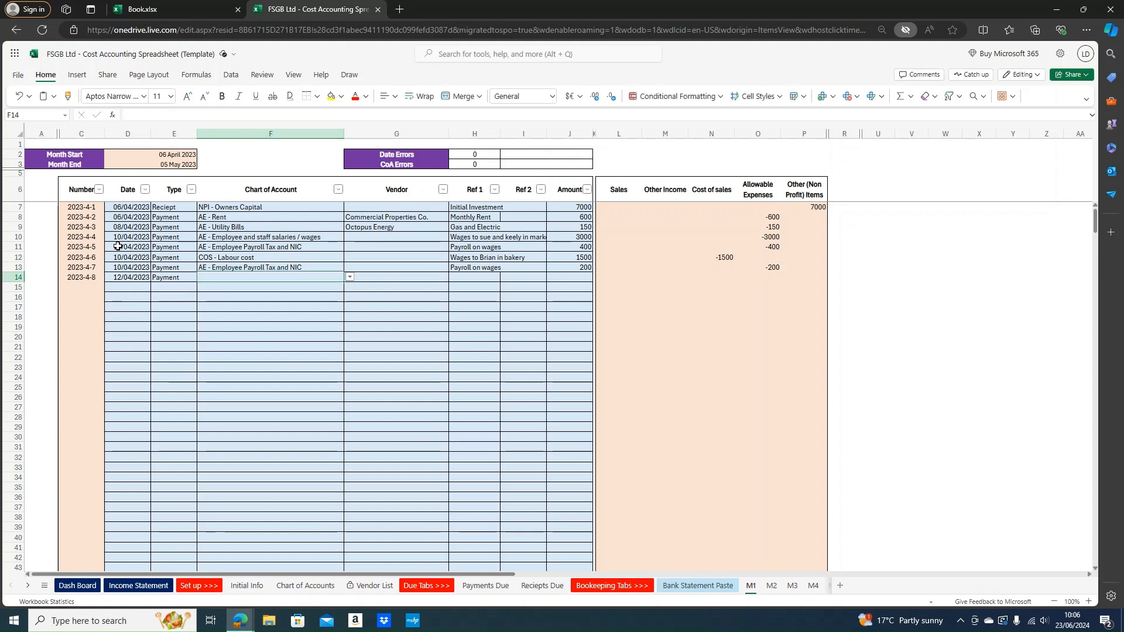
text(in)
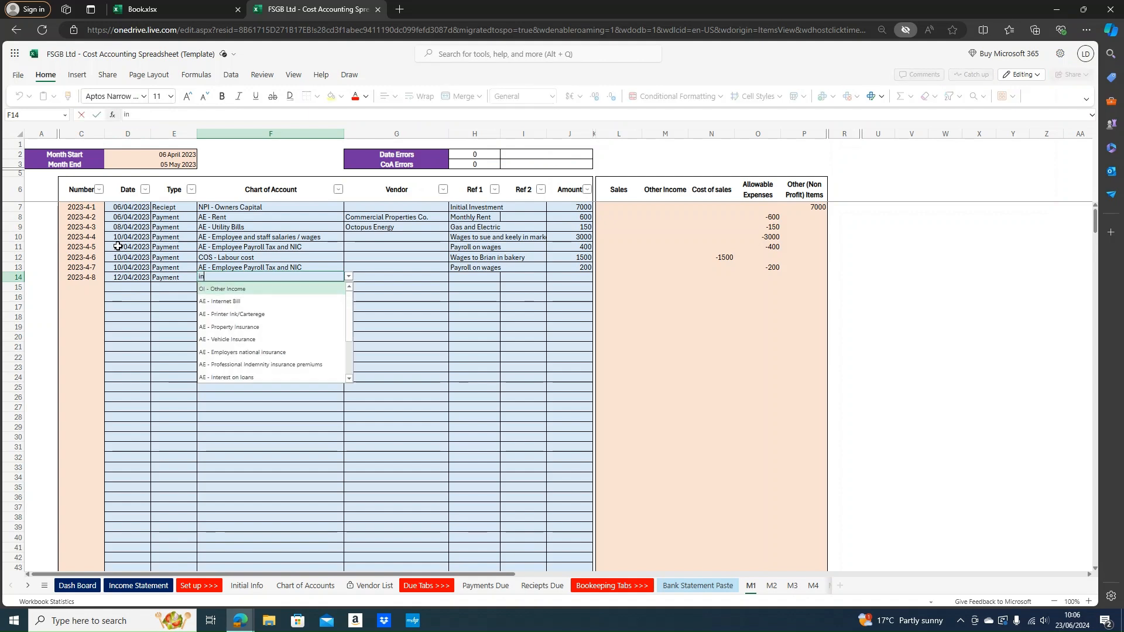
text(surance)
key(Return)
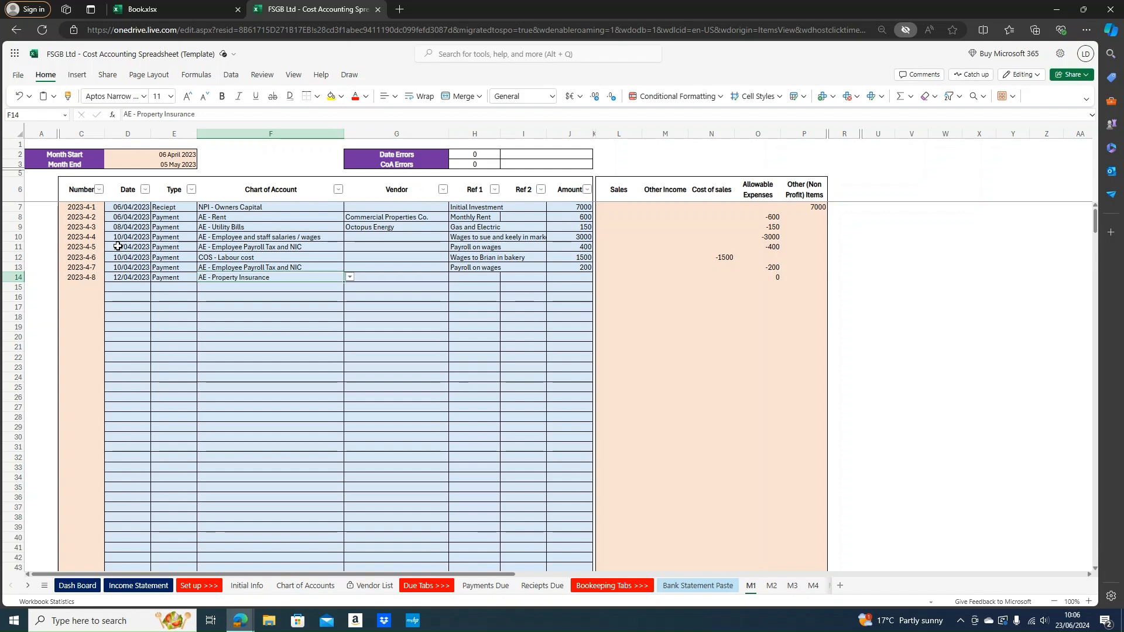
text(insurance)
key(Down)
key(Down)
key(Down)
key(Down)
key(Return)
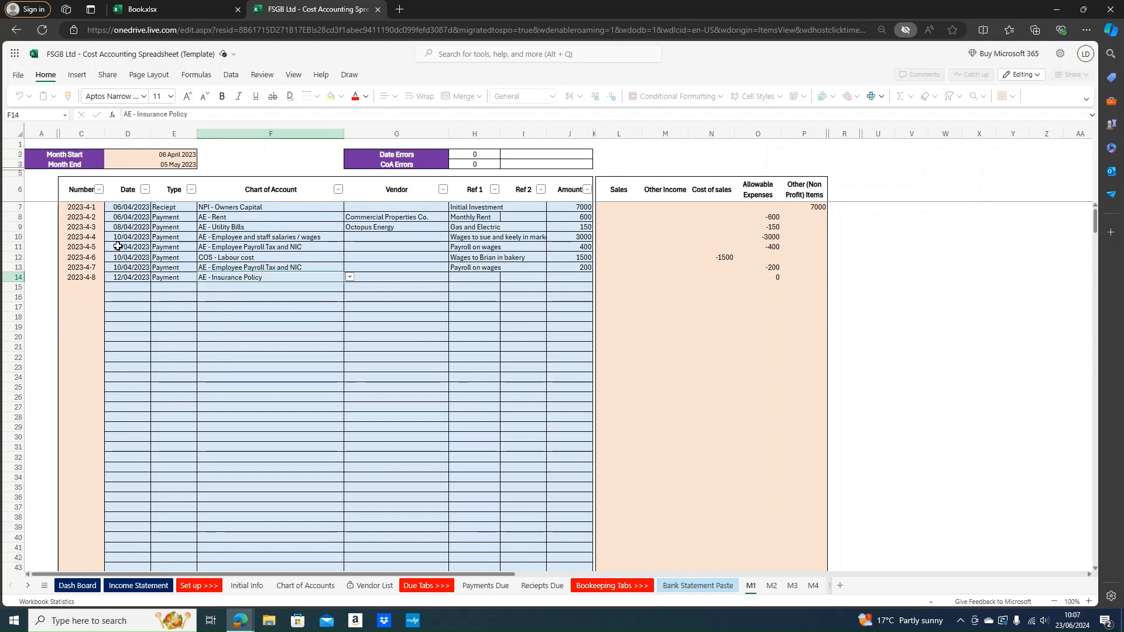
Enter reference Business Insurance and amount 63, correcting the mistyped 634
key(Tab)
key(Tab)
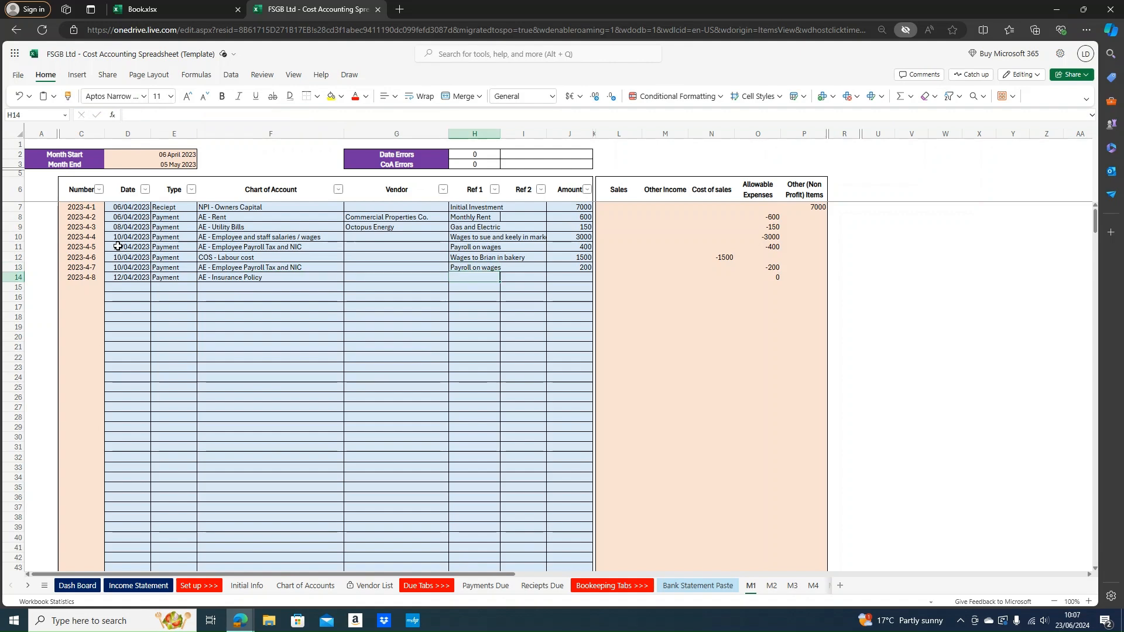
text(Business)
text(s)
text( Insure)
text(nce)
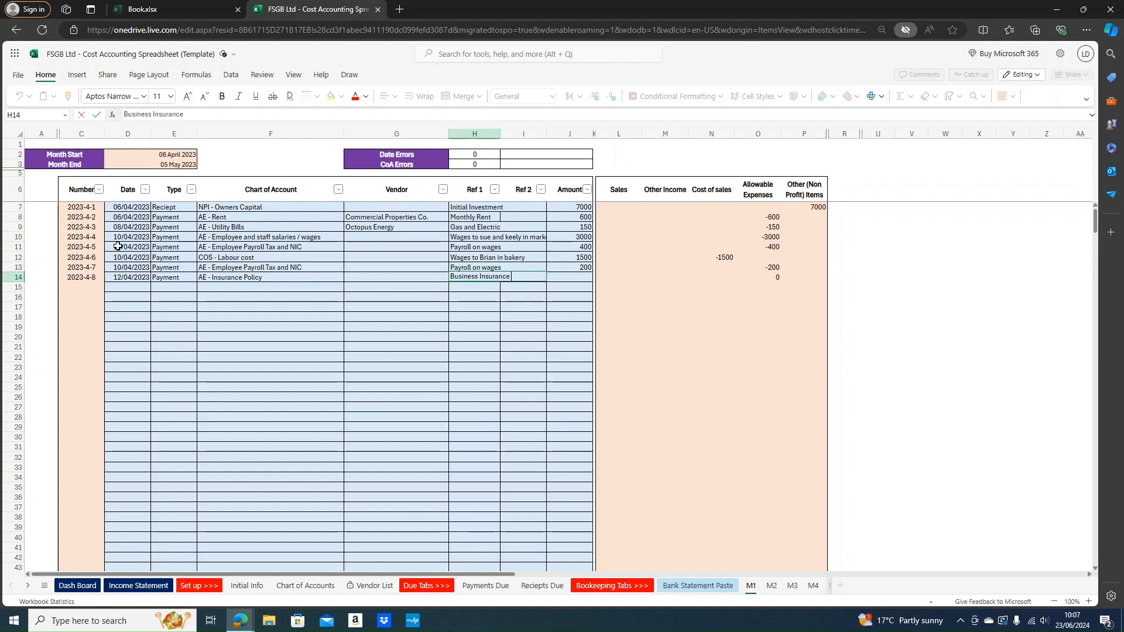
key(Return)
key(Tab)
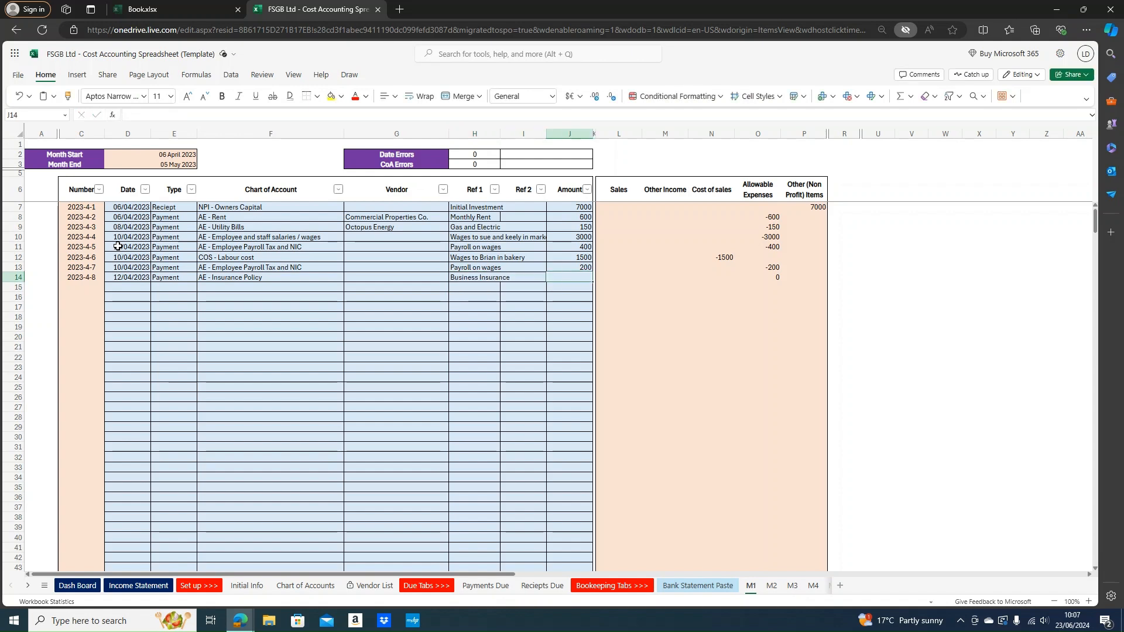
text(634)
key(Return)
key(Up)
text(63)
key(Return)
Enter 14/04/2023 as the row 15 date
key(Down)
key(Left)
key(Left)
key(Left)
key(Left)
key(Left)
key(Left)
key(Up)
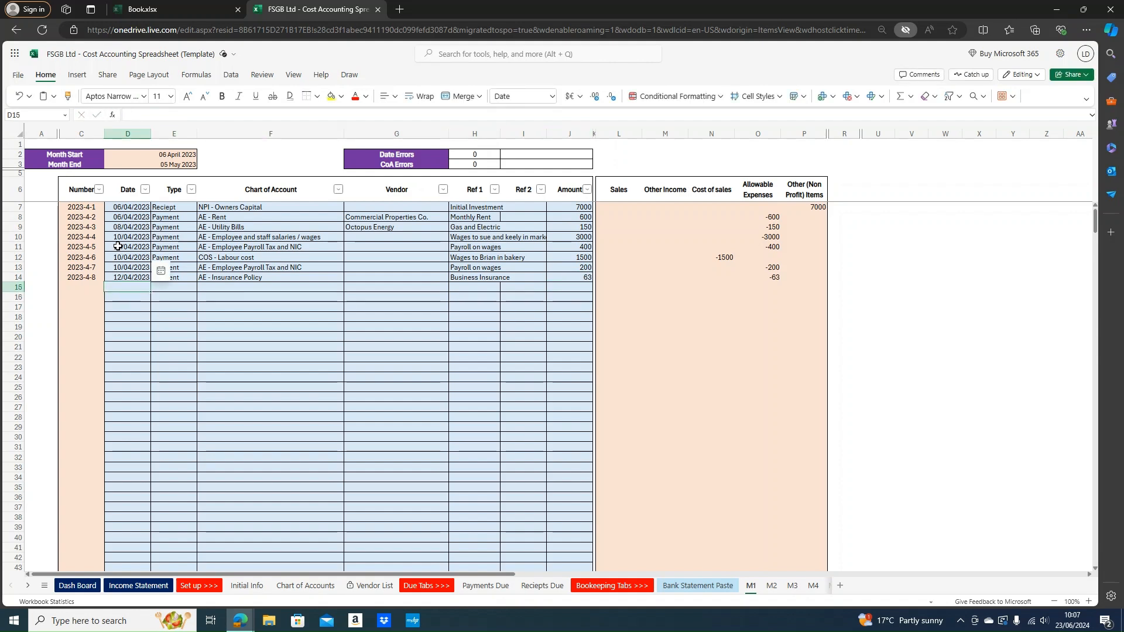
text(14/)
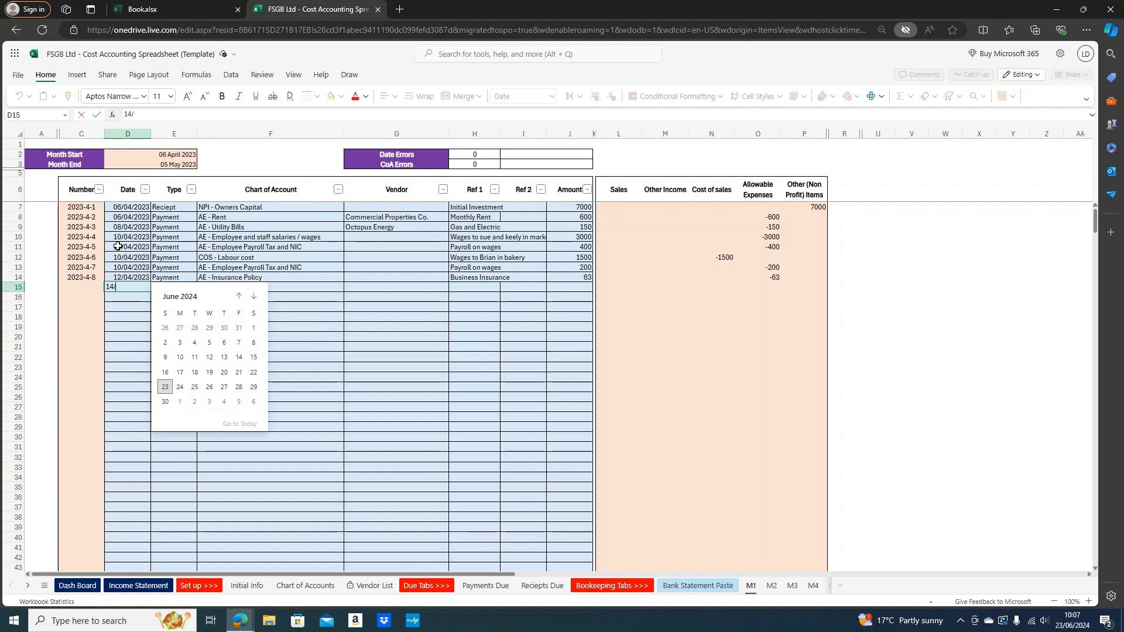
text(04/2023)
Commit 14/04/2023 as row 15's date, with Type Payment and account AE - Internet Bill
key(Return)
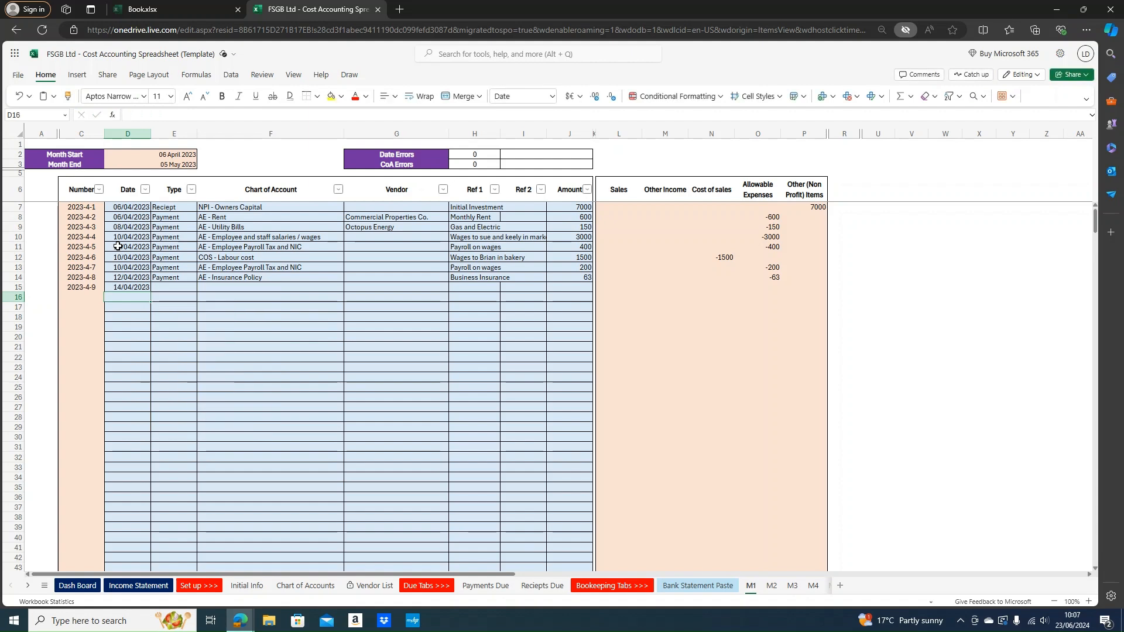
key(Right)
key(Up)
text(Payment)
key(Return)
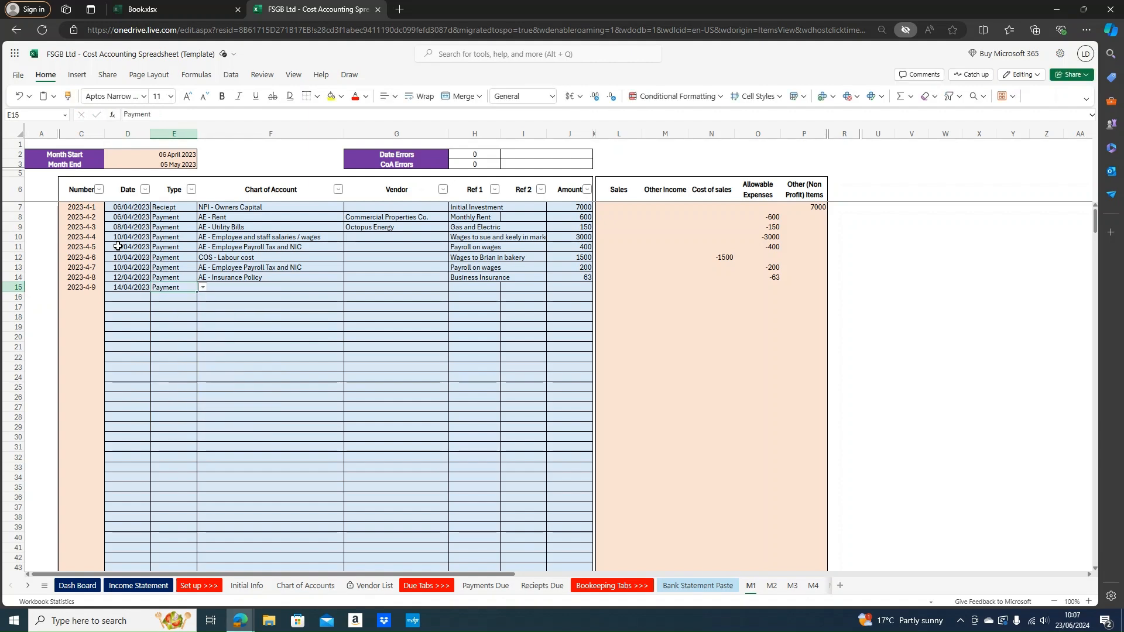
key(Right)
text(intern)
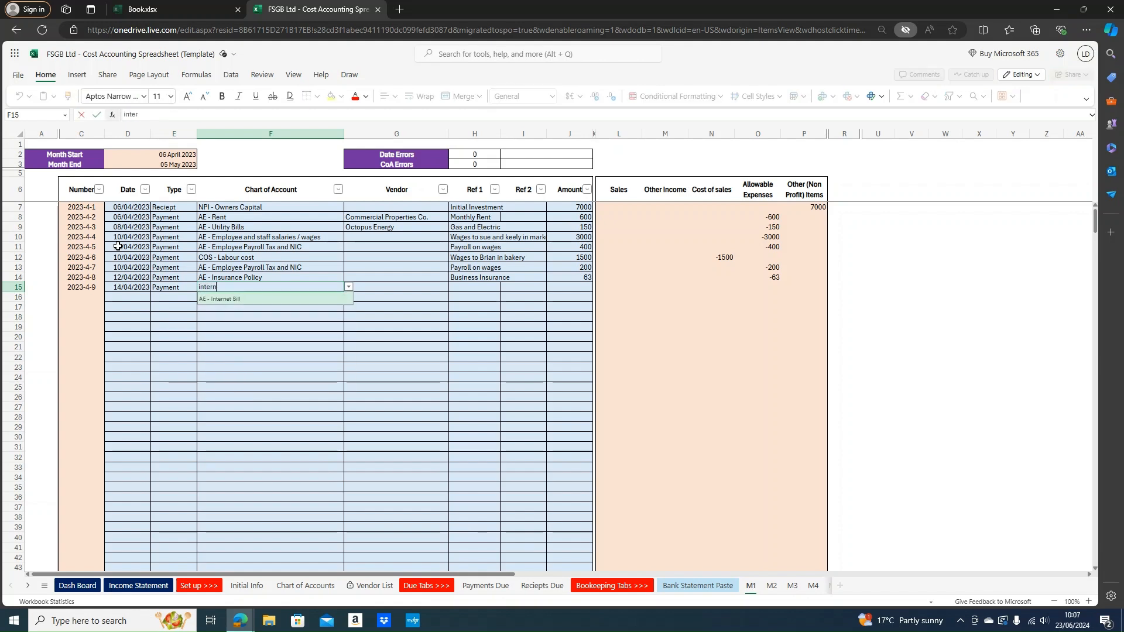
key(Return)
key(Right)
key(Right)
key(Up)
Give row 15 vendor EE, Ref 1 'Monthly Internet' and amount 25
key(Return)
key(Left)
text(EE)
key(Tab)
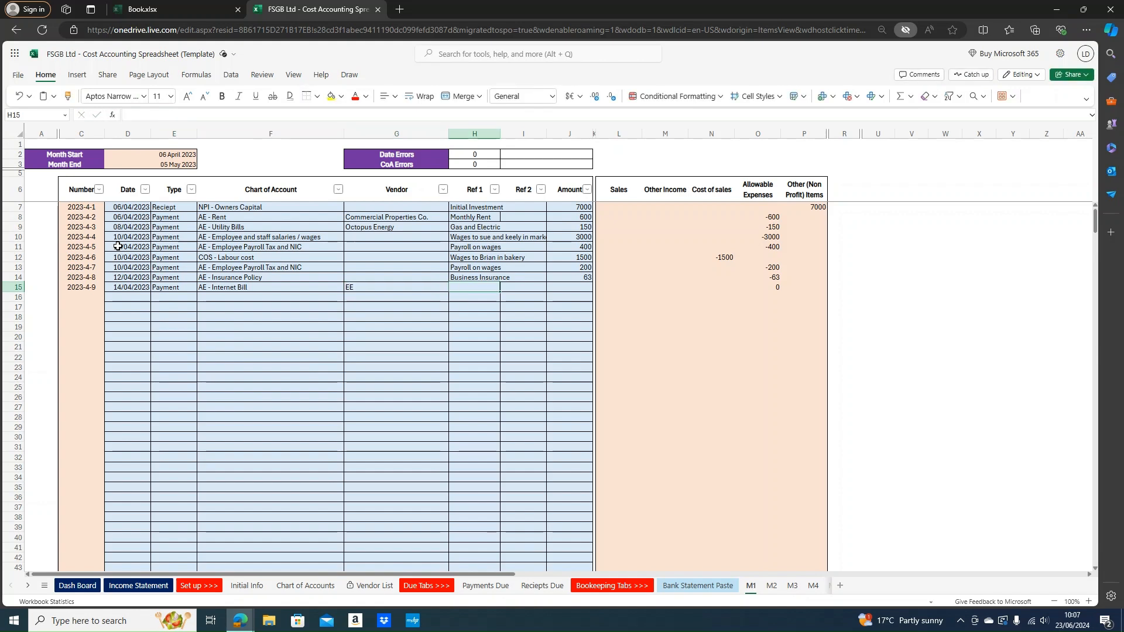
text(Monthly Internet)
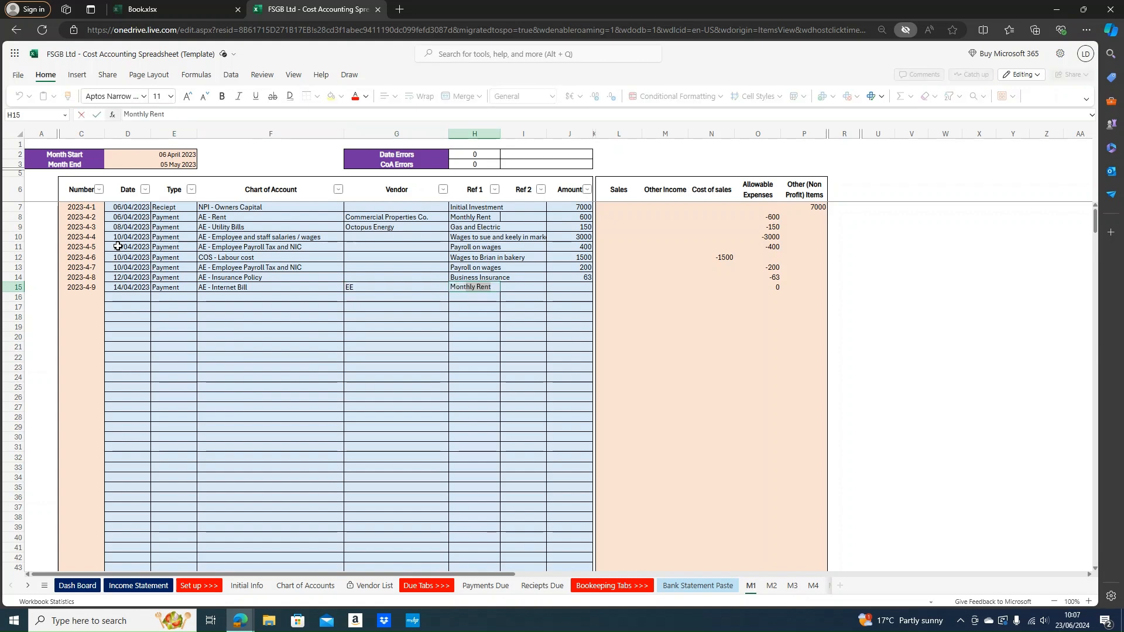
key(Tab)
key(Tab)
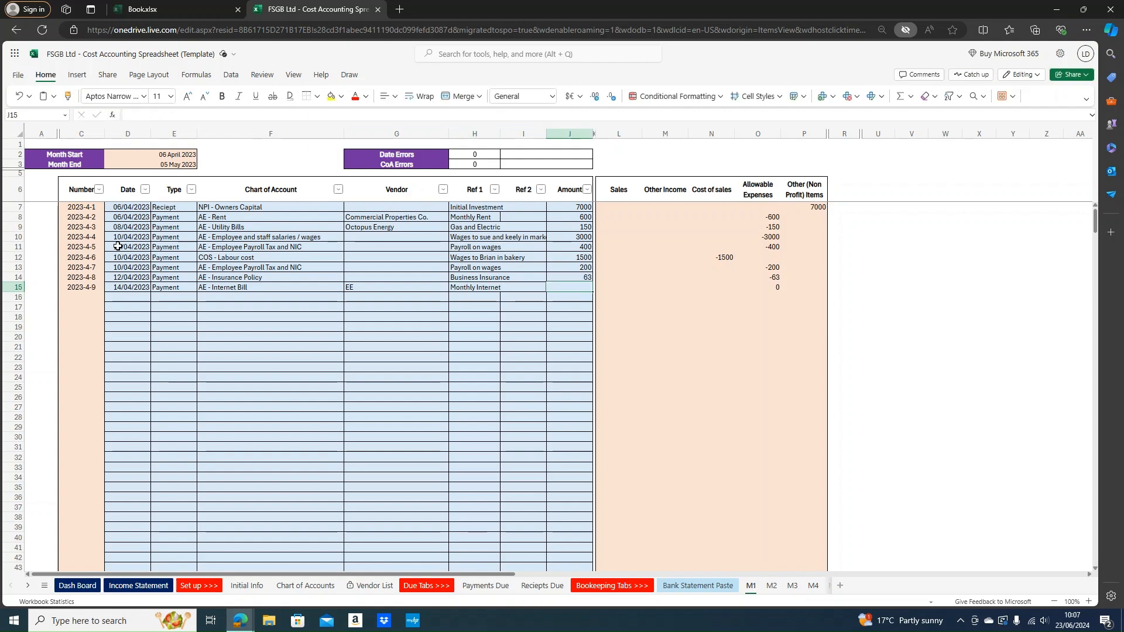
text(25)
key(Return)
key(Left)
key(Left)
key(Left)
key(Left)
key(Left)
key(Left)
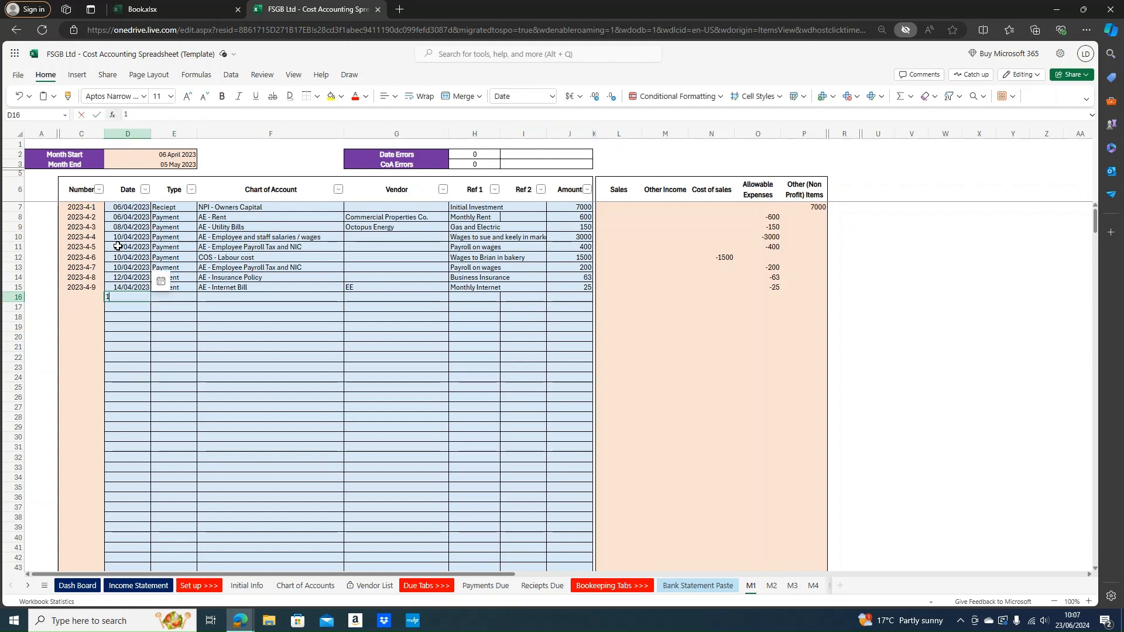
Enter 16/04/2023 as row 16's date with Type Payment
text(16)
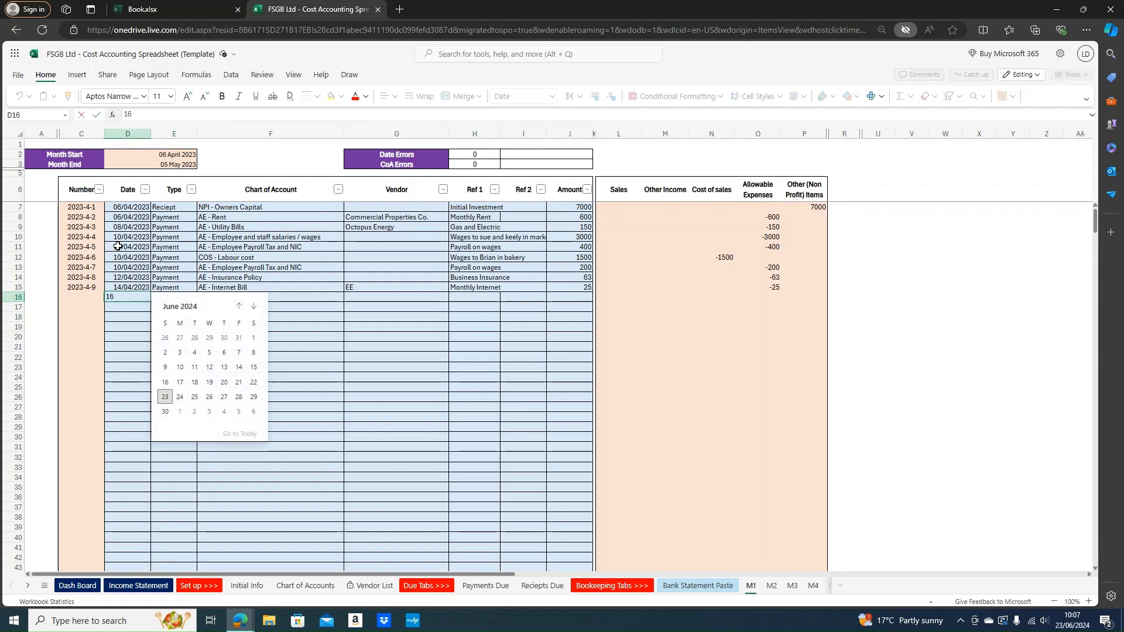
text(/04/2023)
key(Return)
key(Tab)
key(Up)
key(Right)
key(Left)
text(Payment)
key(Return)
Set row 16's account to AE - Phone / mobile bill and vendor to EE
key(Right)
text(mo)
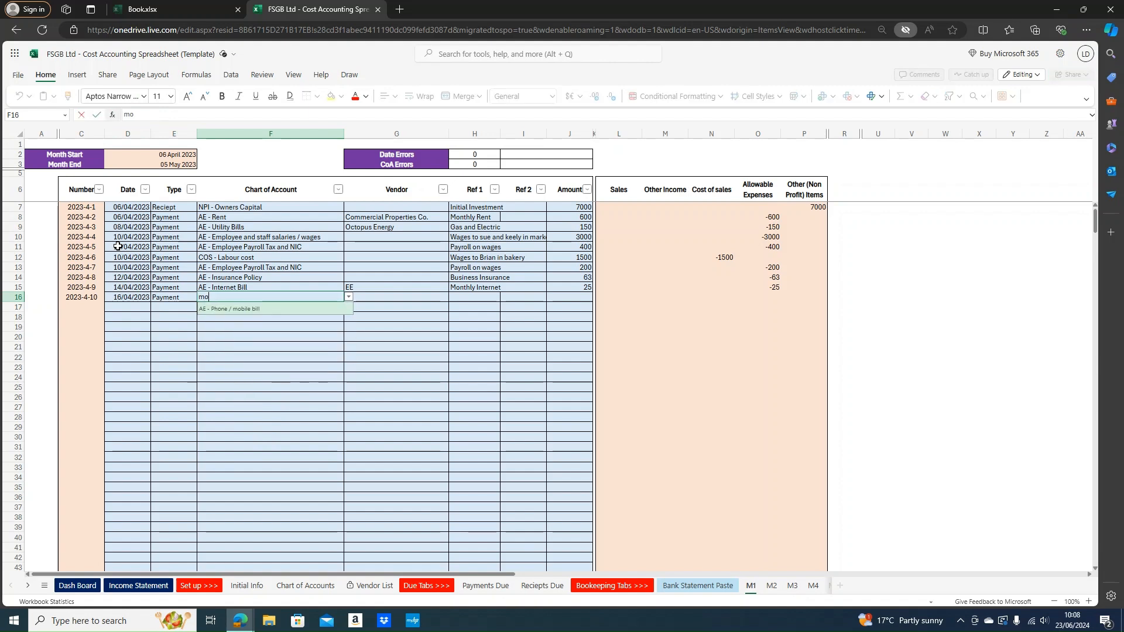
key(Tab)
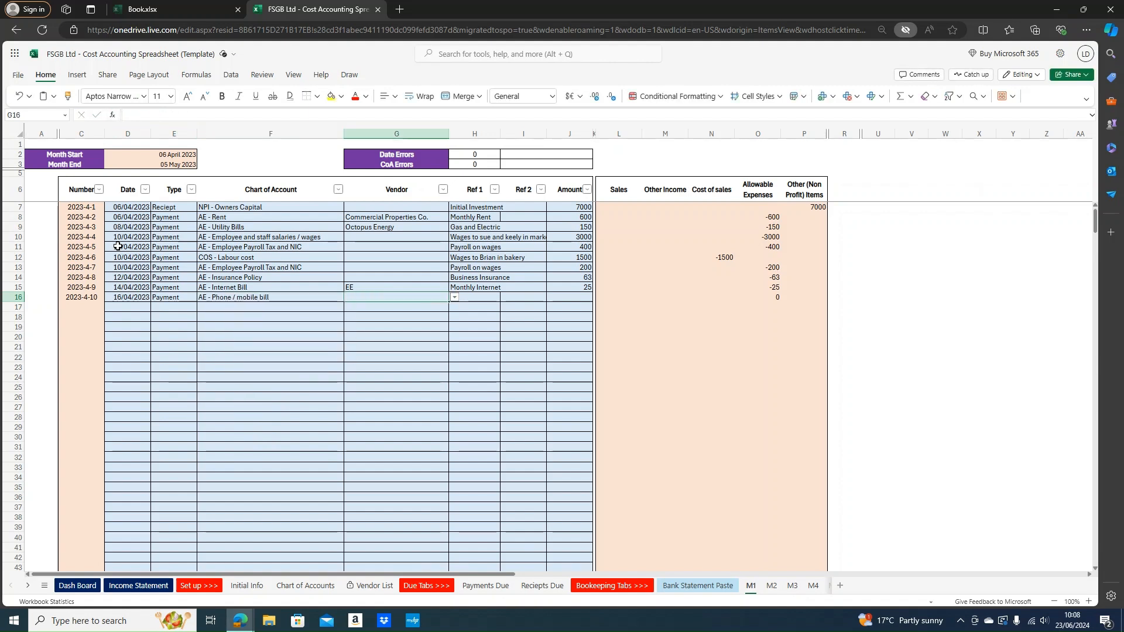
text(EE)
key(Tab)
key(Left)
key(Up)
key(Up)
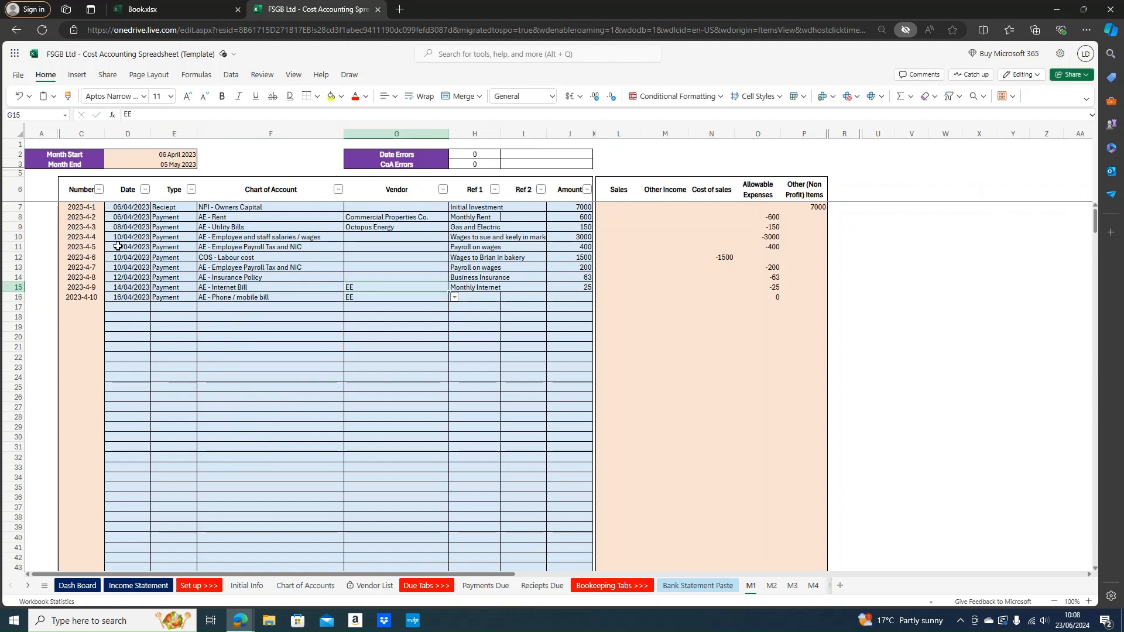
key(Up)
key(Up)
key(Up)
key(Up)
key(Up)
key(Up)
key(Up)
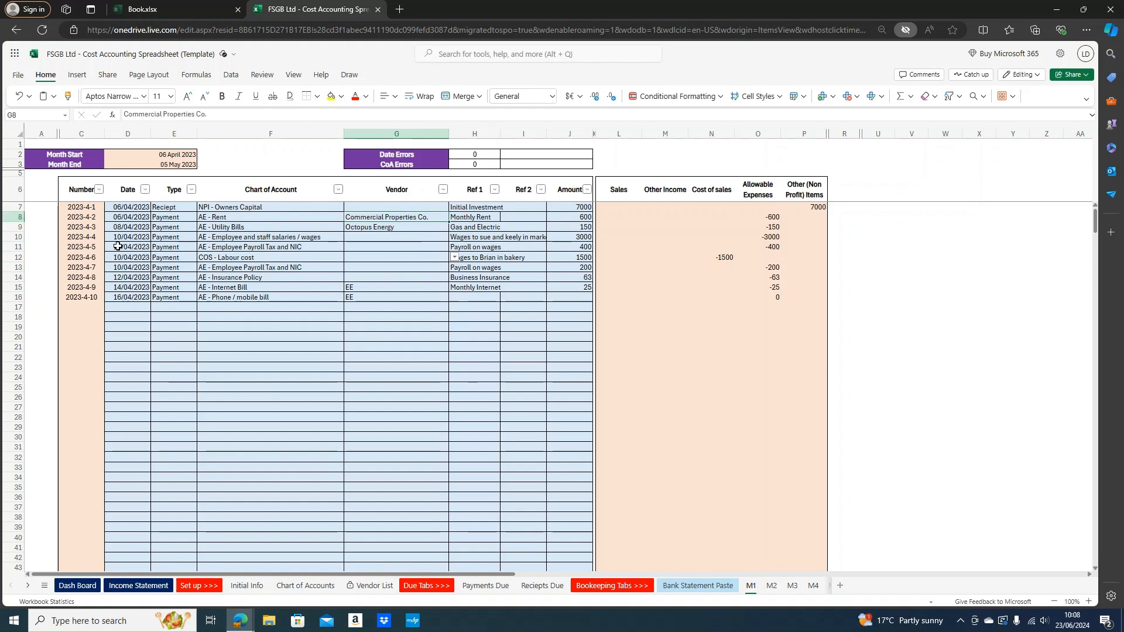
key(Down)
key(Down)
key(Down)
key(Down)
key(Down)
key(Down)
key(Down)
key(Down)
key(Down)
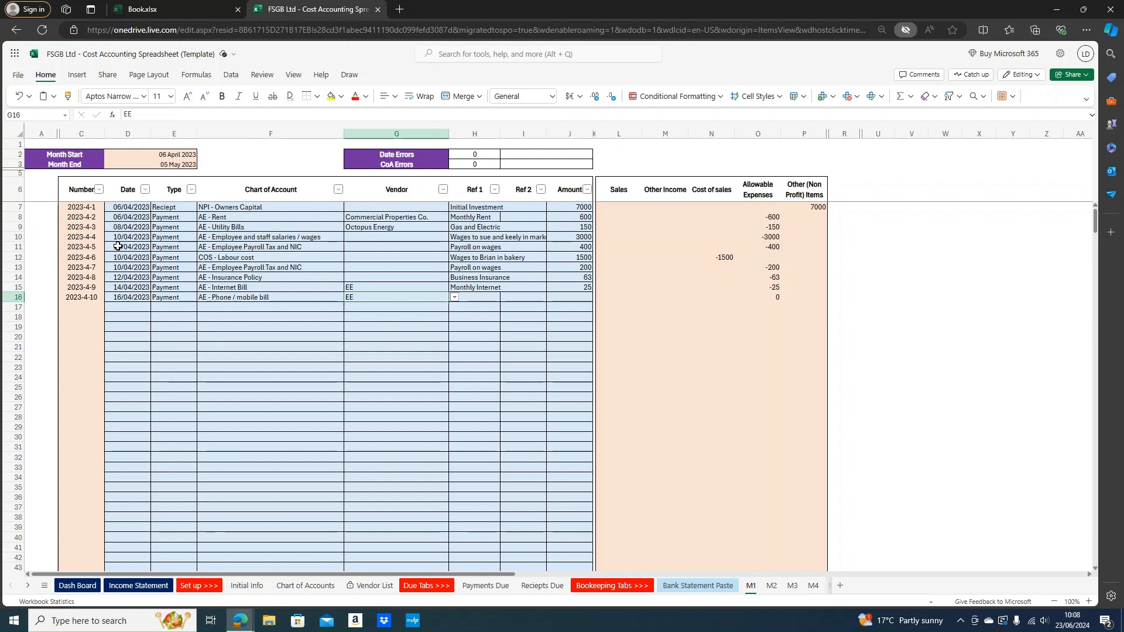
Give row 16 Ref 1 'Monthly phone bill' and amount 26
key(Right)
text(\P)
text(hone)
key(BackSpace)
key(BackSpace)
key(BackSpace)
key(BackSpace)
key(BackSpace)
key(BackSpace)
text(Monthly phone bill)
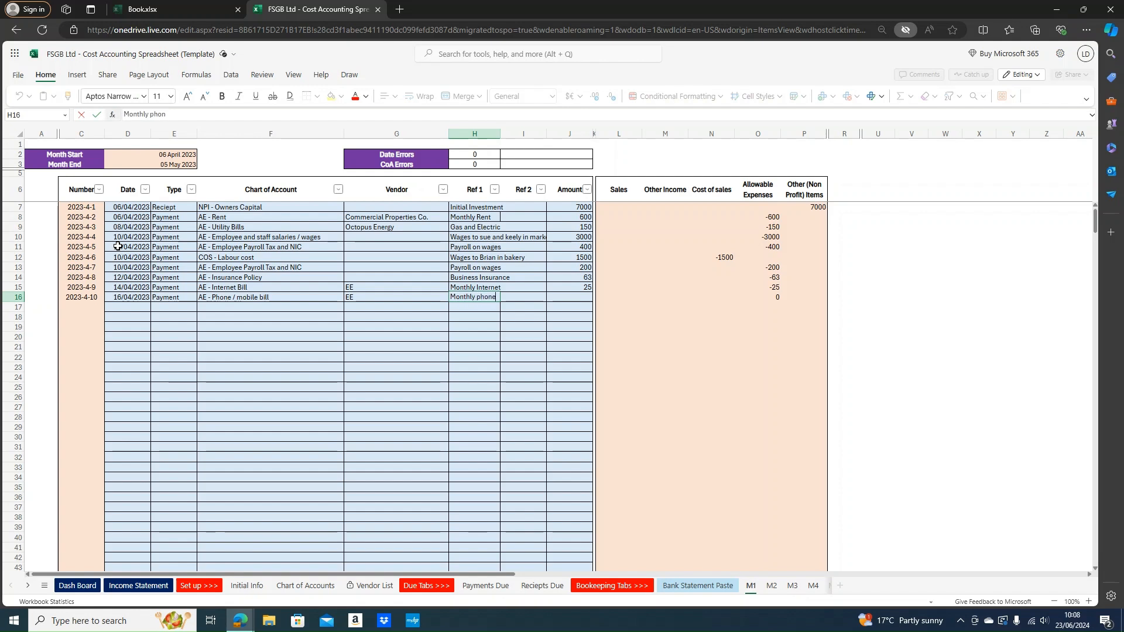
key(Return)
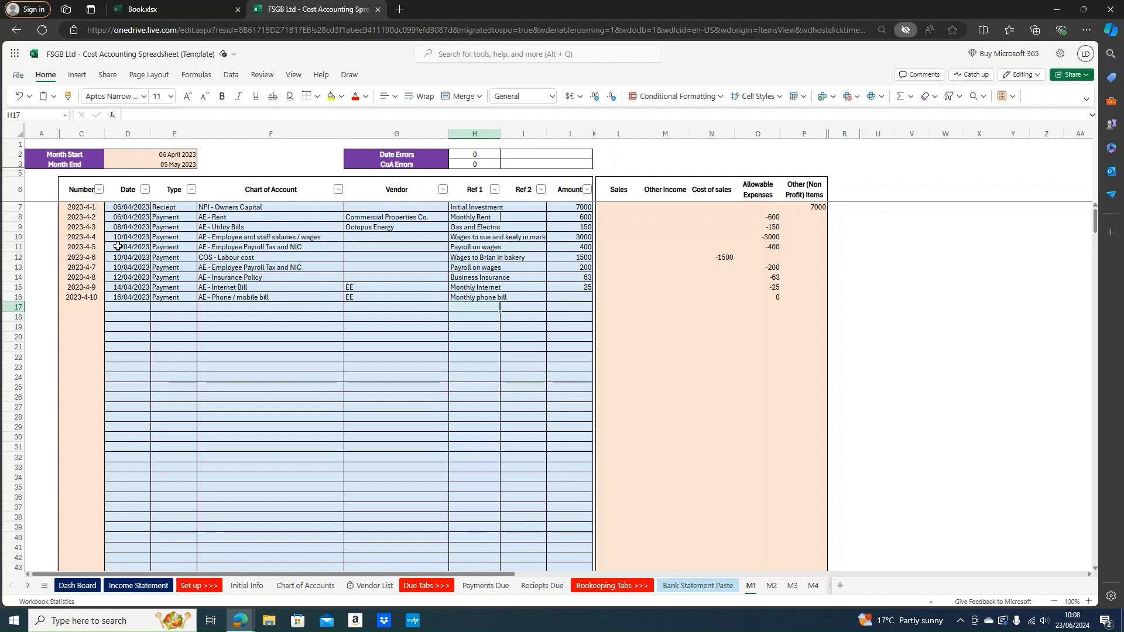
key(Right)
key(Right)
key(Up)
text(26)
key(Return)
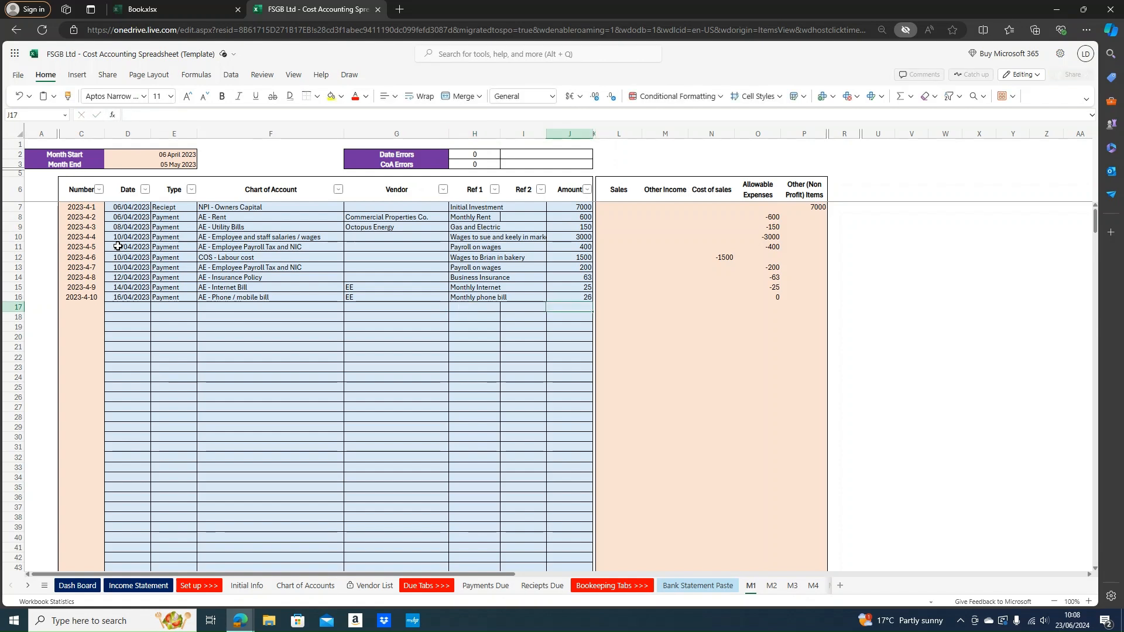
key(Left)
key(Left)
key(Left)
key(Left)
key(Left)
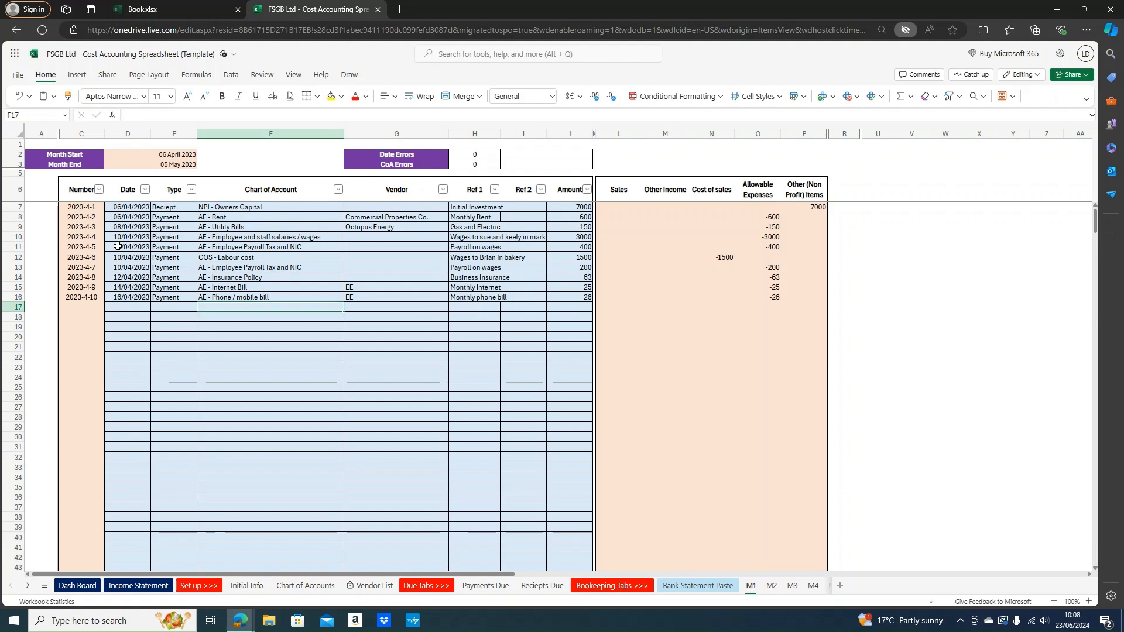
key(Left)
Start row 17 as an 18/04/2023 Payment to COS - Materials
text(1)
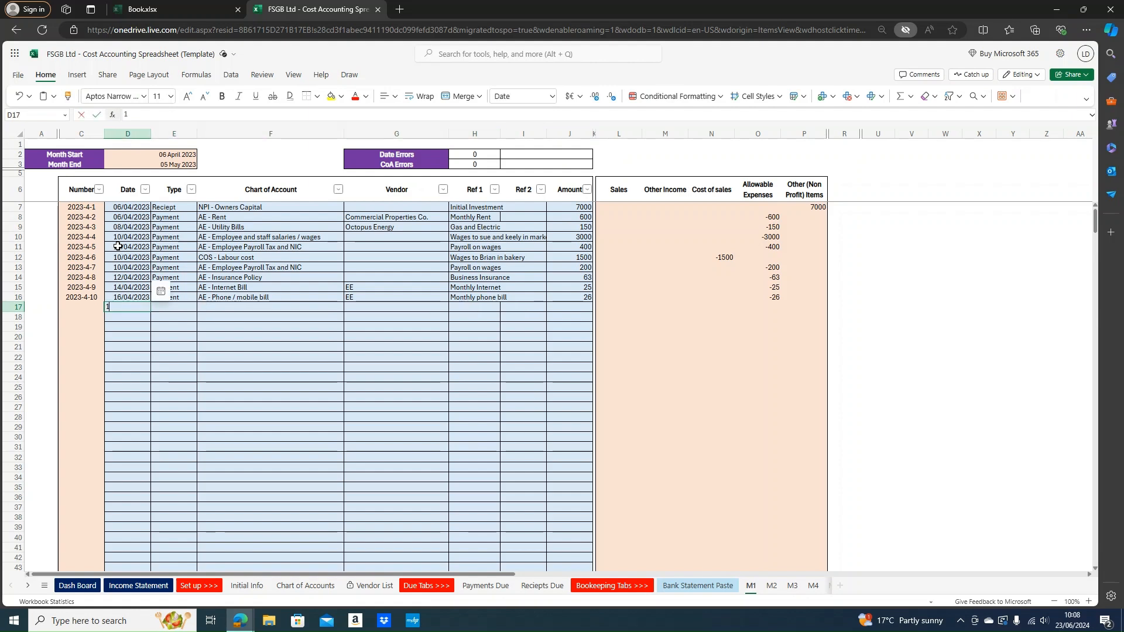
text(8/0)
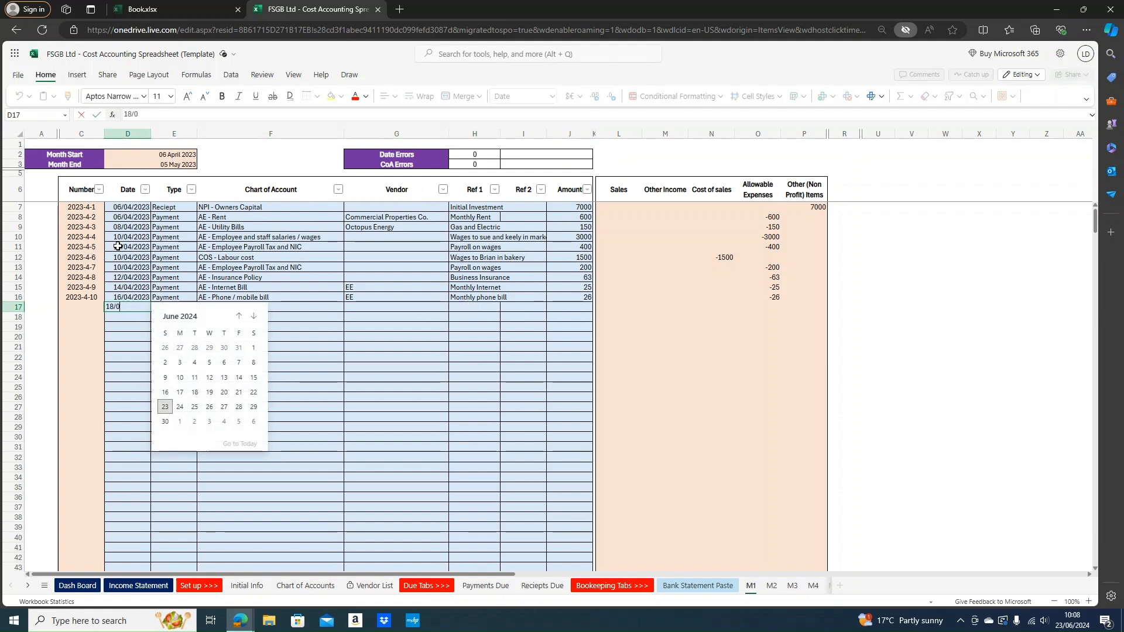
text(4/2023)
key(Tab)
text(payment)
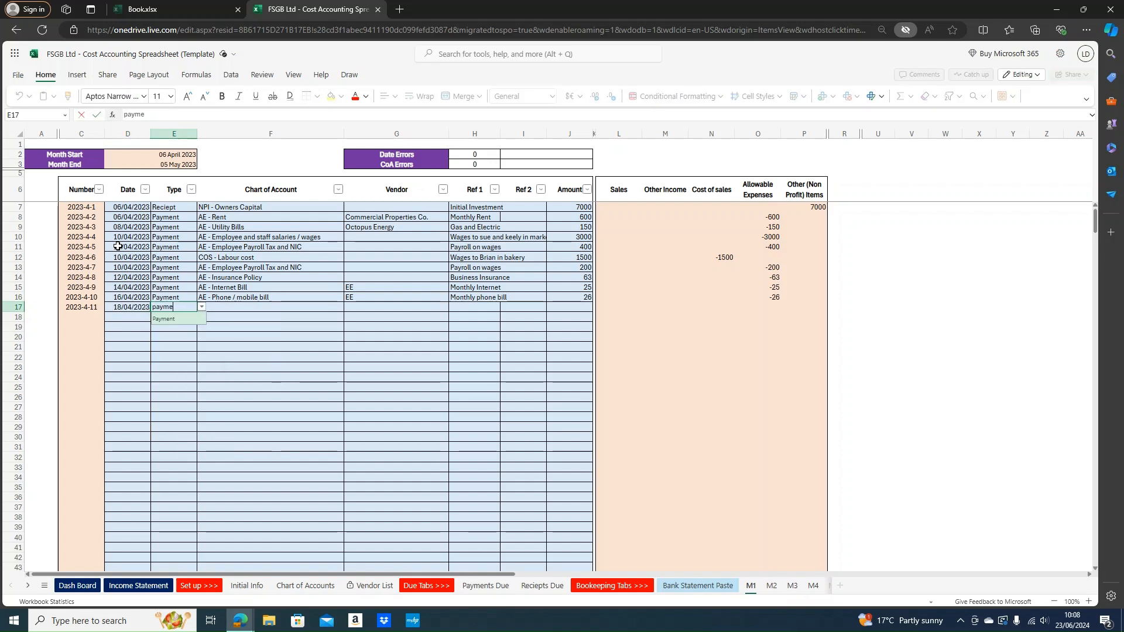
key(Tab)
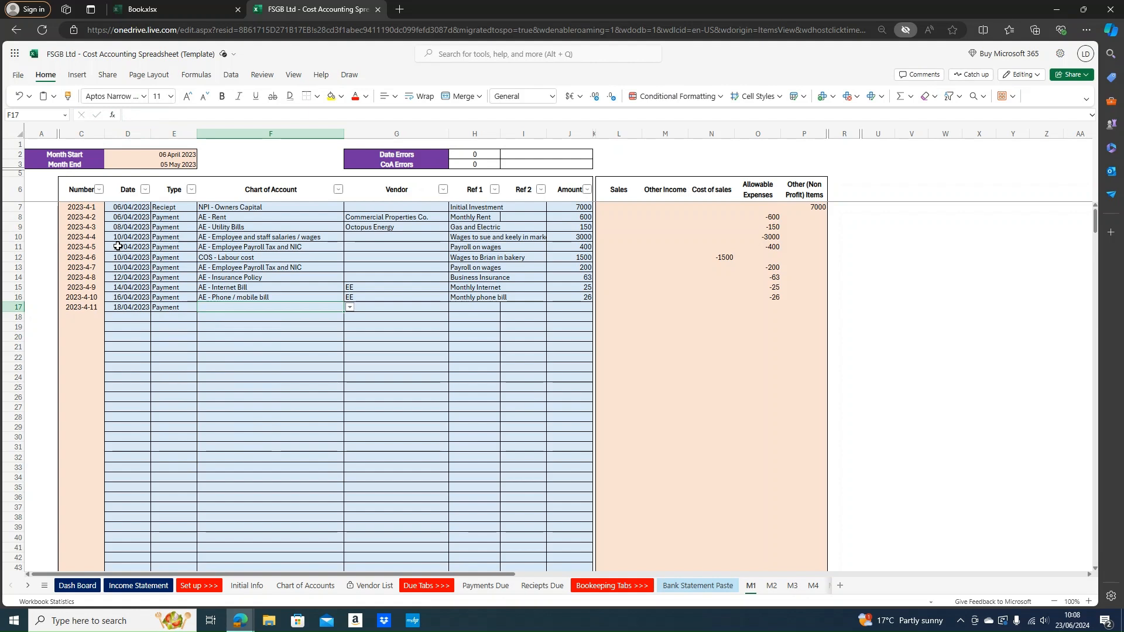
text(cos - m)
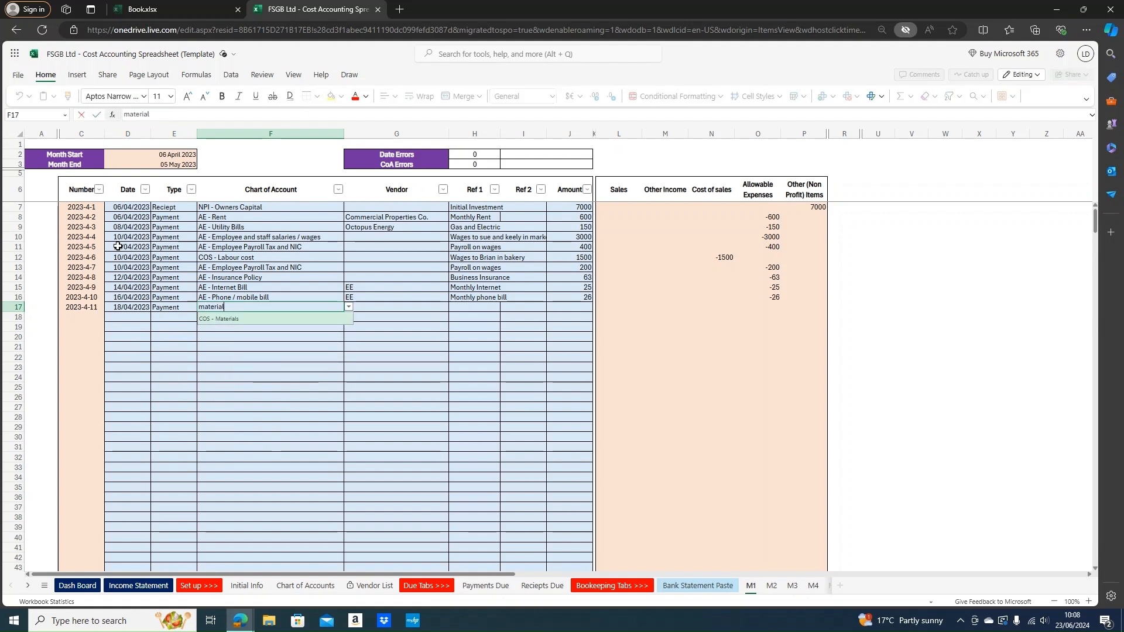
key(Tab)
key(Tab)
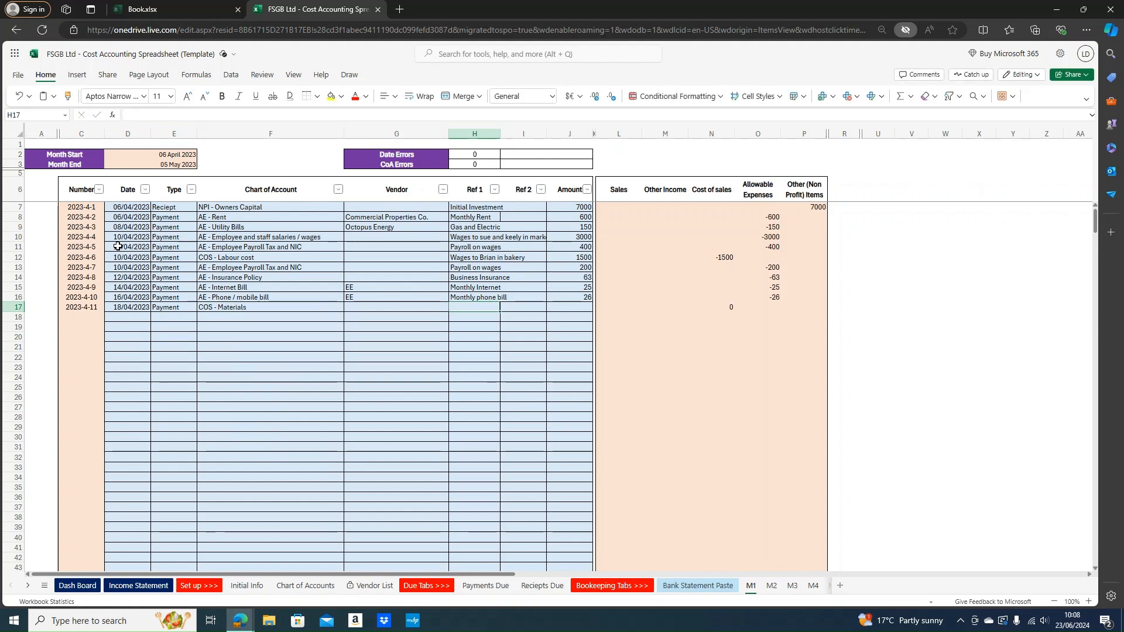
Give row 17 the description 'End of month flour' and amount 300
text(ENd of month)
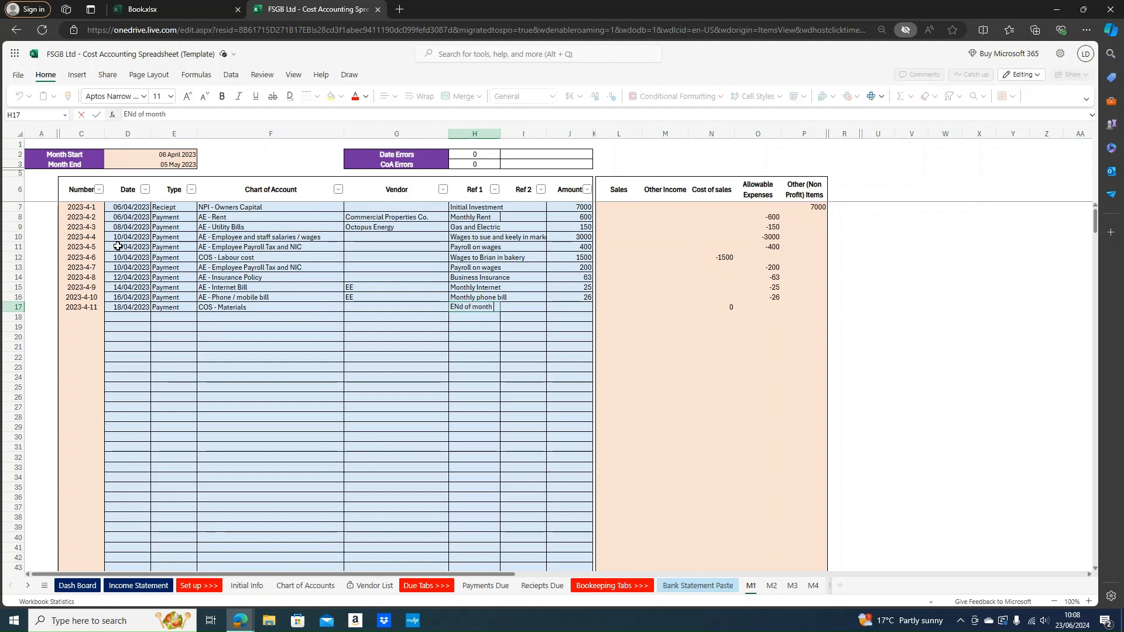
text( flour)
click(132, 115)
key(BackSpace)
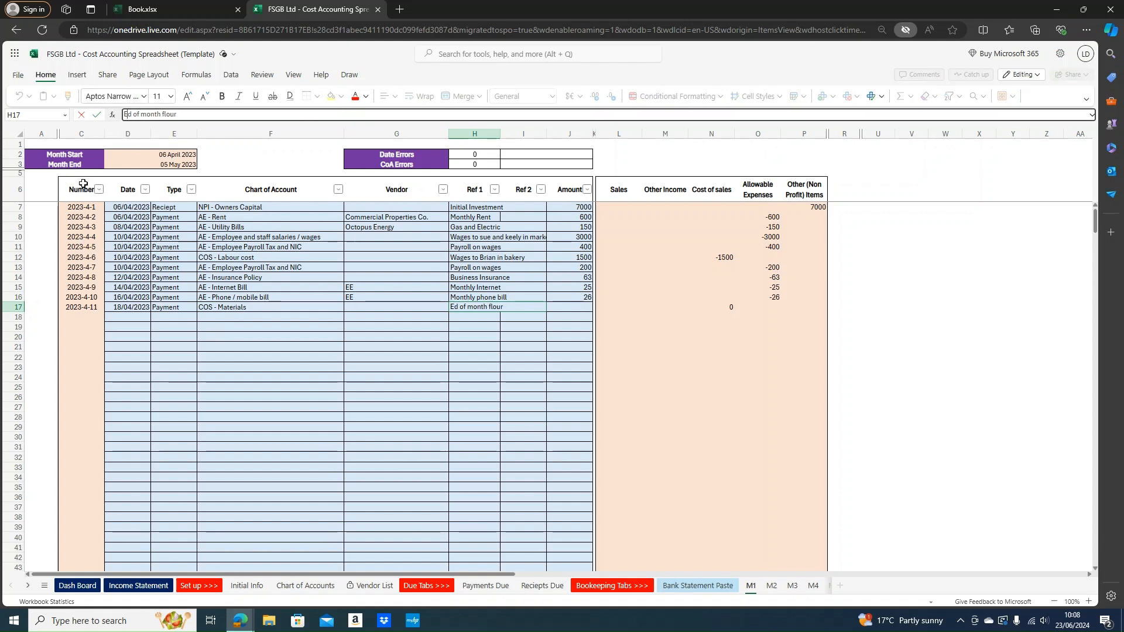
text(n)
key(Return)
key(Up)
key(Right)
key(Right)
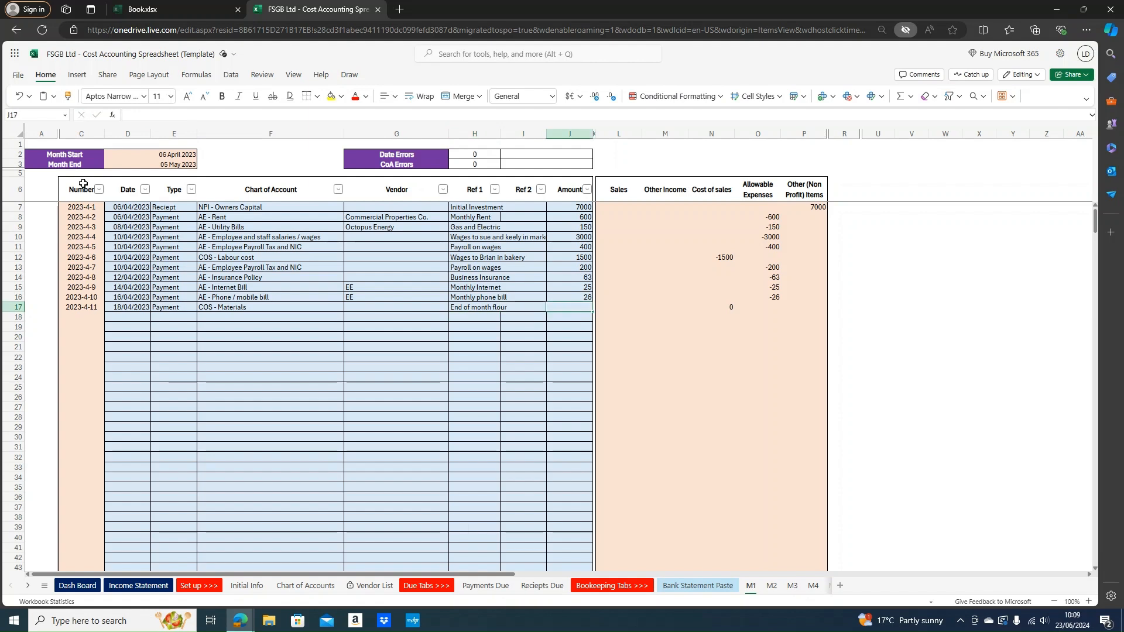
text(300)
key(Return)
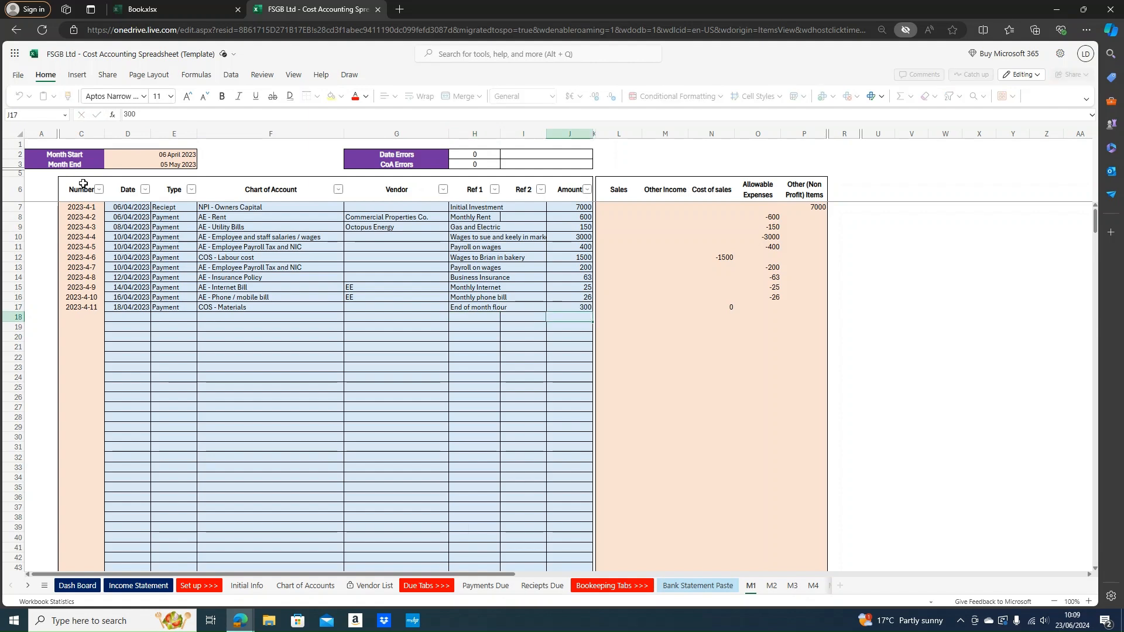
Enter row 18's date, correcting 20/05/2023 to 20/04/2023
key(Left)
key(Home)
key(Right)
key(Right)
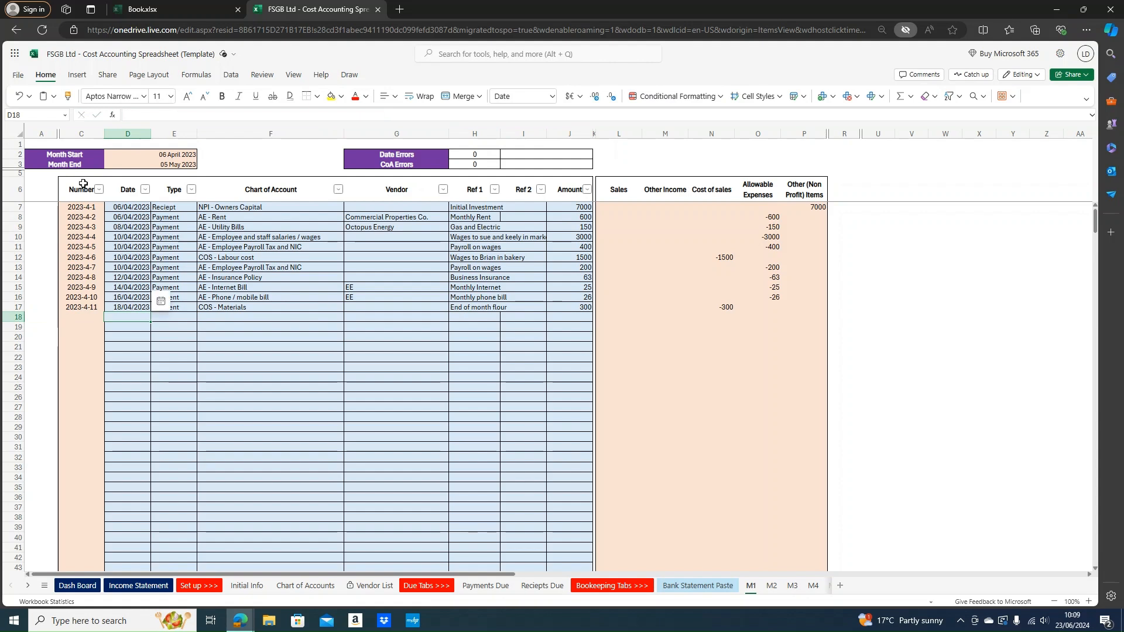
text(20)
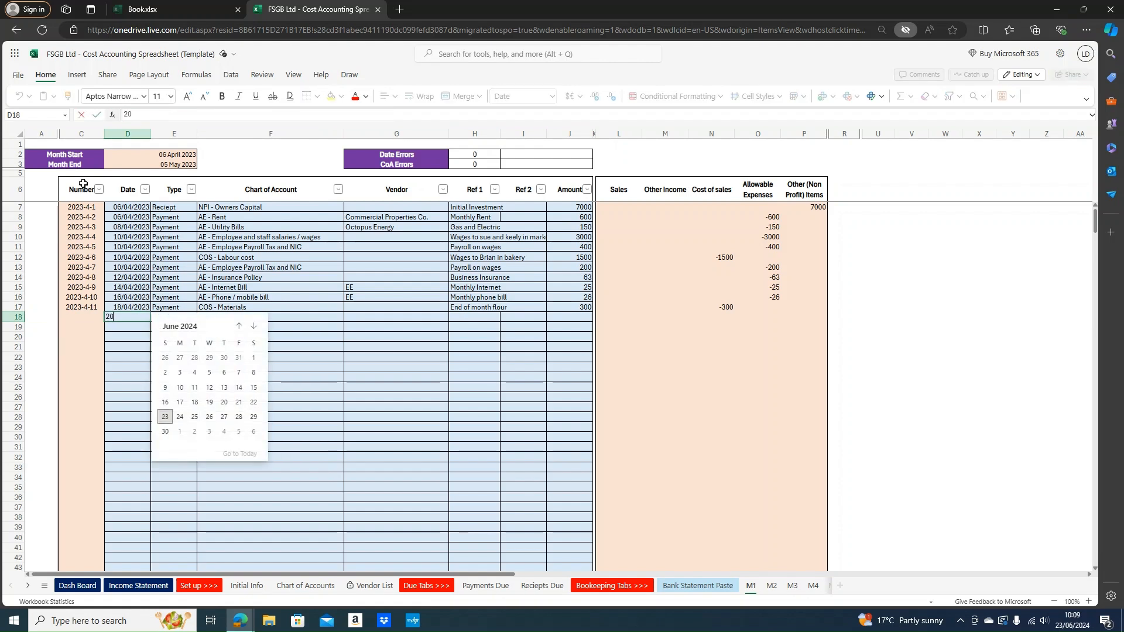
text(/05/2023)
key(Tab)
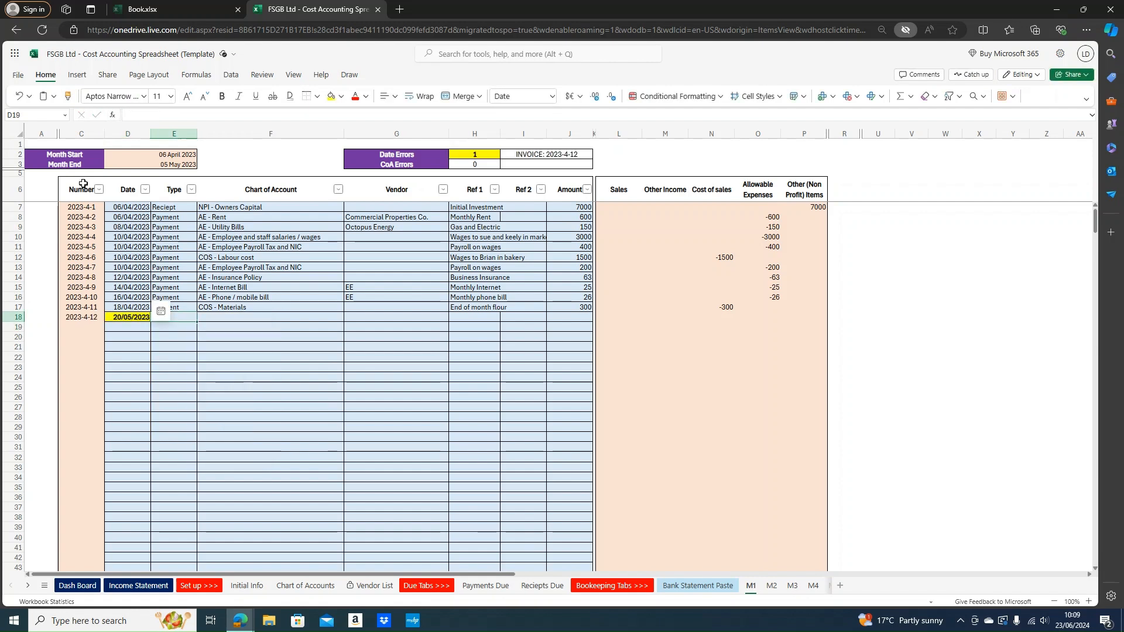
key(Left)
key(Left)
key(Right)
click(139, 316)
drag(498, 156, 530, 155)
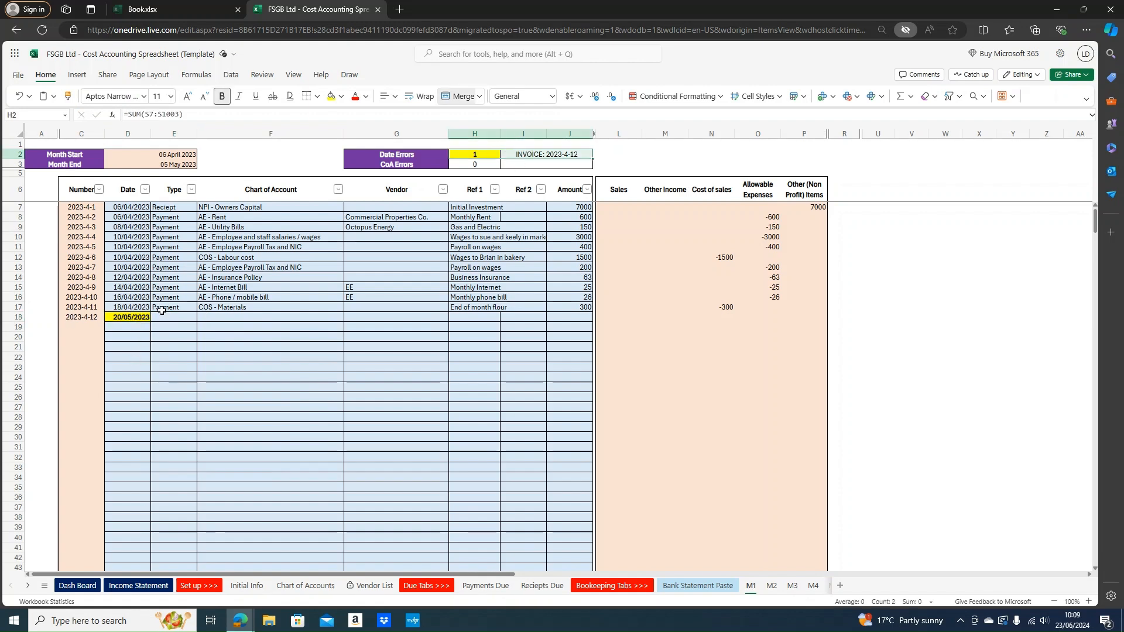
click(120, 319)
click(137, 114)
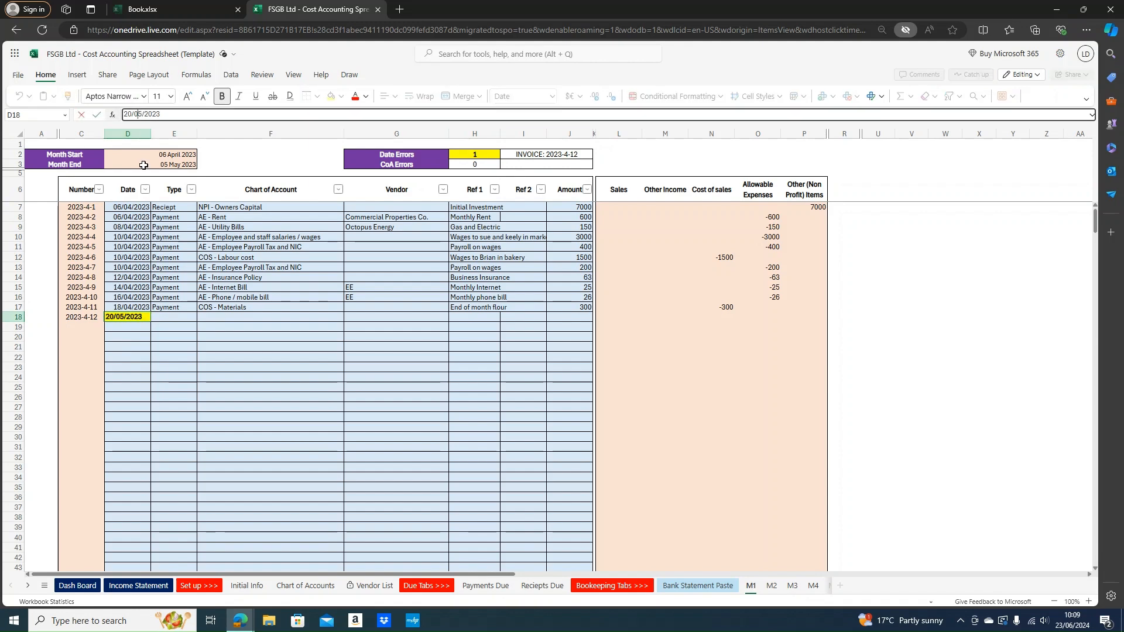
key(Delete)
text(4)
key(ctrl+Return)
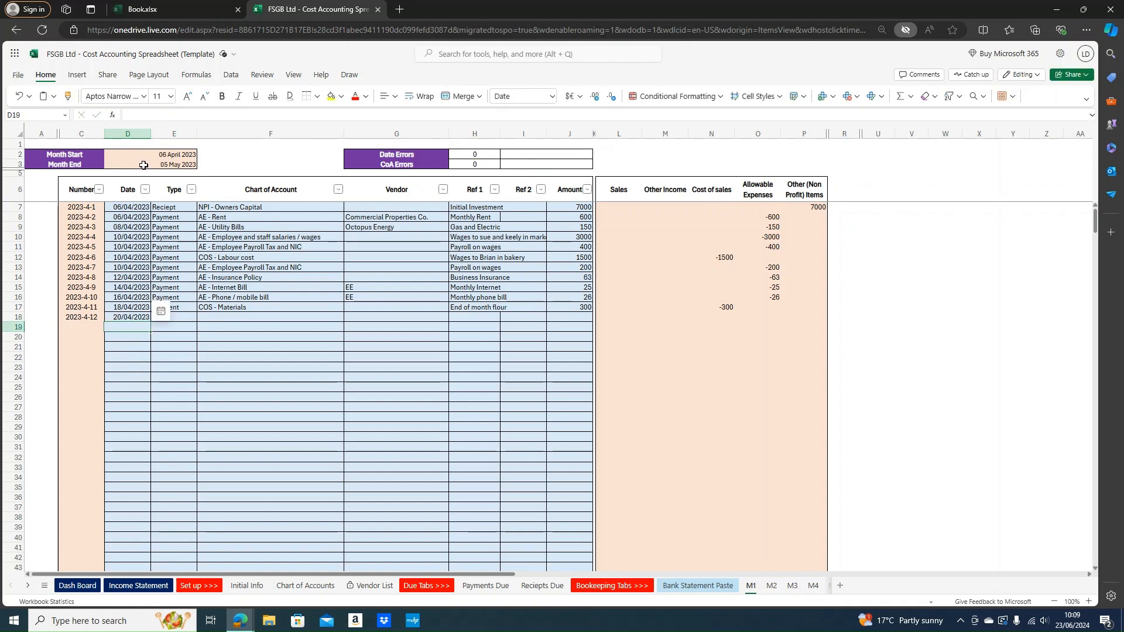
Fill row 18 with Payment, COS - Materials, 'End of month eggs' and 300
key(Tab)
text(Payment)
key(ctrl+Return)
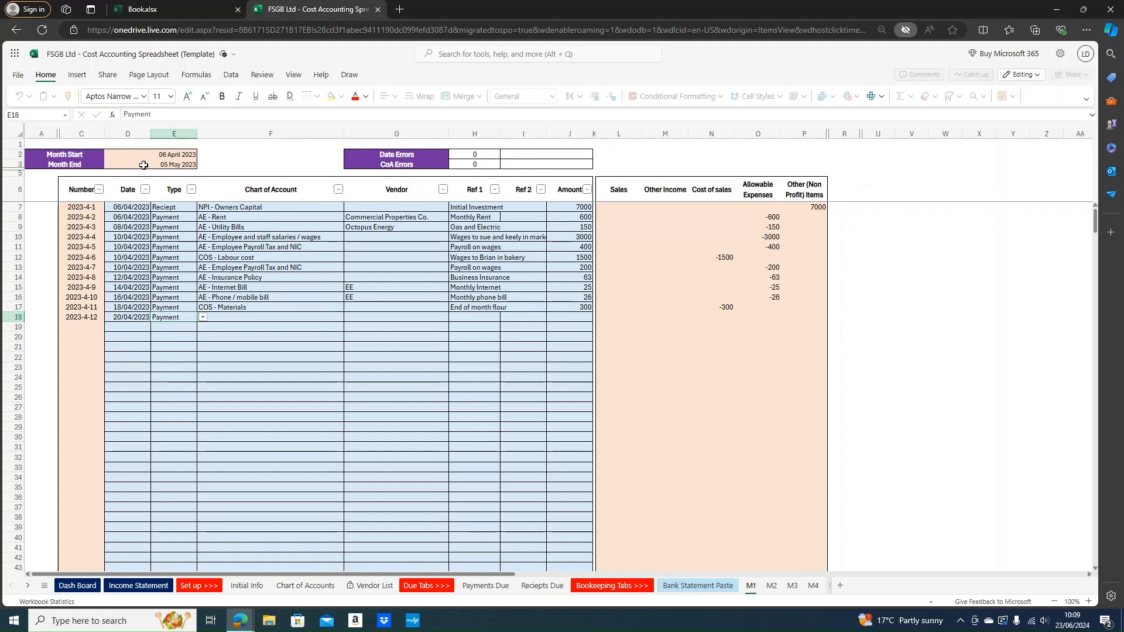
key(Tab)
text(material)
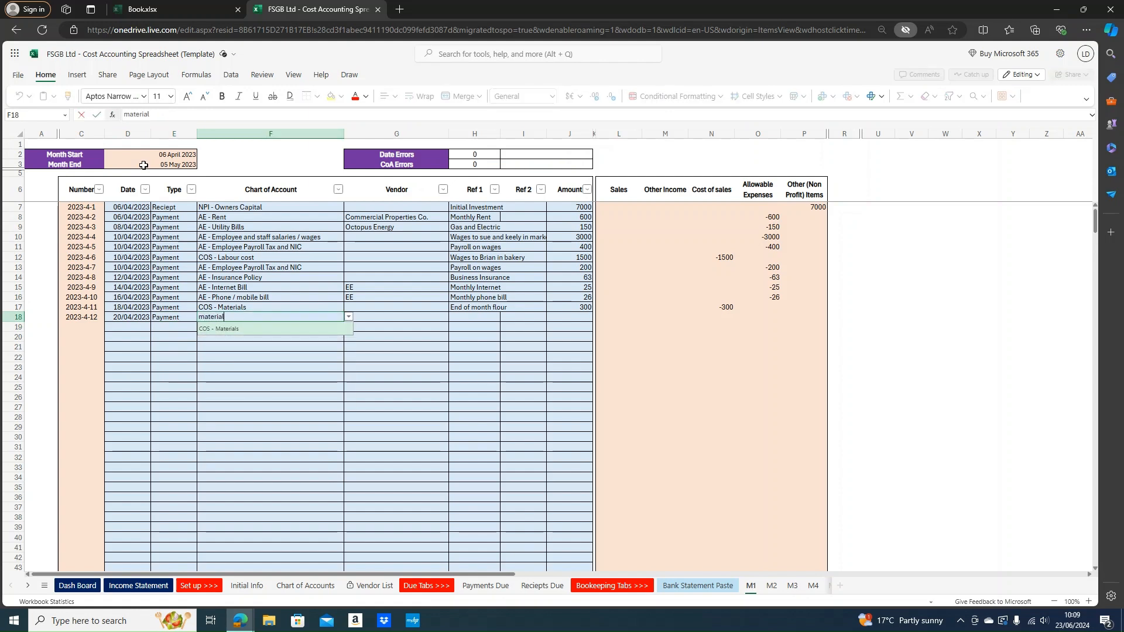
key(Return)
key(Right)
key(Up)
key(Down)
key(Right)
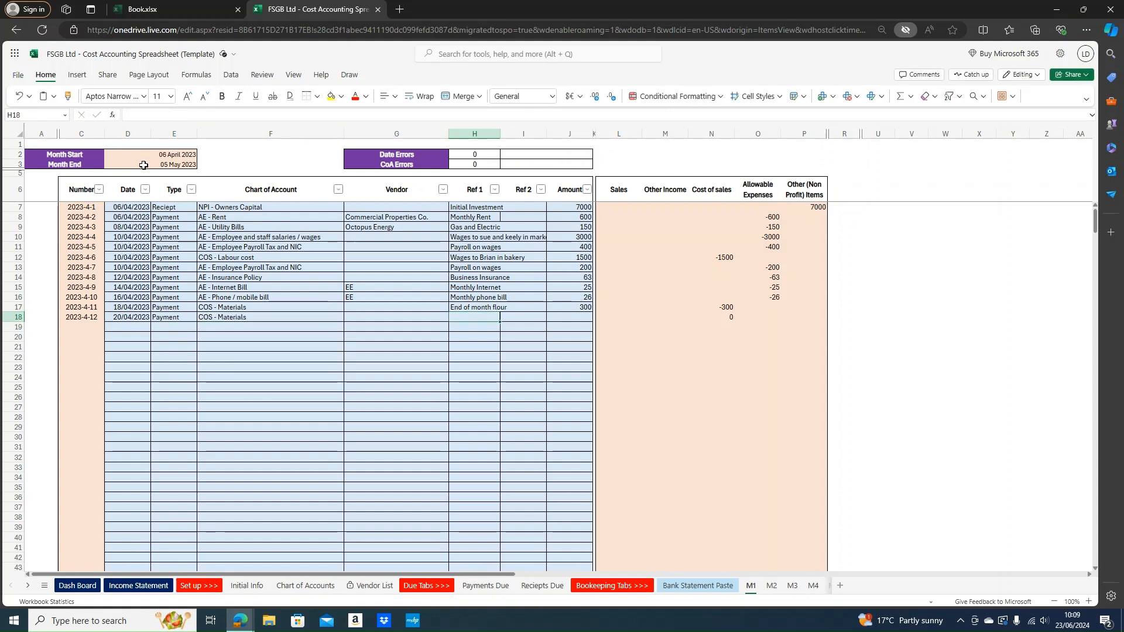
text(End of m)
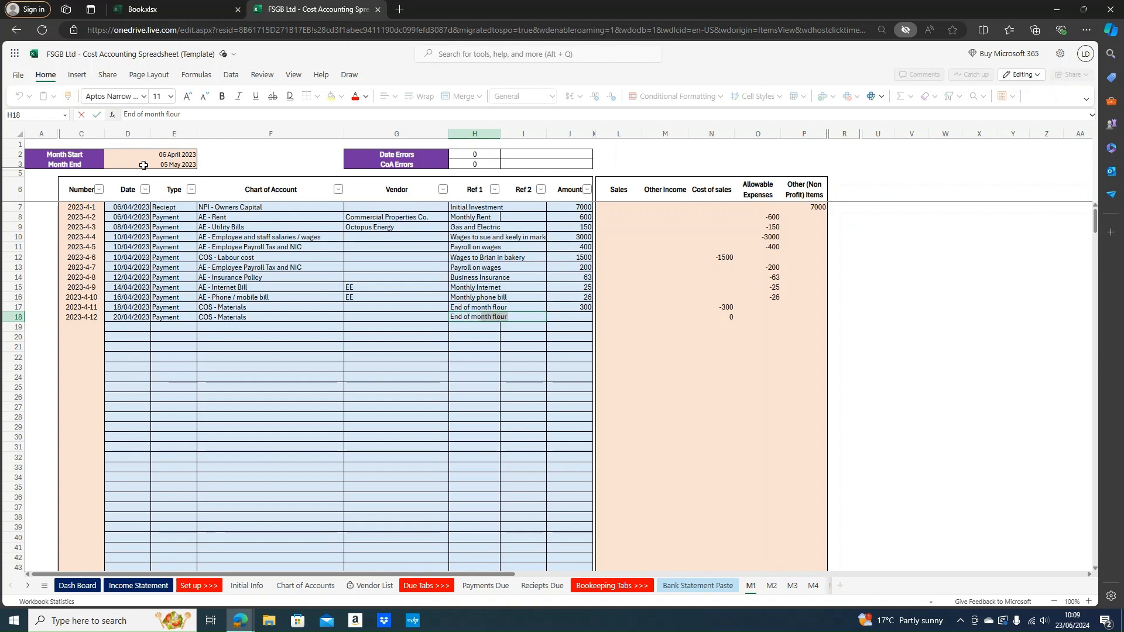
text(onth eggs)
key(Tab)
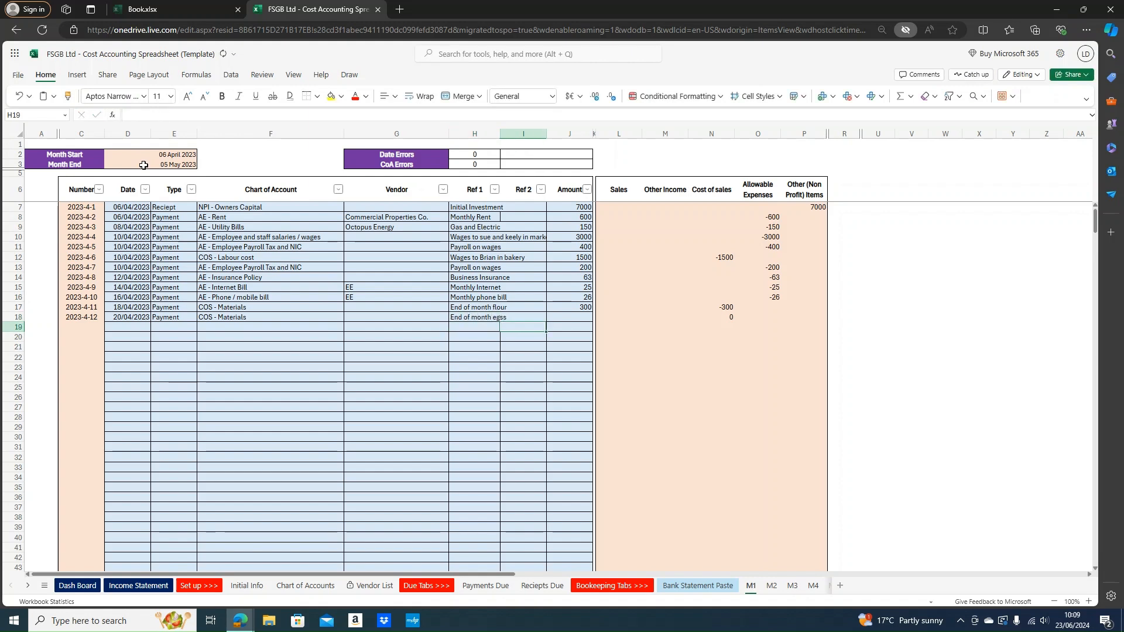
key(Tab)
text(300)
key(Return)
key(Tab)
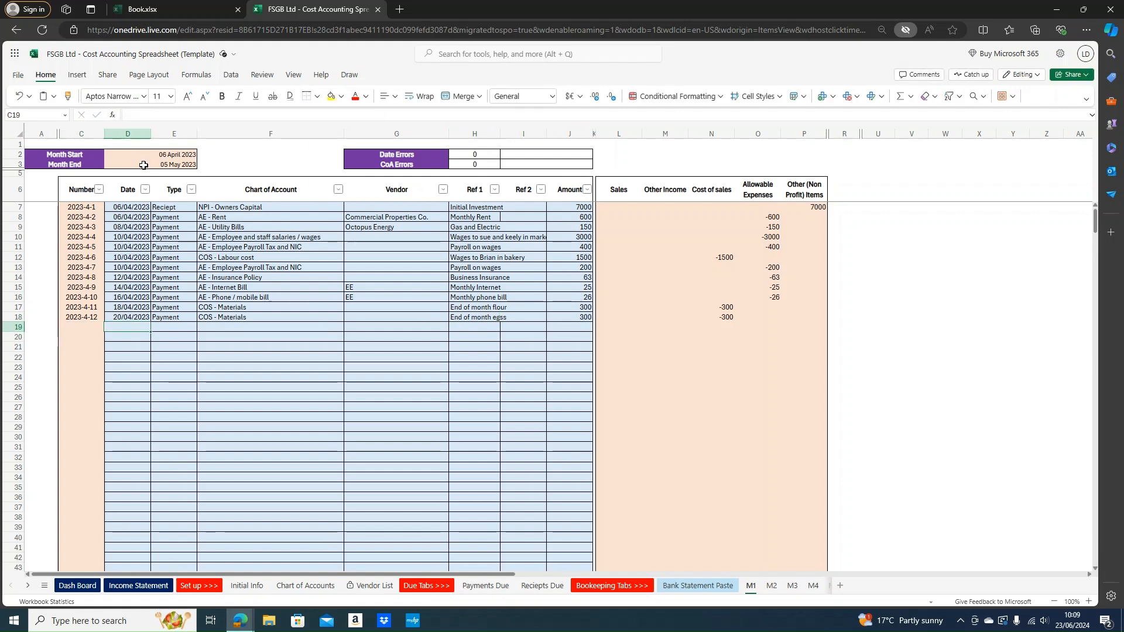
Fill row 19 with 22/04/2023, Payment, COS - Materials, 'Eng of month Butter' and 520
text(22)
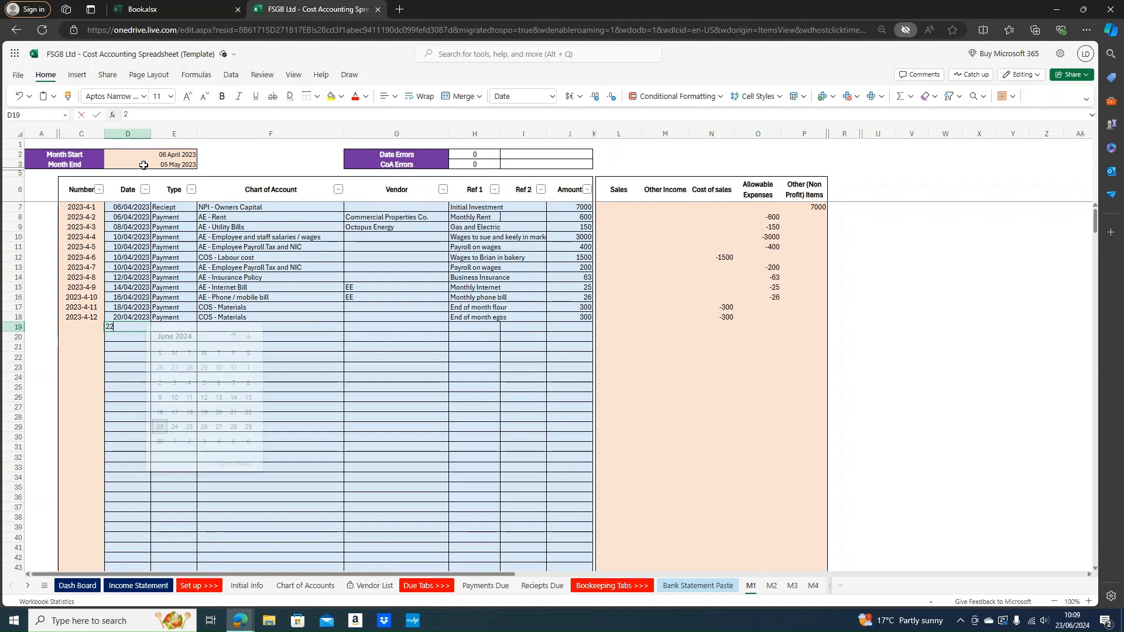
text(/04/202)
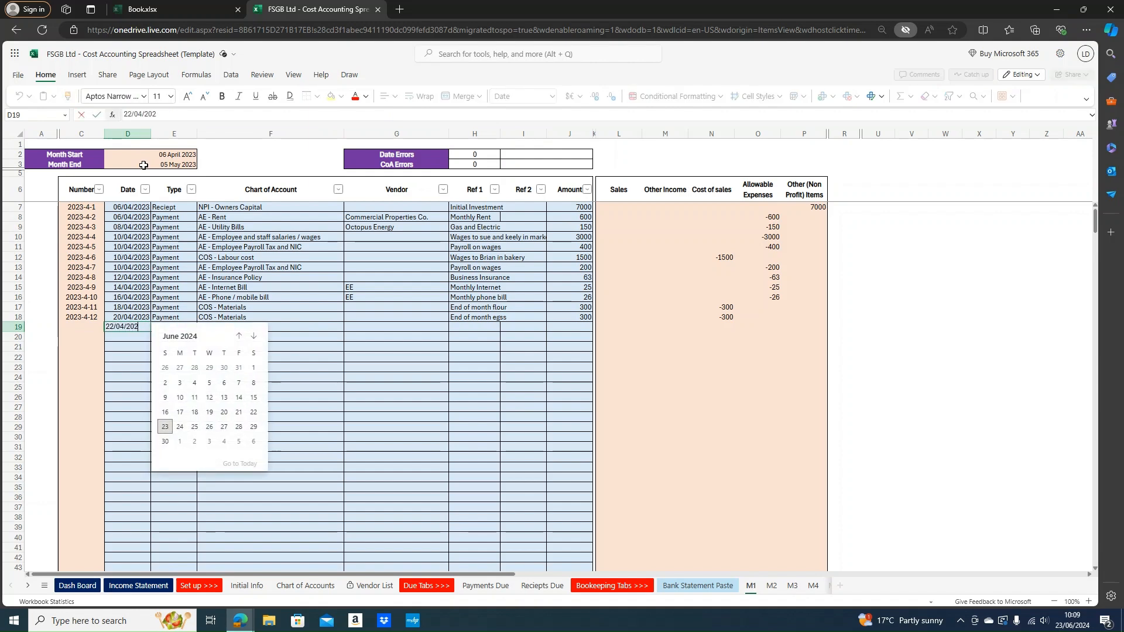
text(3)
key(Tab)
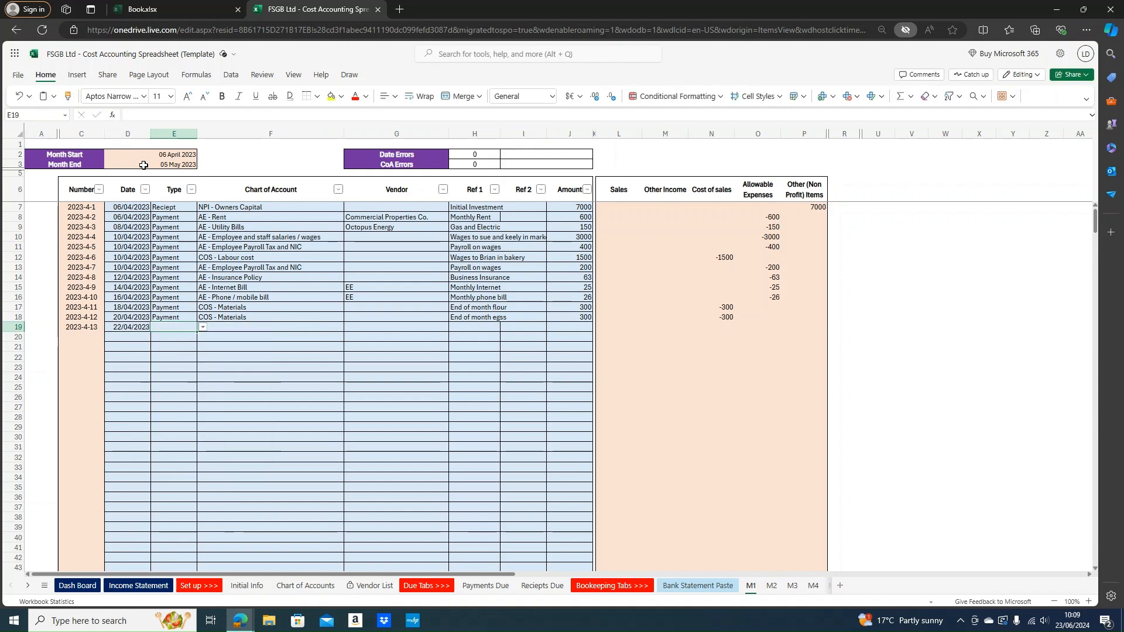
text(Payment)
key(Tab)
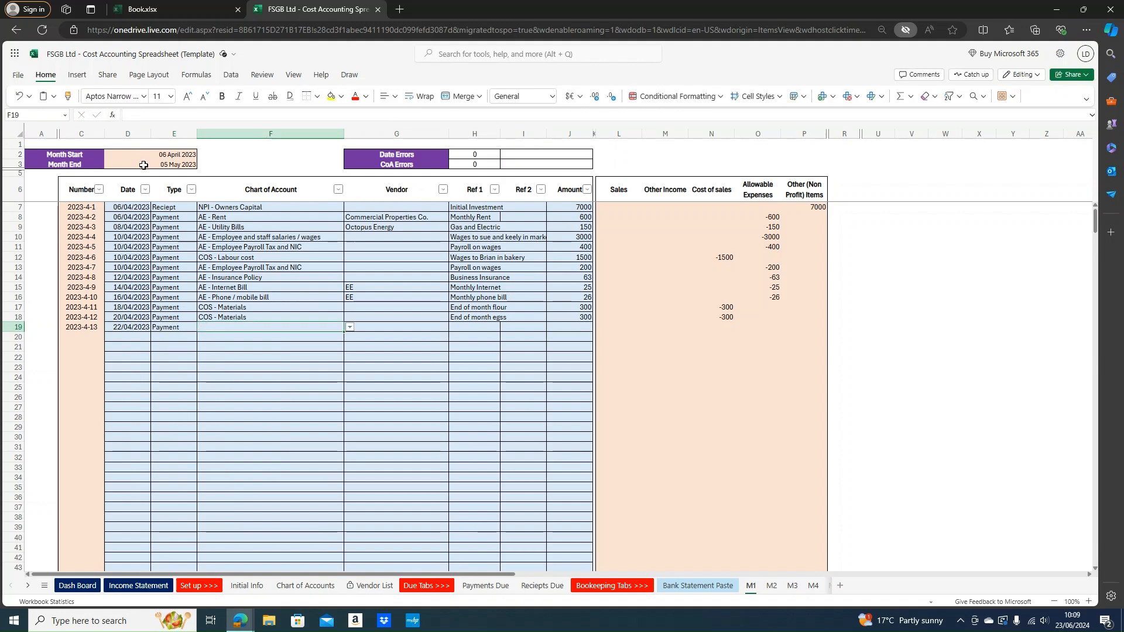
text(COS - Materials)
key(Tab)
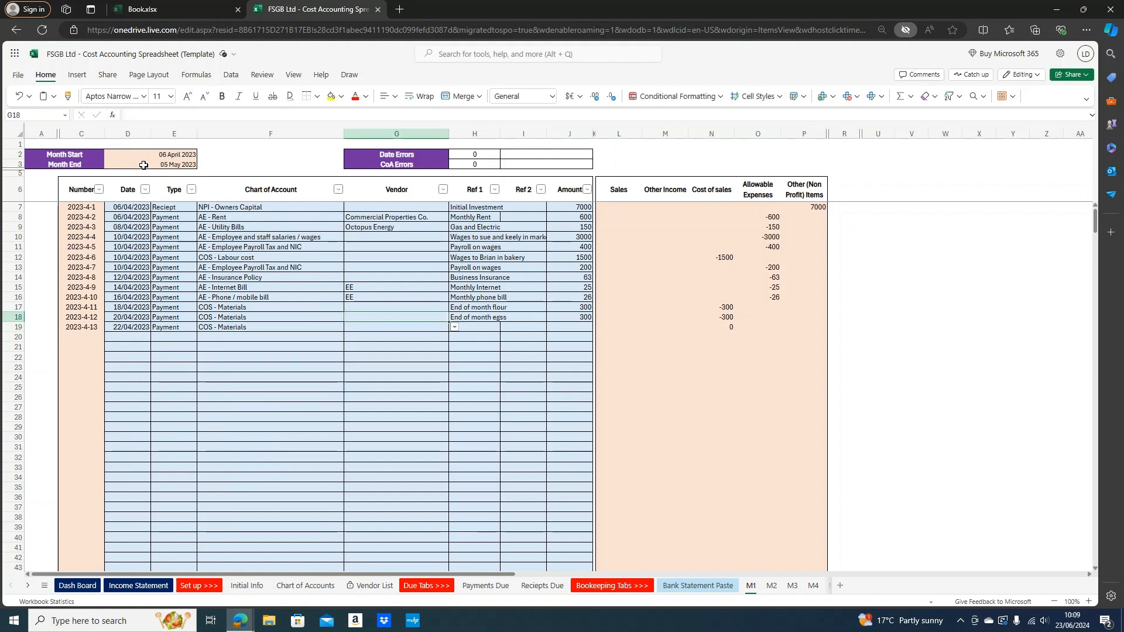
key(Tab)
text(Eng)
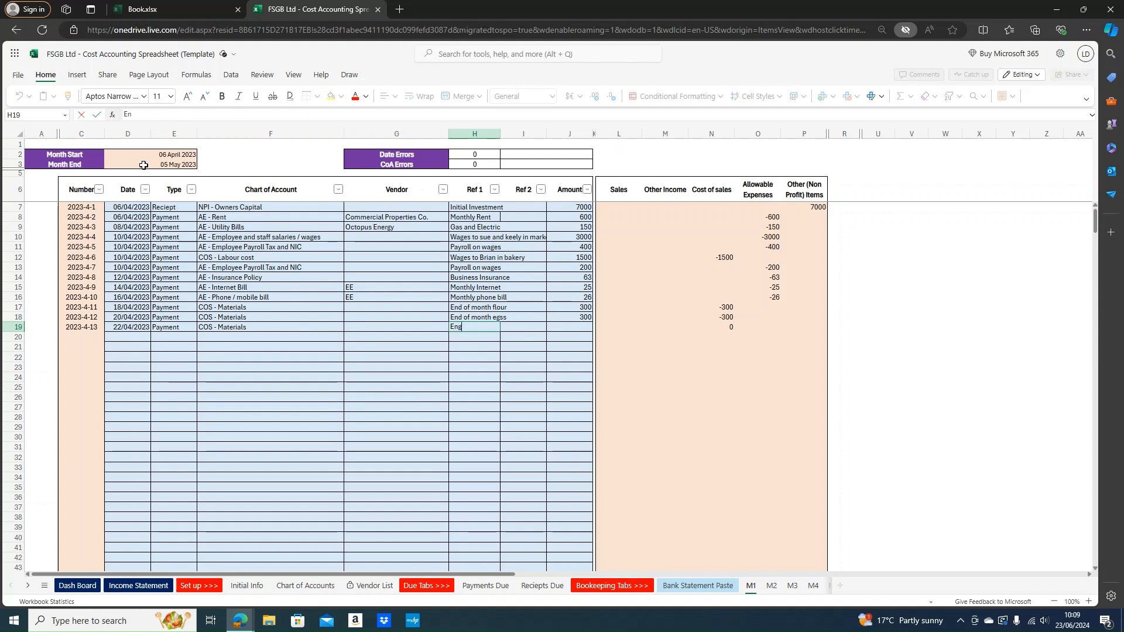
text( of month Bu)
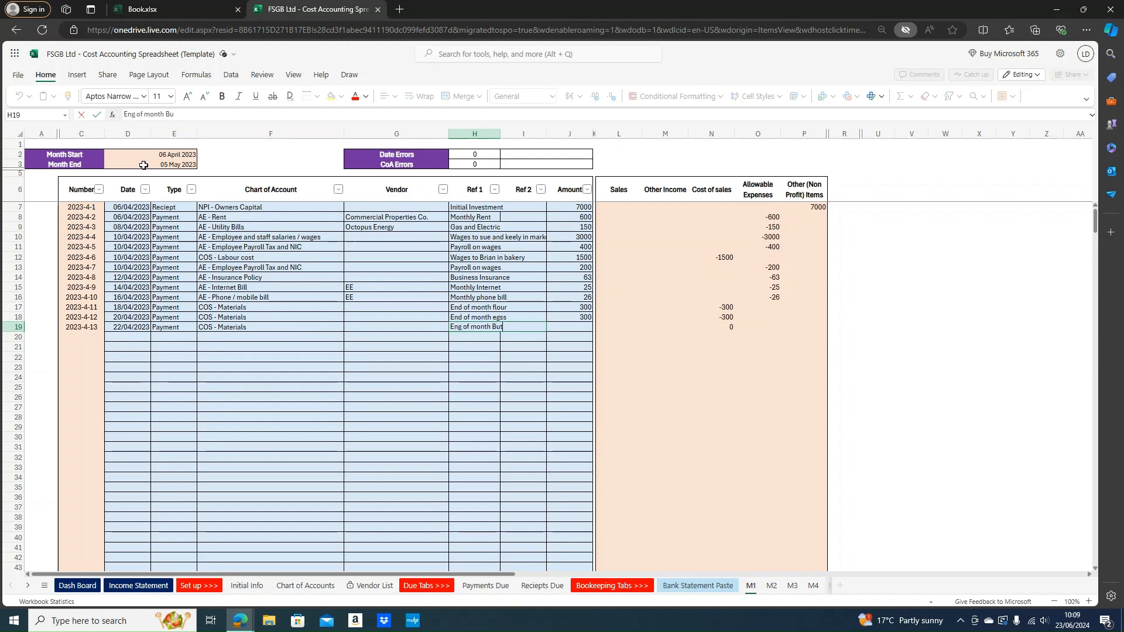
text(tter)
key(Tab)
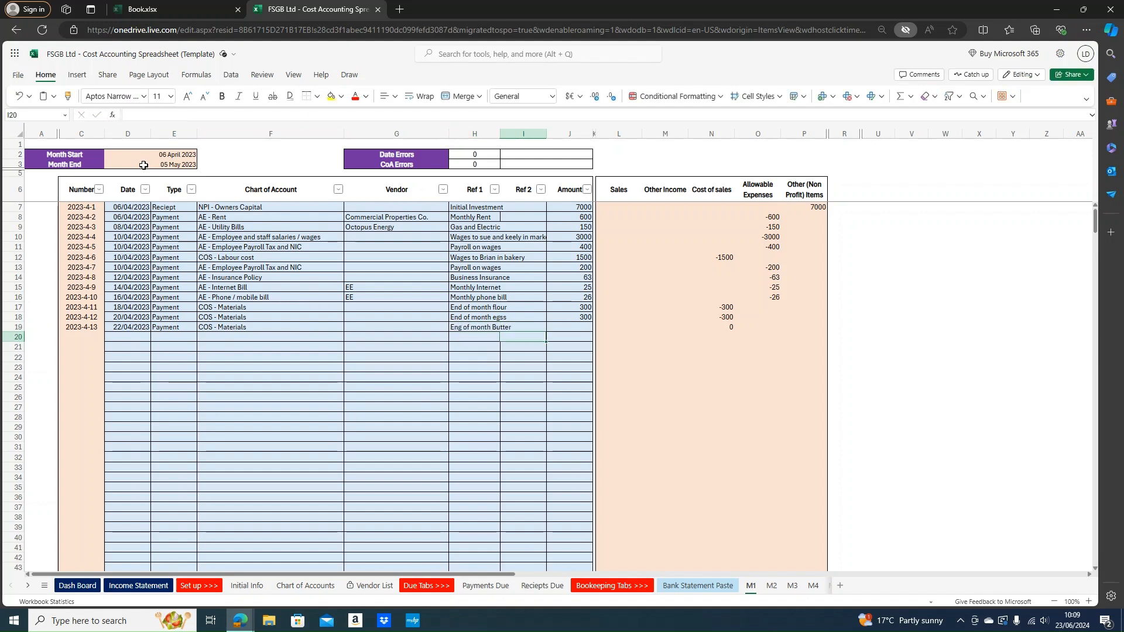
key(Tab)
text(5)
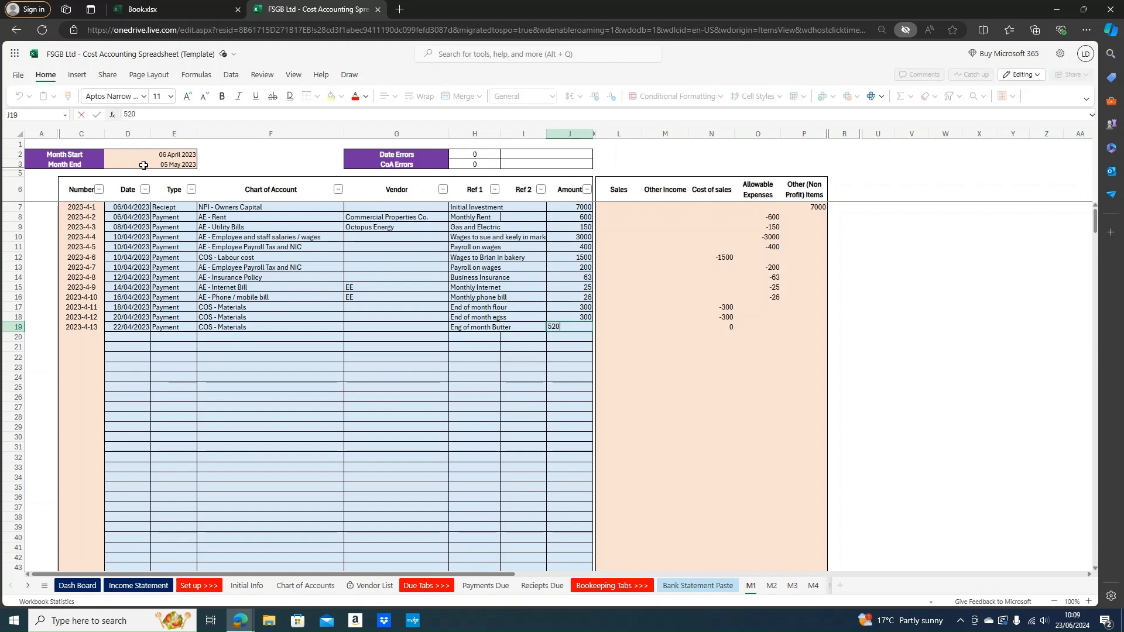
text(20)
key(Return)
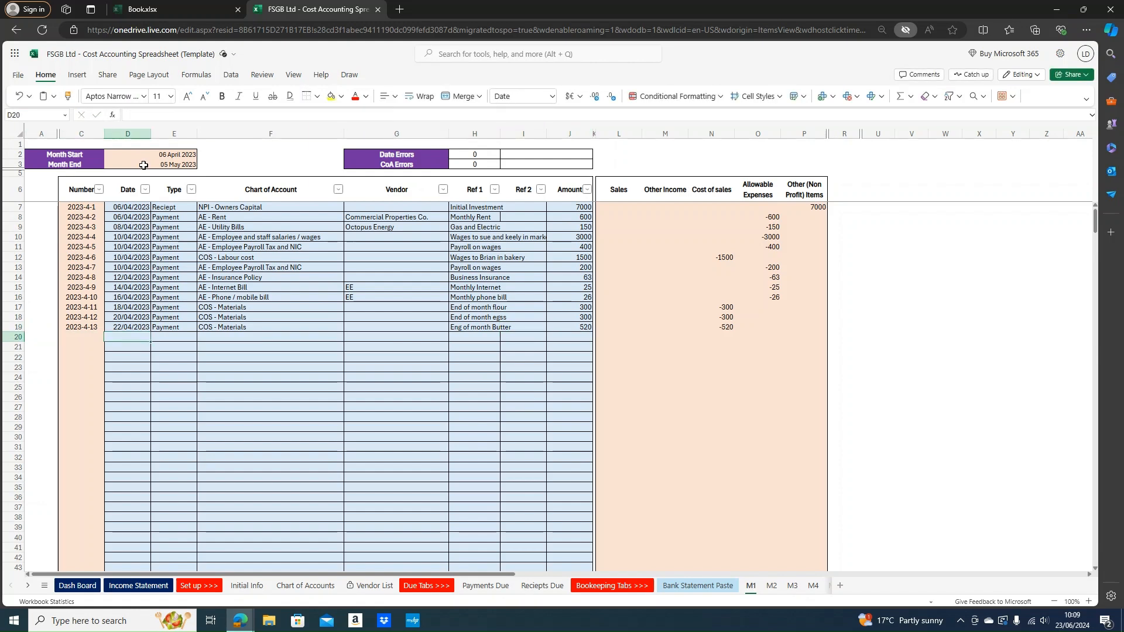
text(24/04/2023)
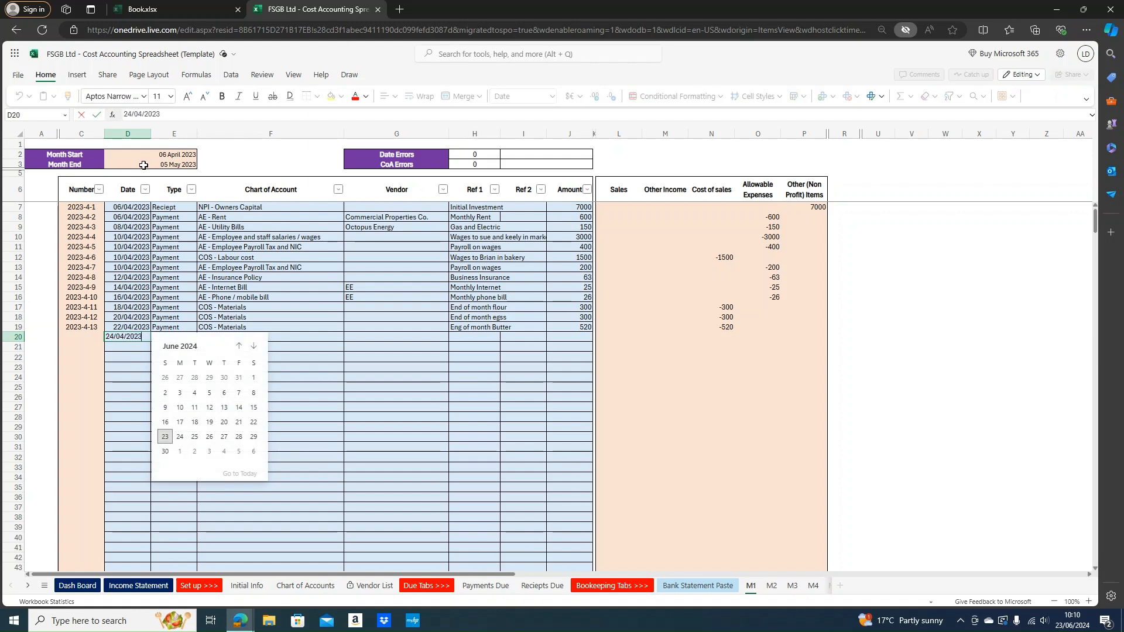
Start row 20 as a 24/04/2023 Reciept booked to Sales - Sales
key(Return)
key(Right)
key(Up)
text(Reciept)
key(Return)
key(Right)
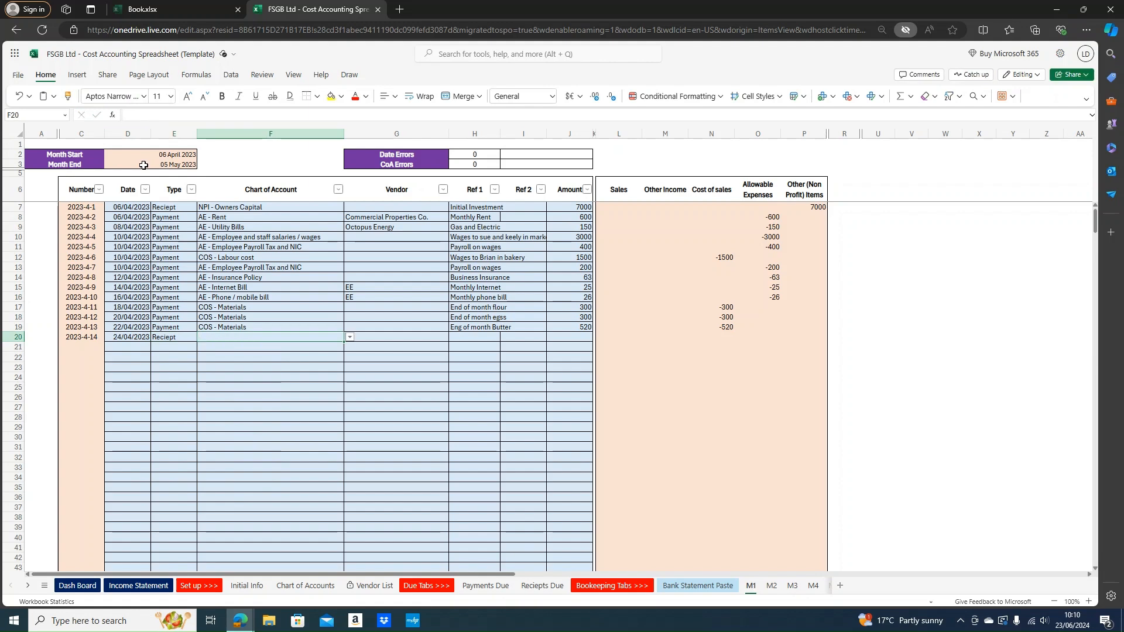
text(Bak)
key(BackSpace)
key(BackSpace)
key(BackSpace)
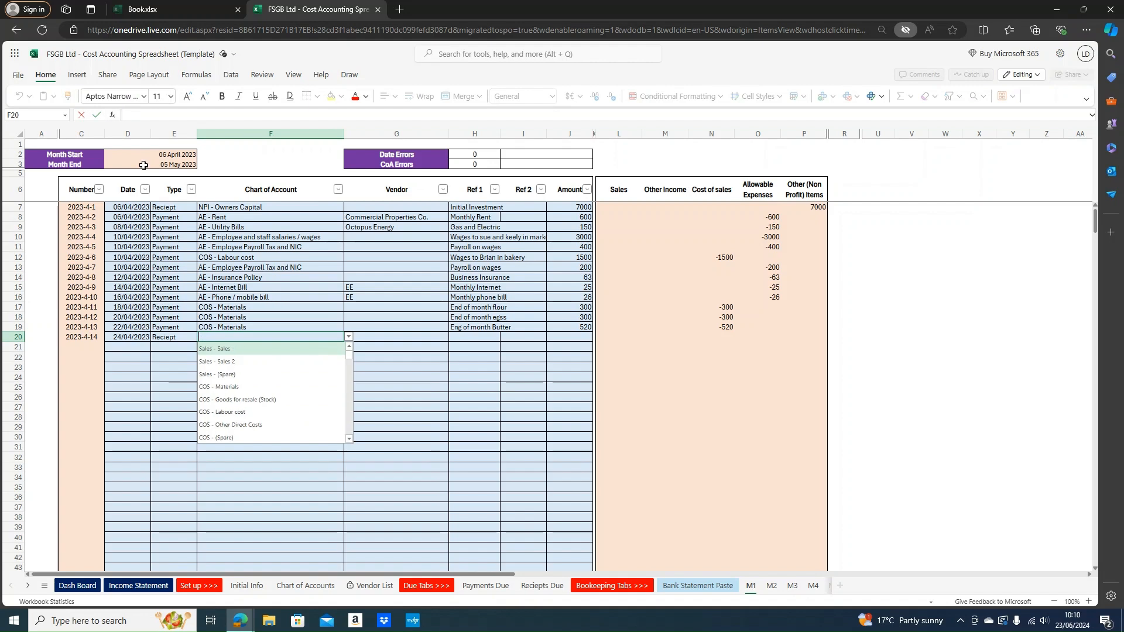
text(Sa)
key(Return)
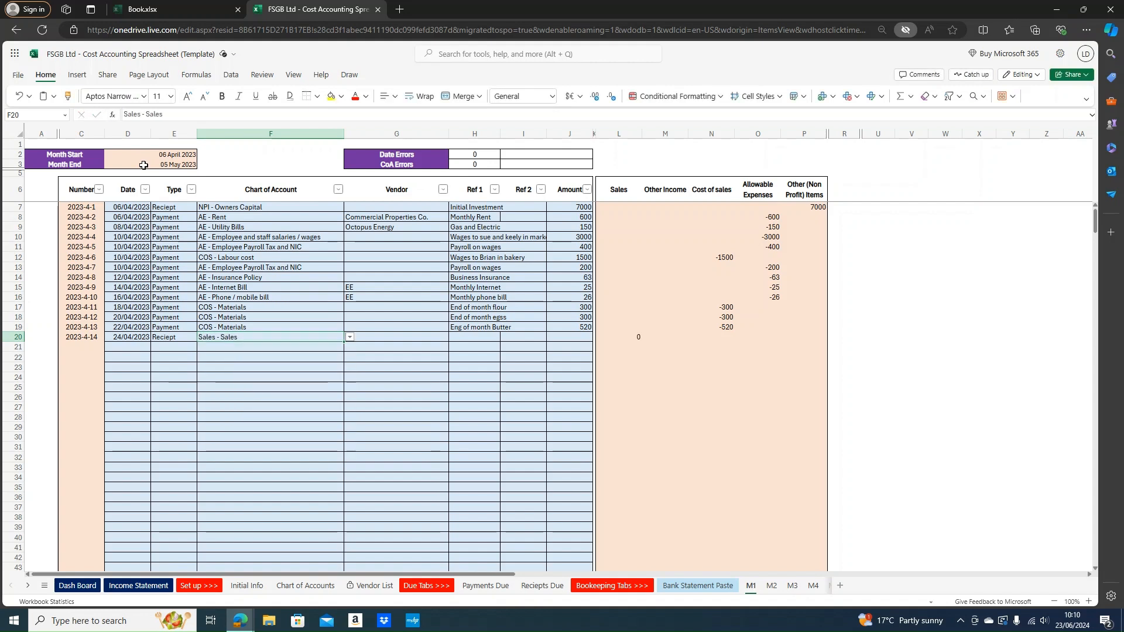
click(290, 585)
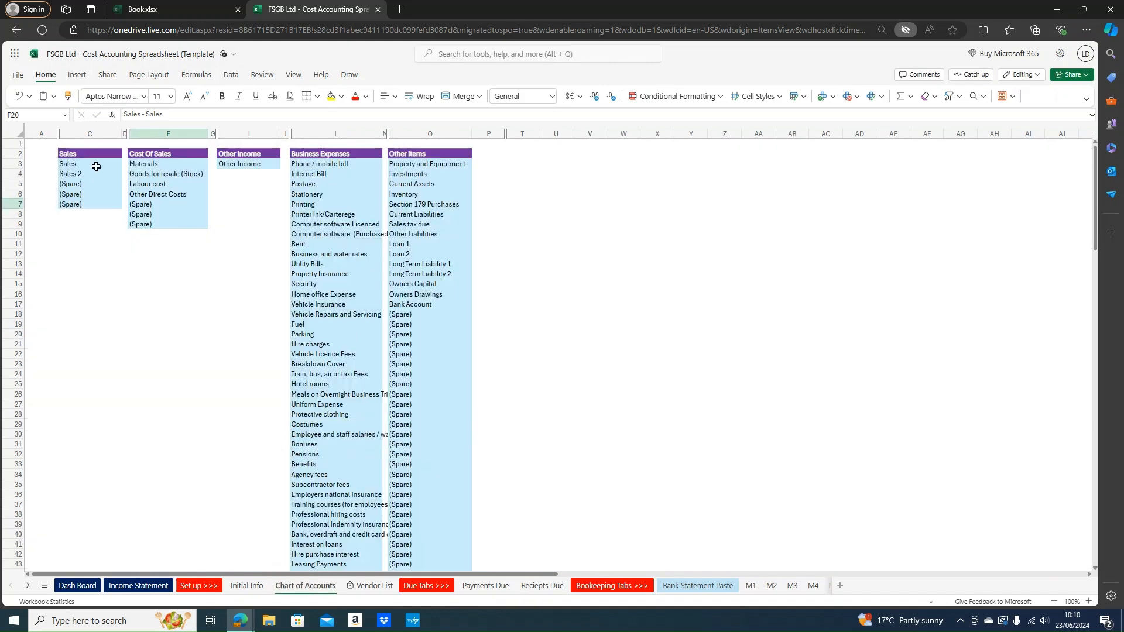
Rename the spare Sales account in C5 to 'Bakery sales'
click(87, 185)
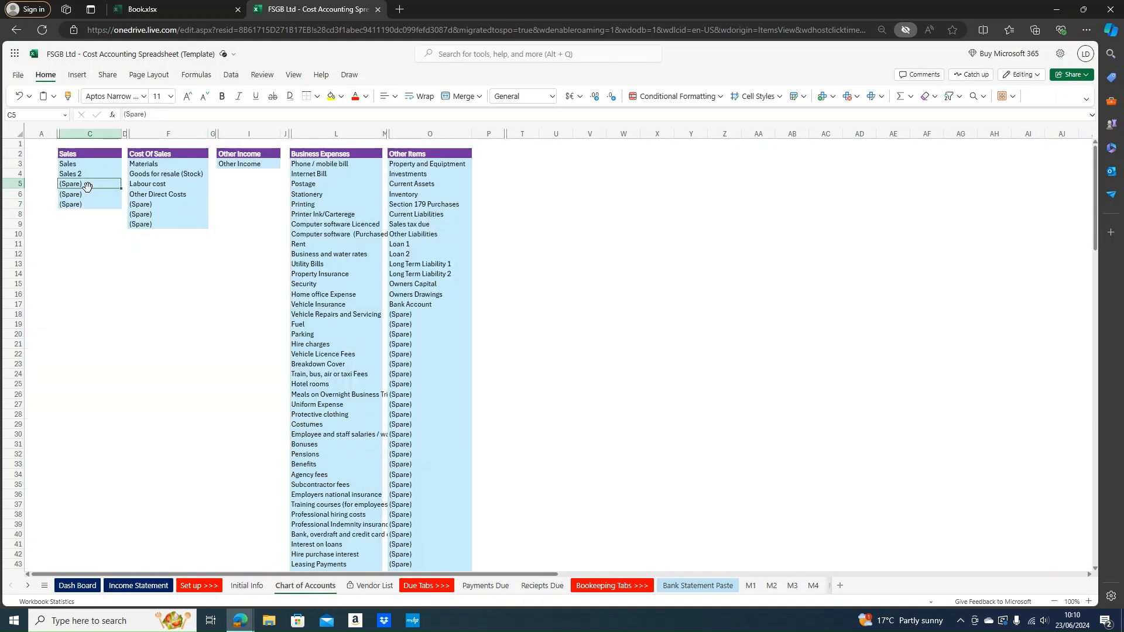
text(Bakery)
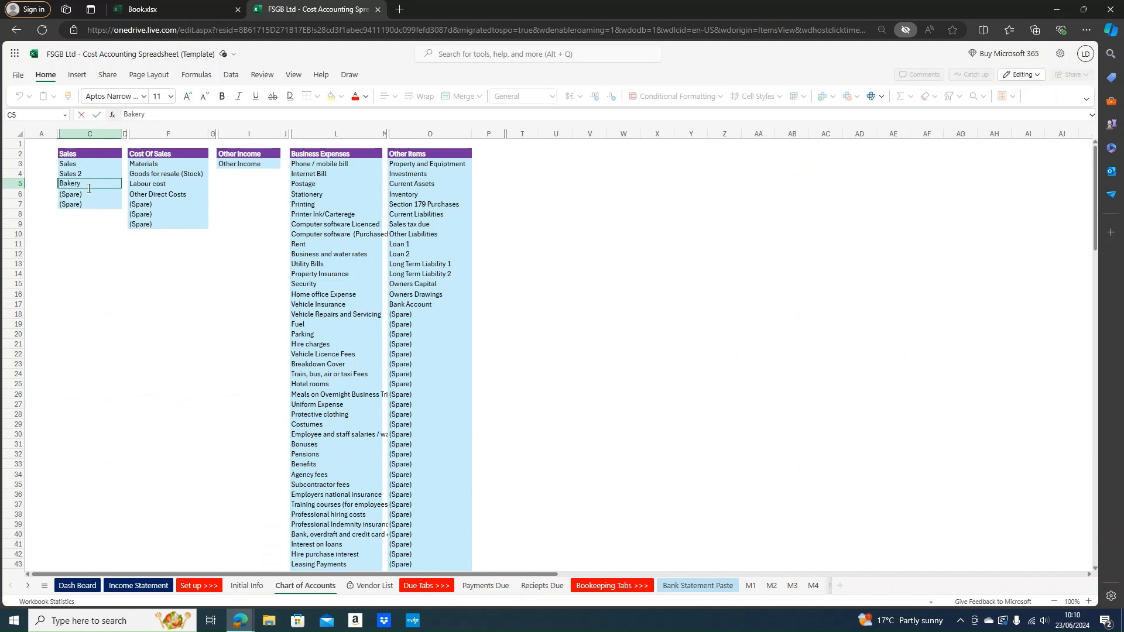
text( sales)
key(Return)
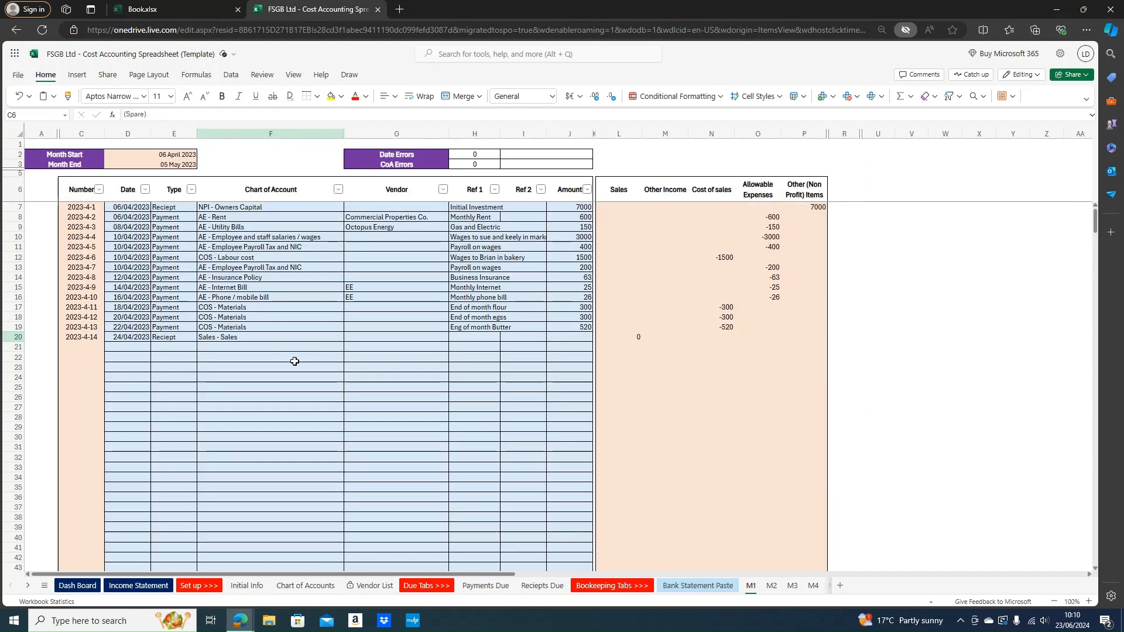
Book the row 20 receipt to Sales - Bakery sales with amount 9800
click(261, 345)
click(313, 335)
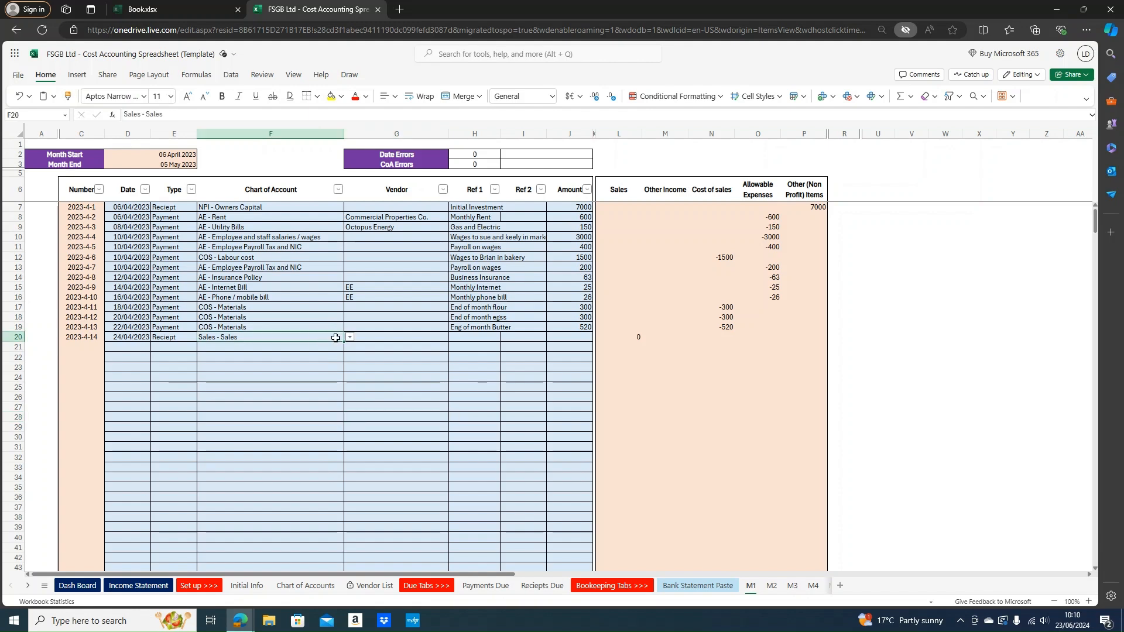
text(bak)
key(Return)
click(467, 333)
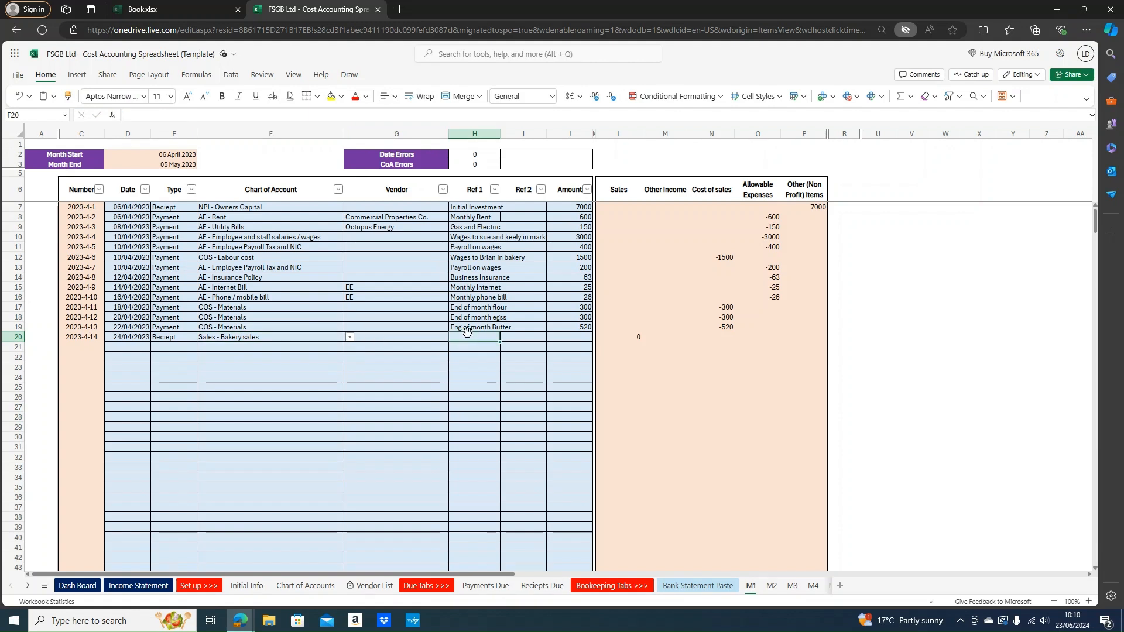
click(571, 334)
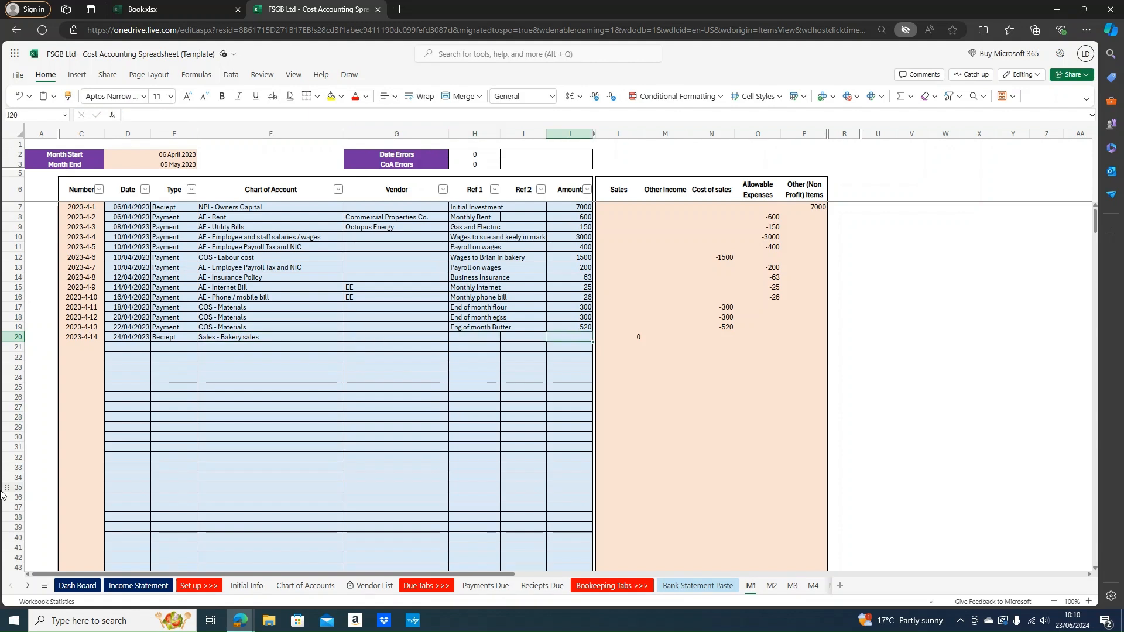
text(90)
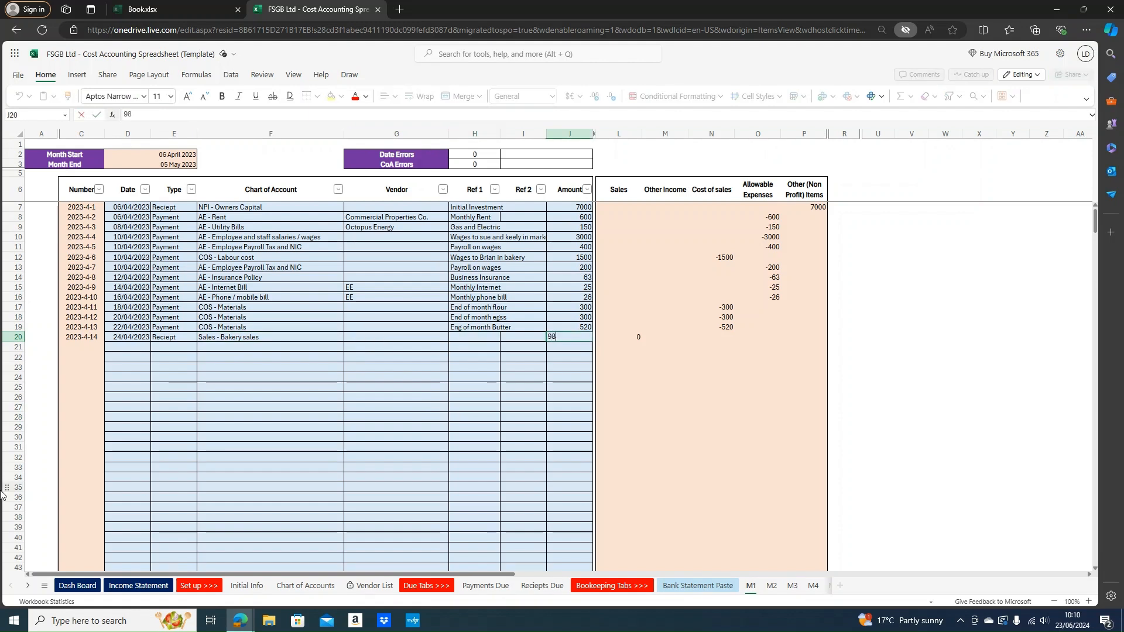
key(Return)
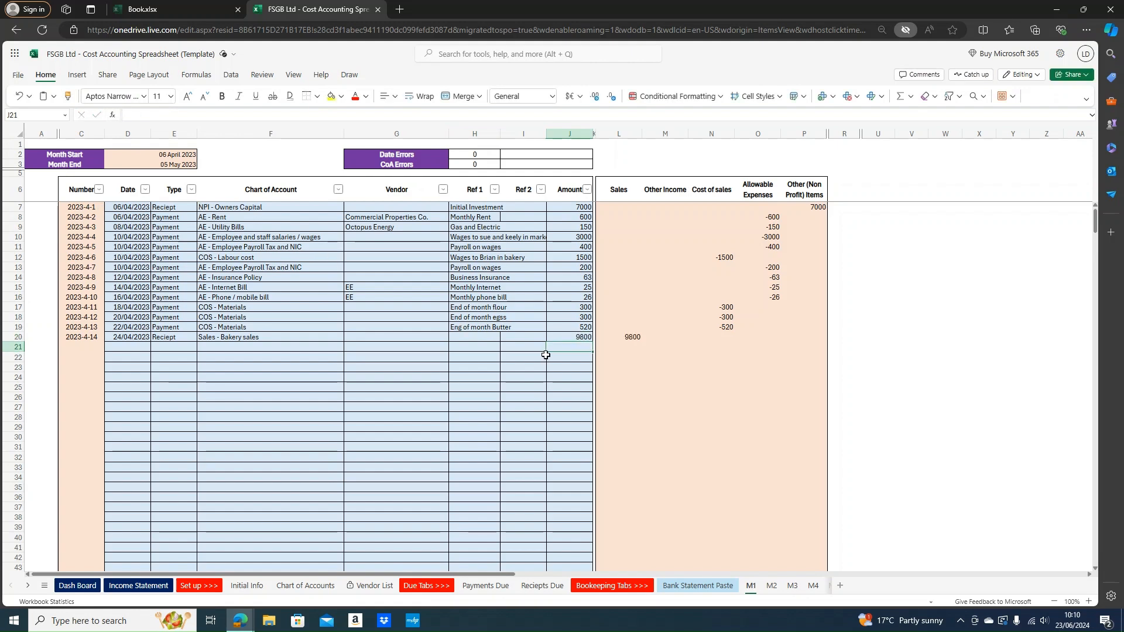
Enter Ref 1 'Count of sales to date' for row 20, fixing the typo and capitalisation
click(484, 327)
click(484, 337)
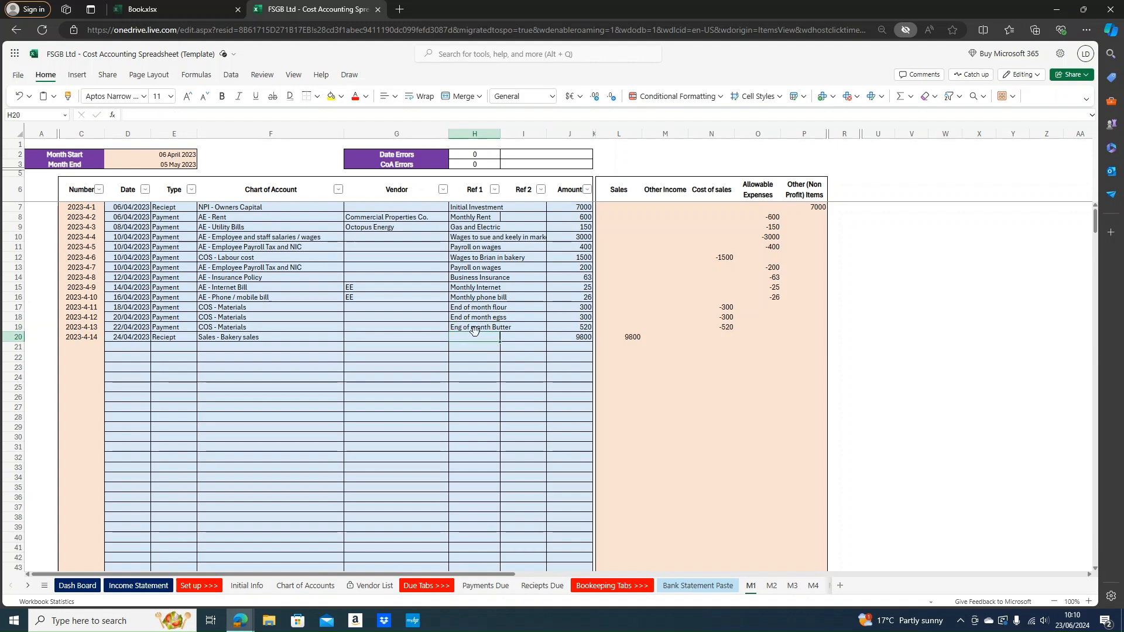
text(cou)
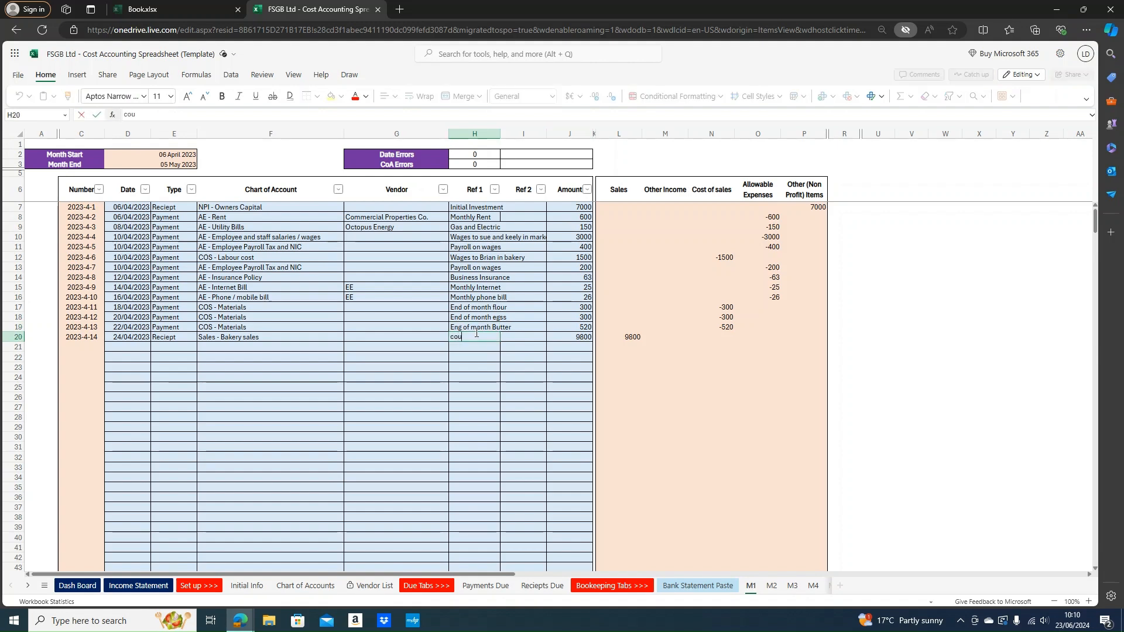
text(nt of sales o date)
key(Return)
click(483, 336)
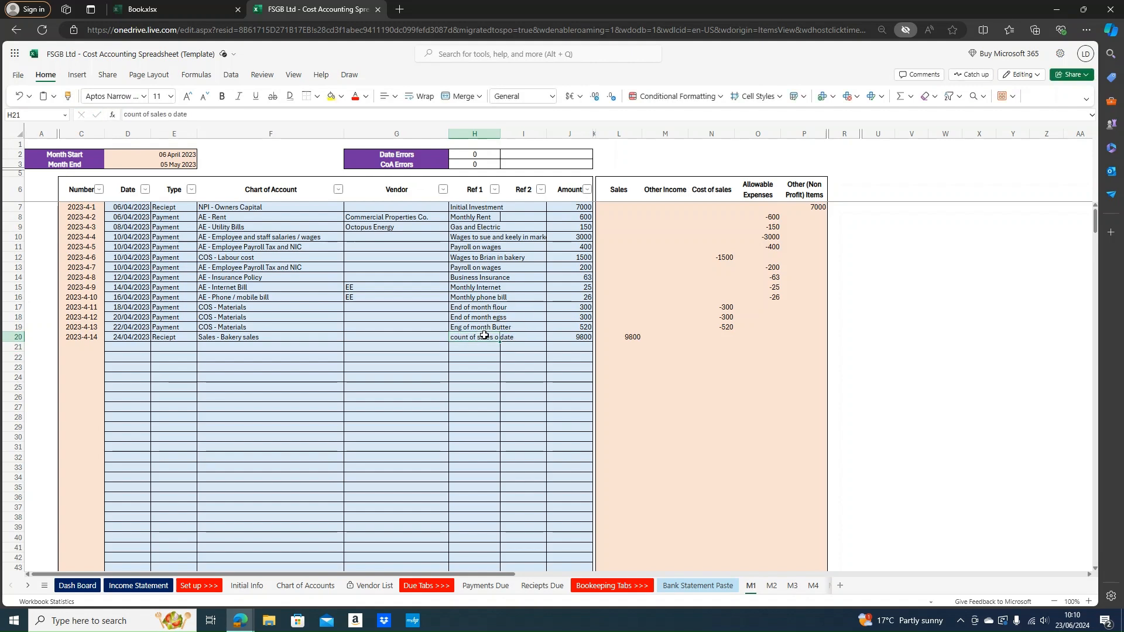
click(170, 114)
text(t)
key(Return)
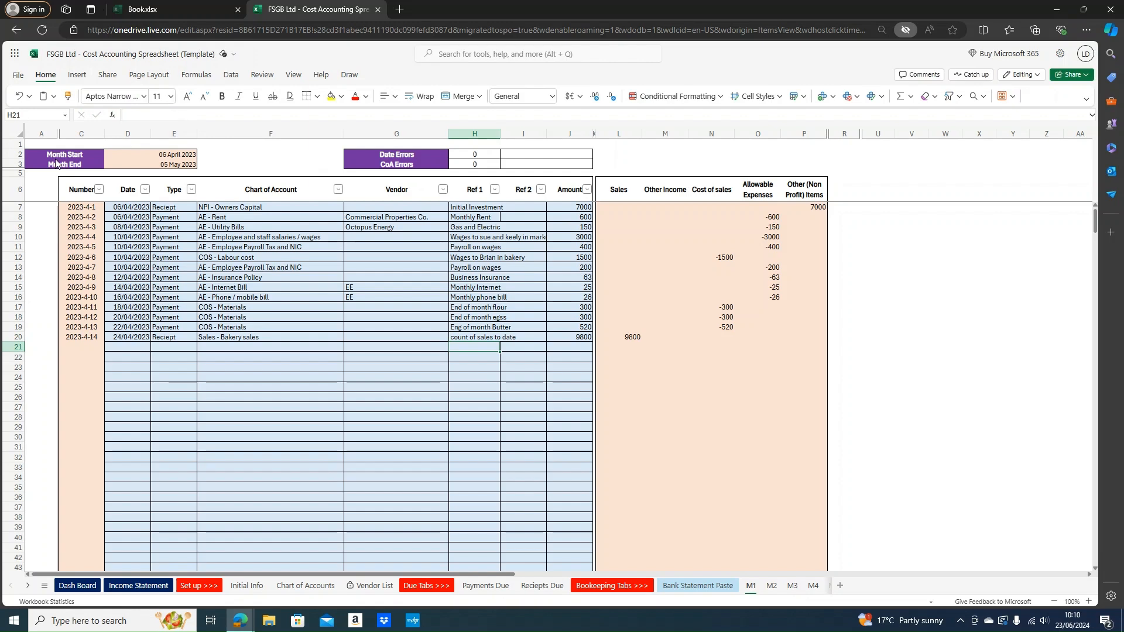
click(483, 337)
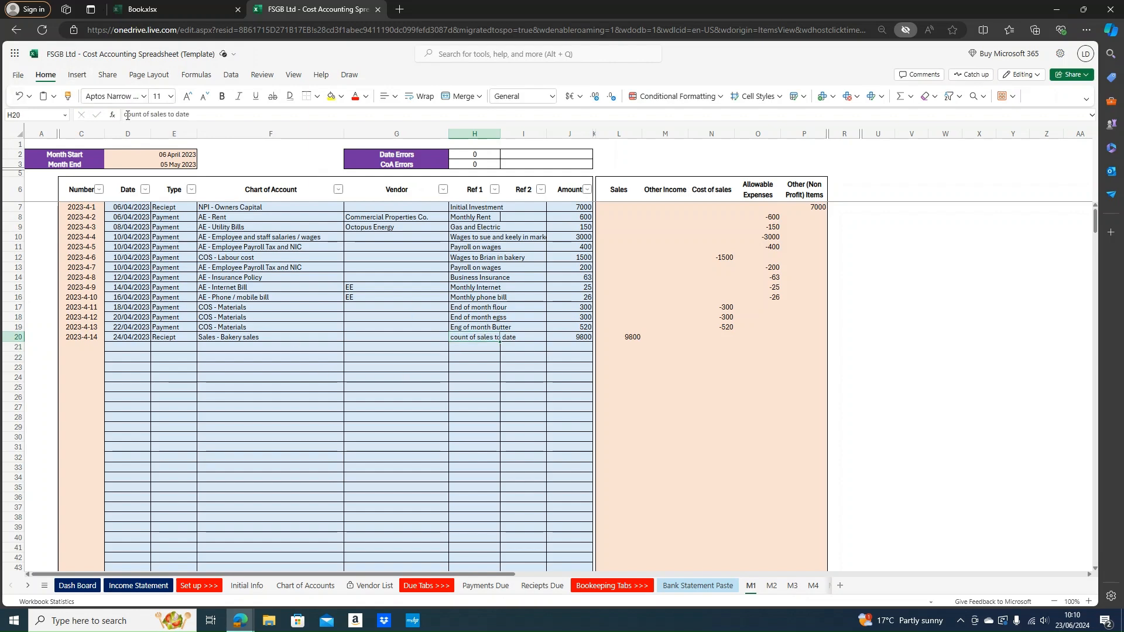
click(127, 115)
key(BackSpace)
text(C)
key(shift+Return)
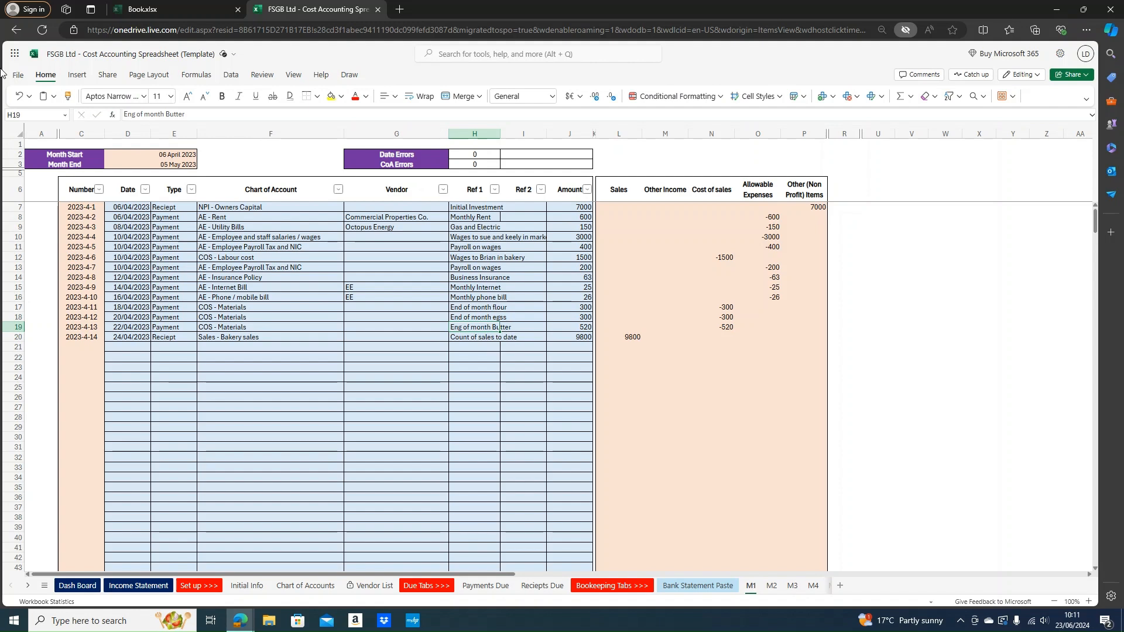
Select the Date and CoA Errors values, view the Bank Statement Paste sheet, then move to the Book.xlsx workbook
drag(433, 155, 579, 163)
click(529, 226)
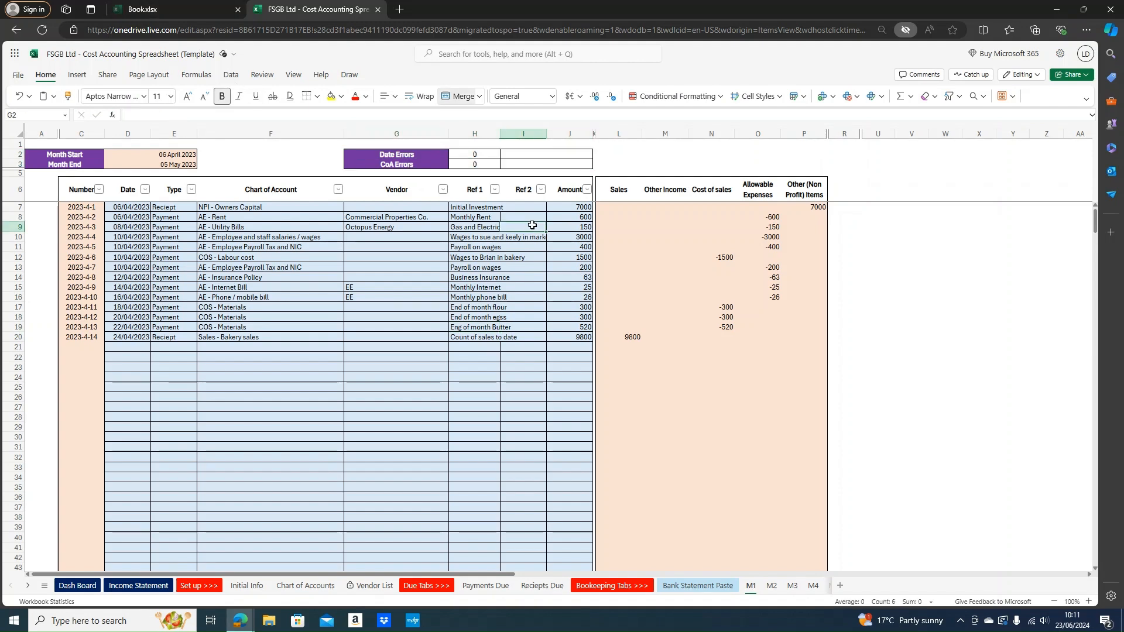
drag(460, 150, 511, 161)
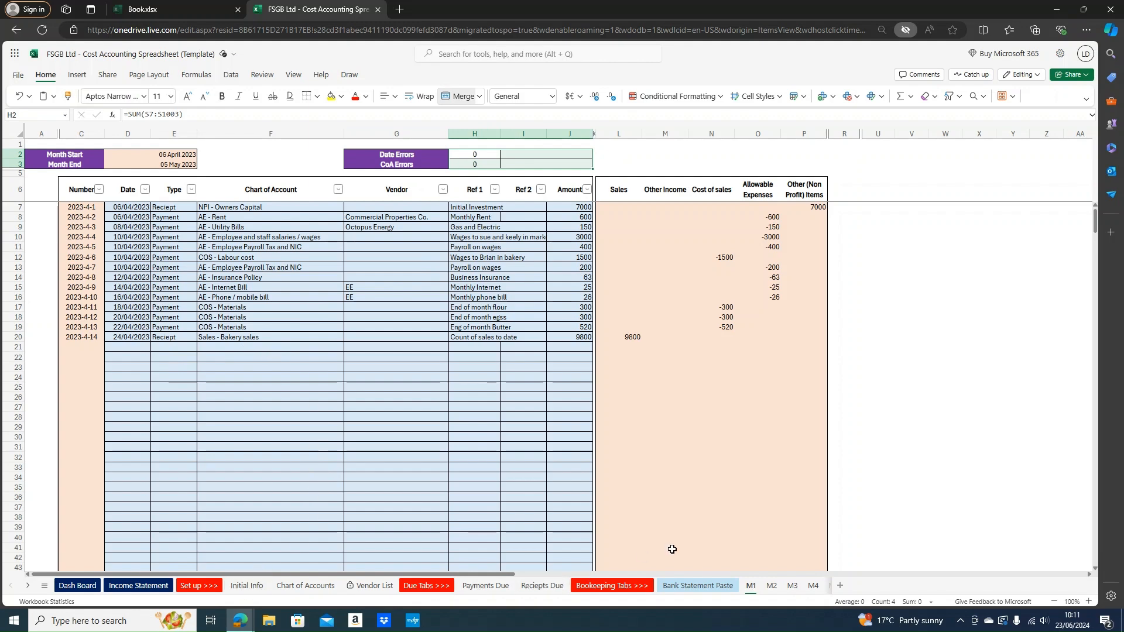
click(683, 585)
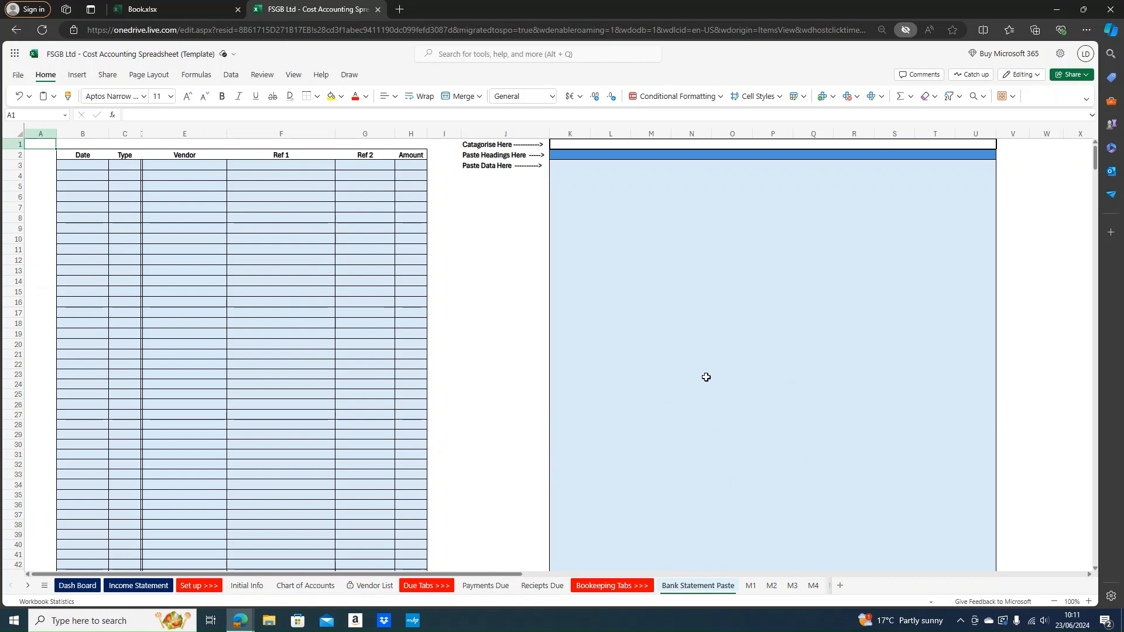
click(167, 3)
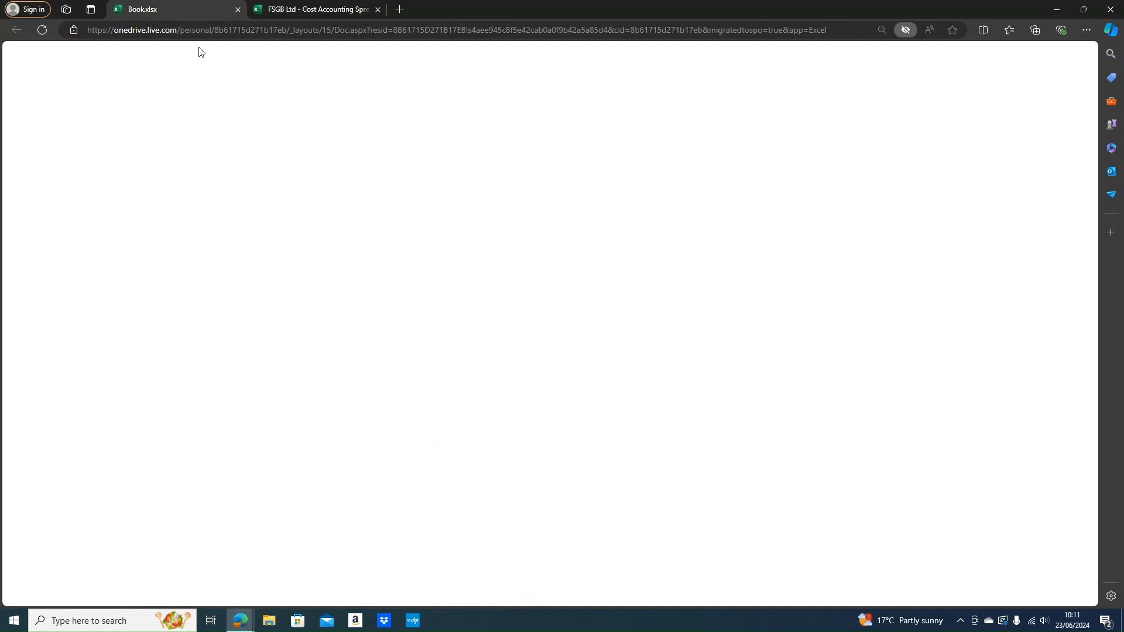
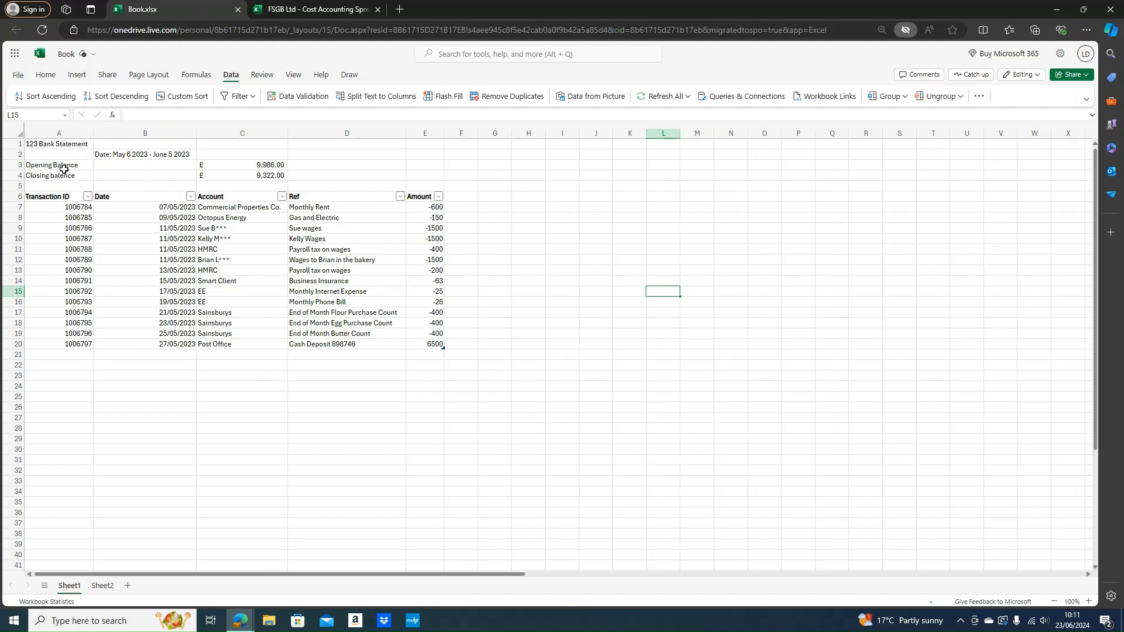
Check the bank statement's opening and closing balances and date range against the M2 month start date
drag(61, 166, 267, 166)
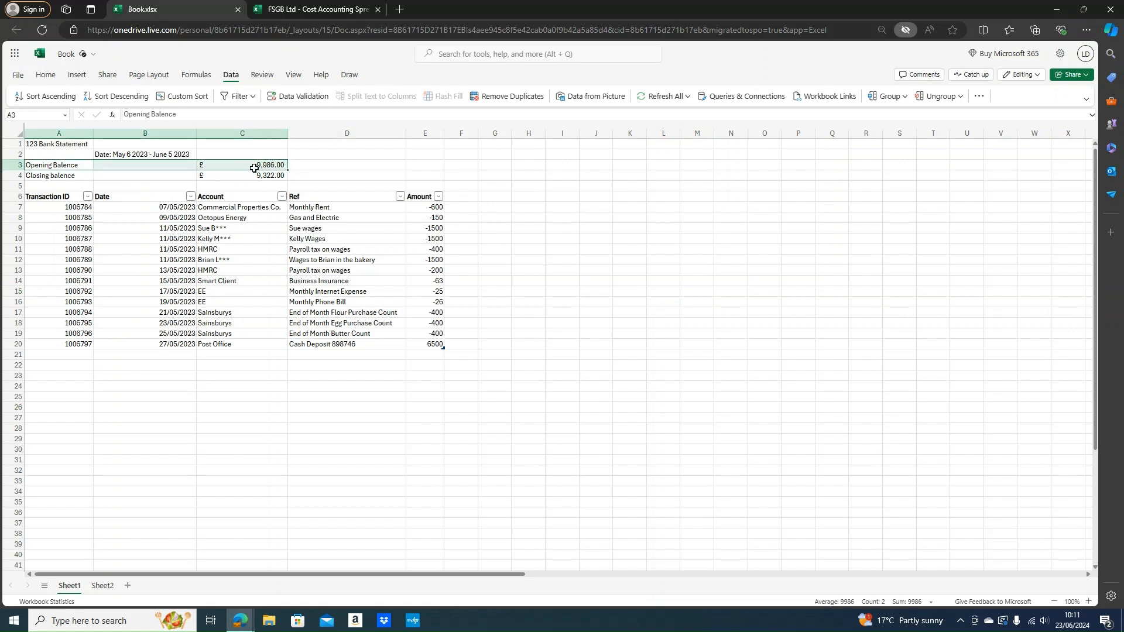
click(277, 177)
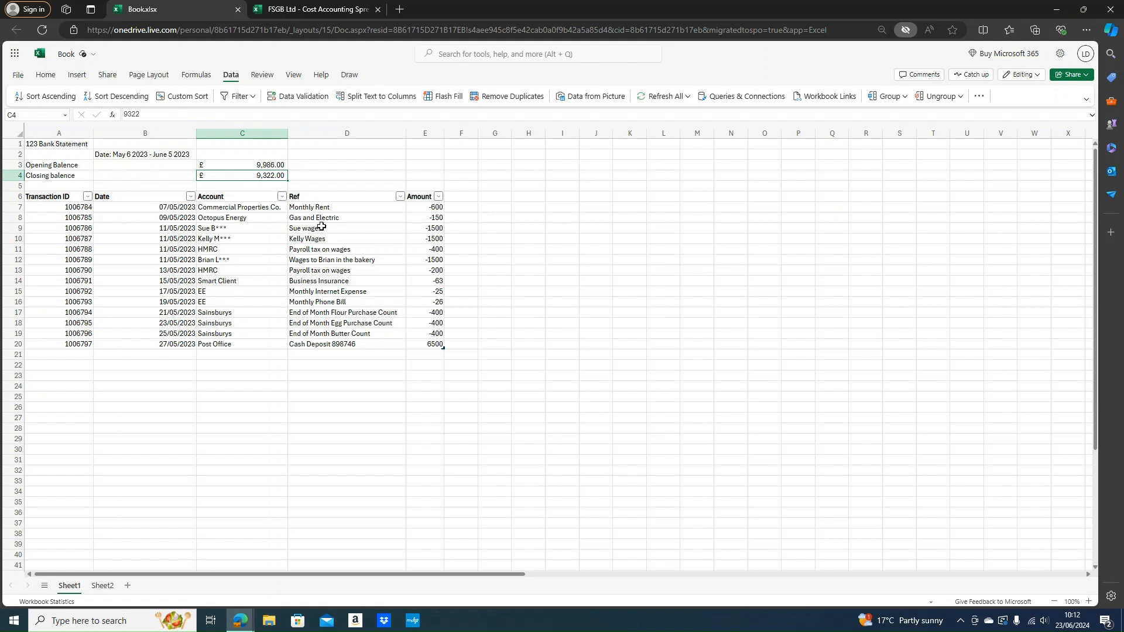
drag(417, 198, 50, 344)
click(126, 154)
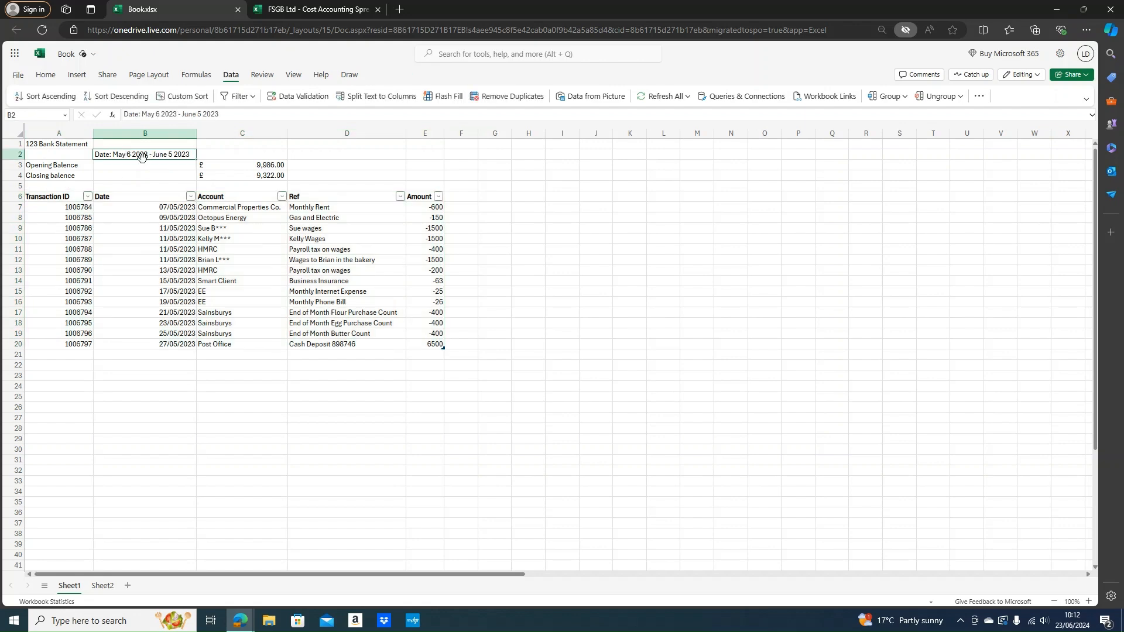
click(313, 8)
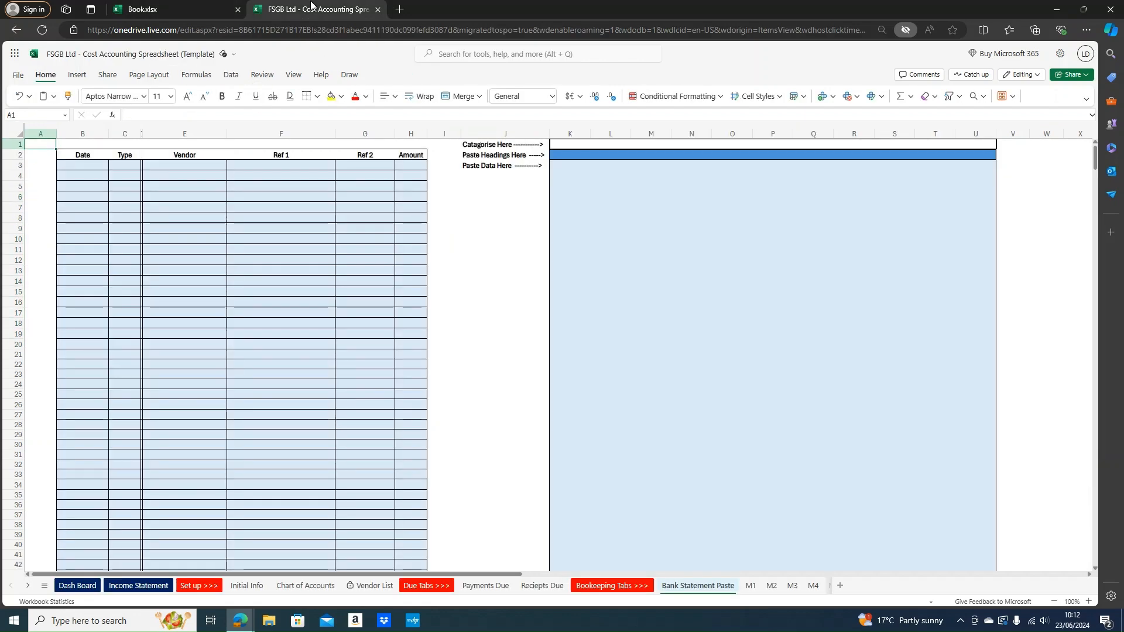
click(771, 586)
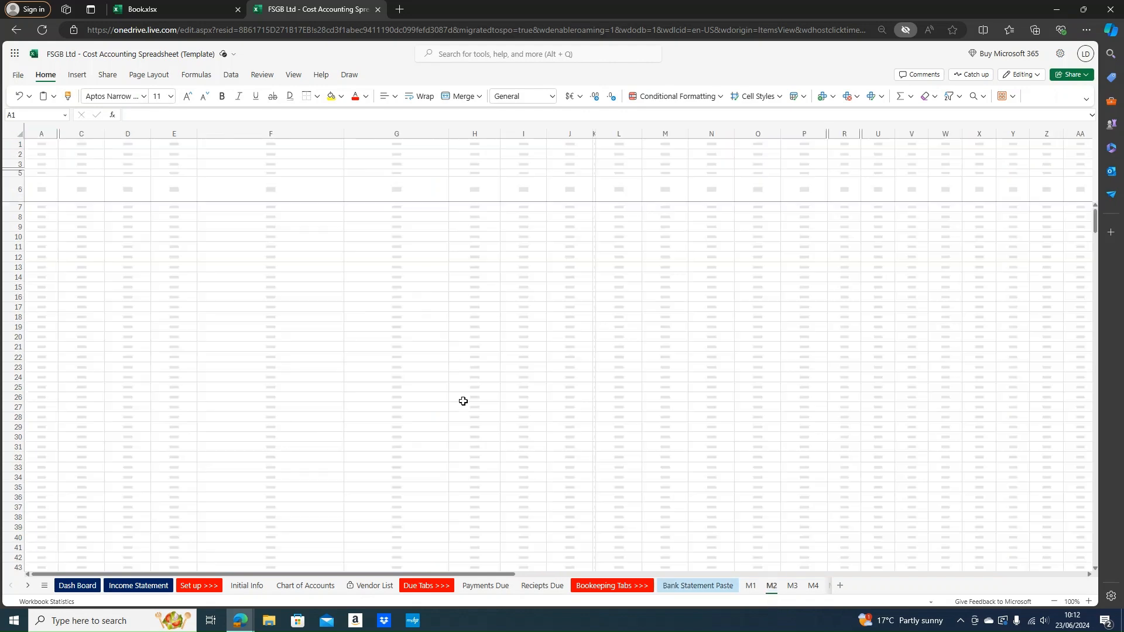
click(160, 153)
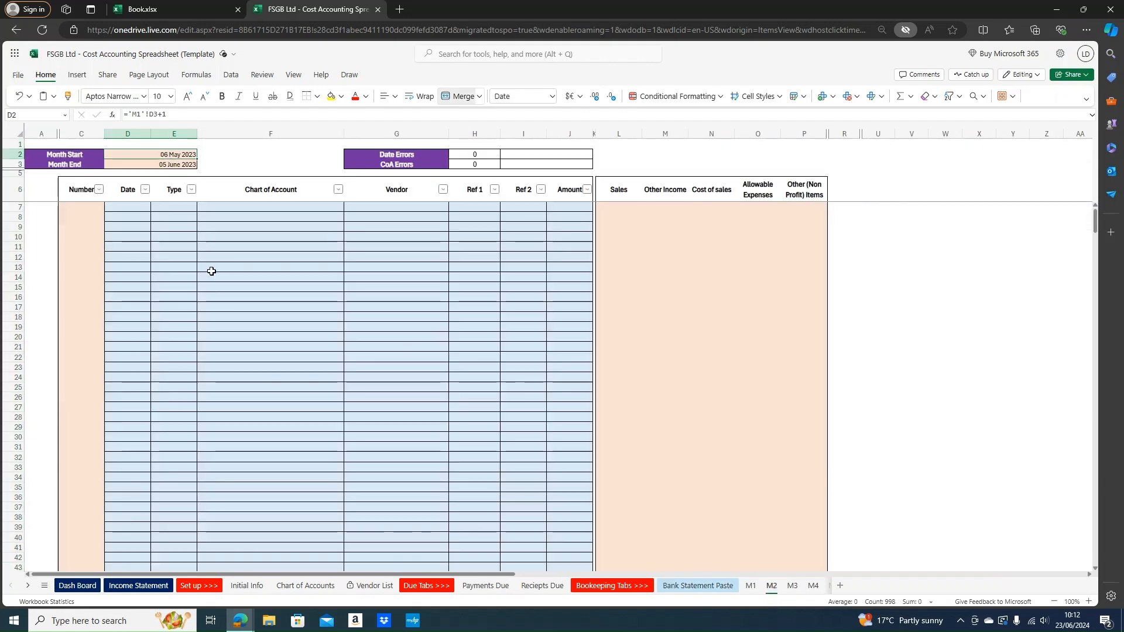
click(178, 13)
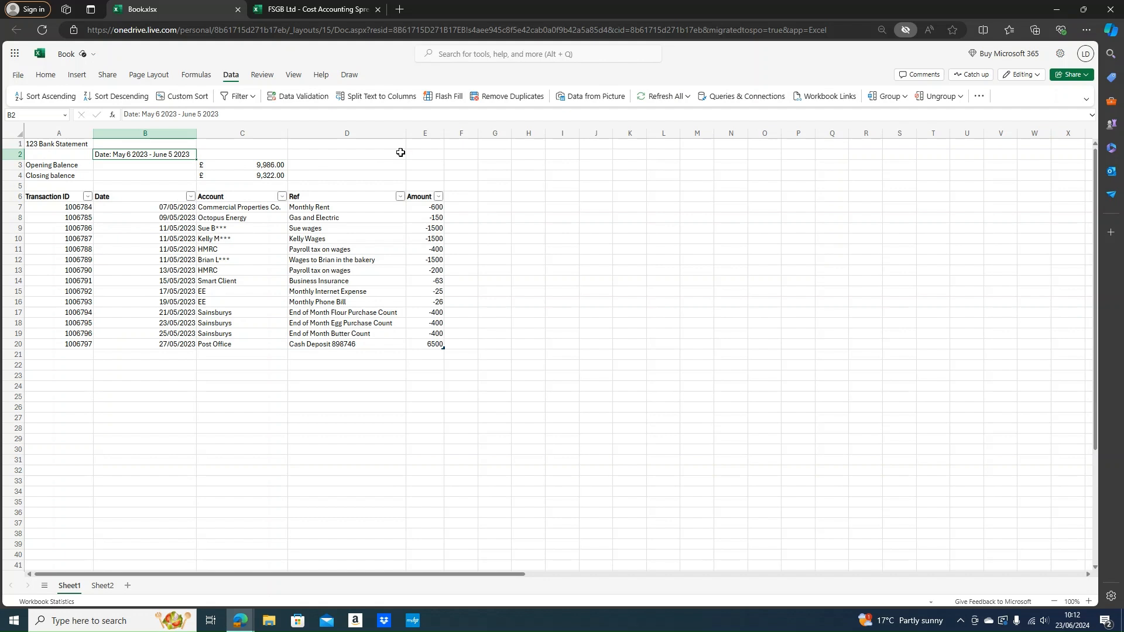
Copy the bank statement's transaction table A6:E20 and go to the template's Bank Statement Paste sheet
drag(65, 197, 433, 346)
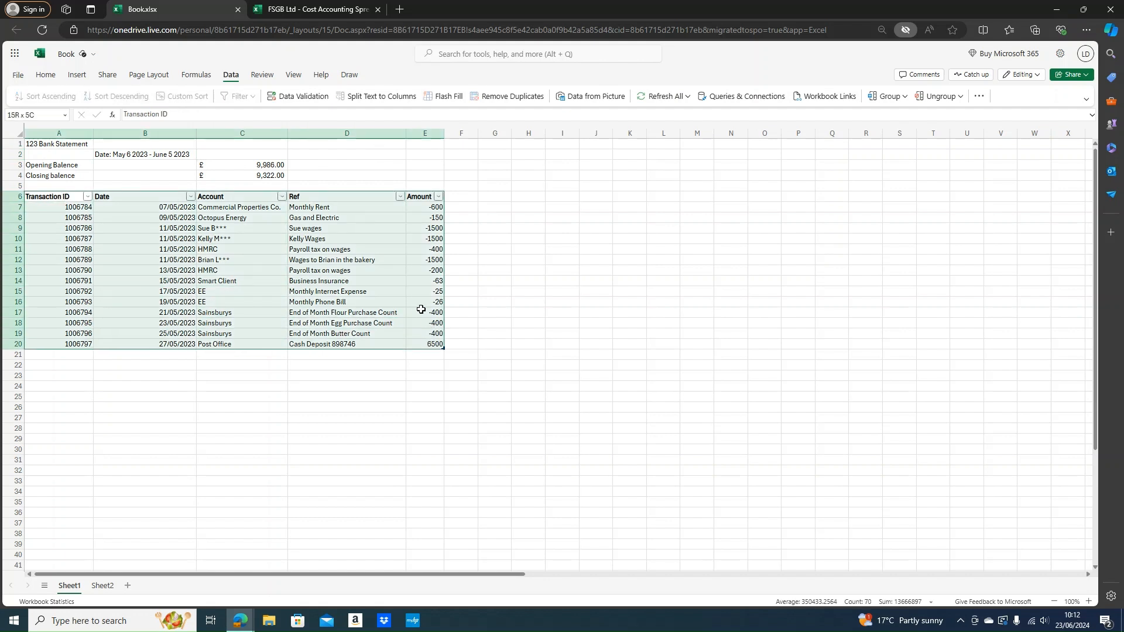
right_click(435, 260)
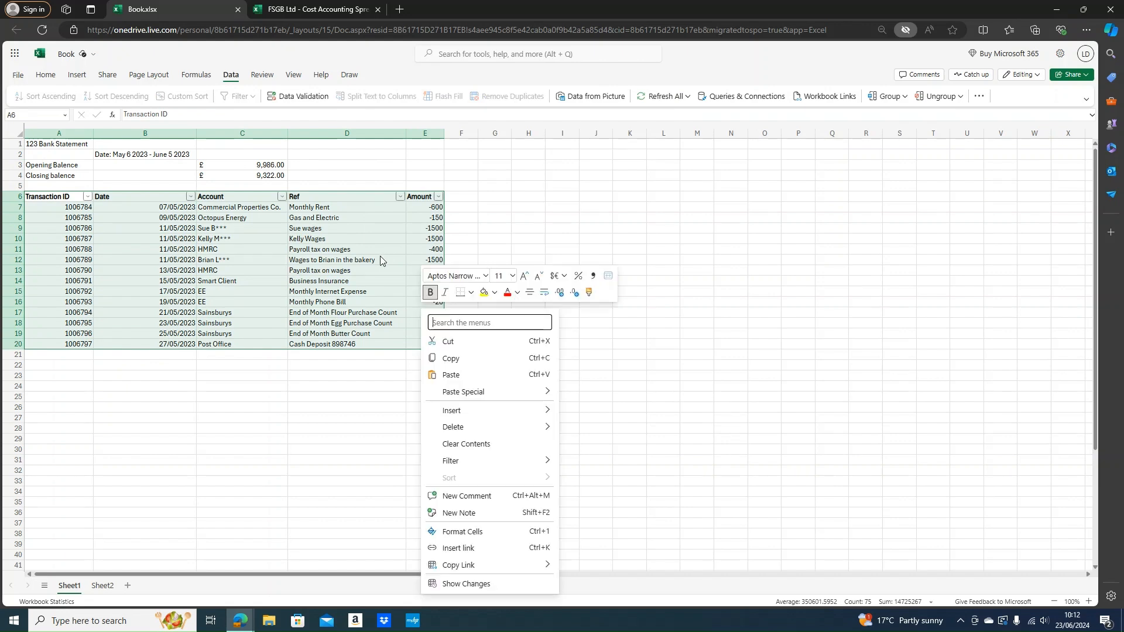
click(471, 359)
click(316, 9)
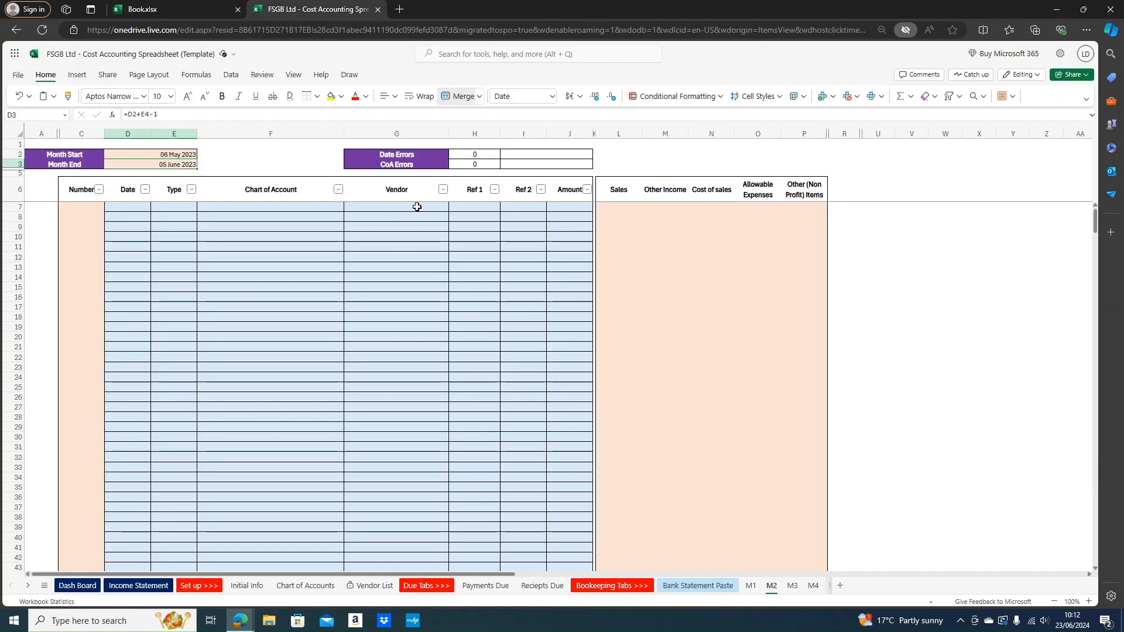
click(715, 585)
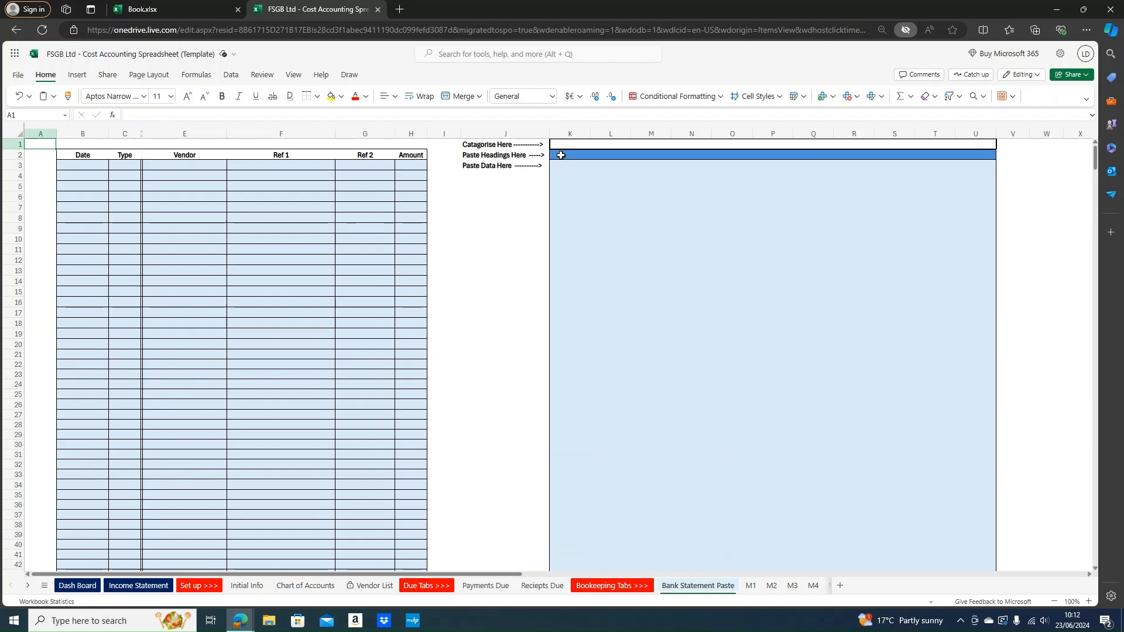
Paste the copied statement as values only at K2, then inspect the headings and first amount
click(560, 156)
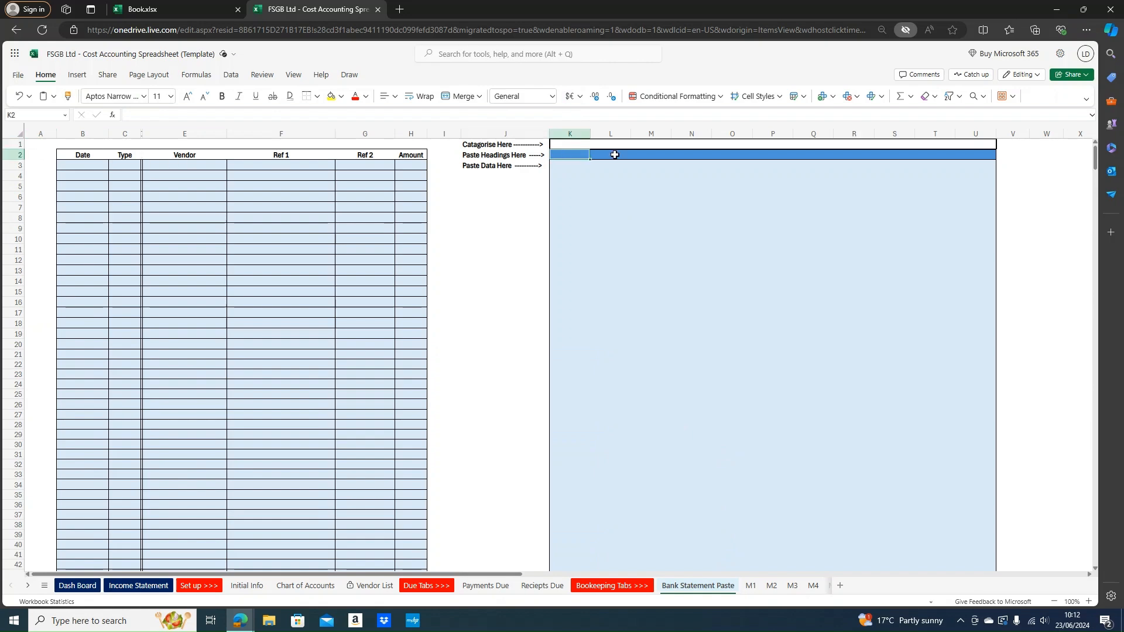
right_click(567, 158)
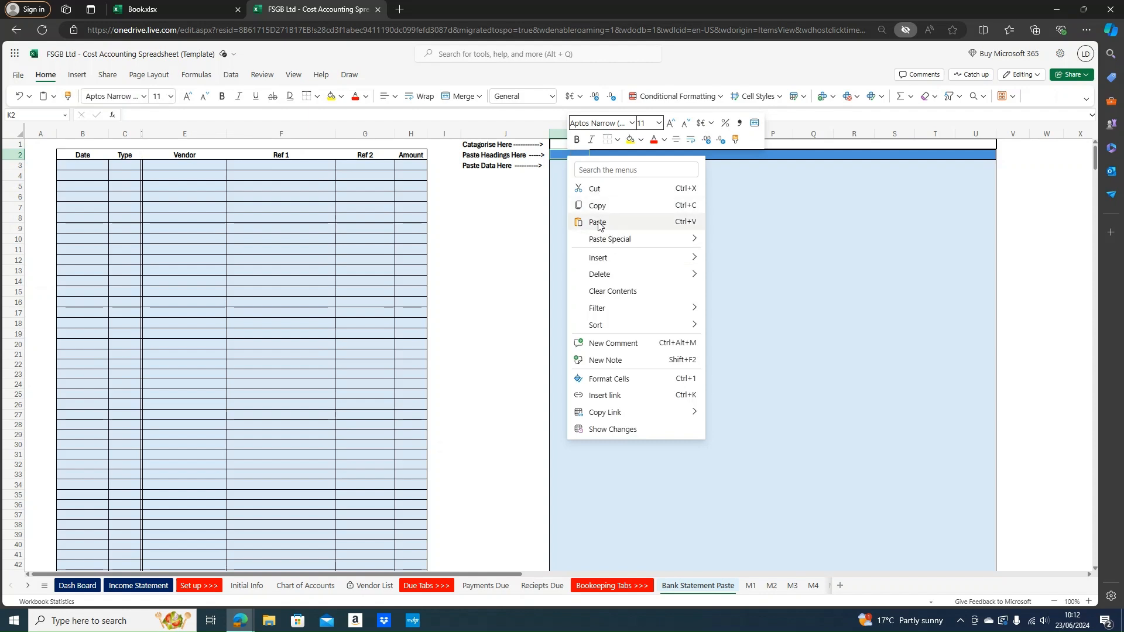
mouse_move(598, 242)
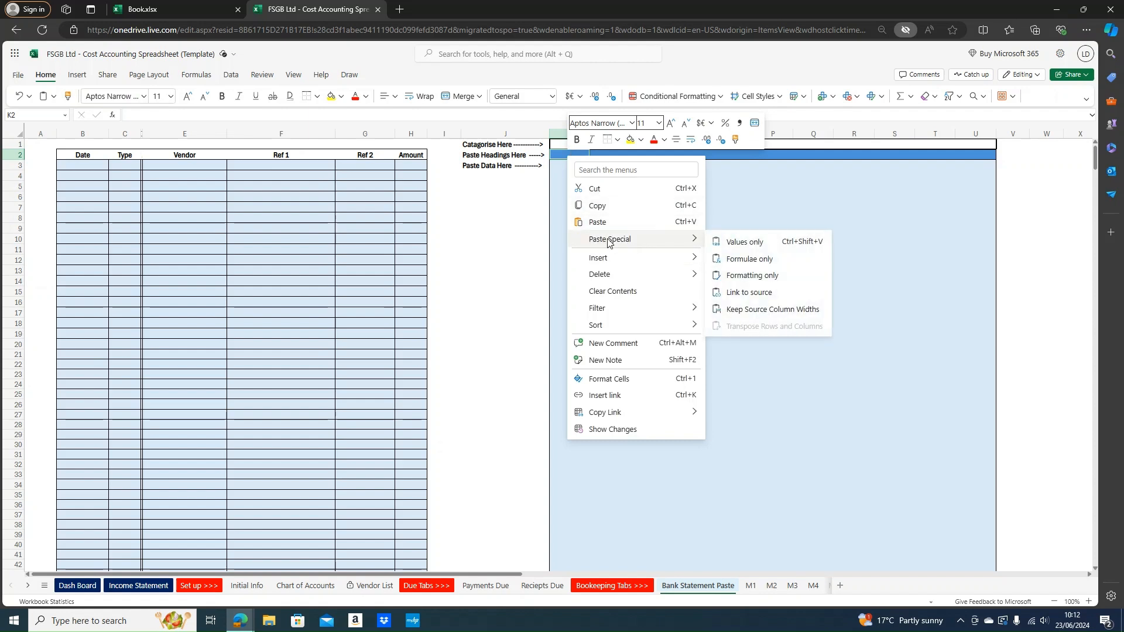
click(715, 242)
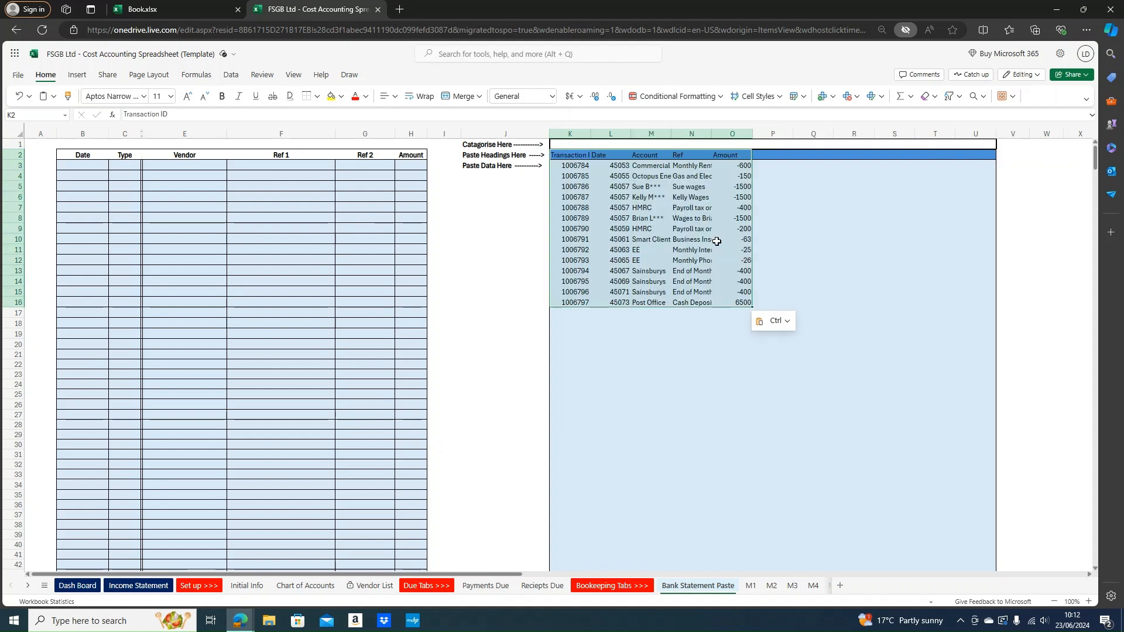
click(571, 158)
click(612, 157)
click(642, 158)
click(604, 158)
click(580, 161)
click(732, 165)
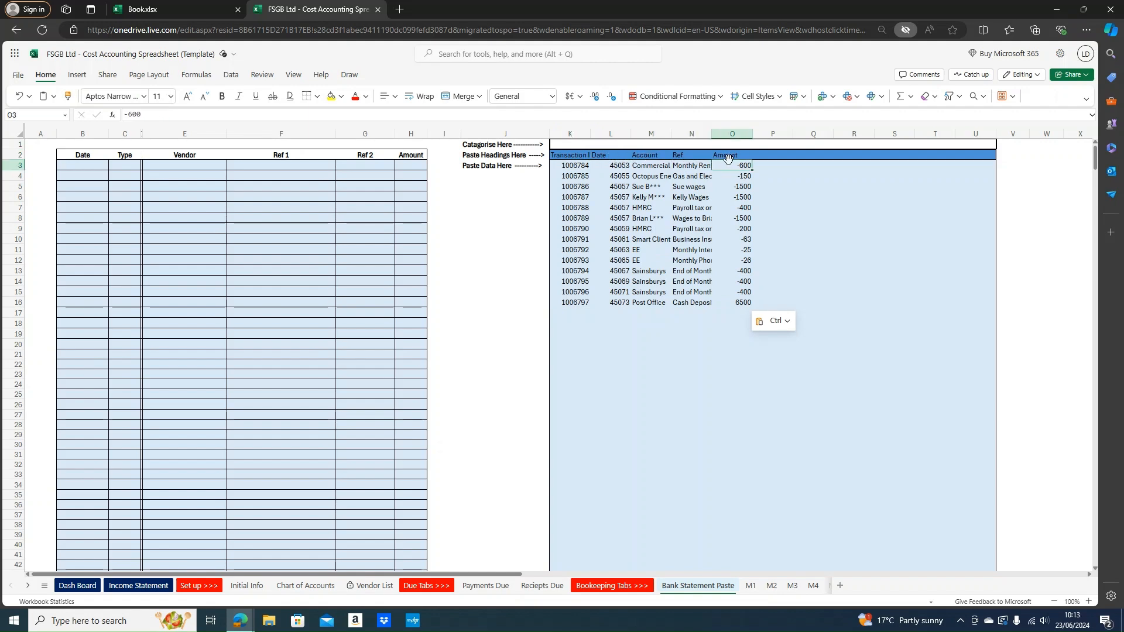
Re-paste the transactions as values only at K2, check N8, and select the B3:H20 entry area
drag(730, 300, 577, 165)
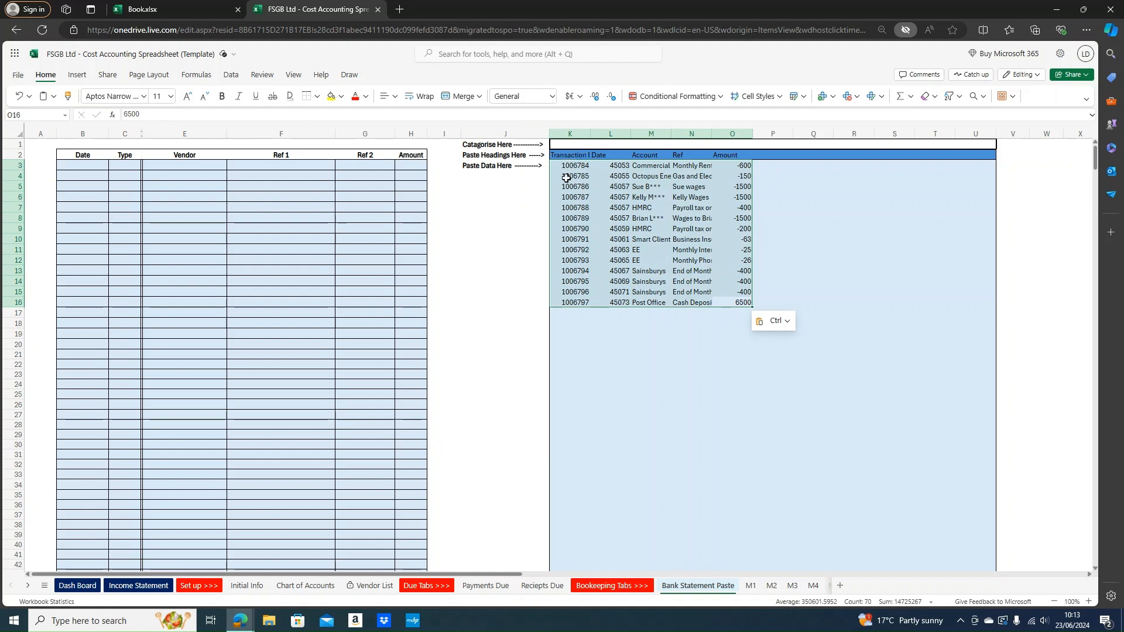
click(569, 157)
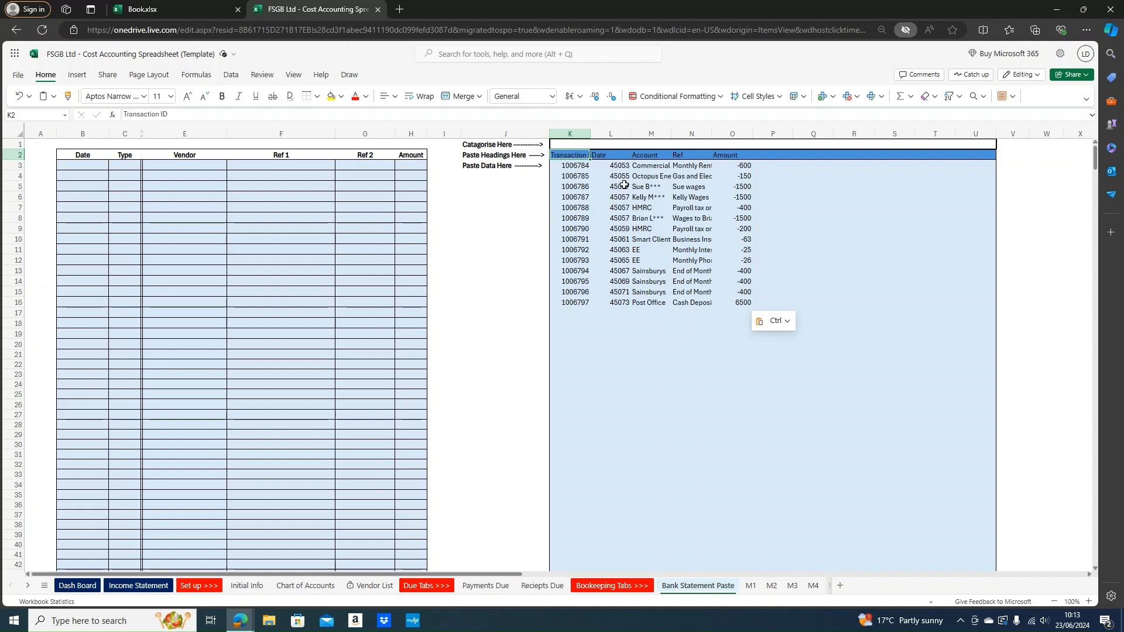
right_click(574, 155)
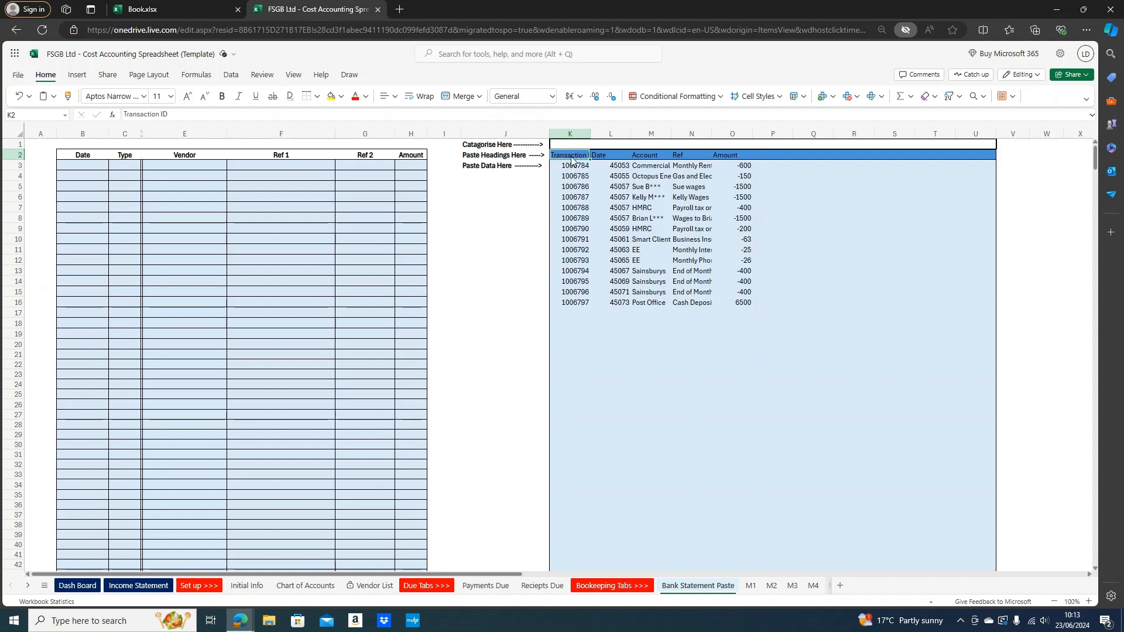
mouse_move(609, 240)
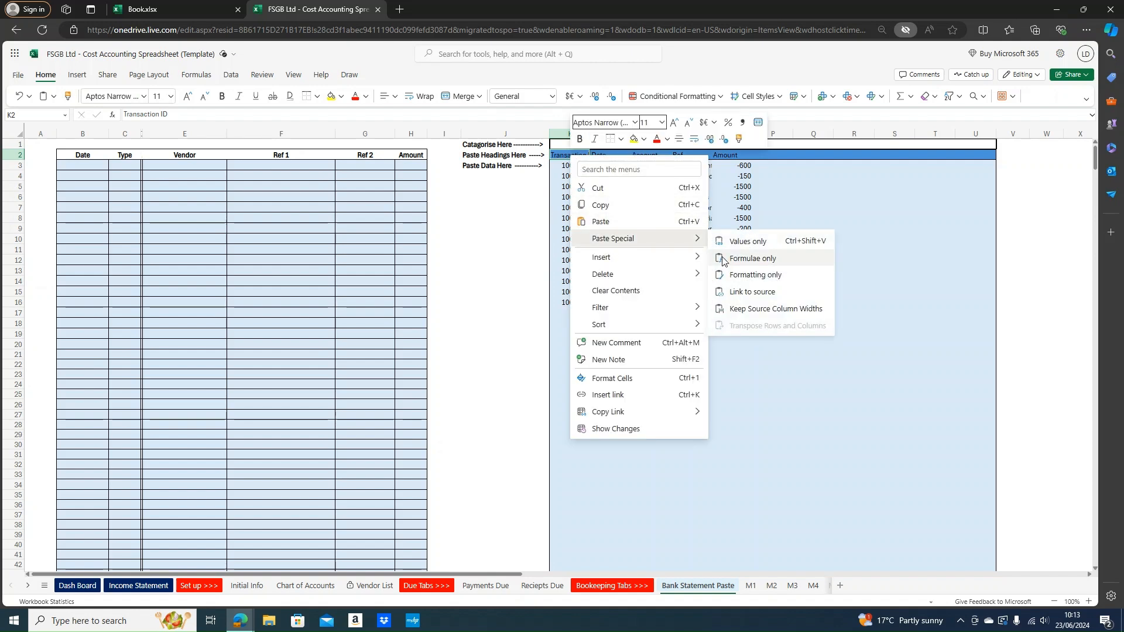
click(742, 247)
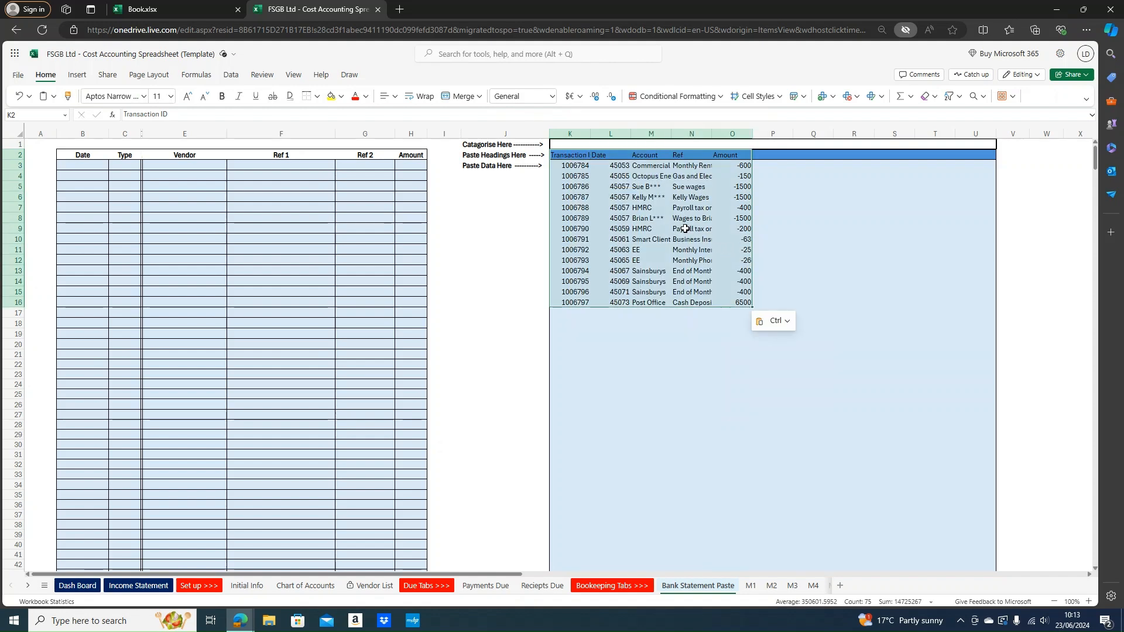
click(680, 219)
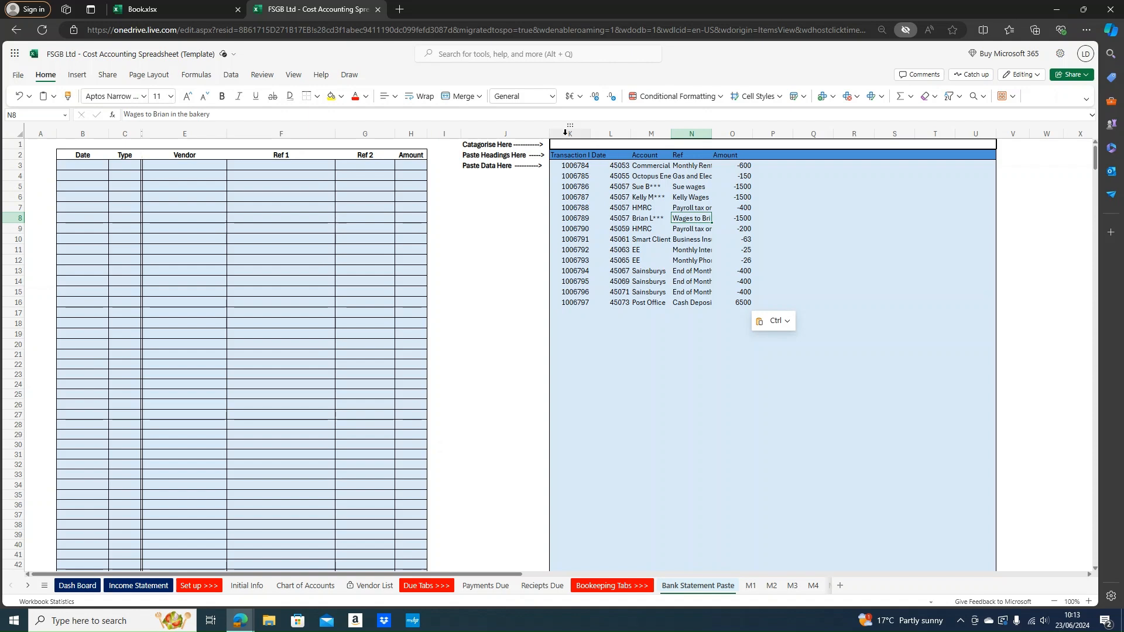
drag(76, 168, 417, 345)
Set L1's heading dropdown to Date for the pasted date column
click(493, 334)
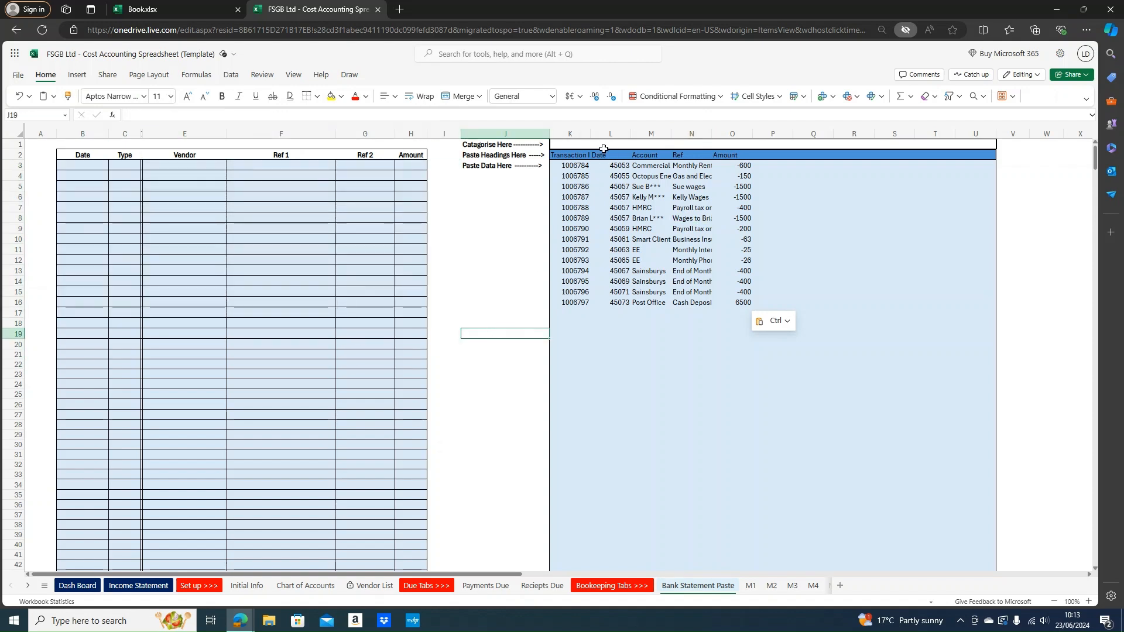
click(583, 144)
click(596, 144)
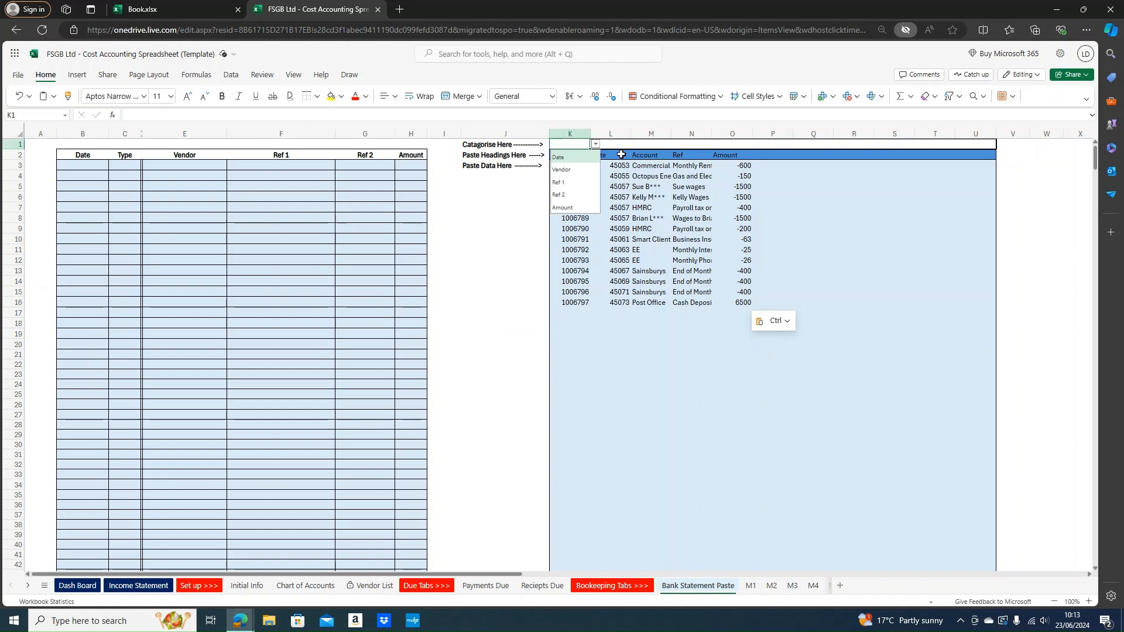
key(Escape)
drag(570, 155, 562, 178)
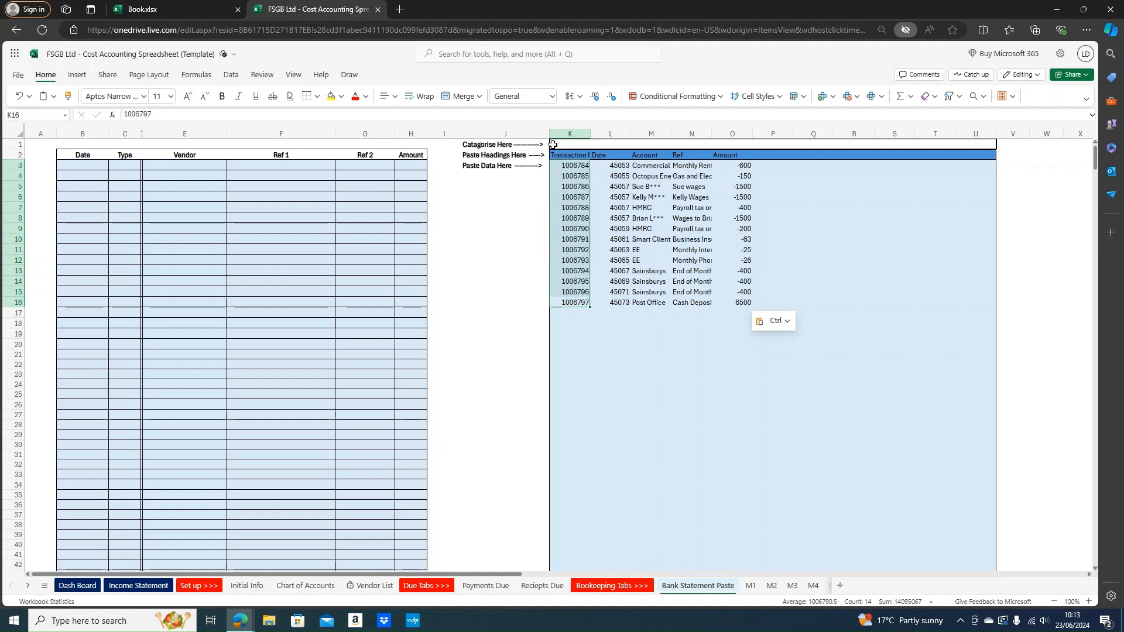
drag(575, 165, 582, 301)
drag(612, 165, 614, 302)
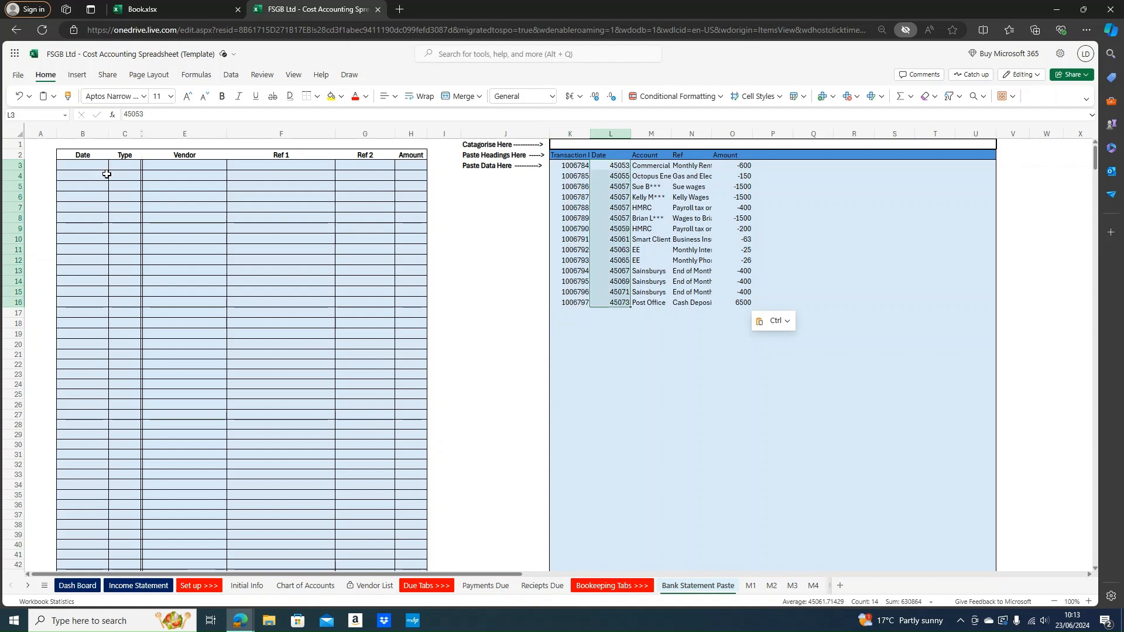
click(608, 146)
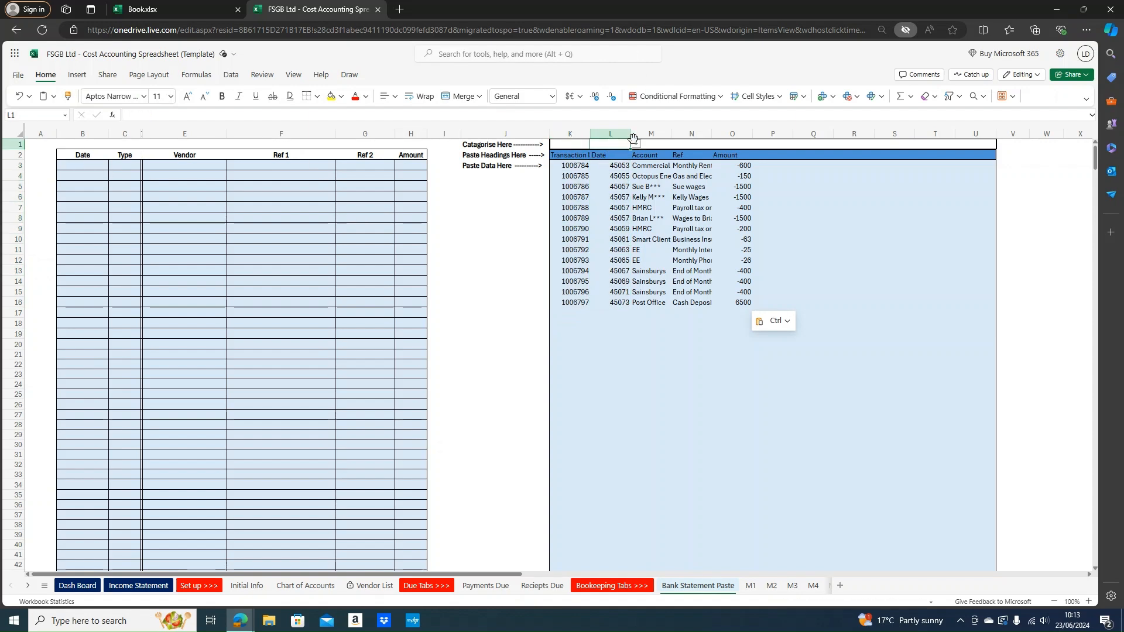
click(636, 144)
click(617, 157)
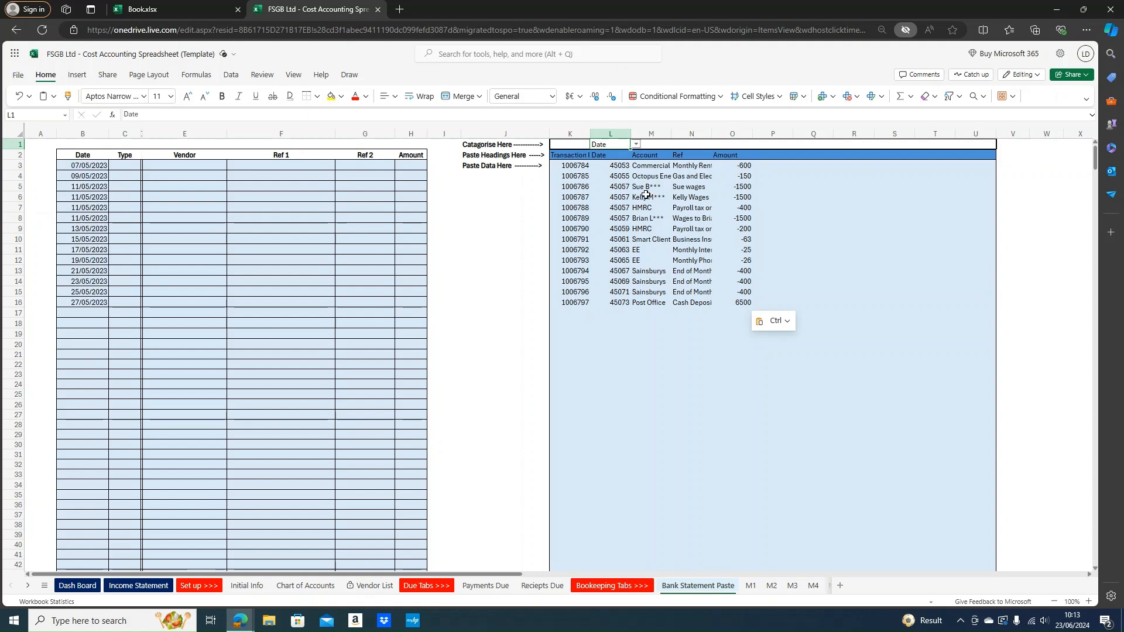
Set M1's heading to Vendor for the account names and look over the Ref values
drag(644, 165, 658, 302)
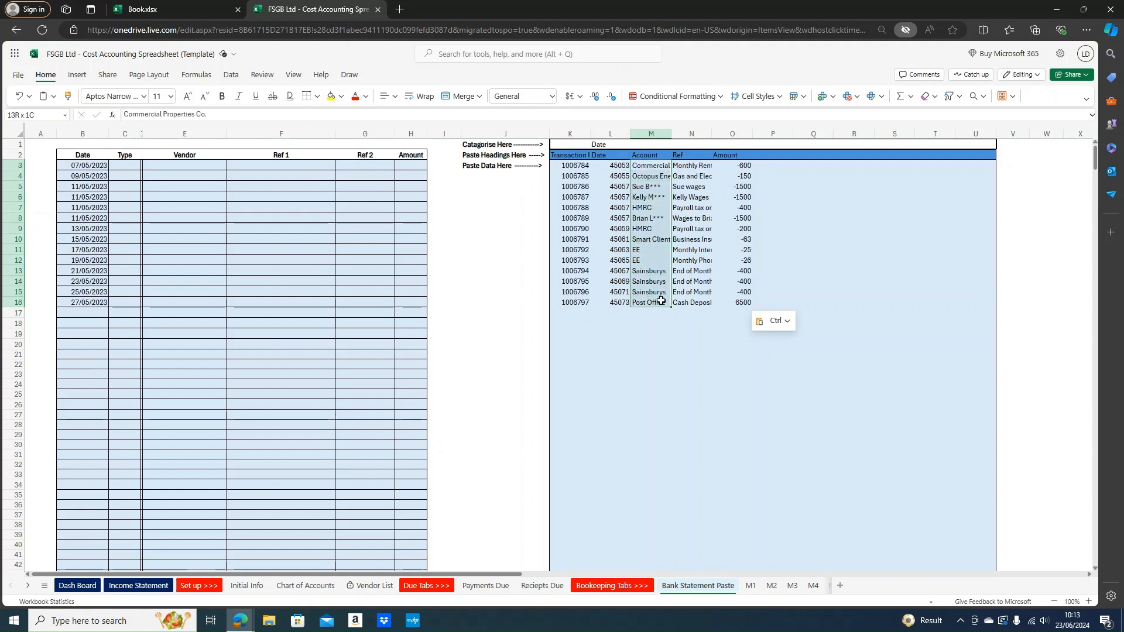
drag(654, 166, 644, 293)
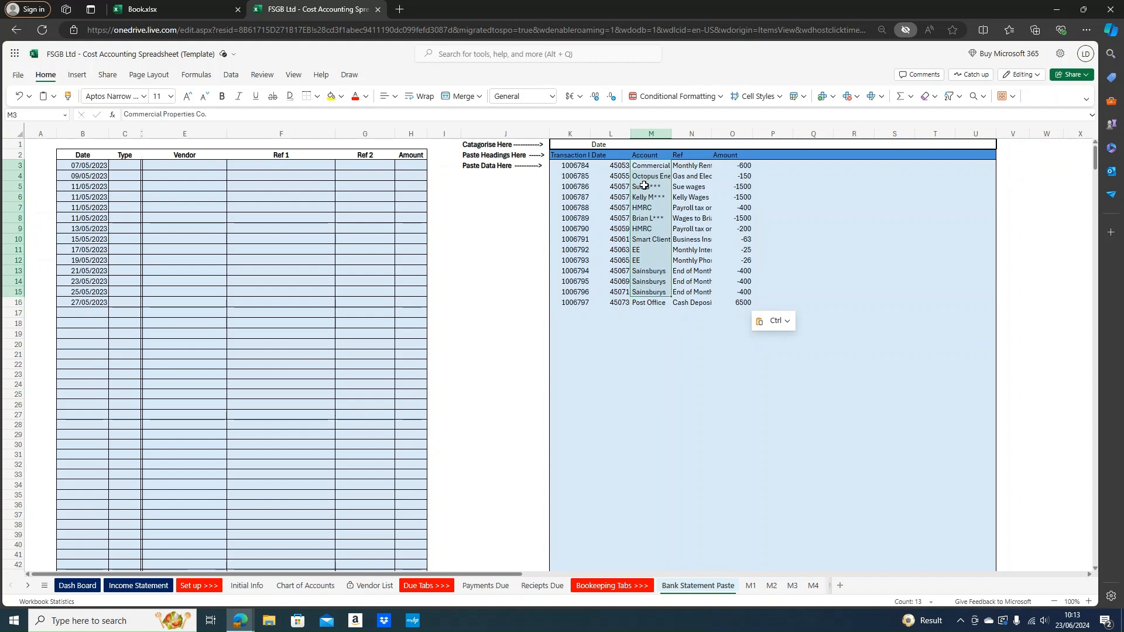
drag(660, 171, 671, 140)
click(677, 144)
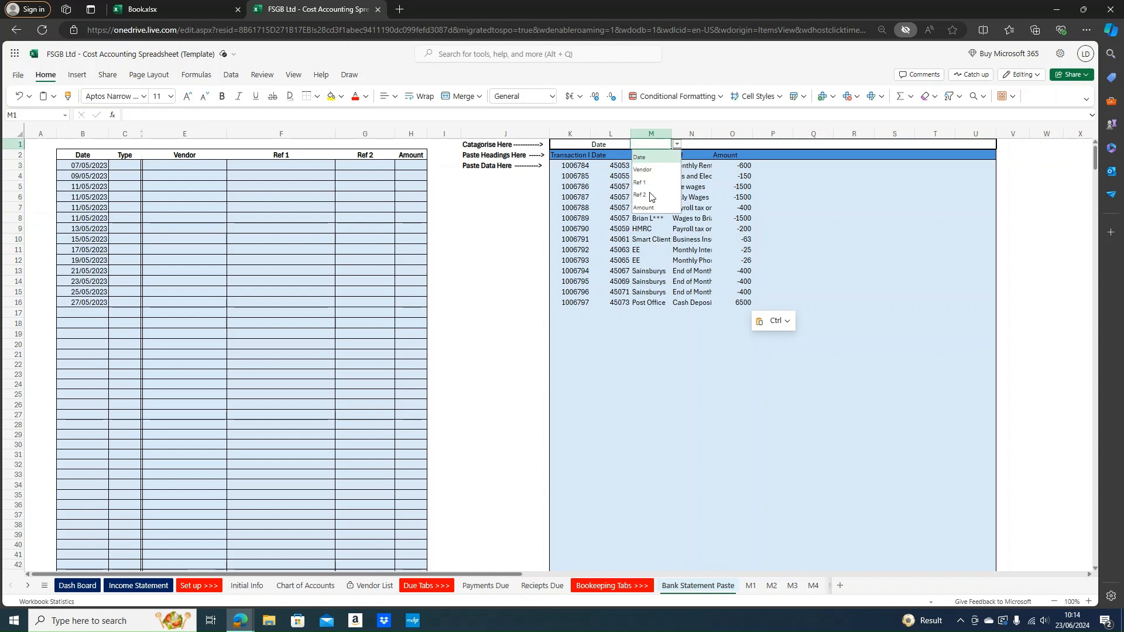
click(651, 174)
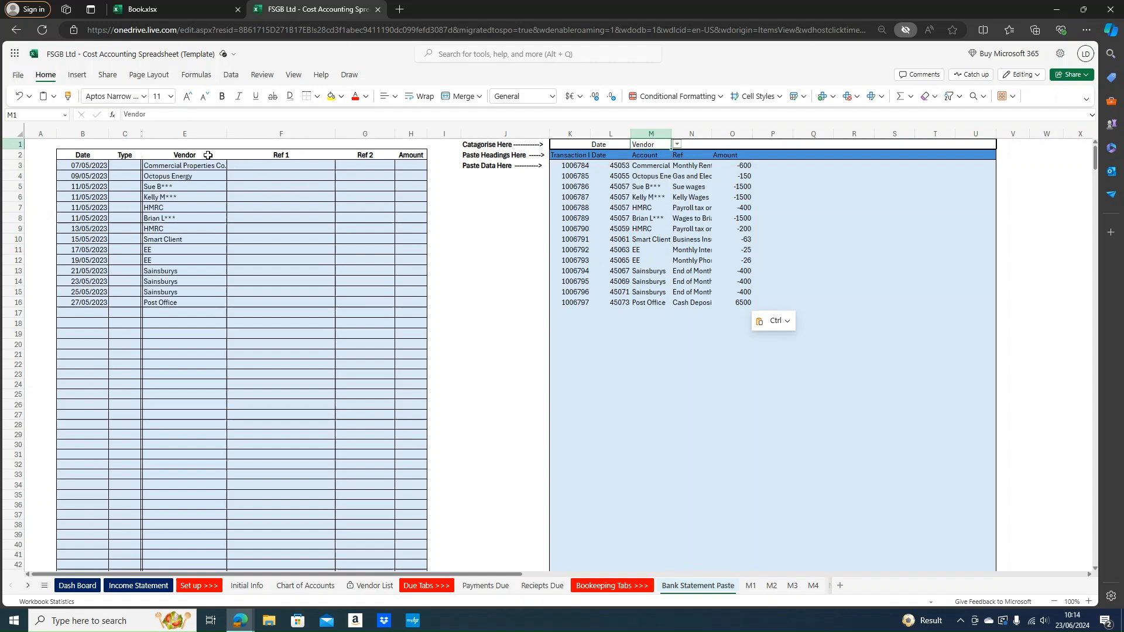
drag(693, 157, 694, 310)
click(678, 219)
click(687, 173)
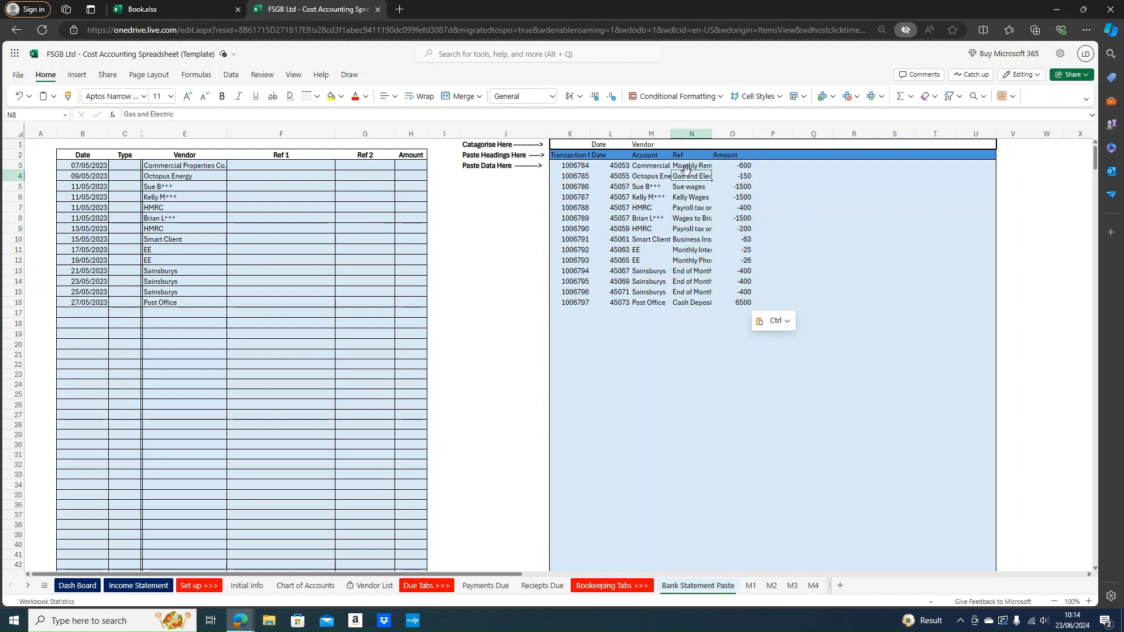
mouse_move(693, 163)
mouse_down()
mouse_move(693, 216)
mouse_move(692, 168)
mouse_up()
Map N1's heading to Ref 1 and O1's heading to Amount
click(693, 145)
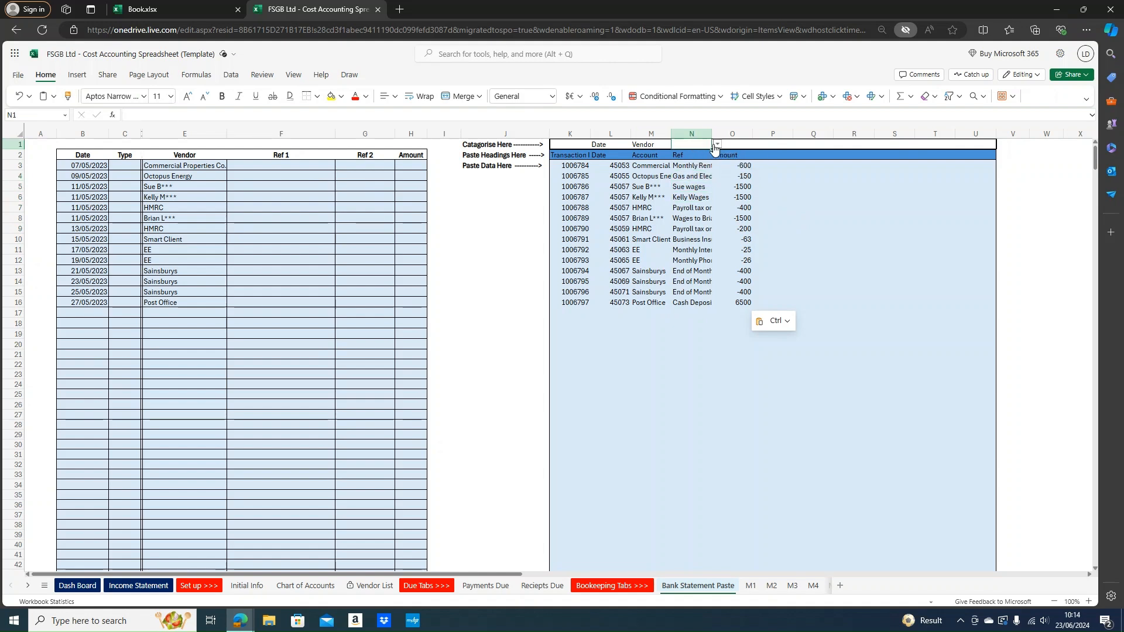
click(717, 145)
click(695, 177)
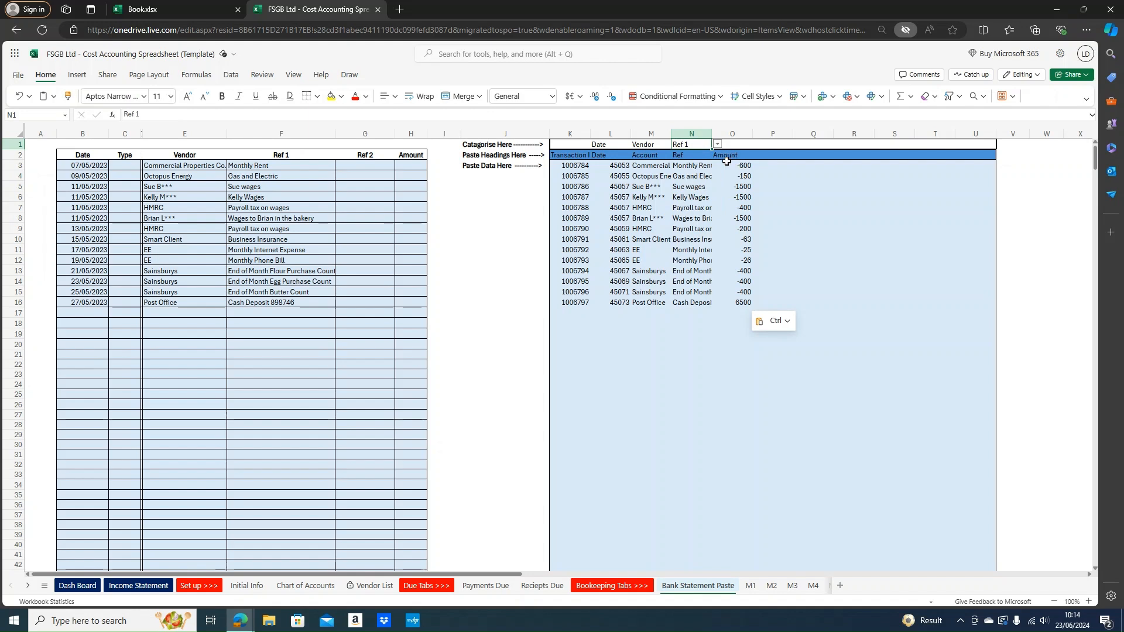
click(732, 145)
click(757, 144)
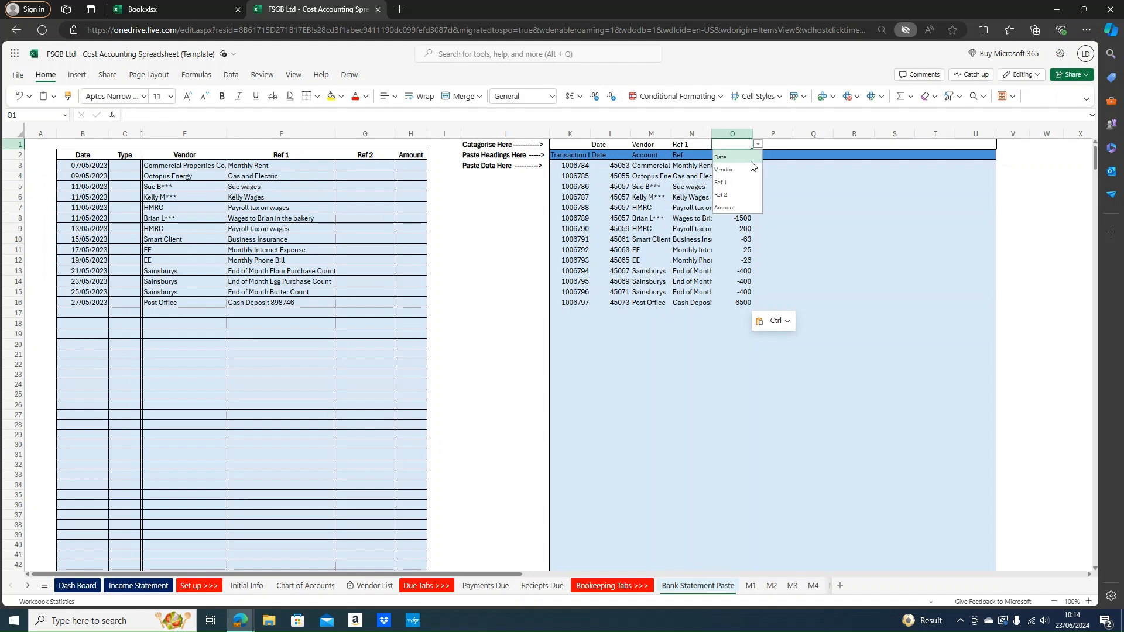
click(737, 209)
Check the Type formula and Amount values, including the -400 amount, then select the categorised table
drag(125, 165, 125, 302)
drag(418, 169, 414, 302)
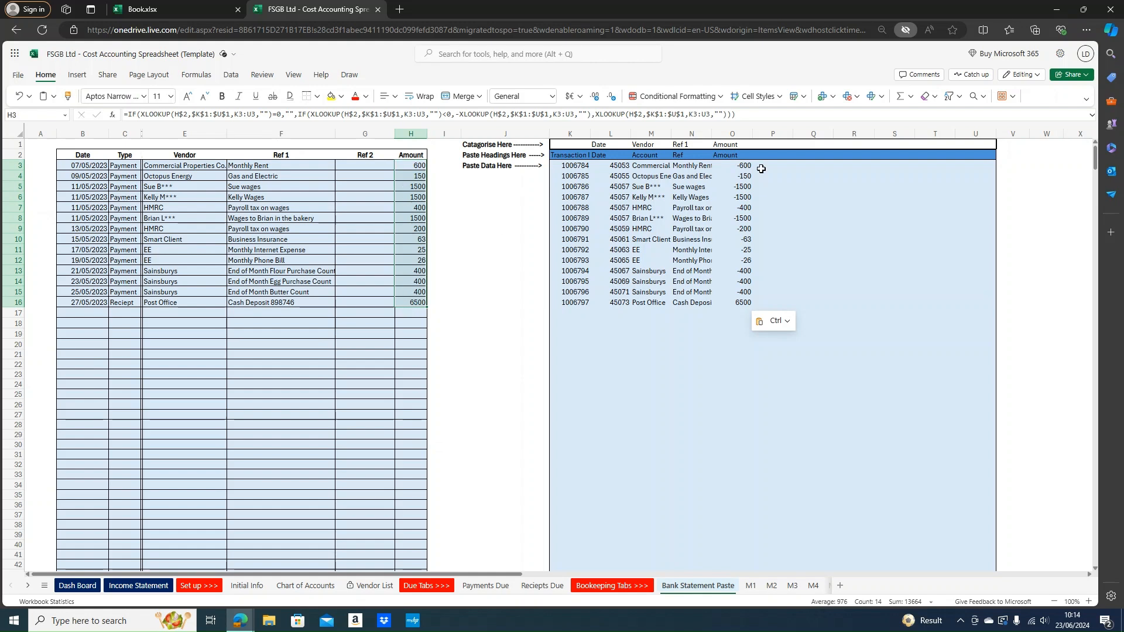
drag(743, 164, 745, 301)
click(734, 281)
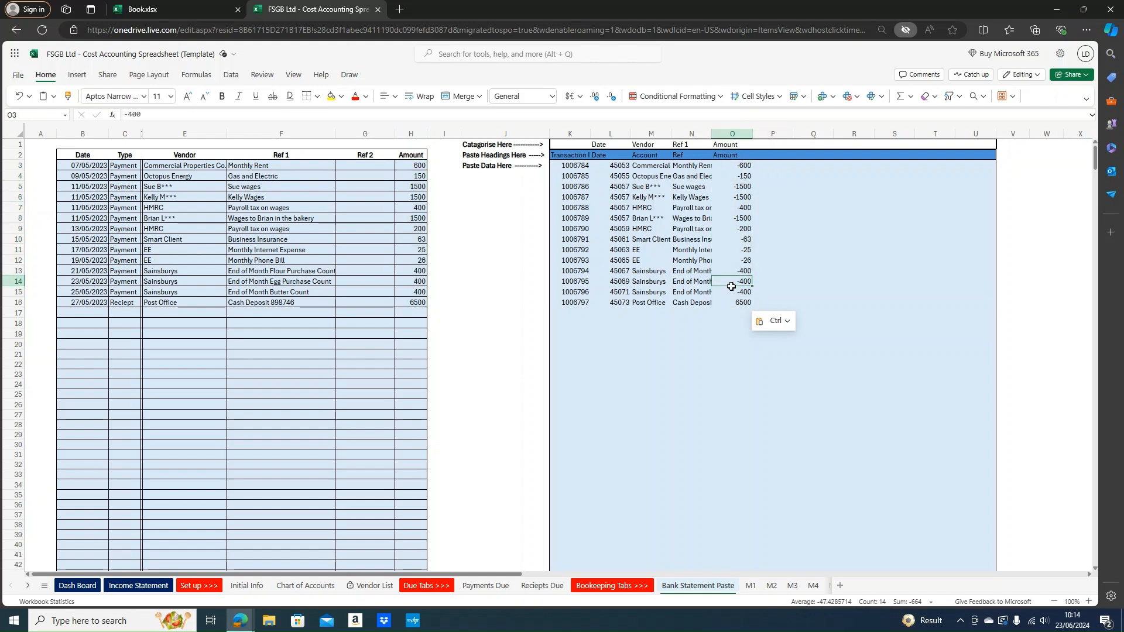
drag(124, 165, 217, 229)
drag(413, 166, 414, 302)
click(387, 333)
drag(79, 302, 408, 166)
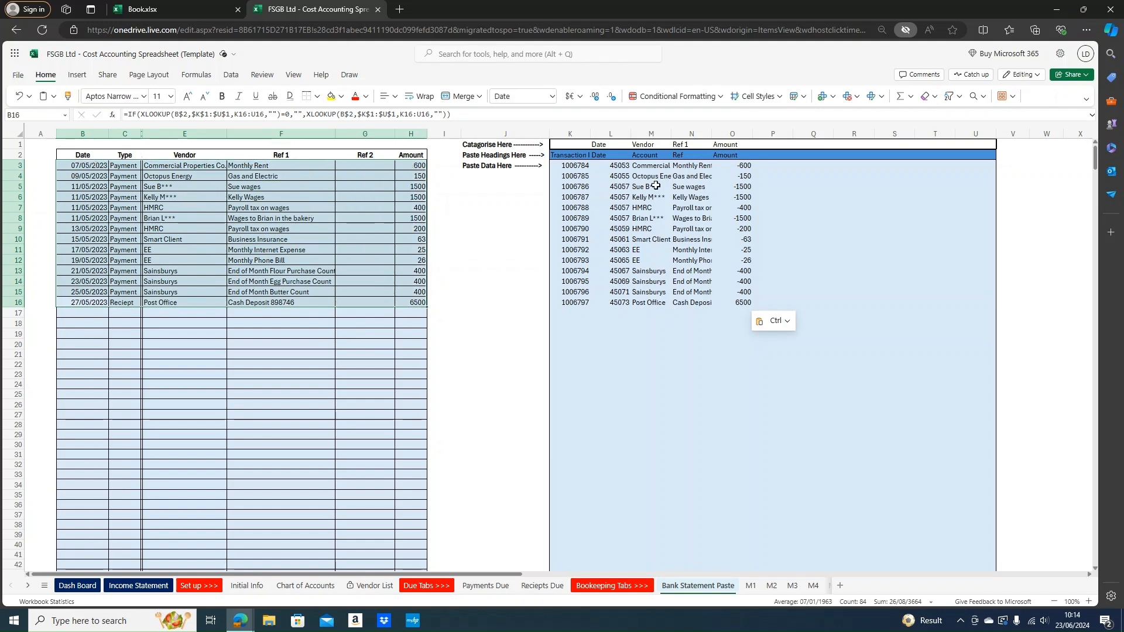
Copy the categorised rows B3:H16 and select D7 on the M2 sheet
right_click(248, 203)
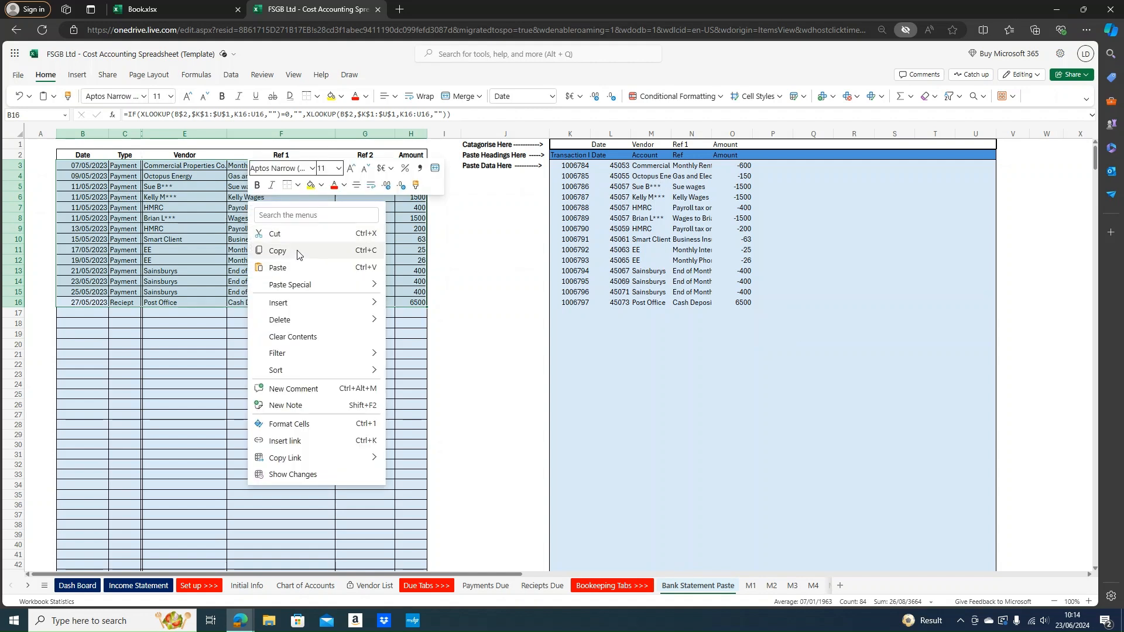
click(300, 252)
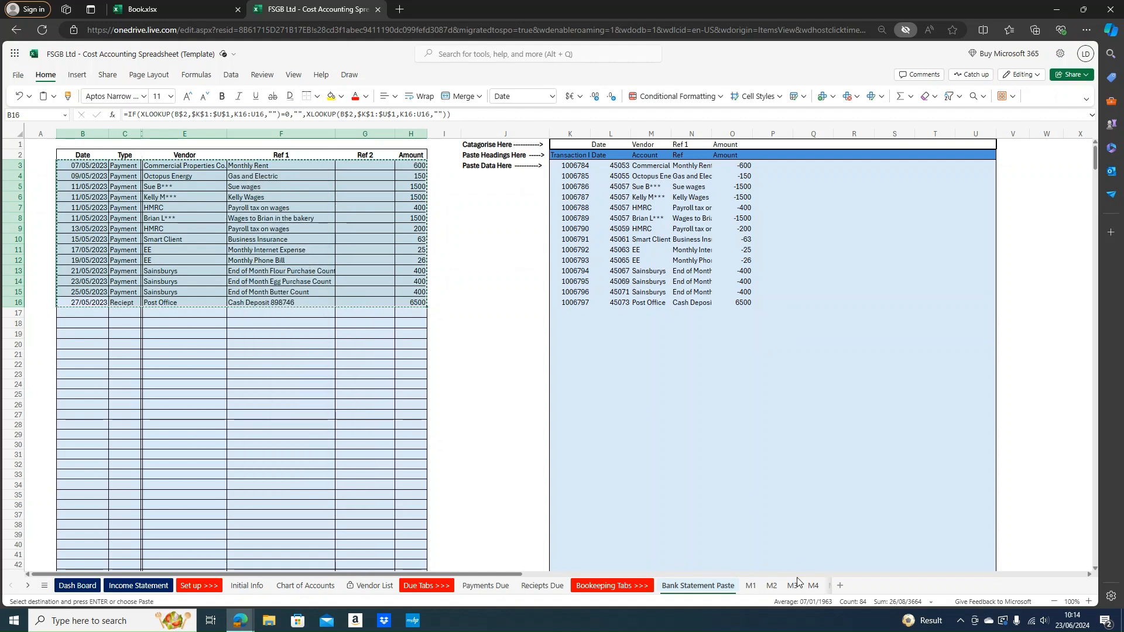
click(772, 584)
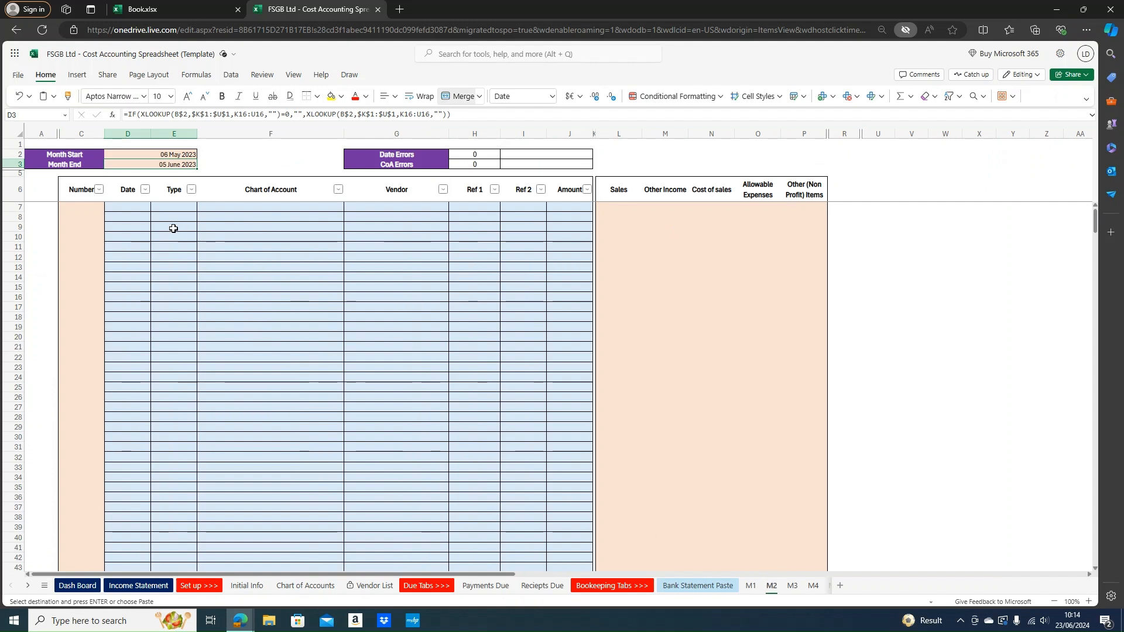
click(130, 205)
Paste the 14 copied transactions into M2 at D7 as values only
right_click(138, 209)
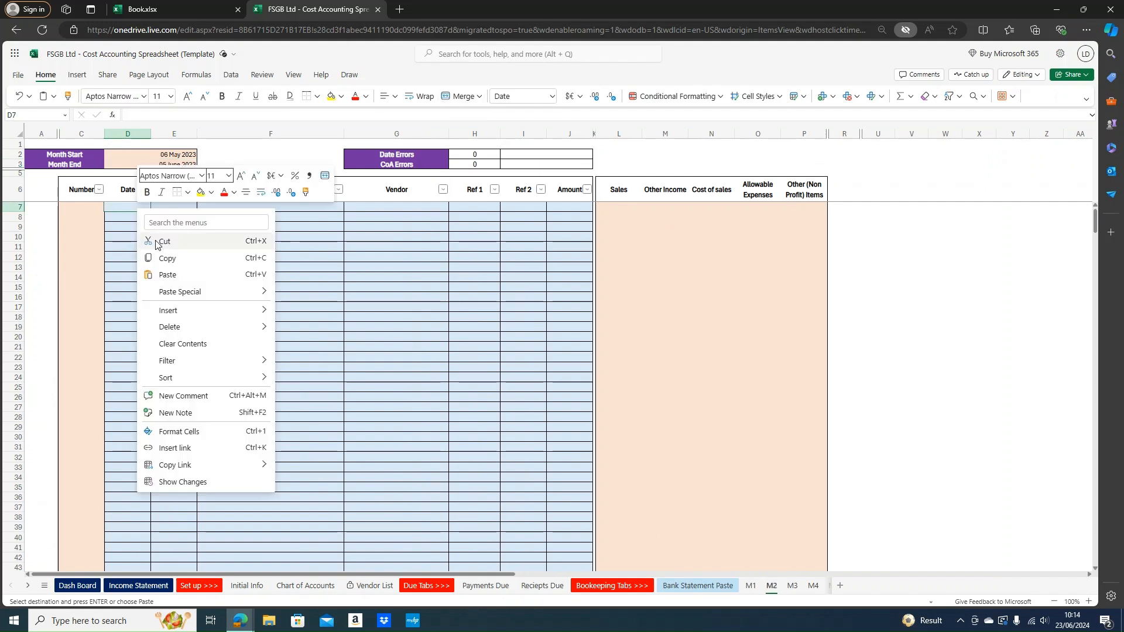
mouse_move(207, 293)
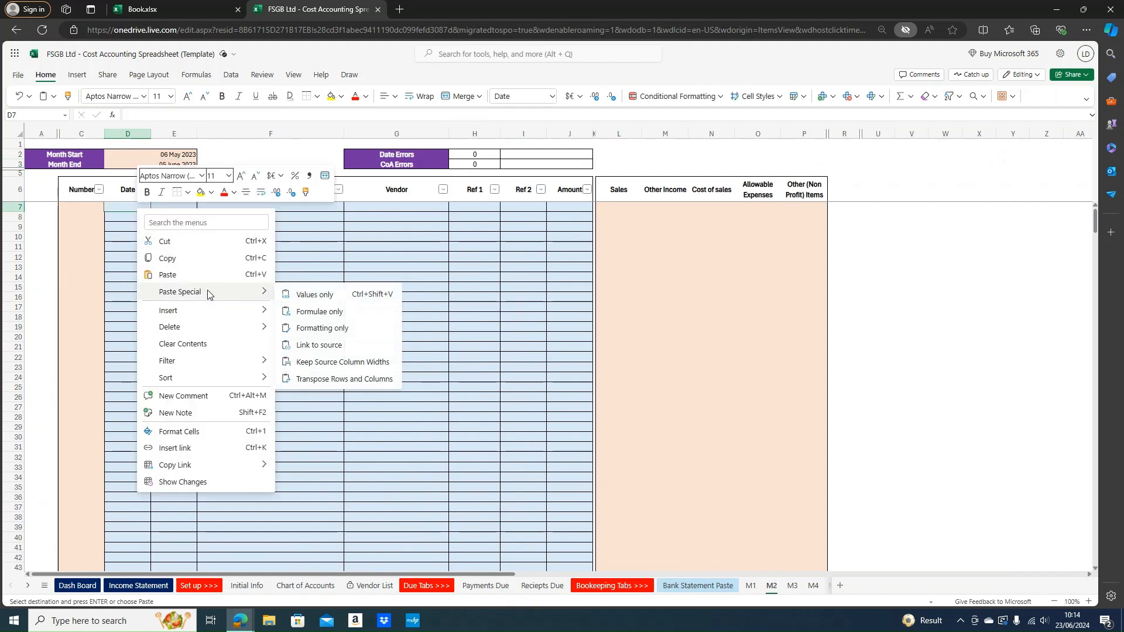
click(319, 295)
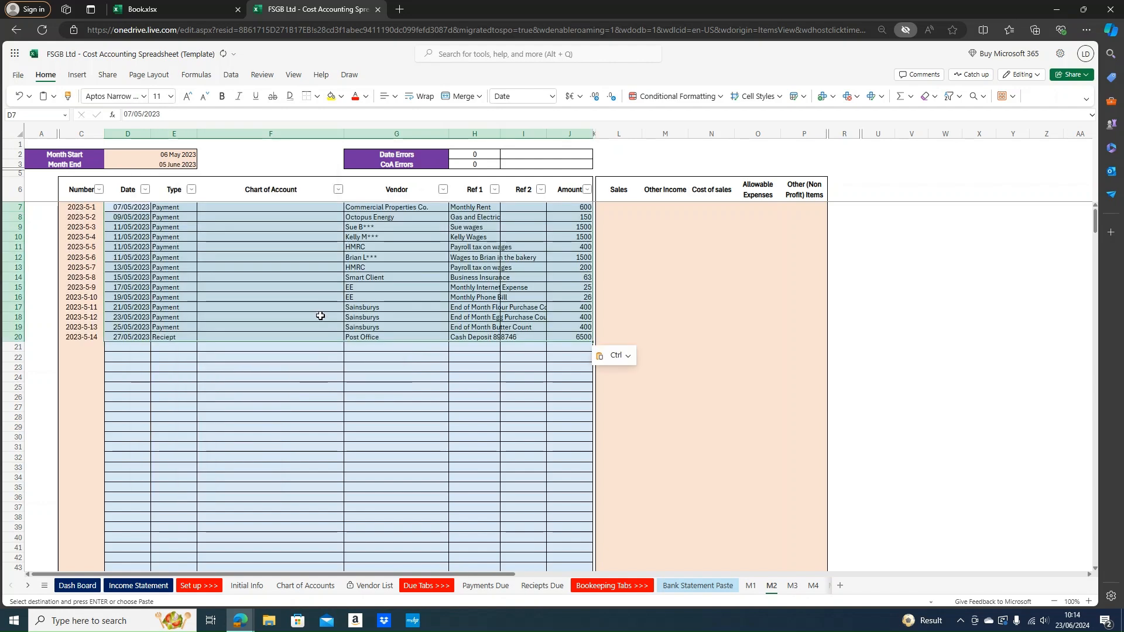
click(339, 433)
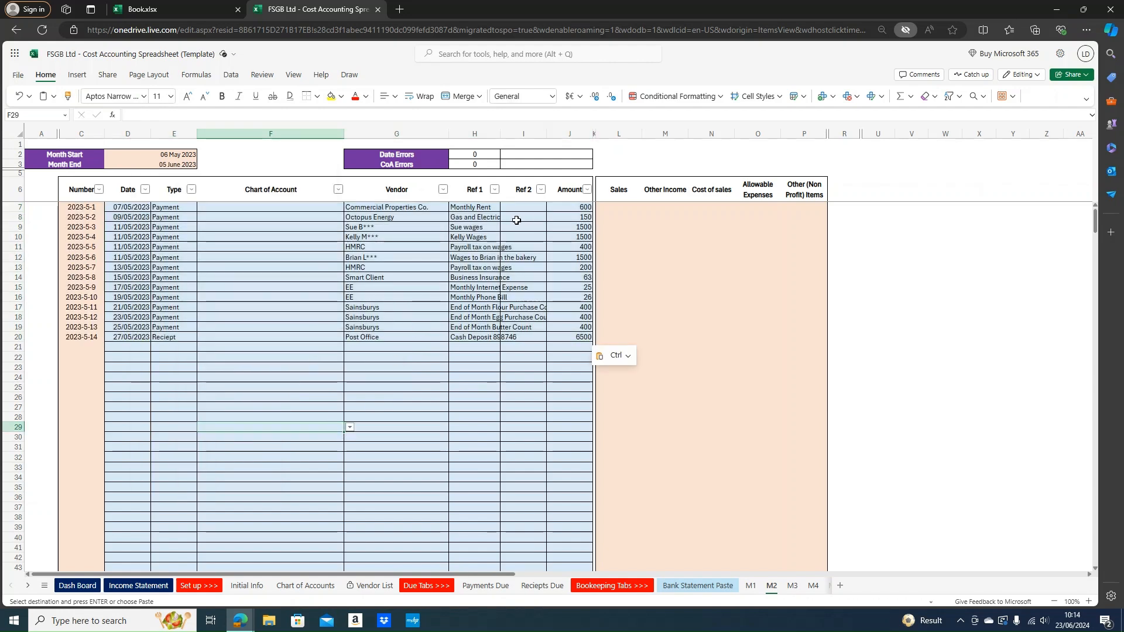
Check the column J amounts, the Sales formula in L7, Other Income in M11, and Chart of Account cells F7 and F10
click(550, 226)
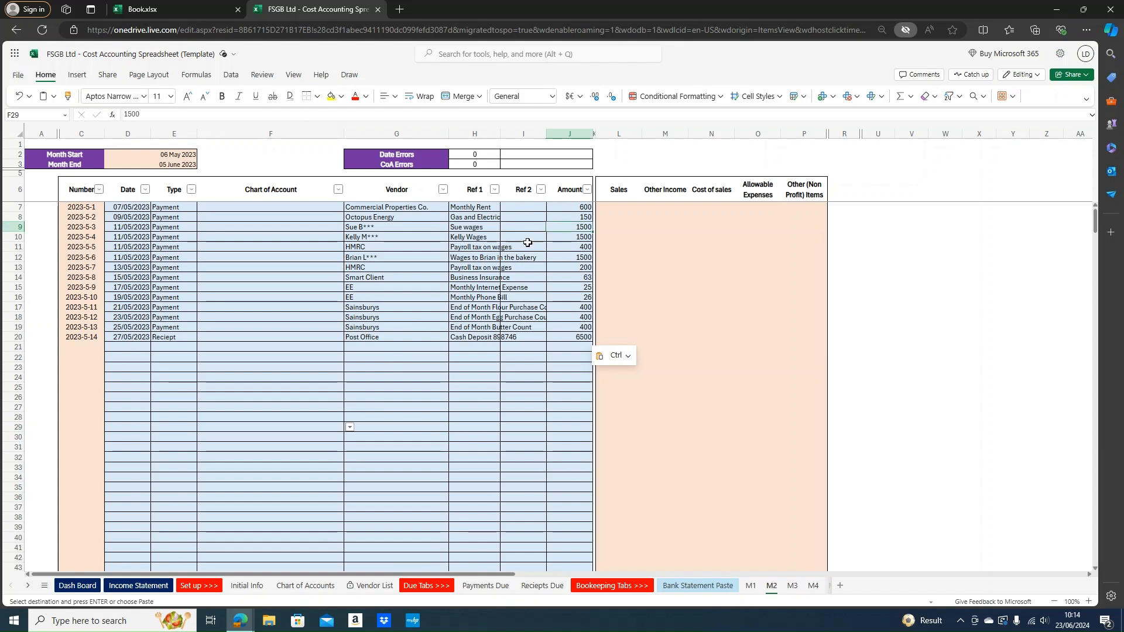
click(633, 211)
click(663, 250)
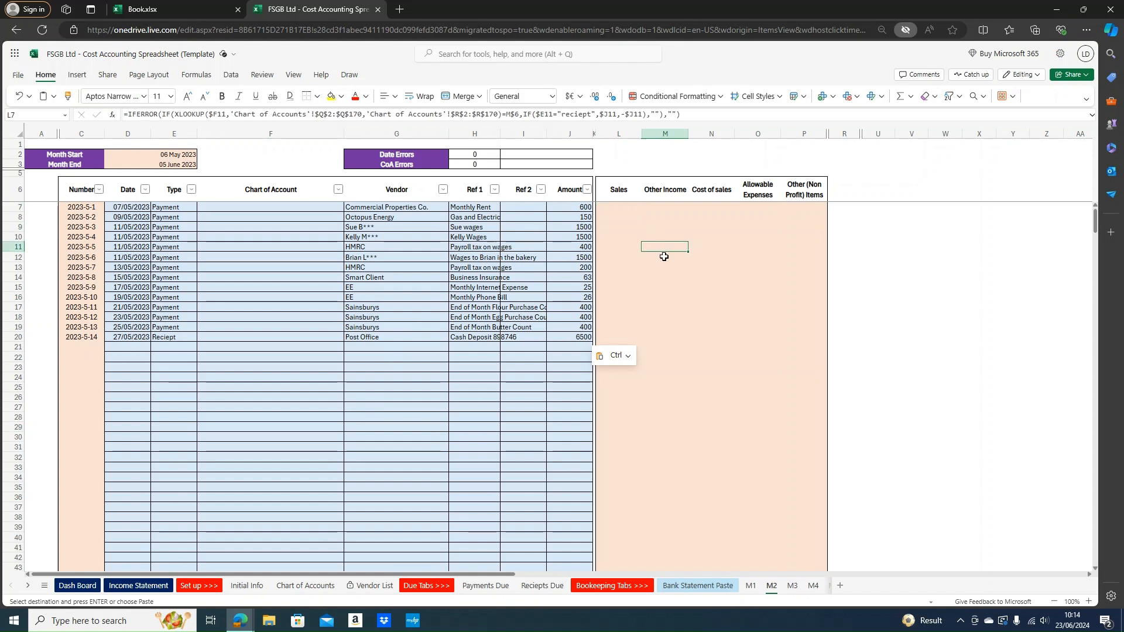
click(311, 239)
click(302, 209)
click(565, 253)
click(670, 246)
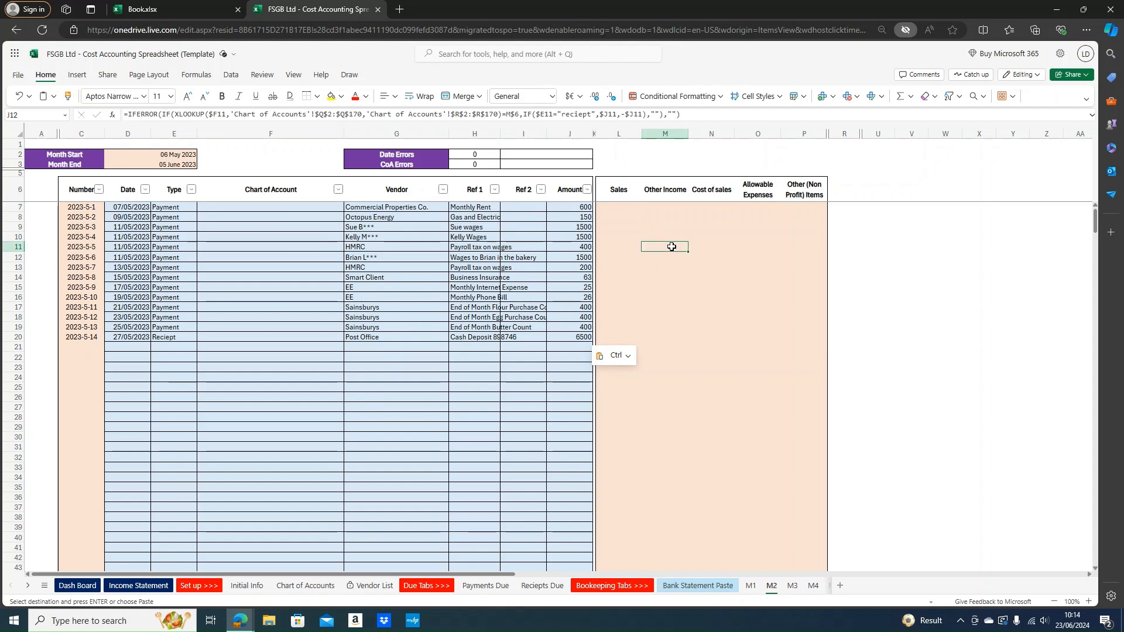
click(617, 211)
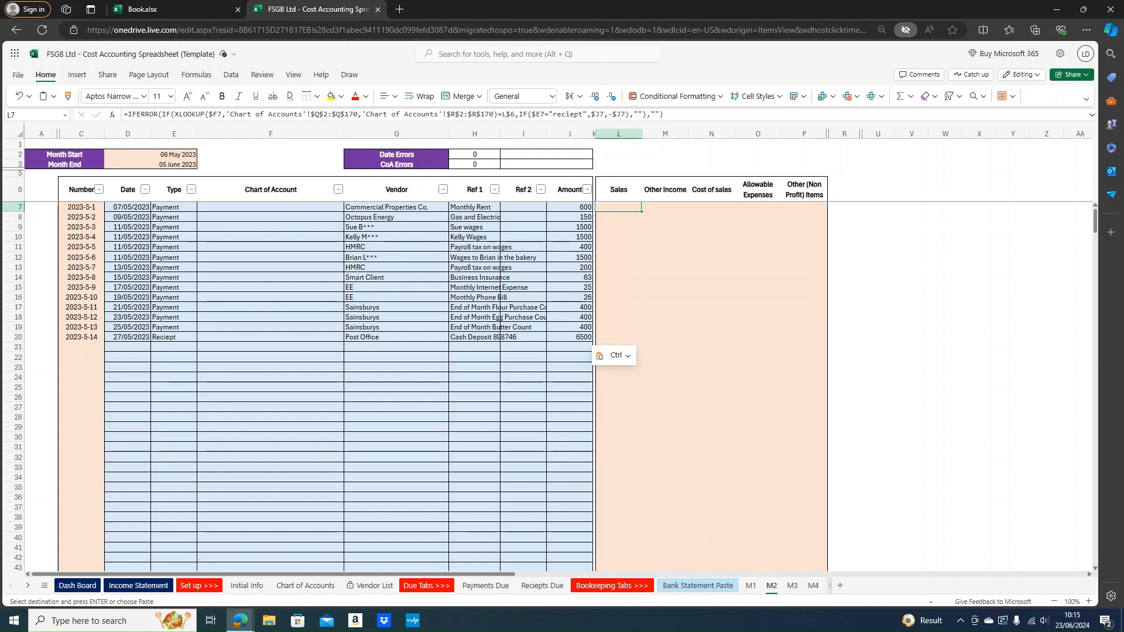
mouse_move(240, 620)
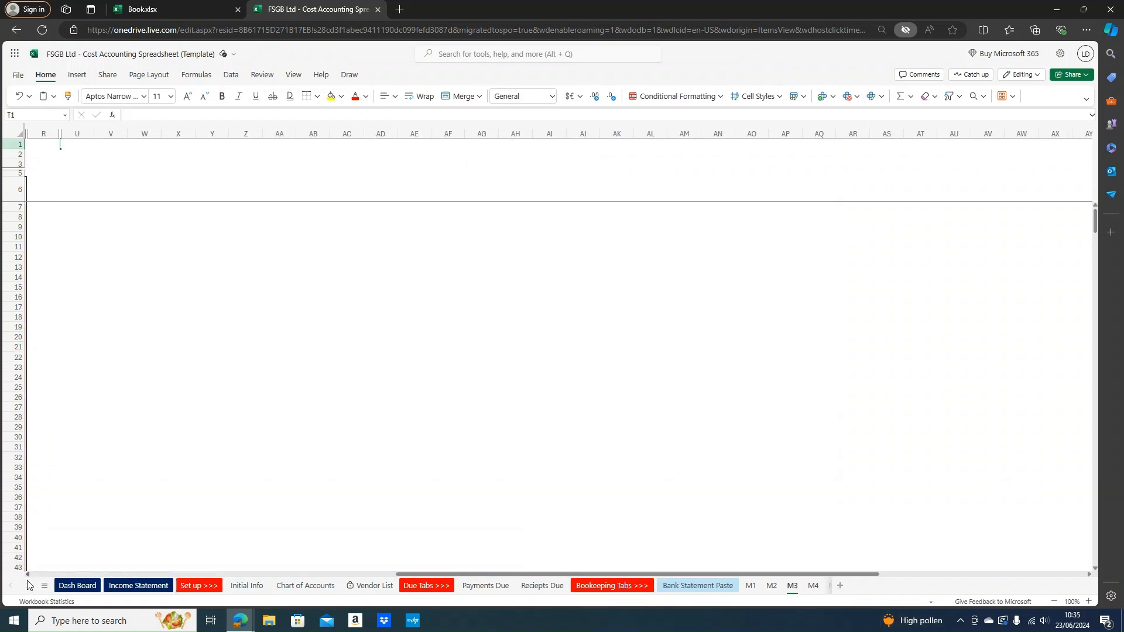
click(28, 587)
drag(409, 574, 28, 580)
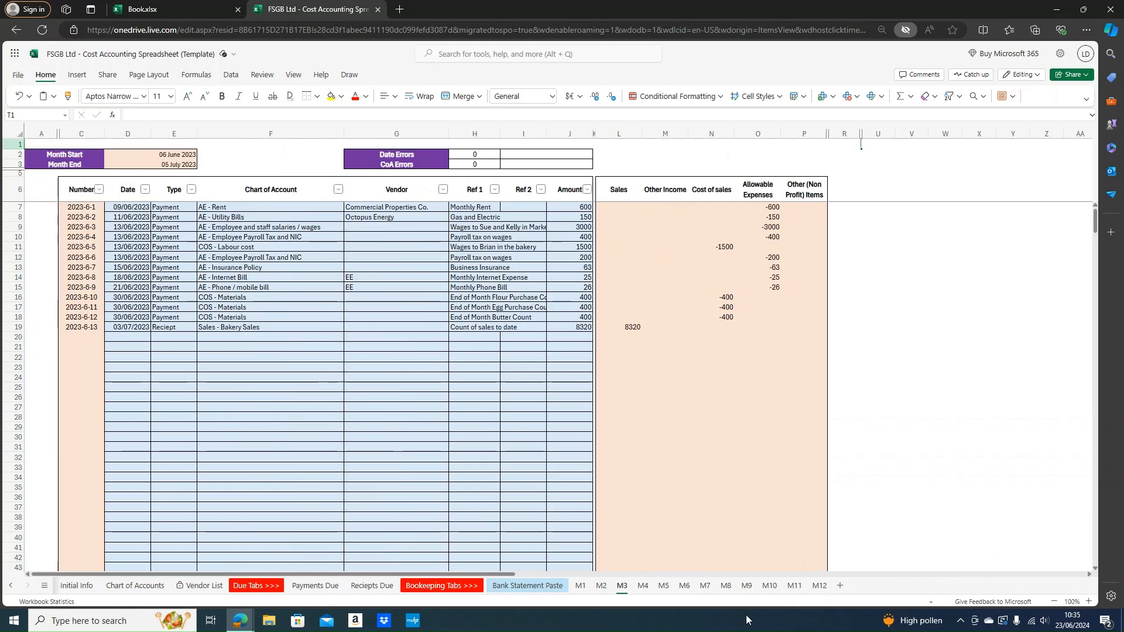
click(819, 585)
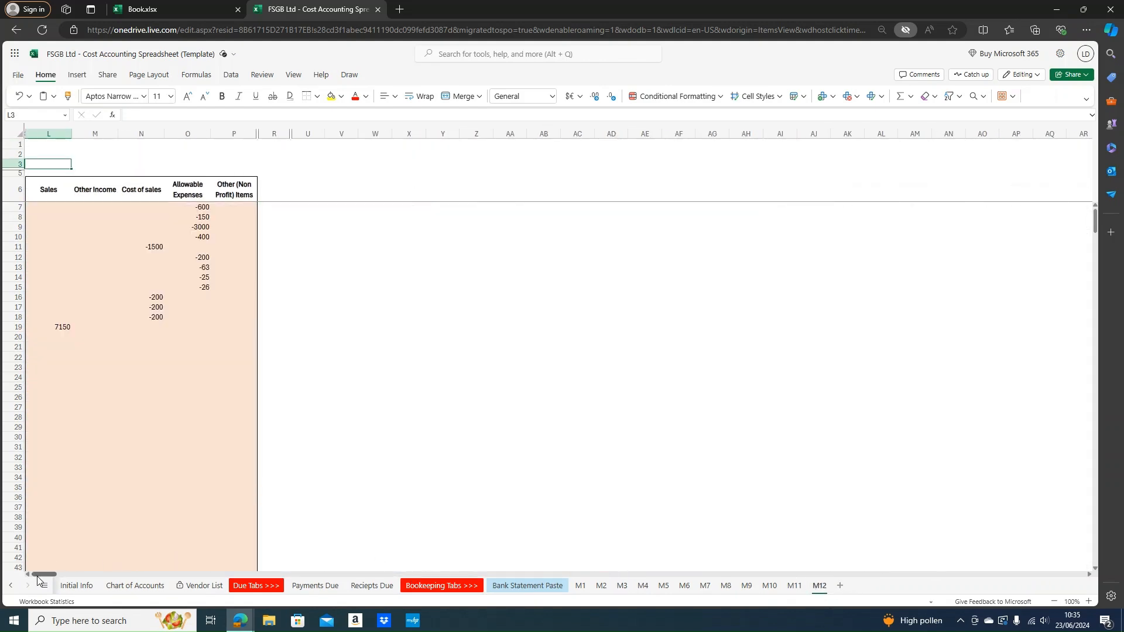
click(28, 575)
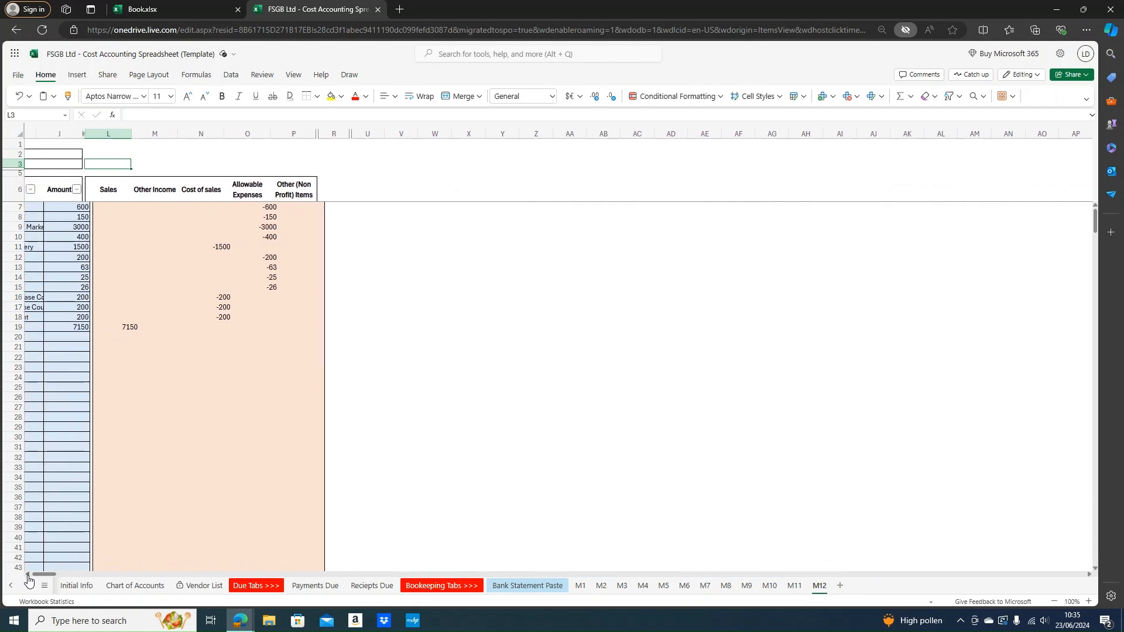
click(27, 574)
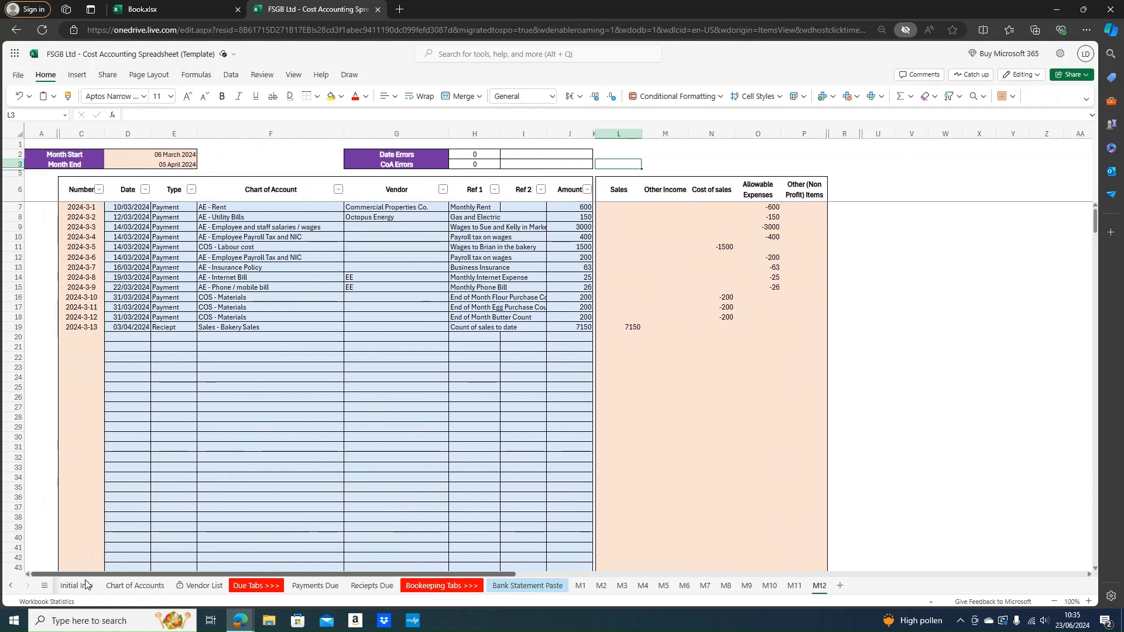
click(601, 585)
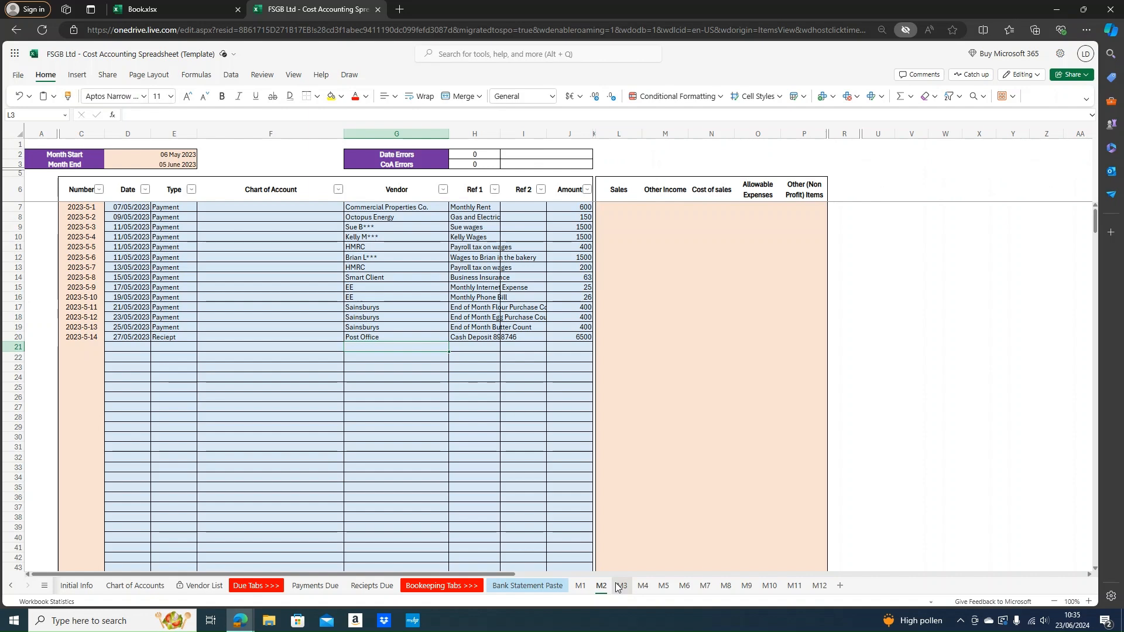
click(303, 258)
click(265, 207)
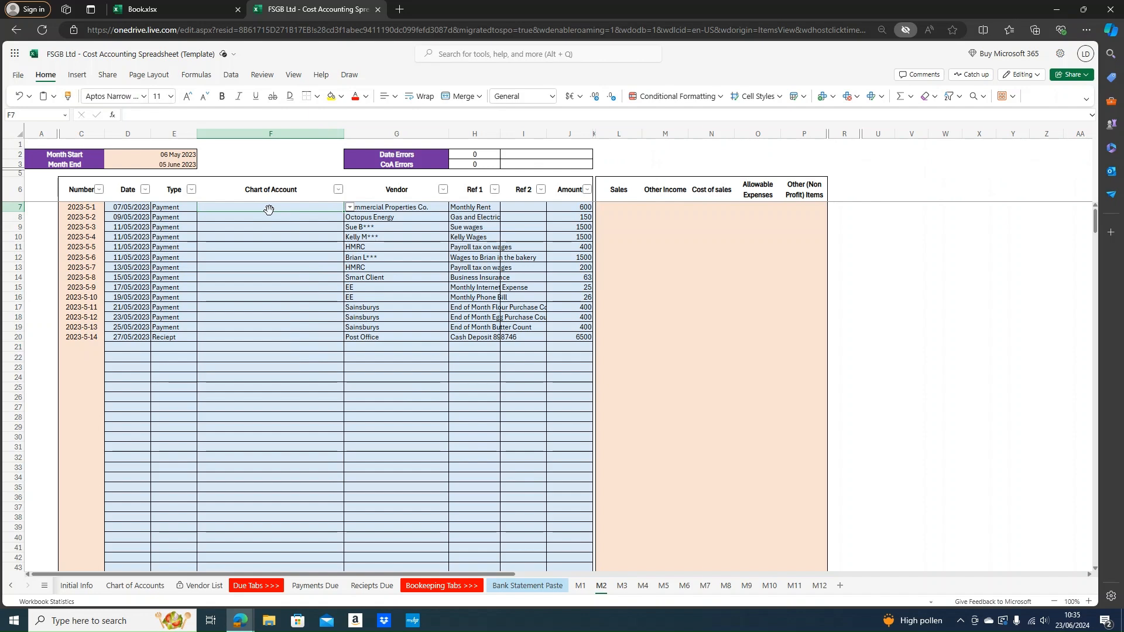
Categorise the first rows as AE - Rent, AE - Utility Bills, staff wages and AE - Employee Payroll Tax and NIC
click(348, 207)
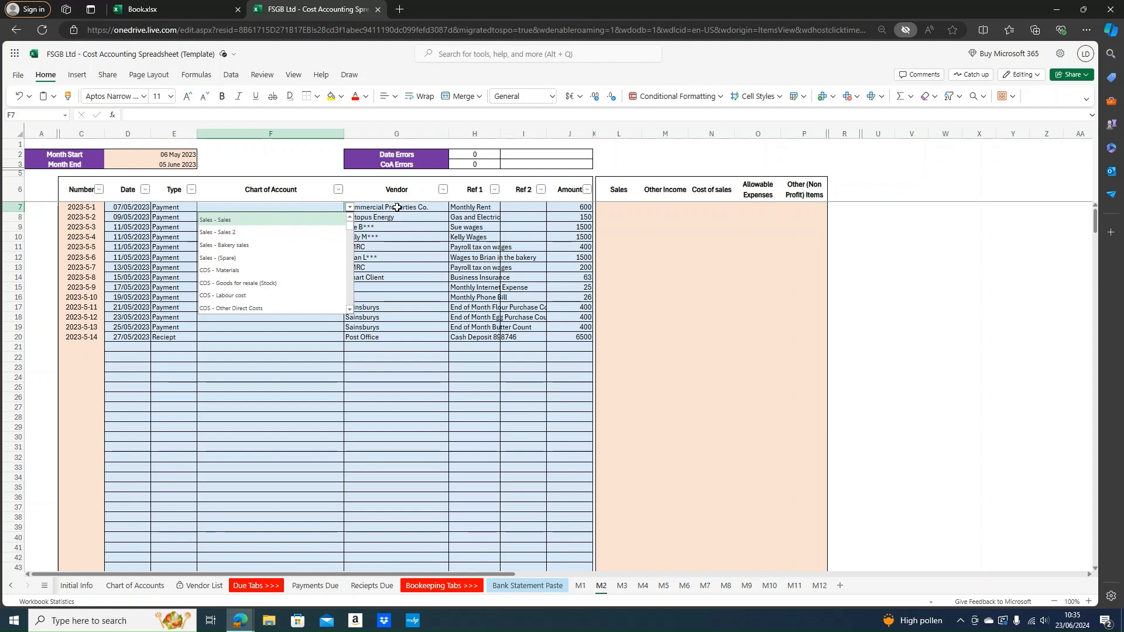
click(293, 210)
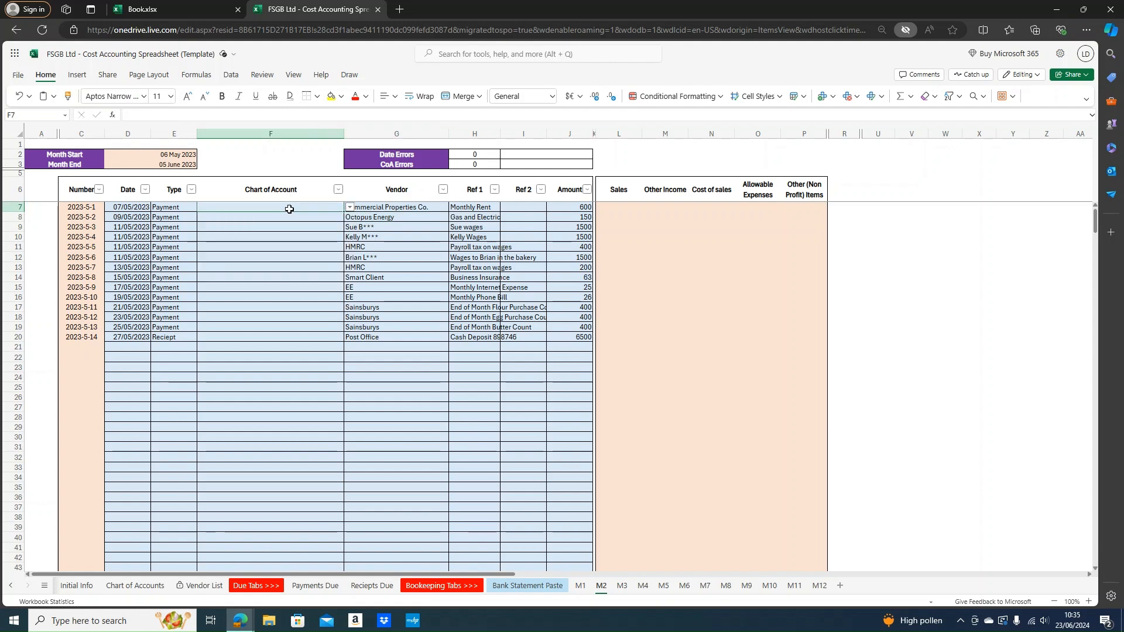
text(rent)
click(291, 216)
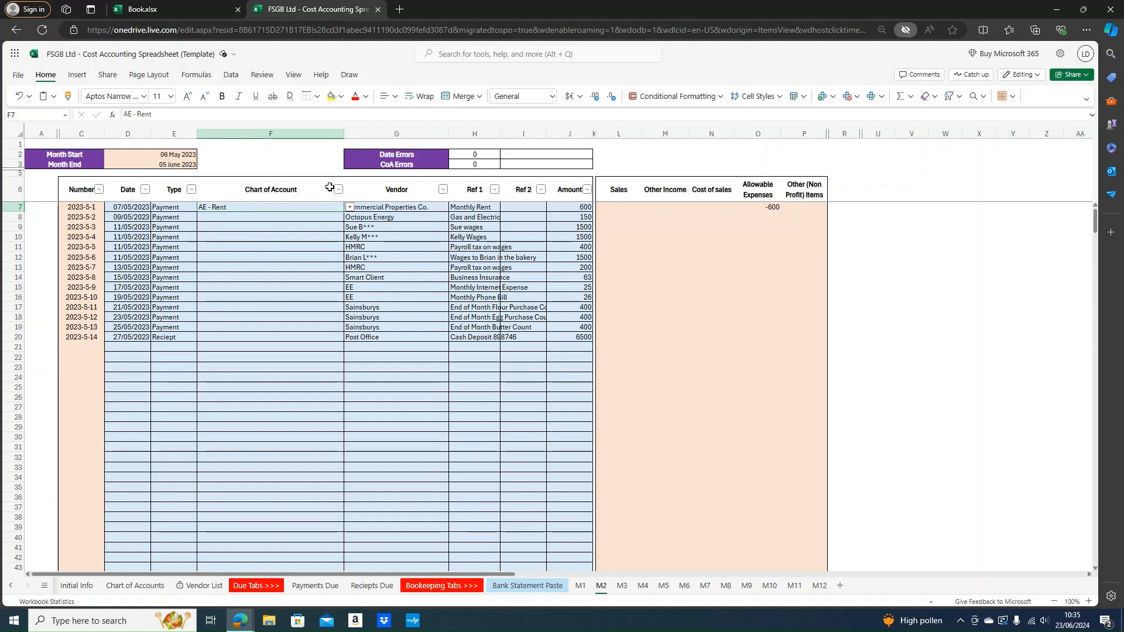
click(309, 217)
text(utili)
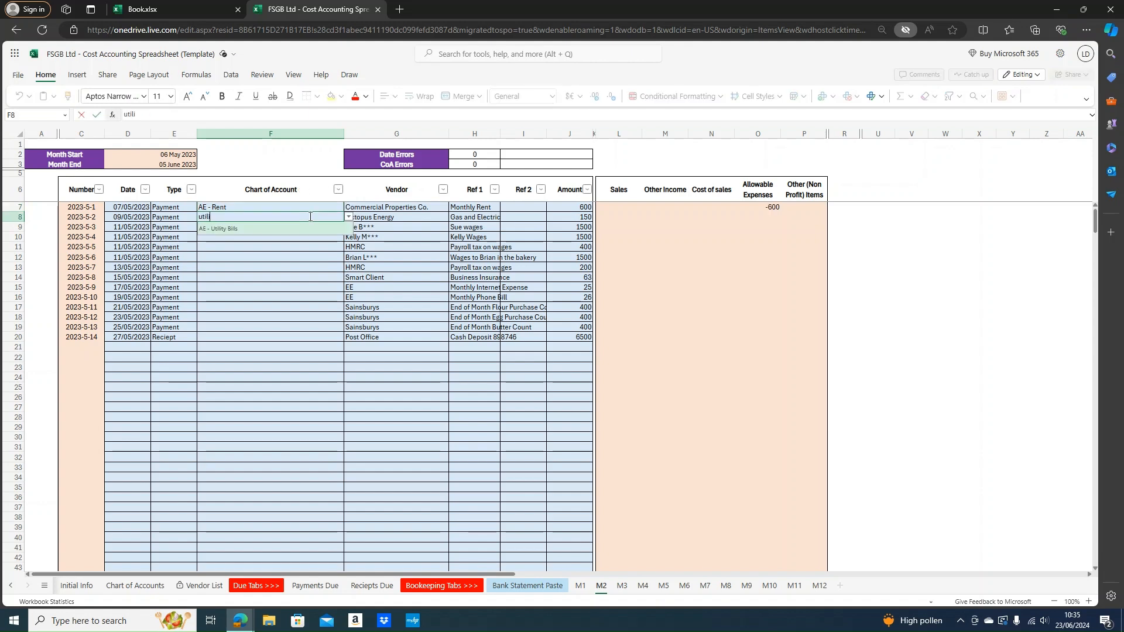
key(Return)
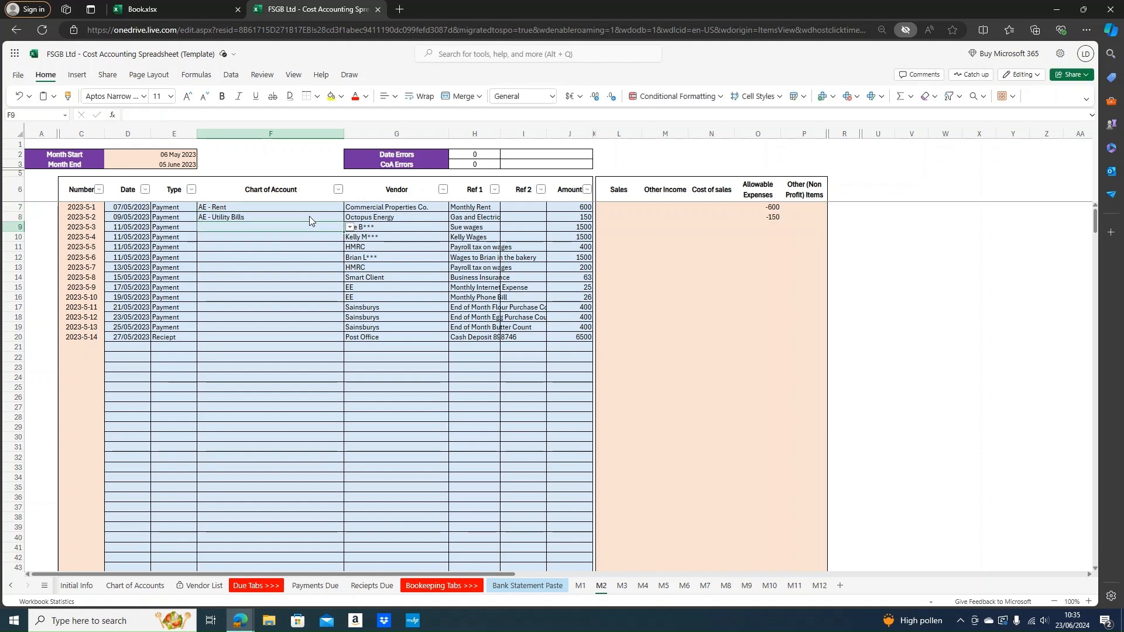
text(wage)
key(Return)
key(Return)
text(payroll)
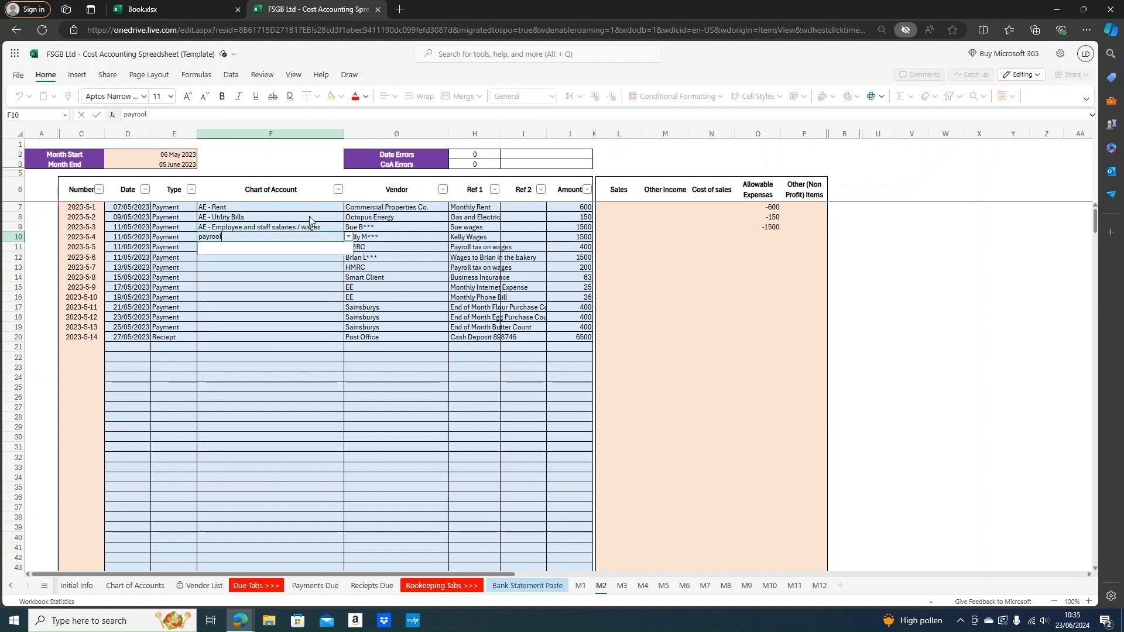
key(Return)
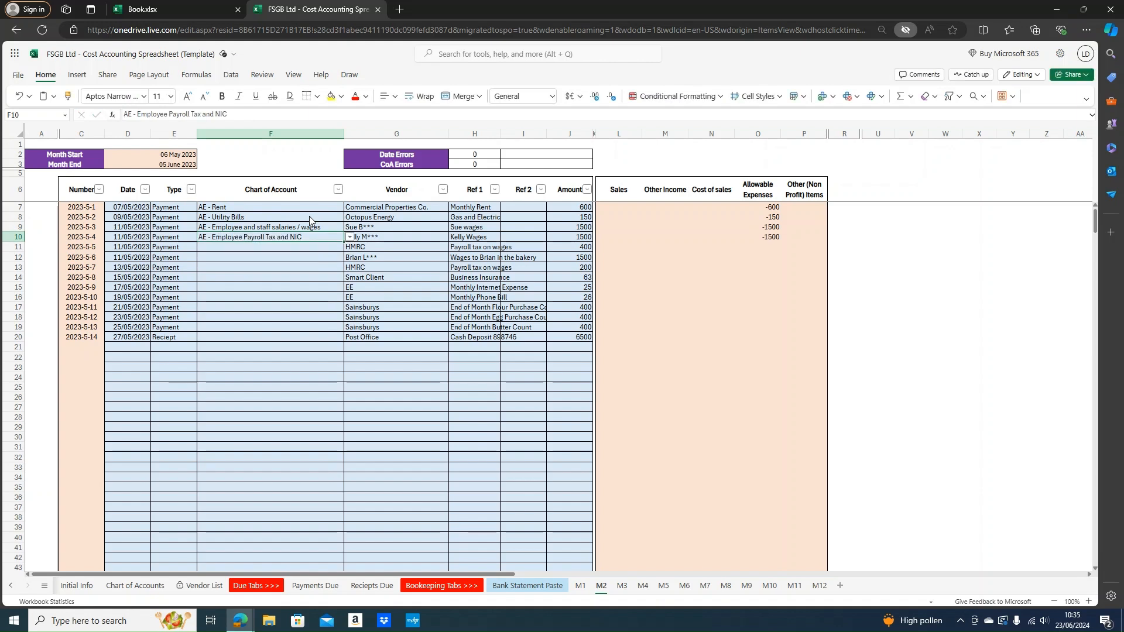
Re-enter row 10 as AE - Employee and staff salaries / wages, row 11 payroll tax, row 12 COS - Labour cost
key(Return)
key(Up)
key(BackSpace)
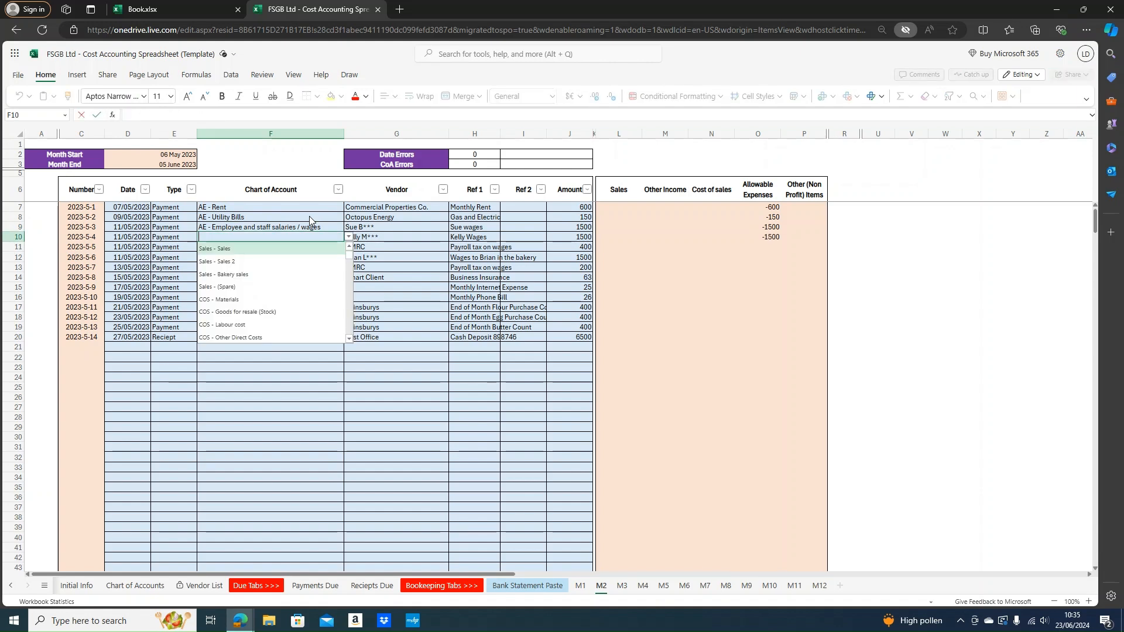
text(emplo)
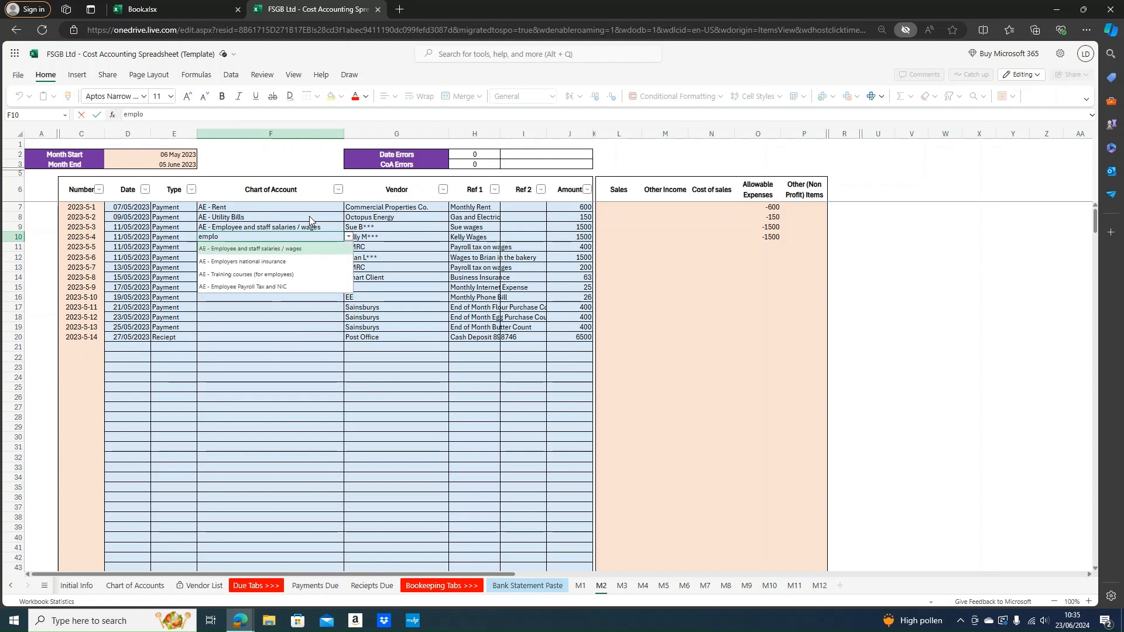
key(Return)
text(payroll)
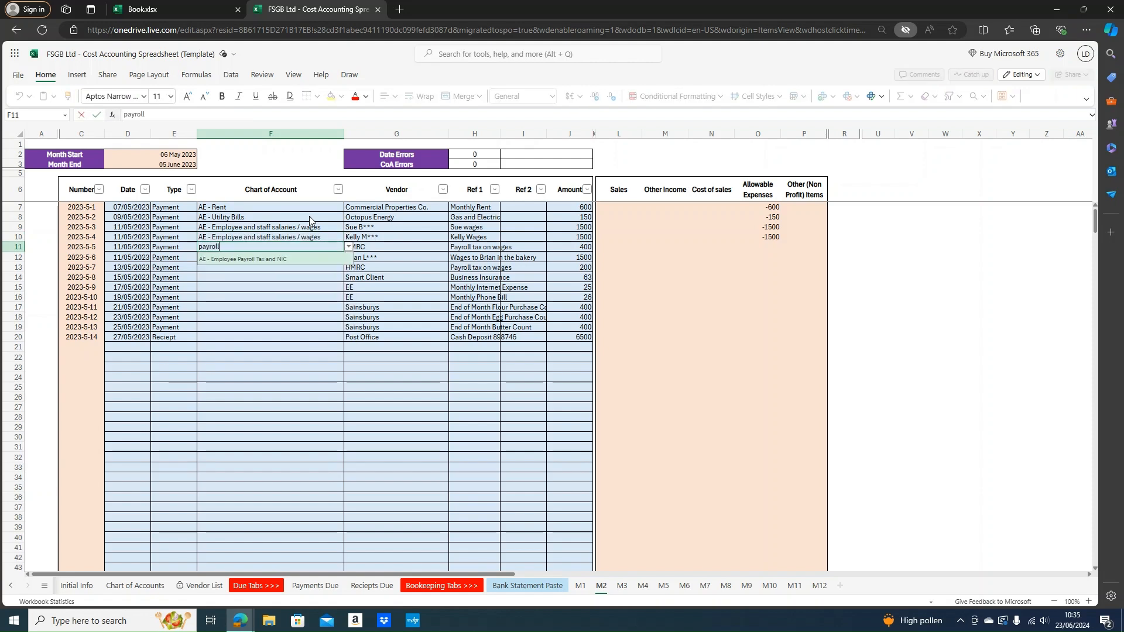
key(Return)
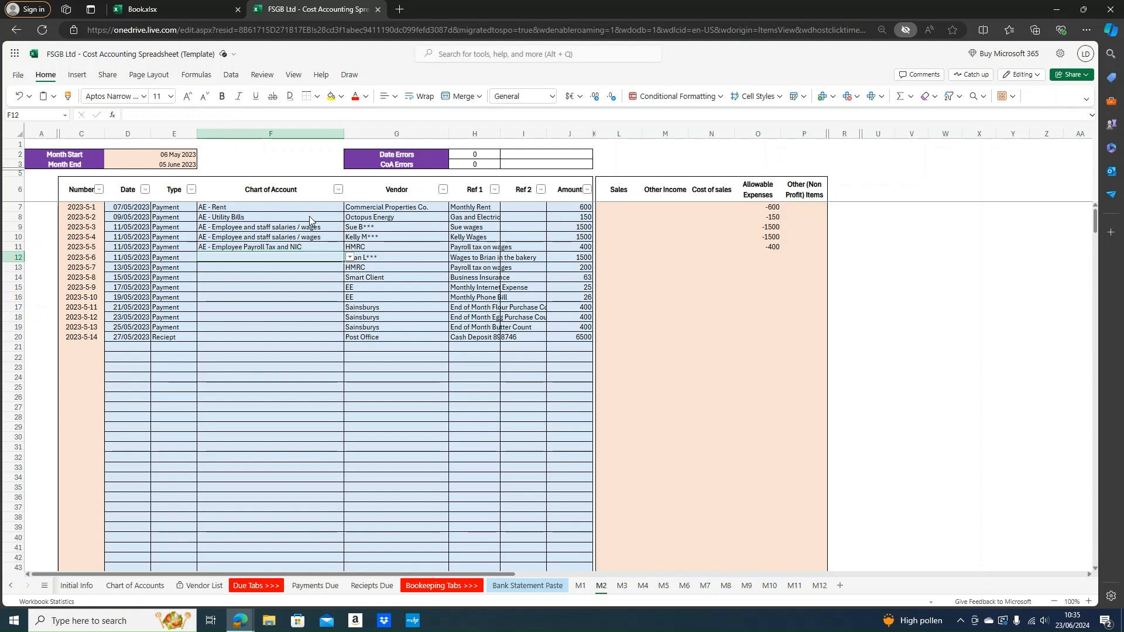
text(lab)
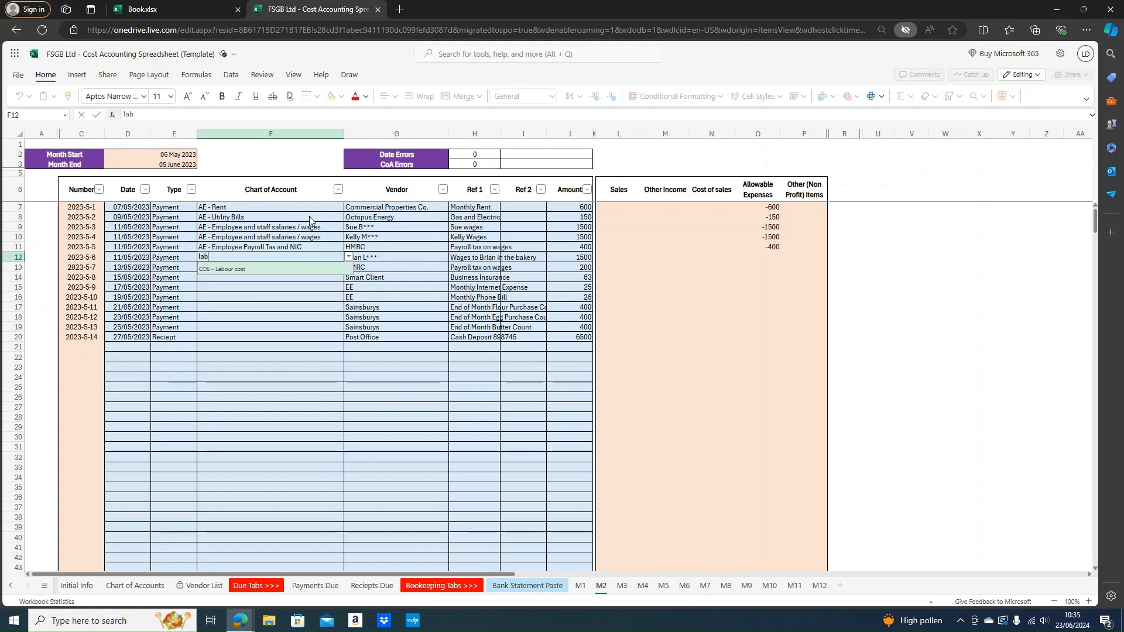
key(Return)
key(Return)
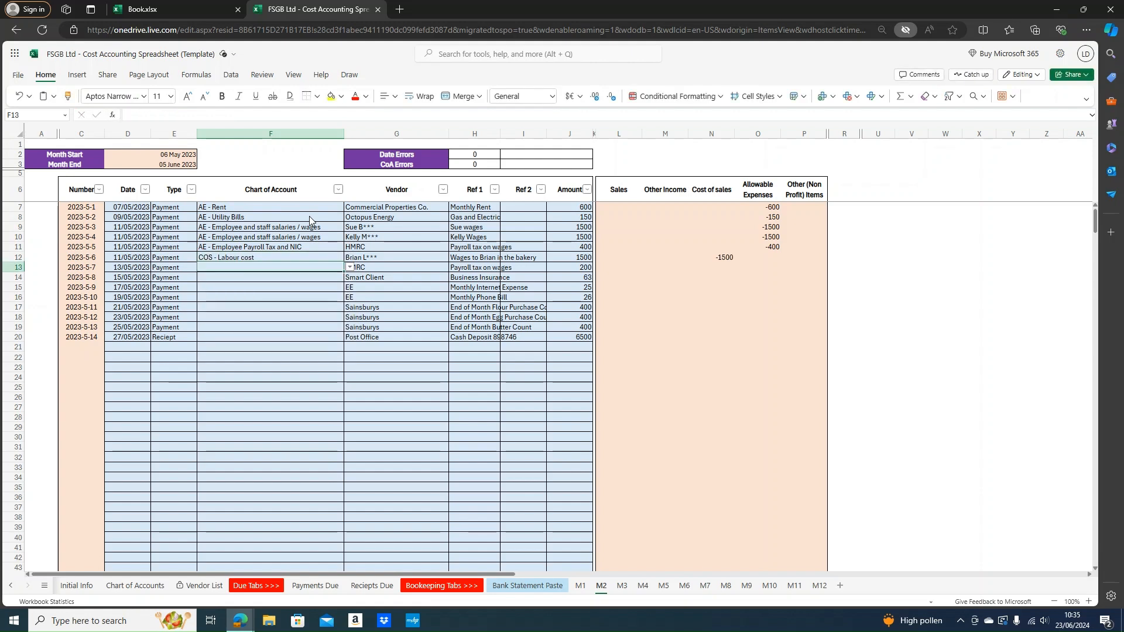
text(leas)
Set rows 13–16 to AE - Leasing Payments, AE - Insurance Policy, AE - Internet Bill and AE - Phone / mobile bill
key(Return)
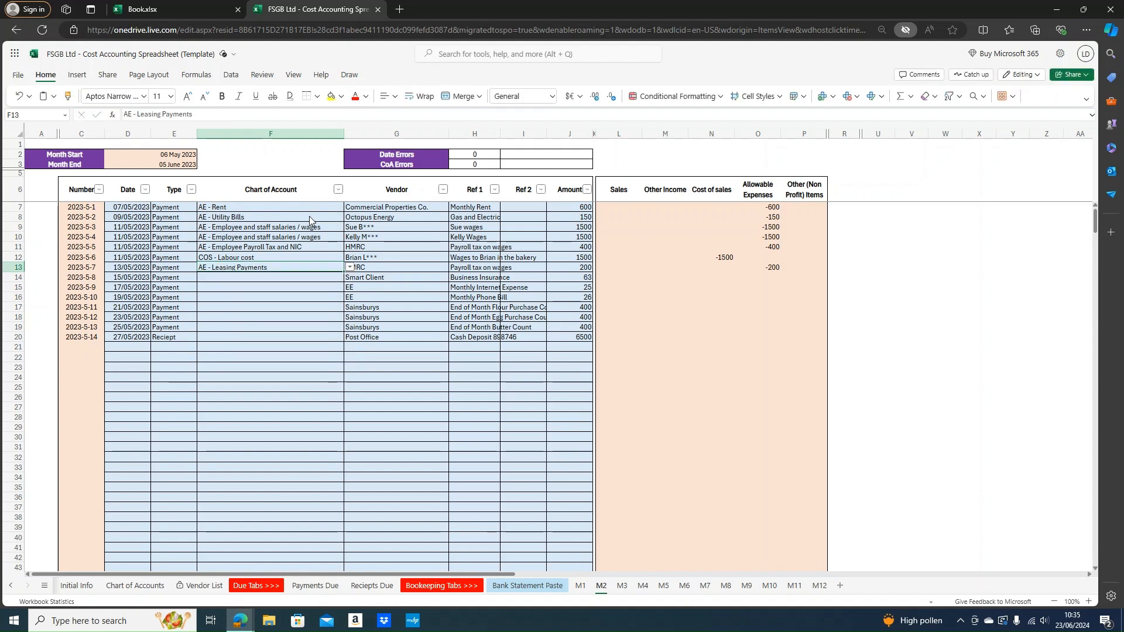
text(p)
key(BackSpace)
text(PAYROL)
key(Return)
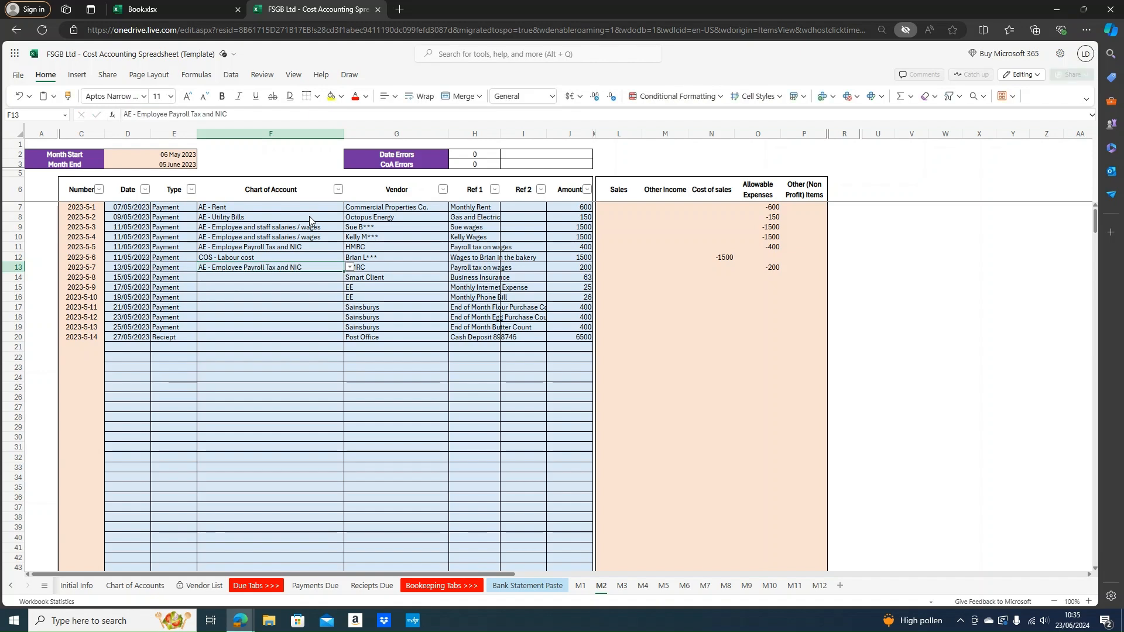
text(IN)
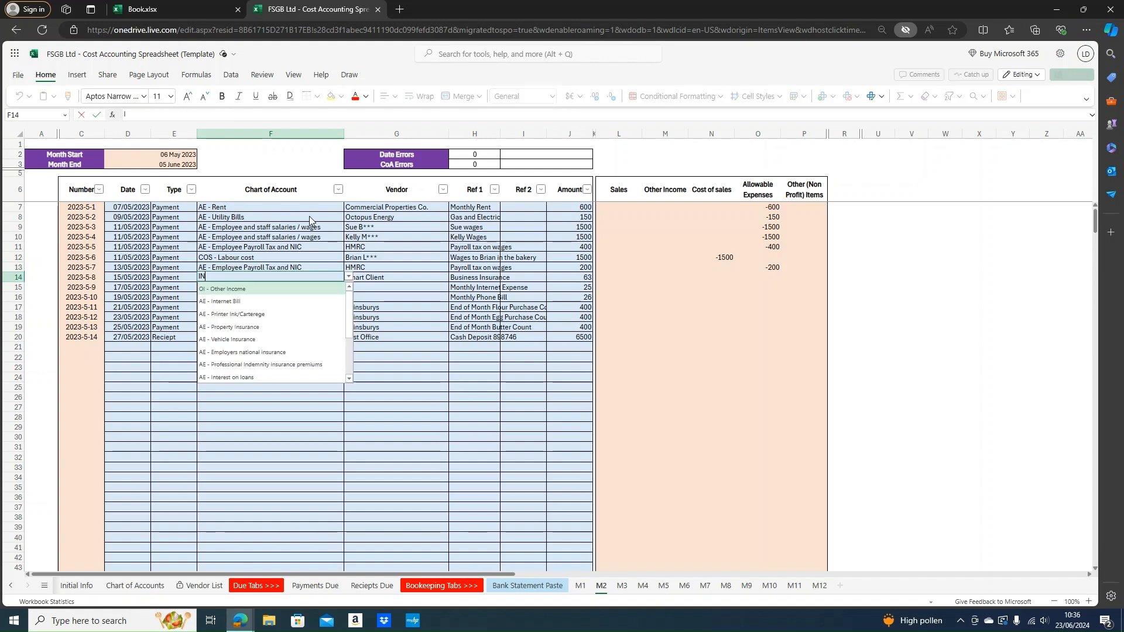
text(SURANC)
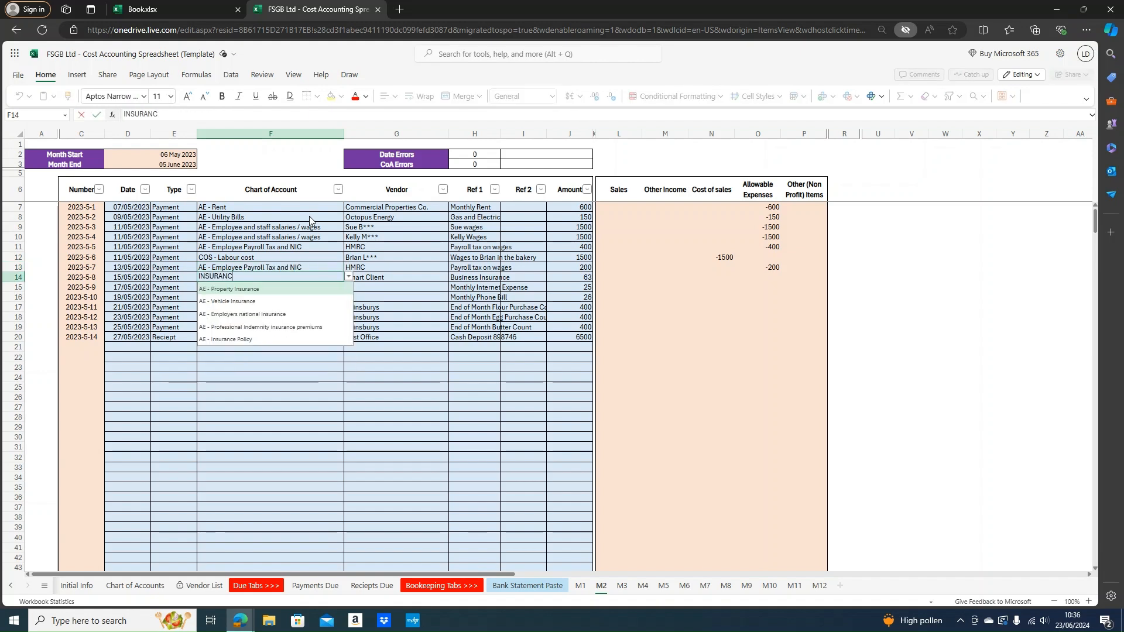
key(Down)
key(Down)
key(Down)
key(Down)
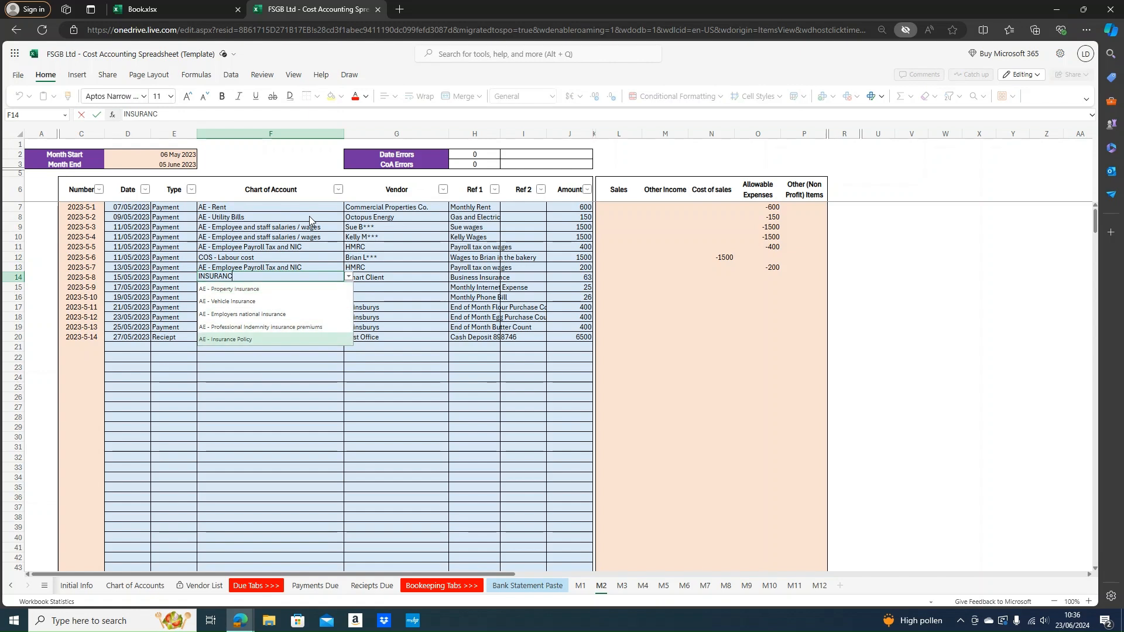
key(Return)
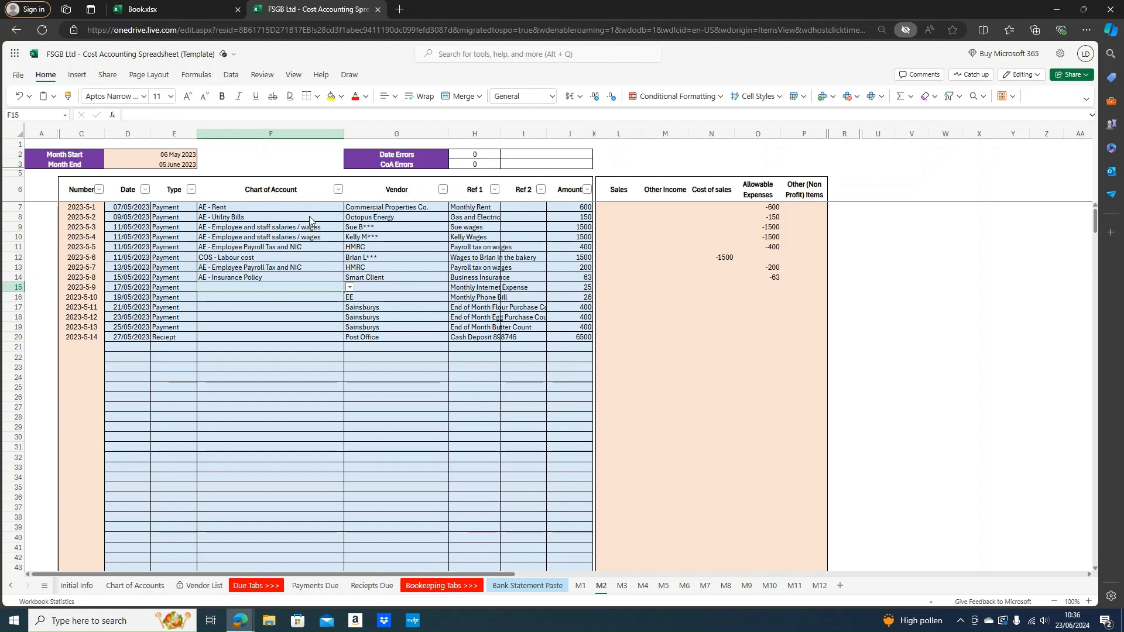
text(INT)
key(Down)
key(Return)
key(Down)
text(PHON)
key(Down)
key(Return)
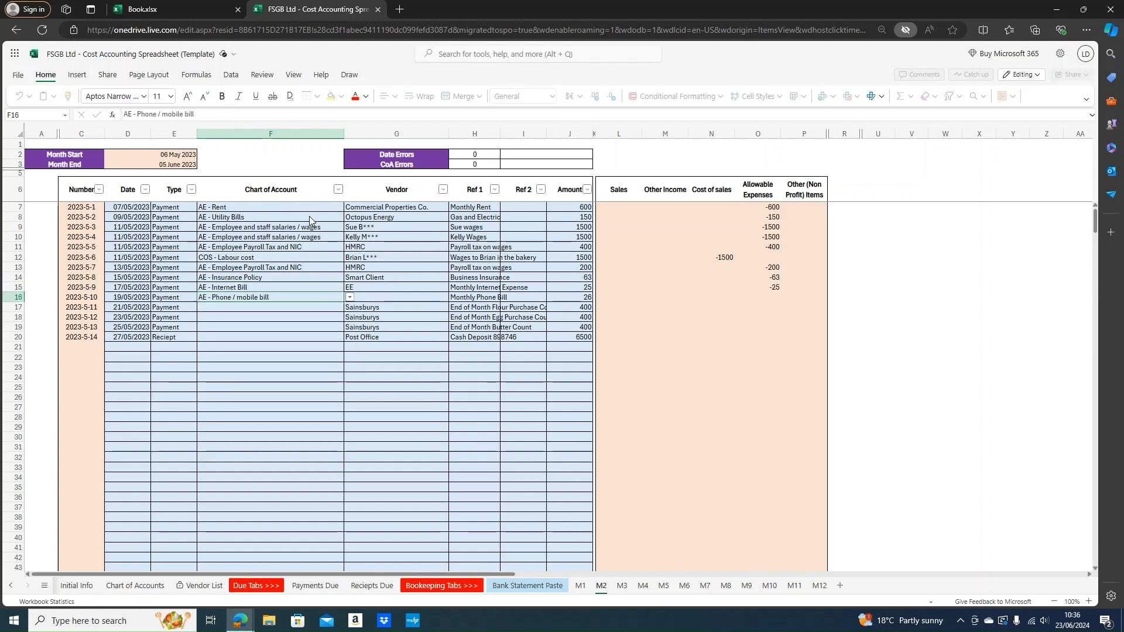
Categorise rows 17–19 as COS - Materials and the receipt row as Sales - Bakery sales
key(Down)
text(mat)
key(Down)
key(Return)
text(mat)
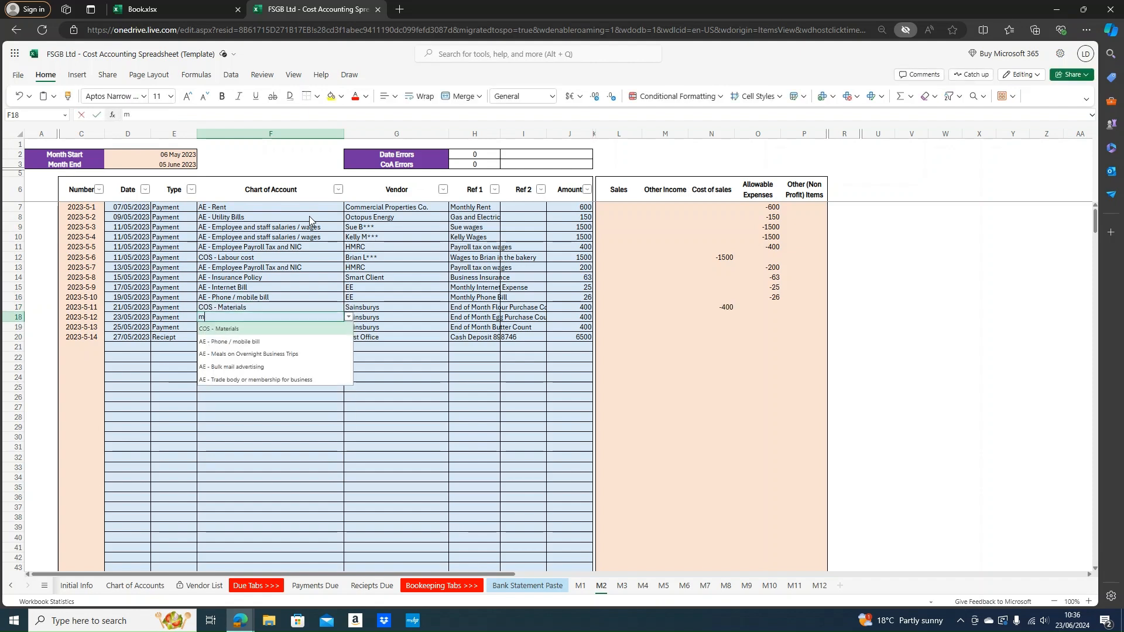
key(Down)
key(Return)
text(mat)
key(Down)
key(Return)
text(sa)
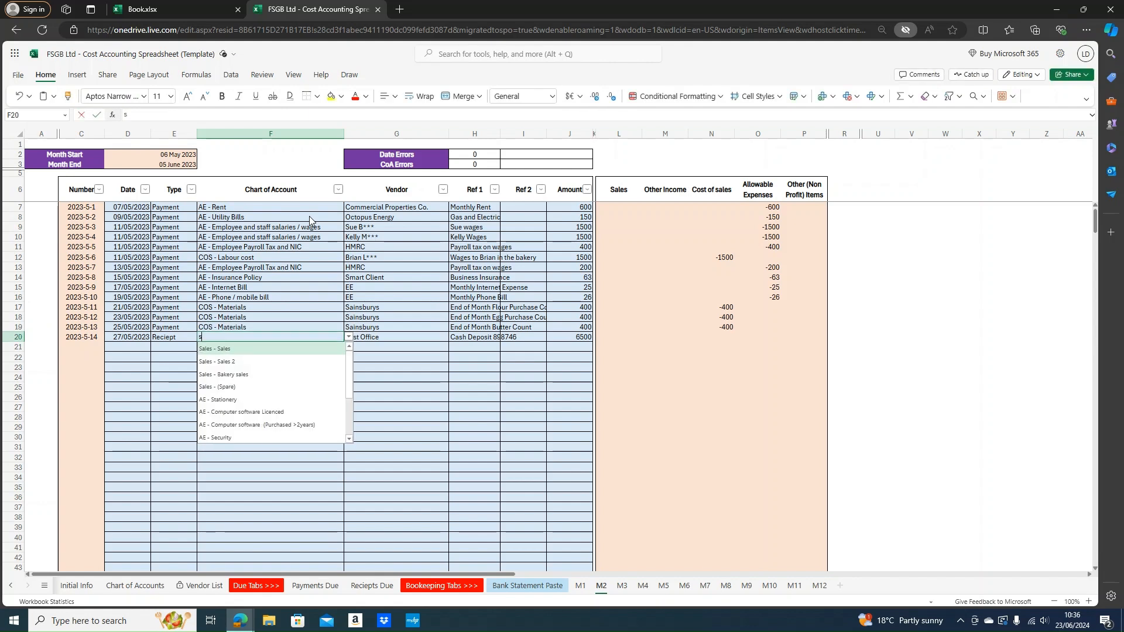
key(Down)
key(Down)
key(Return)
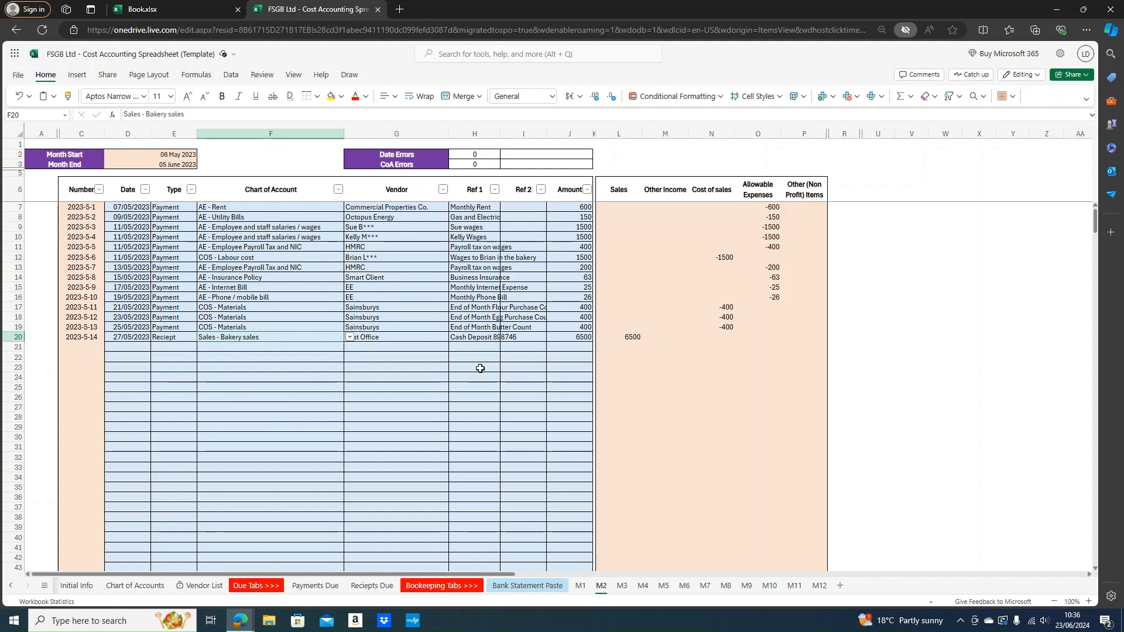
click(466, 290)
Select the vendor cells G7:G21, checking the vendor choices available for G21
drag(402, 207, 427, 339)
click(422, 354)
click(428, 346)
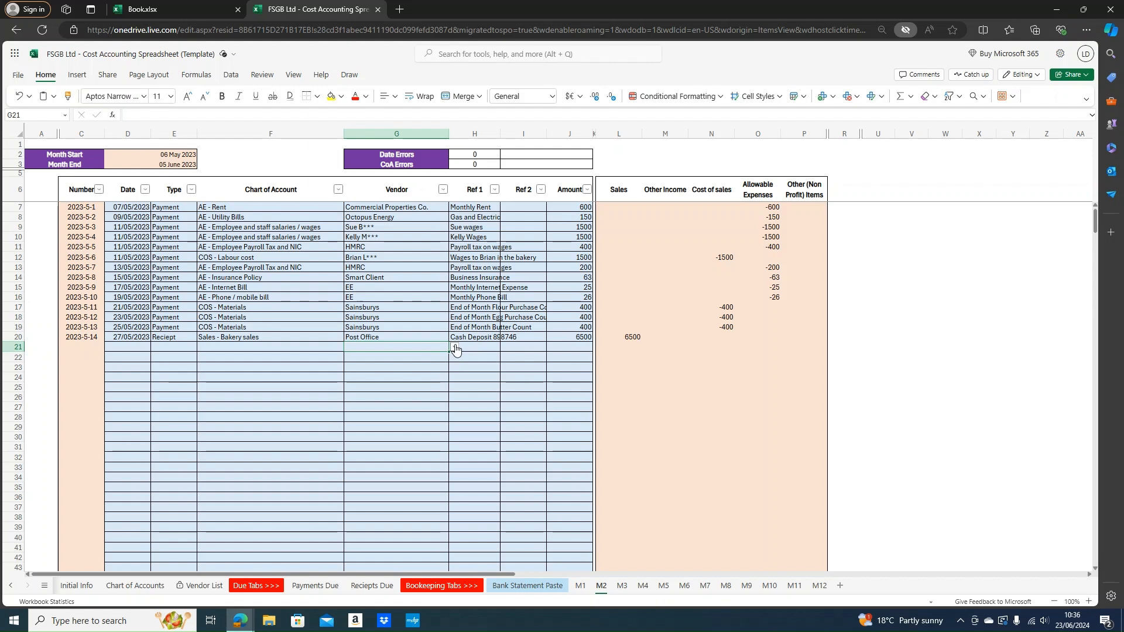
click(455, 347)
drag(383, 206, 398, 346)
click(402, 367)
click(417, 275)
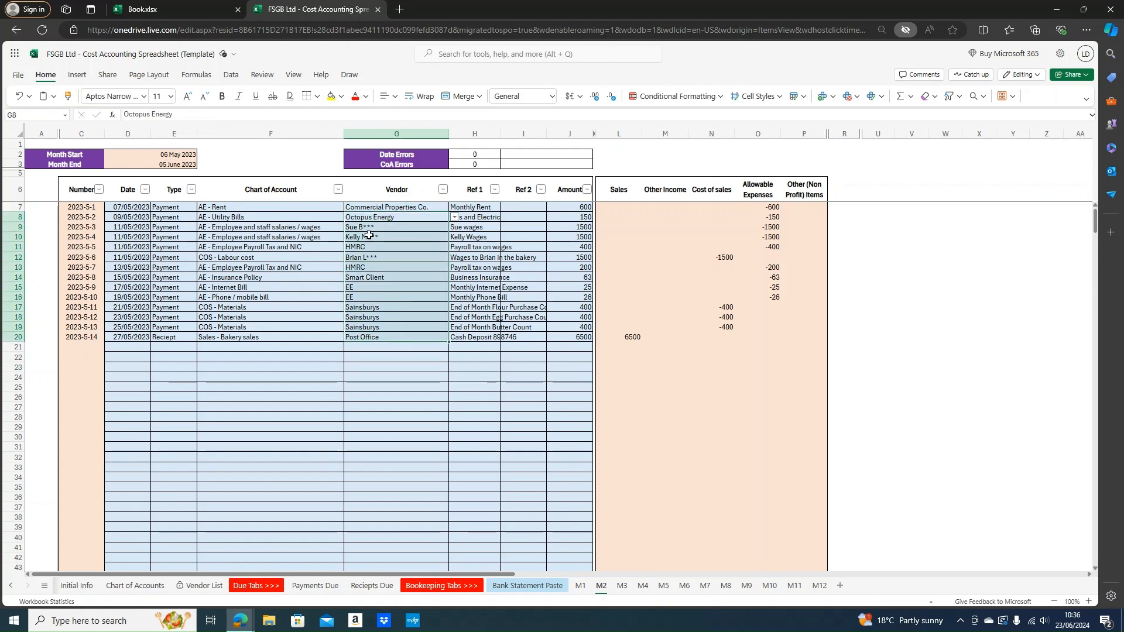
drag(375, 206, 368, 356)
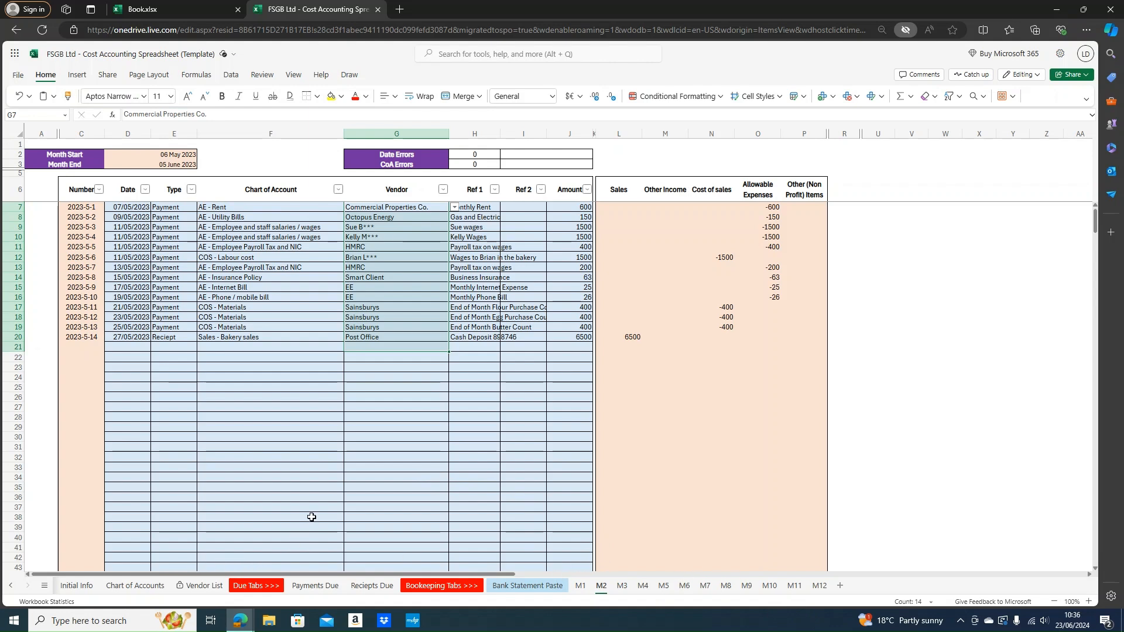
Look through sheets M3 and M4, then go to the Initial Info sheet
click(620, 585)
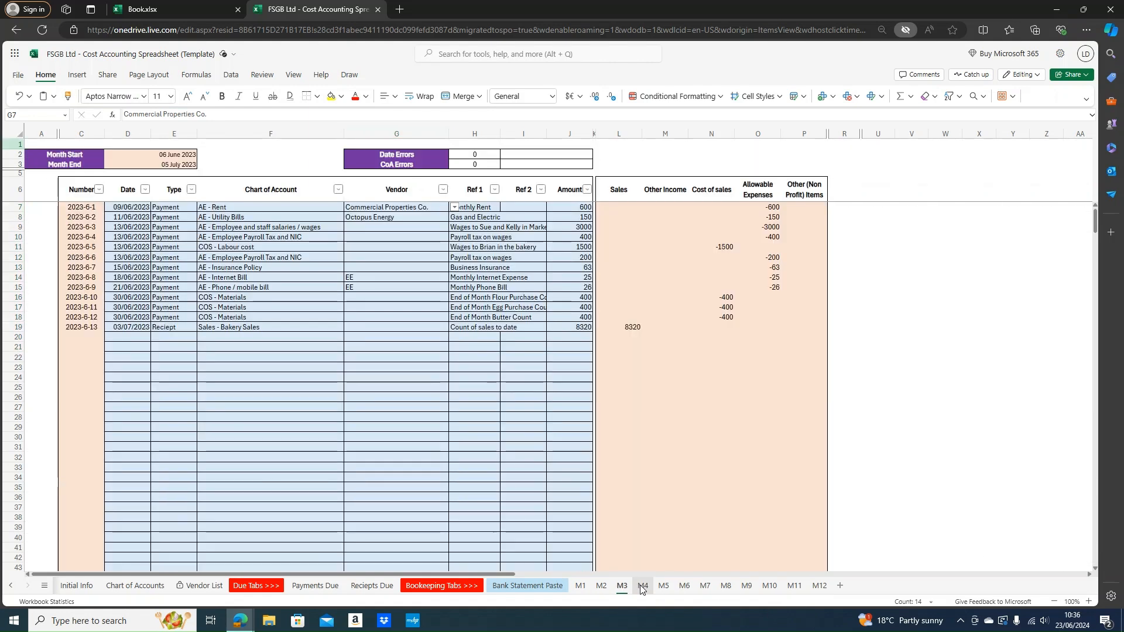
click(641, 586)
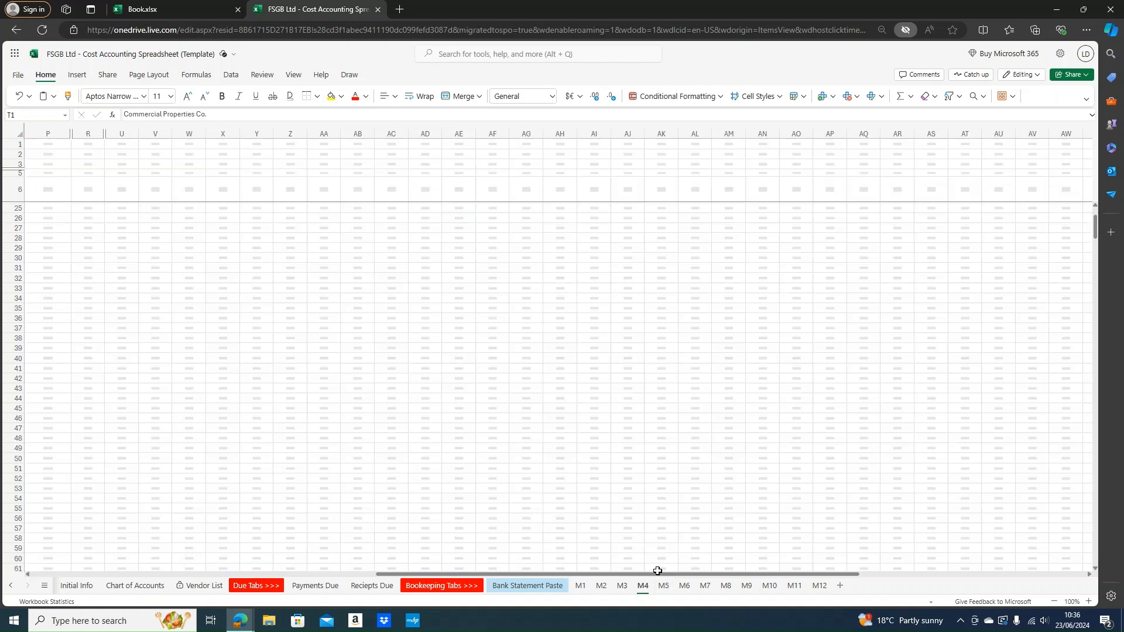
drag(658, 572, 263, 563)
scroll(411, 533, up, 7)
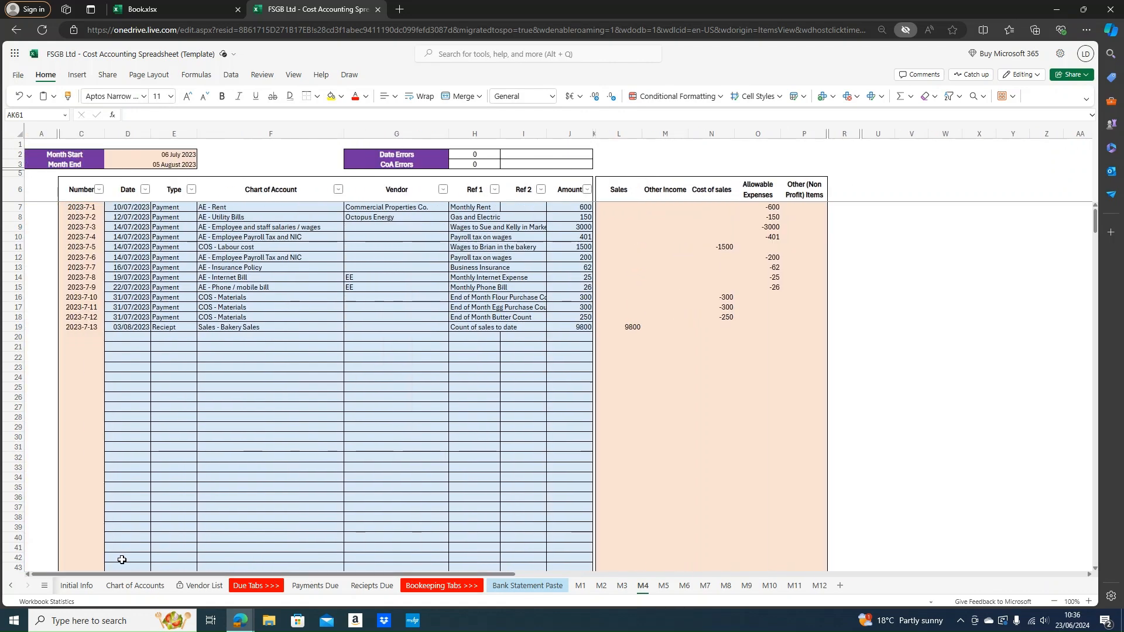
click(76, 584)
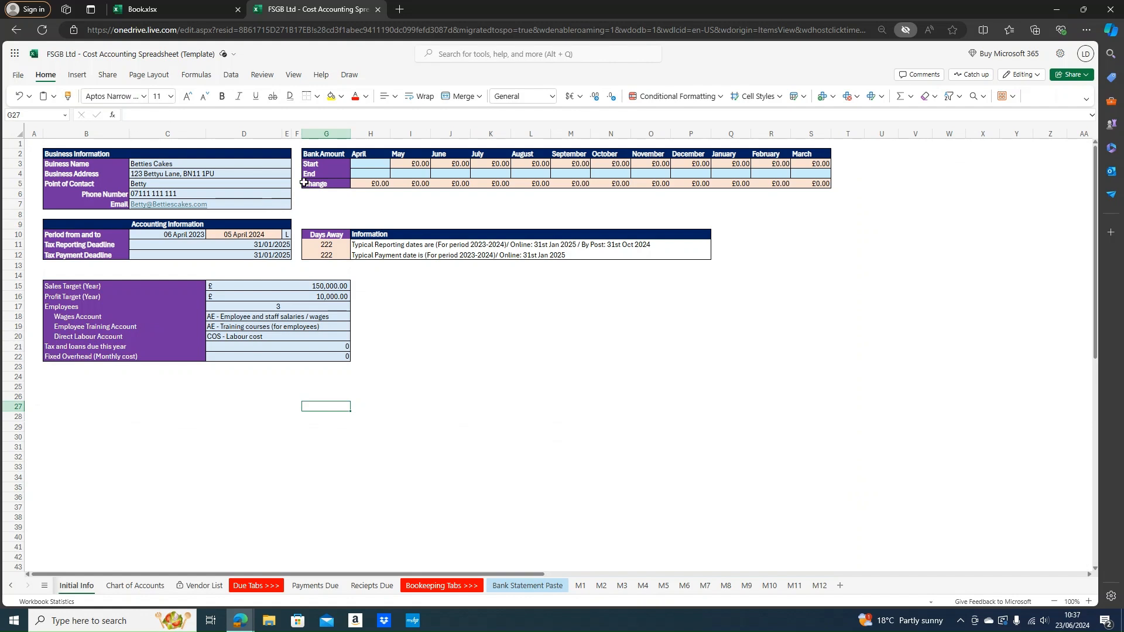
Inspect the April bank Start/End cells H2:H4 and M1's month start date
drag(367, 164, 369, 174)
click(373, 164)
drag(366, 153, 369, 174)
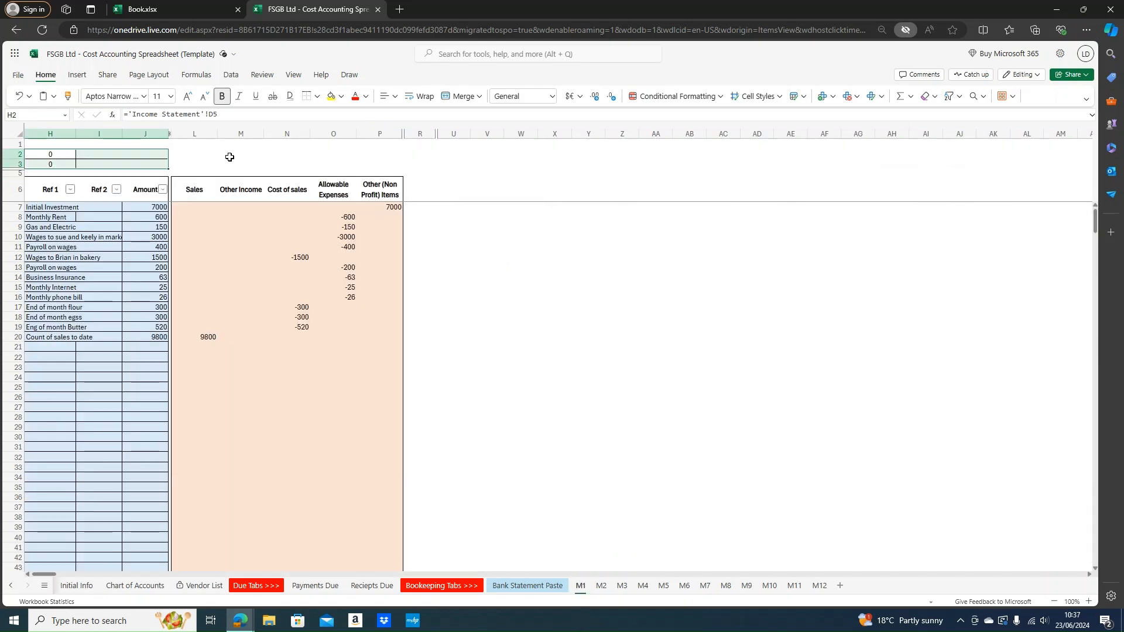
mouse_move(112, 153)
mouse_down()
mouse_move(13, 164)
mouse_move(74, 145)
mouse_move(96, 157)
mouse_up()
click(97, 155)
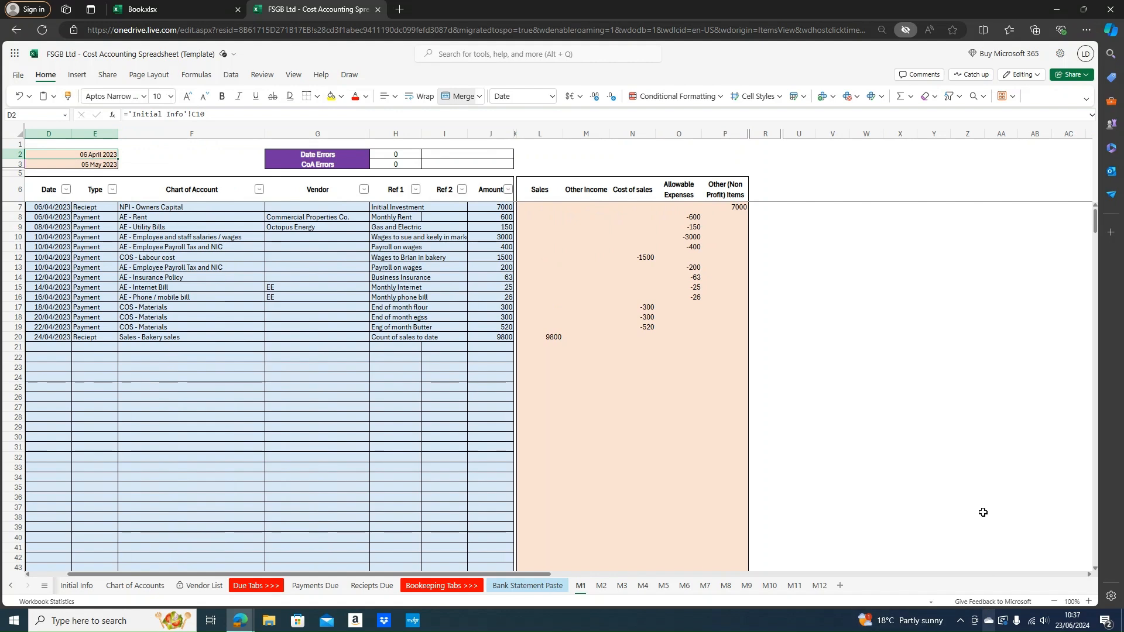
click(77, 585)
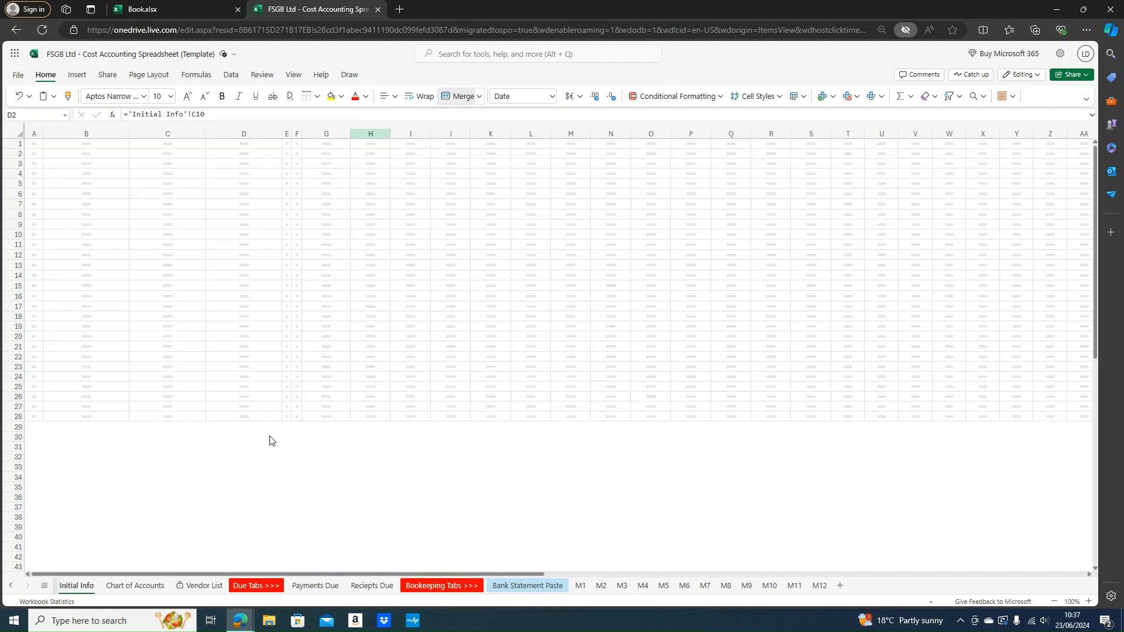
click(368, 164)
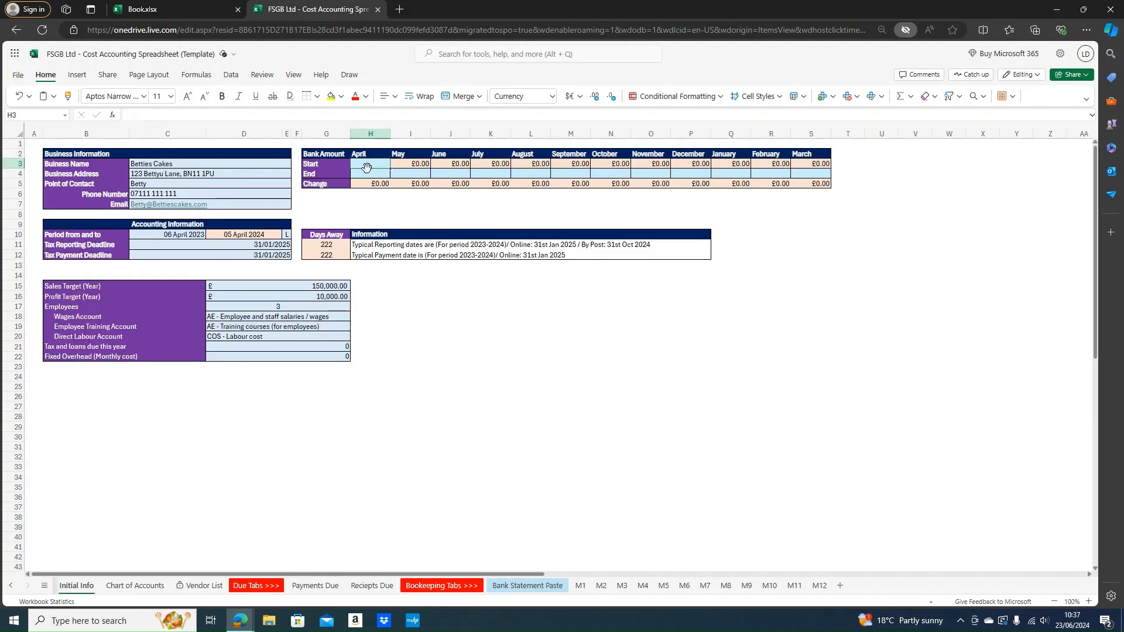
Enter April's start balance 0, April's end balance 9,986 and May's end balance 9,322
text(0)
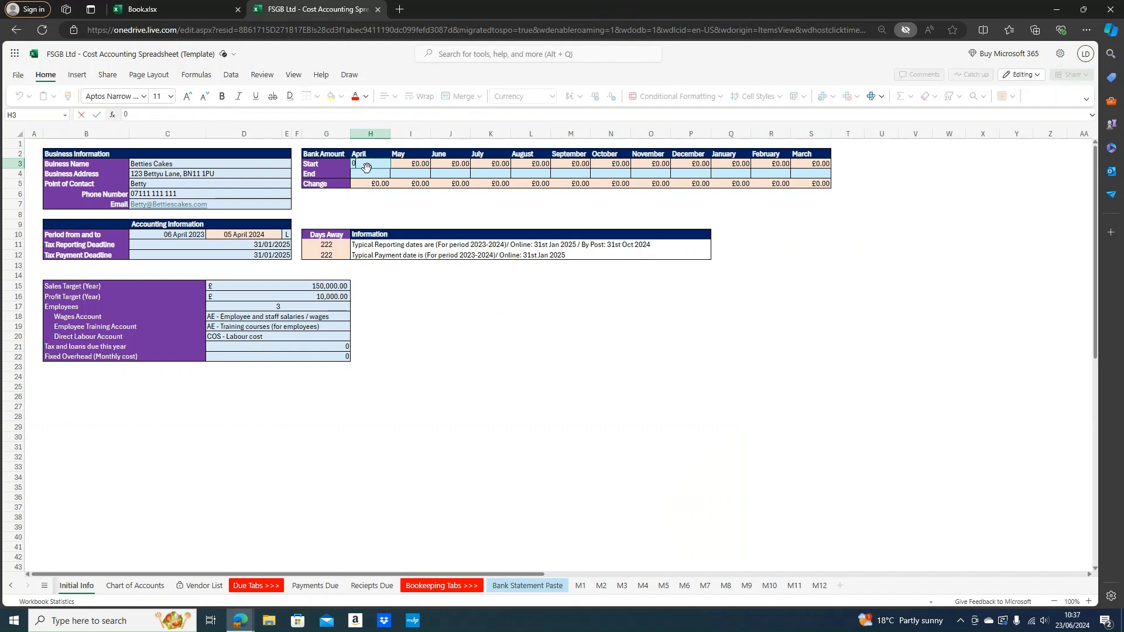
key(Return)
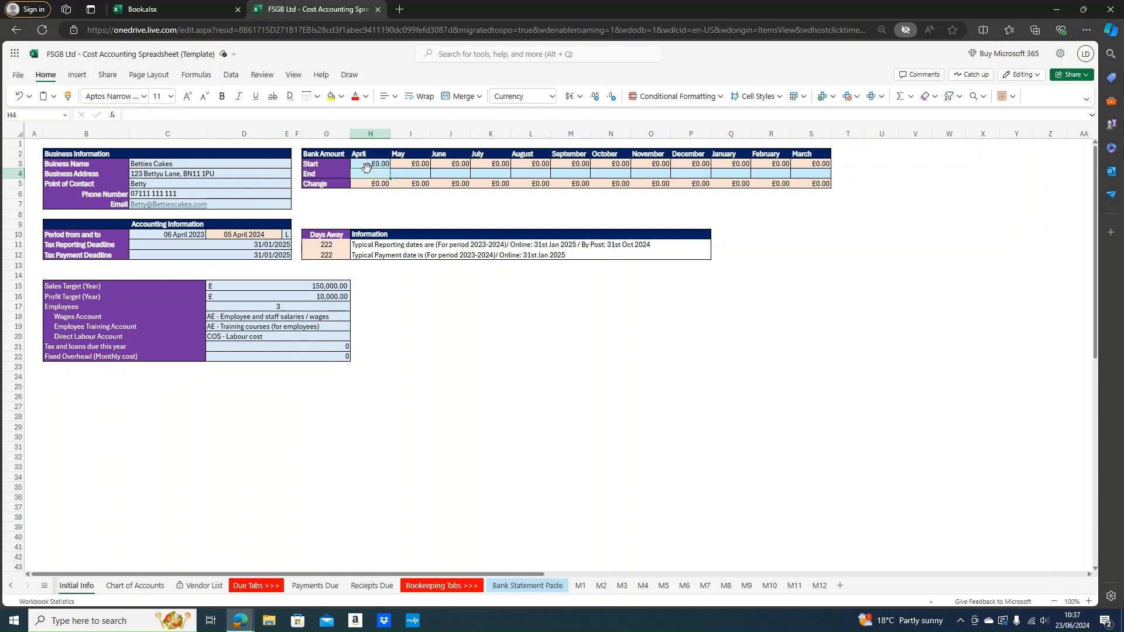
text(9)
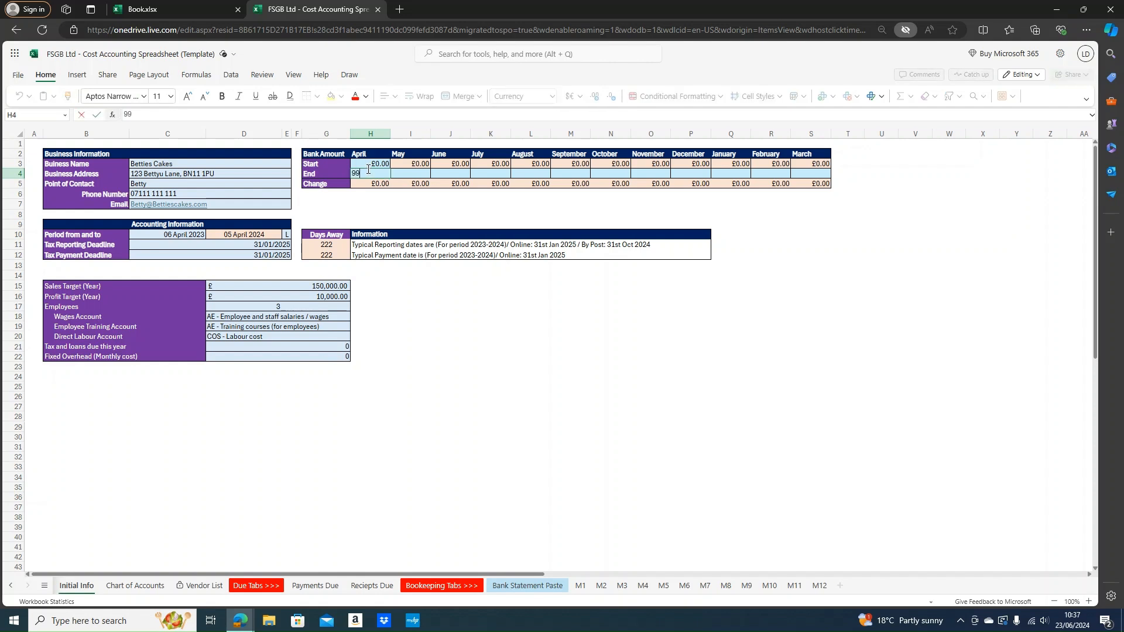
text(,986)
key(Tab)
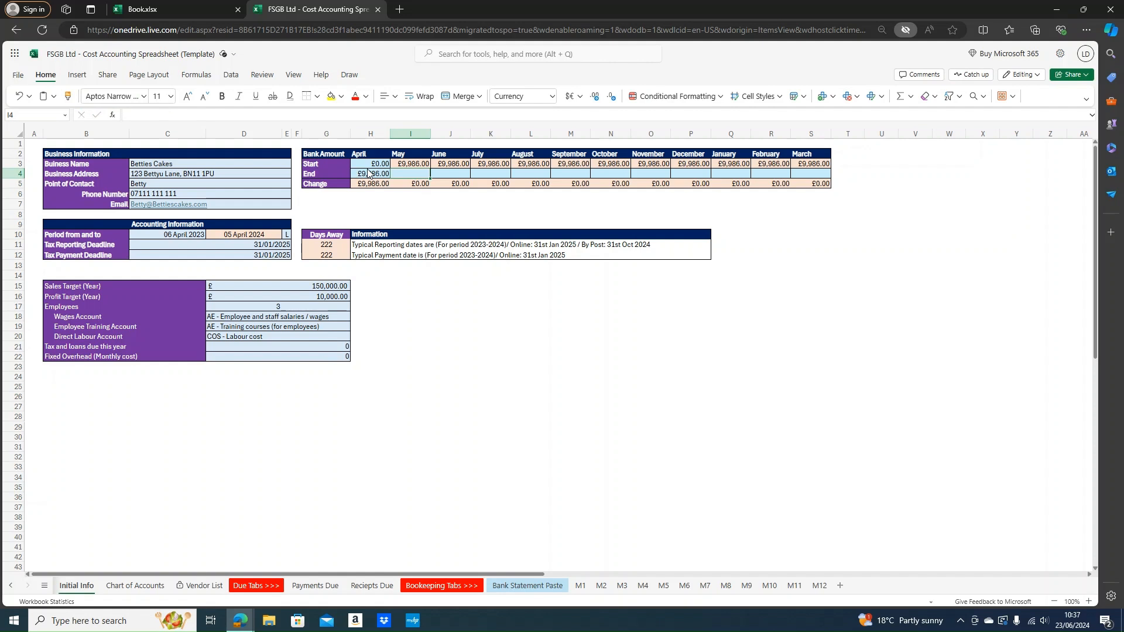
text(9322)
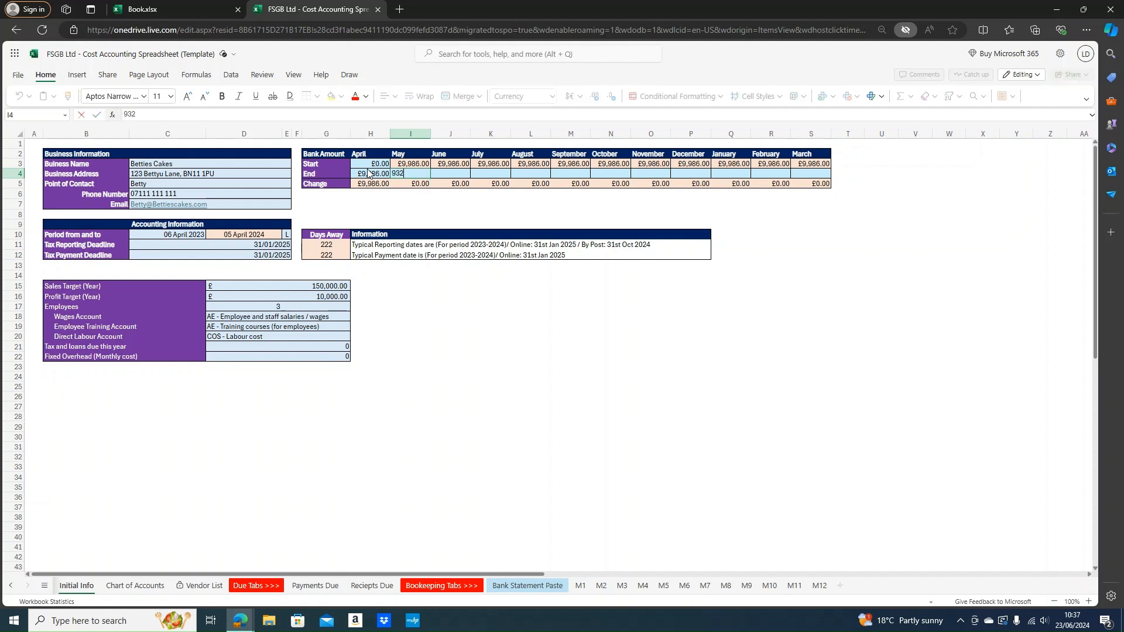
key(Tab)
Enter June–September end balances: 10,478, 13,464, 16,804 and 18,604
text(10)
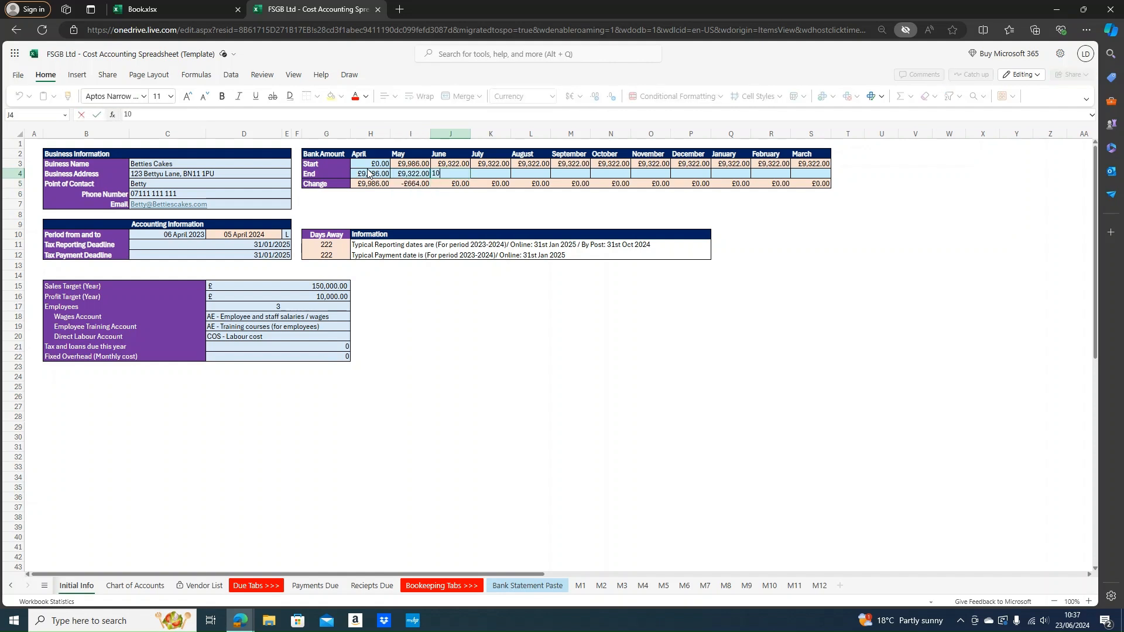
text(,478)
key(Tab)
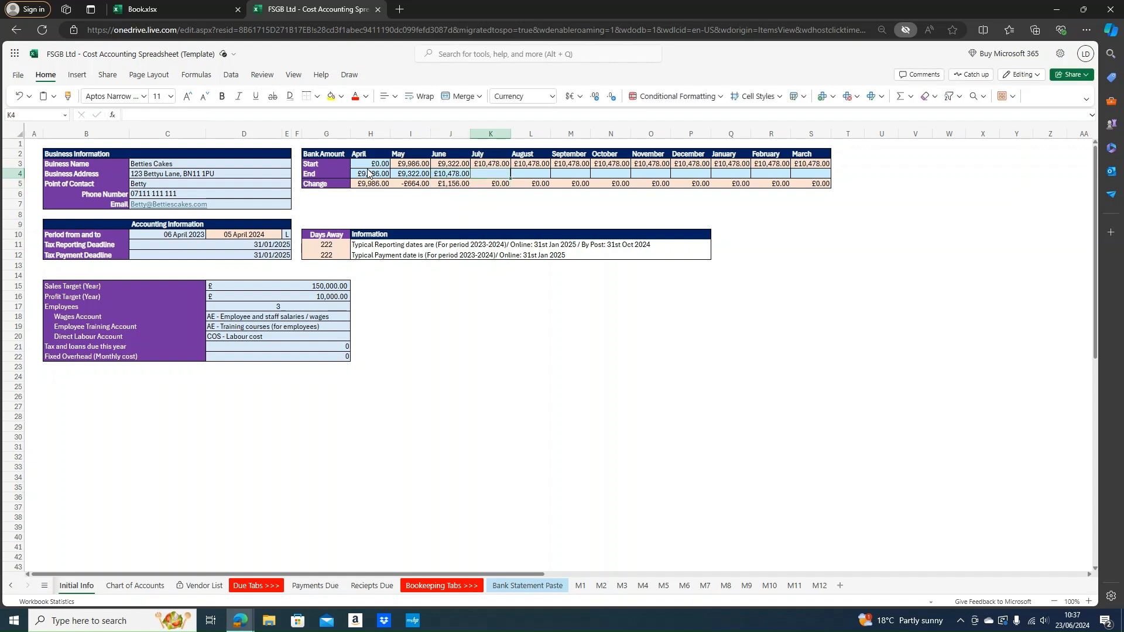
text(13)
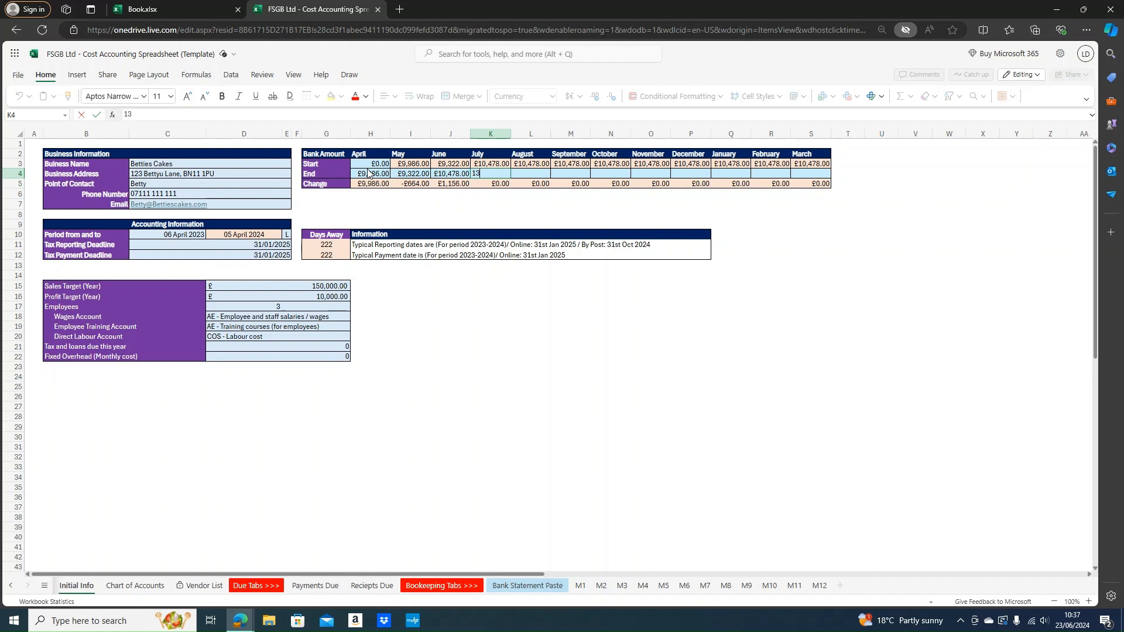
text(,464)
key(Return)
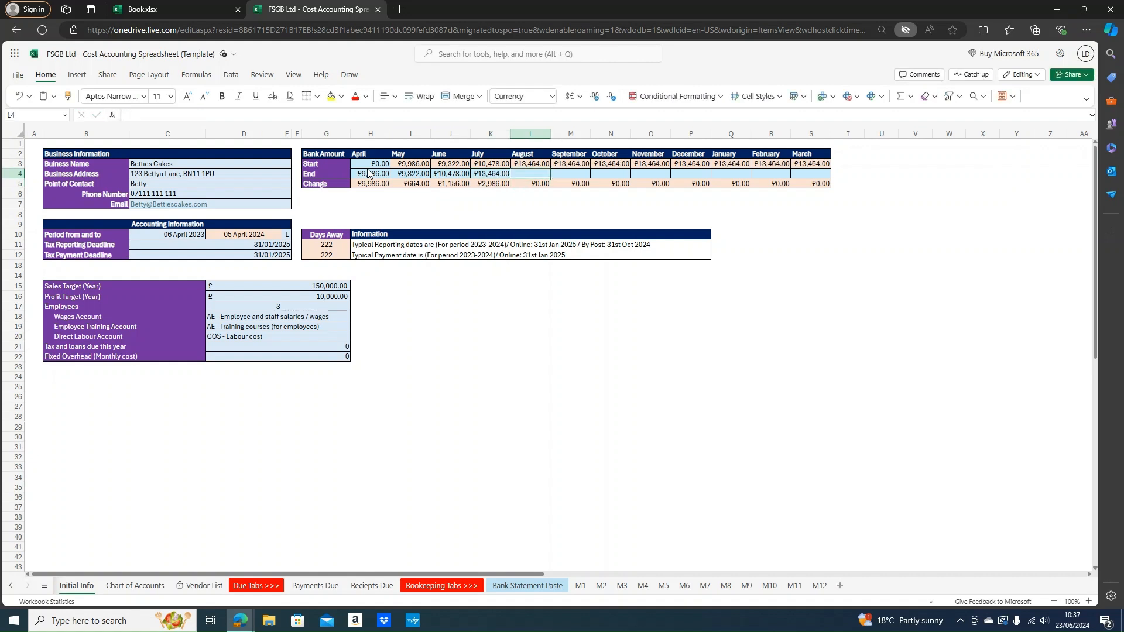
text(16)
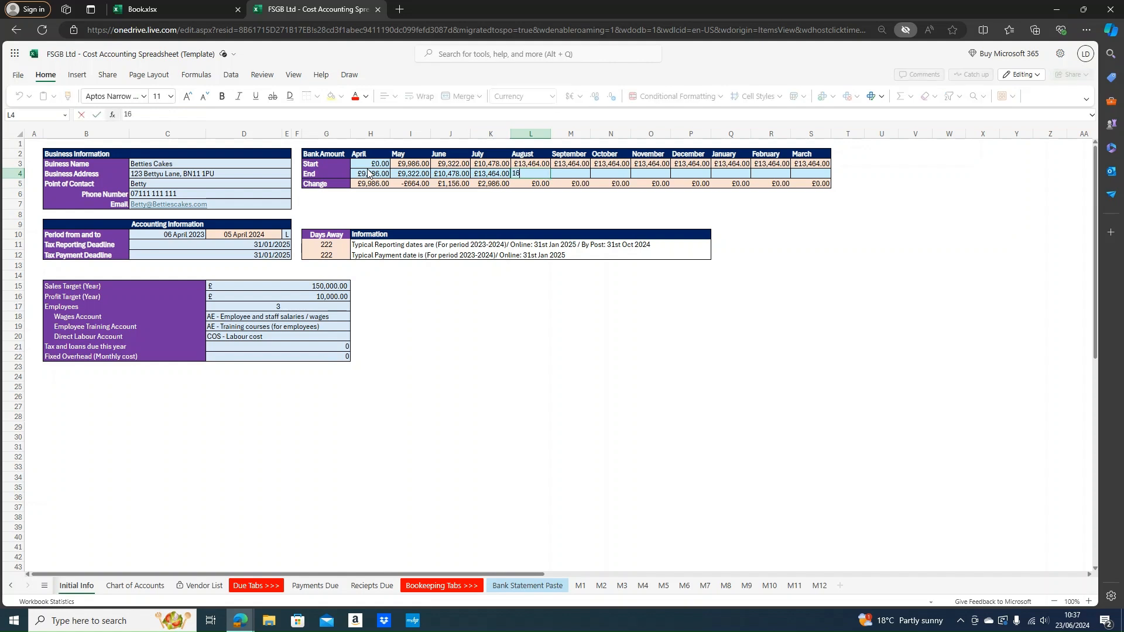
text(,804)
key(Tab)
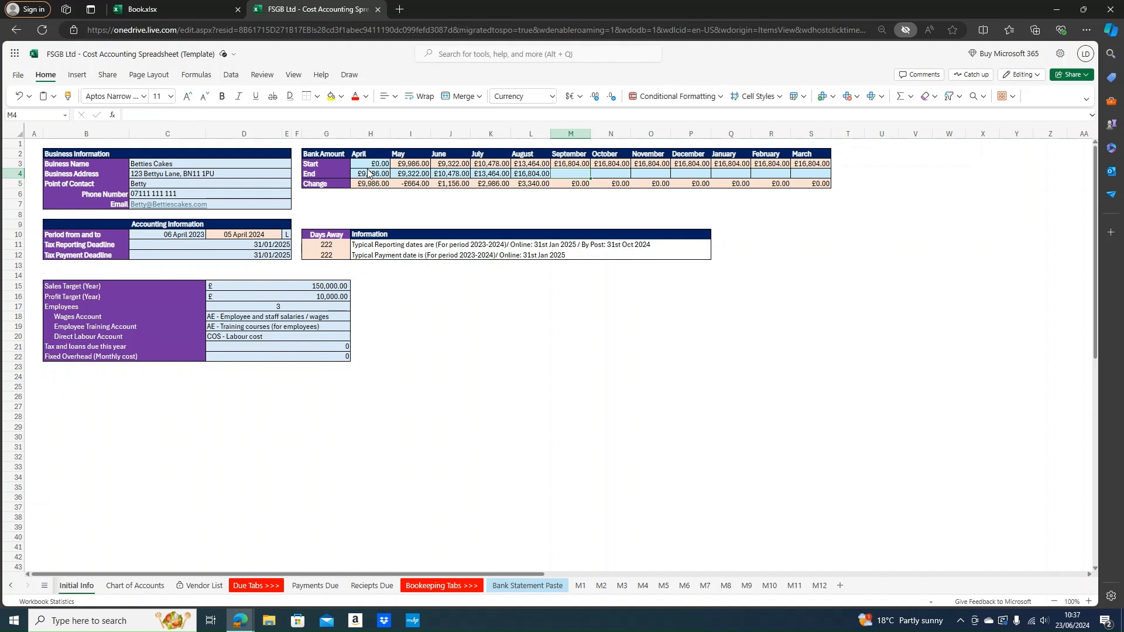
text(18)
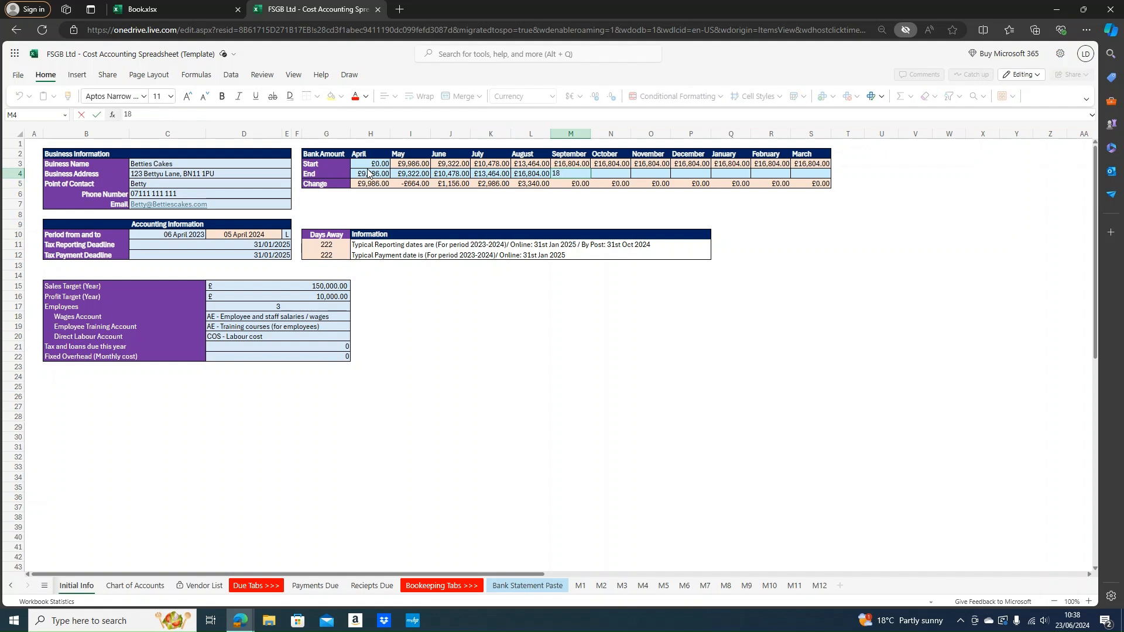
text(,604)
key(Return)
key(Right)
key(Up)
key(Left)
key(Right)
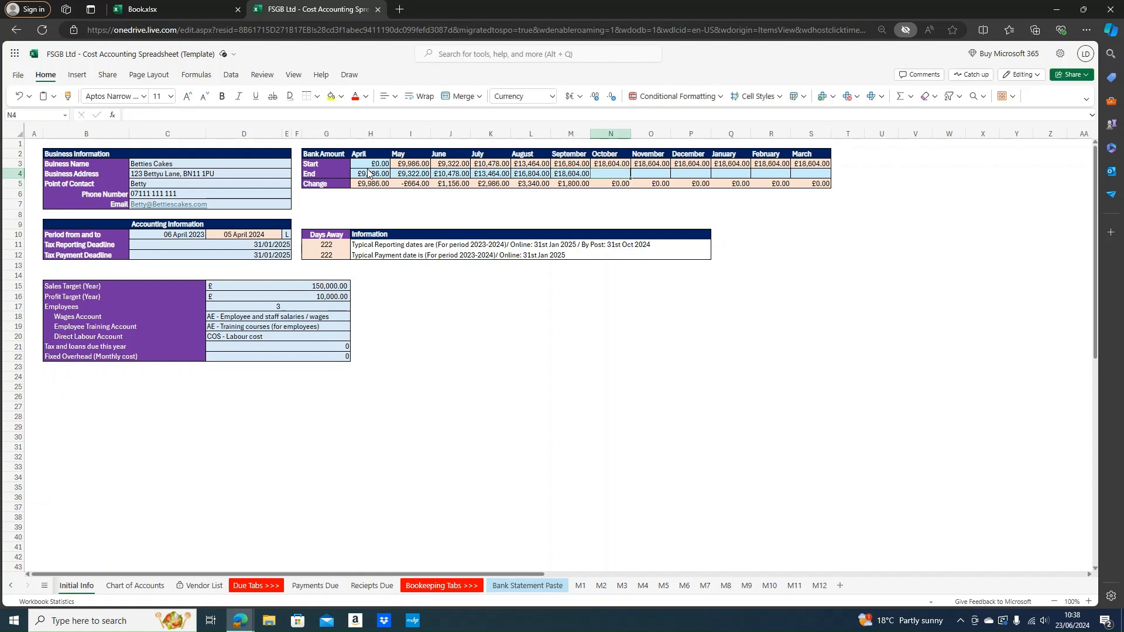
Correct September's end balance to 18,040 and enter October 18,676 and November 15,812
key(Left)
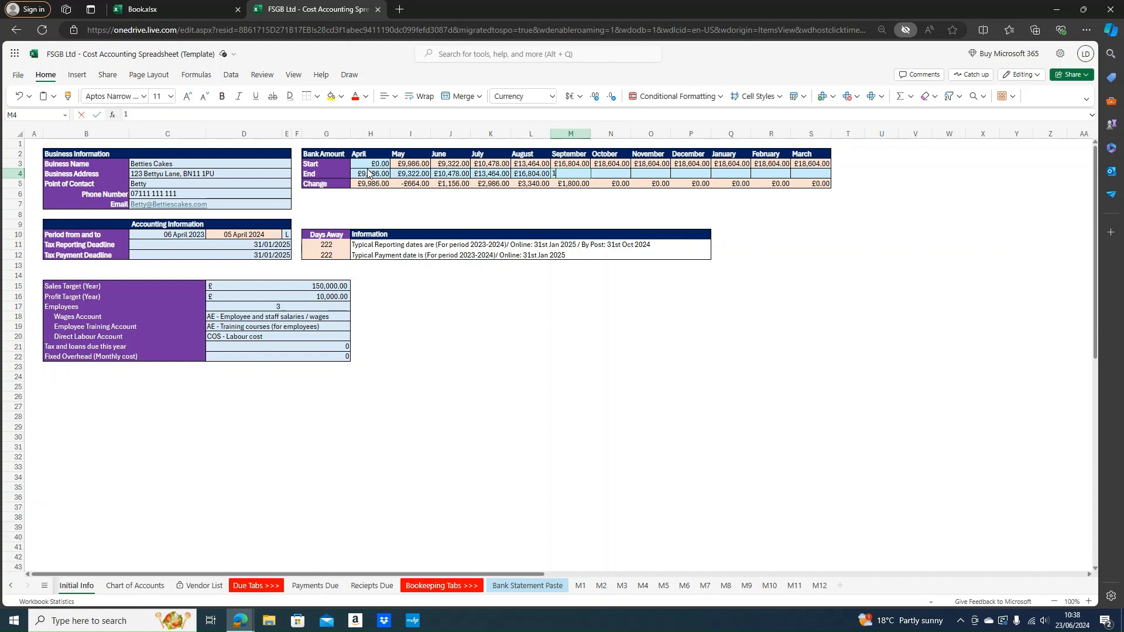
text(18040)
key(Tab)
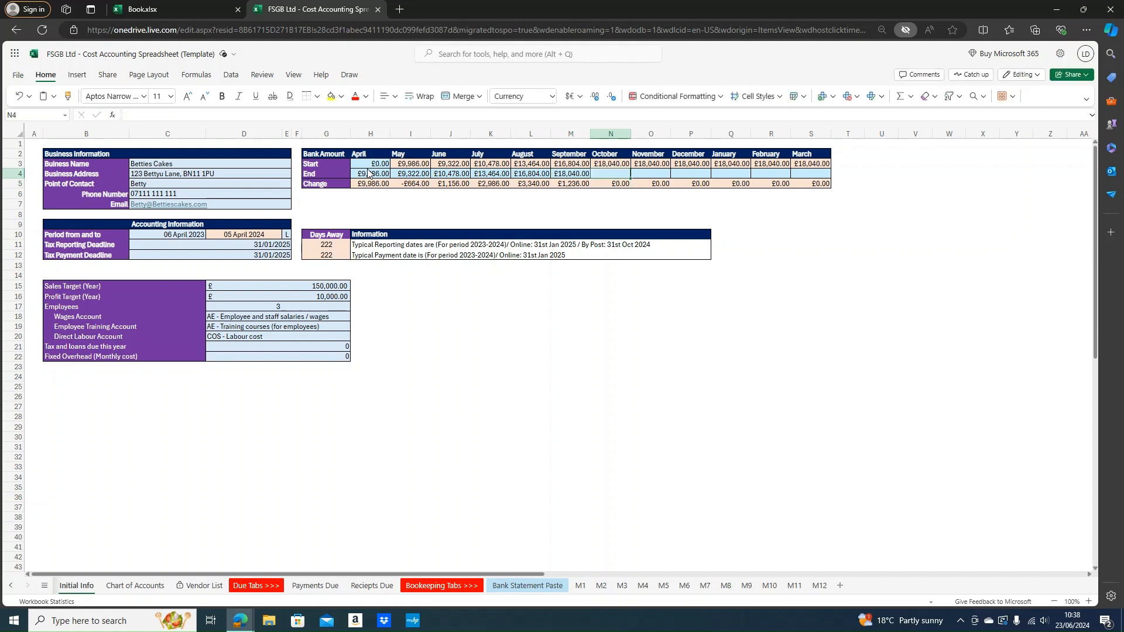
text(18,6)
text(76)
key(Tab)
text(1)
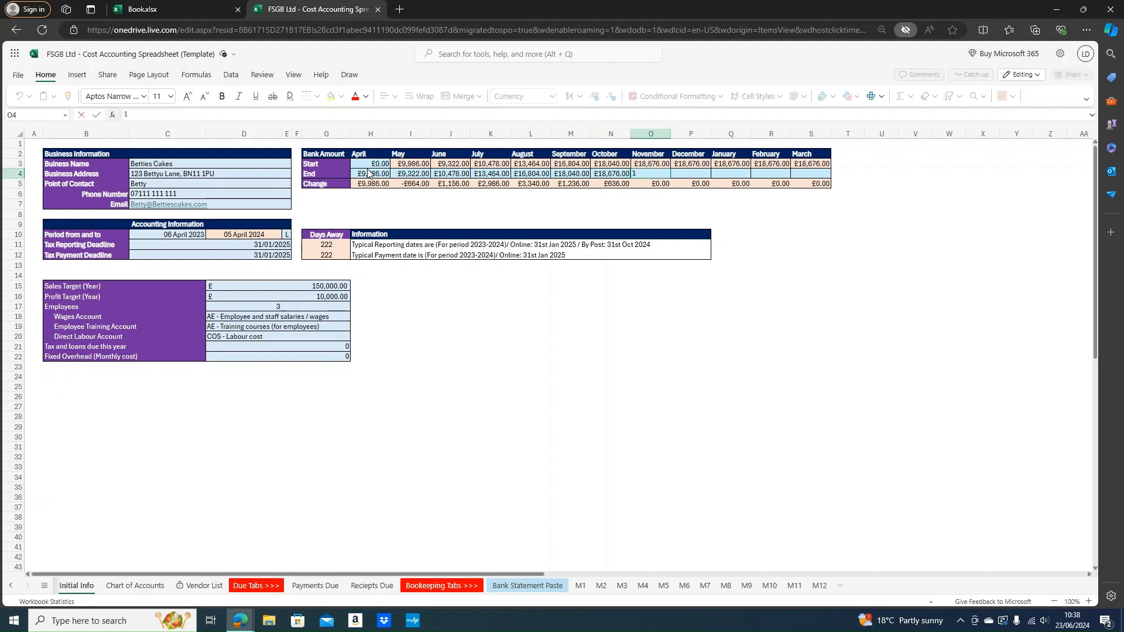
text(5,812)
key(Tab)
Enter December–March end balances 19,548, 17,984, 16,850 and 17,436, then check the Change total
text(1)
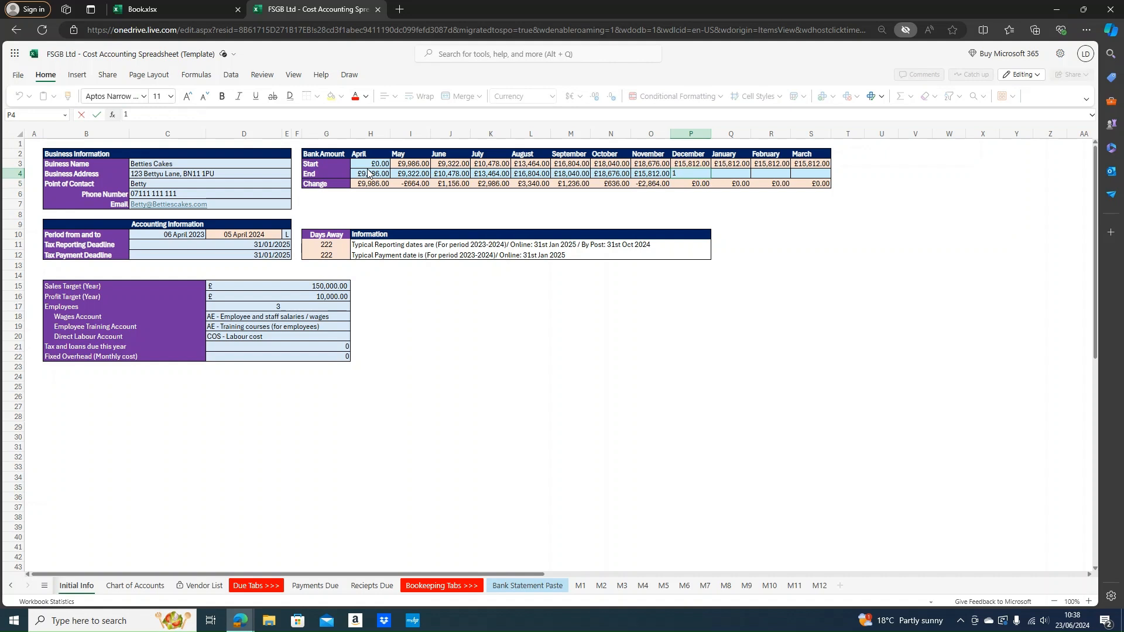
text(9548)
key(Return)
key(Up)
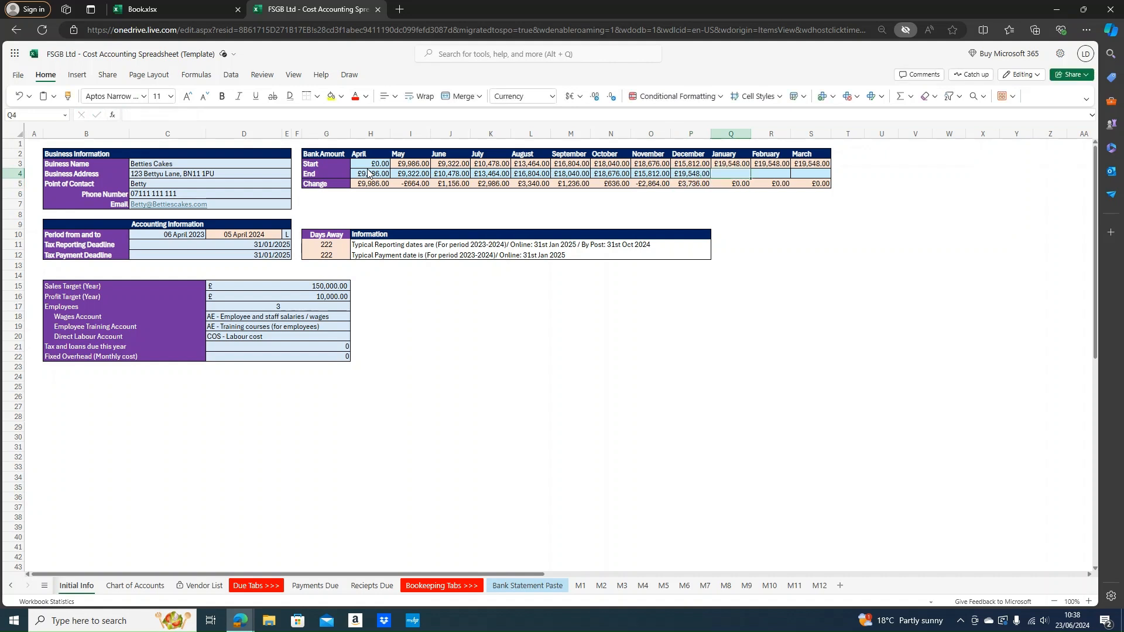
text(17984)
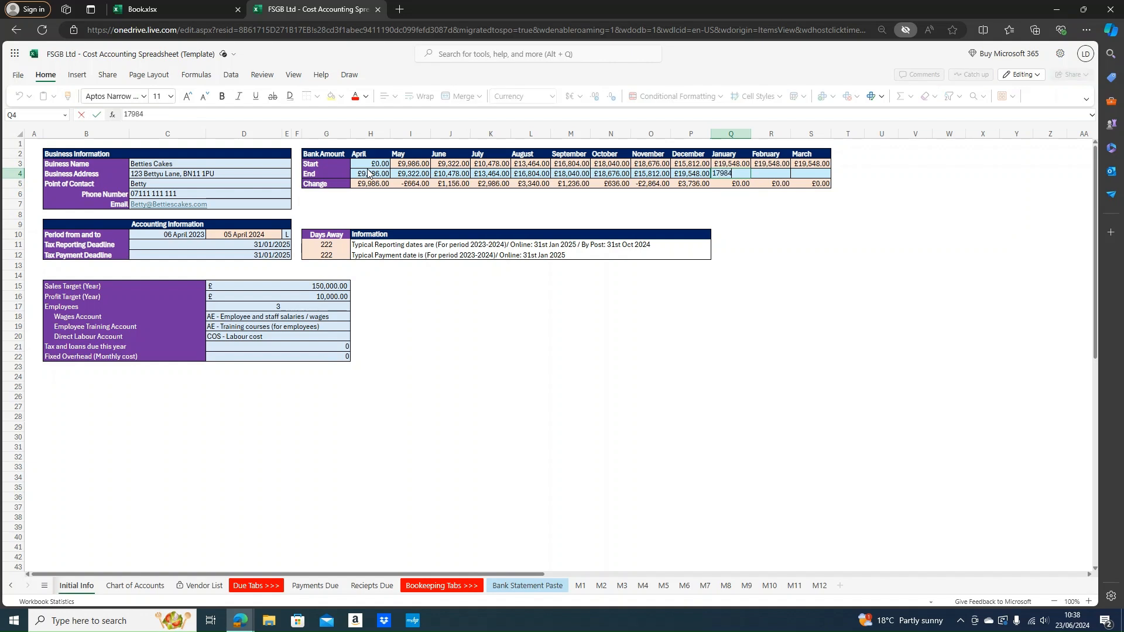
key(Tab)
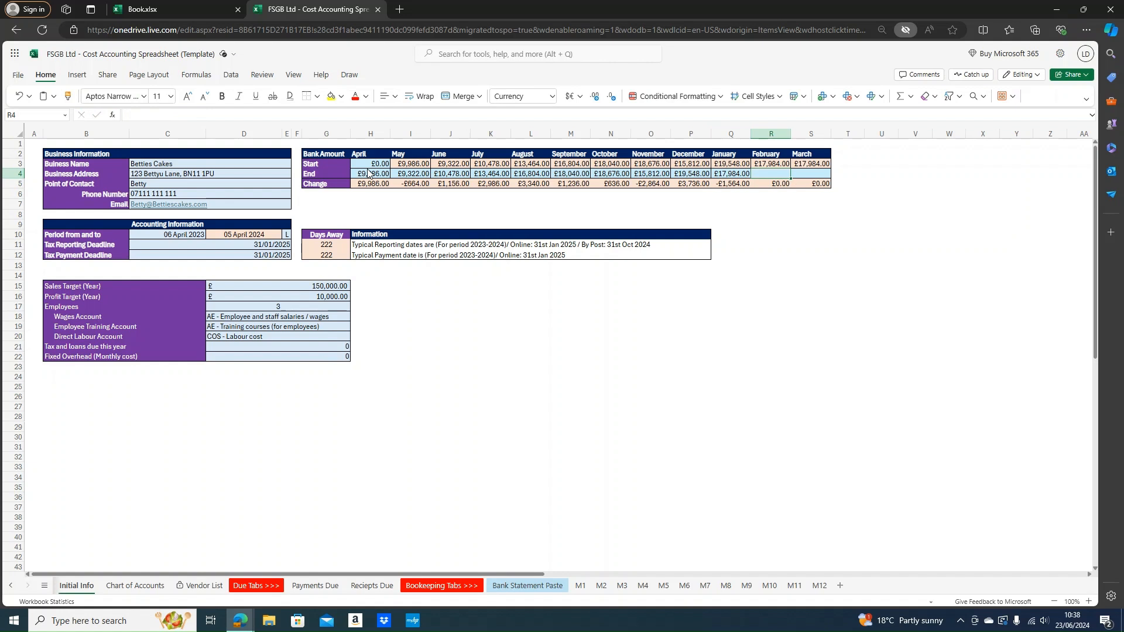
text(16850)
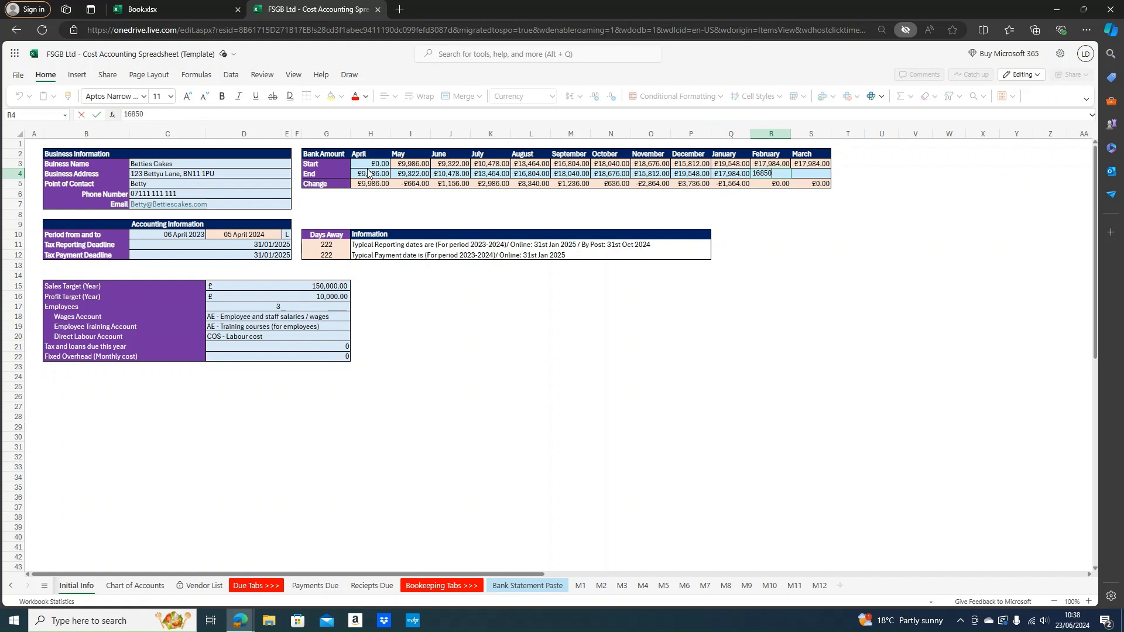
key(Tab)
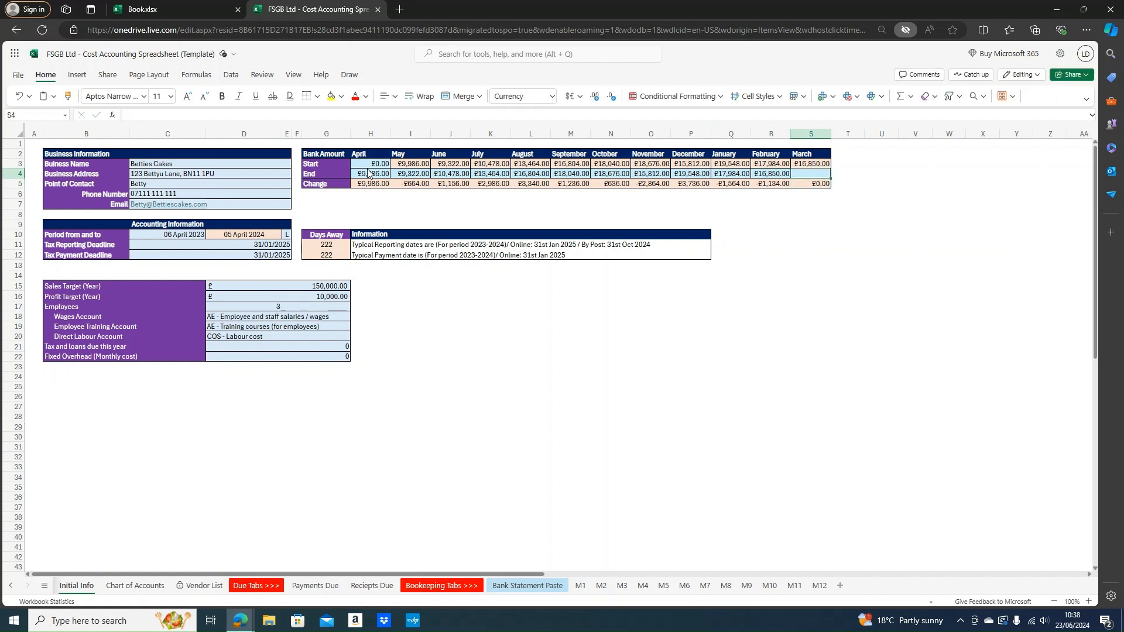
text(17436)
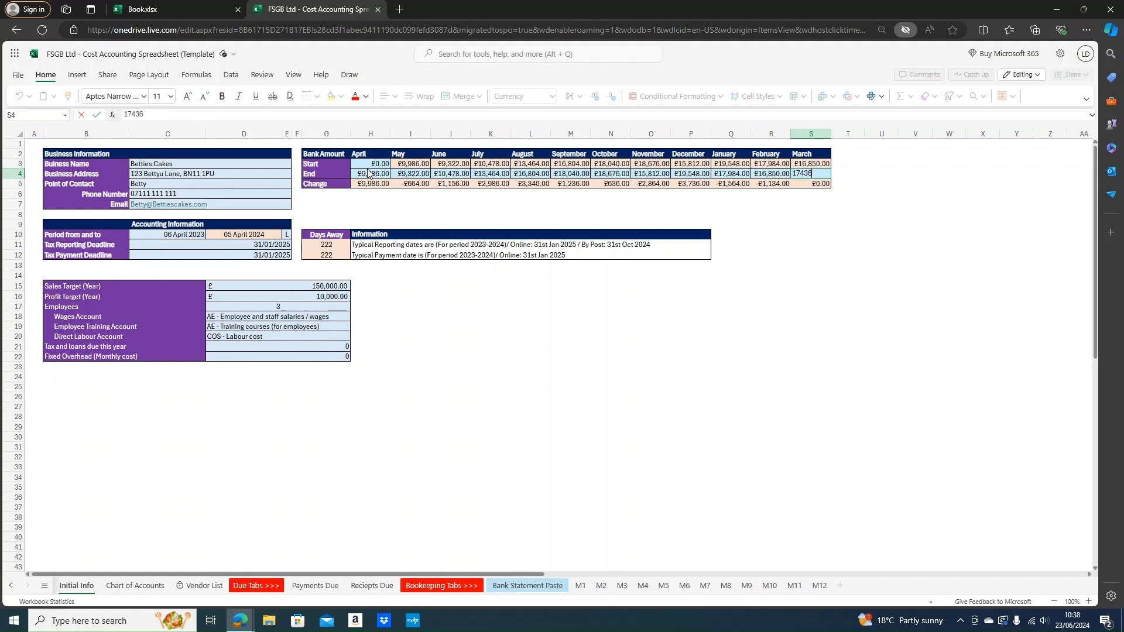
key(Return)
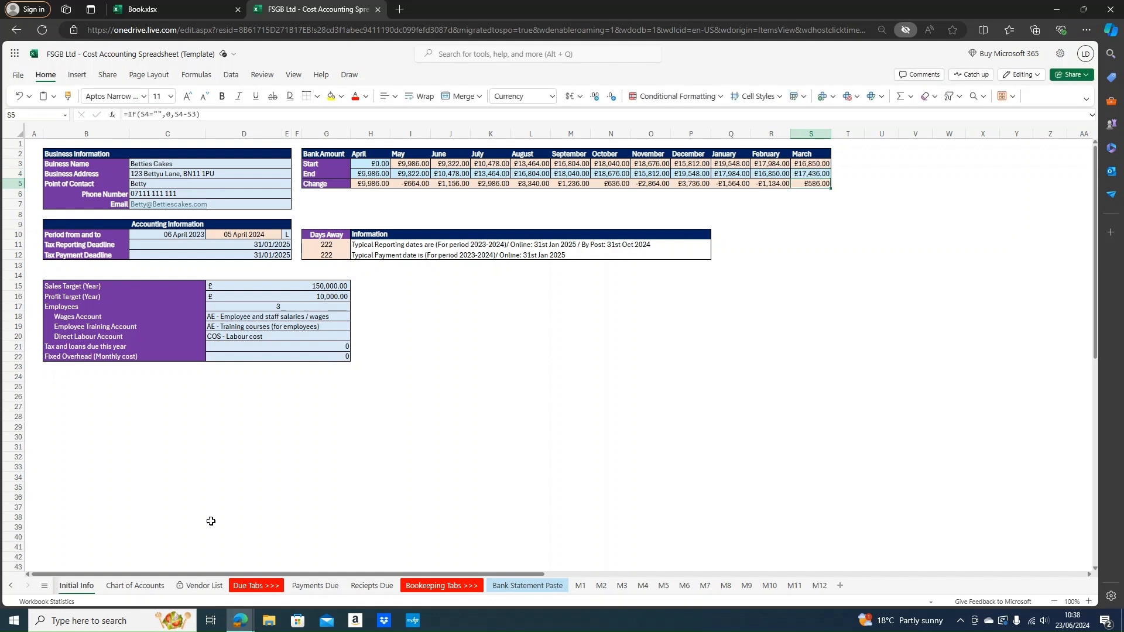
mouse_move(365, 185)
mouse_down()
mouse_move(853, 180)
mouse_move(216, 183)
mouse_move(383, 183)
mouse_up()
Open the Income Statement sheet and expand its grouped monthly and quarterly columns
click(771, 264)
click(721, 449)
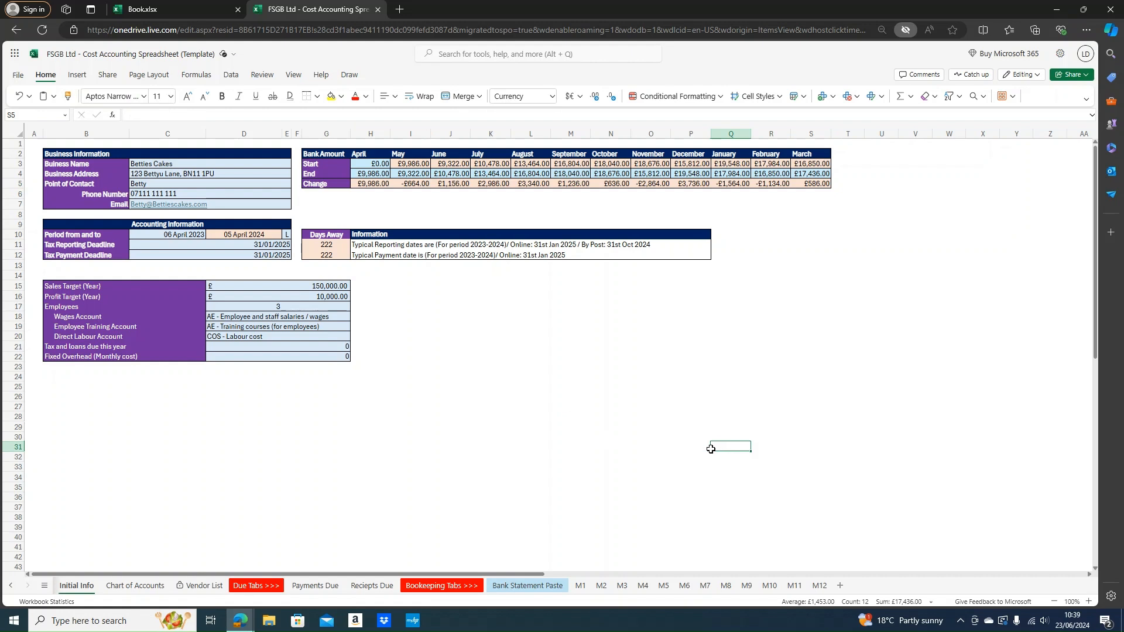
click(12, 586)
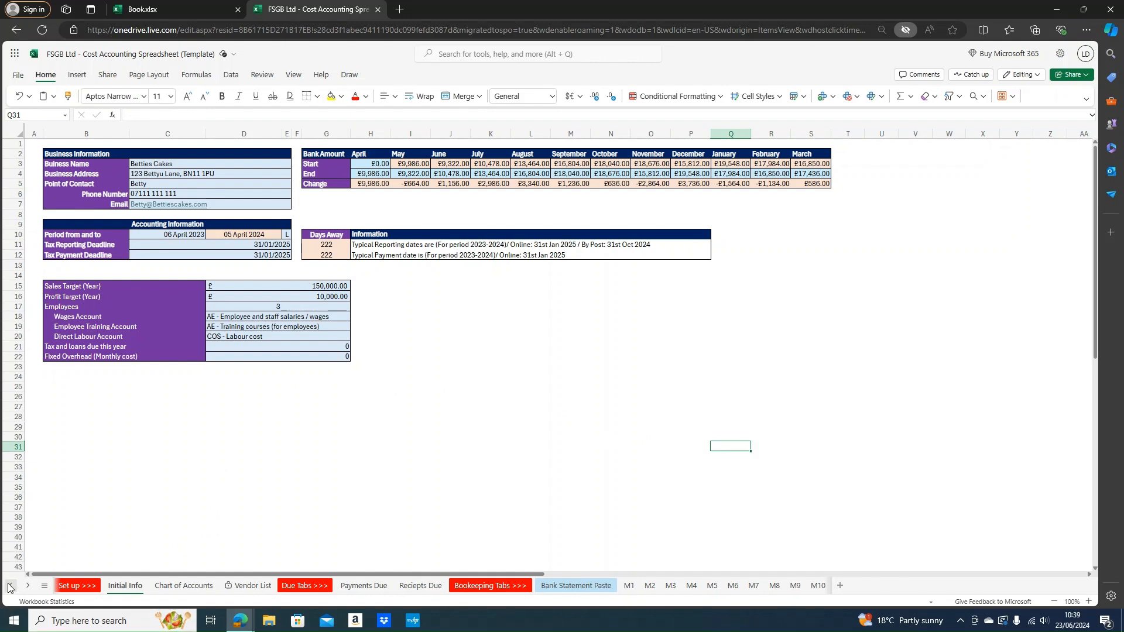
click(10, 586)
click(10, 586)
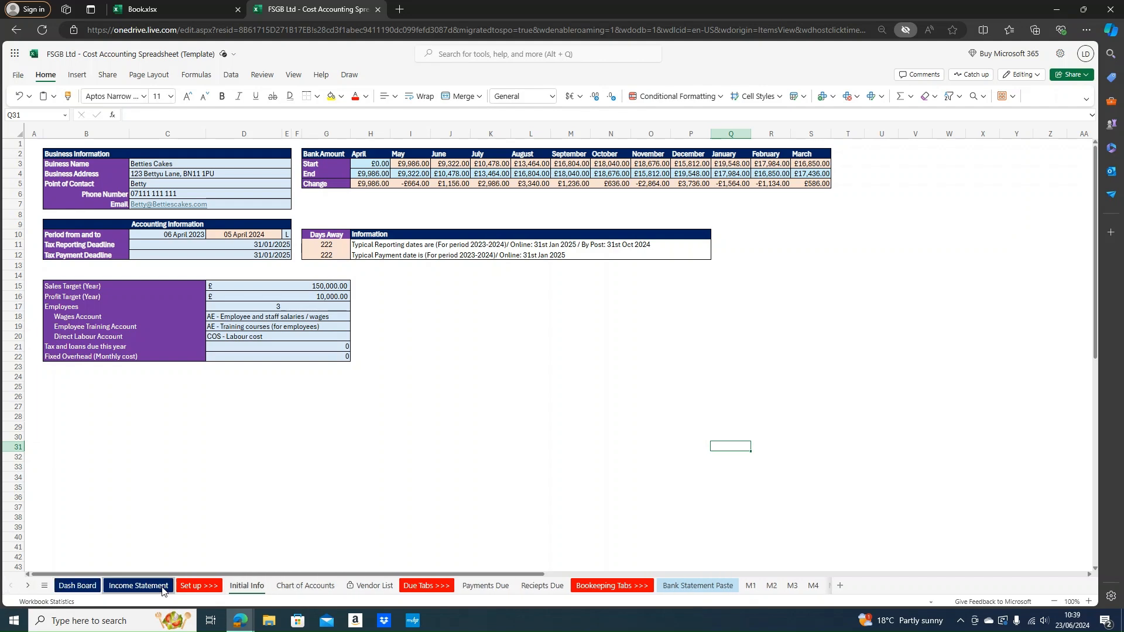
click(141, 585)
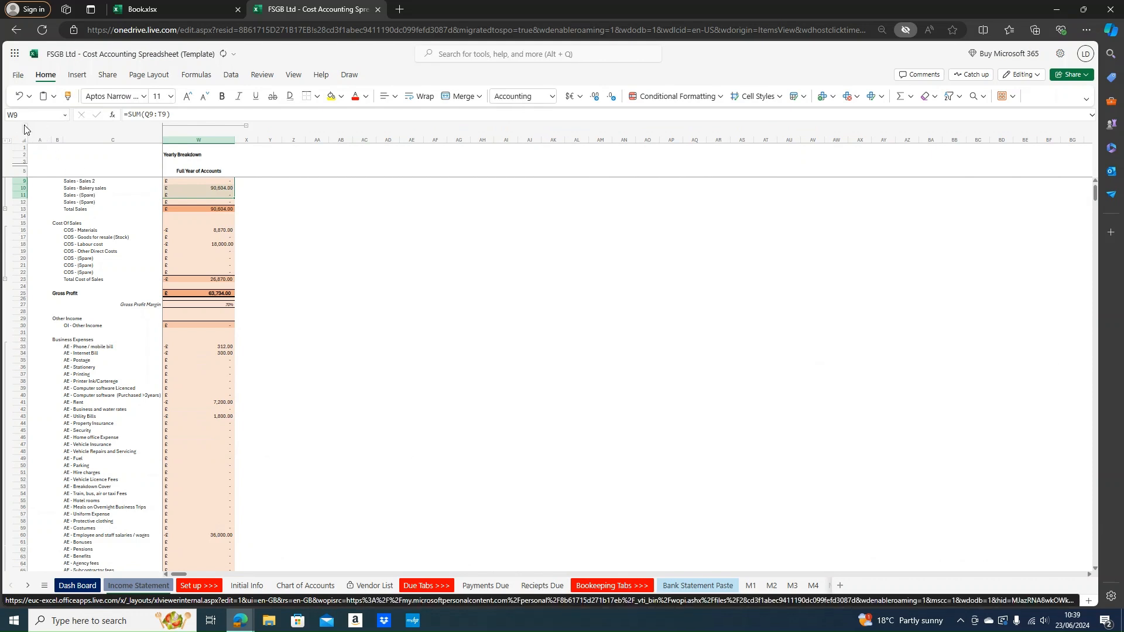
click(24, 130)
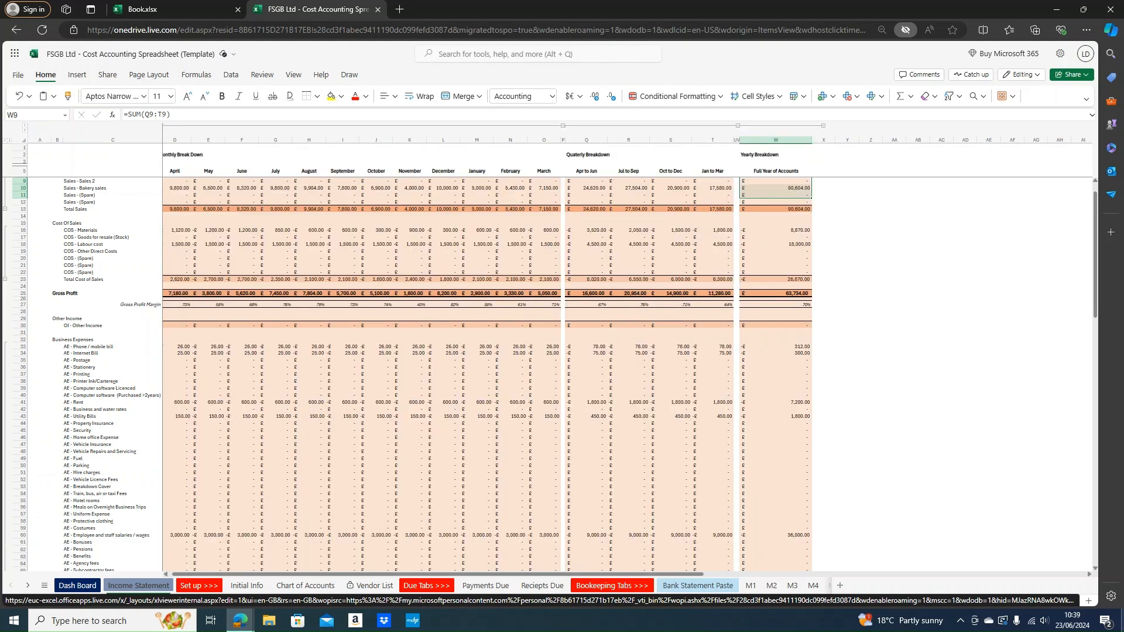
scroll(565, 333, up, 1)
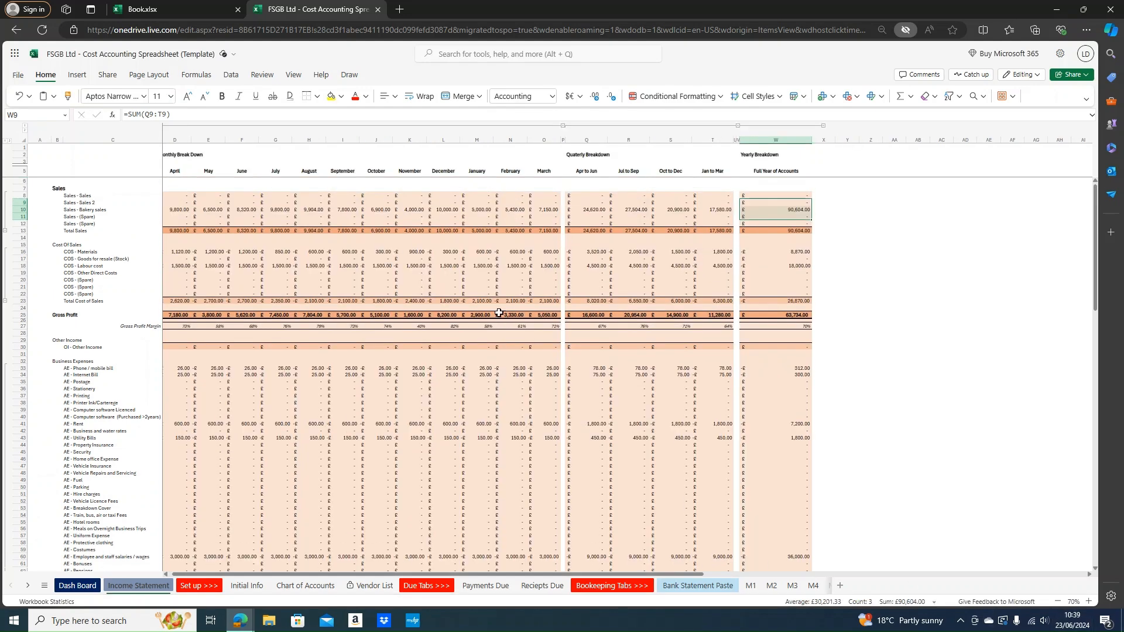
drag(578, 575, 556, 575)
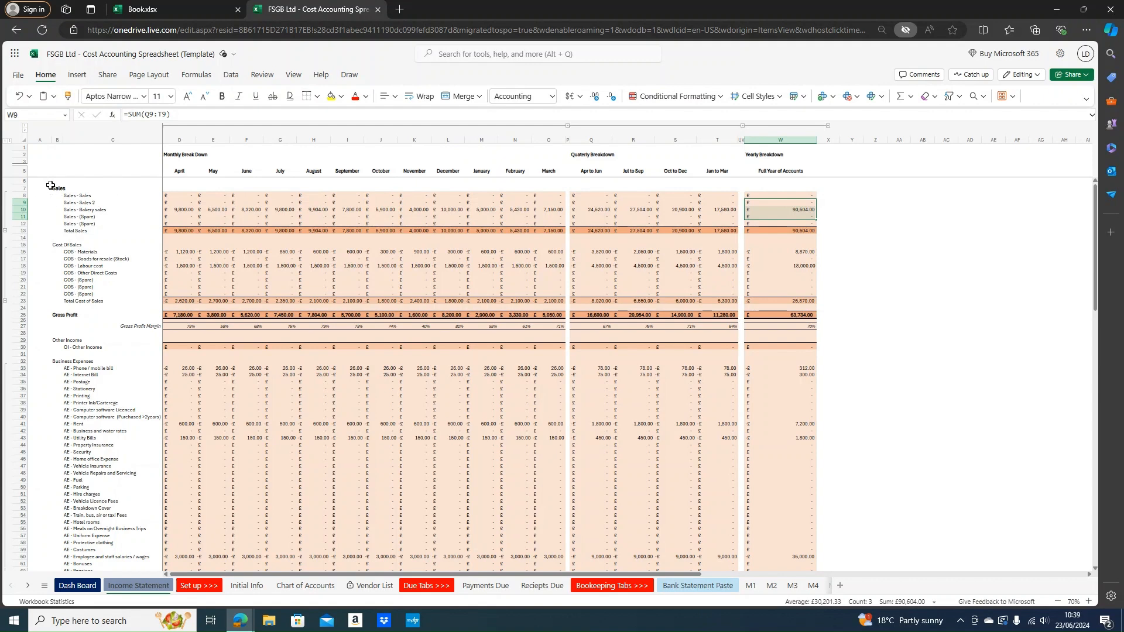
drag(58, 186, 85, 195)
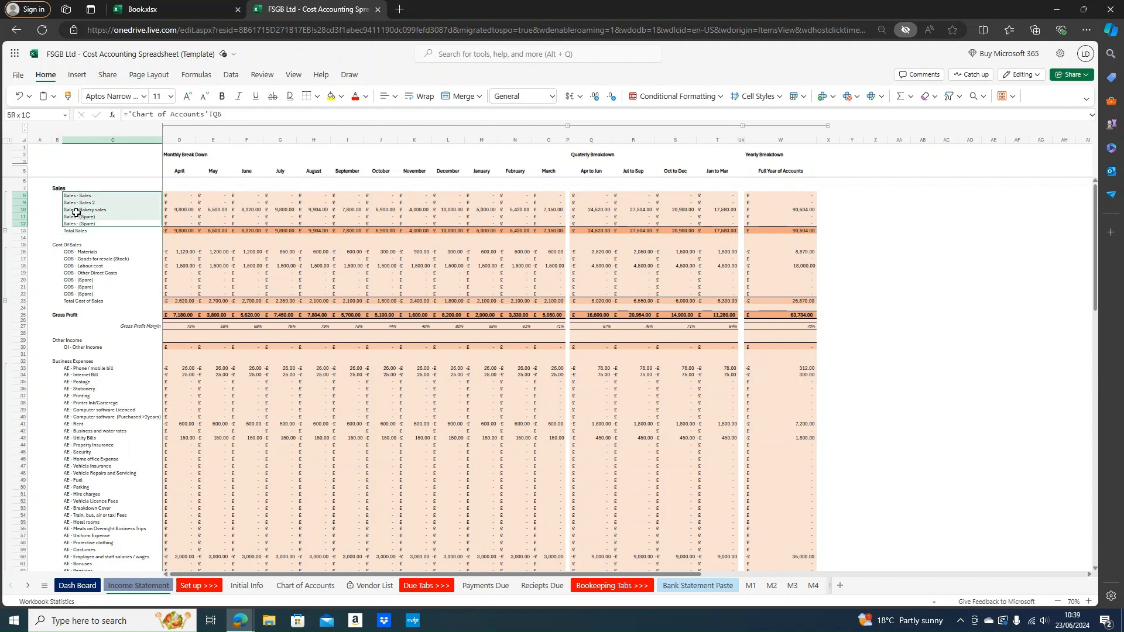
click(6, 234)
click(75, 209)
drag(74, 198, 797, 195)
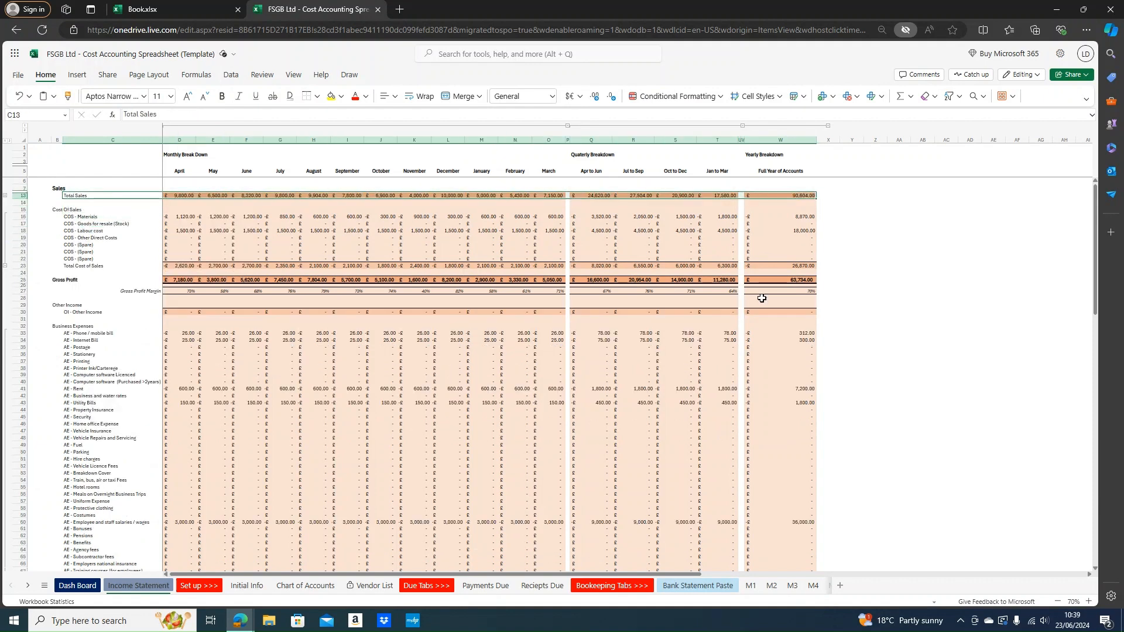
drag(113, 218, 345, 230)
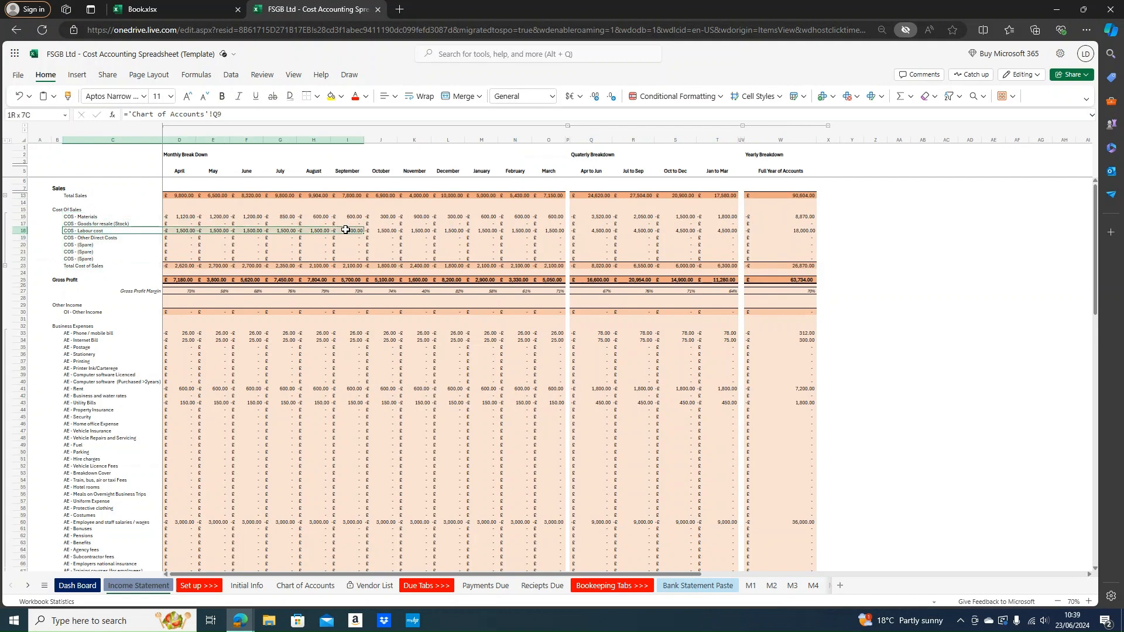
drag(144, 217, 552, 214)
click(448, 216)
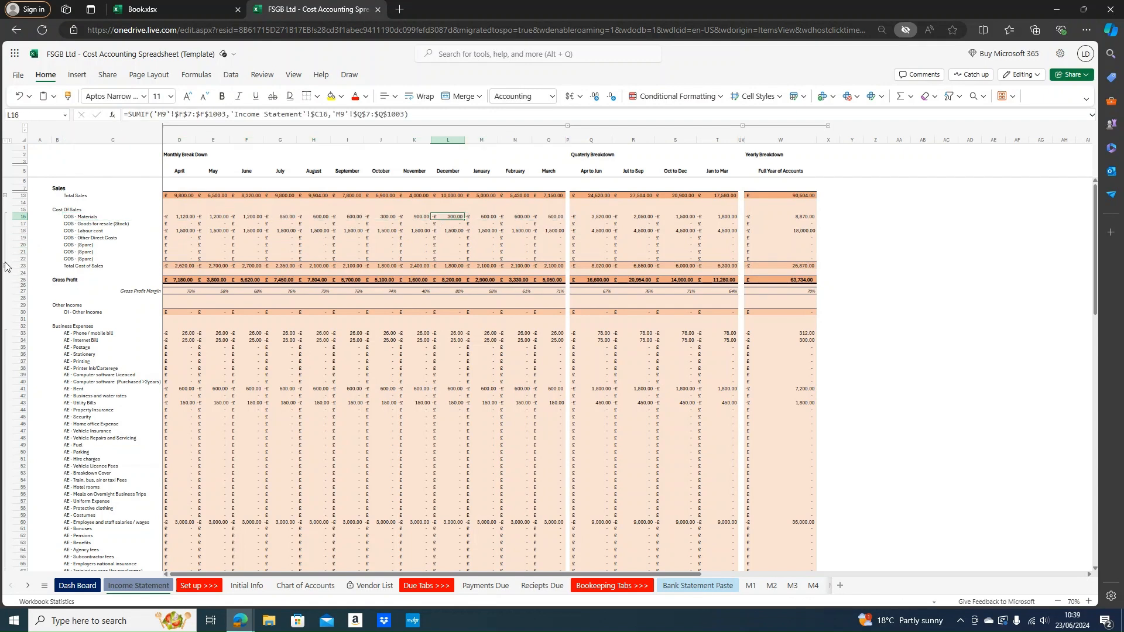
click(5, 269)
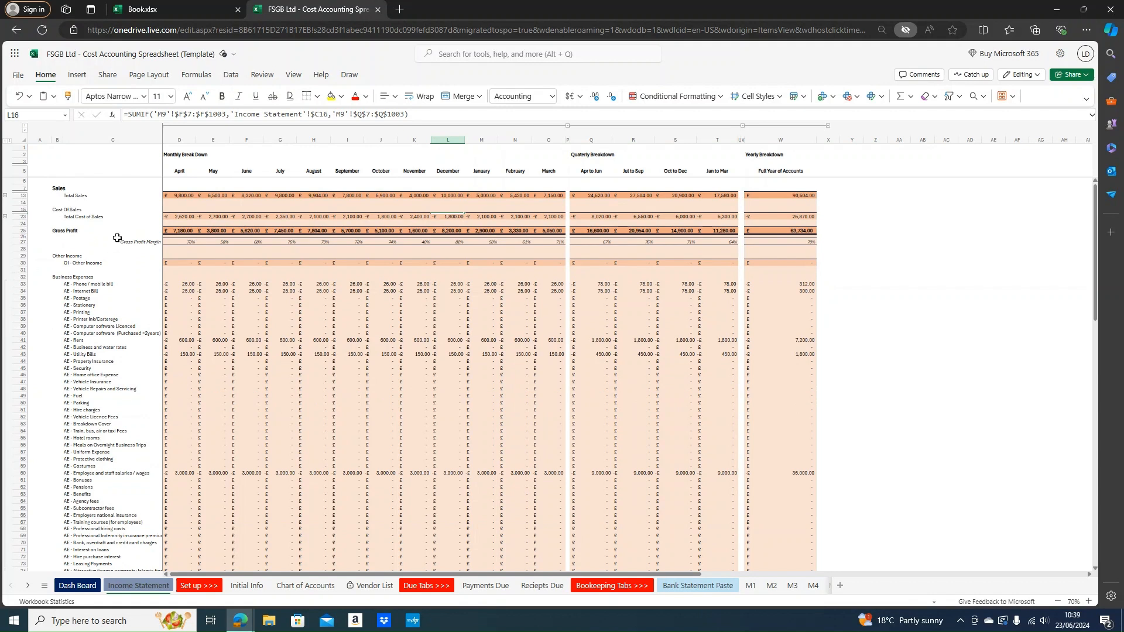
mouse_move(177, 230)
mouse_down()
mouse_move(1078, 206)
mouse_move(787, 231)
mouse_move(184, 240)
mouse_move(170, 258)
mouse_move(173, 240)
mouse_up()
click(215, 262)
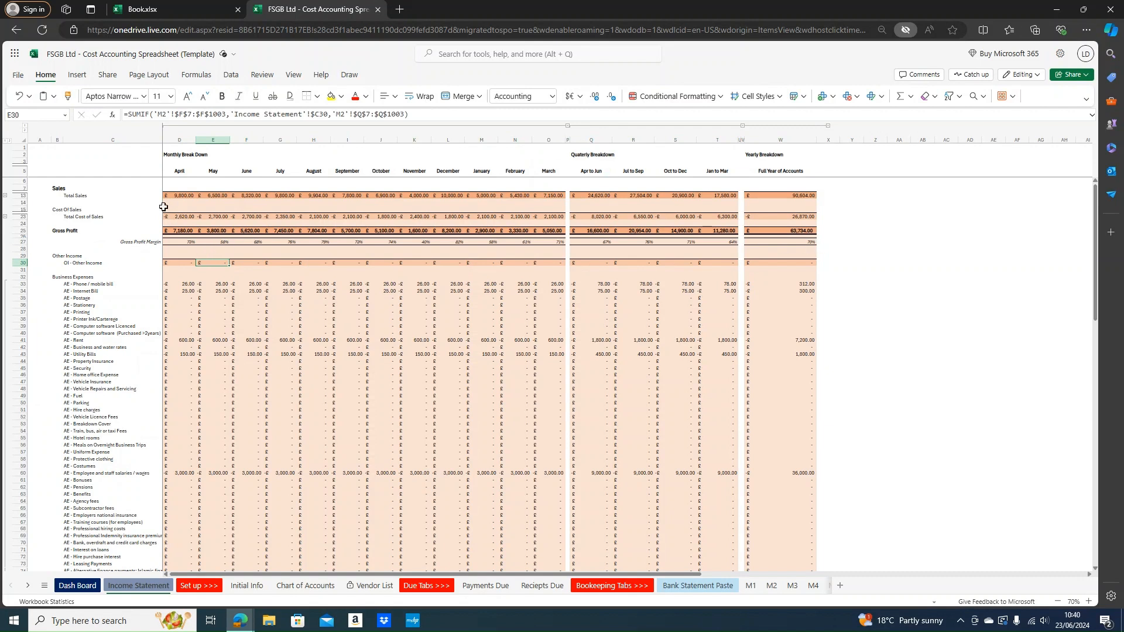
click(179, 154)
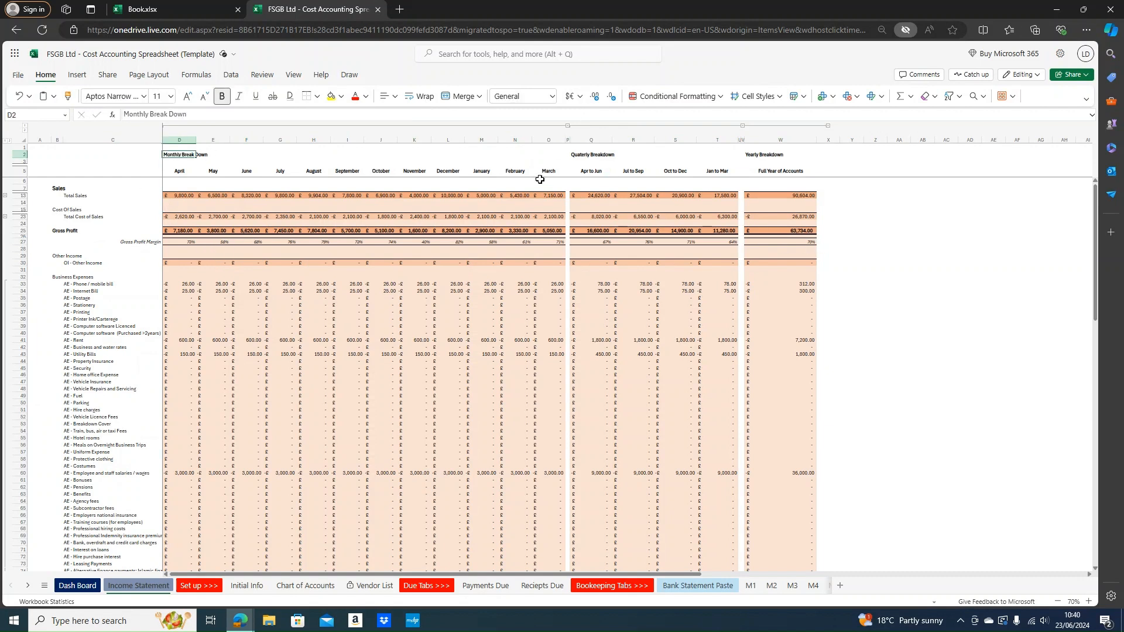
click(577, 156)
click(753, 160)
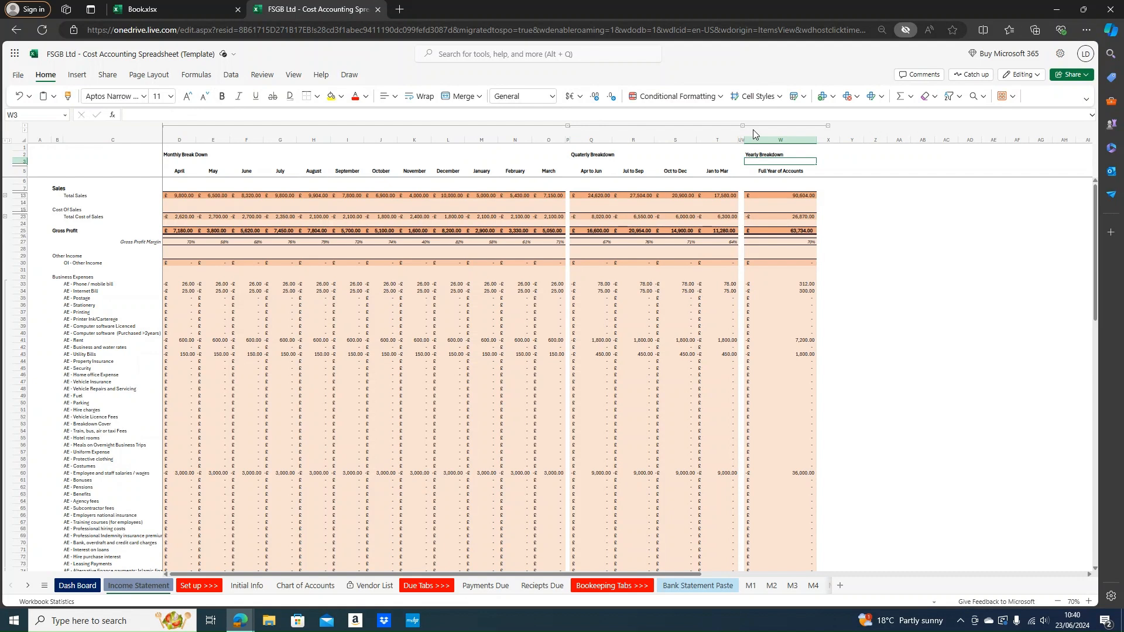
click(742, 125)
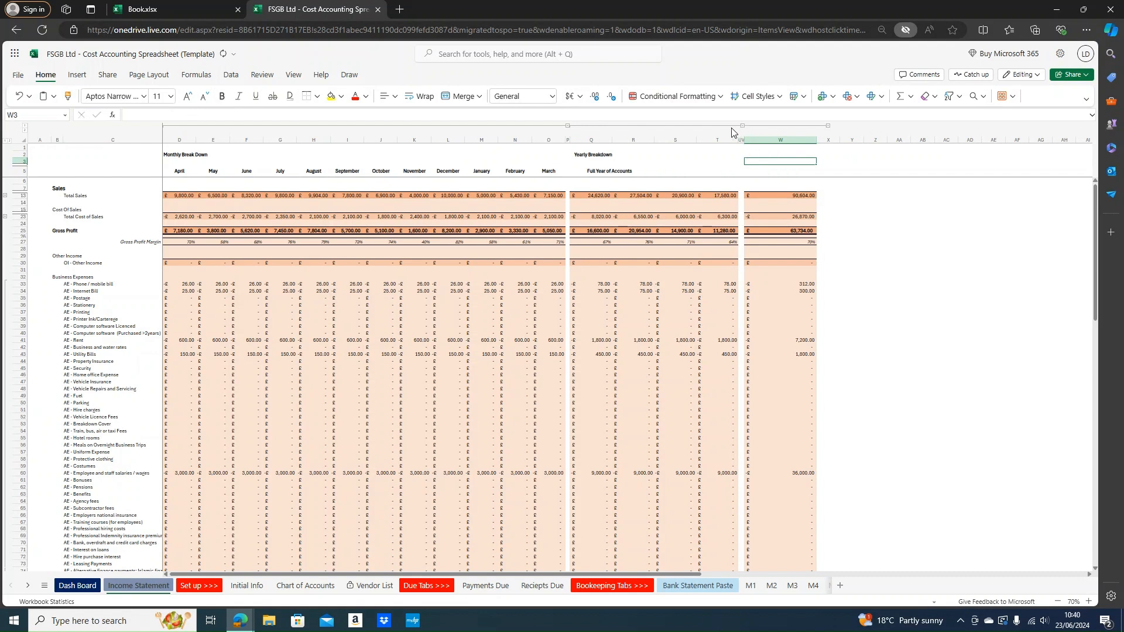
click(569, 126)
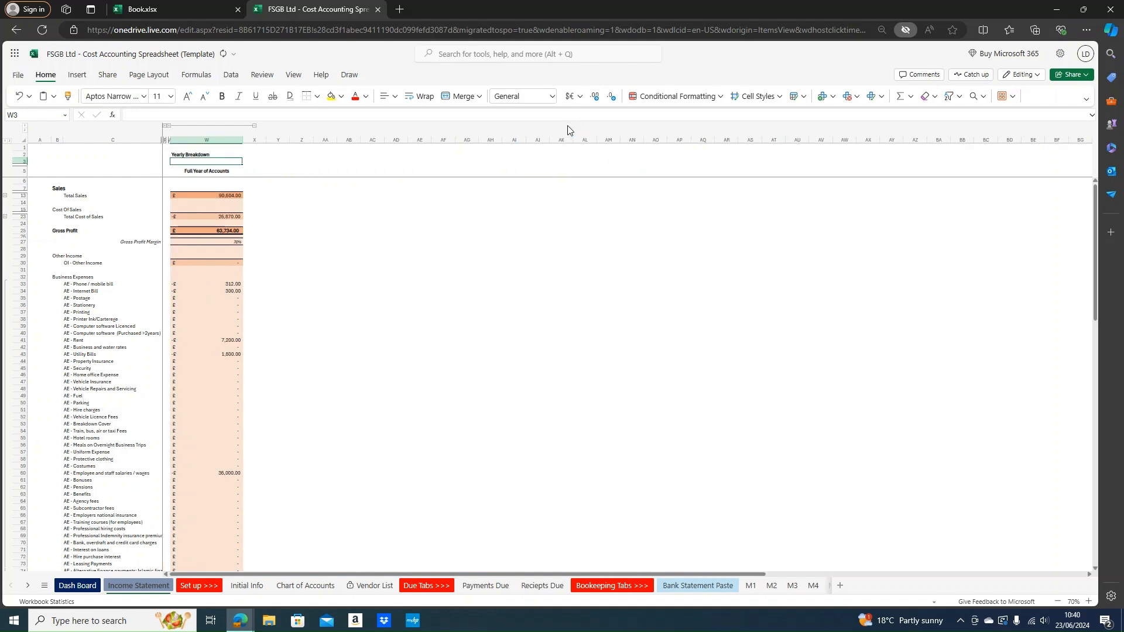
drag(226, 209, 225, 291)
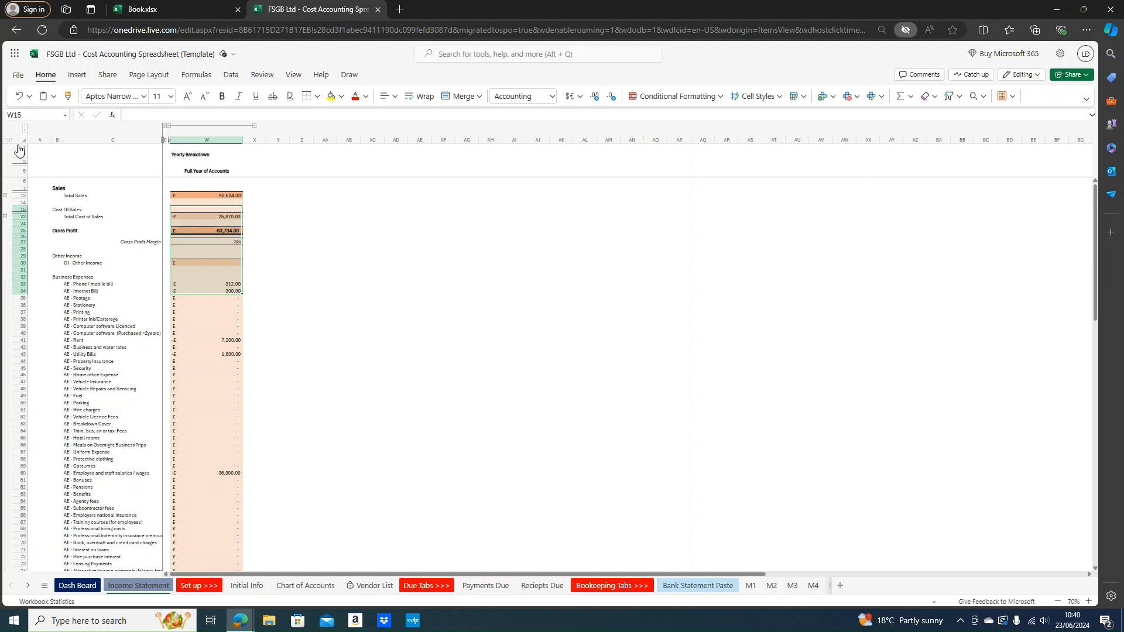
click(25, 126)
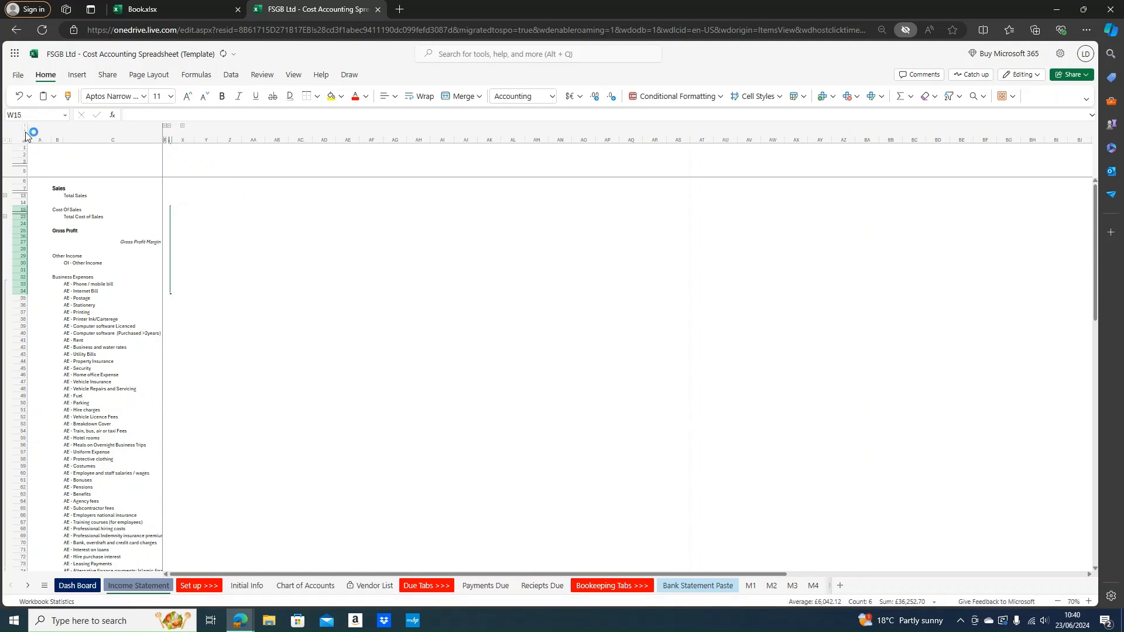
click(25, 132)
scroll(426, 307, down, 8)
scroll(185, 253, up, 5)
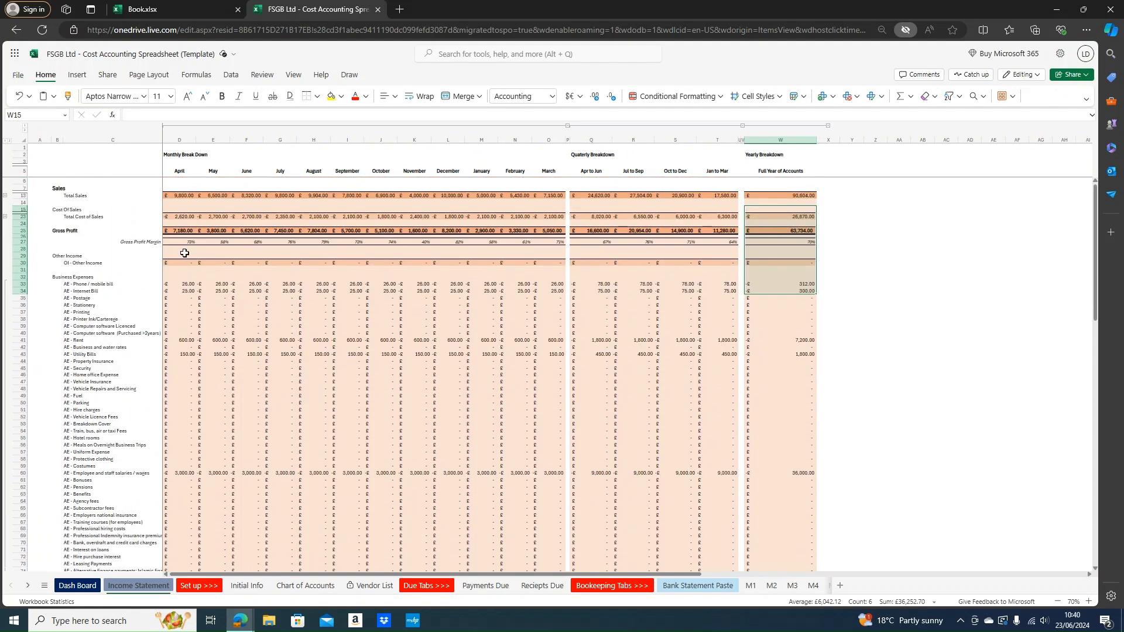
scroll(59, 298, down, 5)
scroll(81, 289, up, 4)
drag(111, 220, 780, 220)
scroll(194, 291, down, 3)
scroll(138, 251, up, 3)
scroll(105, 221, down, 4)
scroll(120, 221, up, 3)
drag(105, 251, 159, 577)
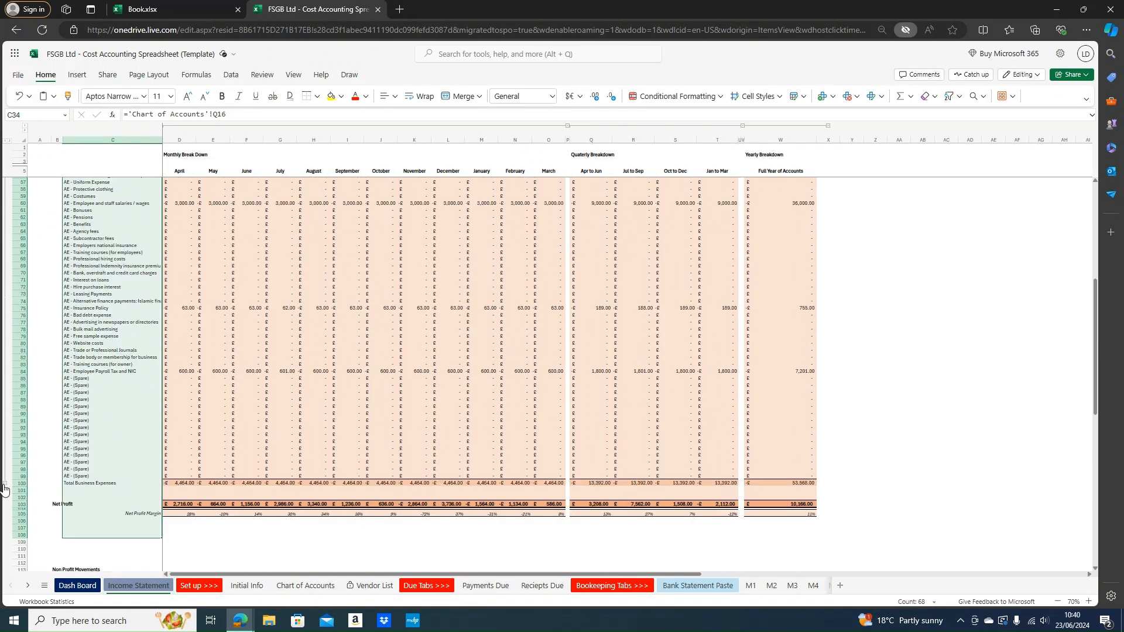
Check cell J80's formula and collapse the Business Expenses detail rows
click(372, 343)
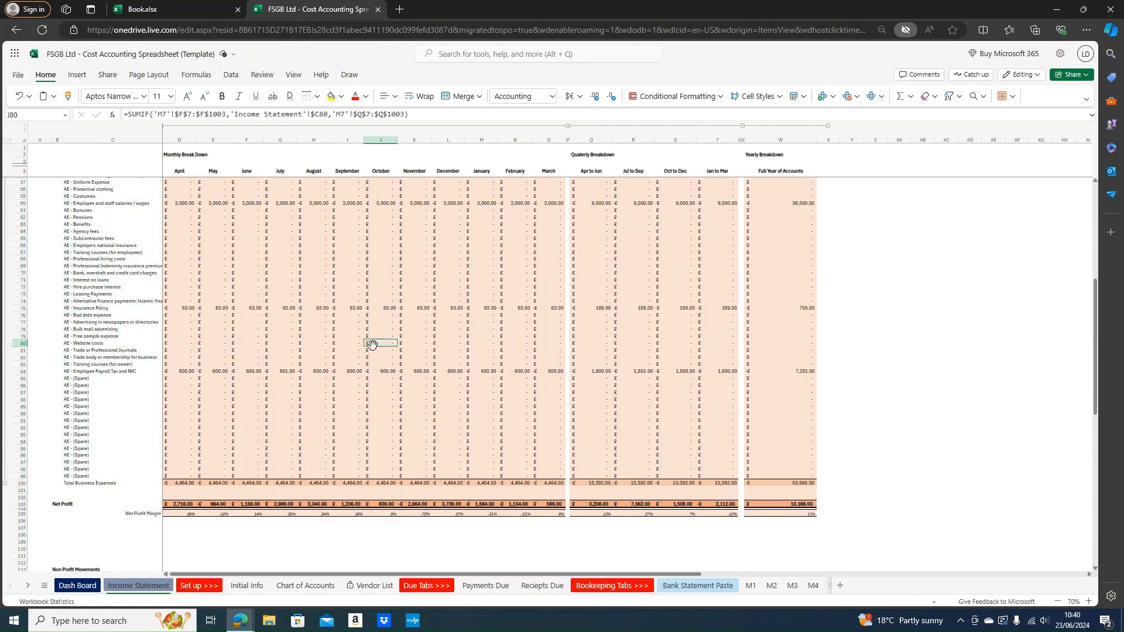
click(10, 483)
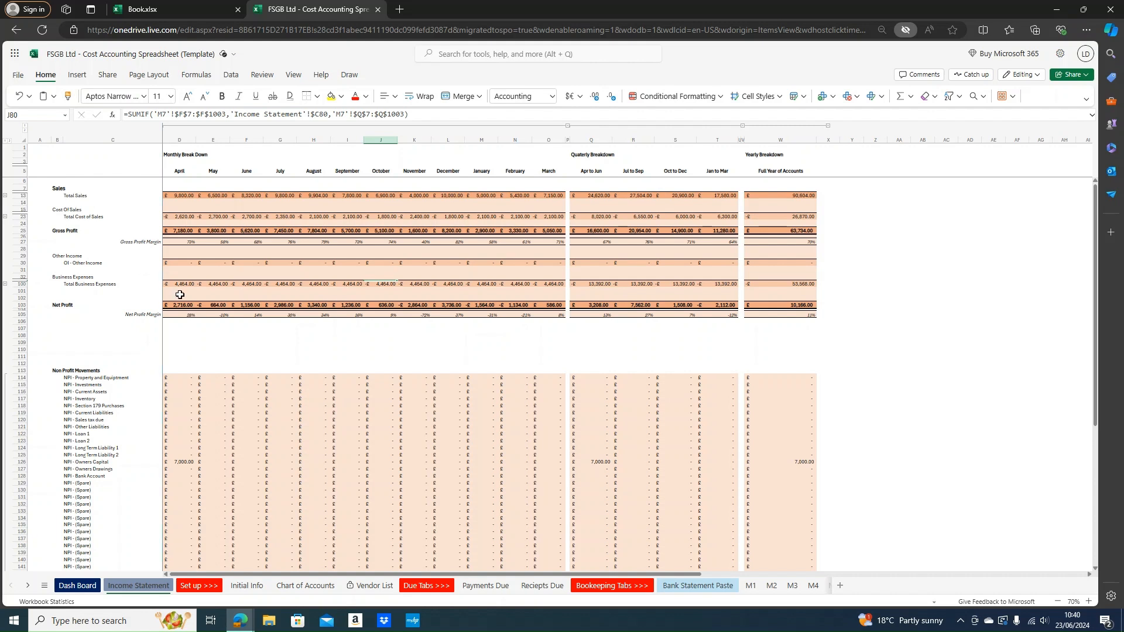
drag(46, 304, 179, 301)
click(80, 278)
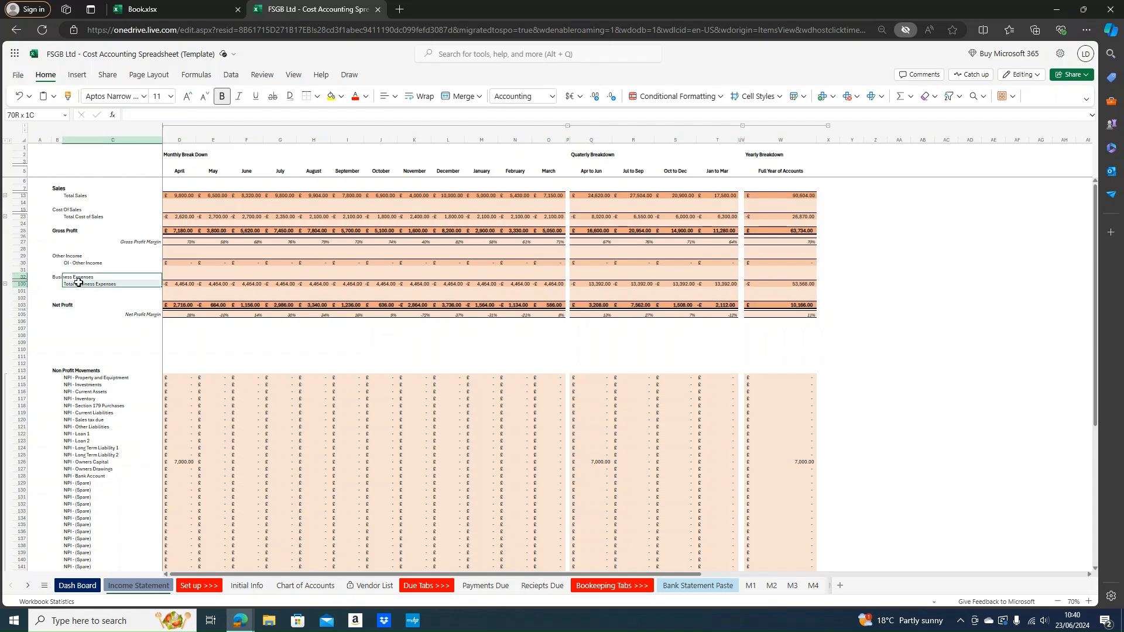
Scroll through the Non Profit Movements list and select the loan and liability rows
scroll(188, 345, down, 10)
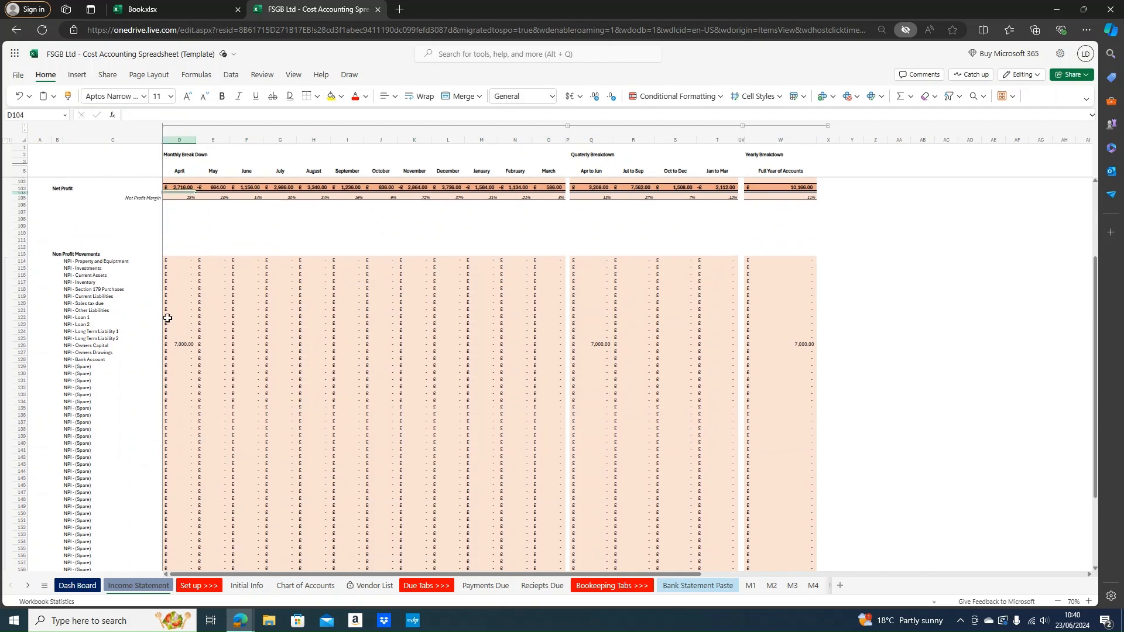
click(110, 191)
drag(110, 192, 125, 485)
scroll(128, 429, up, 5)
scroll(128, 421, down, 3)
drag(316, 321, 41, 307)
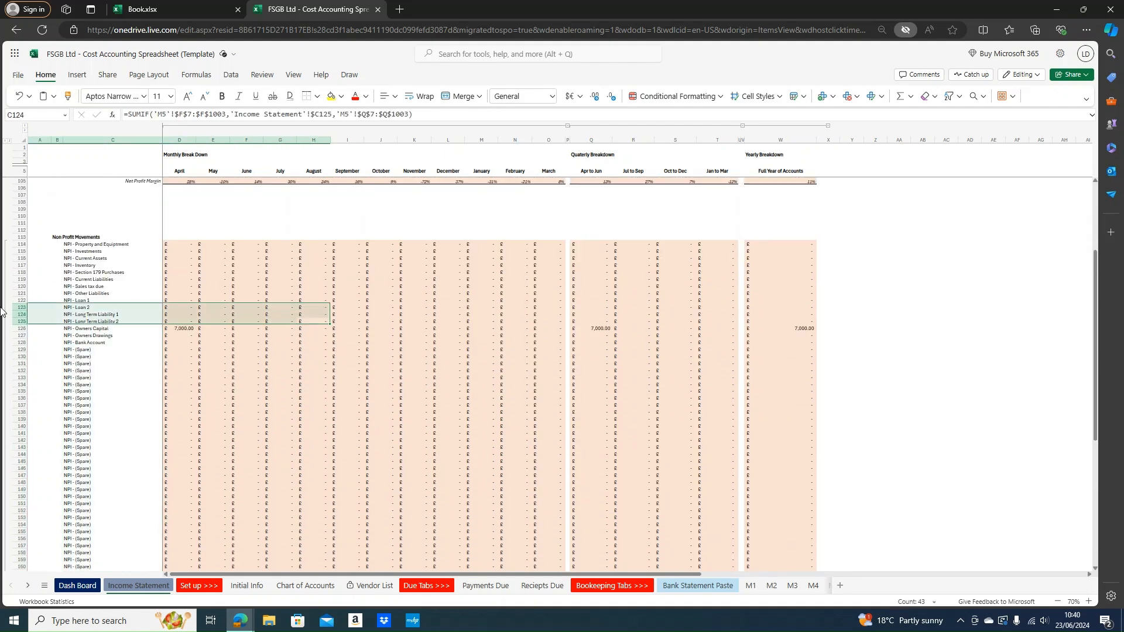
drag(105, 323, 298, 326)
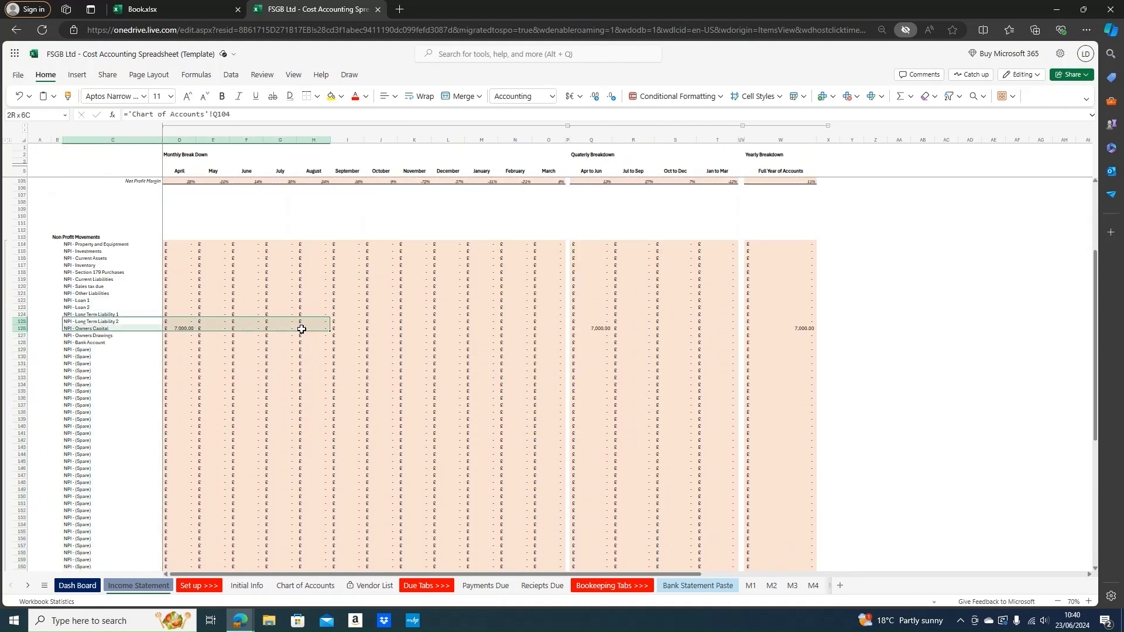
scroll(346, 364, down, 3)
Review the Non Profit Movements labels and select the Bank Reconciliation figures
click(125, 254)
click(112, 214)
click(111, 234)
click(111, 222)
click(117, 227)
scroll(117, 214, up, 2)
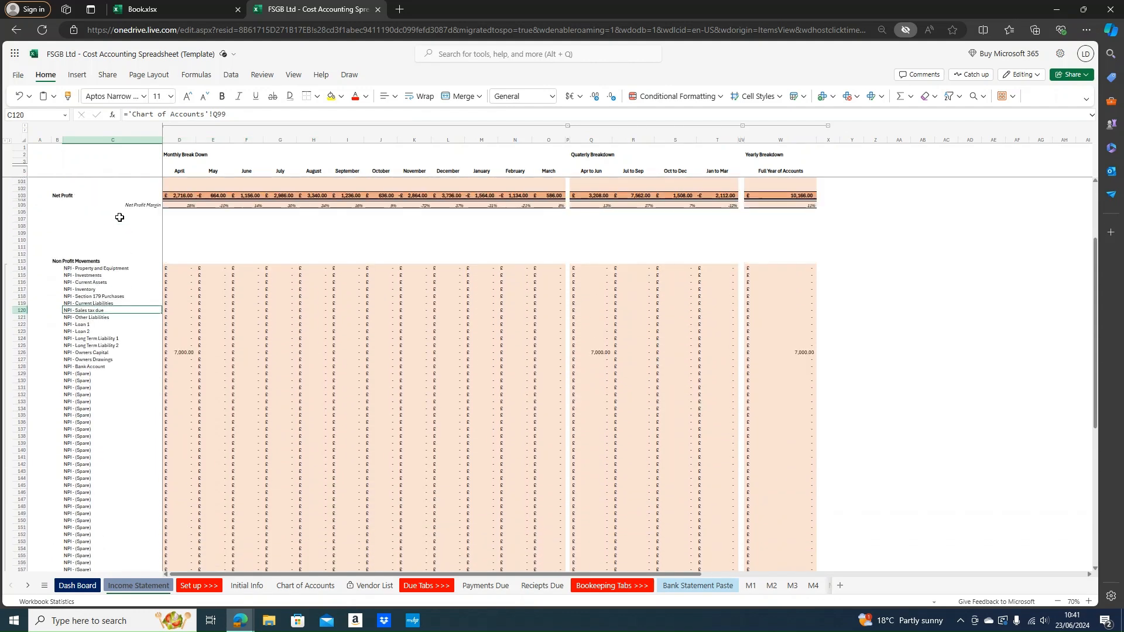
scroll(217, 287, up, 2)
scroll(156, 357, down, 5)
scroll(156, 363, down, 2)
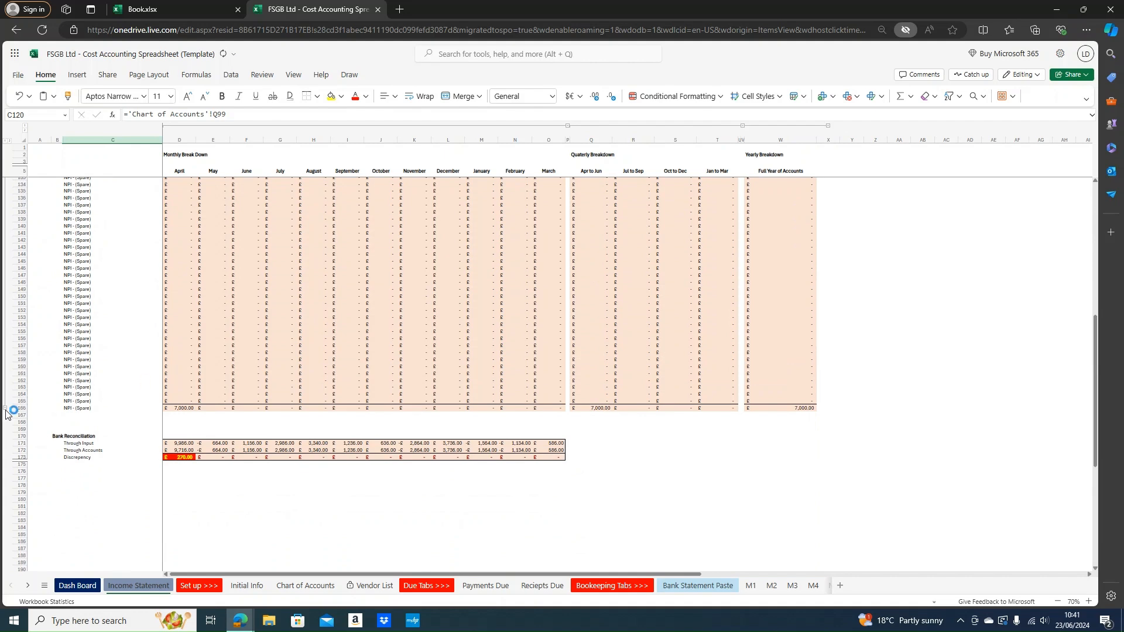
scroll(178, 376, up, 8)
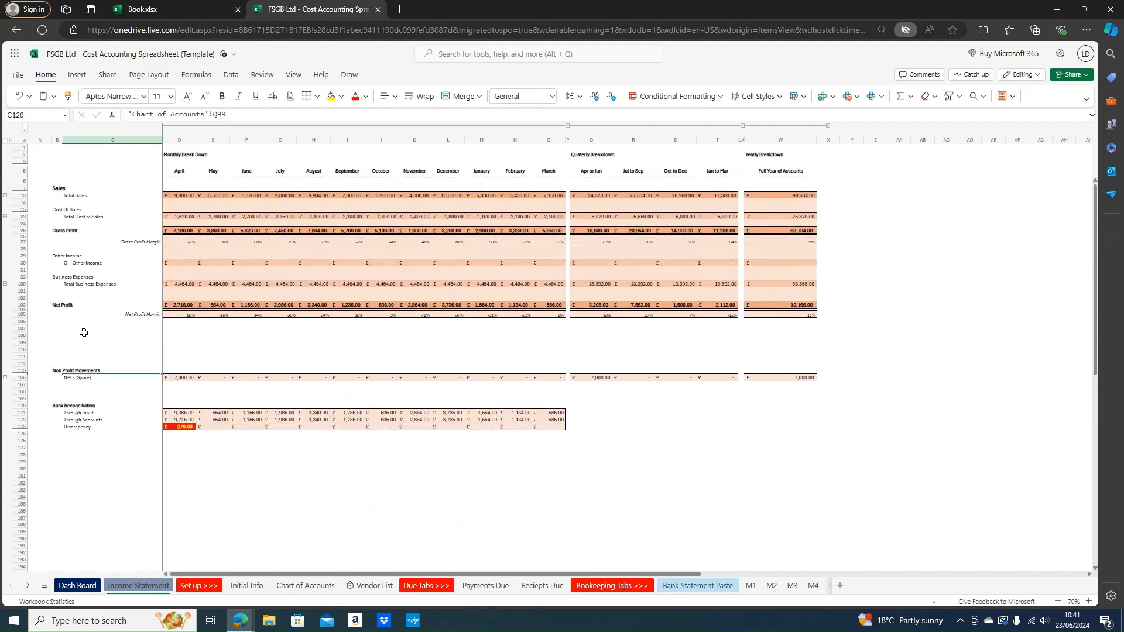
drag(73, 406, 178, 413)
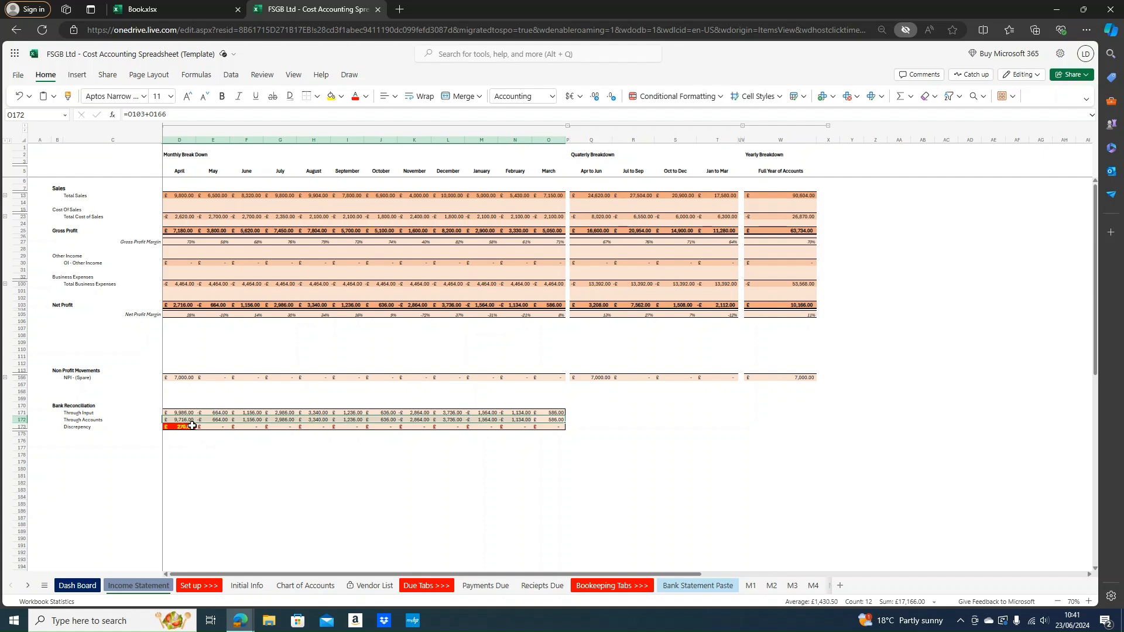
Check the Through Input and Through Accounts rows and D173's April discrepancy, then view the Dash Board
drag(181, 411, 552, 415)
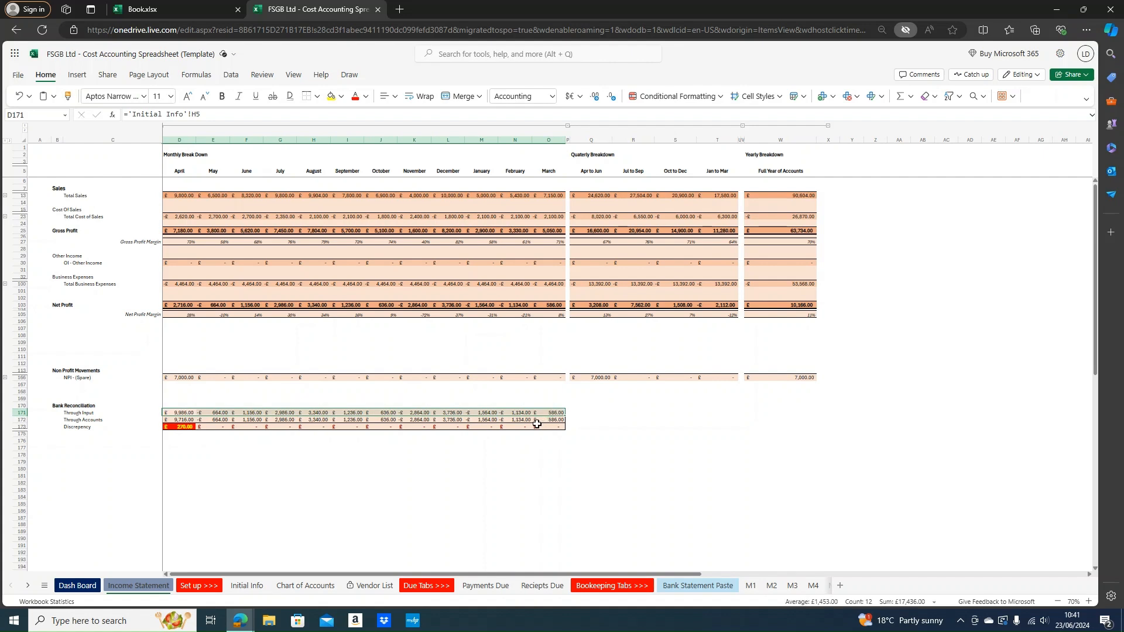
drag(190, 419, 548, 409)
click(327, 453)
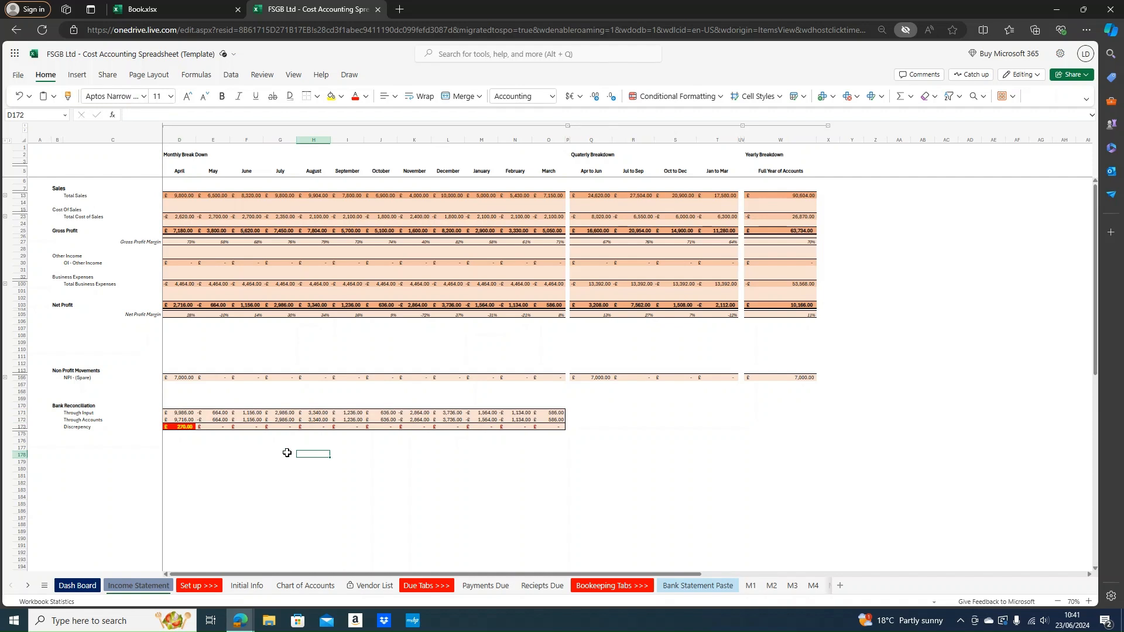
click(183, 430)
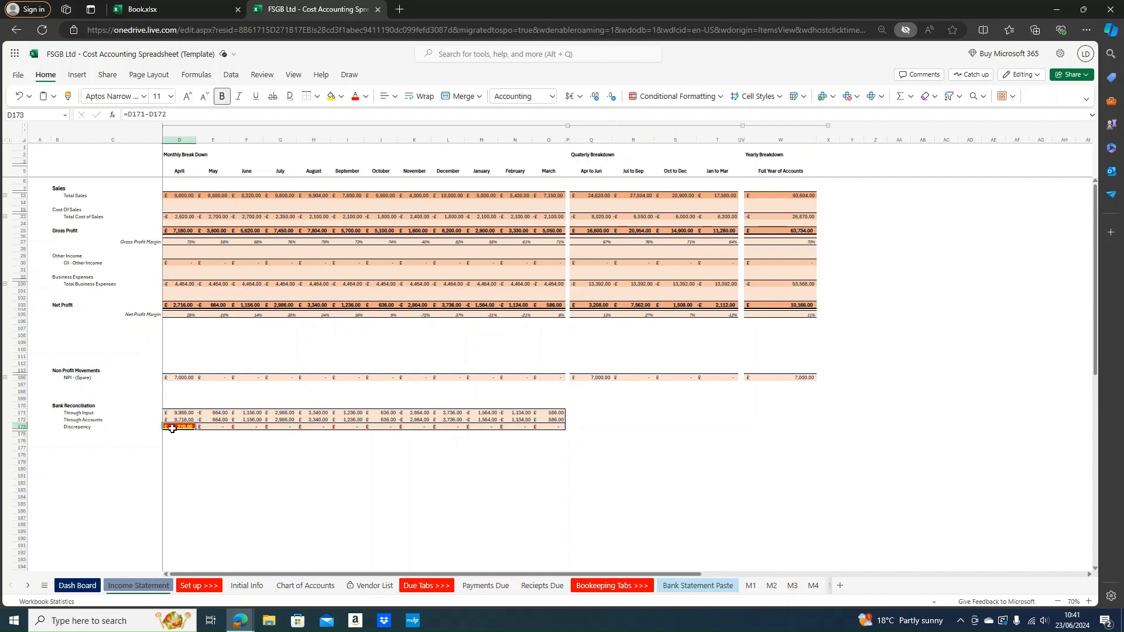
click(179, 140)
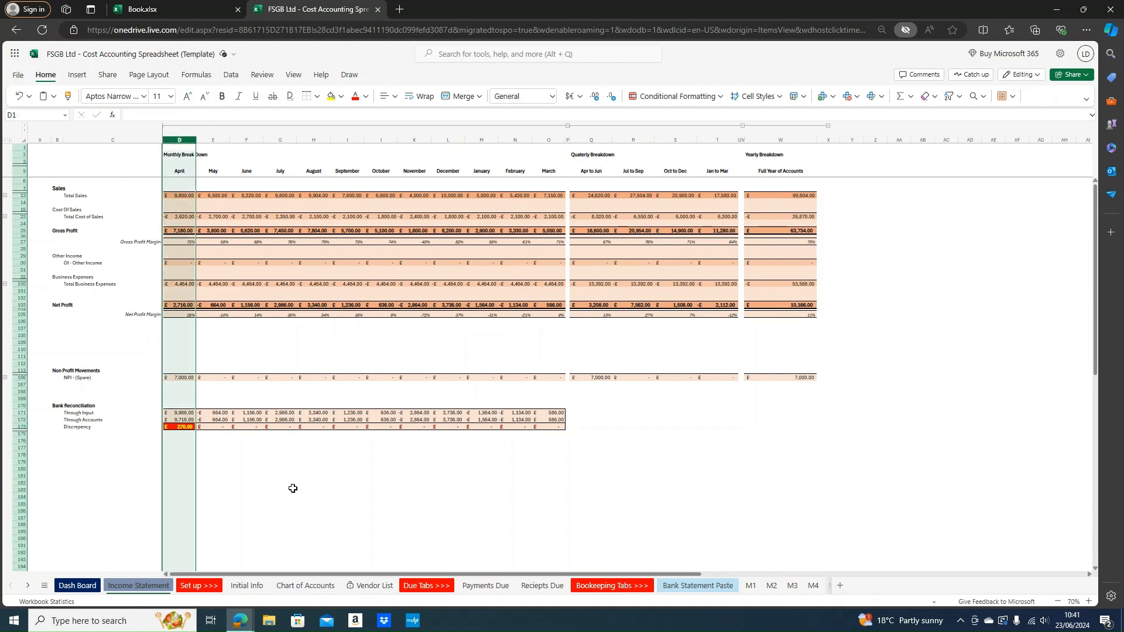
click(292, 489)
click(188, 428)
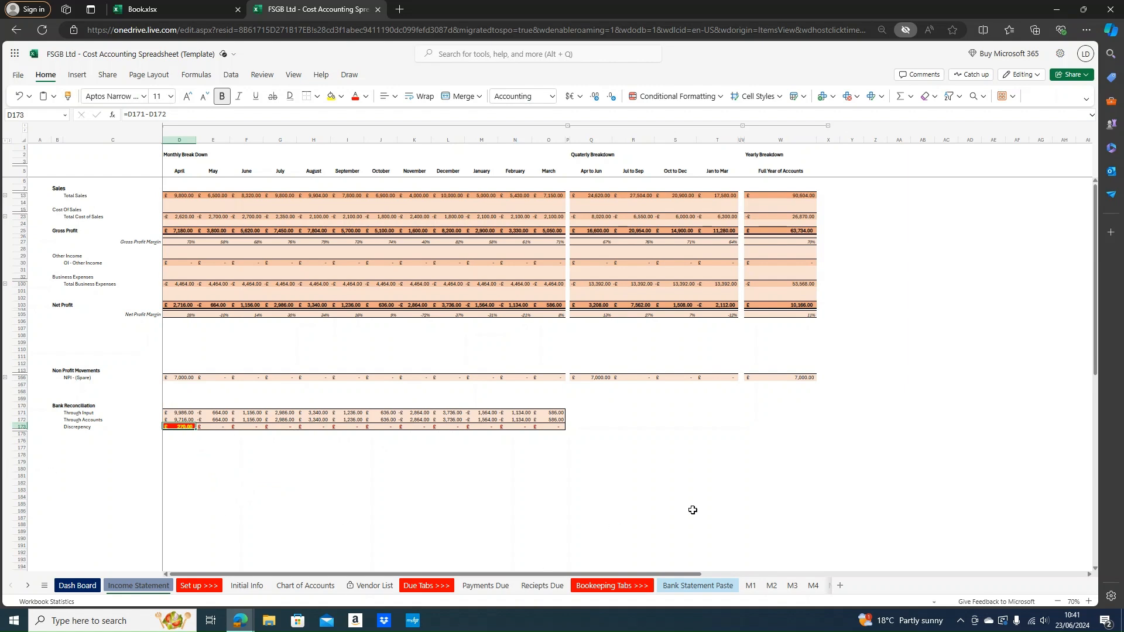
click(74, 585)
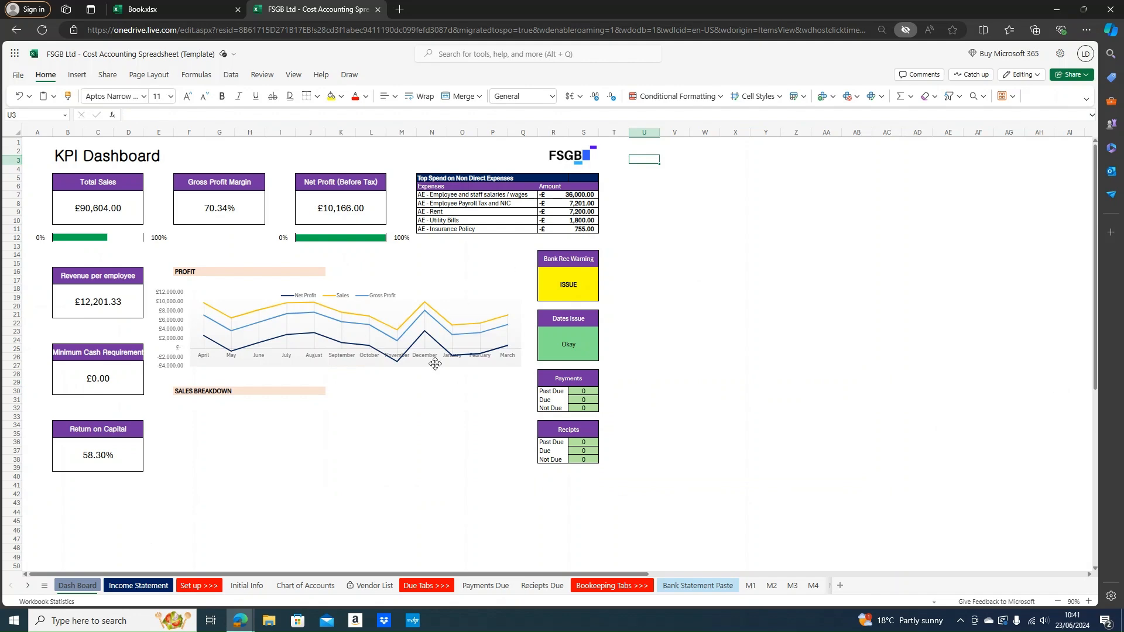
click(795, 466)
scroll(645, 417, down, 3)
scroll(645, 417, up, 3)
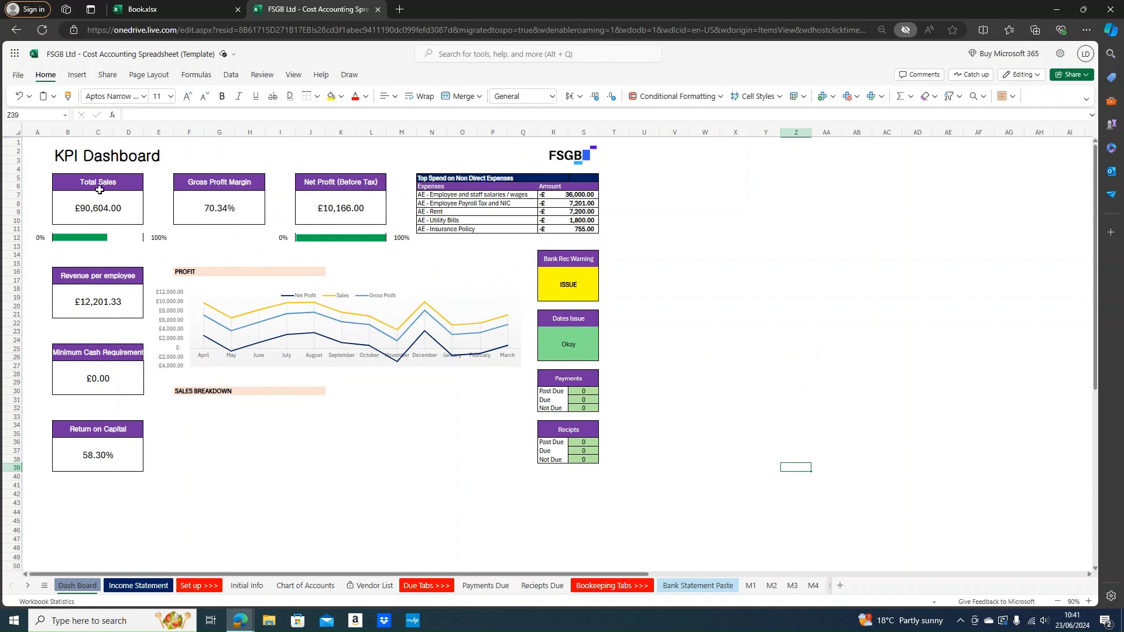
click(80, 206)
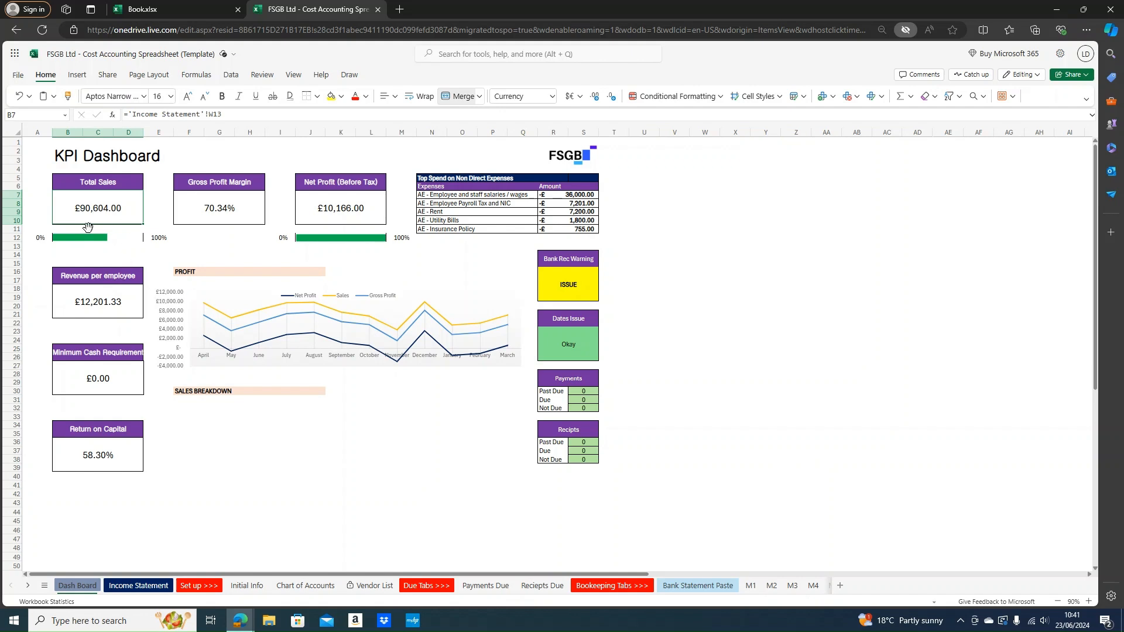
click(125, 236)
click(819, 332)
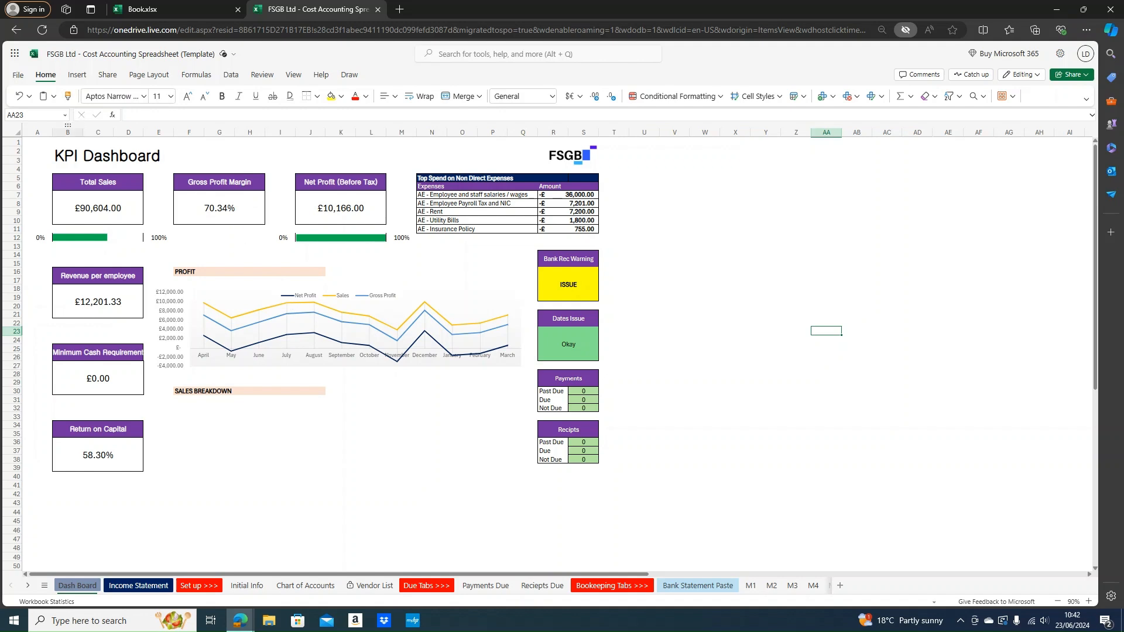
scroll(196, 230, down, 2)
scroll(211, 211, up, 2)
click(264, 185)
click(253, 183)
click(279, 237)
click(224, 229)
click(225, 185)
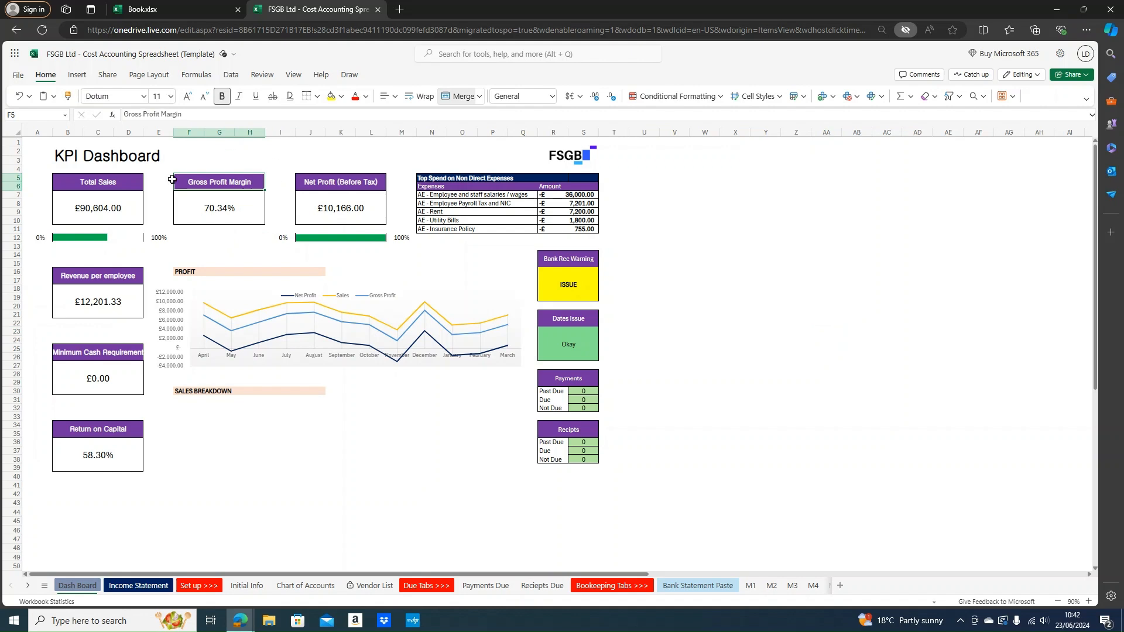
click(197, 245)
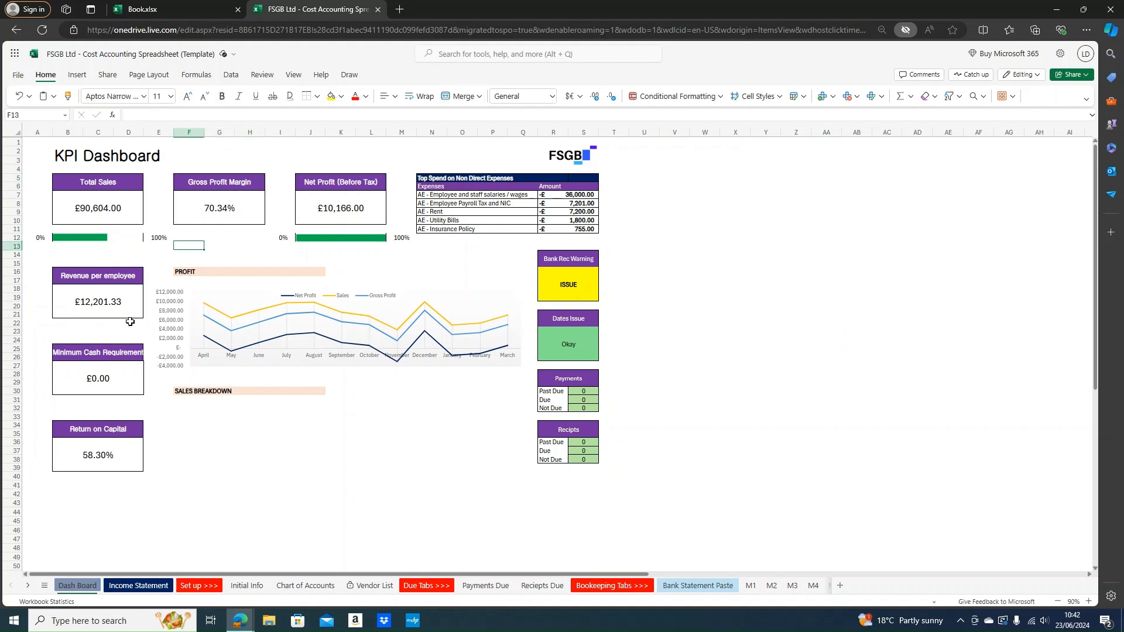
click(108, 279)
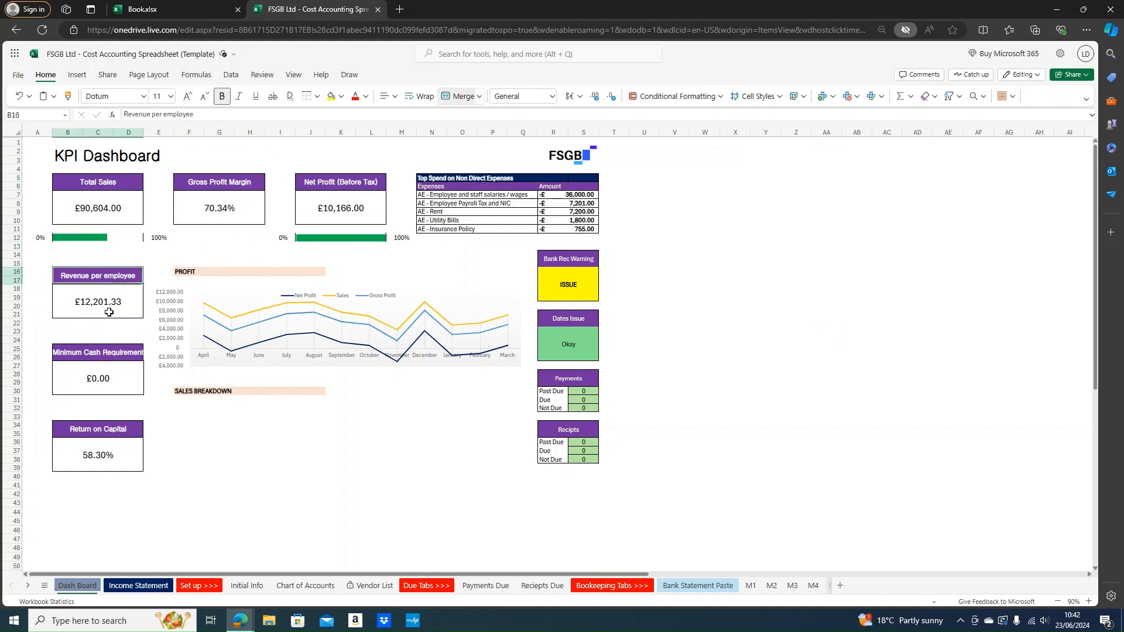
click(103, 314)
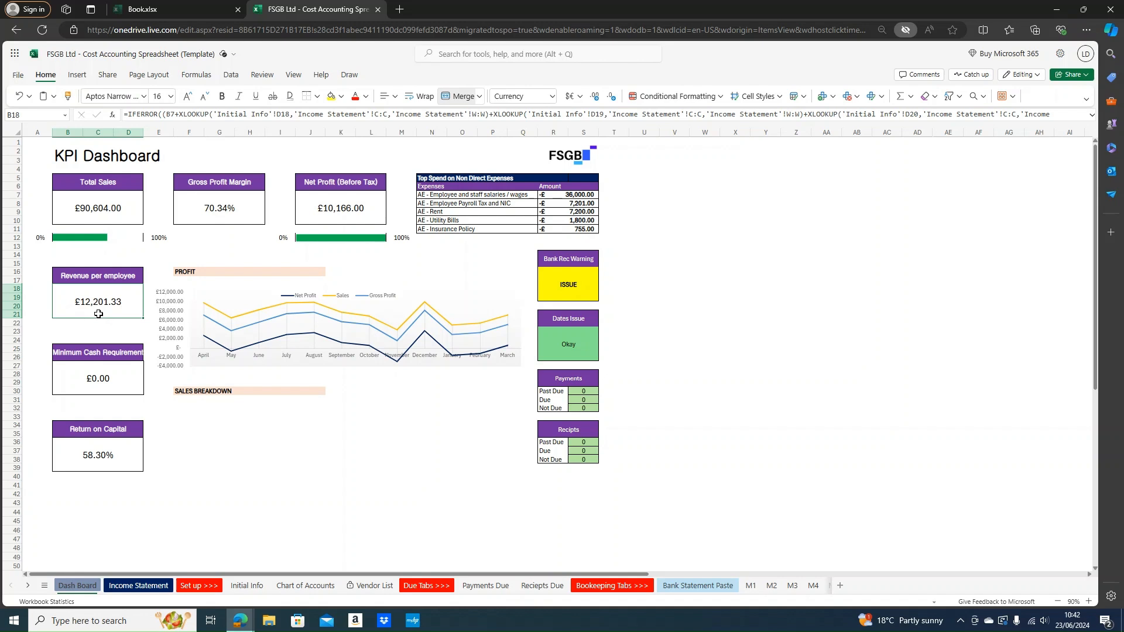
click(117, 203)
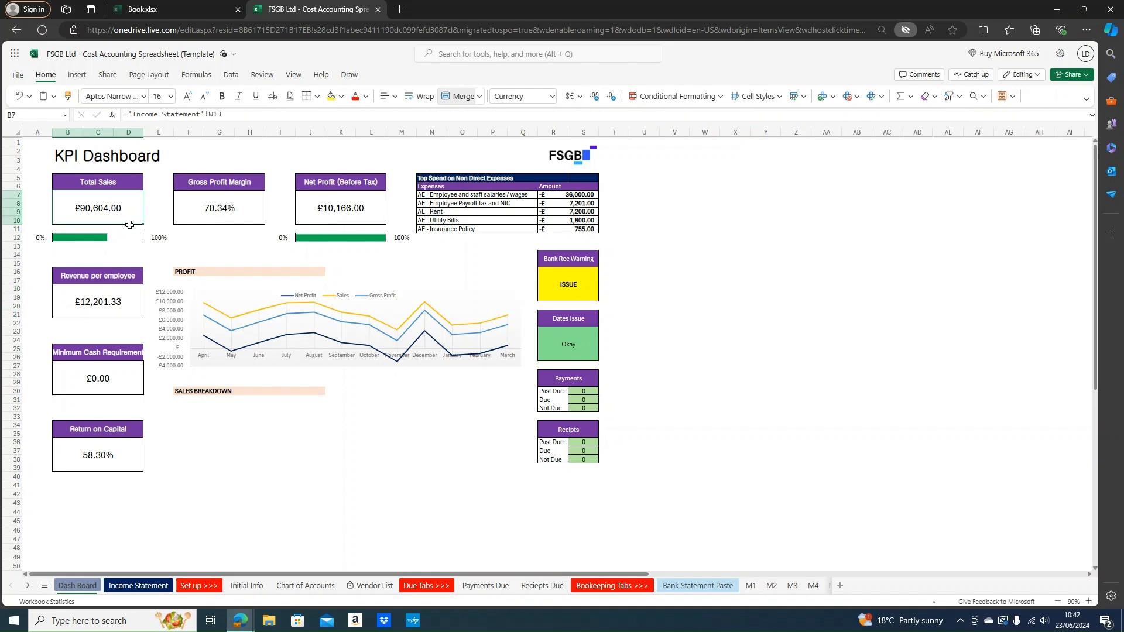
click(104, 304)
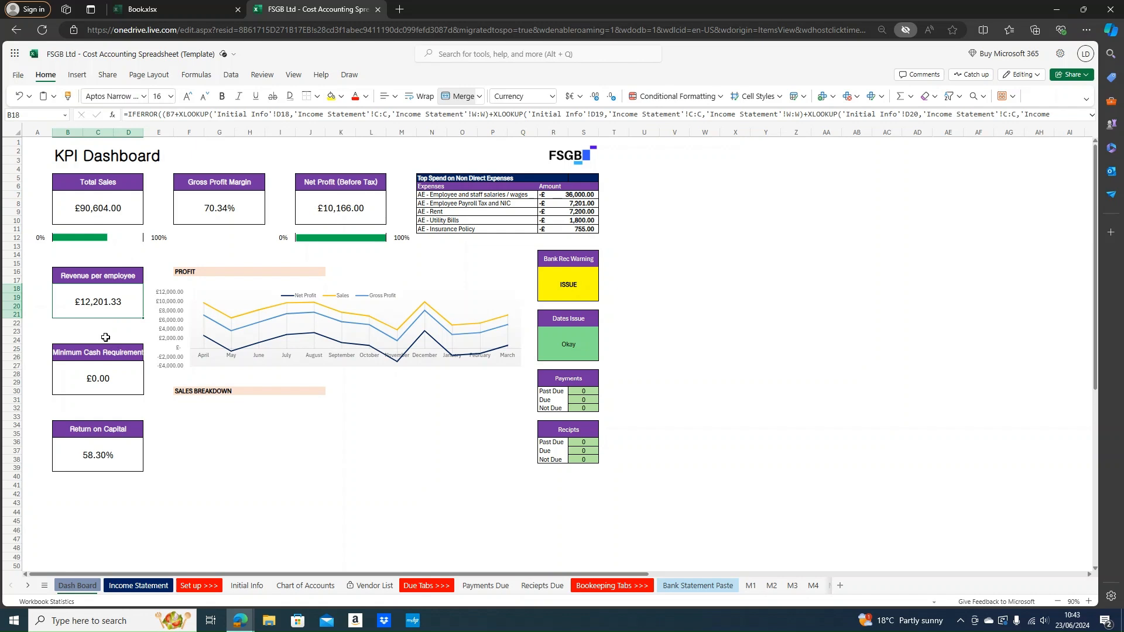
click(106, 370)
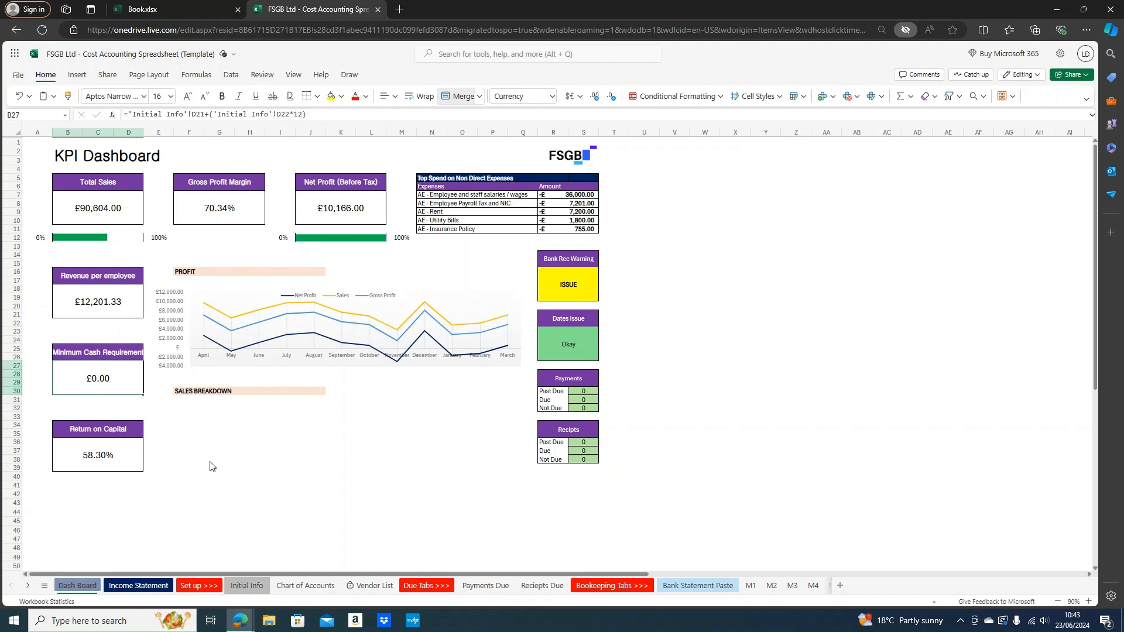
click(246, 585)
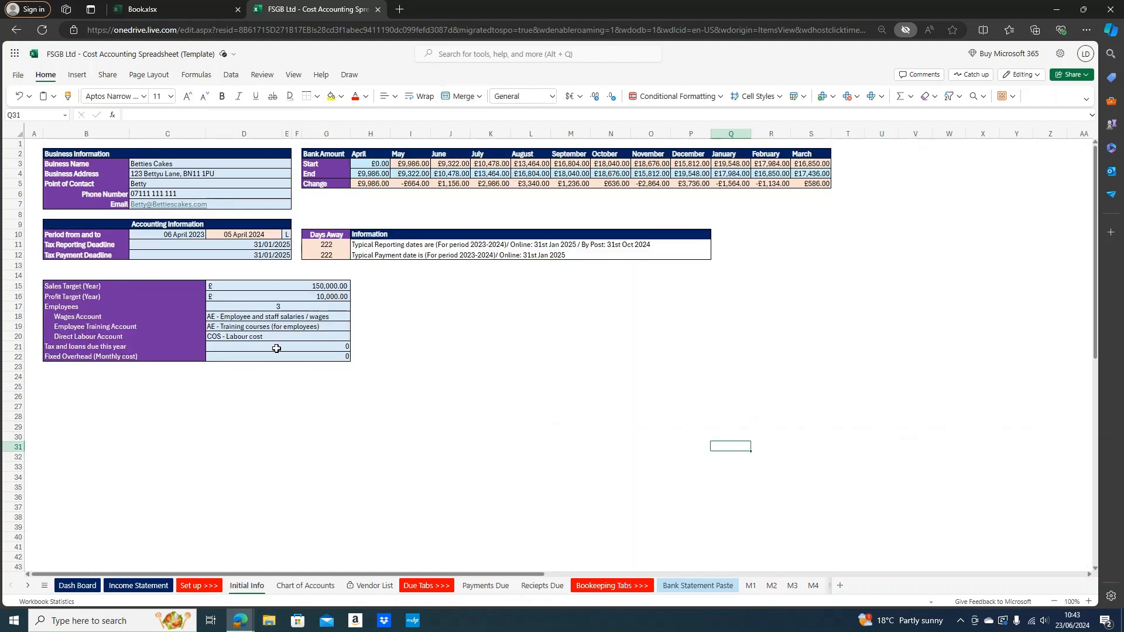
click(277, 349)
click(73, 585)
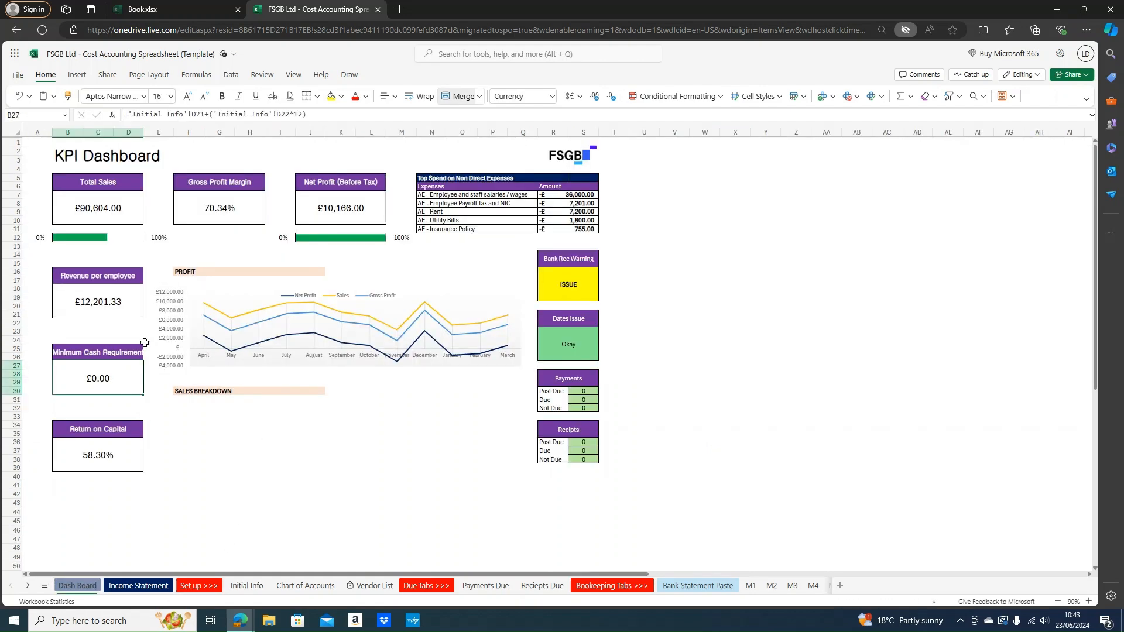
click(143, 342)
click(156, 442)
click(101, 326)
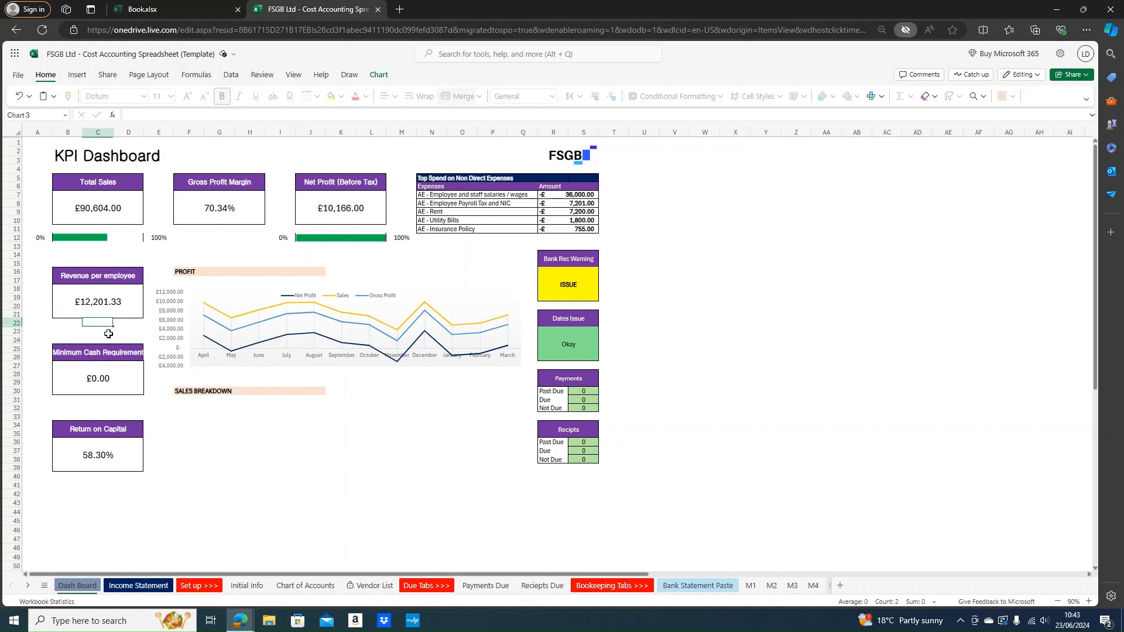
click(112, 352)
click(111, 381)
drag(112, 349, 113, 381)
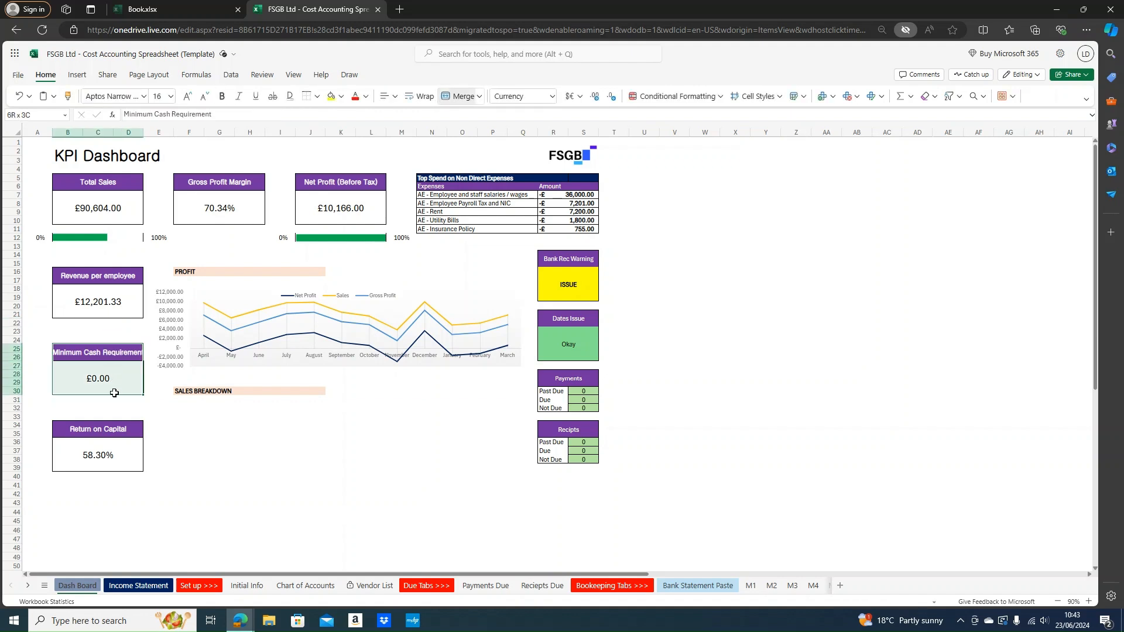
scroll(643, 263, down, 2)
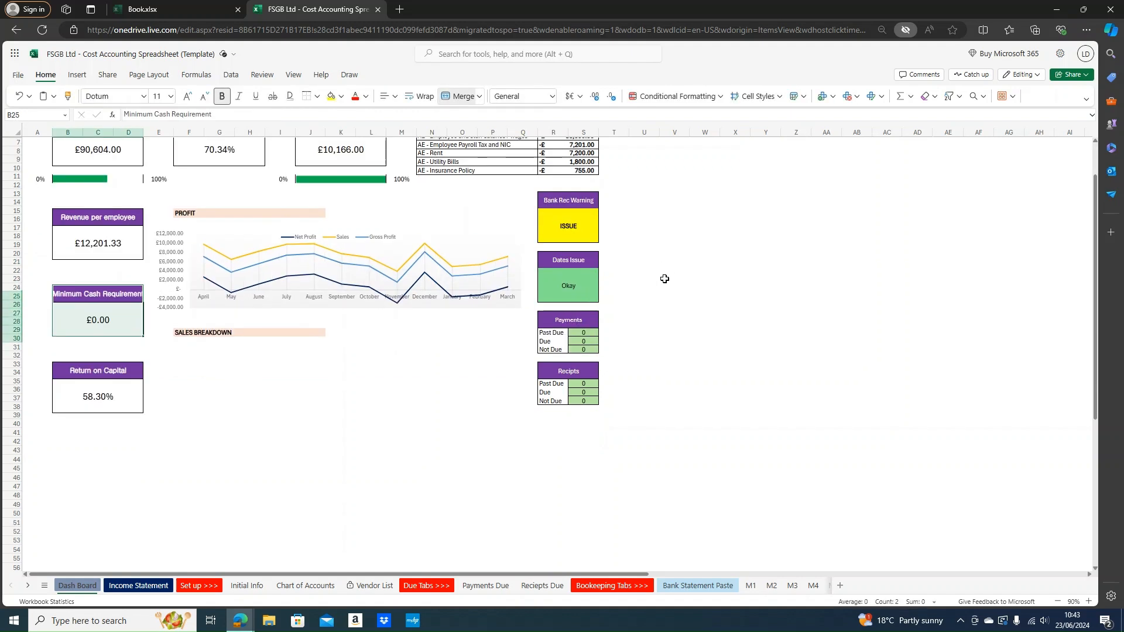
click(91, 405)
drag(80, 370, 99, 402)
click(99, 402)
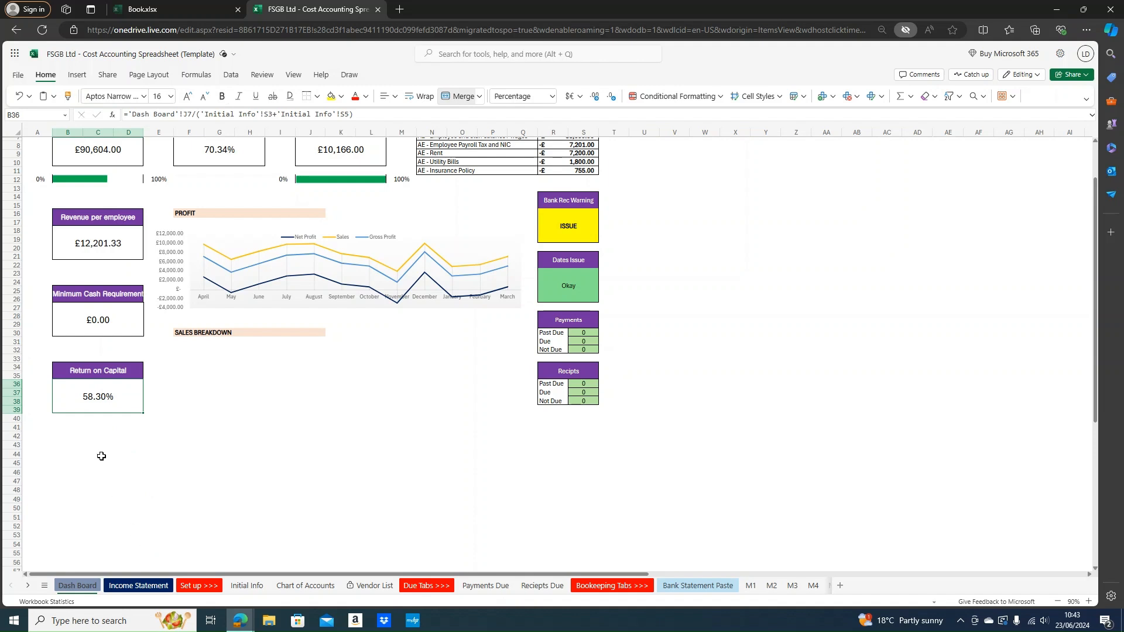
scroll(76, 421, up, 2)
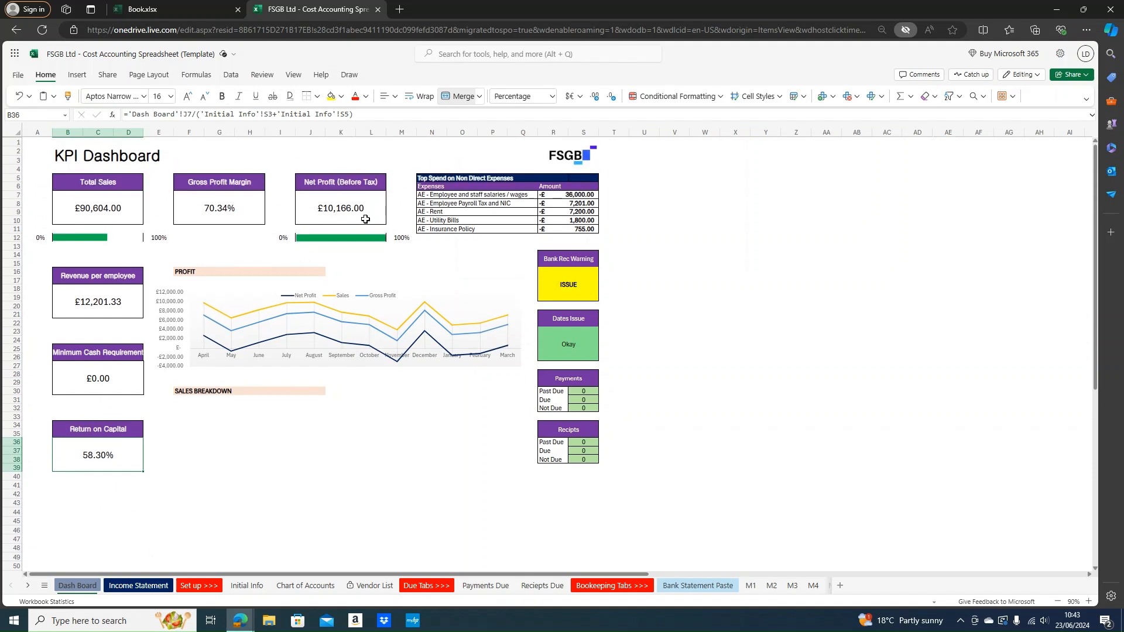
click(367, 216)
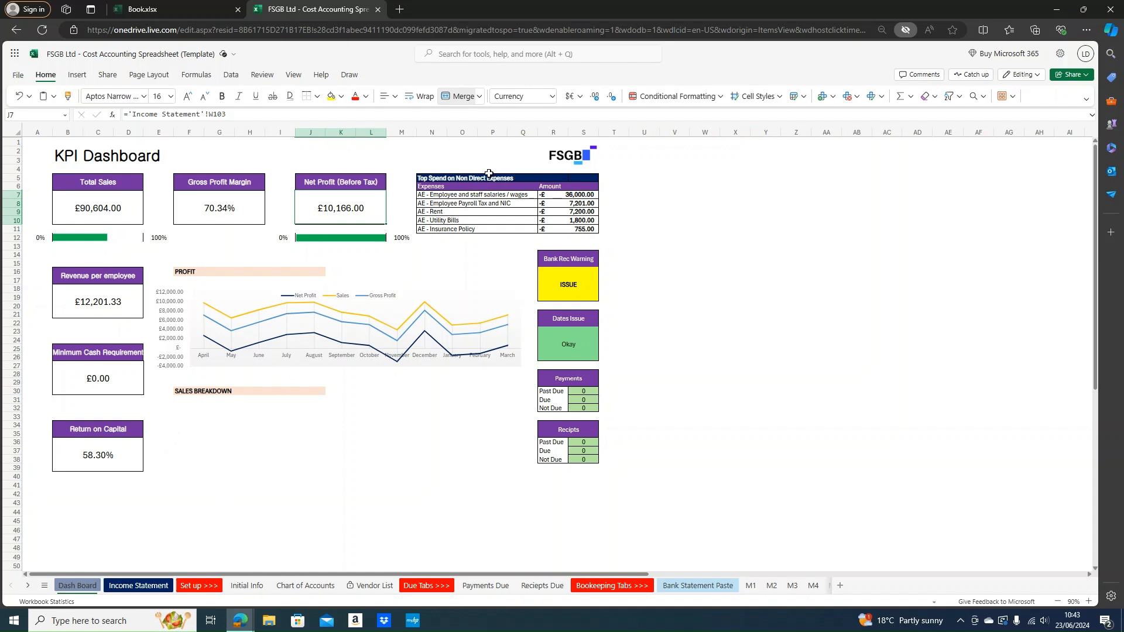
drag(432, 178, 570, 206)
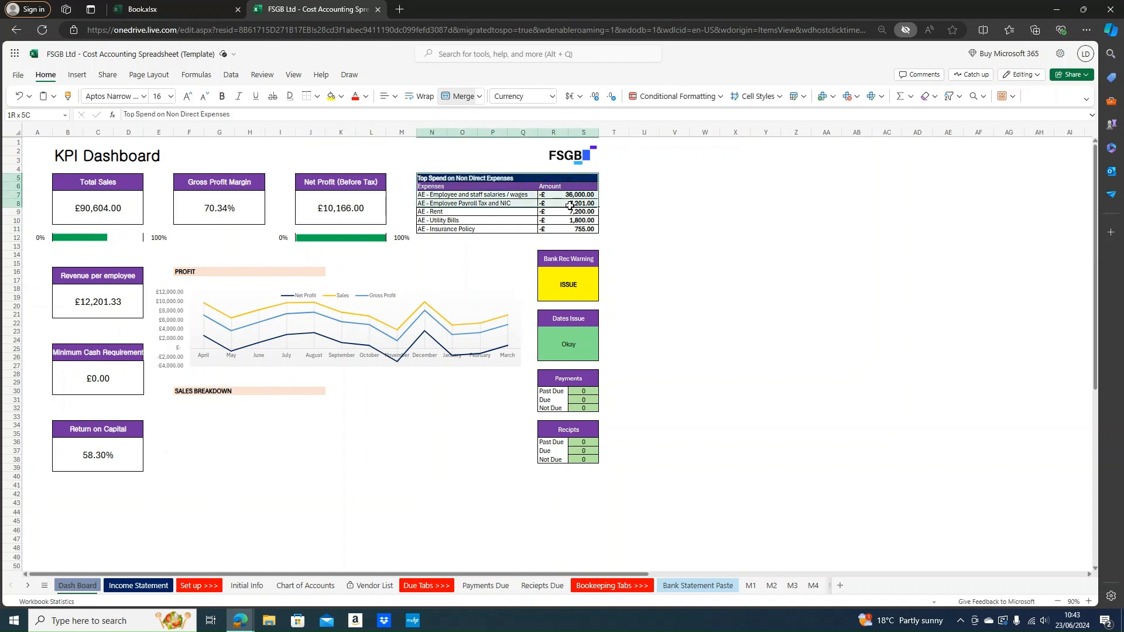
click(644, 238)
drag(490, 178, 605, 185)
click(605, 185)
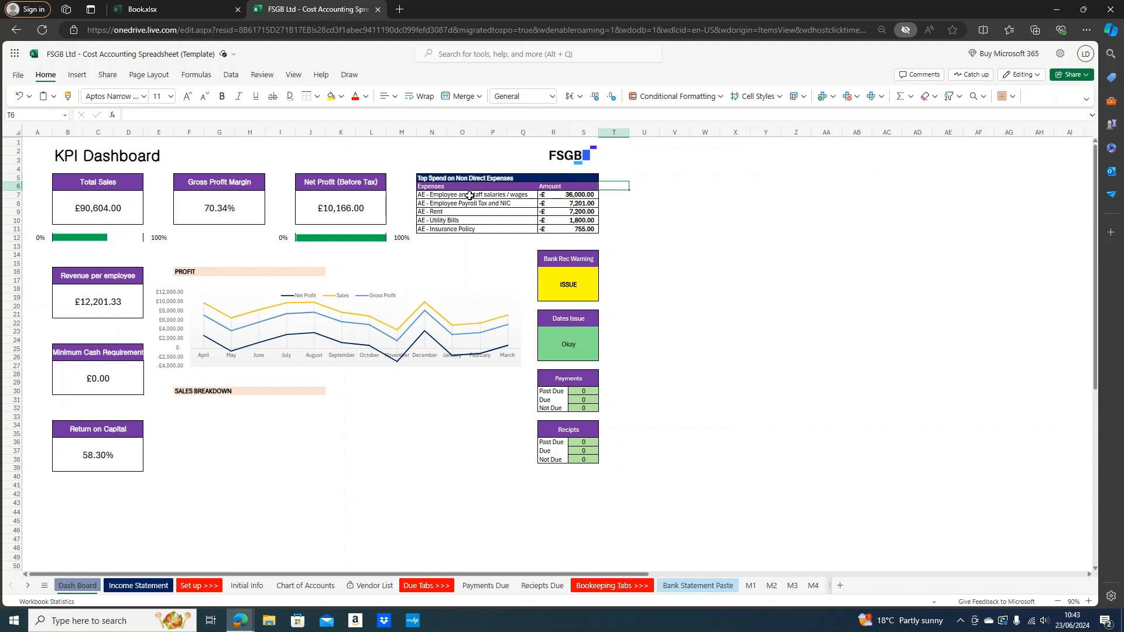
drag(432, 195, 562, 195)
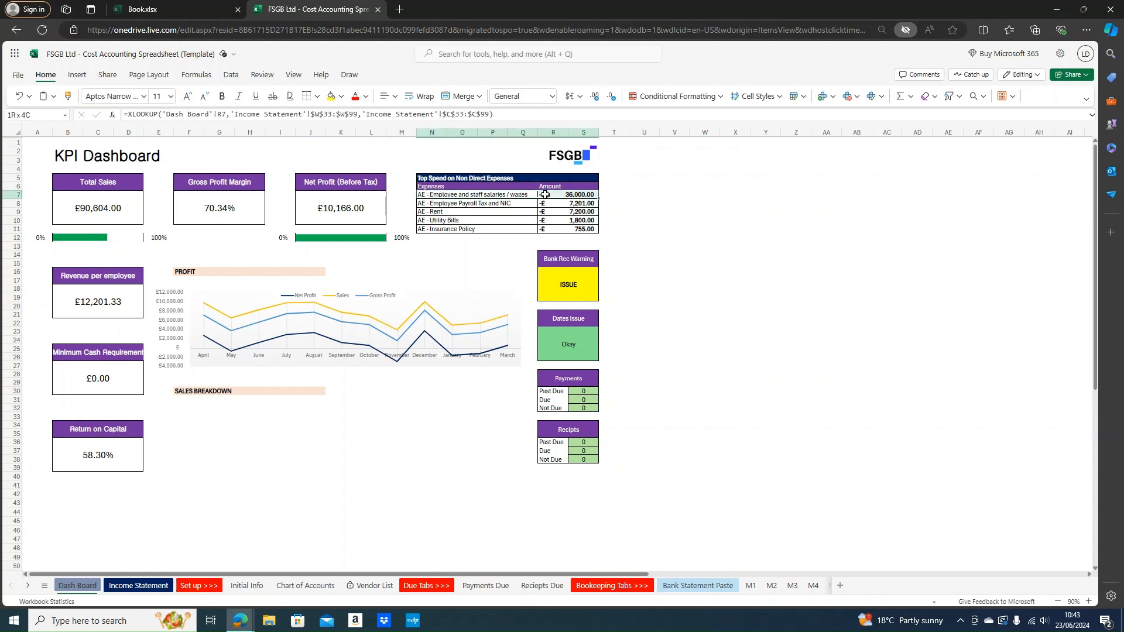
click(589, 221)
drag(467, 196, 568, 199)
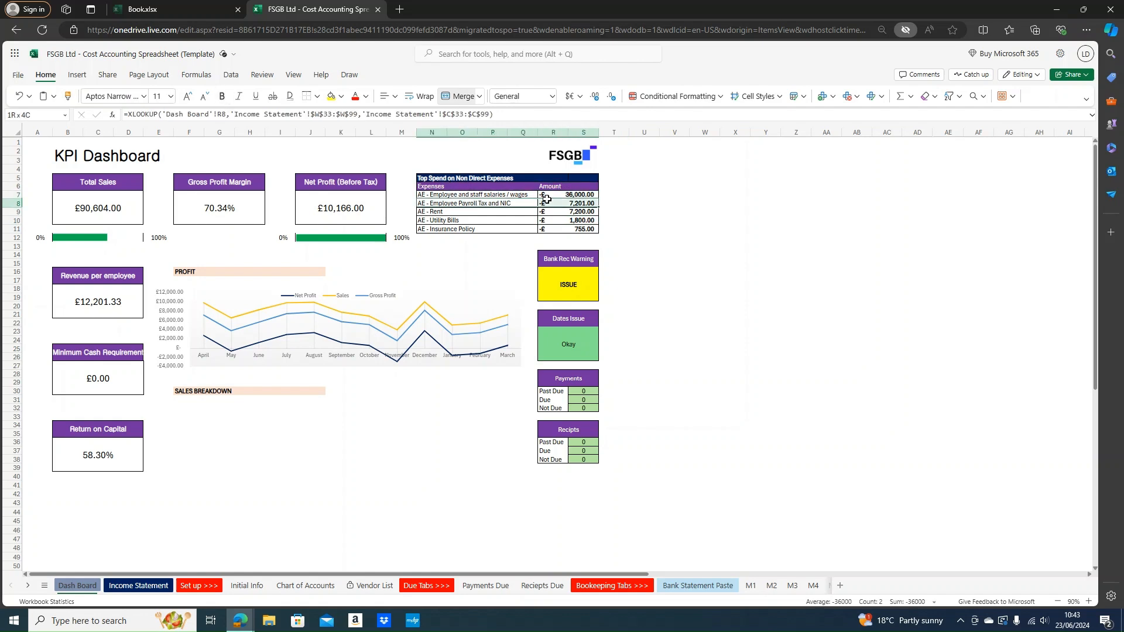
click(638, 221)
drag(442, 211, 586, 210)
click(723, 273)
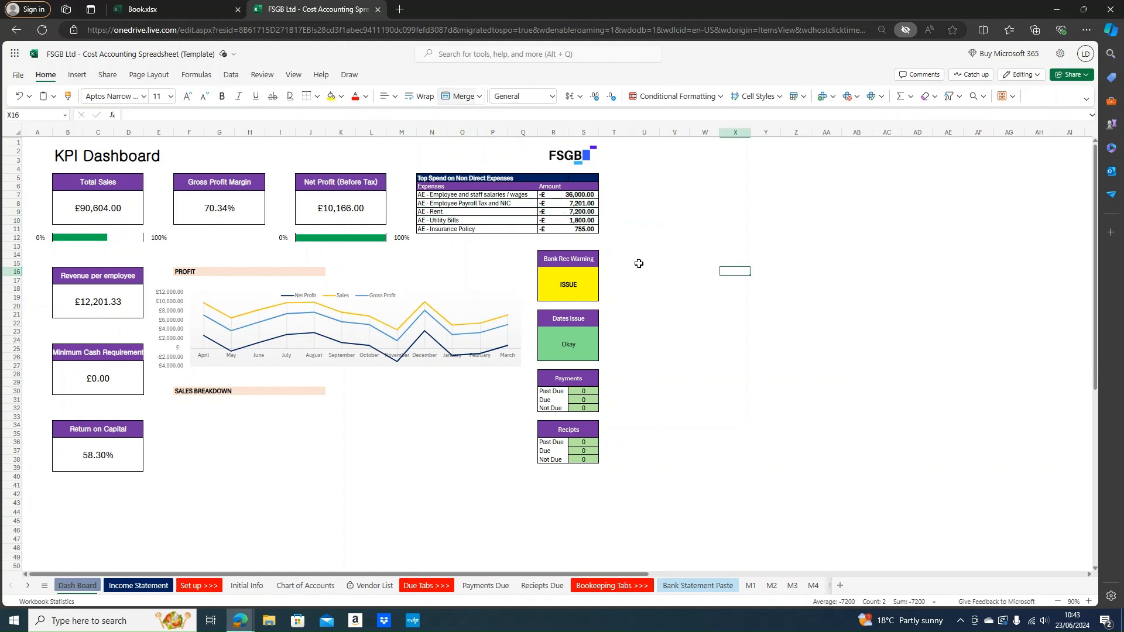
drag(430, 226, 582, 218)
click(703, 253)
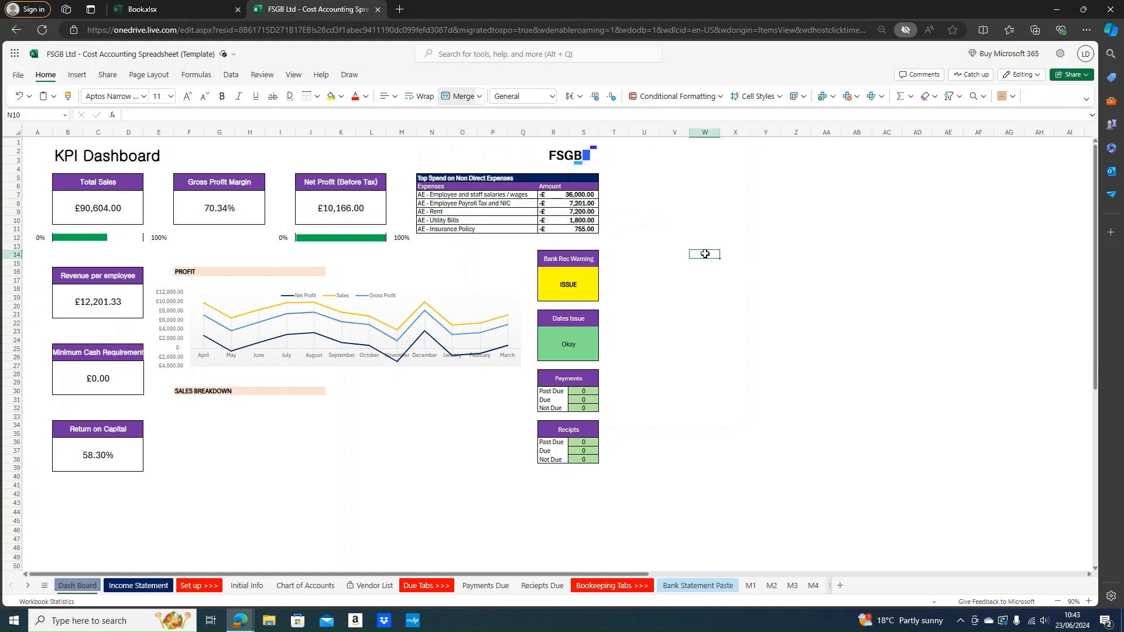
drag(435, 212, 571, 214)
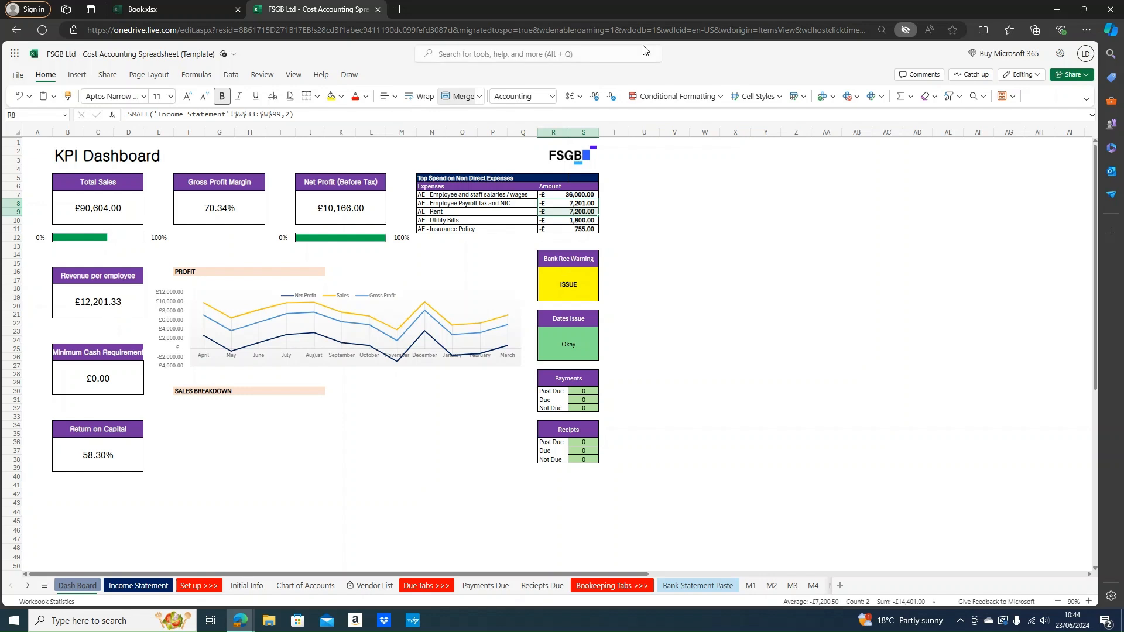
drag(437, 221, 561, 222)
drag(470, 231, 585, 230)
click(665, 258)
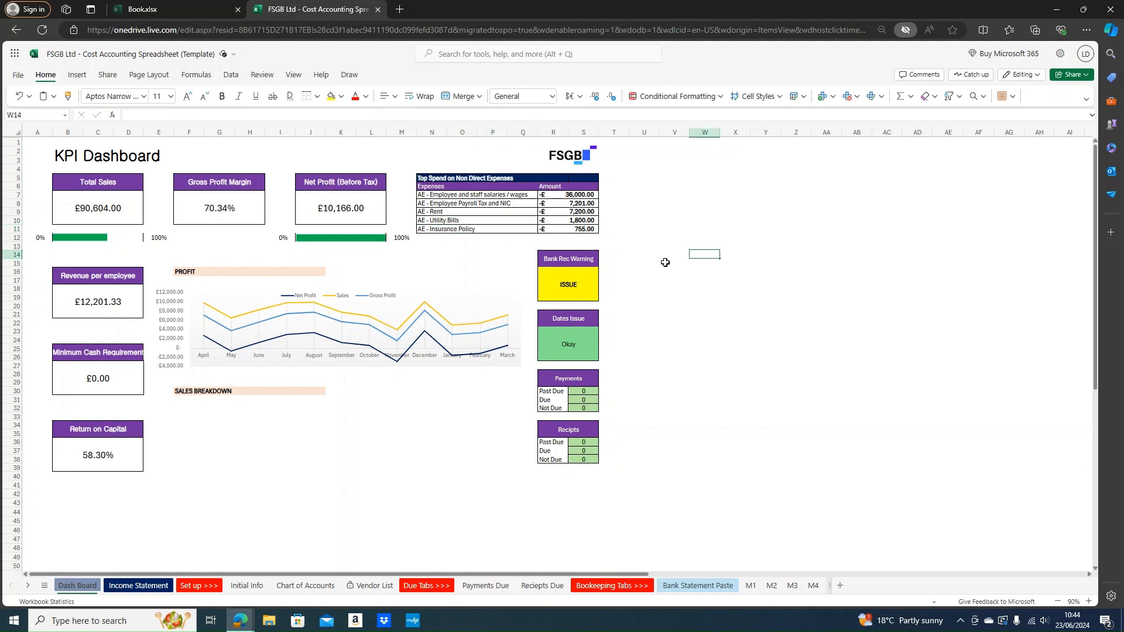
scroll(351, 234, down, 5)
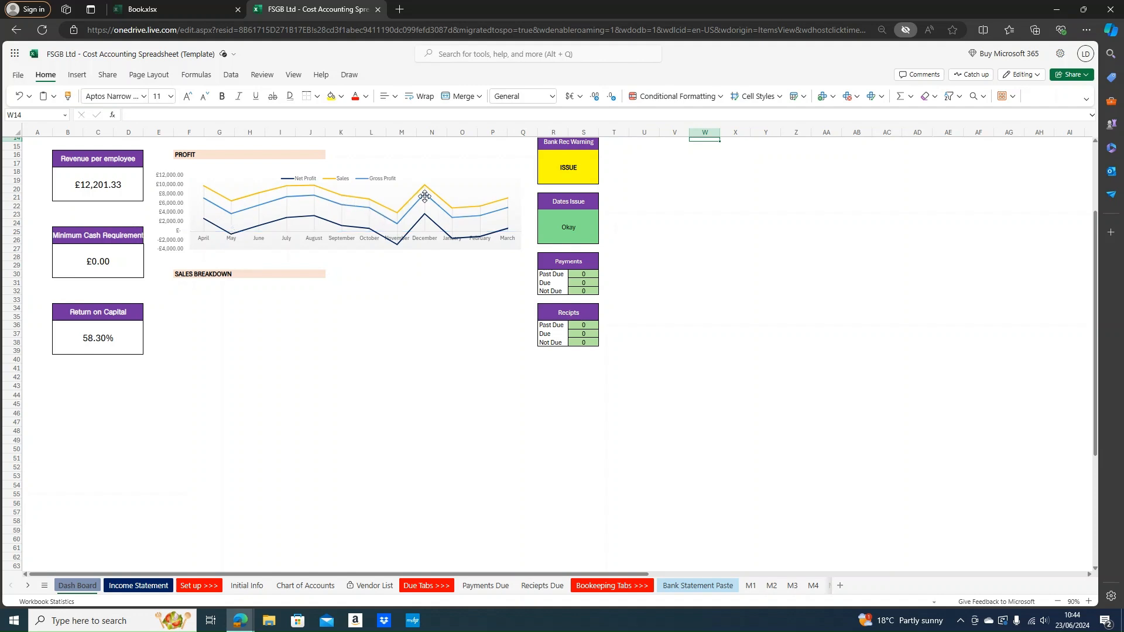
click(353, 308)
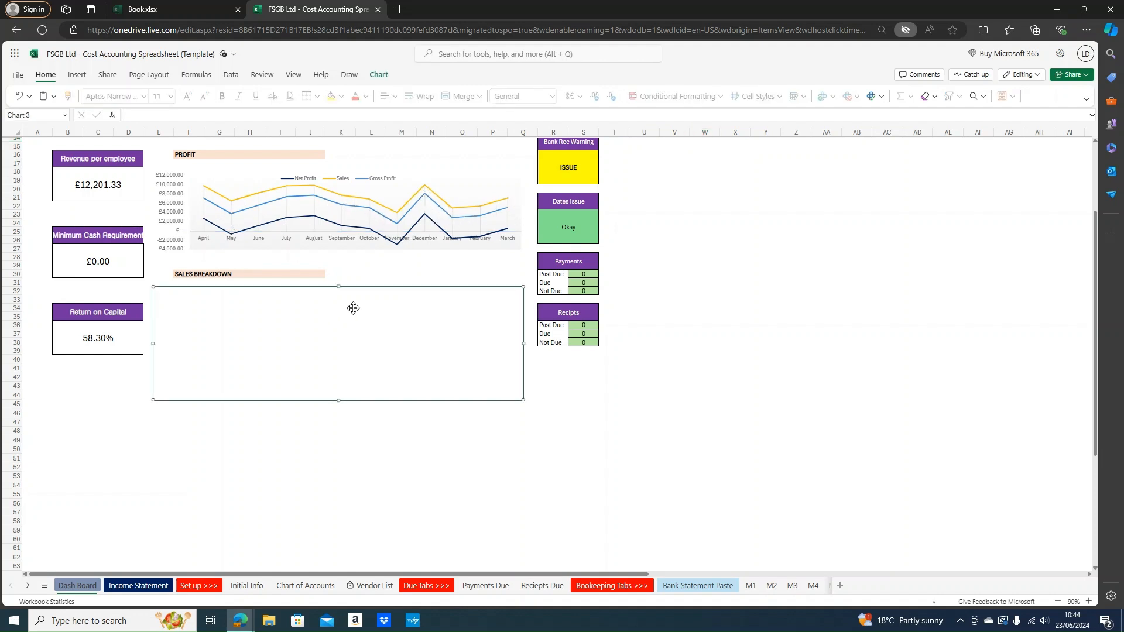
double_click(324, 296)
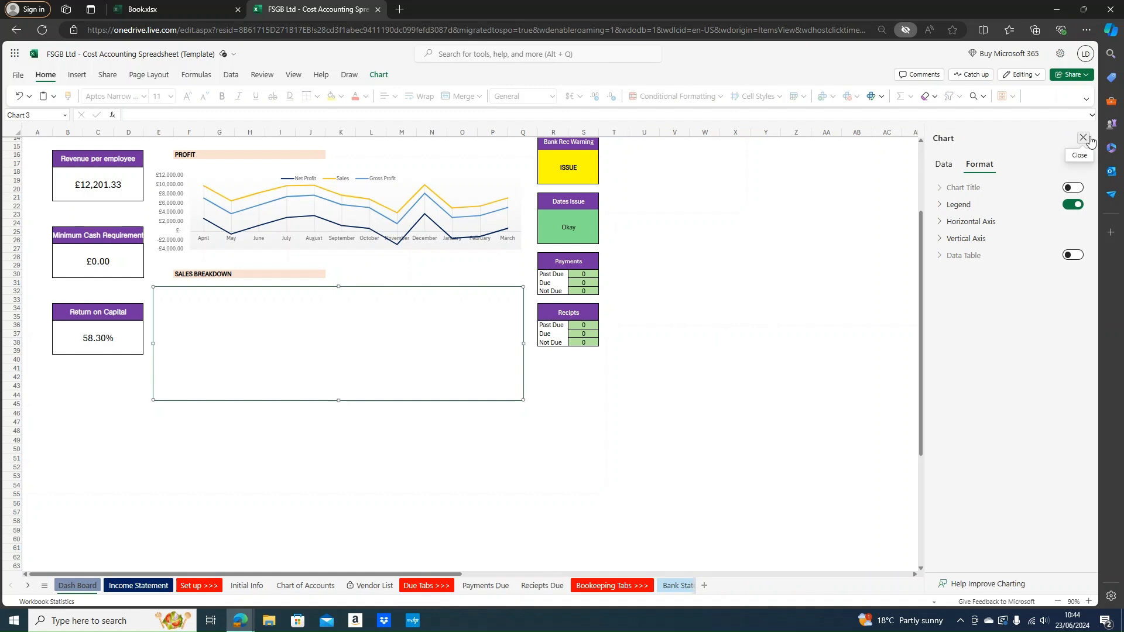
click(1075, 205)
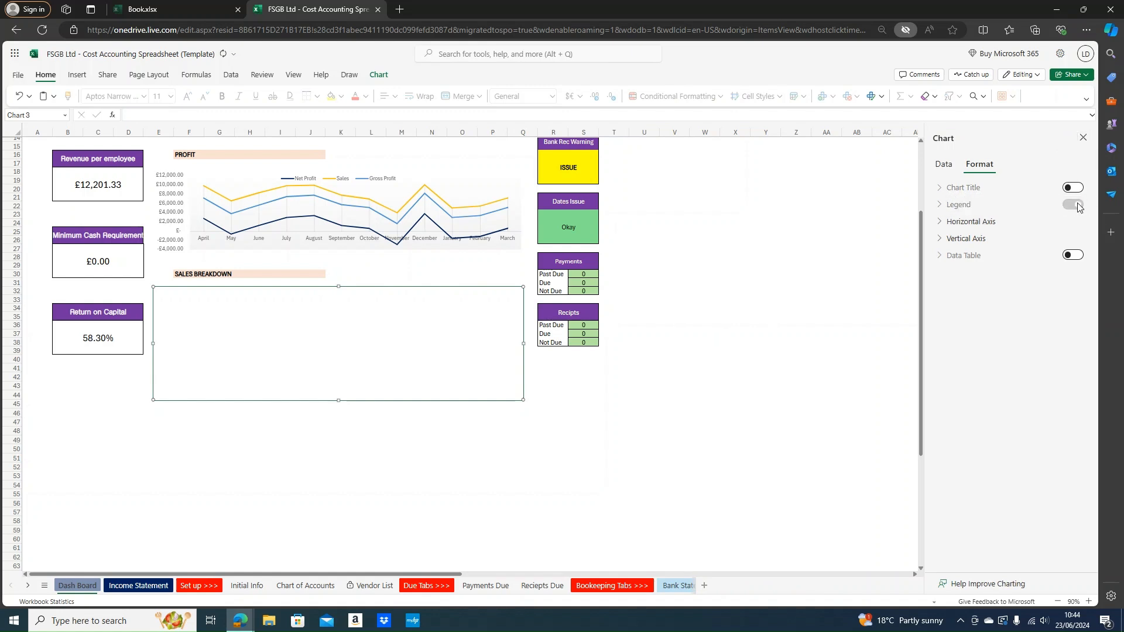
click(1075, 205)
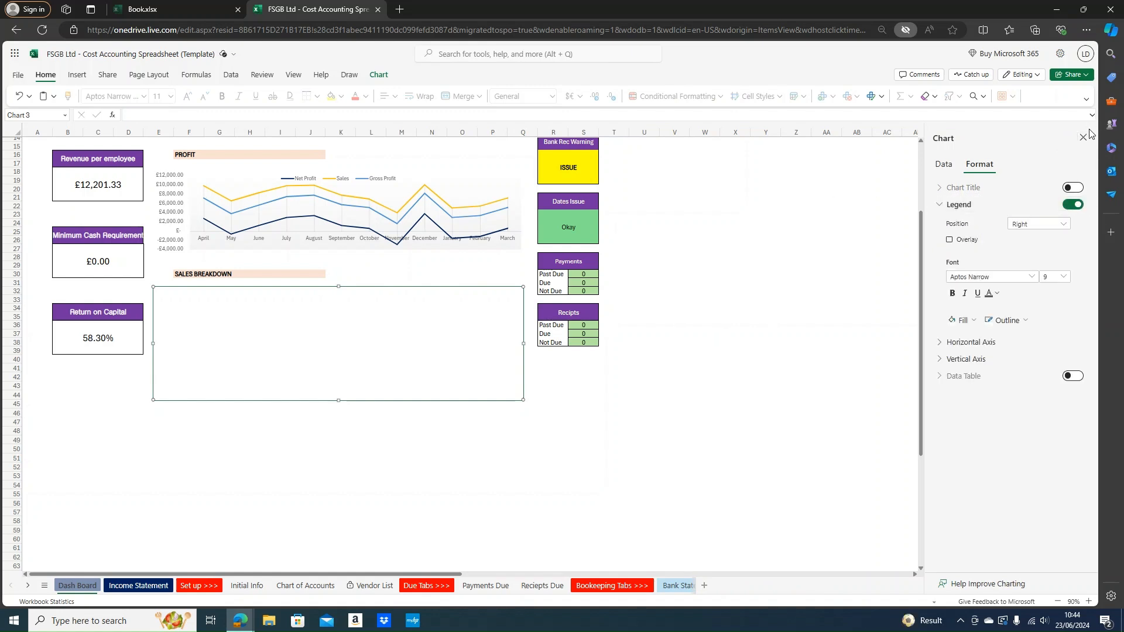
click(705, 299)
scroll(426, 281, up, 5)
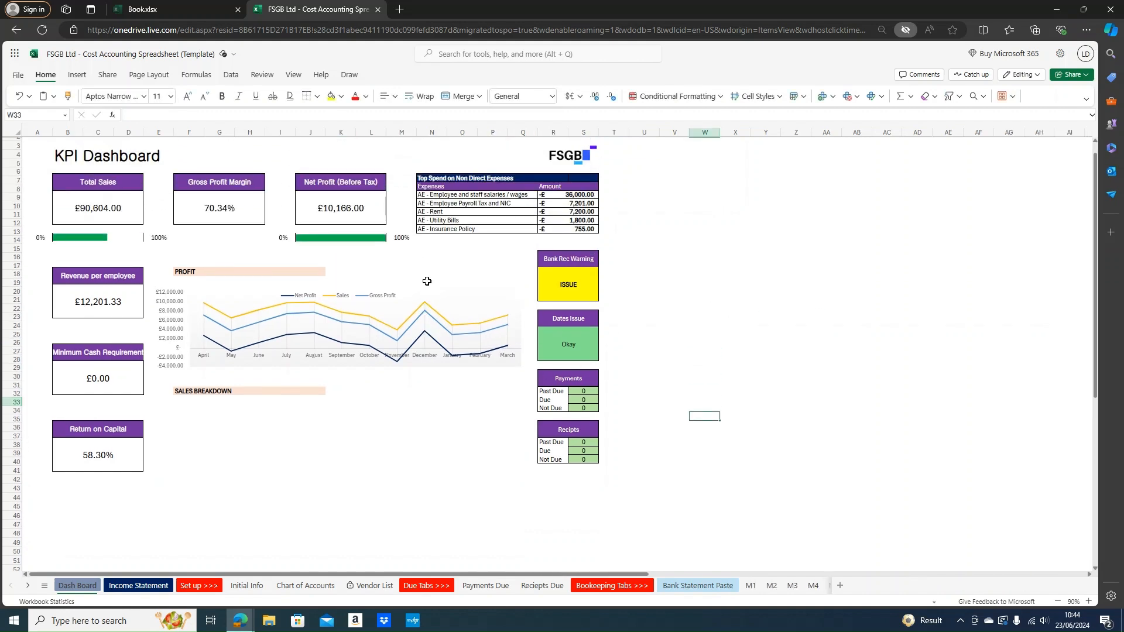
scroll(659, 221, down, 2)
scroll(718, 276, up, 2)
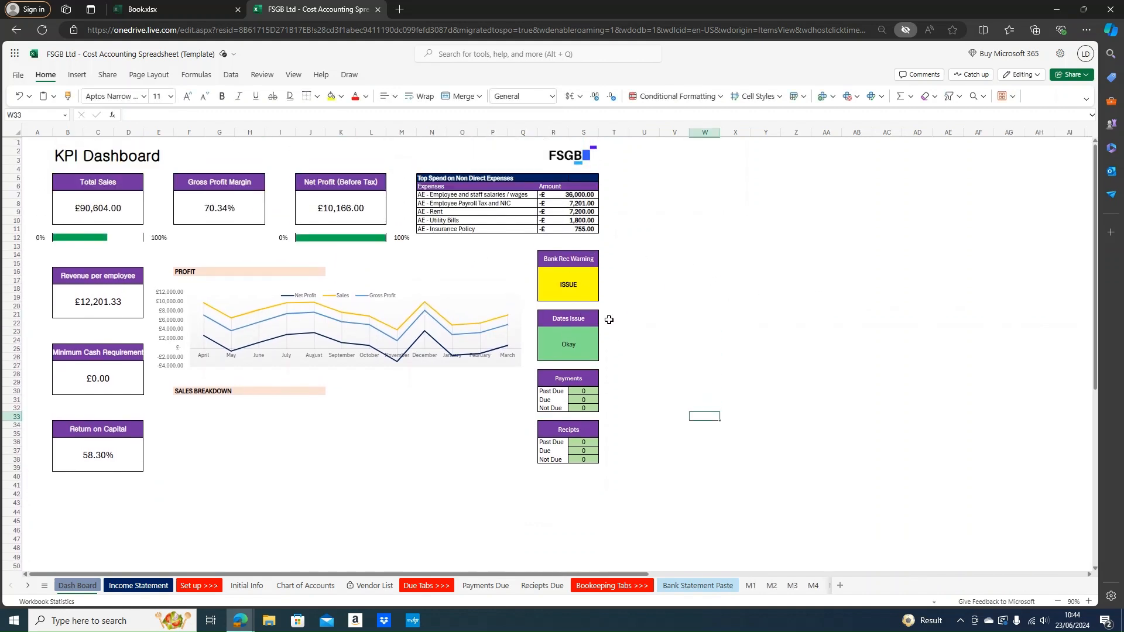
click(569, 285)
click(683, 261)
click(219, 421)
scroll(219, 421, down, 2)
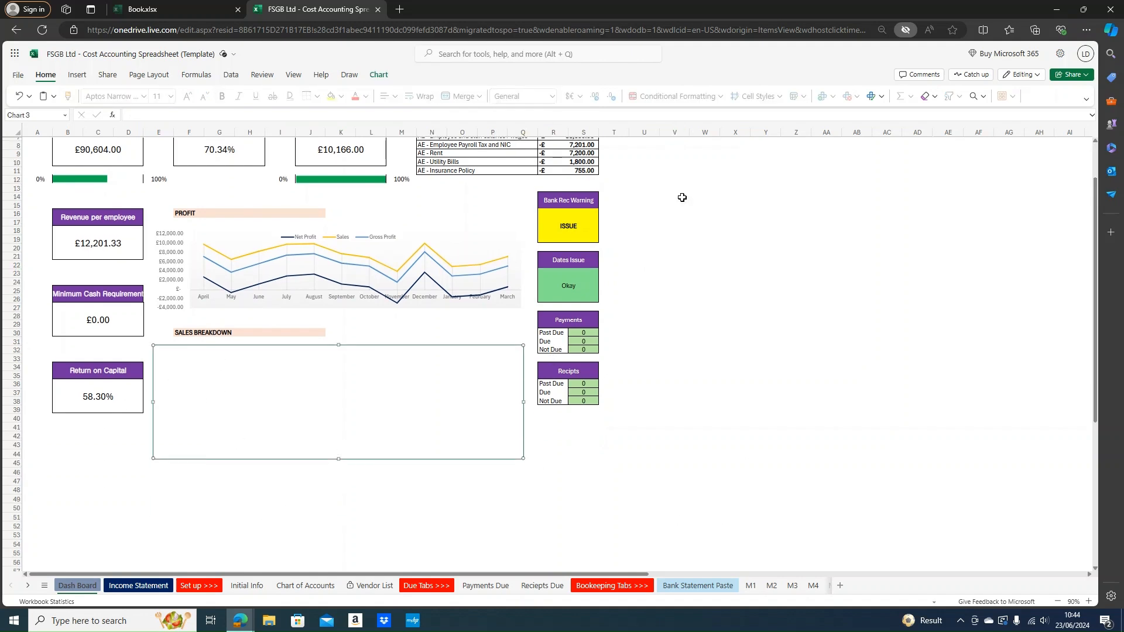
scroll(704, 231, up, 2)
mouse_move(572, 276)
mouse_down()
mouse_move(572, 467)
mouse_move(567, 258)
mouse_move(585, 284)
mouse_up()
click(644, 288)
click(563, 287)
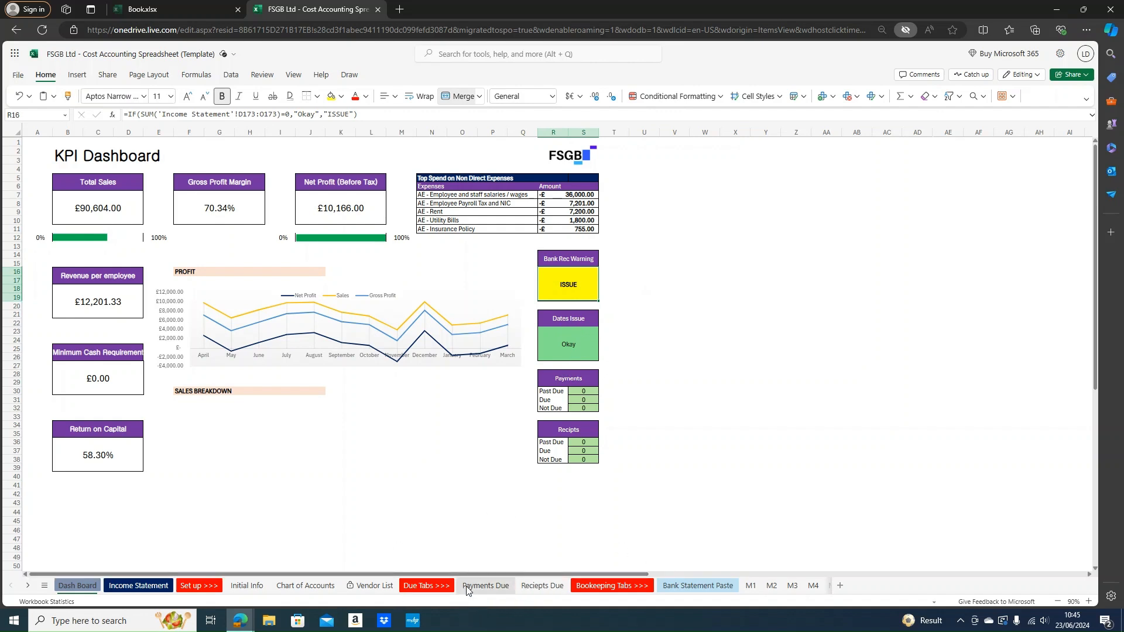
On sheet M1, change the butter amount in J19 from 520 to 250
click(751, 586)
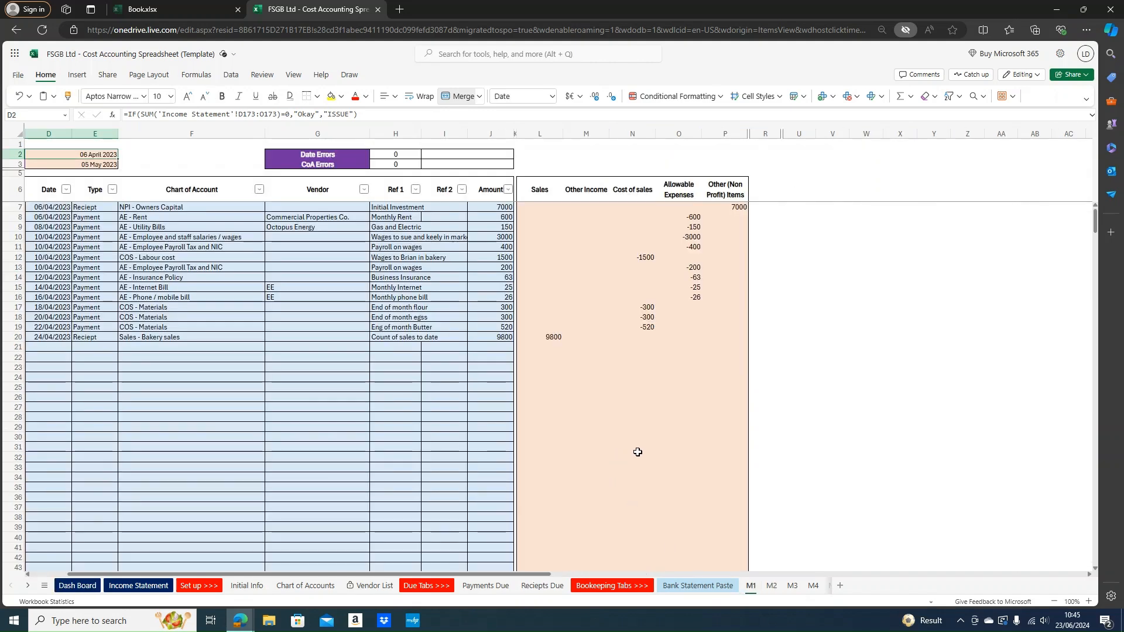
drag(64, 265, 210, 267)
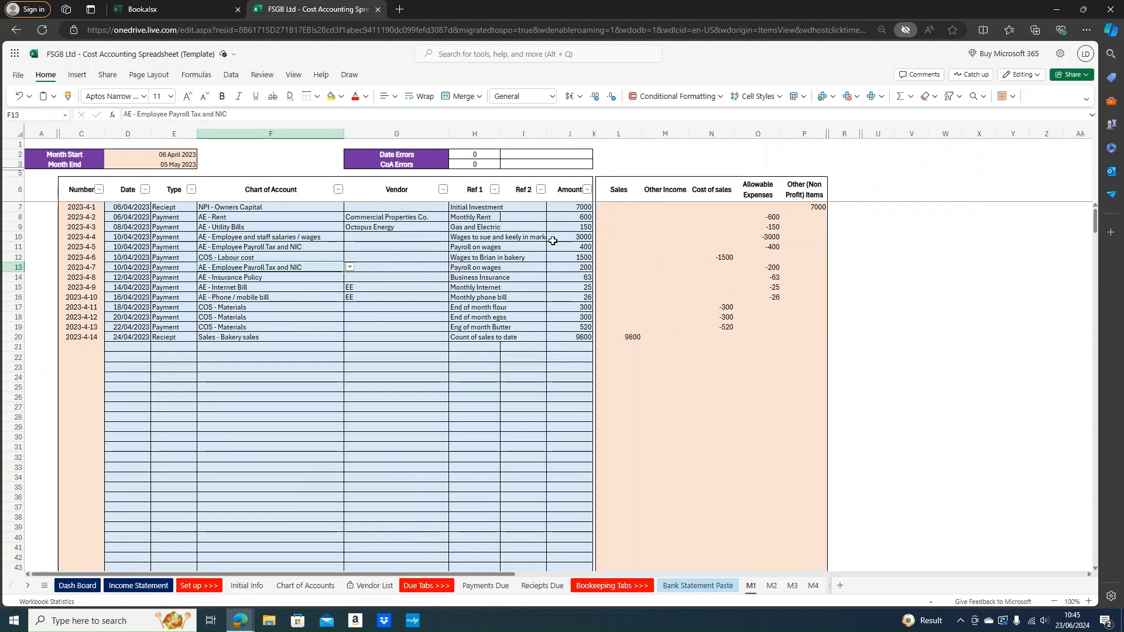
click(579, 327)
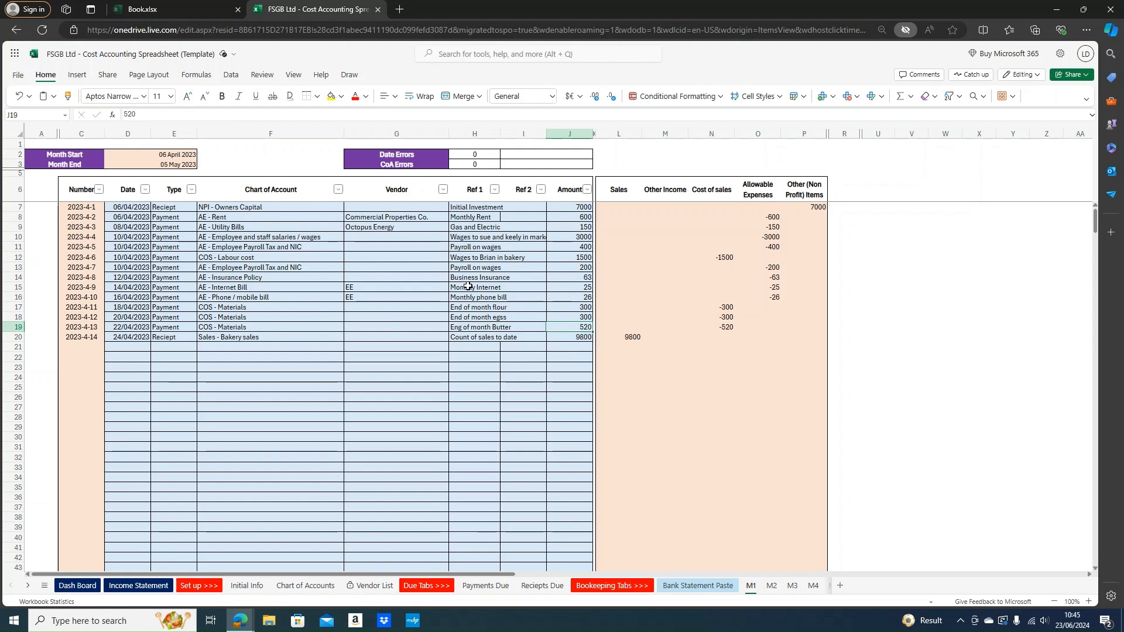
double_click(584, 330)
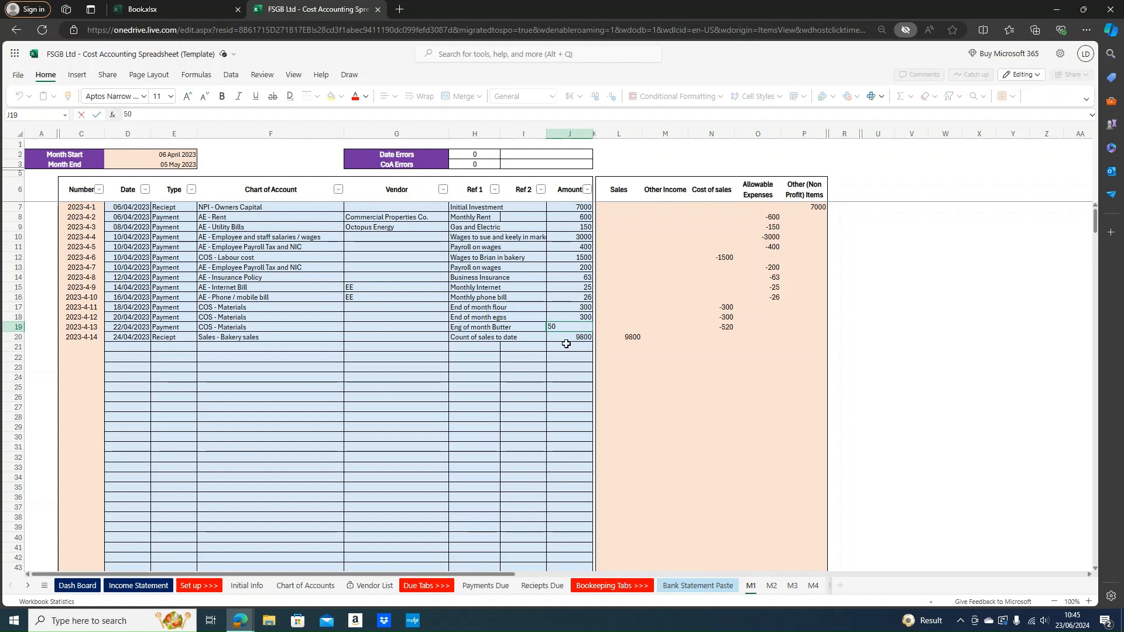
text(2)
key(Return)
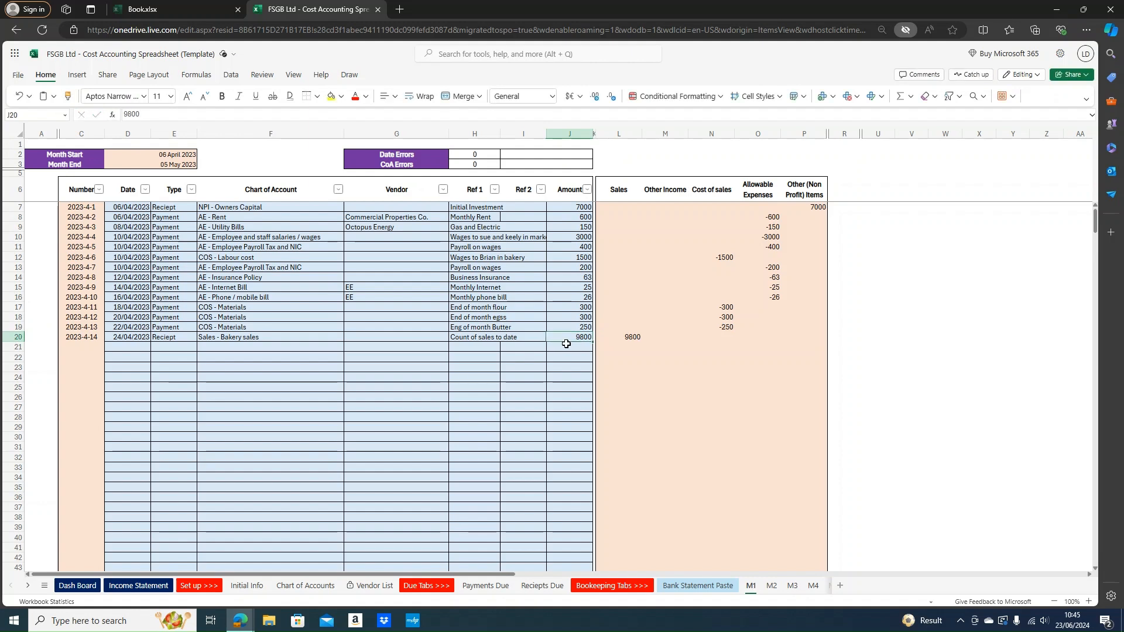
Inspect the dashboard's Bank Rec Warning and Dates Issue status cells
click(74, 586)
click(586, 282)
drag(545, 255, 556, 261)
click(646, 297)
click(570, 340)
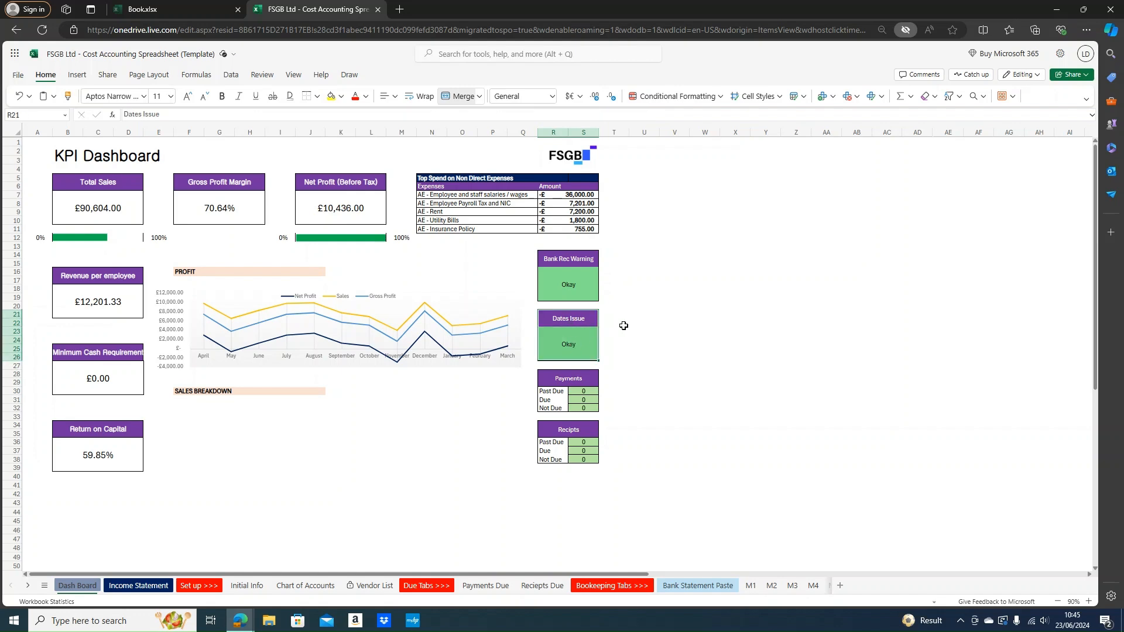
click(622, 323)
click(749, 586)
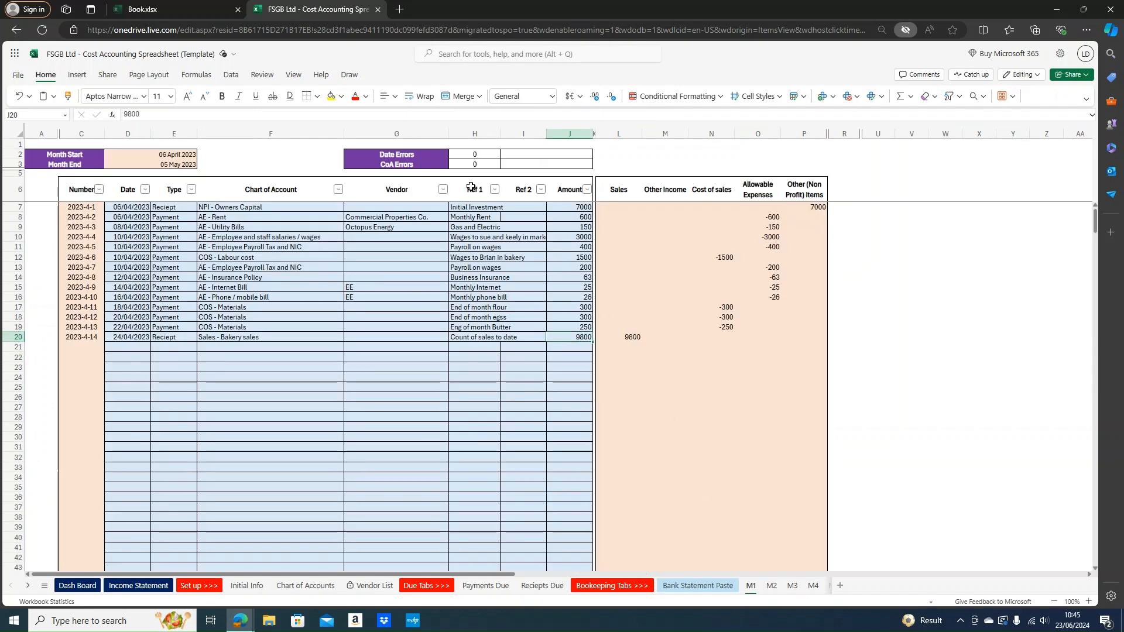
Change M1's bakery sales date in D20 to May and check the dashboard's Dates Issue flag
click(389, 153)
drag(463, 157, 543, 165)
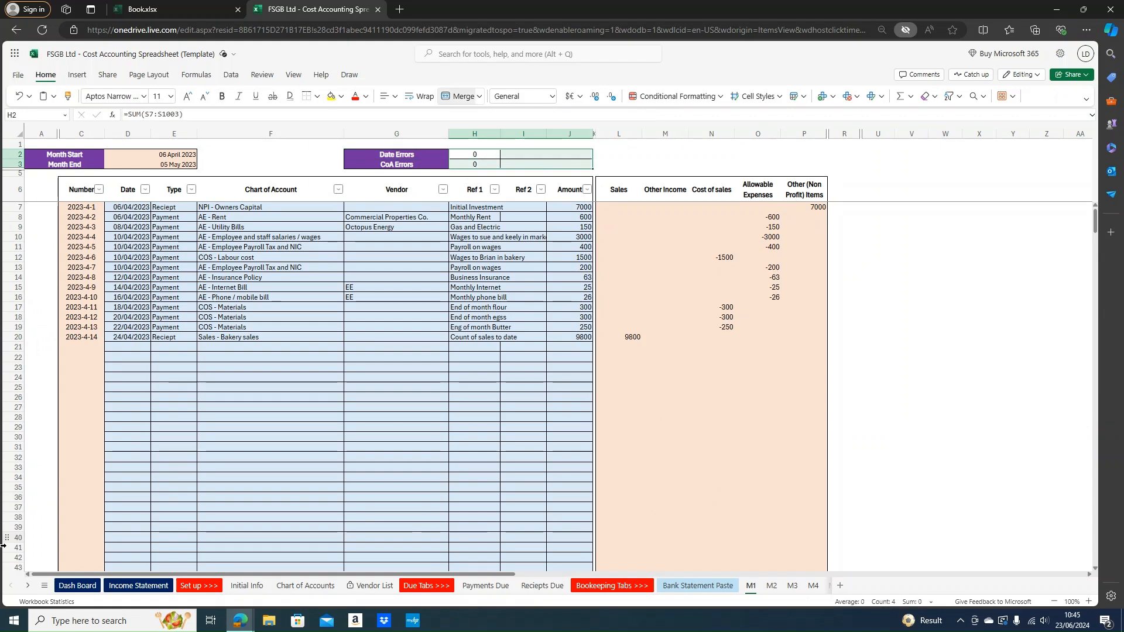
double_click(123, 336)
click(123, 334)
key(BackSpace)
text(5)
key(Return)
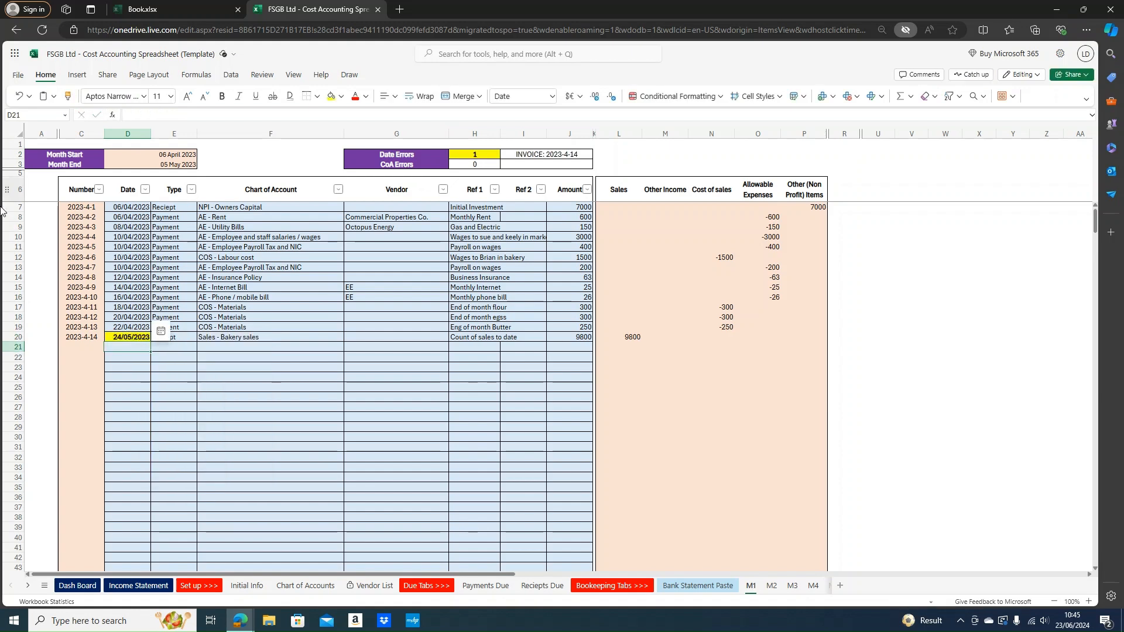
click(77, 585)
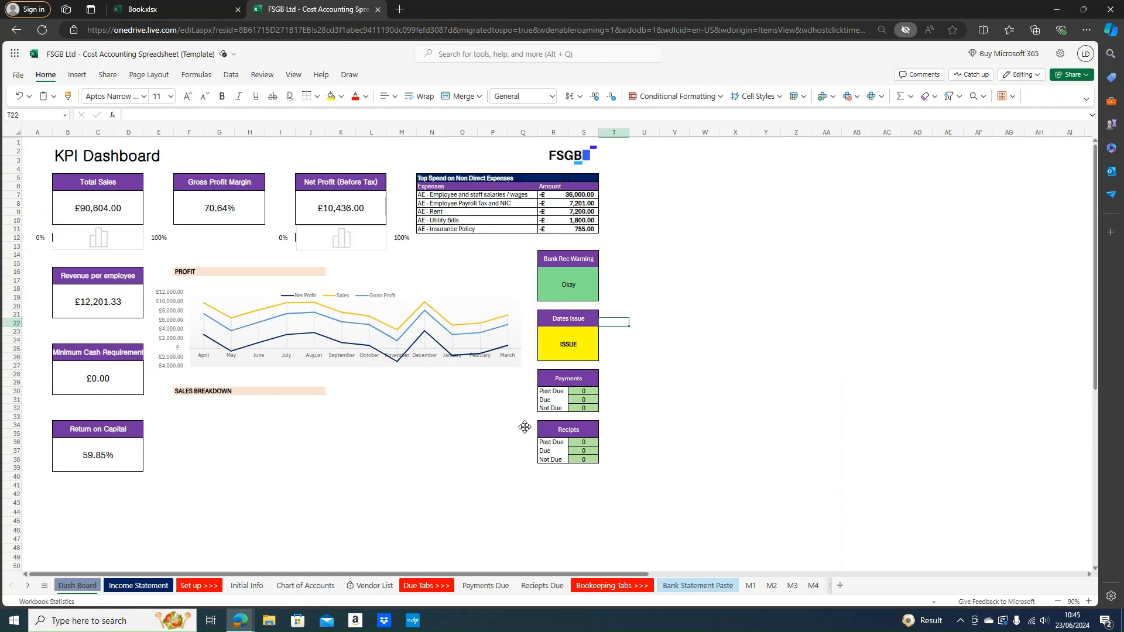
click(567, 351)
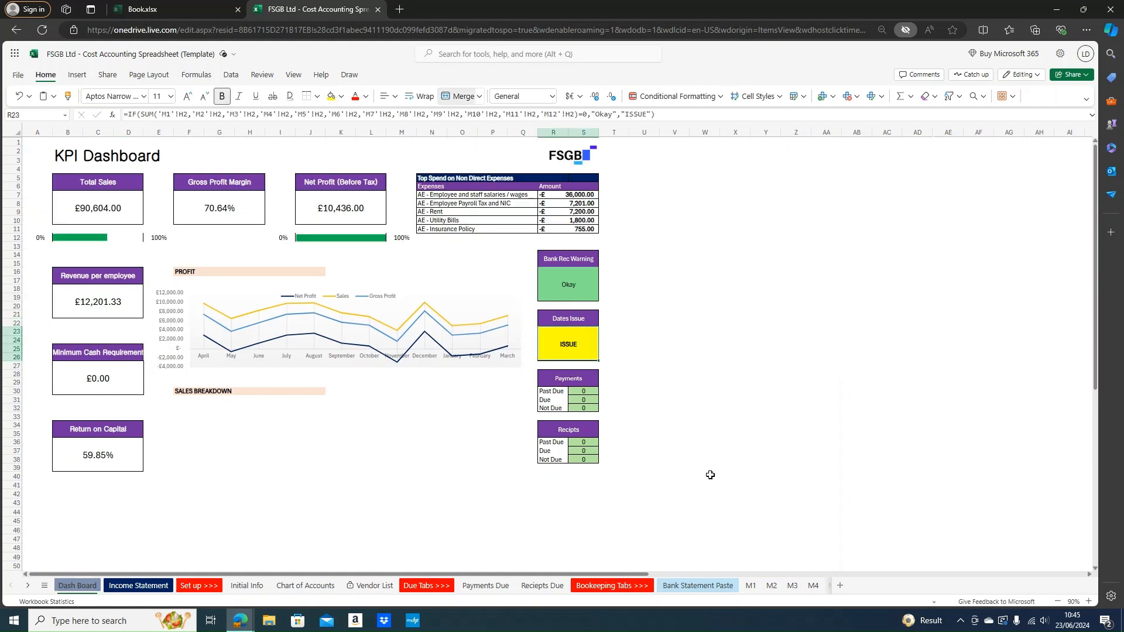
Restore D20 to 24/04/2023 and confirm the dashboard's Dates Issue returns to Okay
click(750, 585)
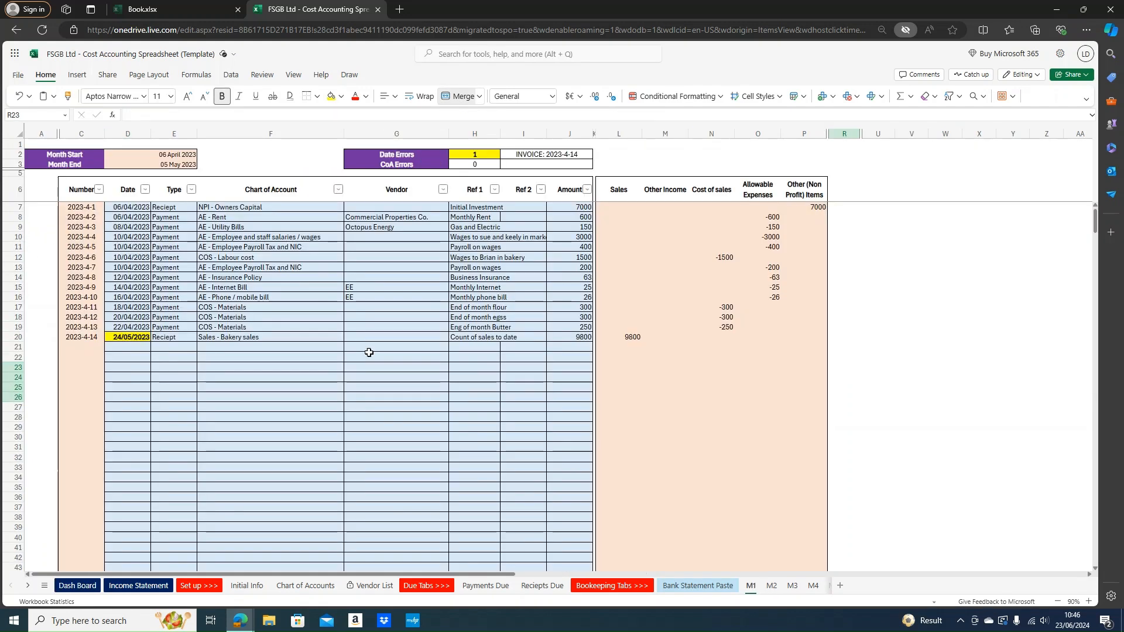
click(126, 337)
double_click(133, 337)
key(BackSpace)
text(4)
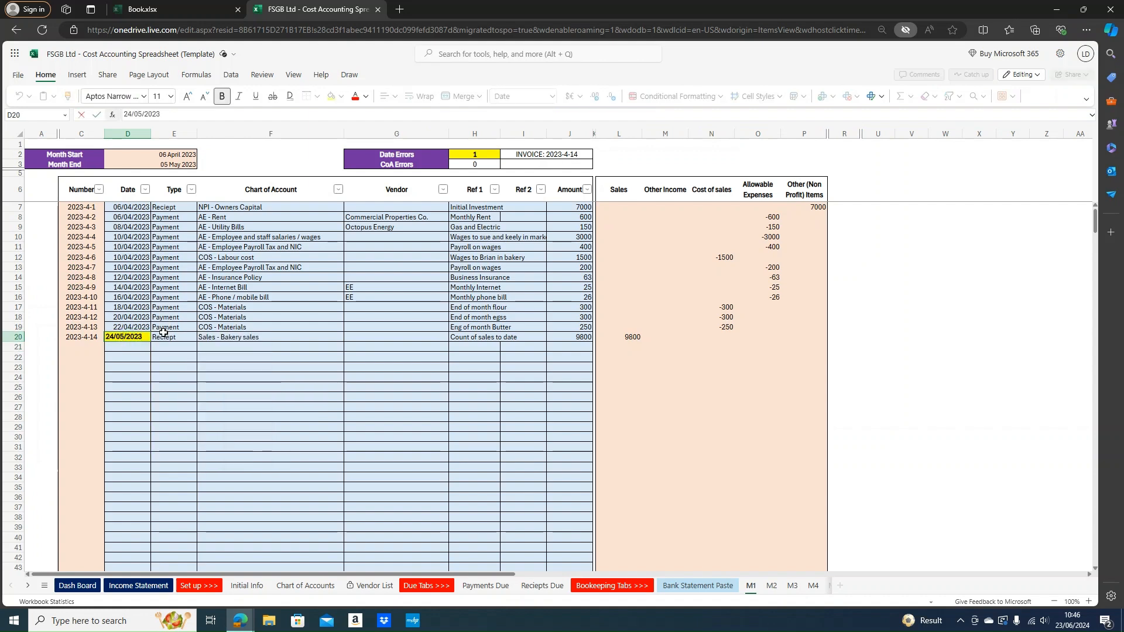
key(Return)
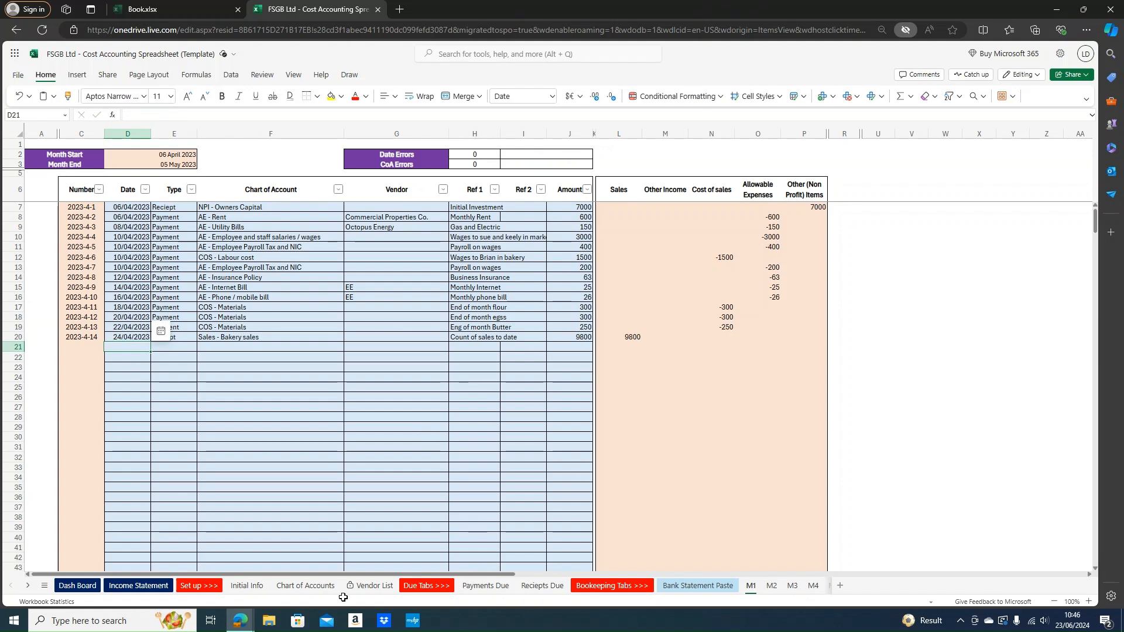
click(78, 586)
drag(583, 379, 572, 462)
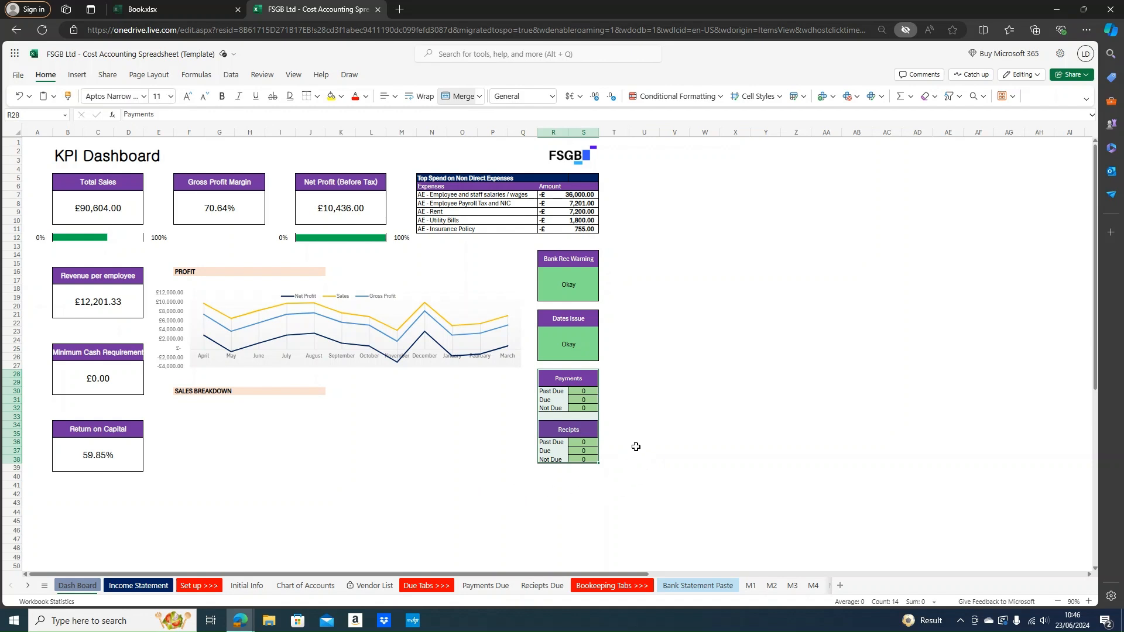
click(446, 586)
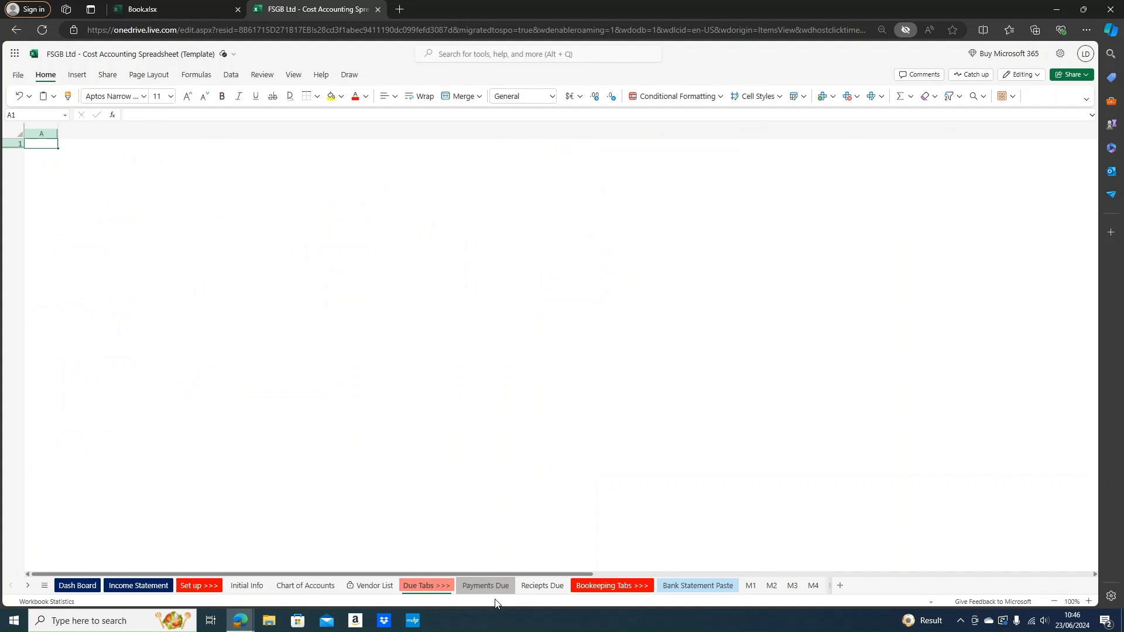
On the Payments Due sheet, enter 23/06/2024 as the invoice date in B8
click(495, 598)
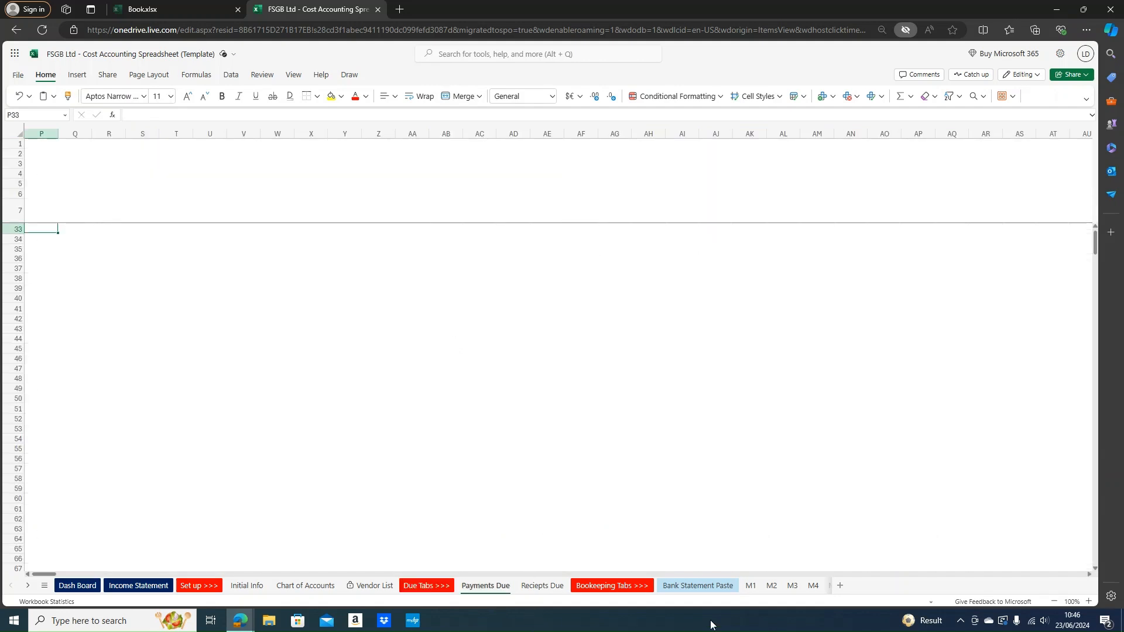
click(758, 326)
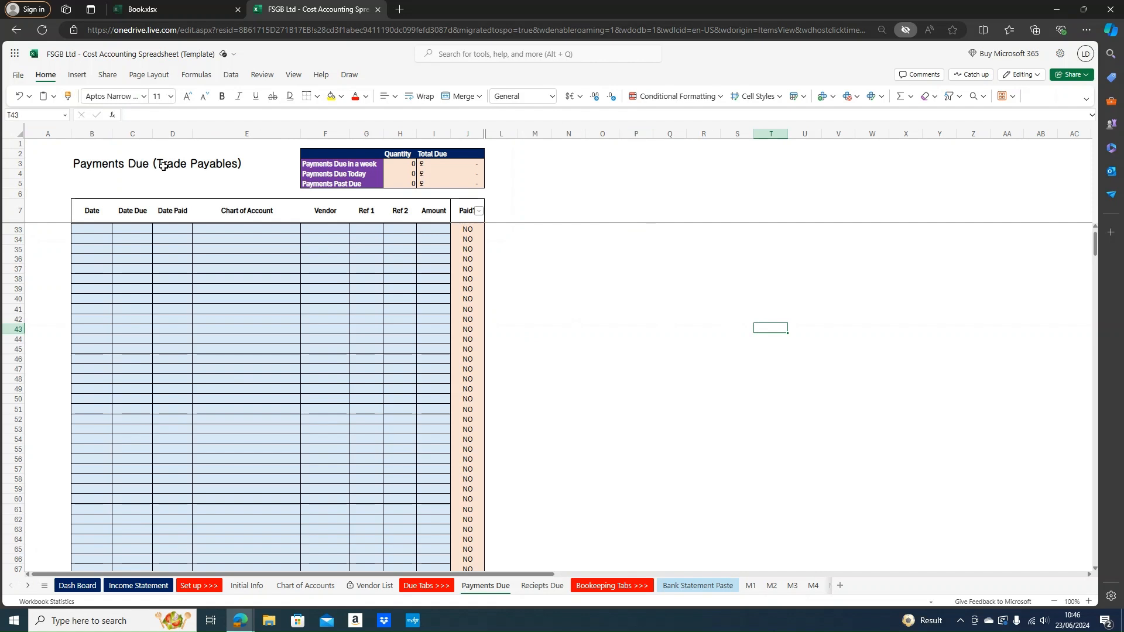
scroll(265, 225, up, 8)
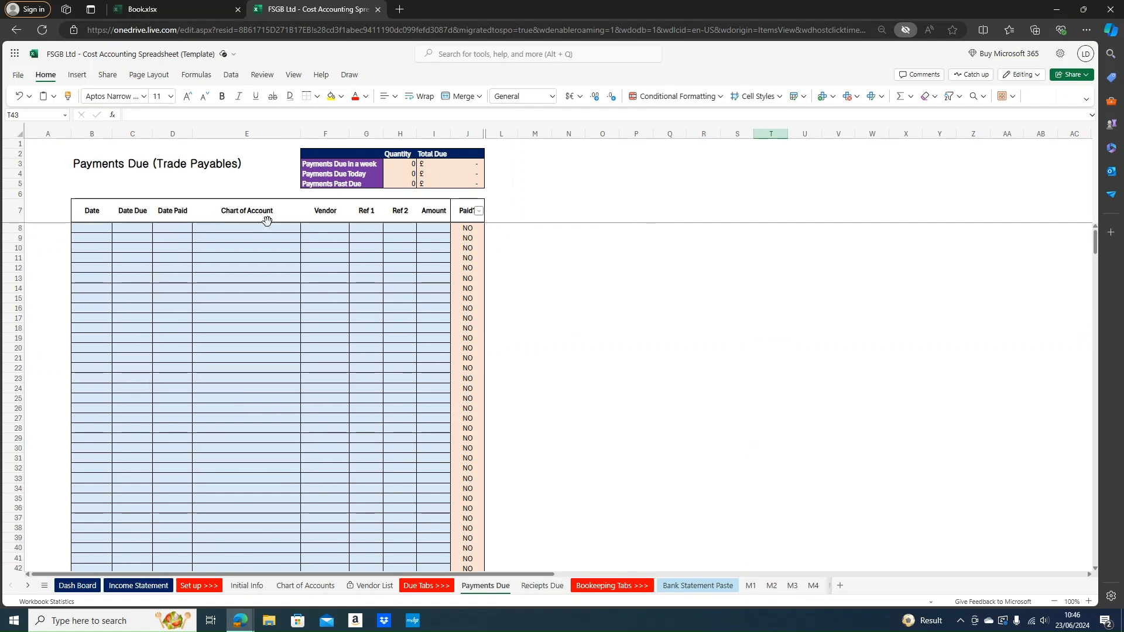
click(249, 388)
key(ctrl+Up)
key(Down)
key(Down)
key(Left)
key(Up)
key(Left)
key(Left)
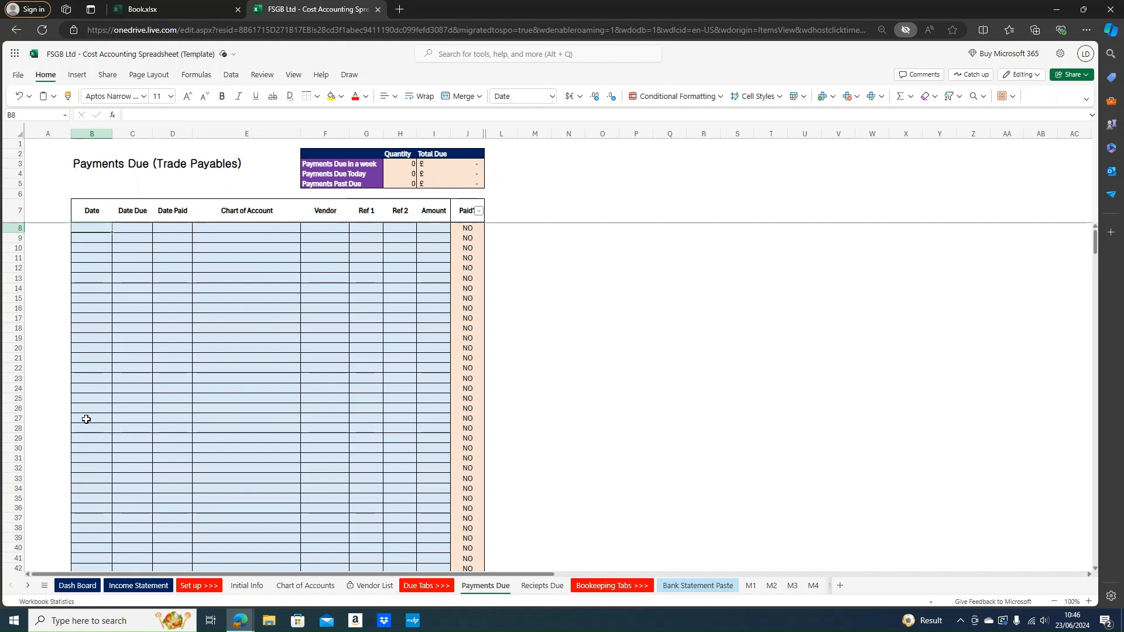
text(23/06)
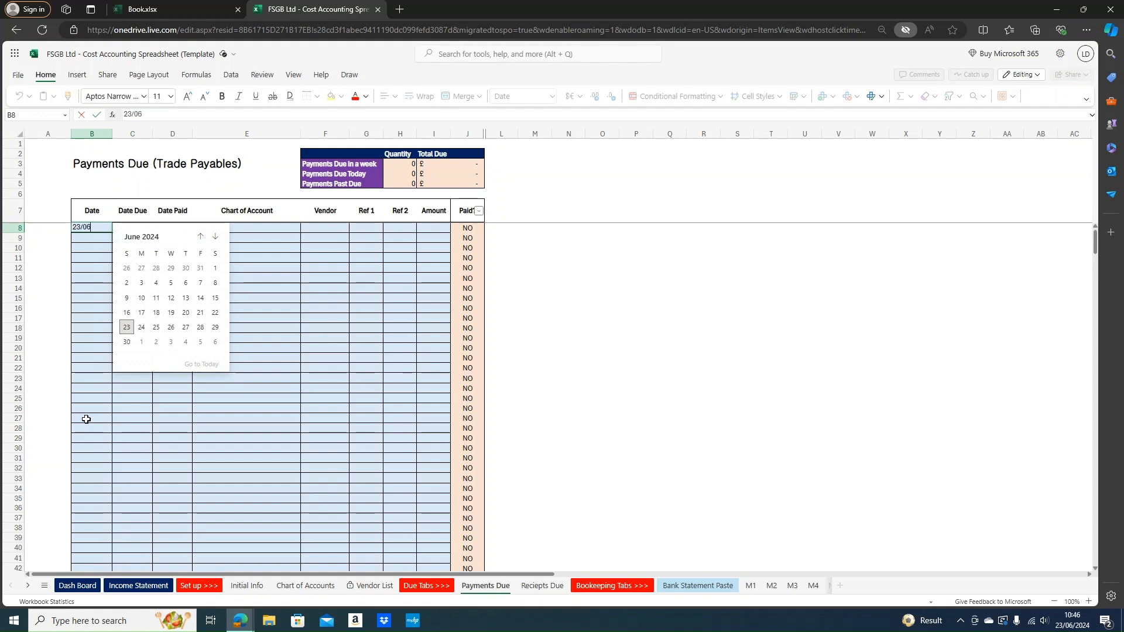
key(Return)
Set row 8's due date to 27/06/2024 and account to COS - Goods for resale (Stock)
key(Up)
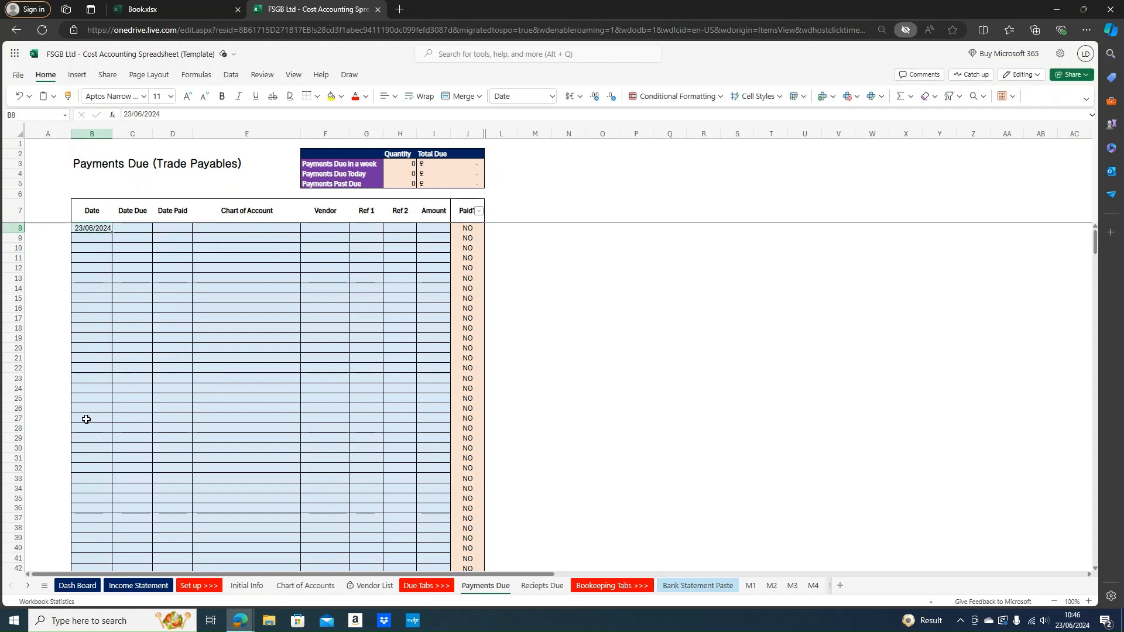
key(Right)
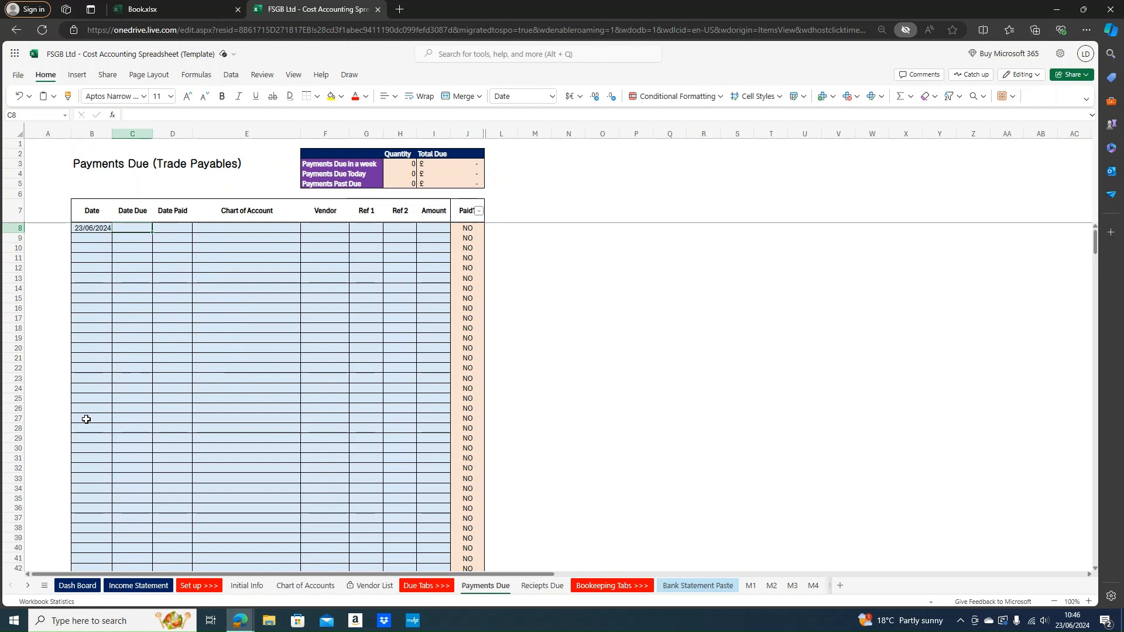
text(27/06)
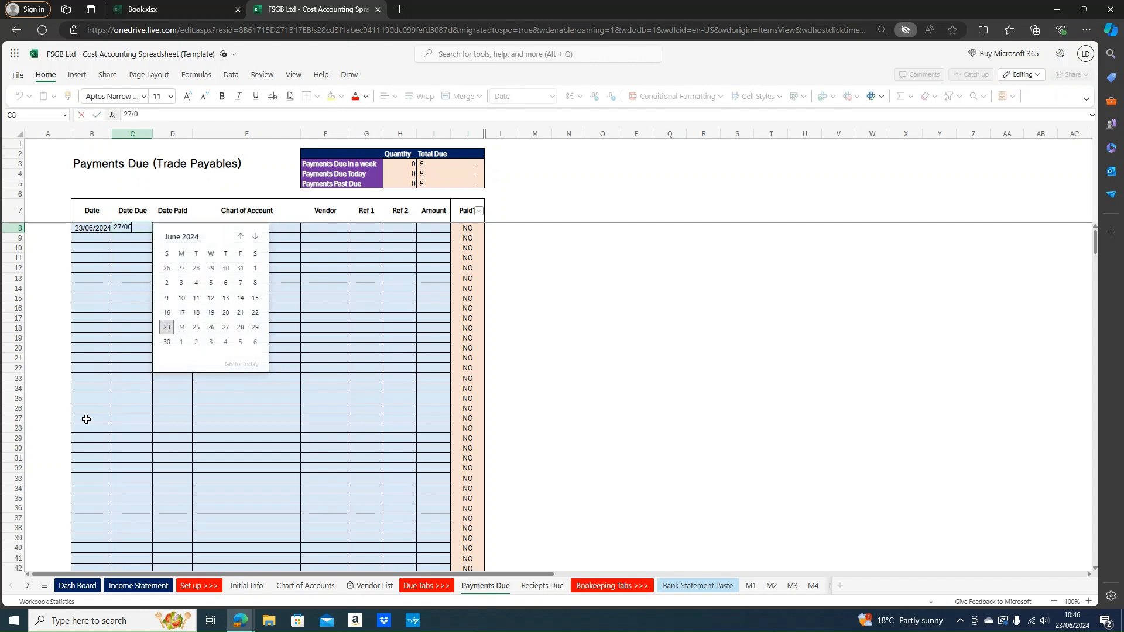
text(/2024)
key(Return)
key(Up)
key(Right)
key(Right)
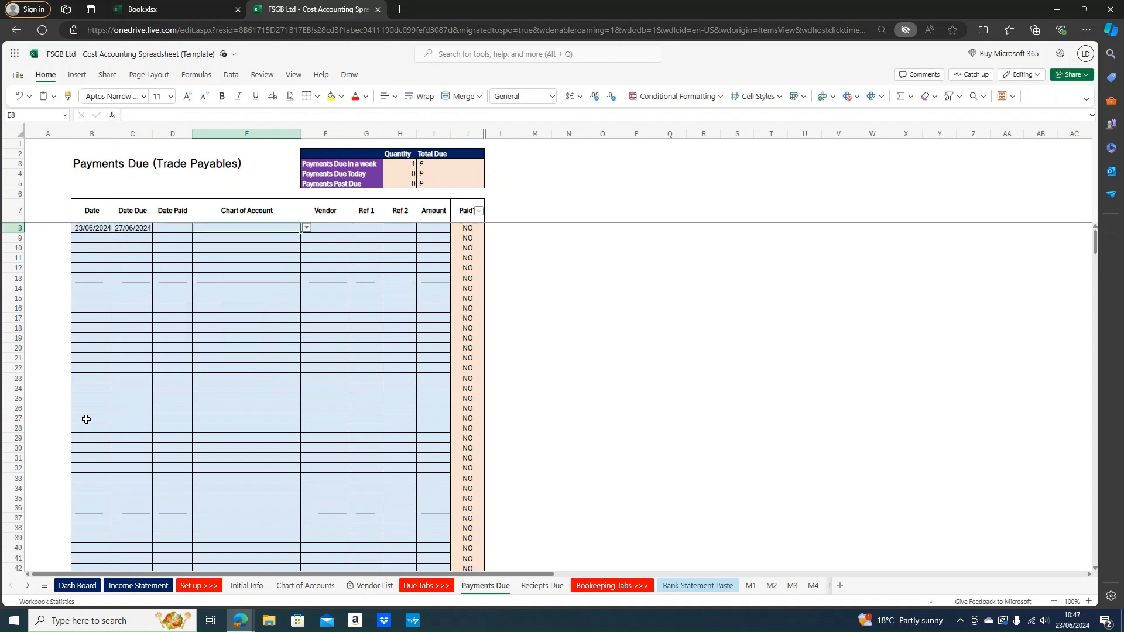
text(g)
key(BackSpace)
text(g)
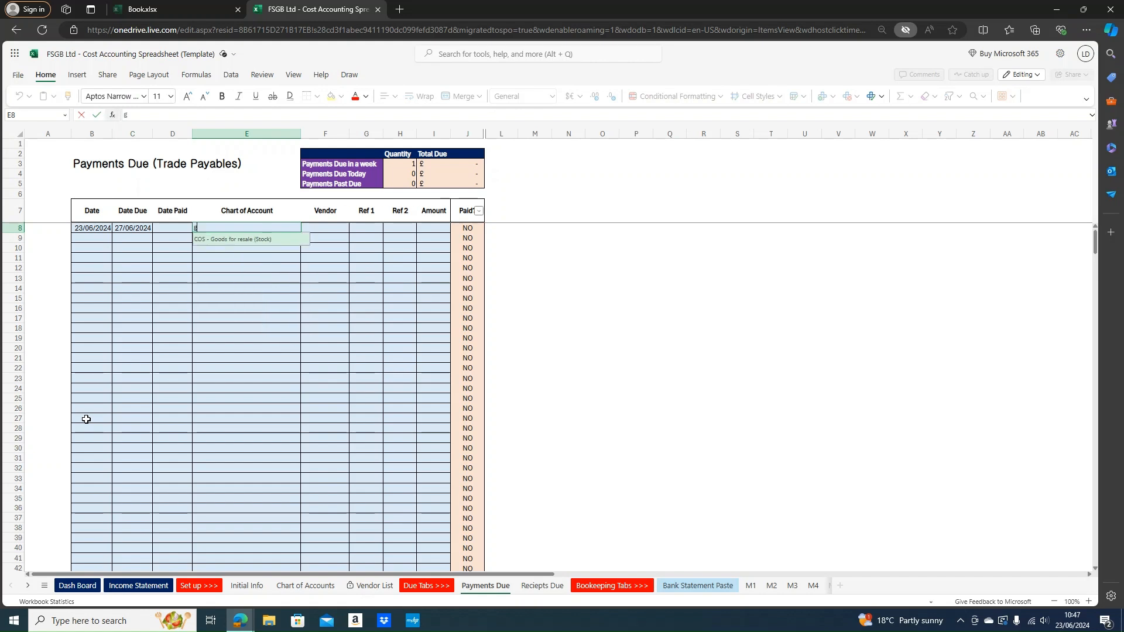
key(Return)
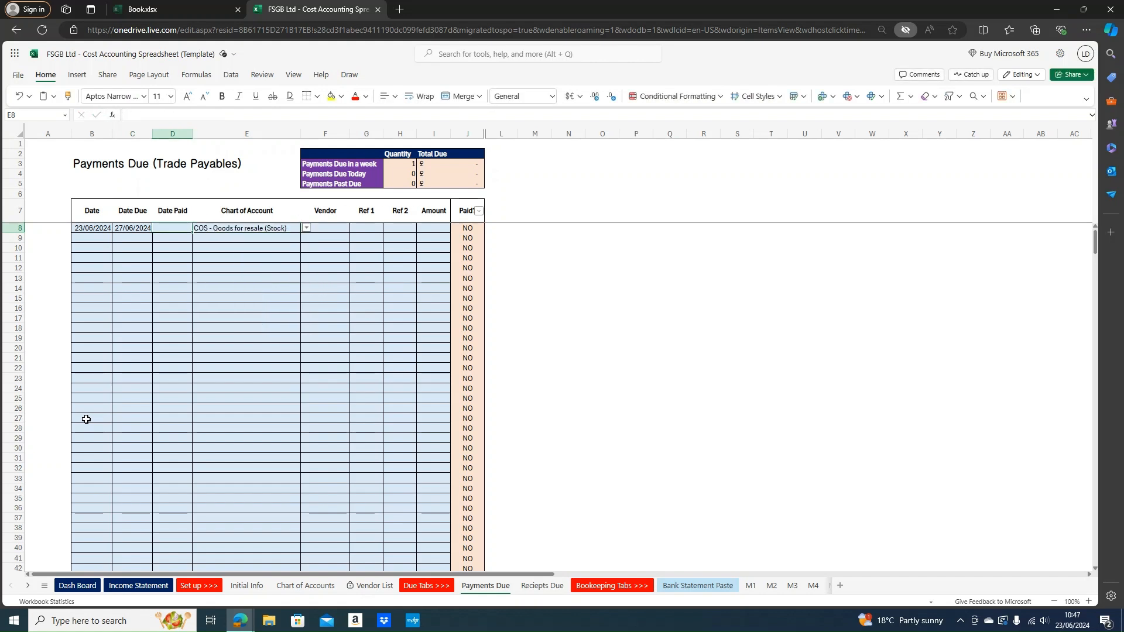
Enter 500 as the row 8 amount and 22/06/2024 as the paid date
key(Right)
key(Right)
key(Right)
key(Right)
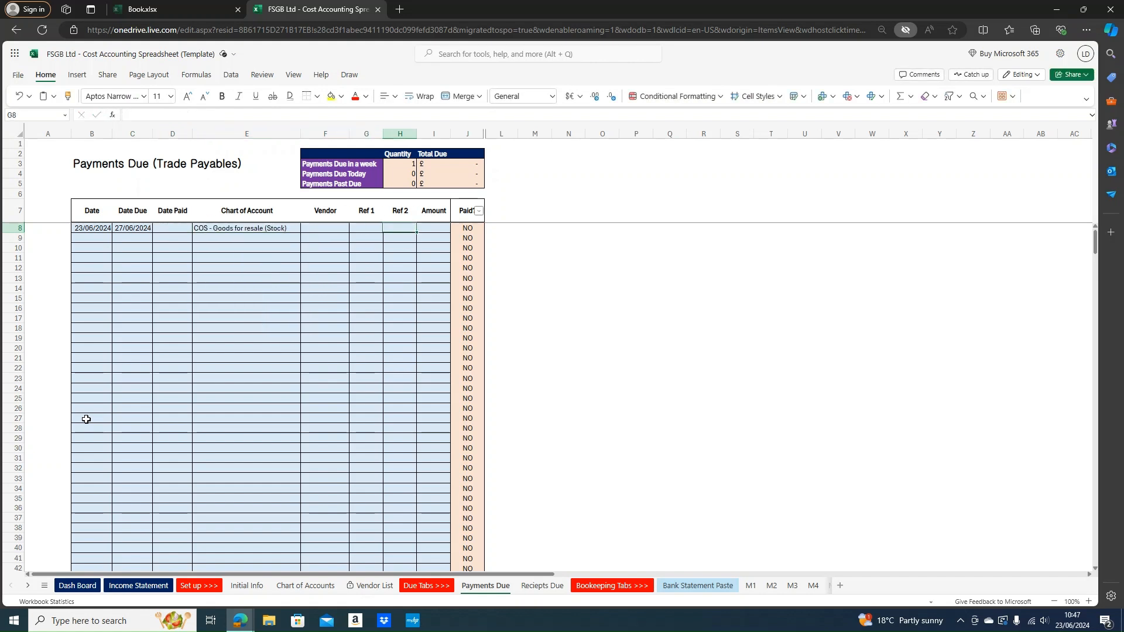
key(Left)
key(Left)
key(Left)
key(Right)
key(Right)
key(Right)
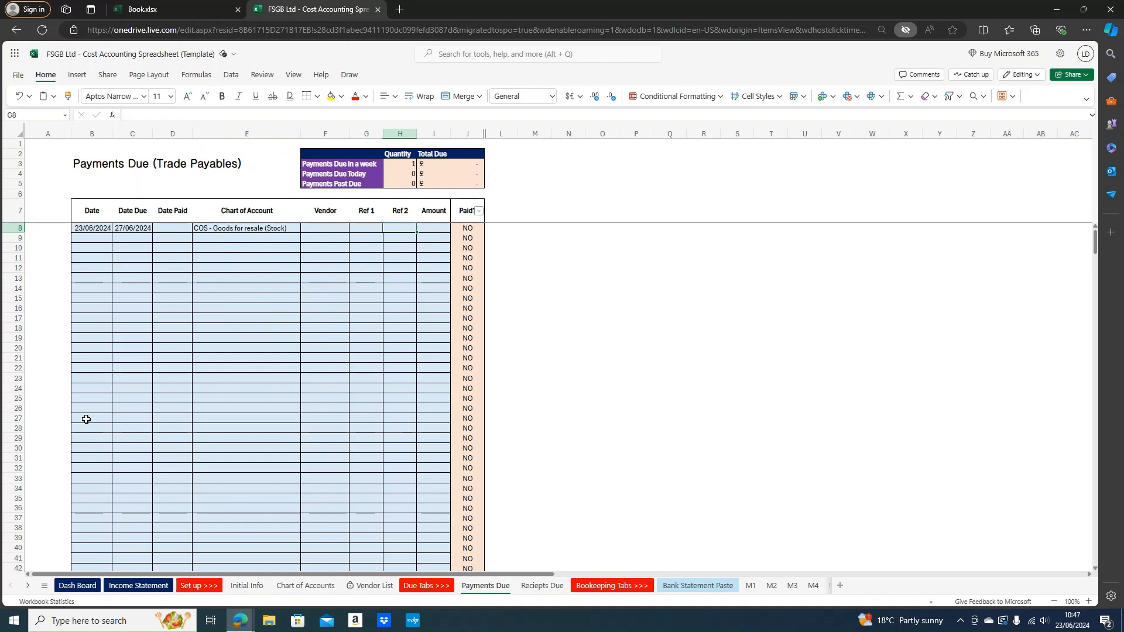
text(500)
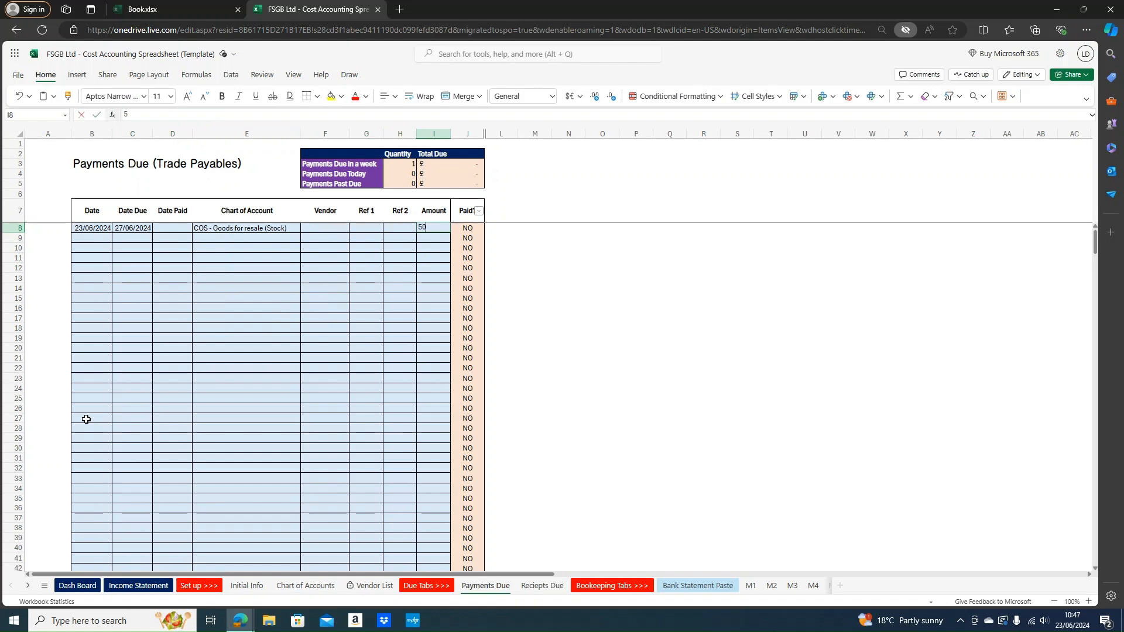
key(Return)
key(Up)
key(Left)
key(Left)
key(Left)
key(Left)
key(Left)
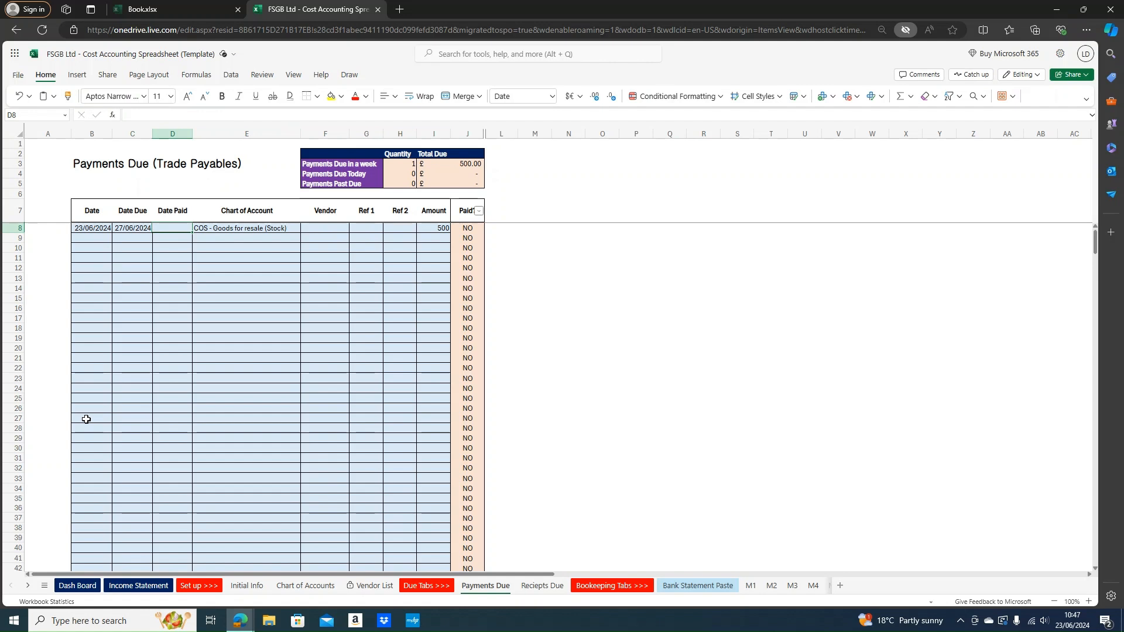
text(22)
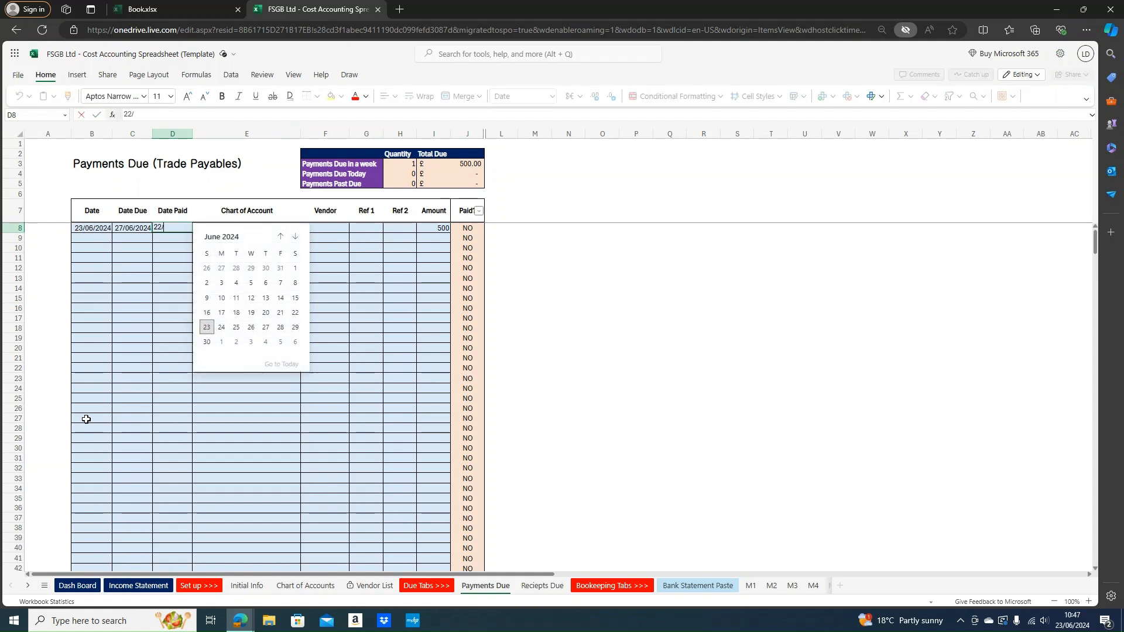
text(/06/2024)
key(Return)
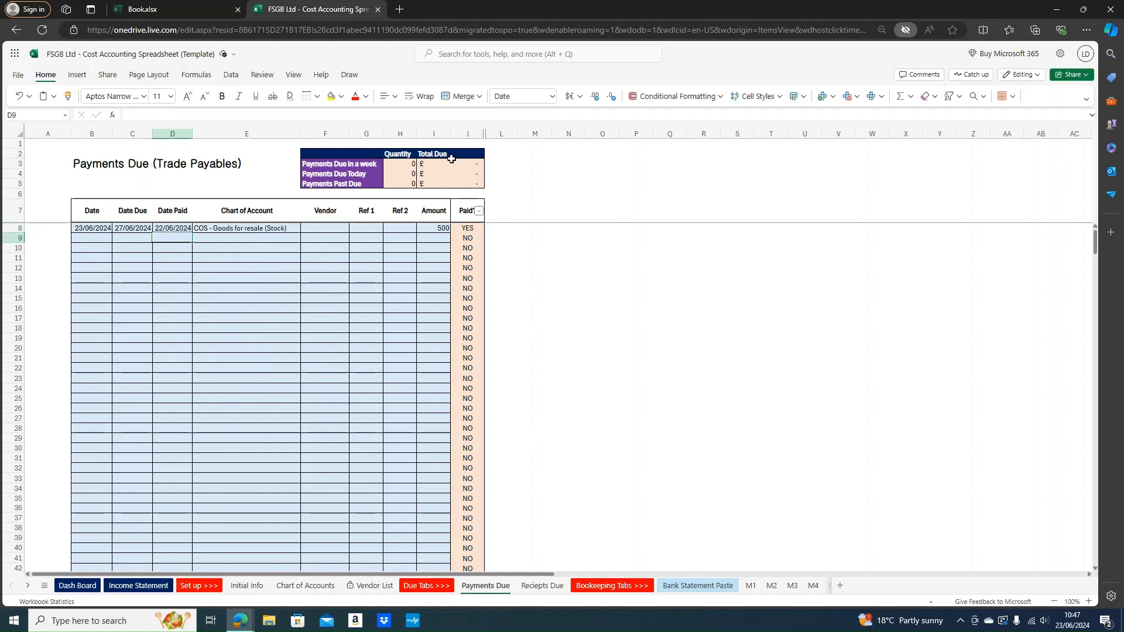
Confirm row 8's Paid? shows YES, then select B9 for the next entry
drag(90, 227, 439, 228)
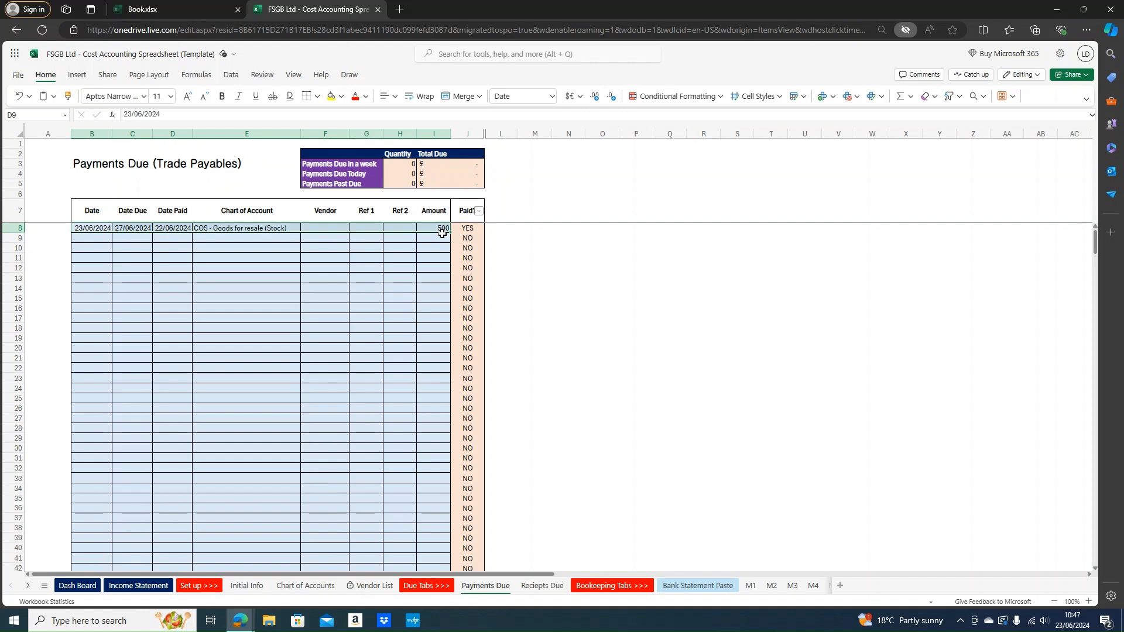
click(471, 227)
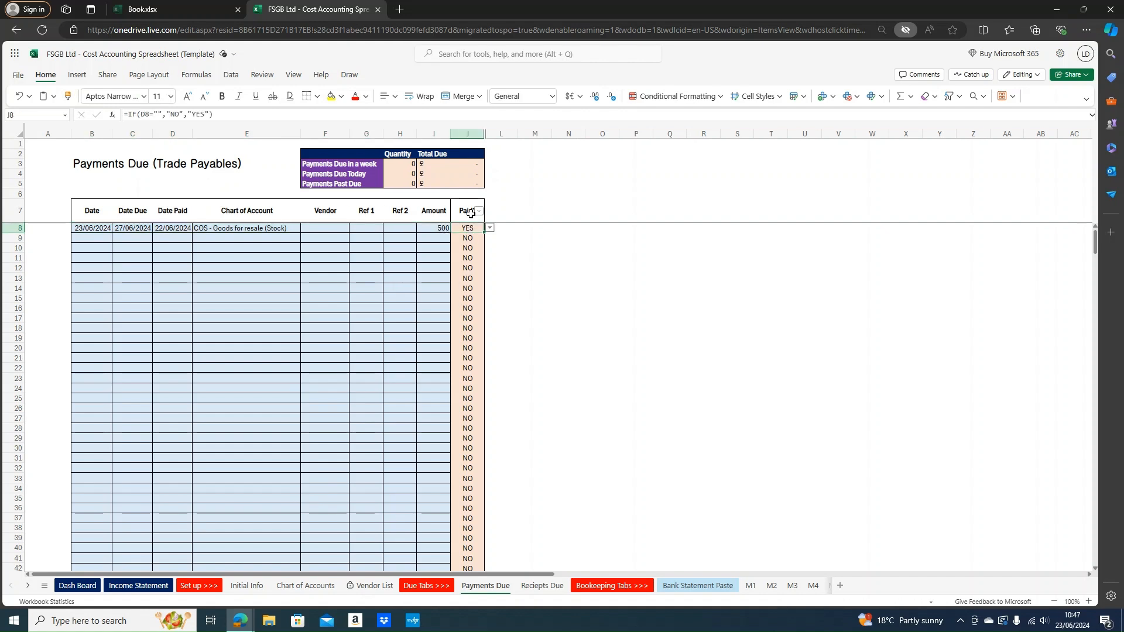
click(490, 230)
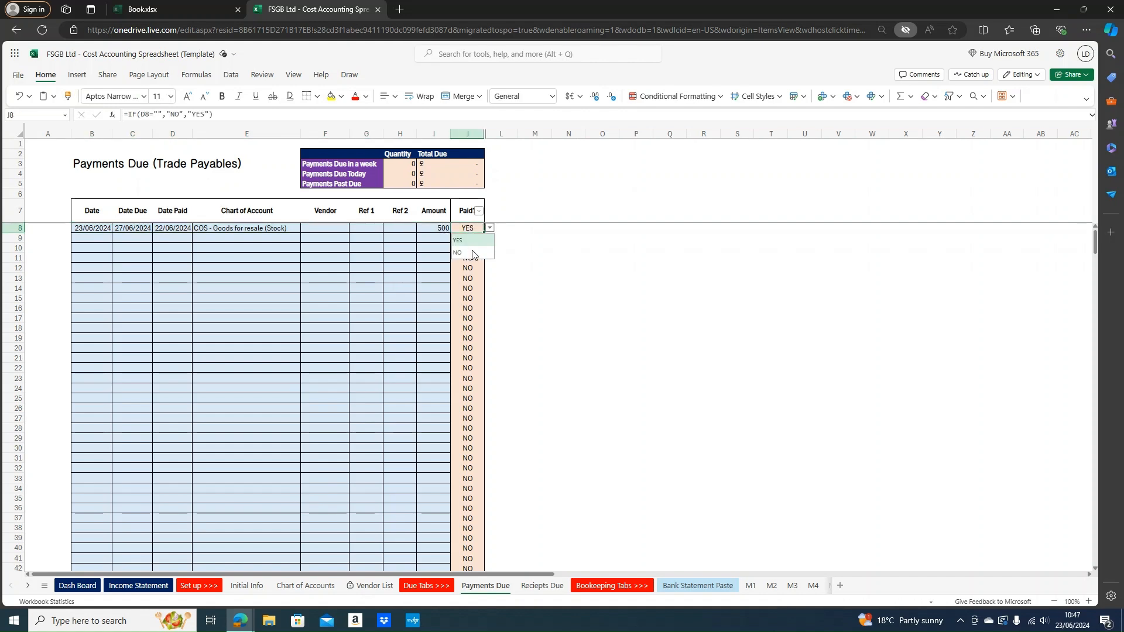
click(504, 228)
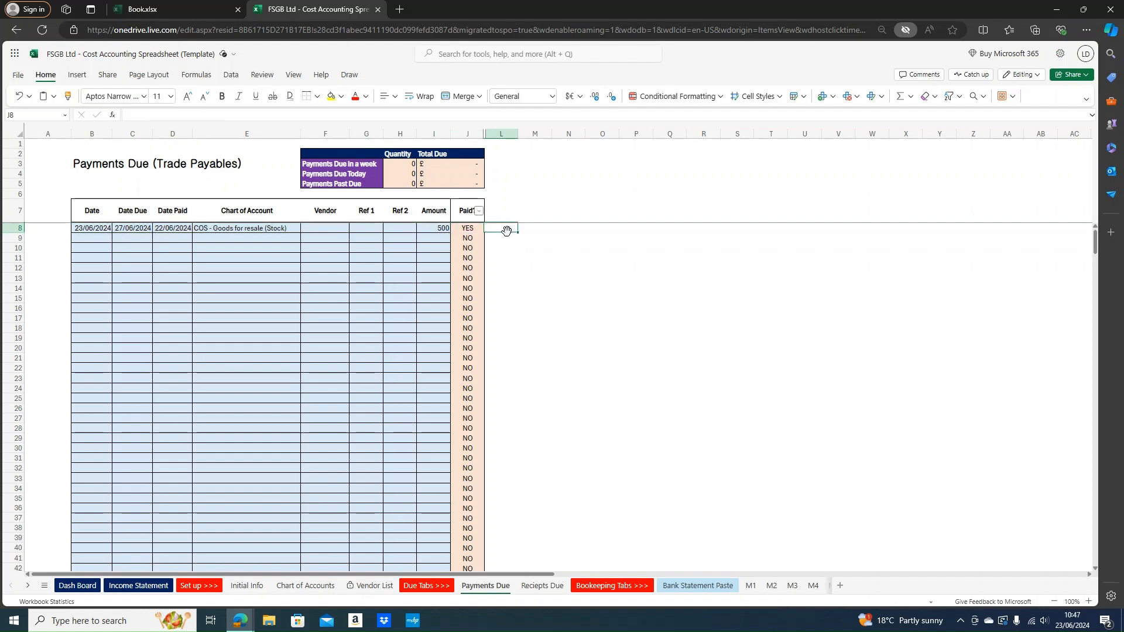
click(461, 230)
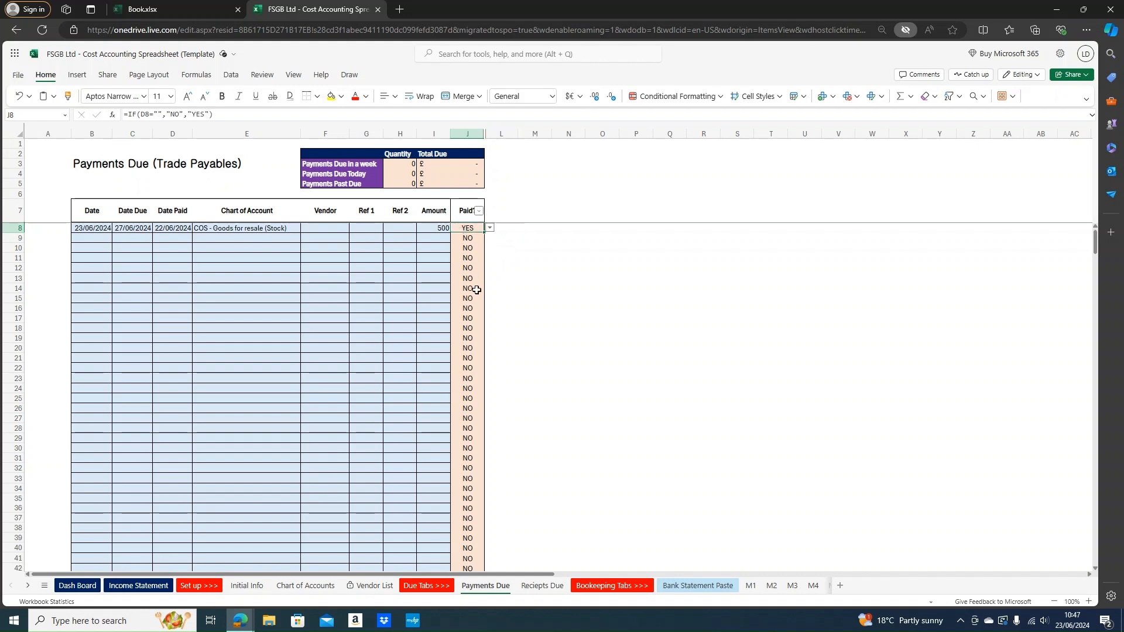
click(162, 228)
click(216, 258)
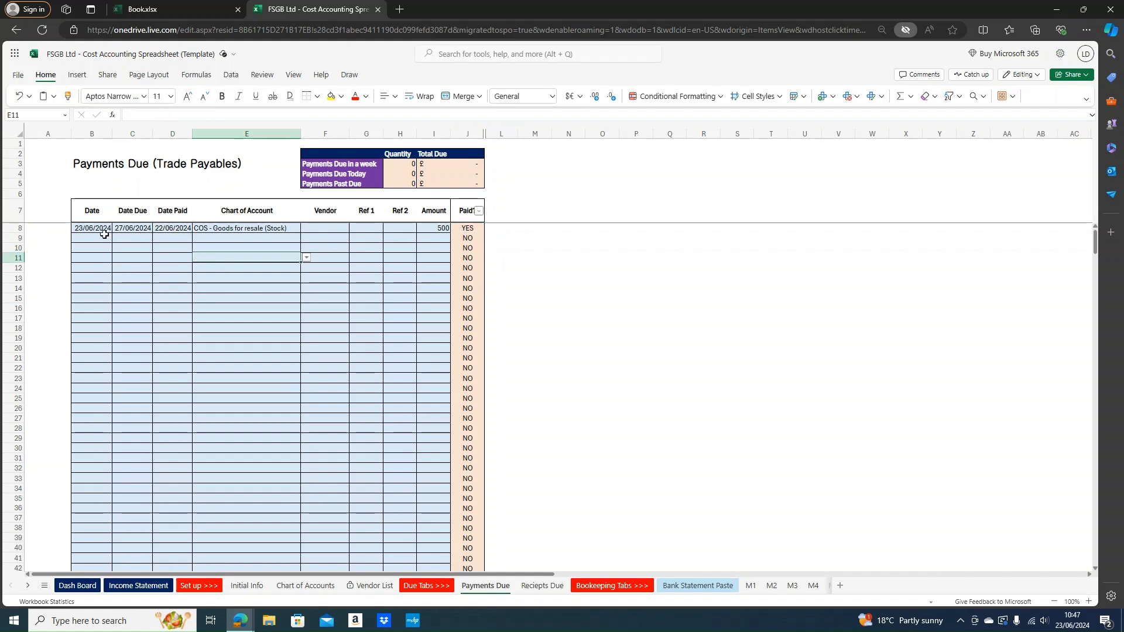
click(81, 237)
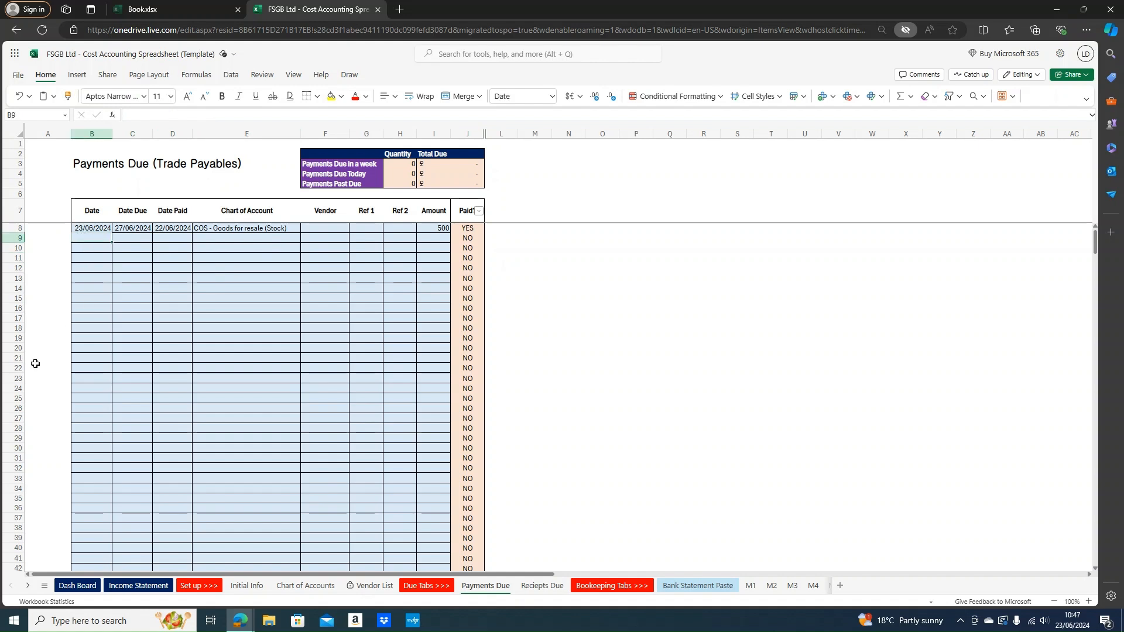
Fill row 9 with 23/06/2024, due 24/06/2024, COS - Goods for resale (Stock), amount 503
text(23)
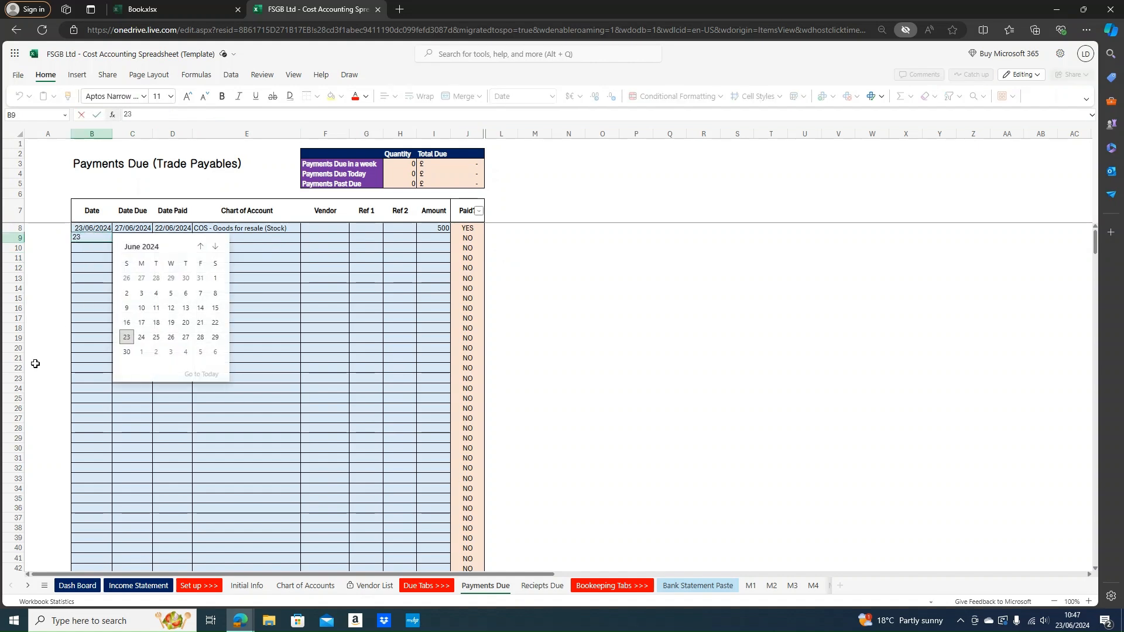
text(/06/2024)
key(Tab)
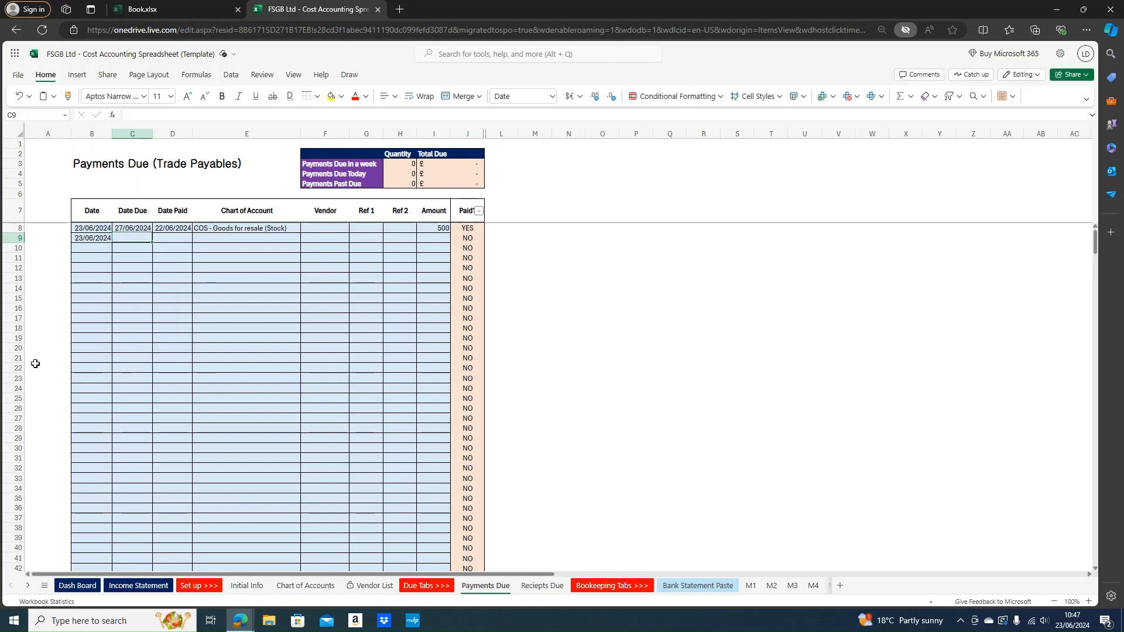
text(24/06)
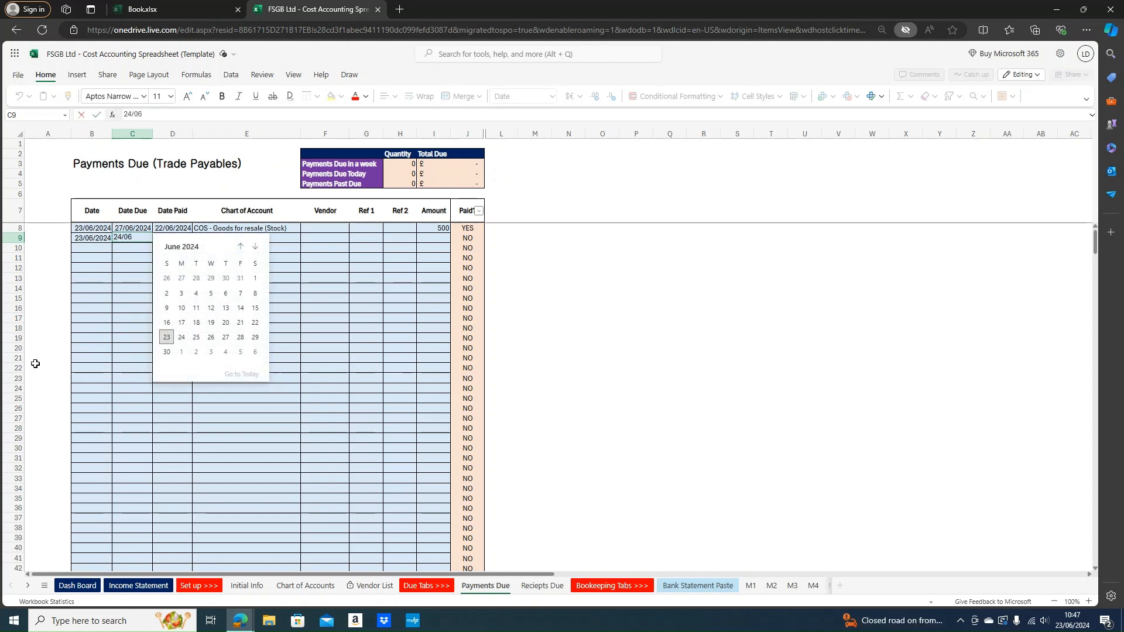
text(/2024)
key(Return)
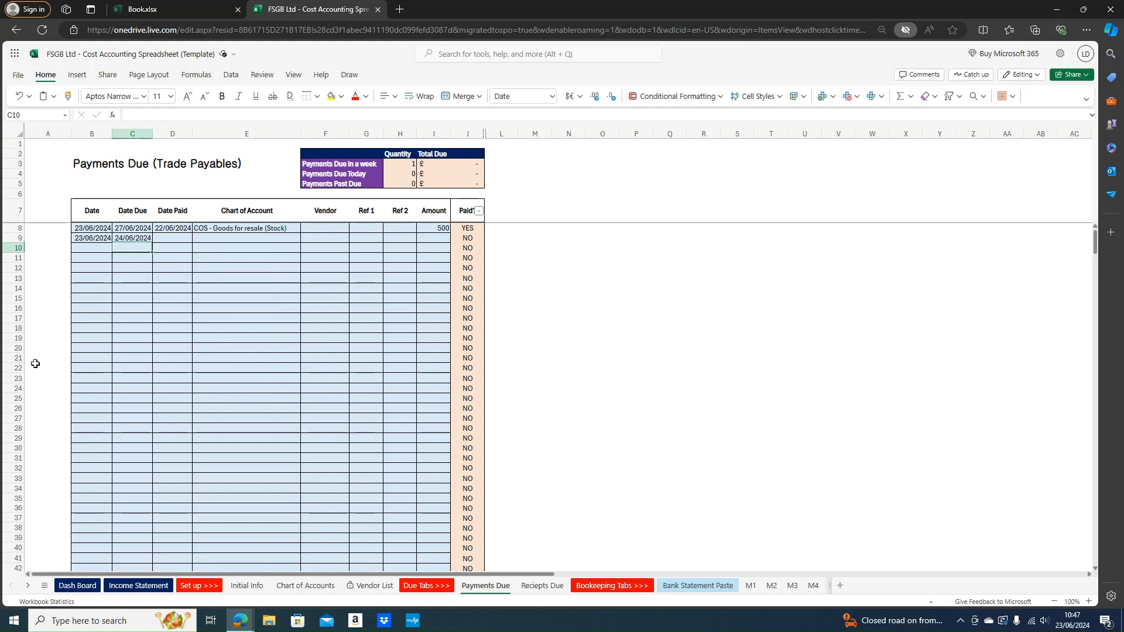
key(Tab)
key(Tab)
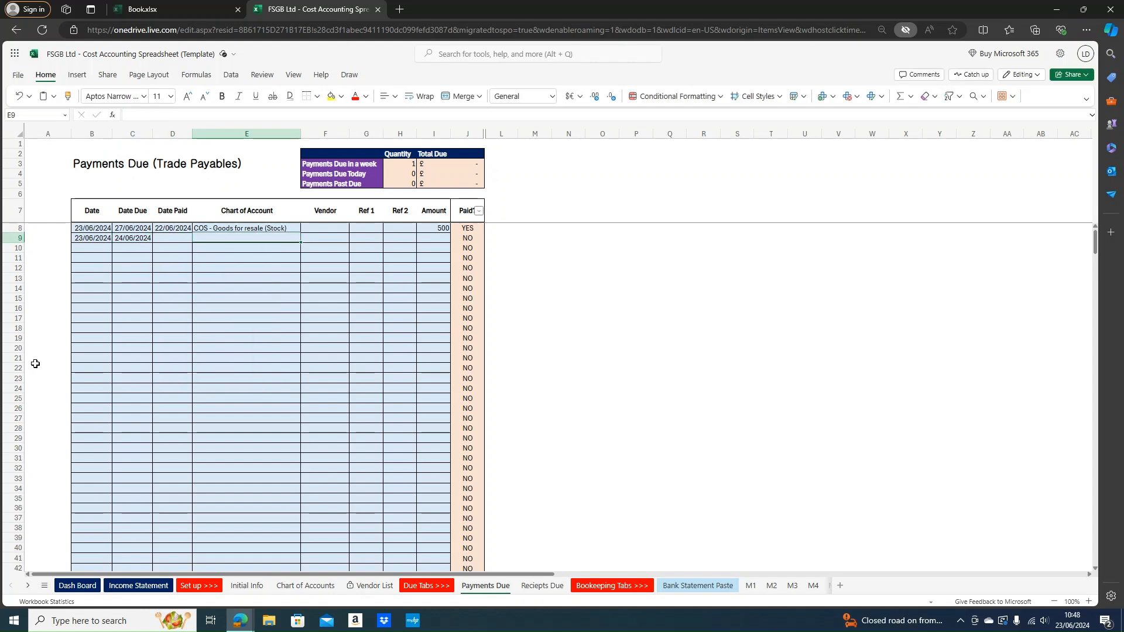
text(COS - Goods for resale (Stock))
key(Return)
key(Tab)
key(Tab)
key(Tab)
key(Tab)
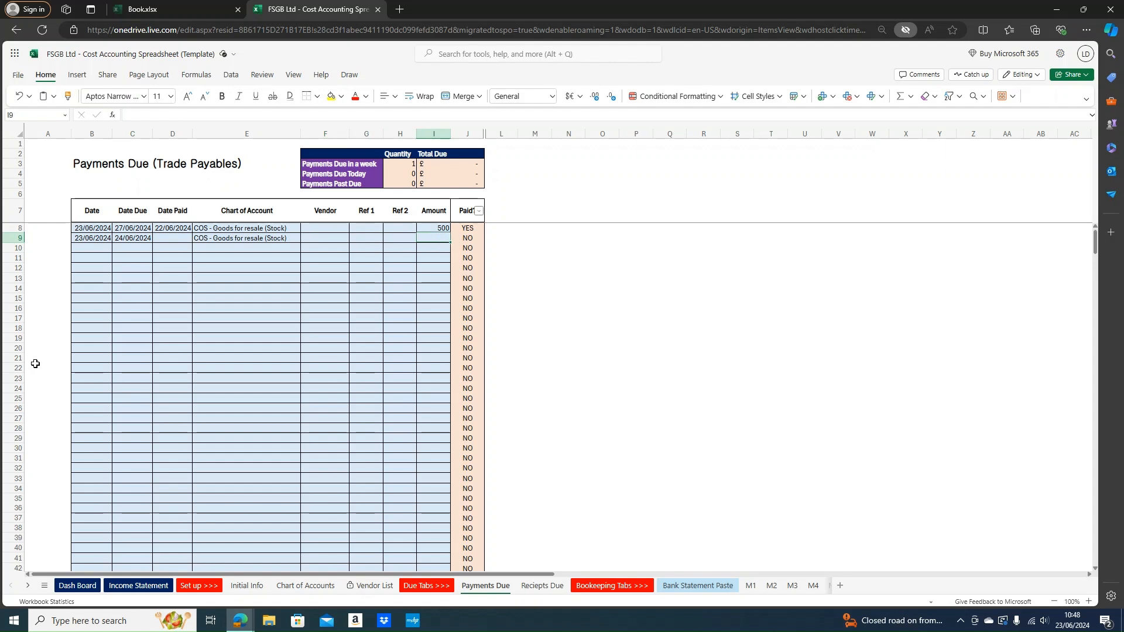
text(503)
key(Return)
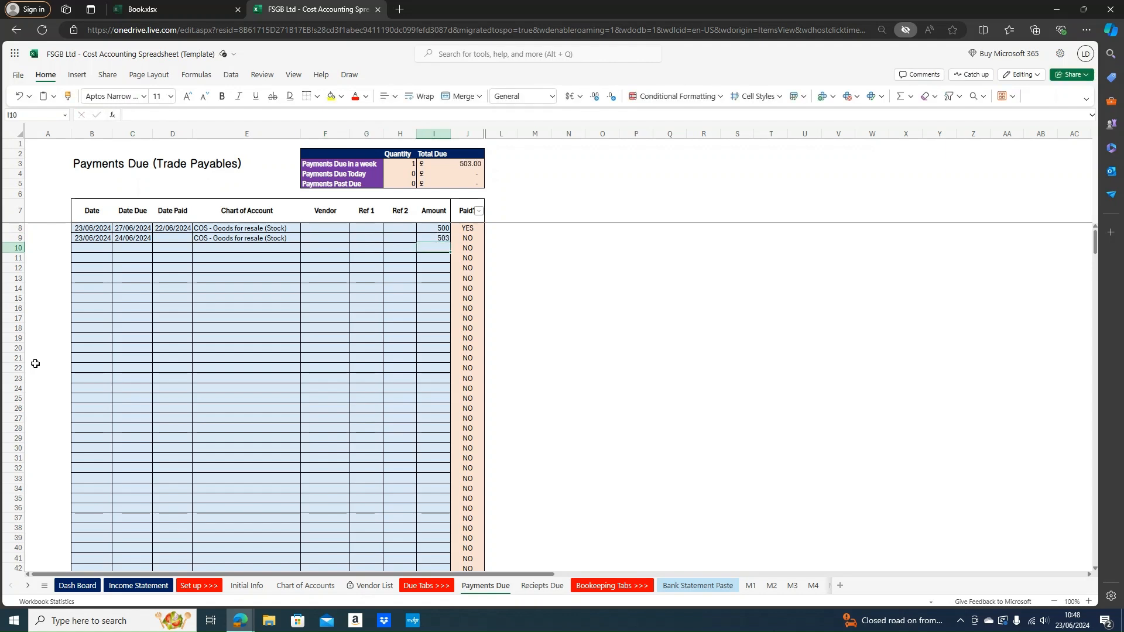
key(Up)
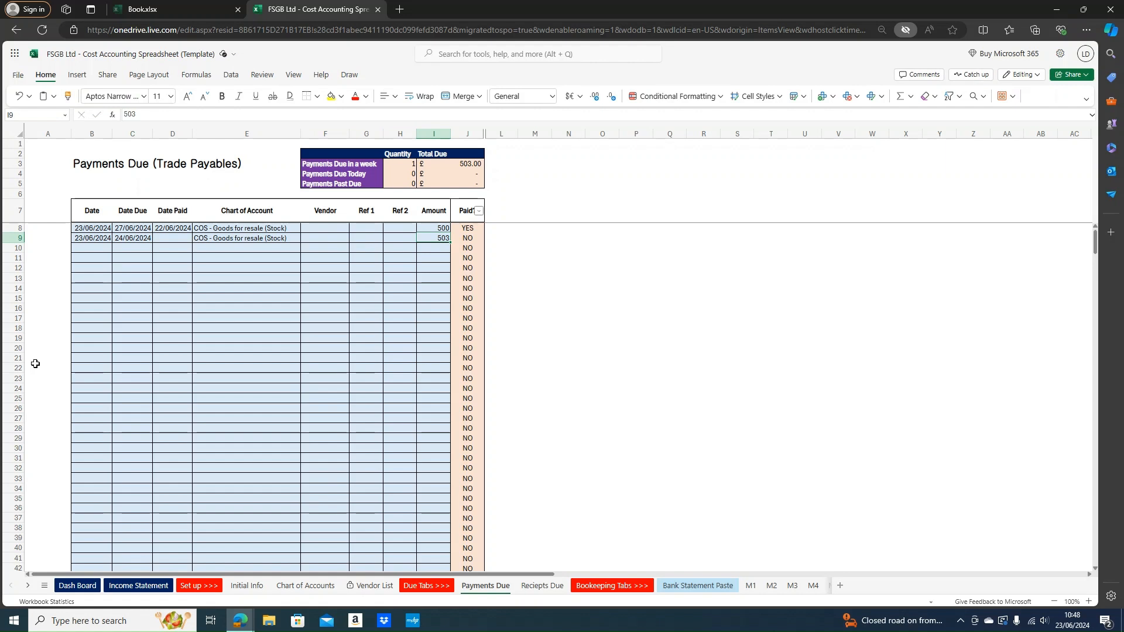
Inspect the payment summary table, now showing £503.00 due within a week
drag(330, 151, 455, 182)
drag(347, 164, 454, 165)
click(571, 214)
click(442, 162)
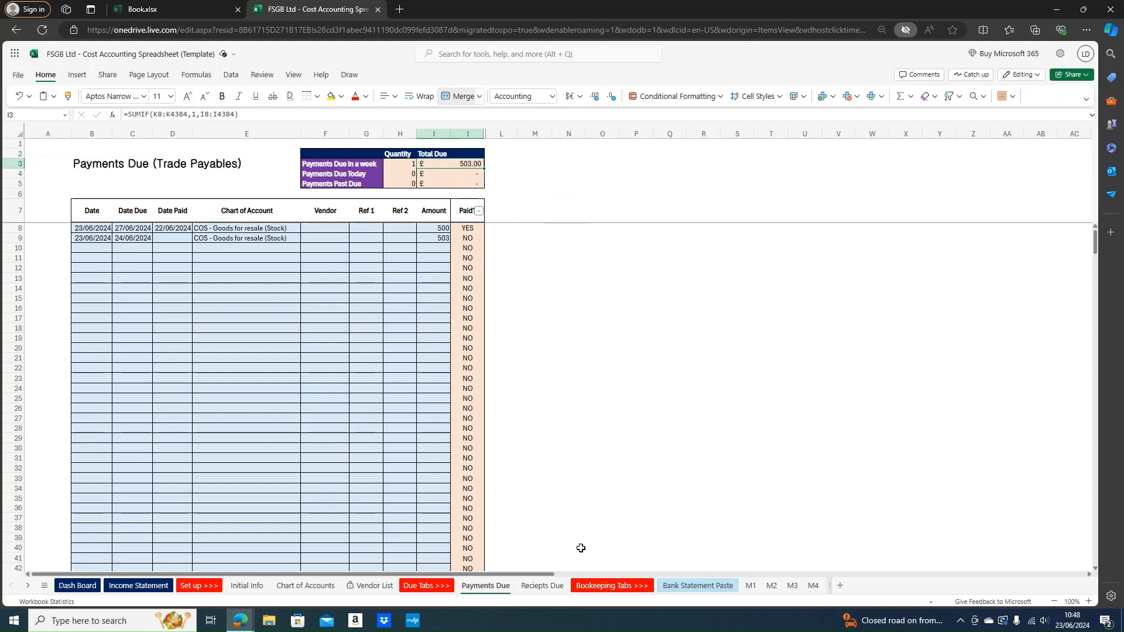
Check the KPI Dashboard Payments box: 0 Past Due, 0 Due, 1 Not Due
click(82, 586)
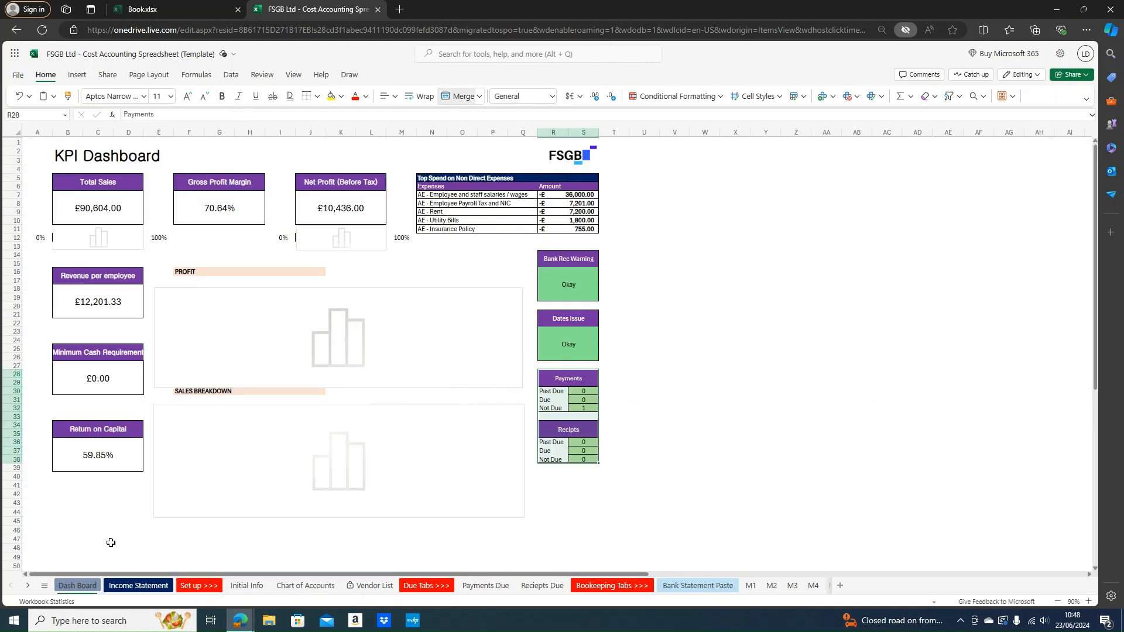
click(562, 407)
drag(563, 407, 597, 408)
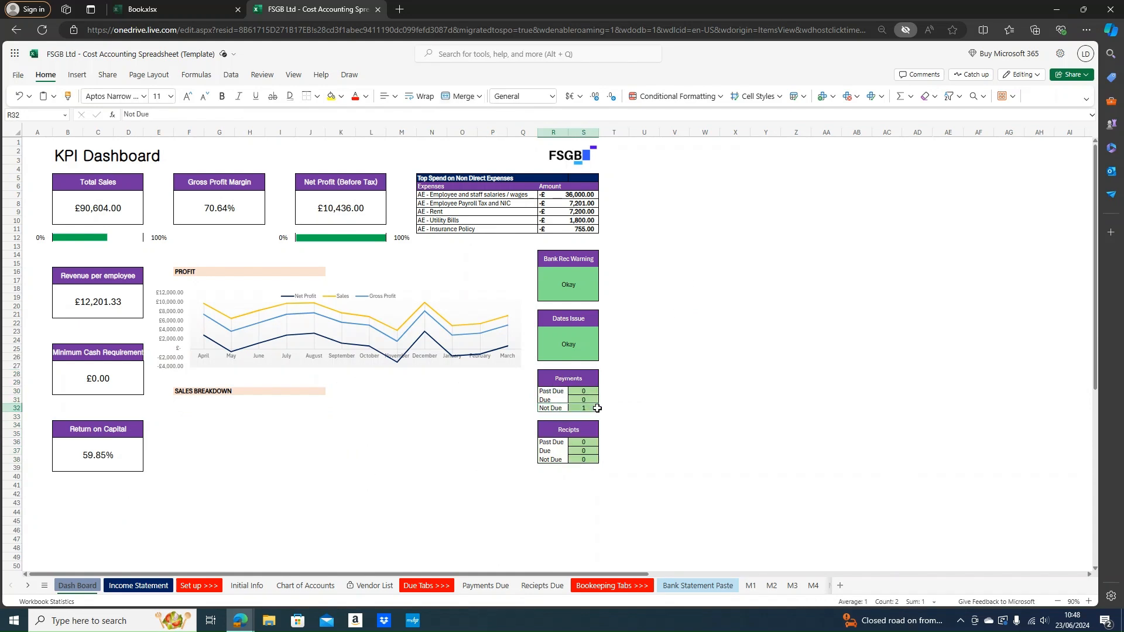
click(702, 434)
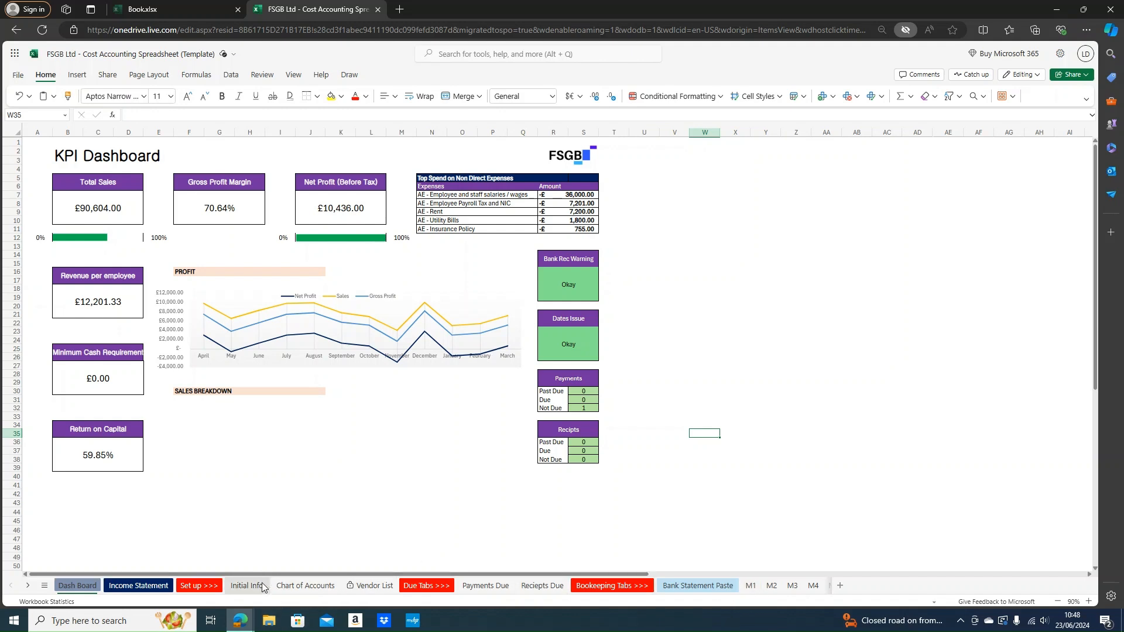
On Payments Due, enter 23/06/2024 as both the date and due date in row 10
click(477, 588)
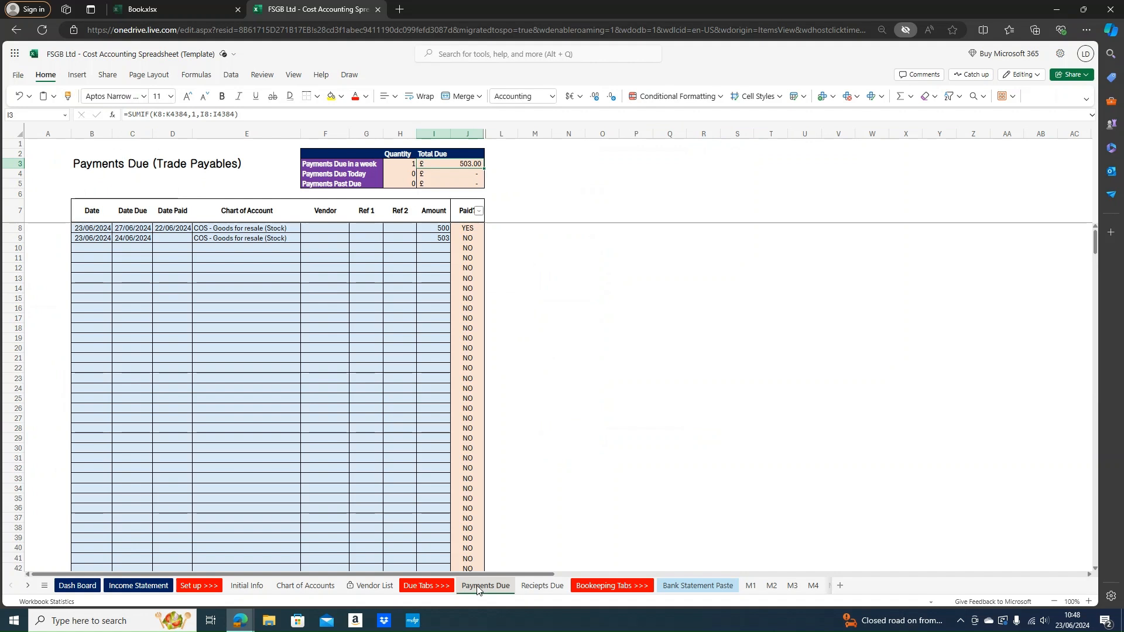
click(83, 247)
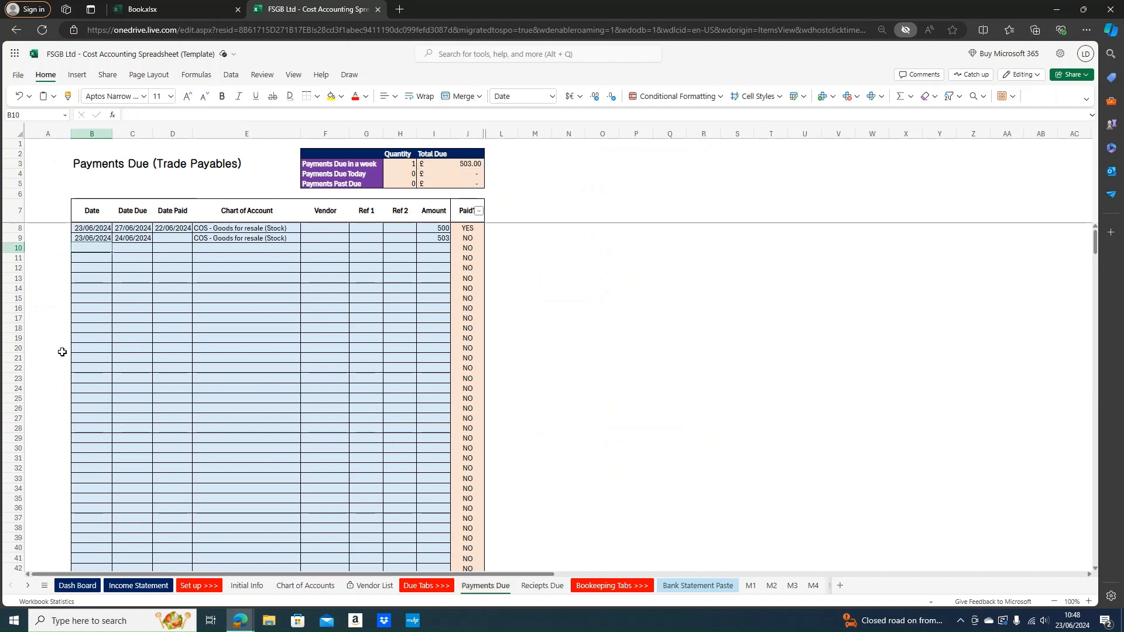
text(23)
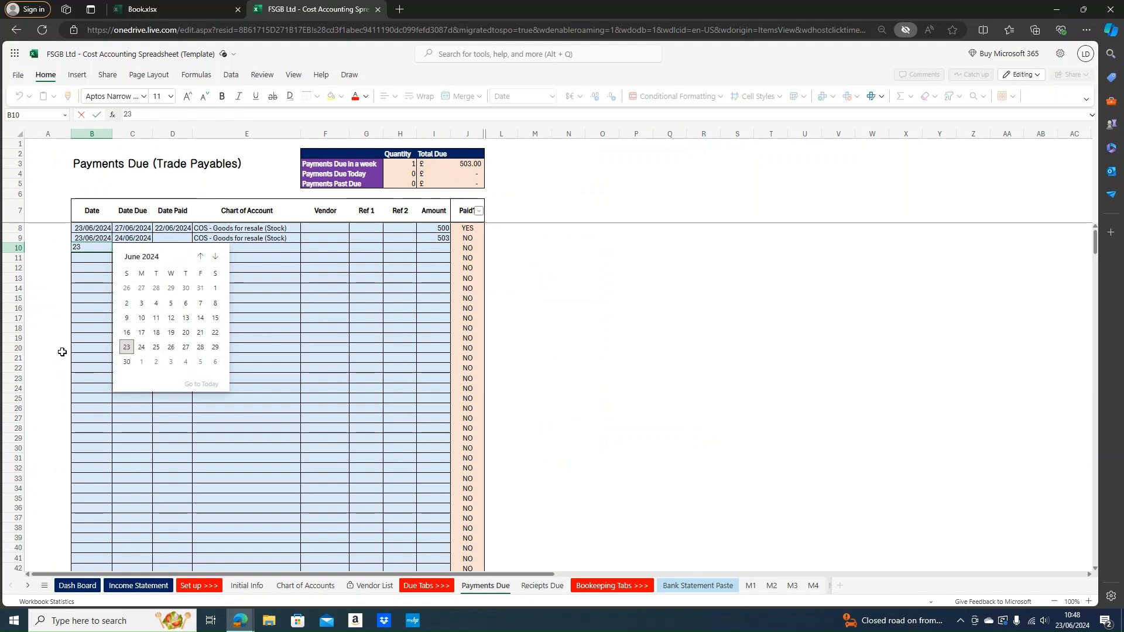
text(/06/2024)
key(Tab)
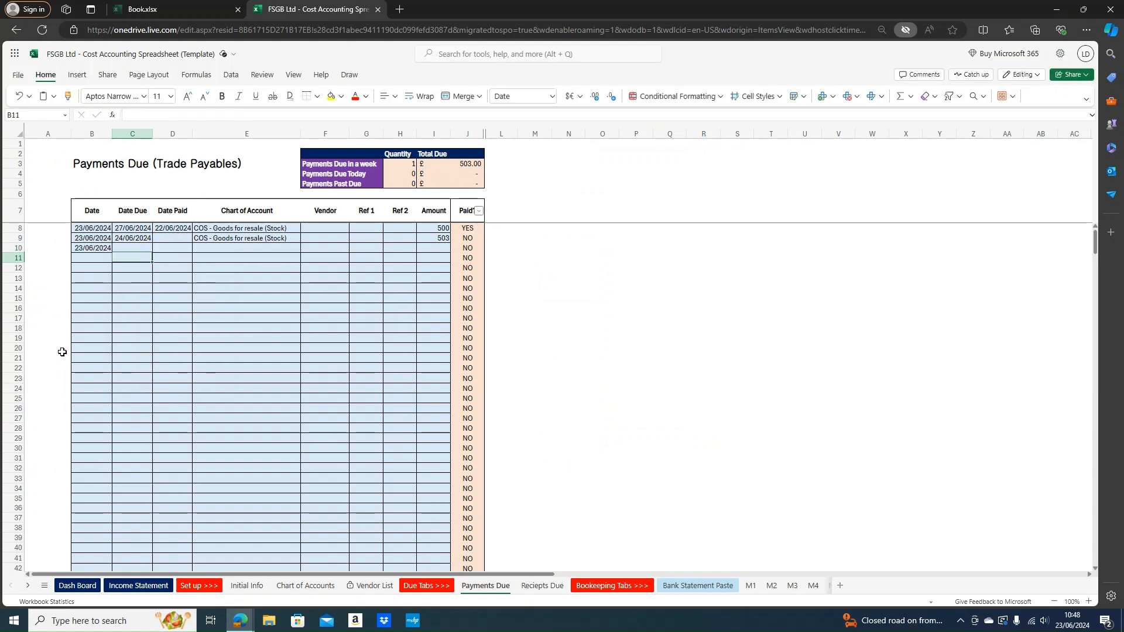
text(23/06/2024)
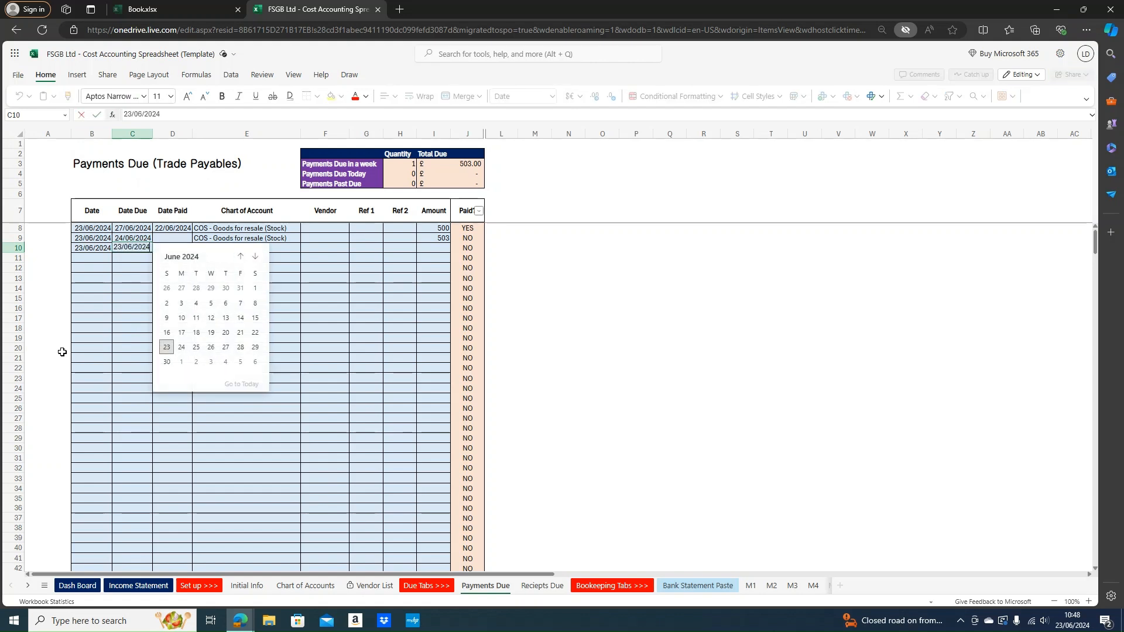
key(Return)
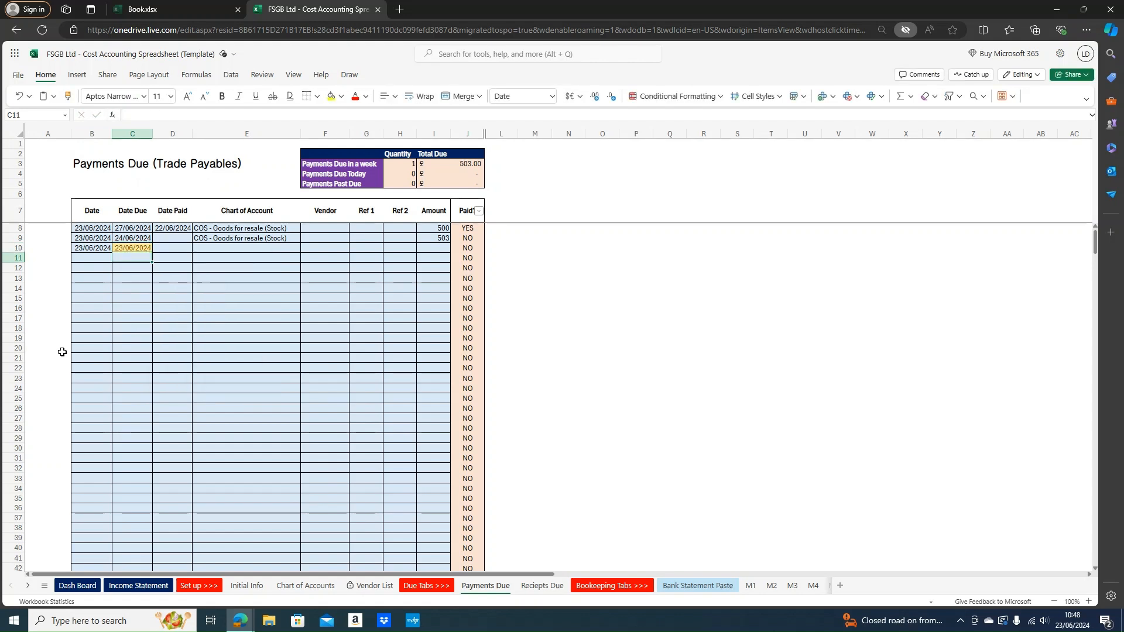
key(Up)
key(Left)
key(Right)
key(Right)
key(Left)
key(Right)
key(Left)
key(Left)
key(Right)
key(Right)
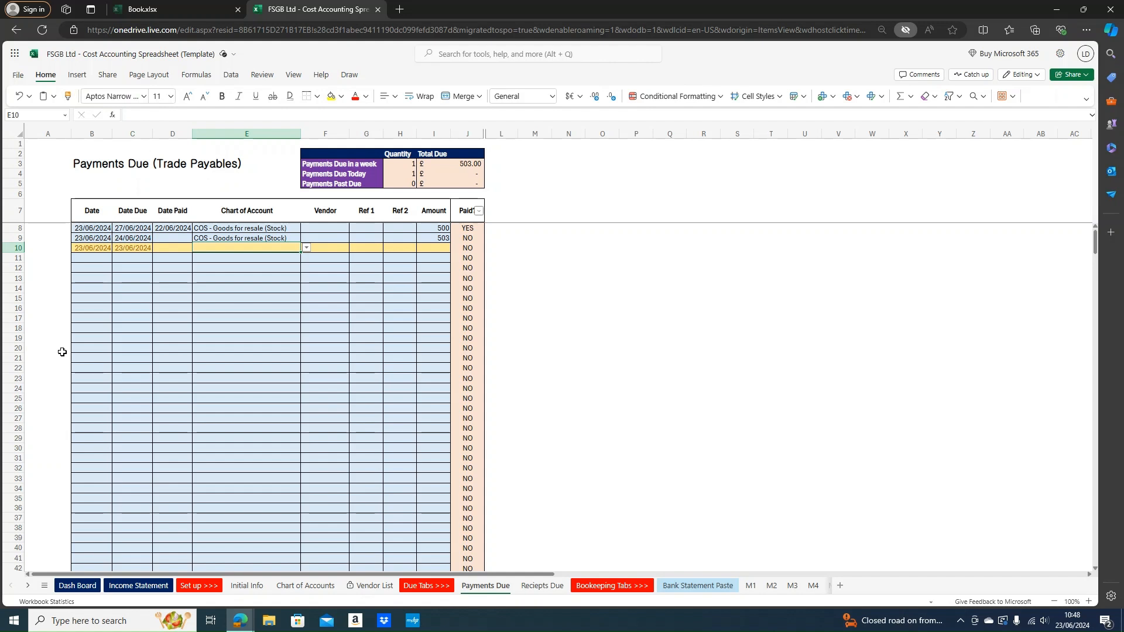
Give row 10 the COS - Goods for resale (Stock) account and 1003, showing £1,003.00 due today
text(good)
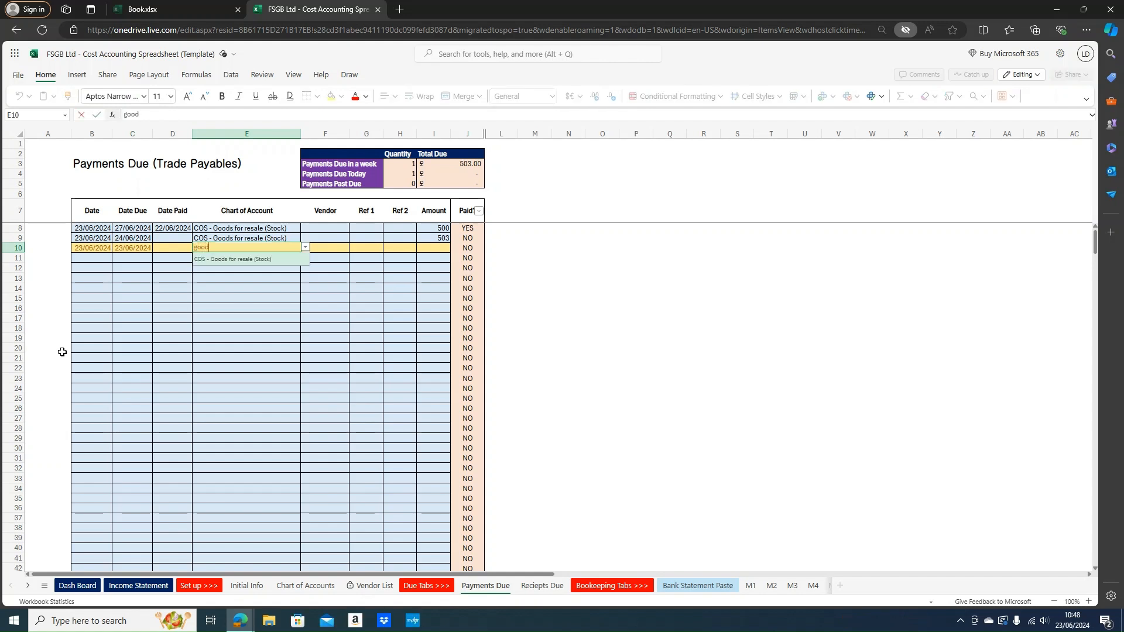
key(Return)
key(Right)
key(Right)
key(Right)
key(Right)
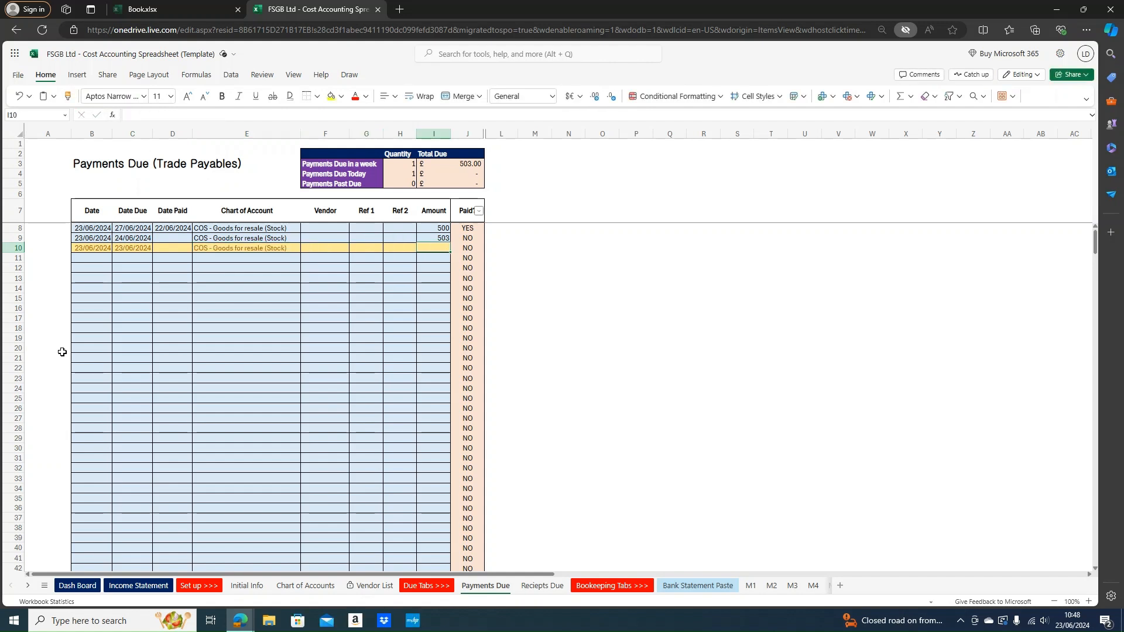
text(1003)
key(Return)
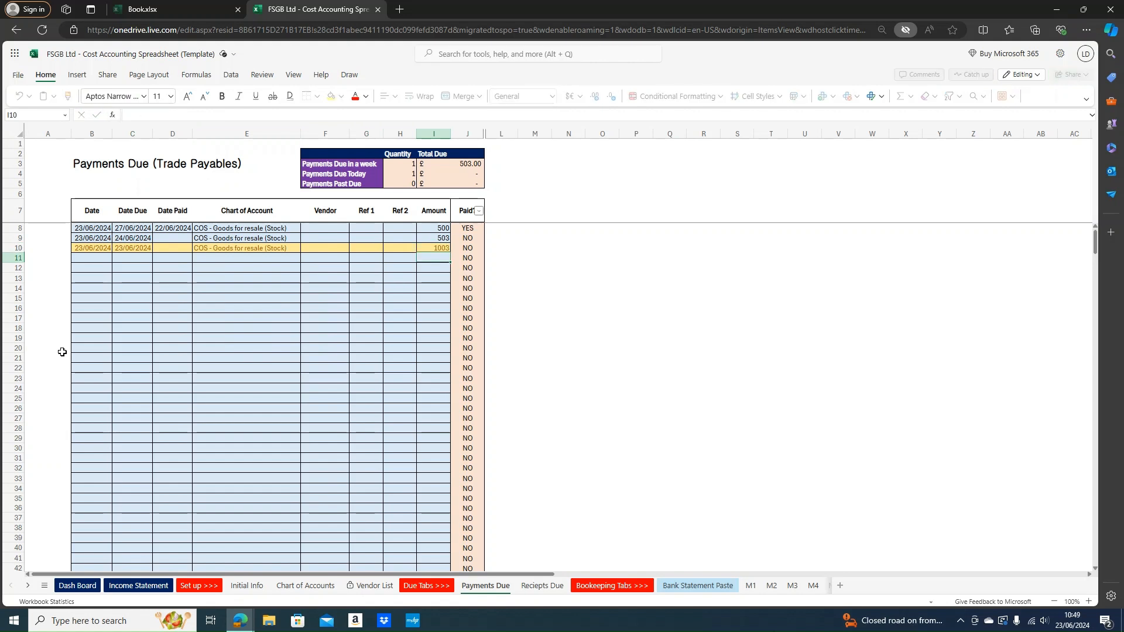
drag(342, 173, 446, 175)
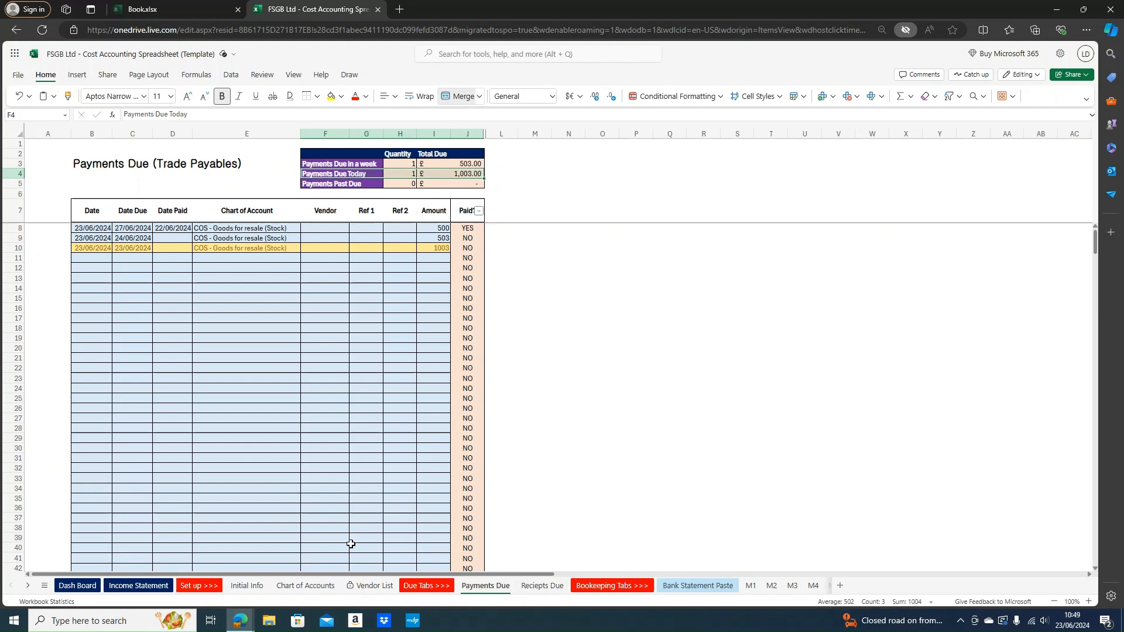
click(169, 586)
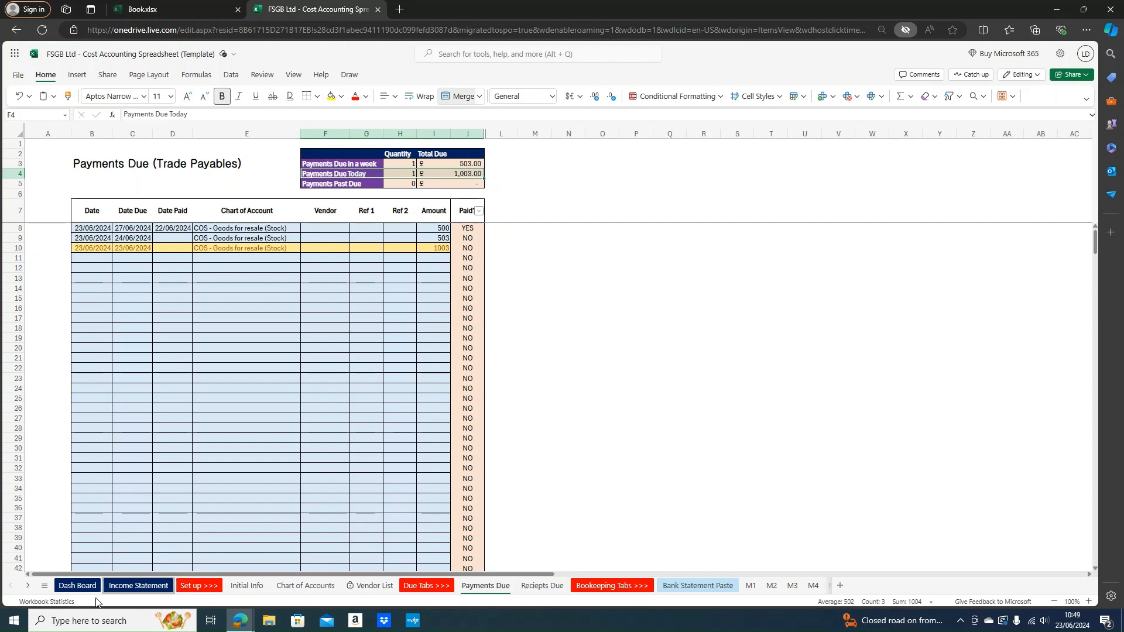
click(79, 585)
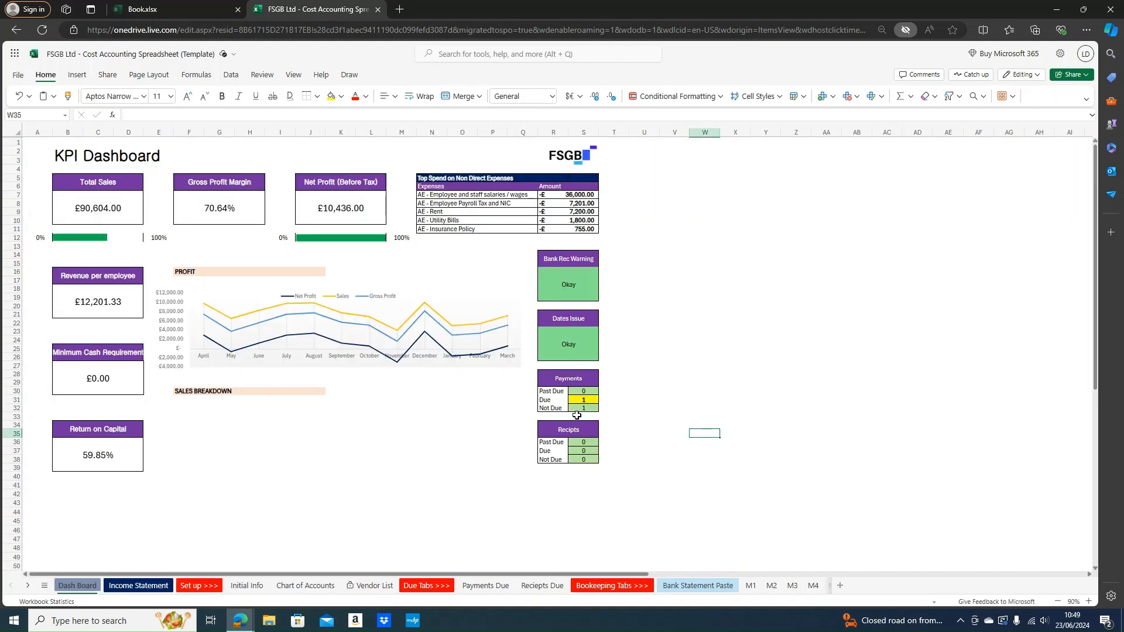
click(670, 484)
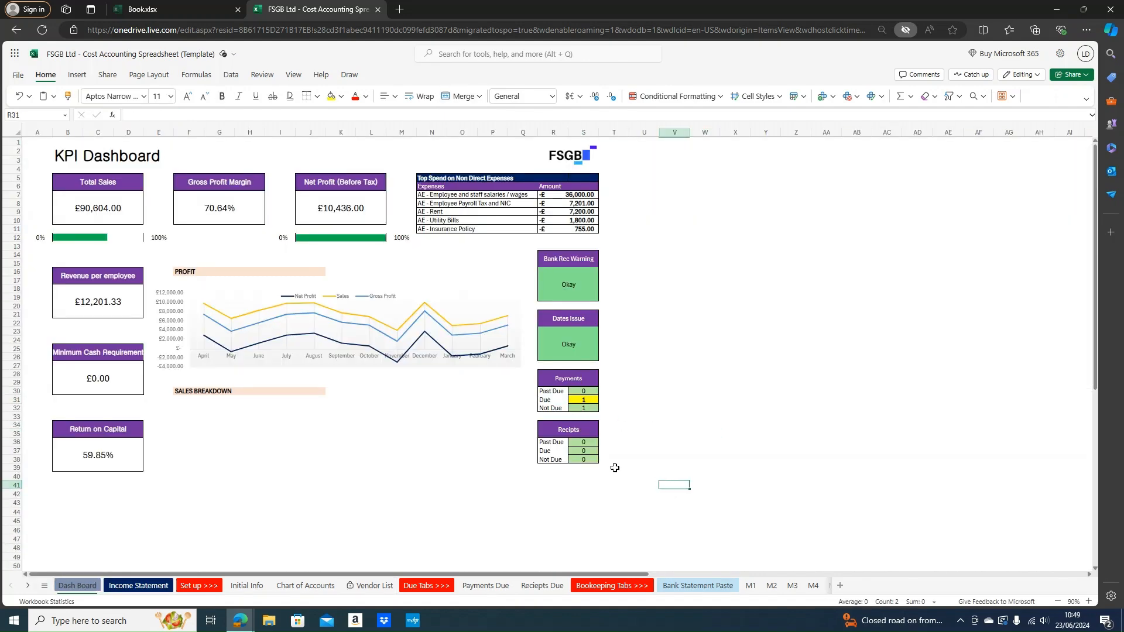
drag(549, 398, 590, 401)
click(642, 399)
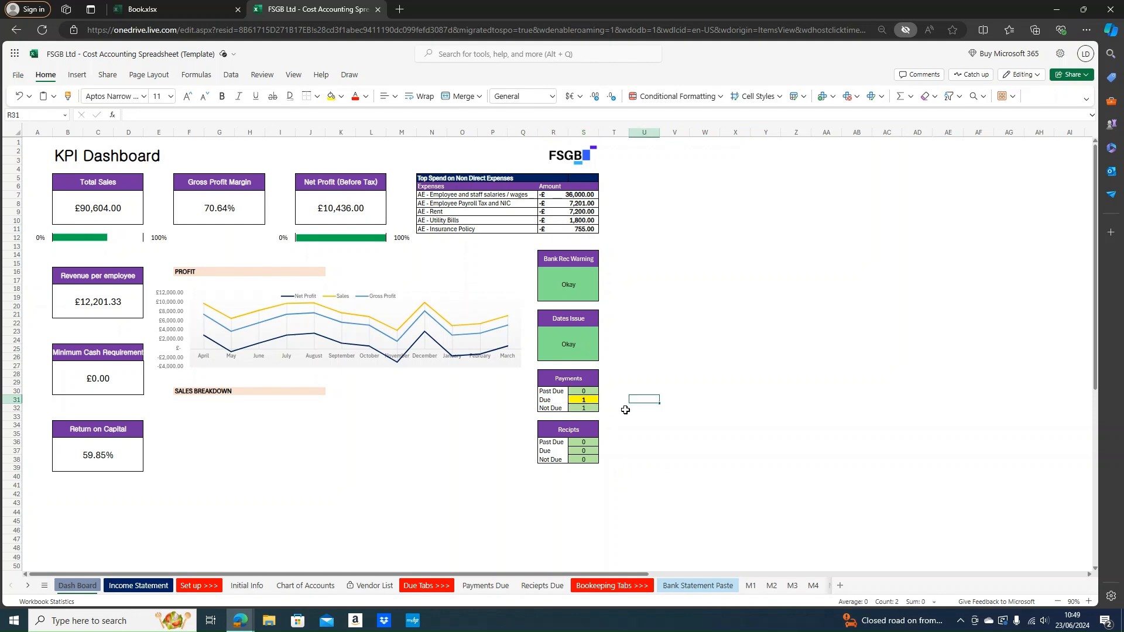
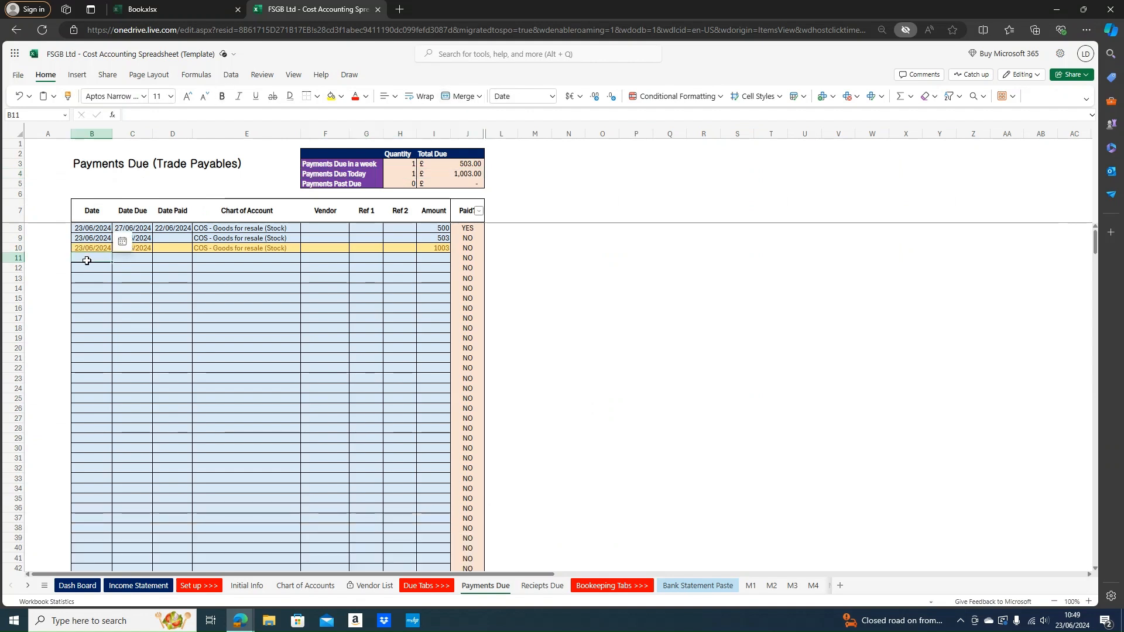
Enter 23/06/2024 as the date and 22/06/2024 as the due date in row 11
text(23/)
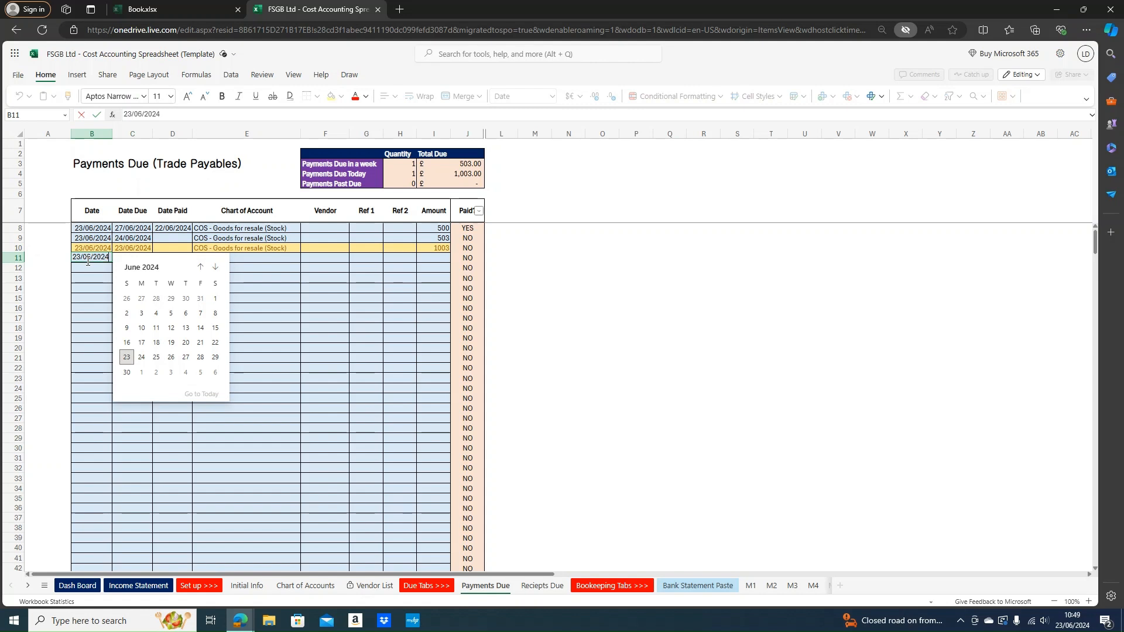
text(06/2024)
key(Return)
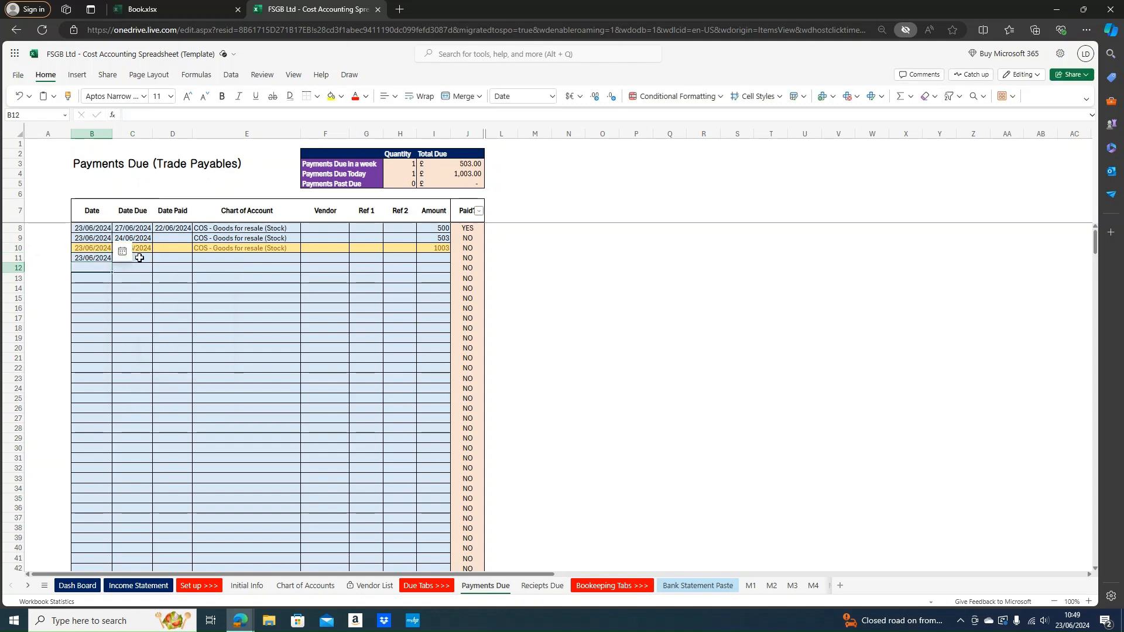
click(140, 257)
text(2)
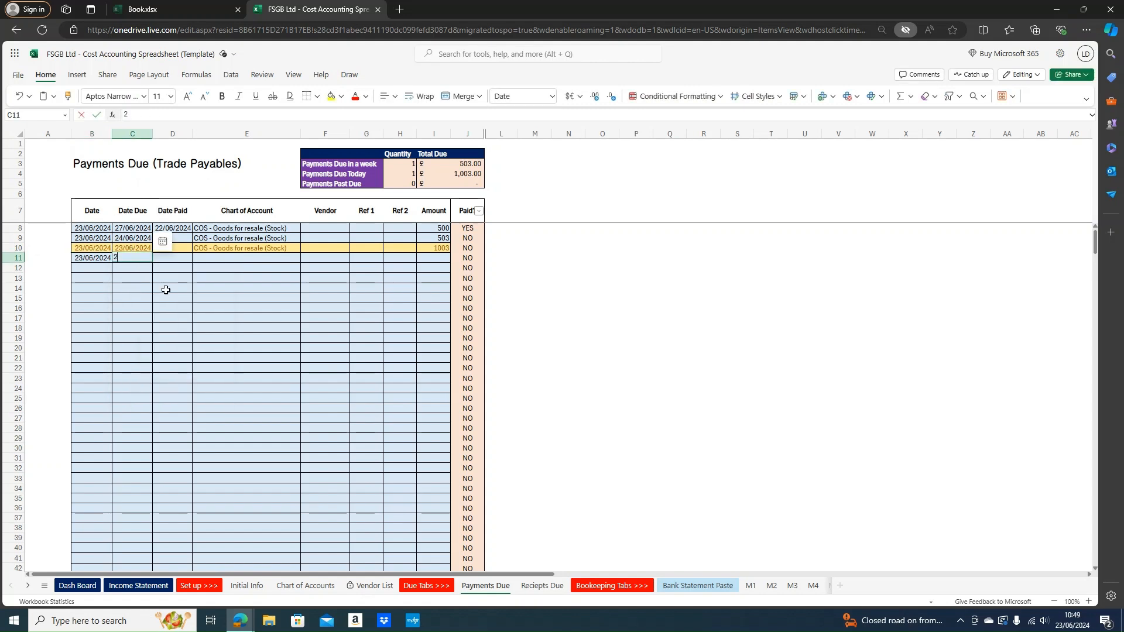
text(2/)
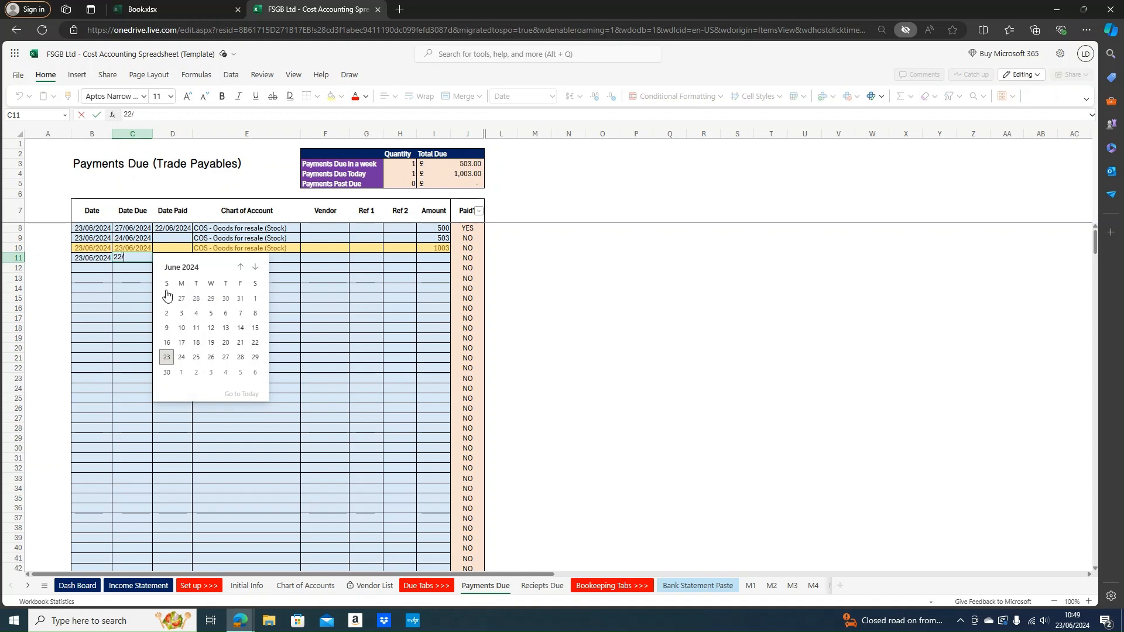
text(06/2024)
key(Tab)
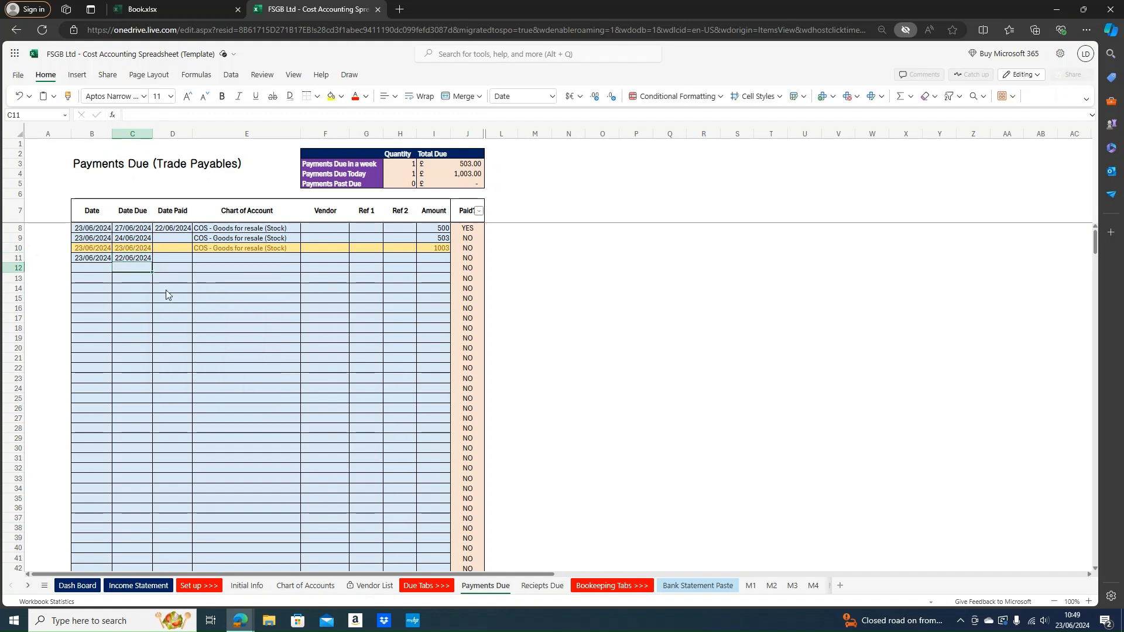
Give row 11 the COS - Goods for resale (Stock) account and amount 502, showing past due
key(Tab)
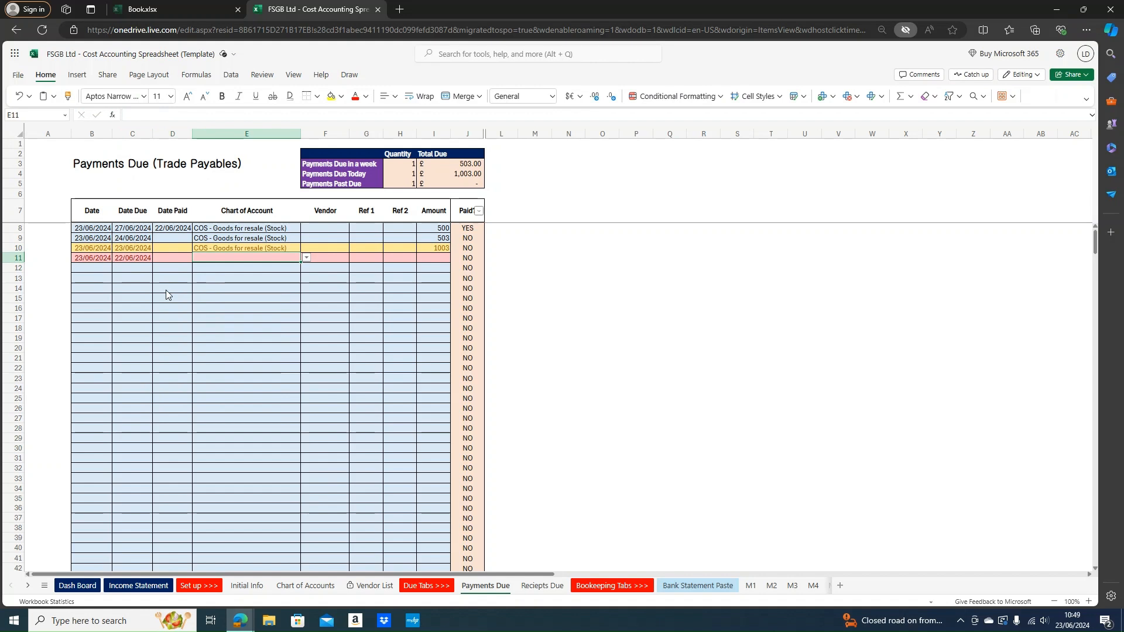
text(COS - Goods for resale (Stock))
key(Return)
key(Tab)
key(Tab)
key(Tab)
key(Tab)
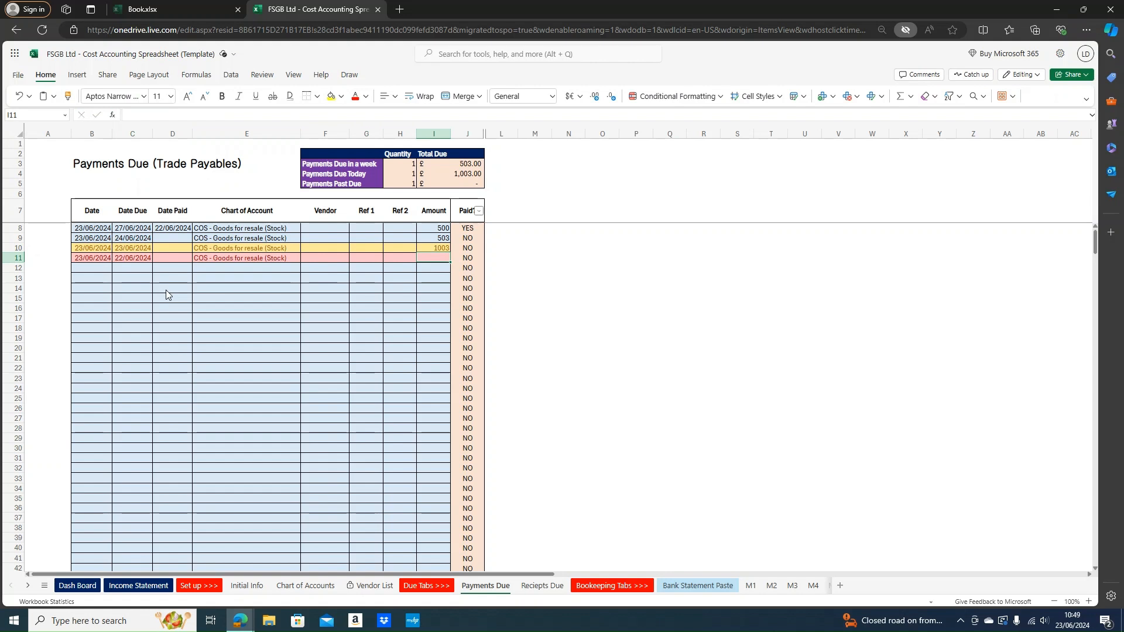
text(502)
key(Return)
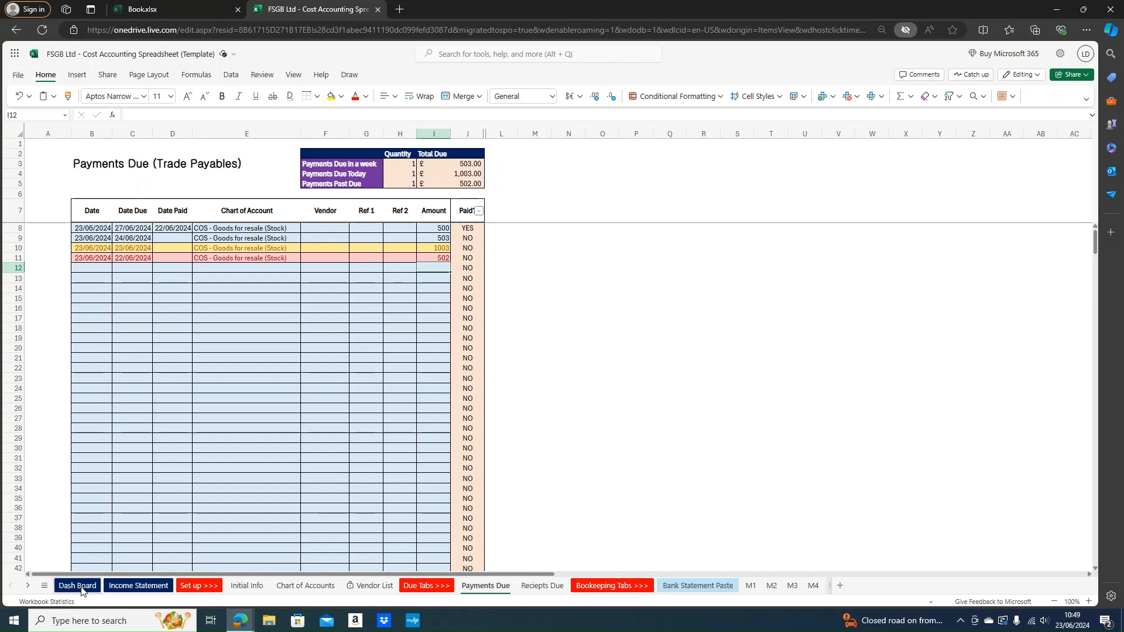
click(84, 588)
After checking the Payments counts, record 22/06/2024 as row 11's Date Paid
mouse_move(550, 400)
mouse_down()
mouse_move(583, 387)
mouse_move(553, 391)
mouse_up()
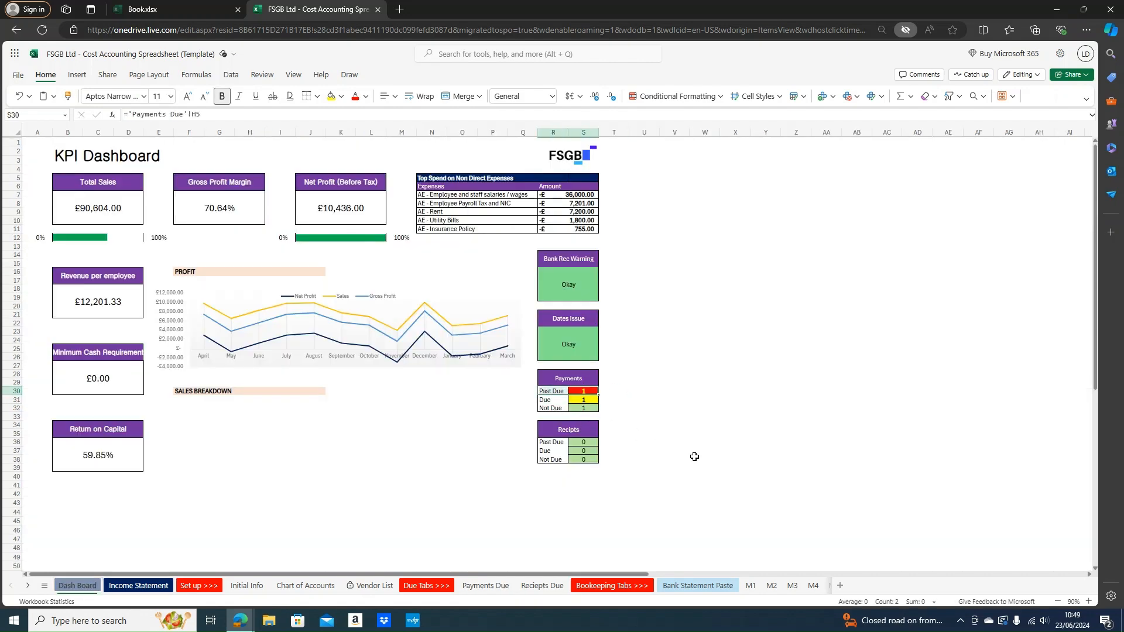
click(486, 586)
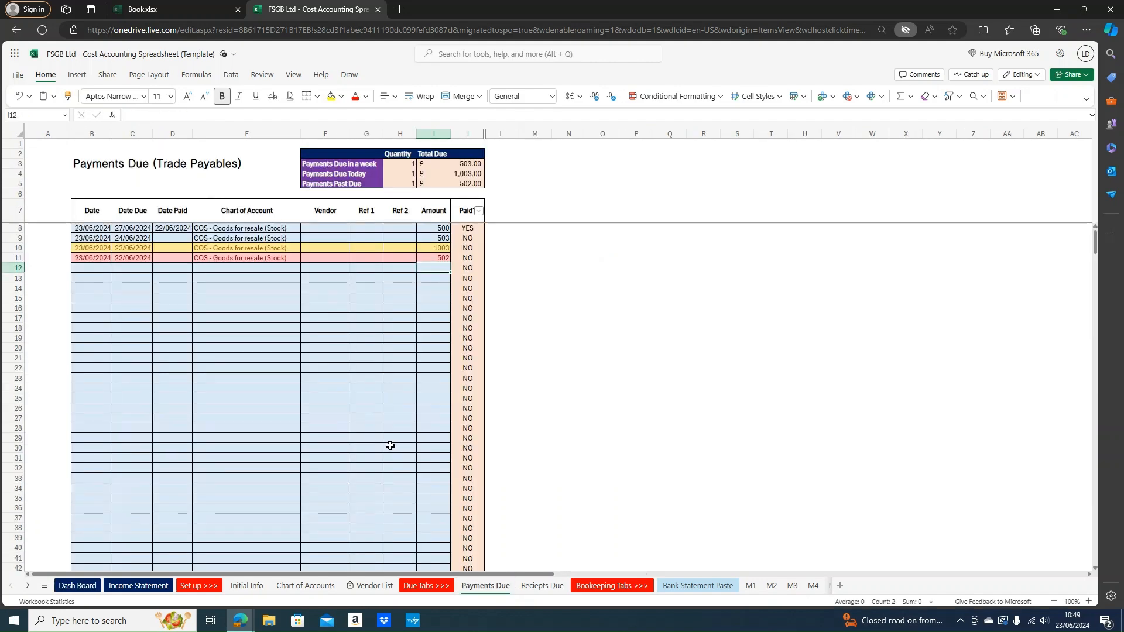
click(170, 258)
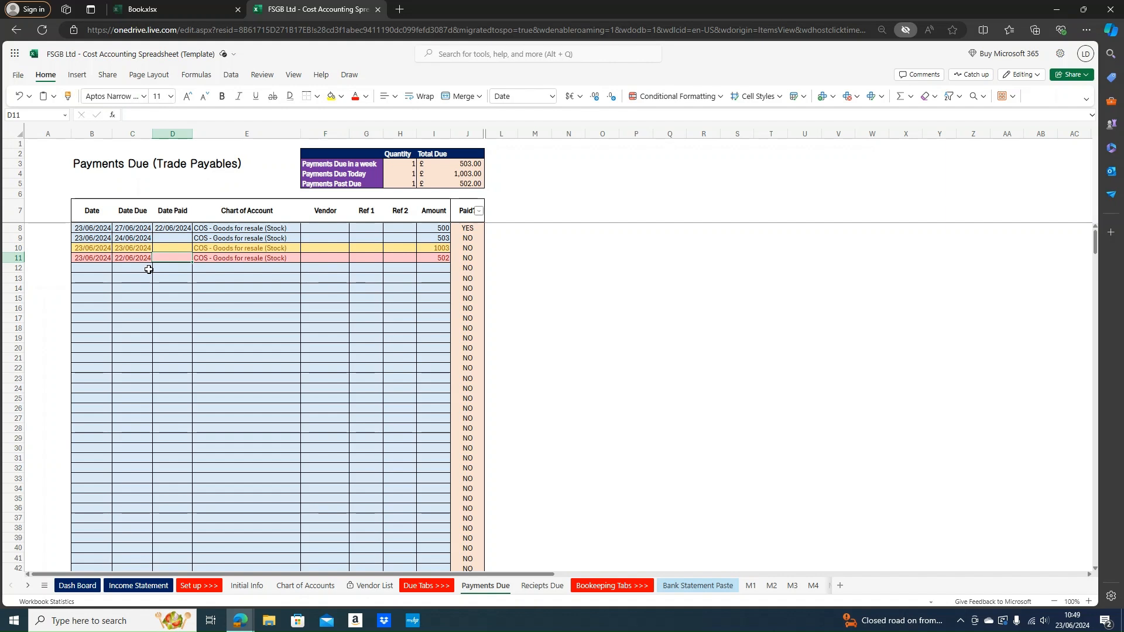
text(22/)
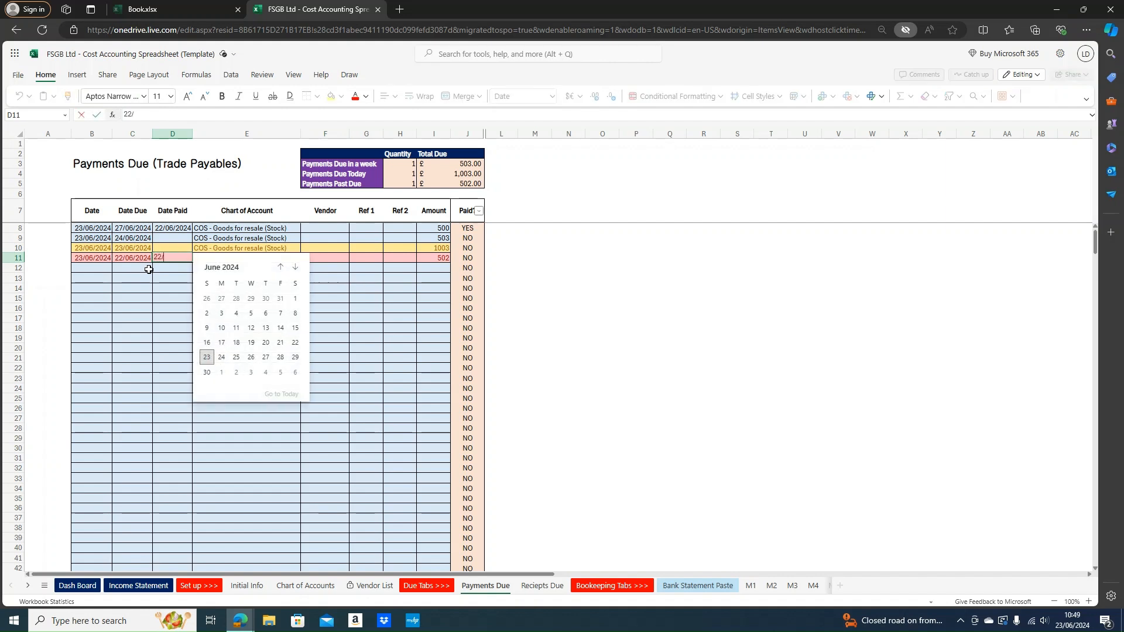
text(06/2024)
key(Return)
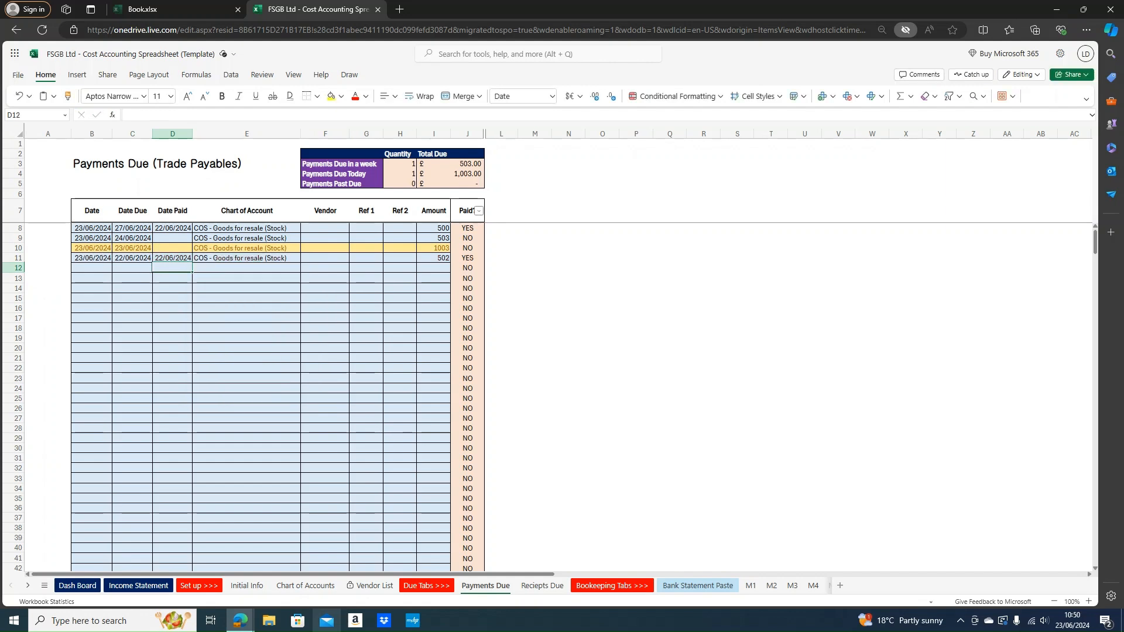
Confirm the Dash Board Payments box now shows 0 past due
click(77, 585)
drag(570, 385, 585, 408)
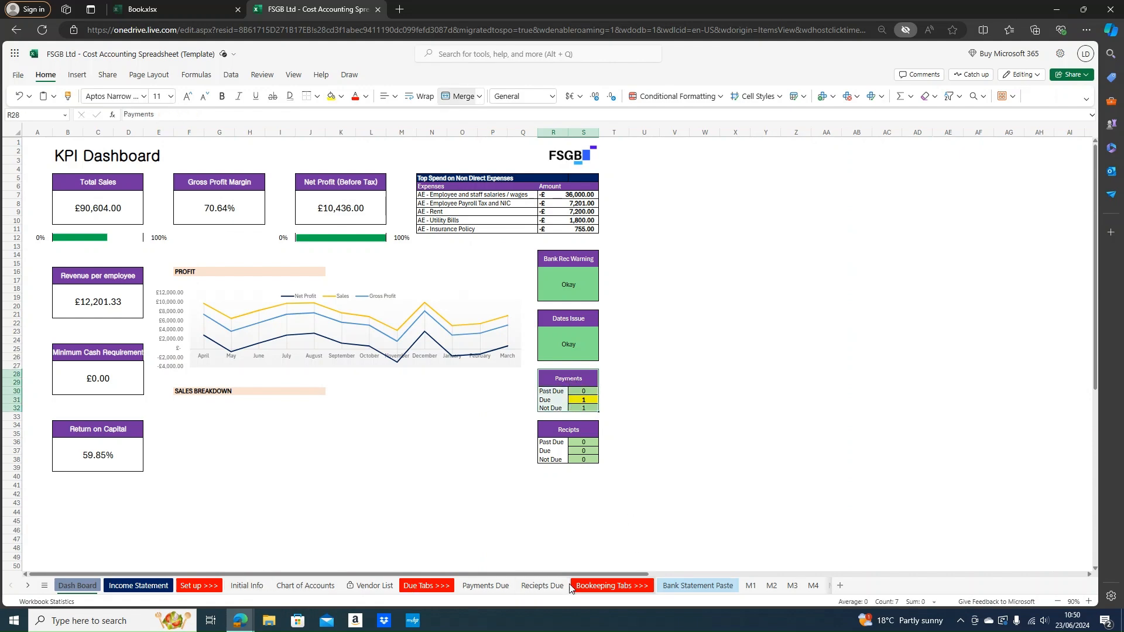
click(503, 585)
click(218, 299)
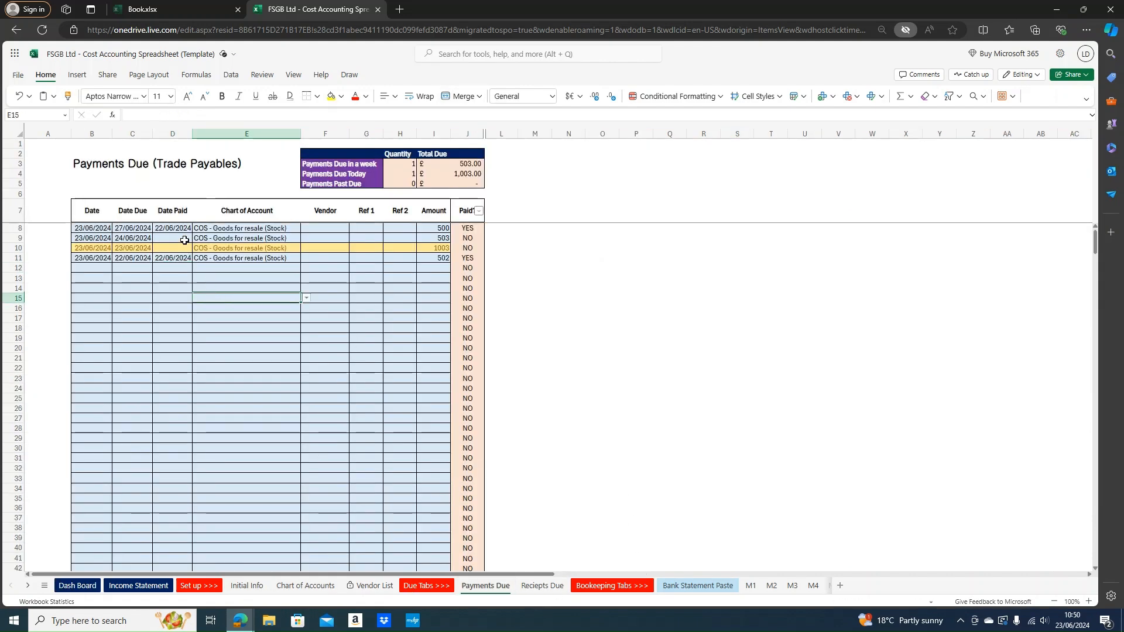
On Reciepts Due, enter 23/06/2024 as the date and 24/06/2024 as the due date in row 8
click(543, 586)
drag(199, 340, 2, 291)
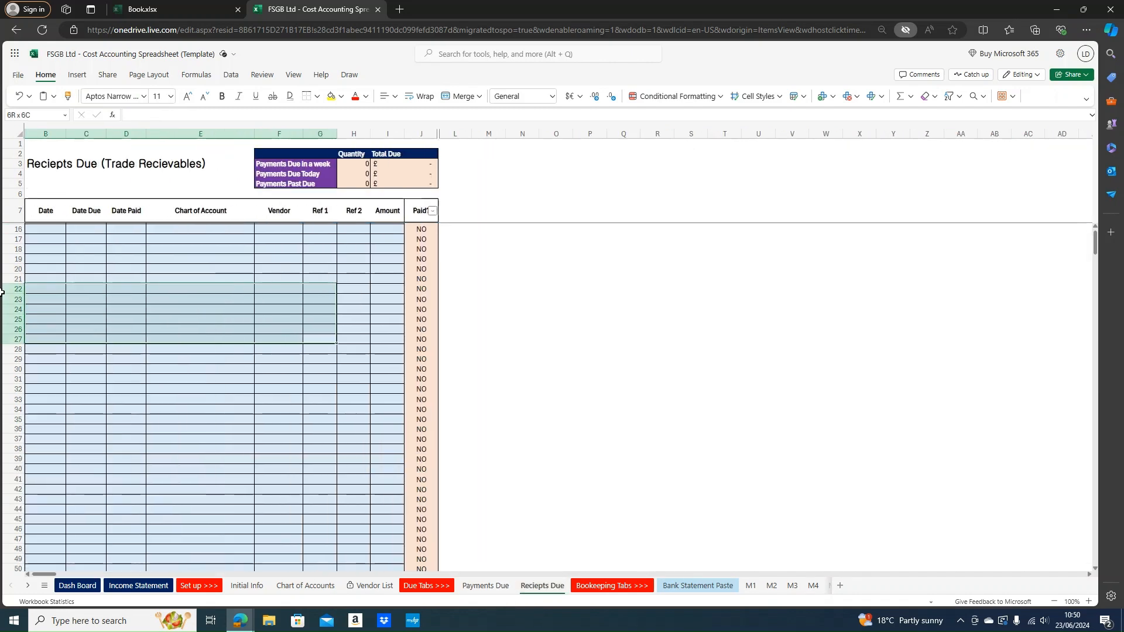
click(62, 228)
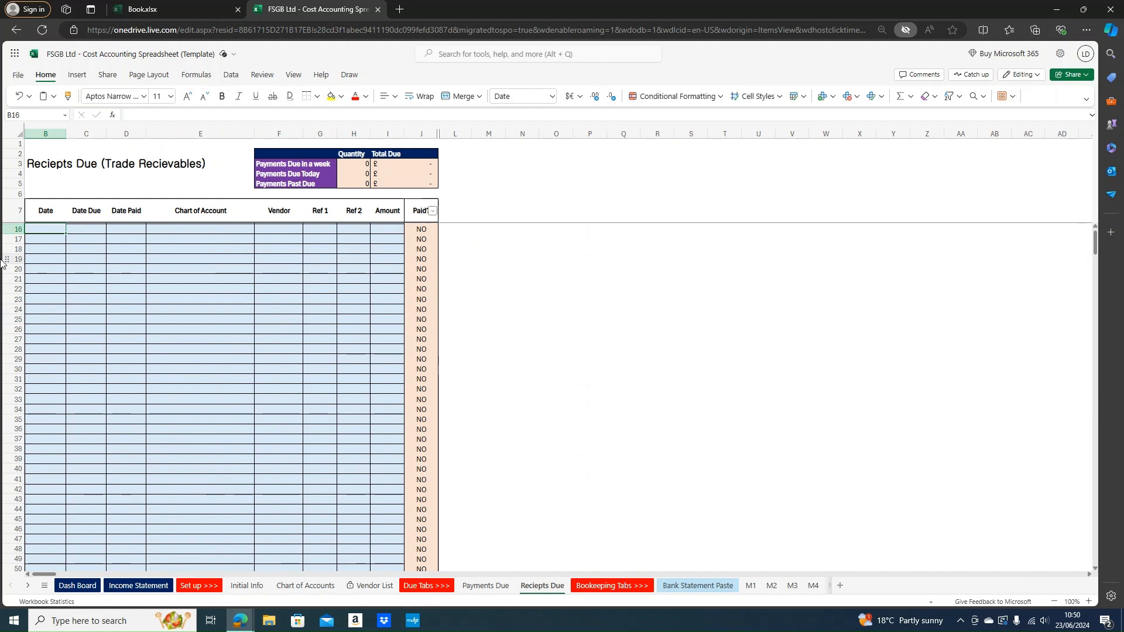
key(ctrl+Home)
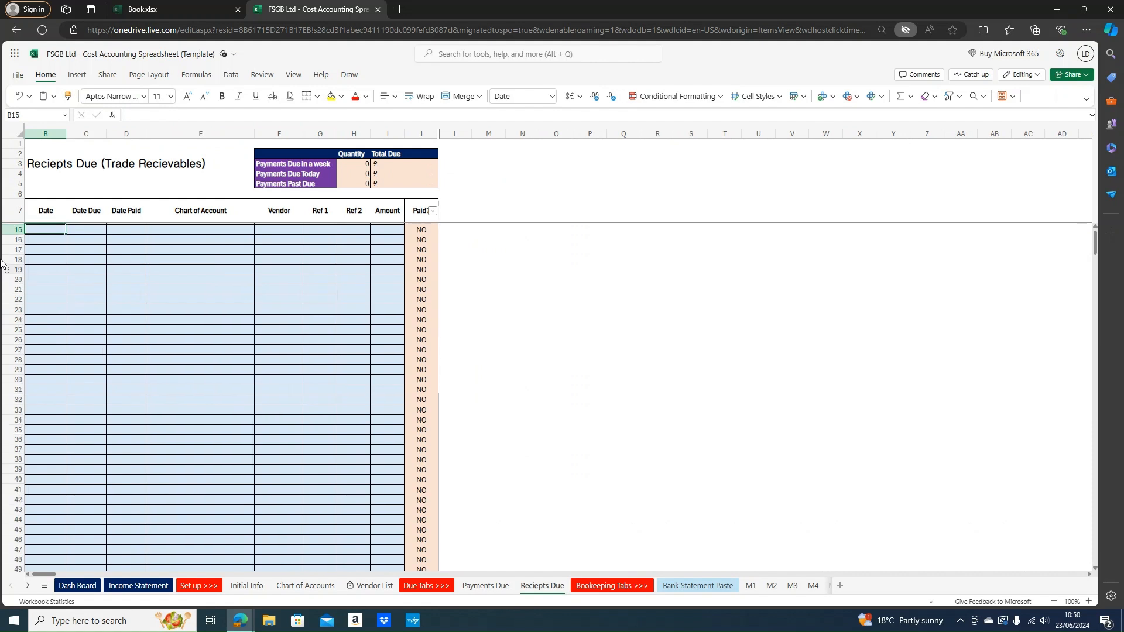
key(Right)
key(Left)
key(Right)
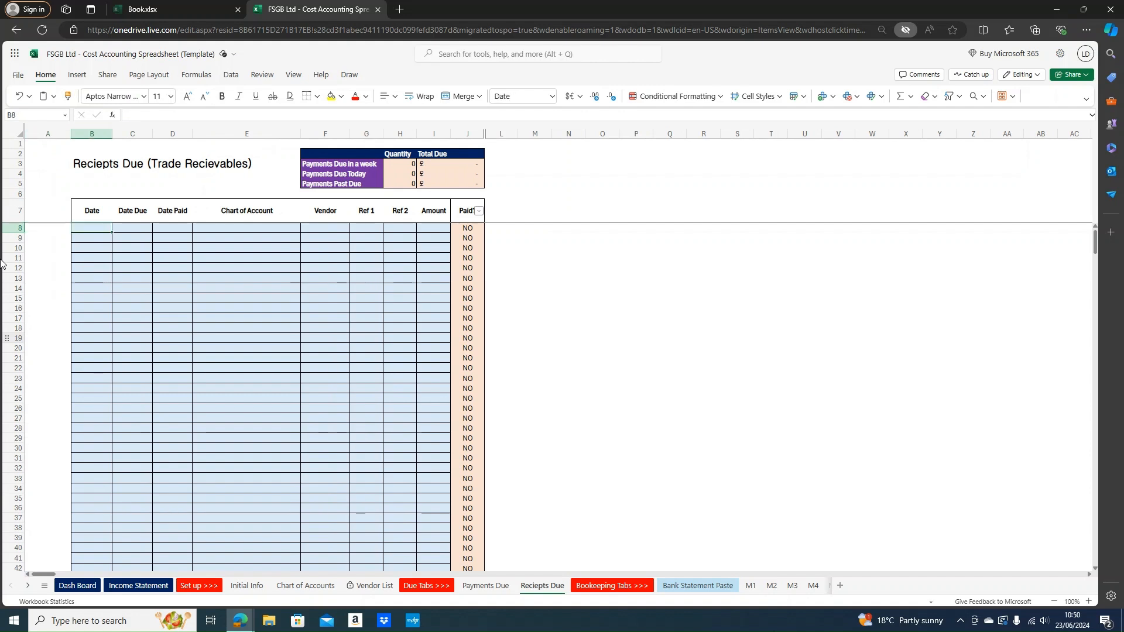
text(23/06)
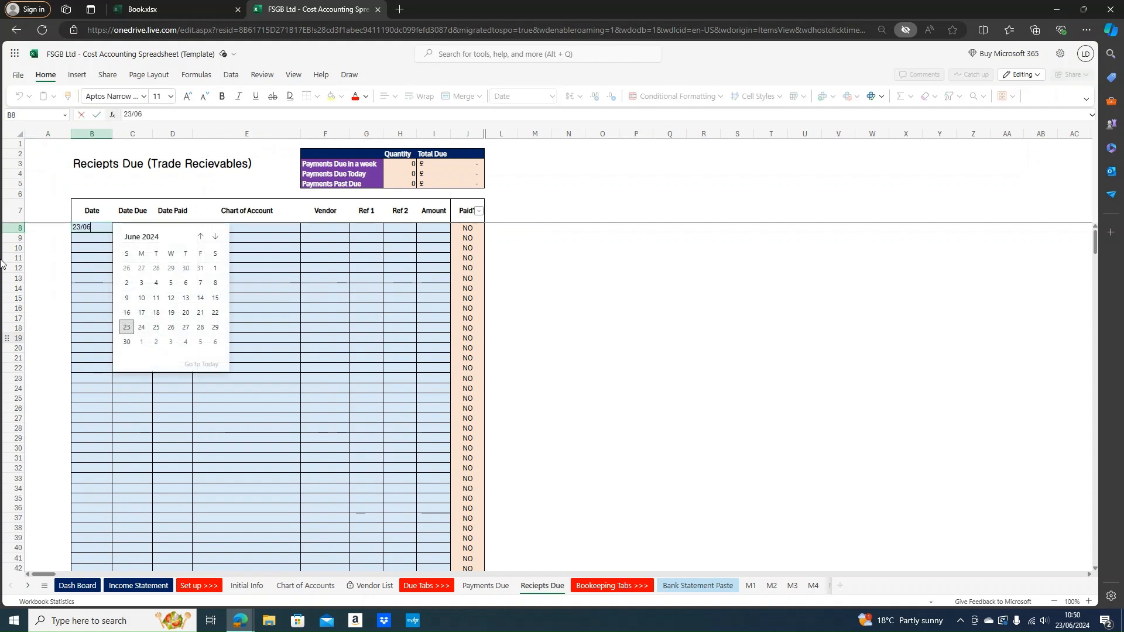
text(/2024)
key(Return)
key(Right)
key(Up)
text(2)
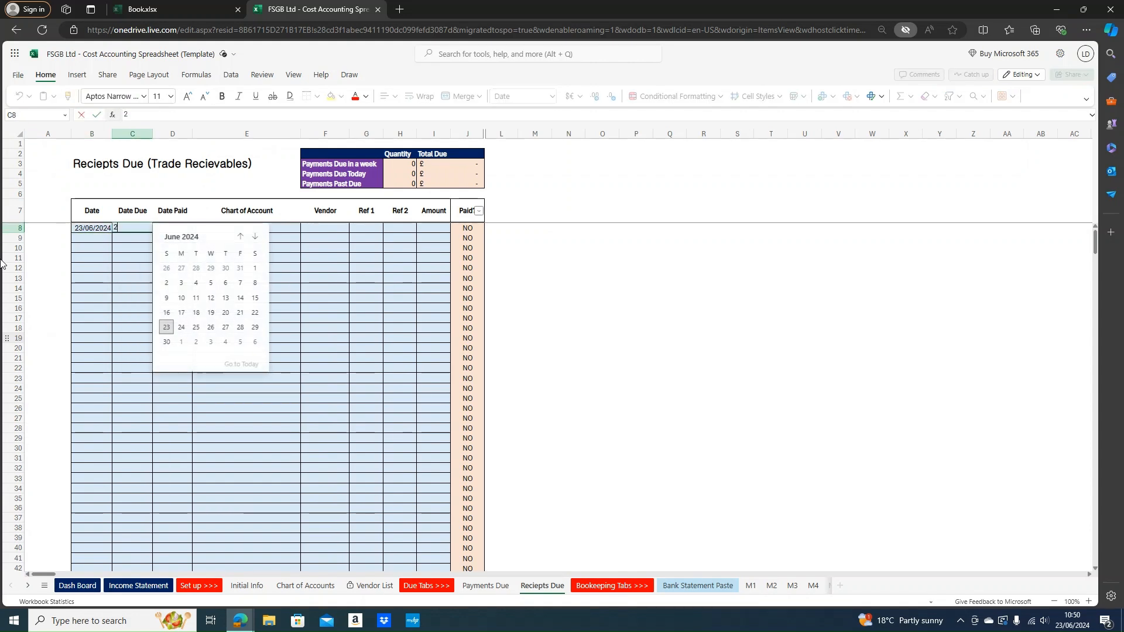
text(4/06/2024)
key(Tab)
key(Tab)
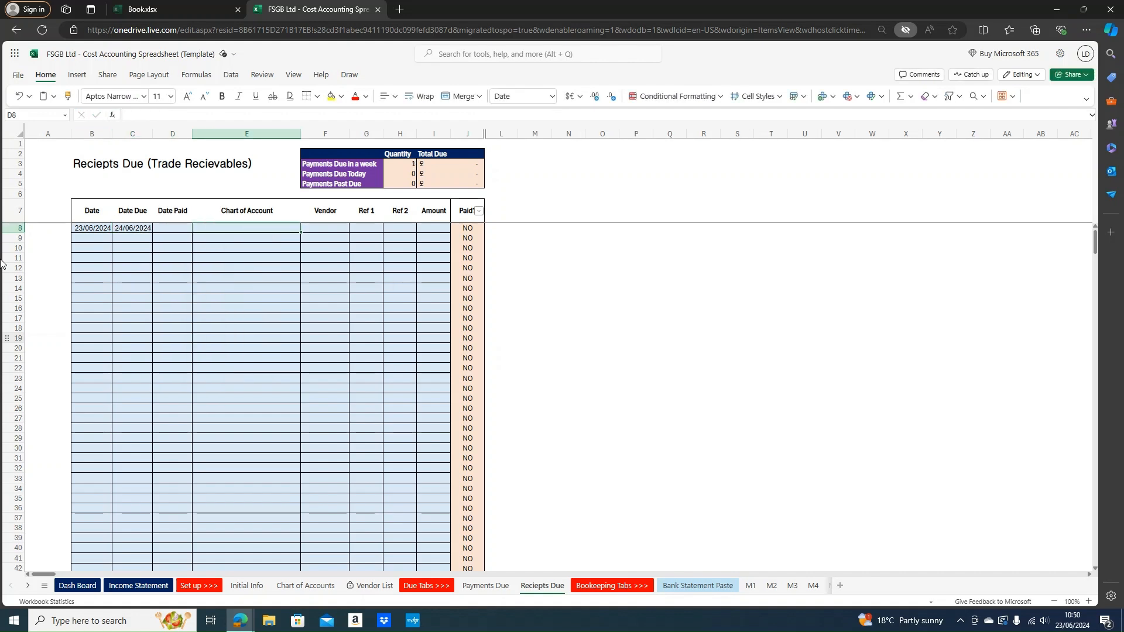
Give row 8 the Sales - Bakery sales account and amount 820
text(Sales - Sales)
key(Return)
text(Sales)
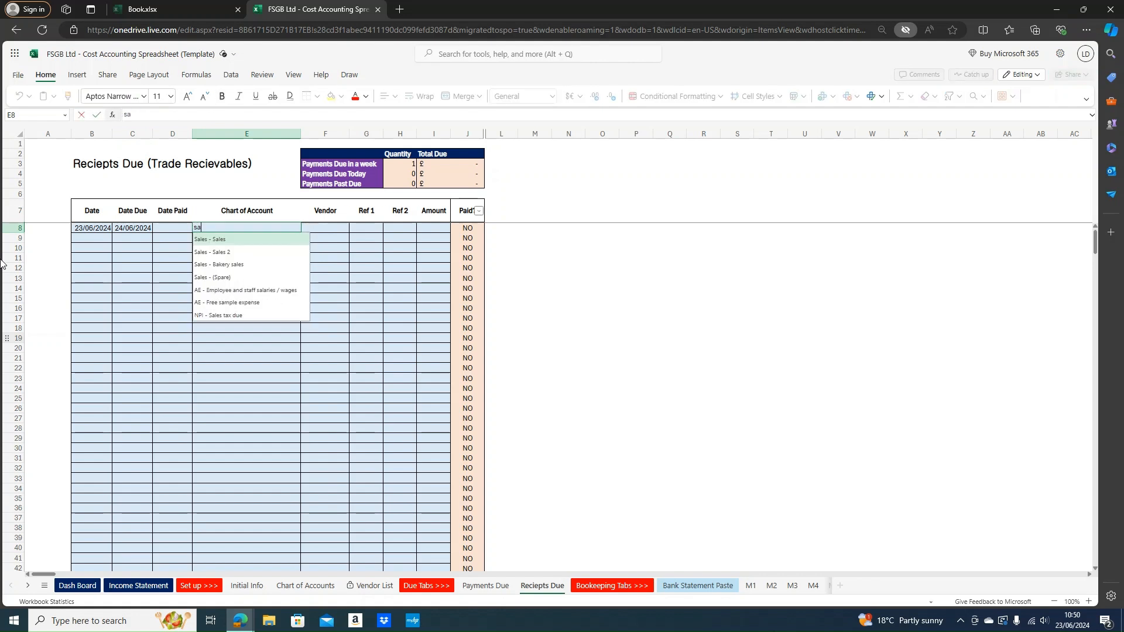
key(Down)
key(Down)
key(Return)
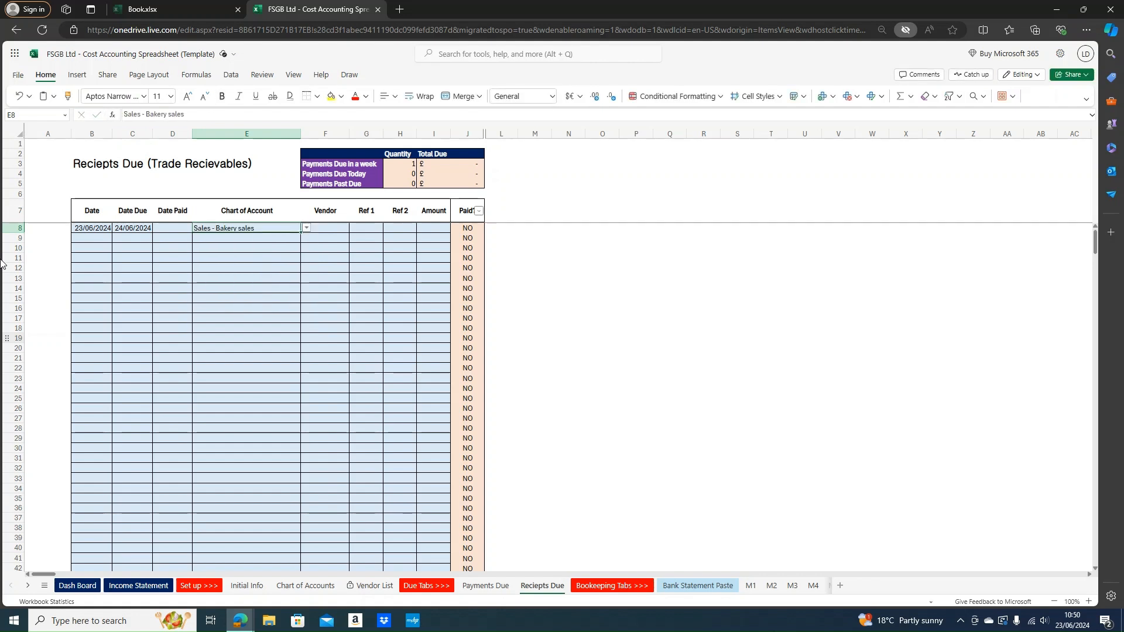
key(Tab)
key(Tab)
key(Tab)
key(Tab)
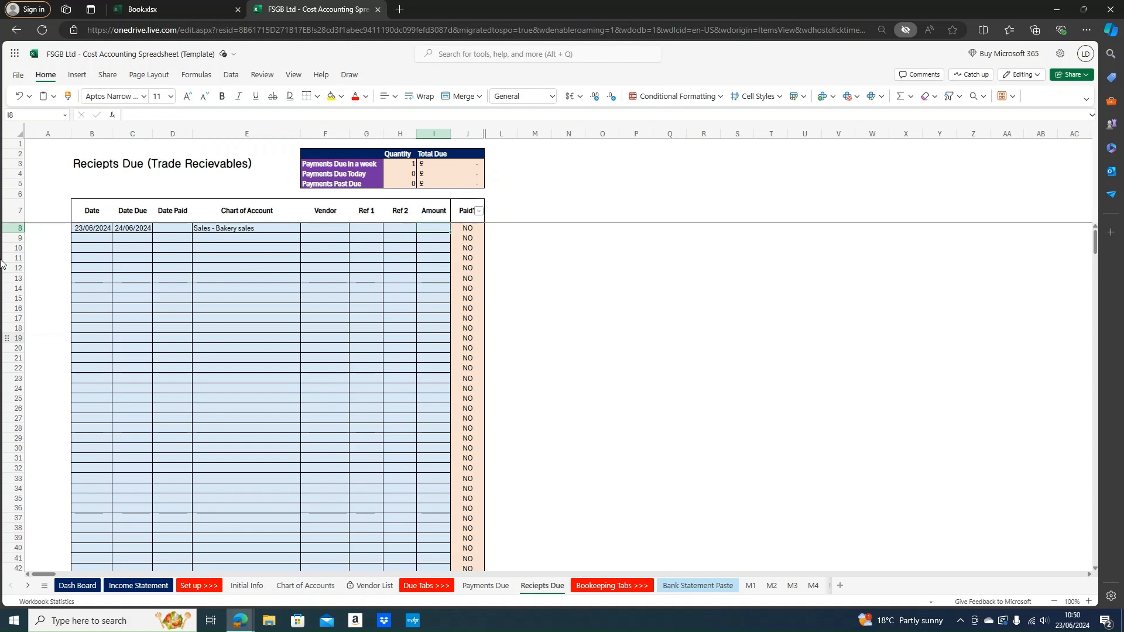
text(820)
key(Return)
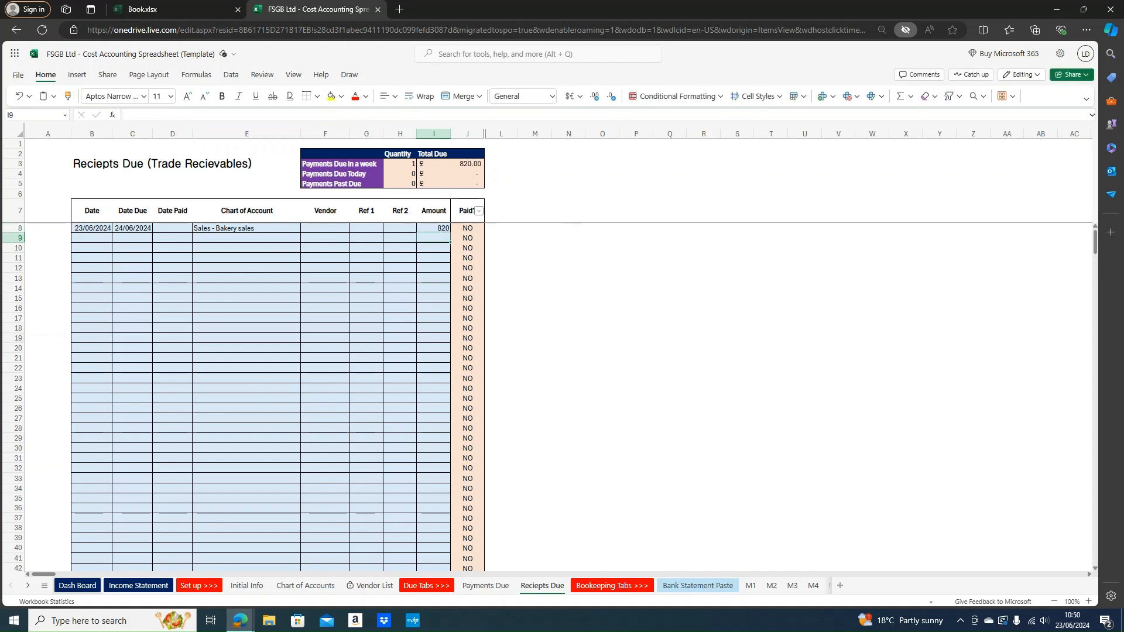
click(77, 586)
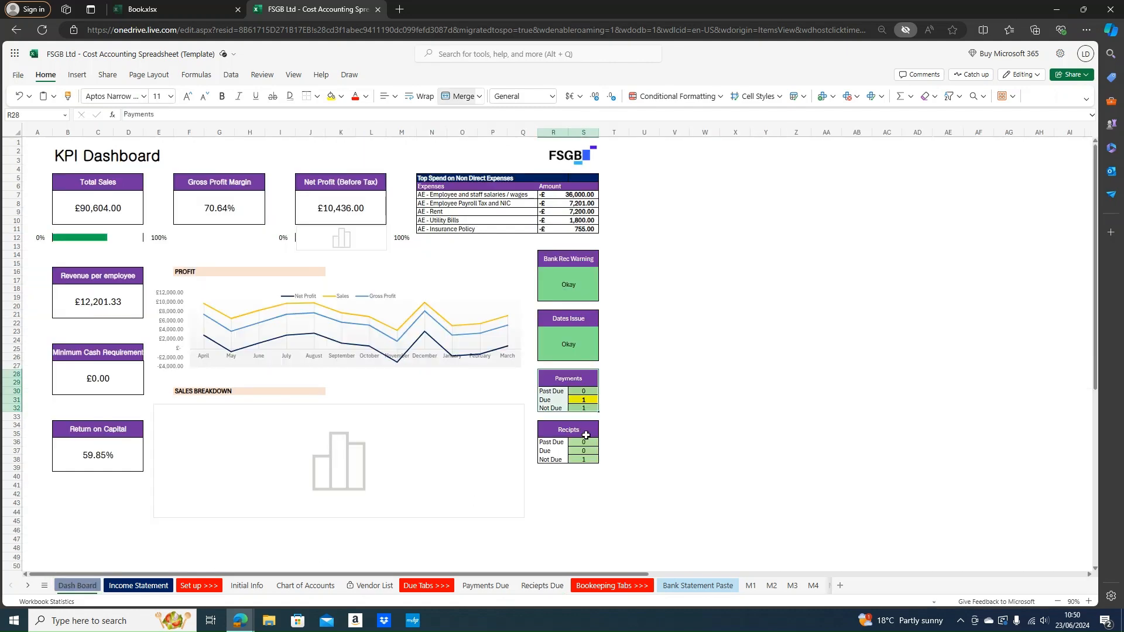
drag(580, 461, 557, 461)
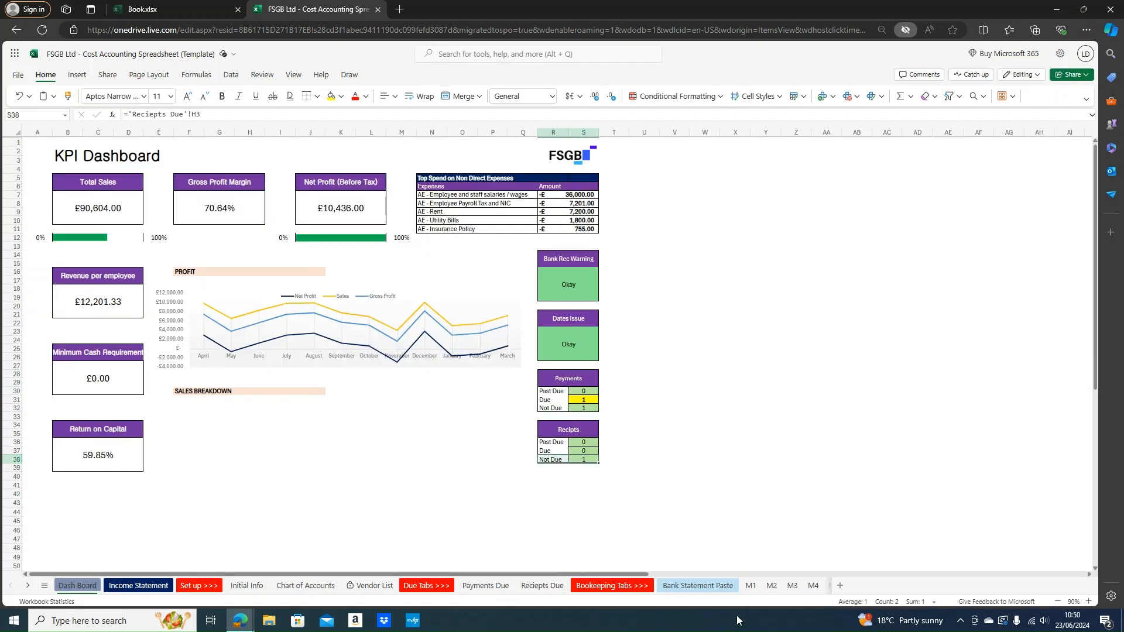
click(540, 586)
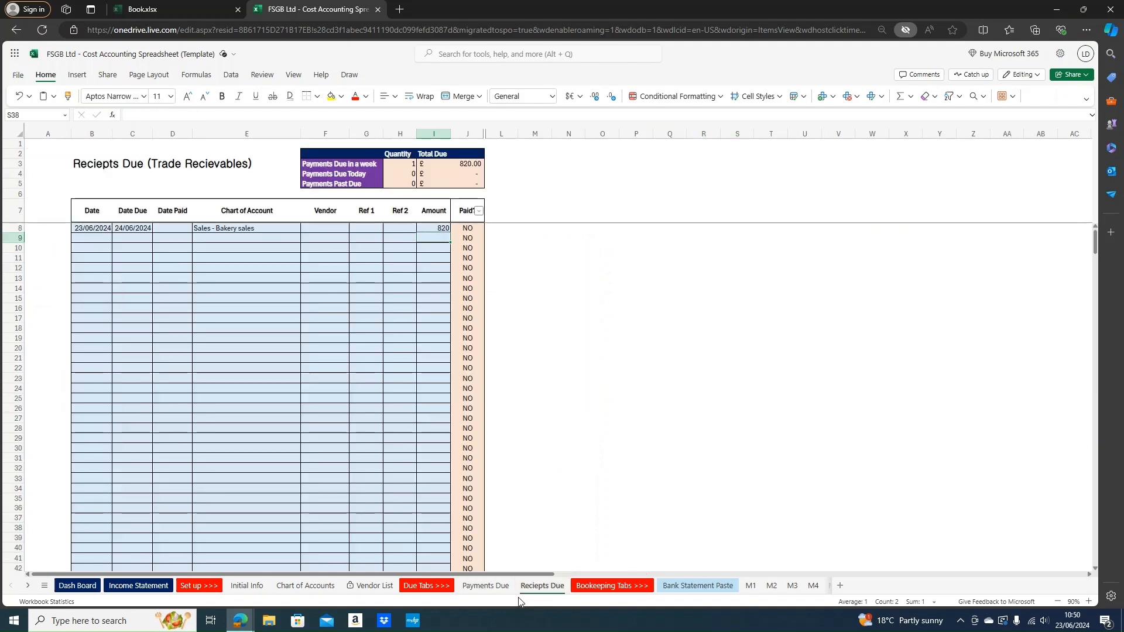
Fill the receipt date down to rows 9 and 10, correcting both to 23/06/2024
click(103, 227)
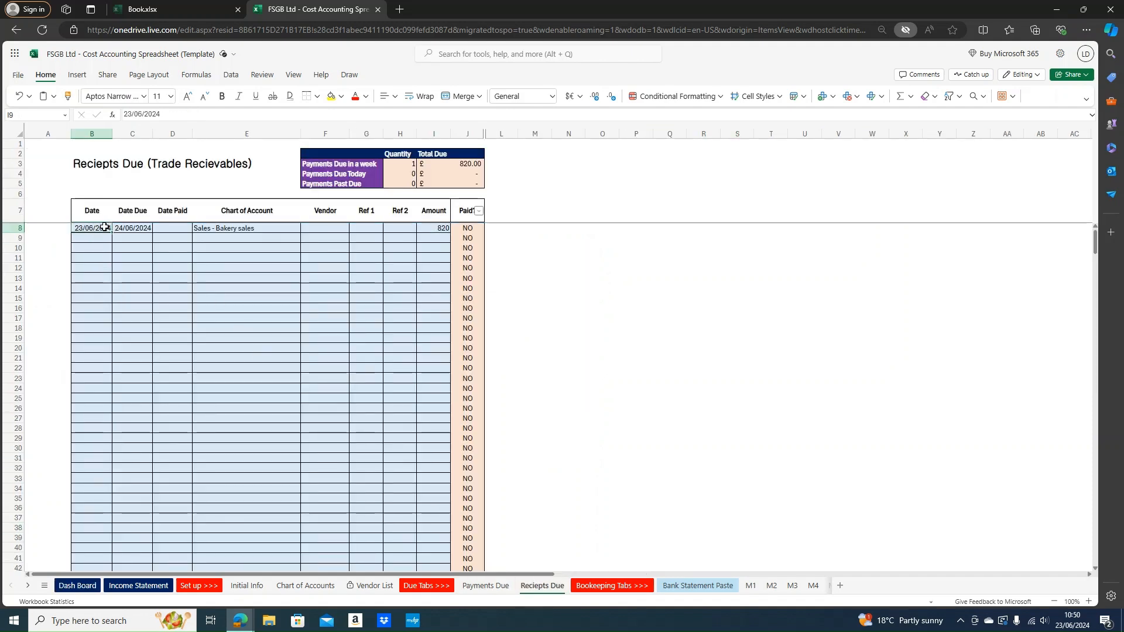
drag(110, 237, 113, 249)
double_click(82, 237)
click(76, 237)
key(BackSpace)
text(3/06/2024)
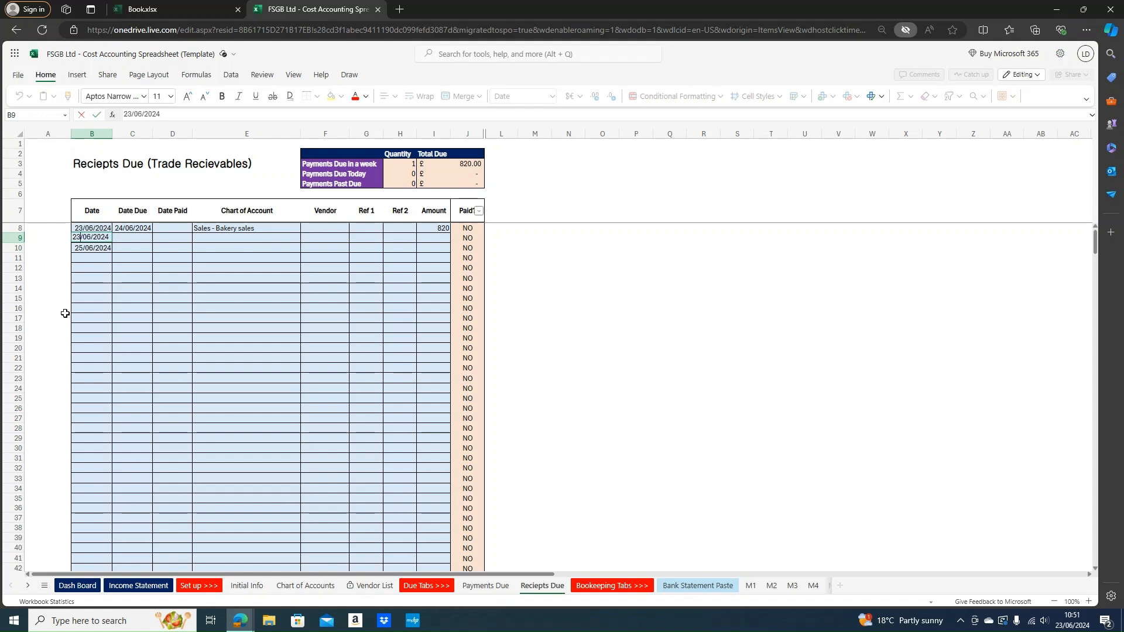
key(Return)
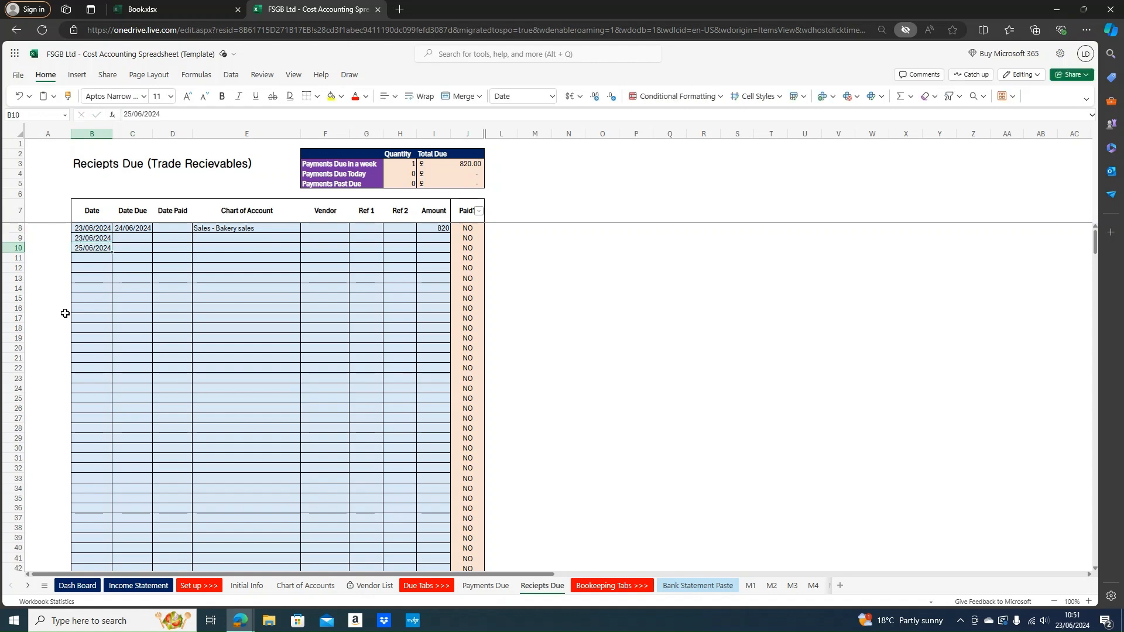
click(128, 116)
key(BackSpace)
text(3)
key(Return)
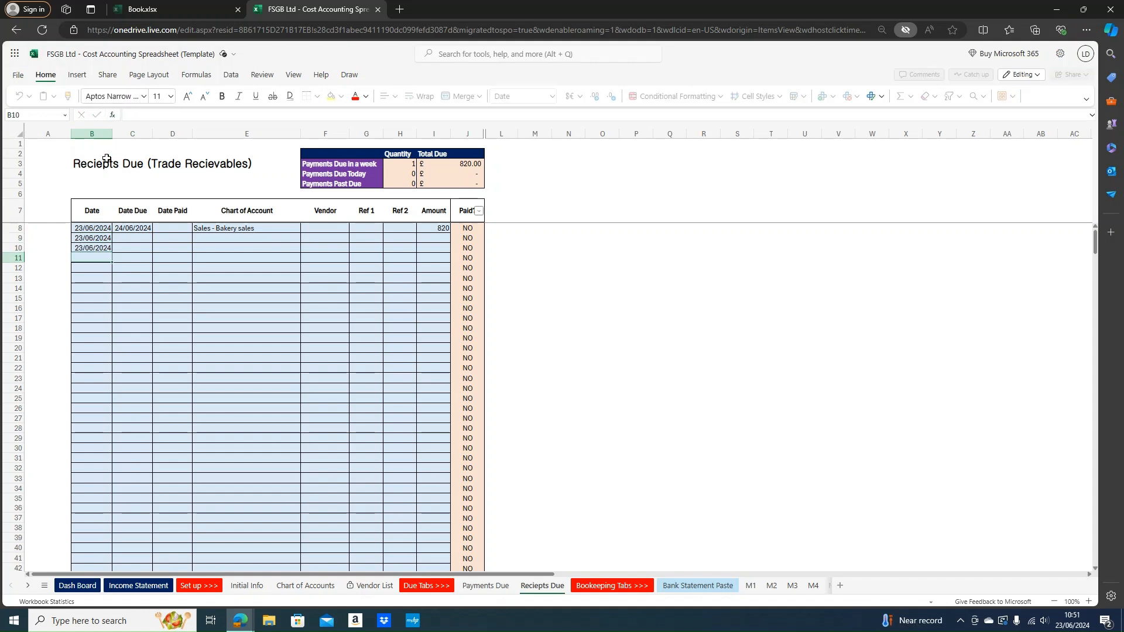
key(Right)
Give row 9 due date 23/06/2024, the Sales - Bakery sales account and amount 1009
key(Up)
key(Up)
text(23/)
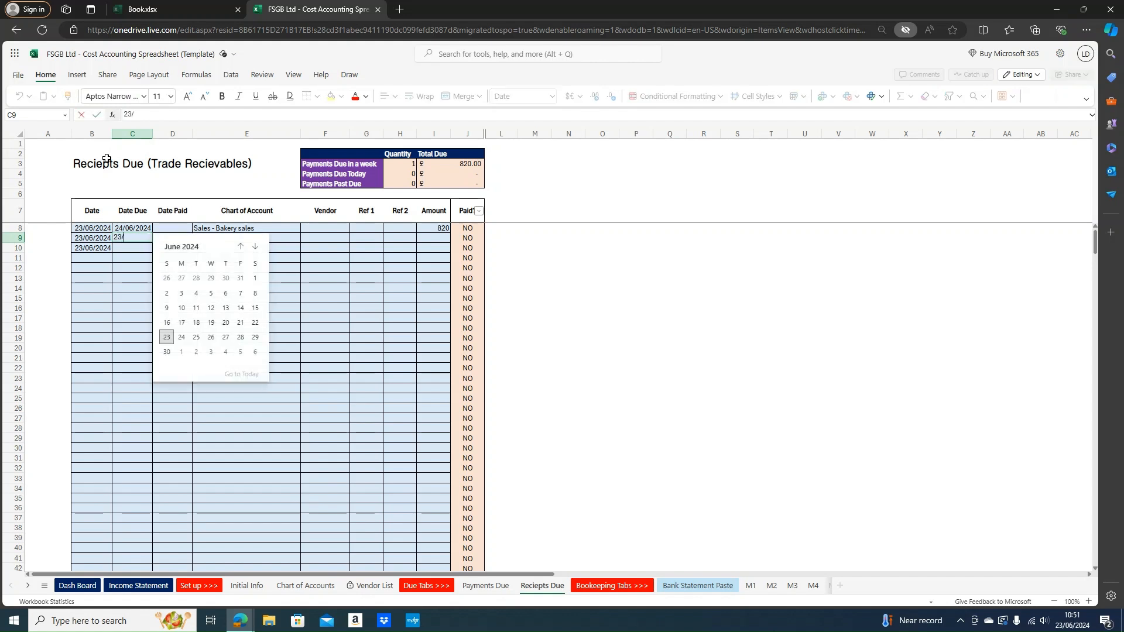
text(06/2024)
key(Return)
key(Up)
key(Up)
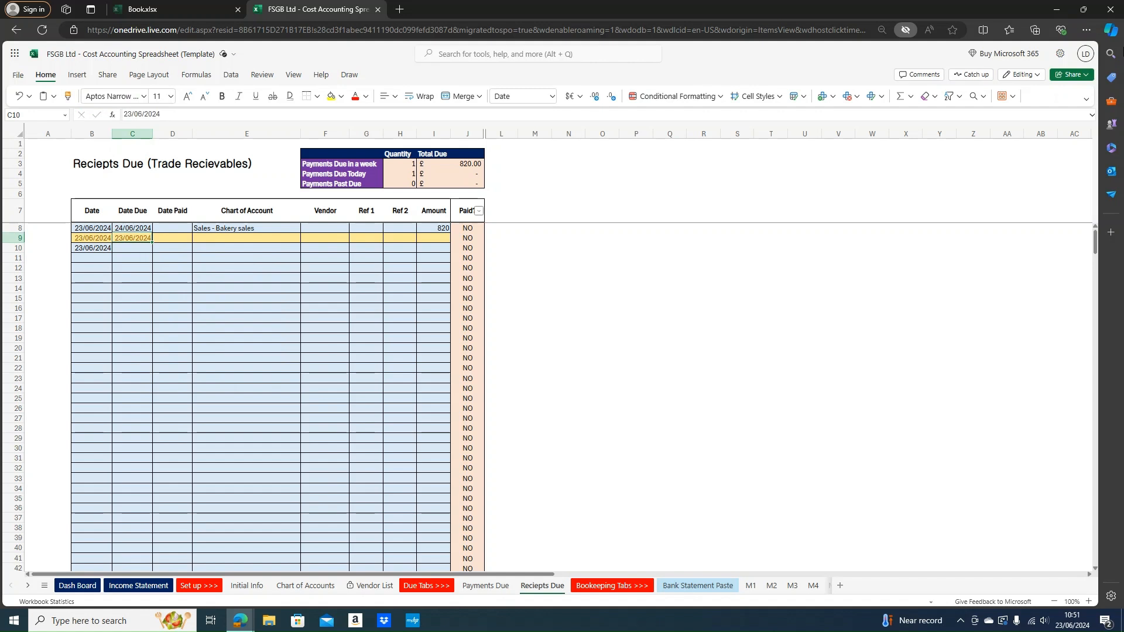
key(Right)
key(Right)
key(Down)
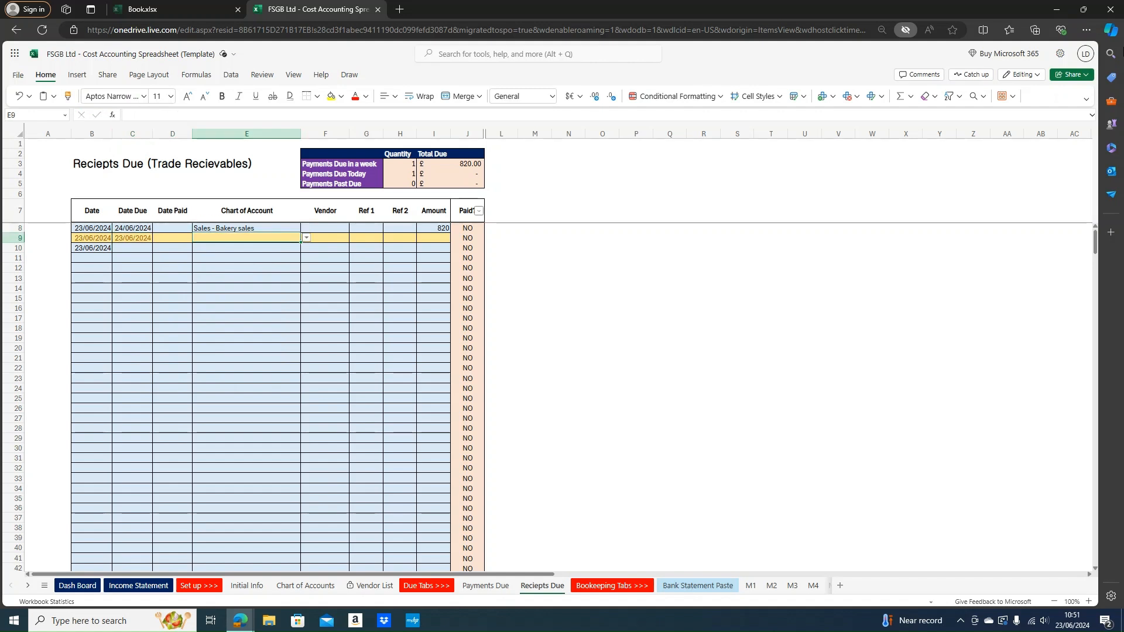
text(sa)
key(Down)
key(Down)
key(Return)
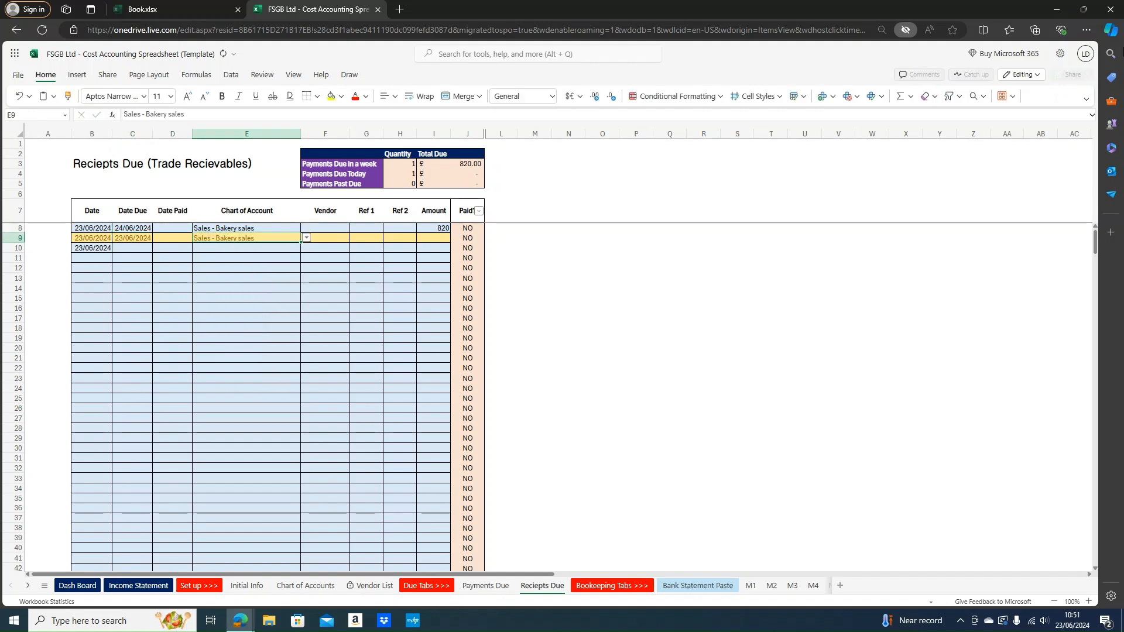
key(Right)
key(Right)
key(Right)
key(Right)
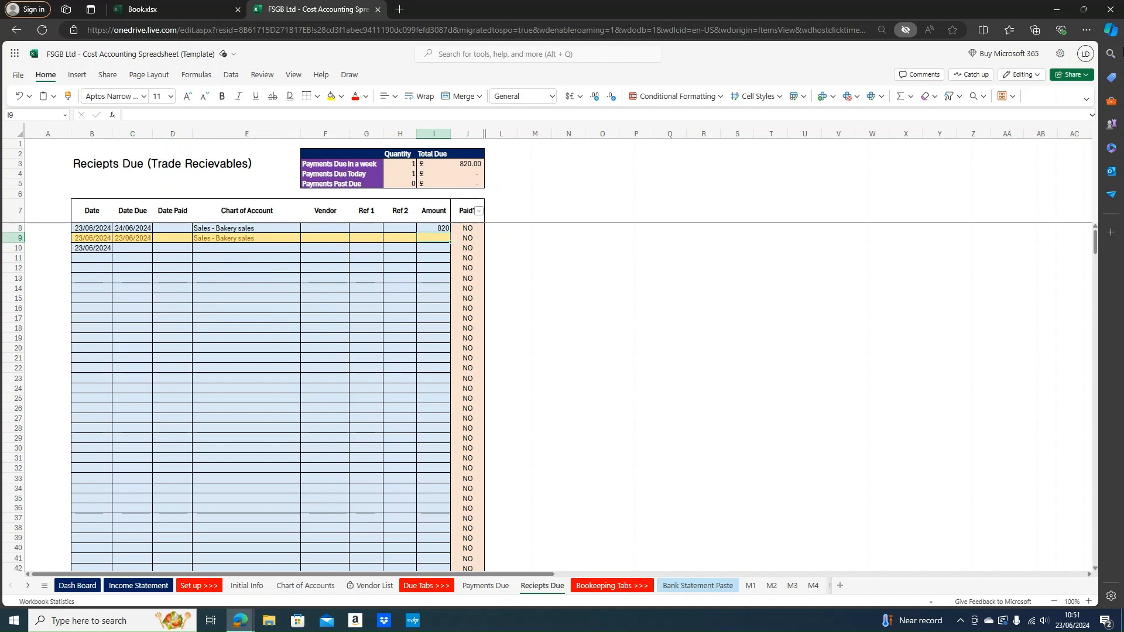
text(1009)
key(Return)
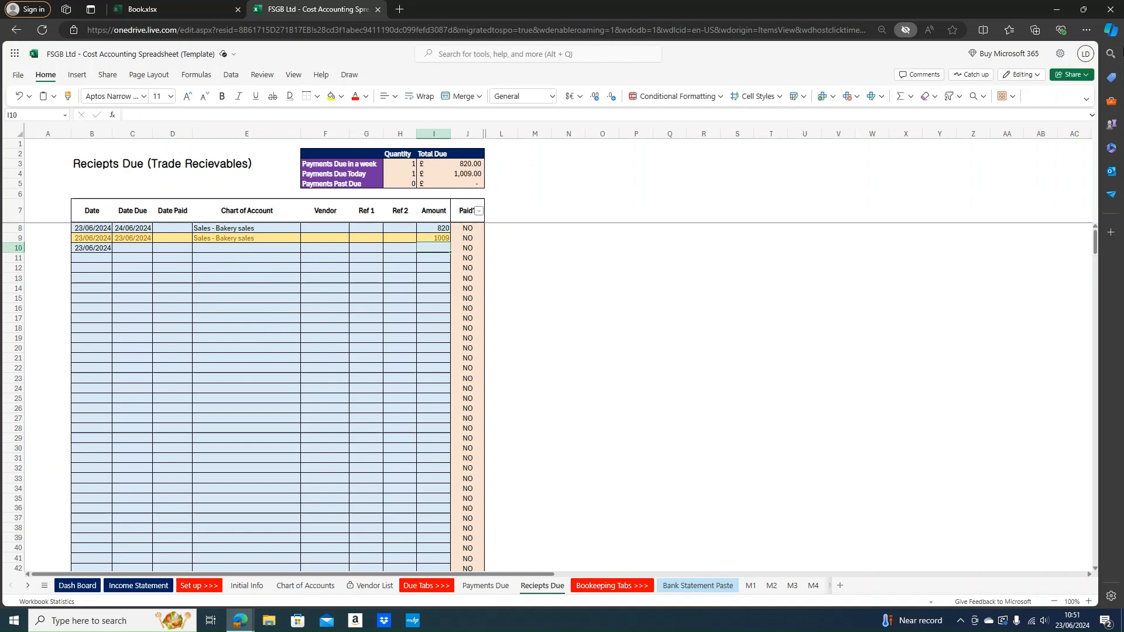
Give row 10 due date 22/06/2024, the Sales - Bakery sales account and amount 590
key(Down)
key(Left)
key(Left)
key(Left)
key(Left)
key(Left)
key(Left)
key(Left)
key(Up)
key(Right)
text(22/)
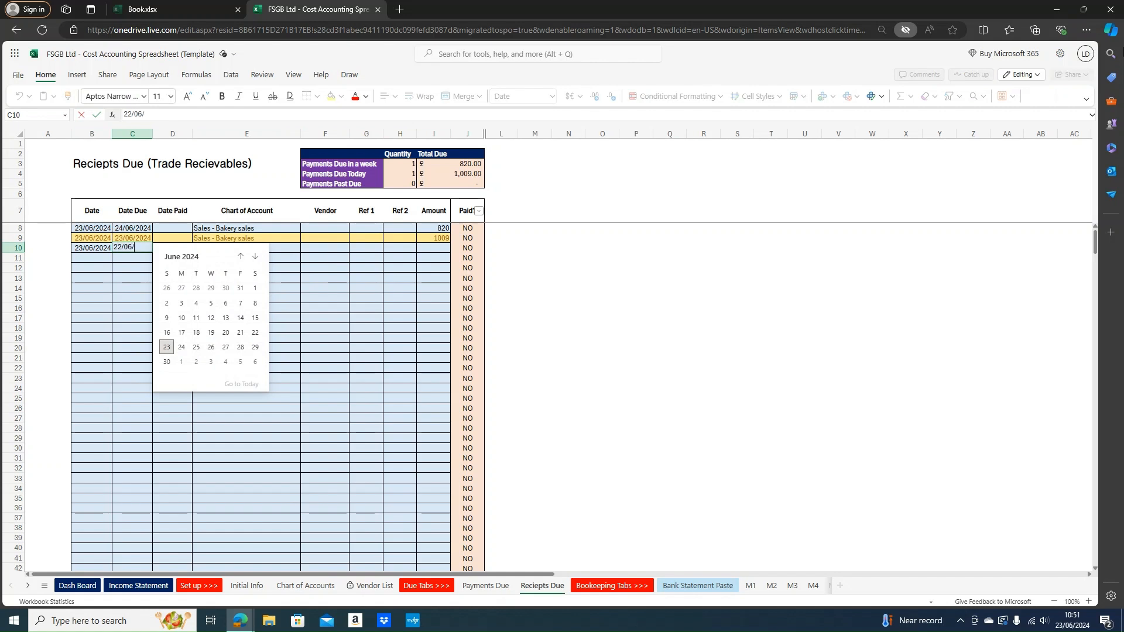
text(06/2024)
key(Tab)
key(Tab)
text(sale)
key(Down)
key(Down)
key(Return)
key(Tab)
key(Tab)
key(Tab)
key(Tab)
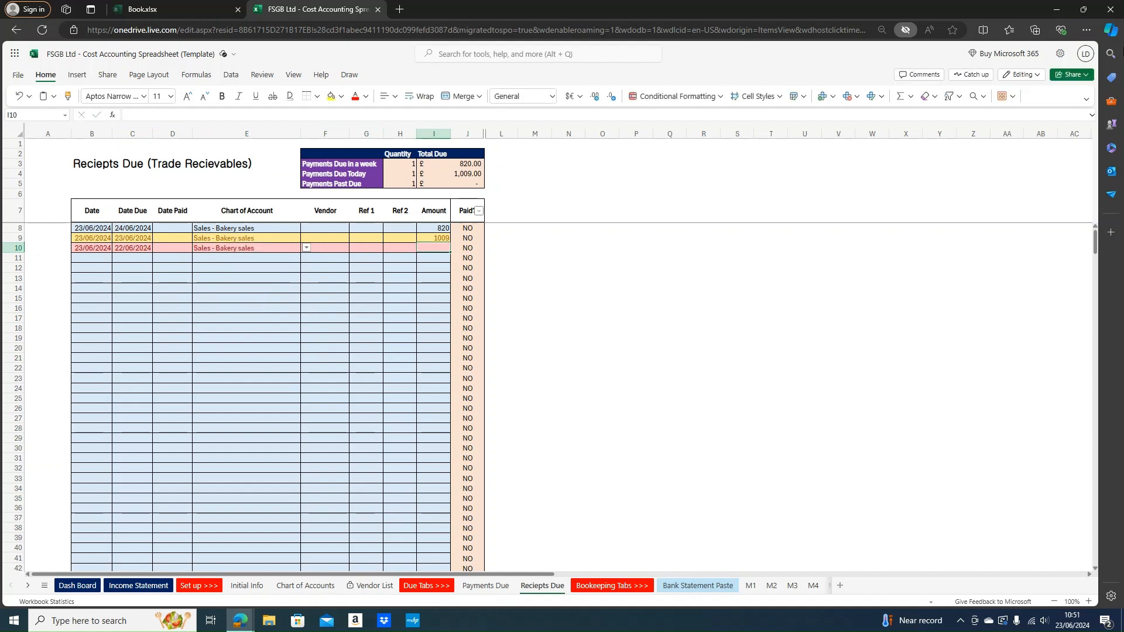
text(590)
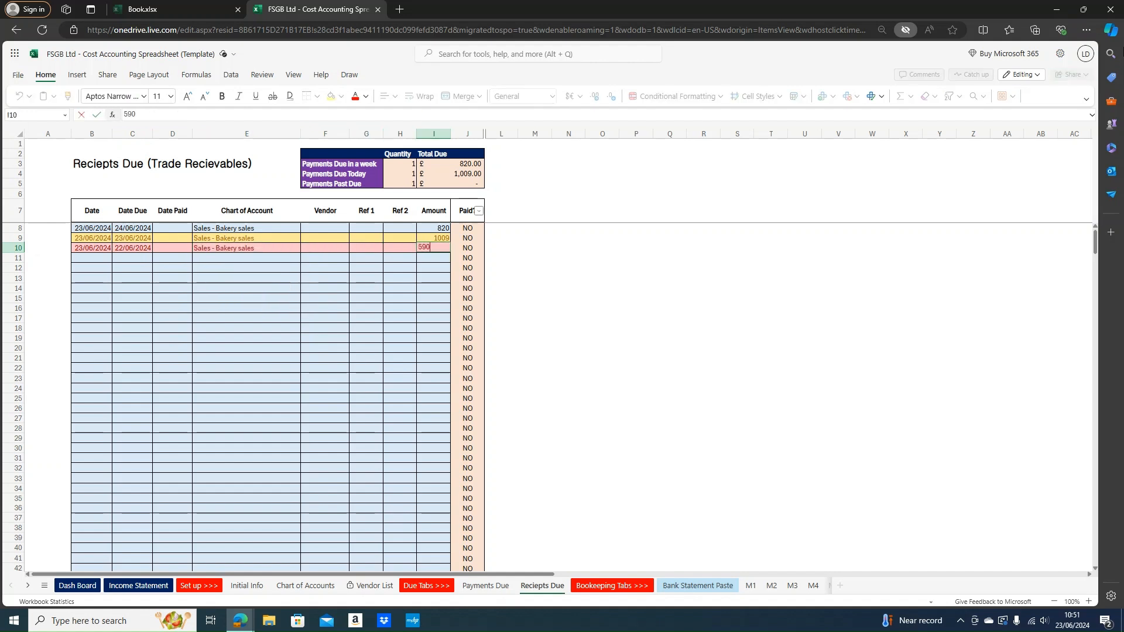
key(Return)
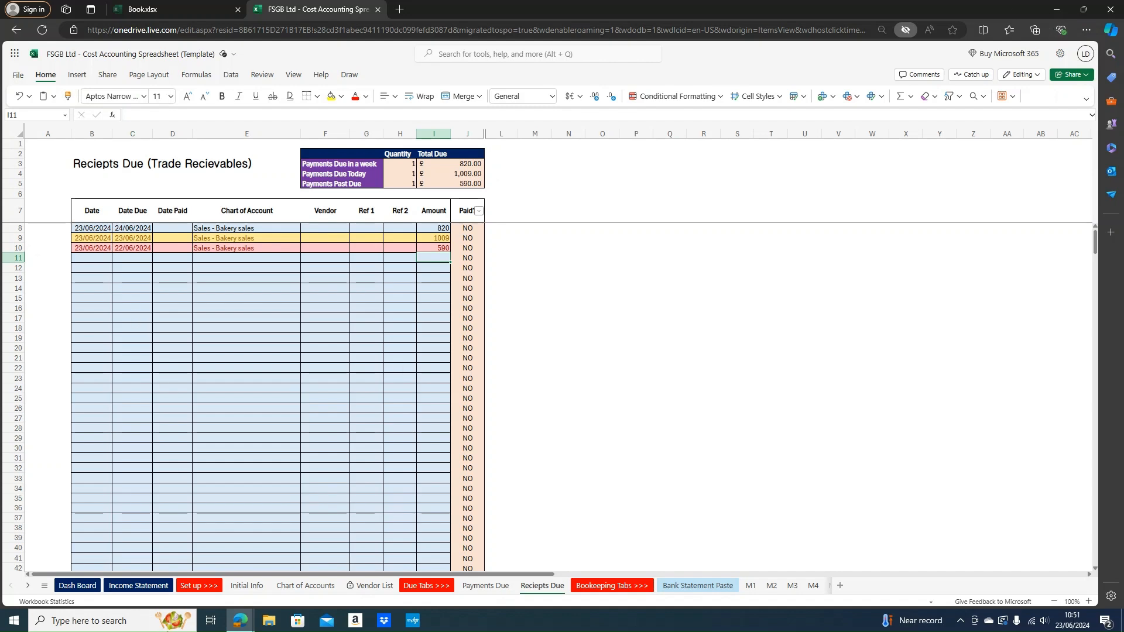
click(85, 580)
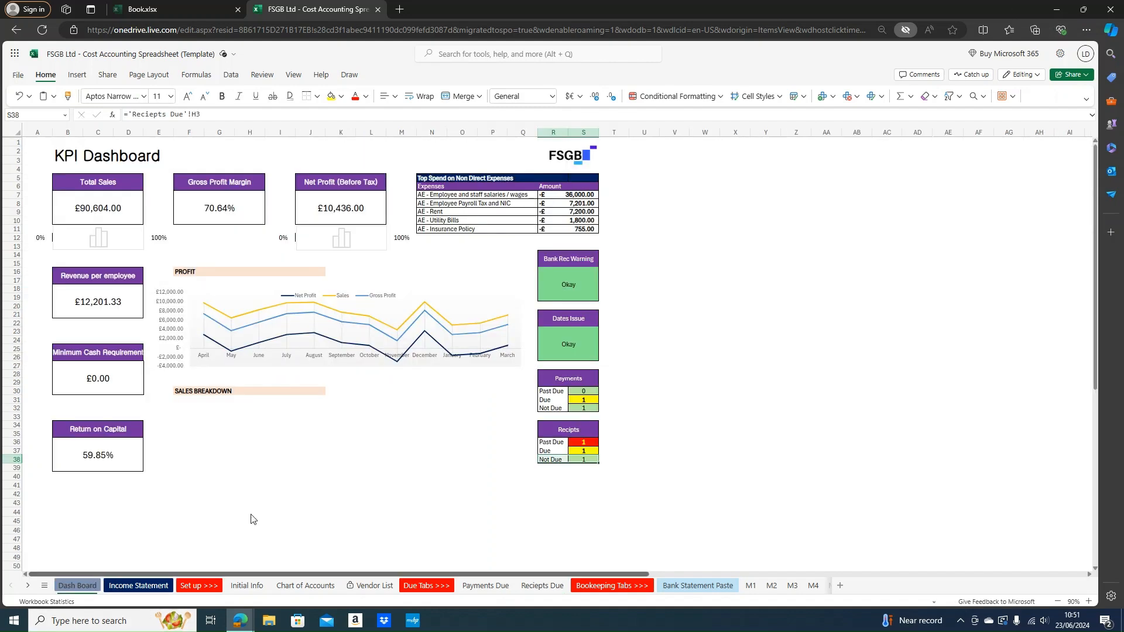
Review the dashboard's Recipts and Payments counts and Dates Issue check, then return to Reciepts Due
mouse_move(565, 431)
mouse_down()
mouse_move(555, 460)
mouse_move(547, 429)
mouse_up()
drag(550, 379, 556, 403)
click(571, 340)
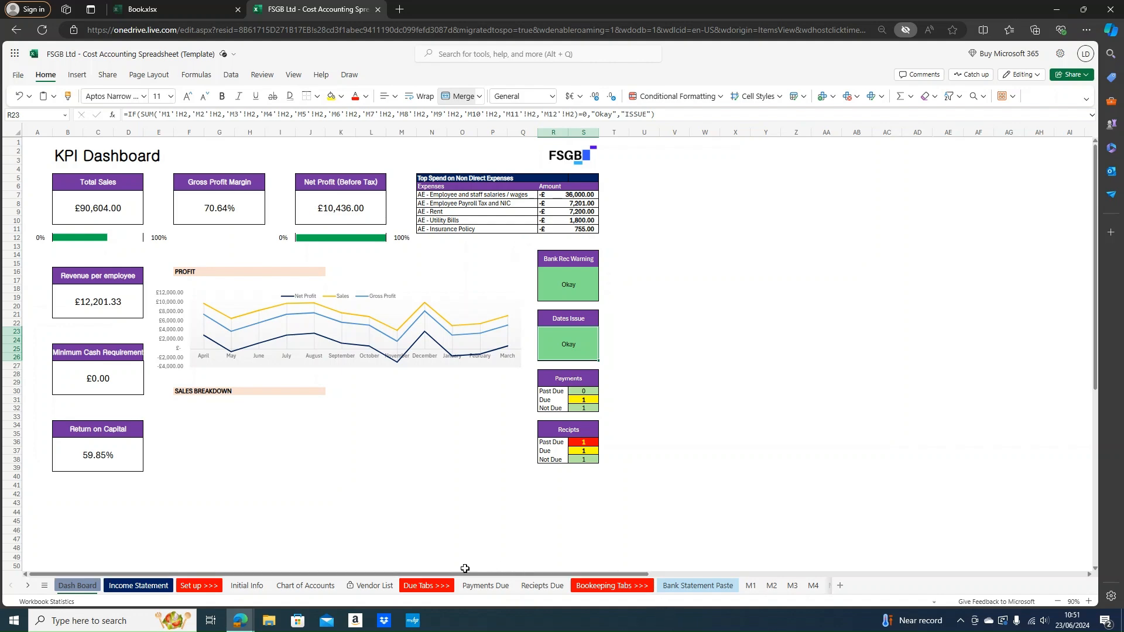
click(485, 586)
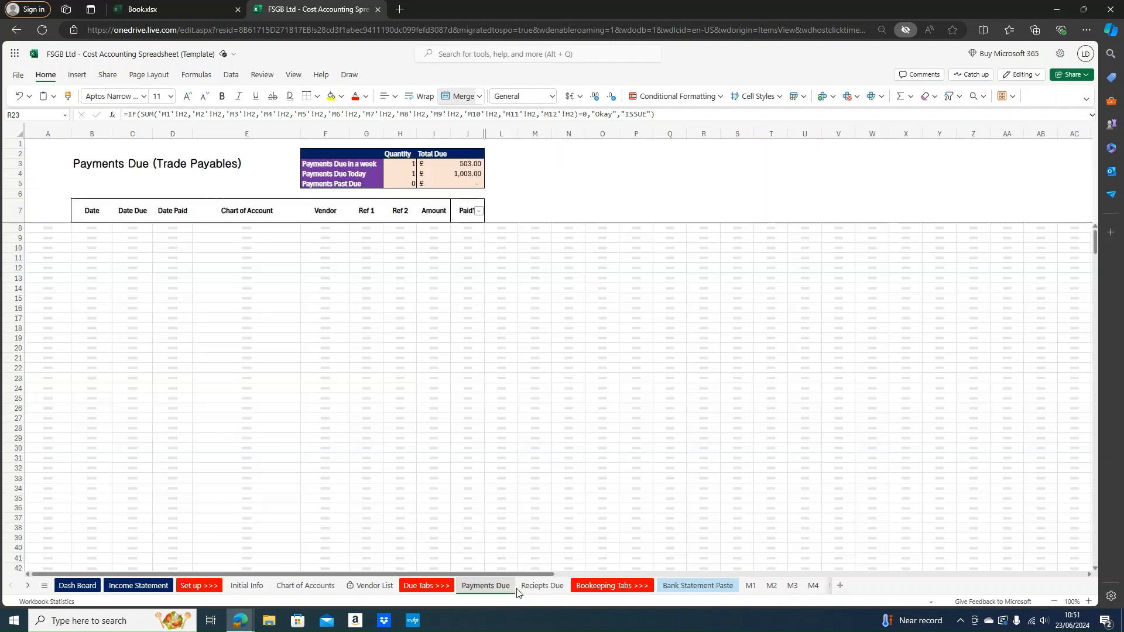
click(528, 586)
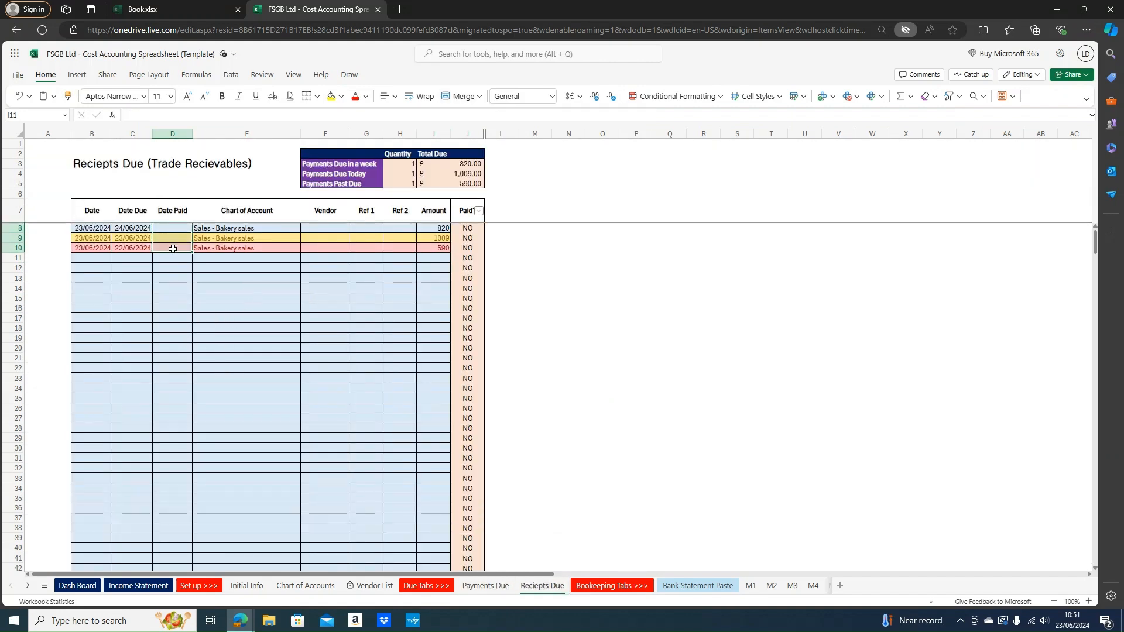
Record today's date, 23/06/2024, as the 1009 receipt's Date Paid and check the dashboard
click(178, 356)
click(175, 239)
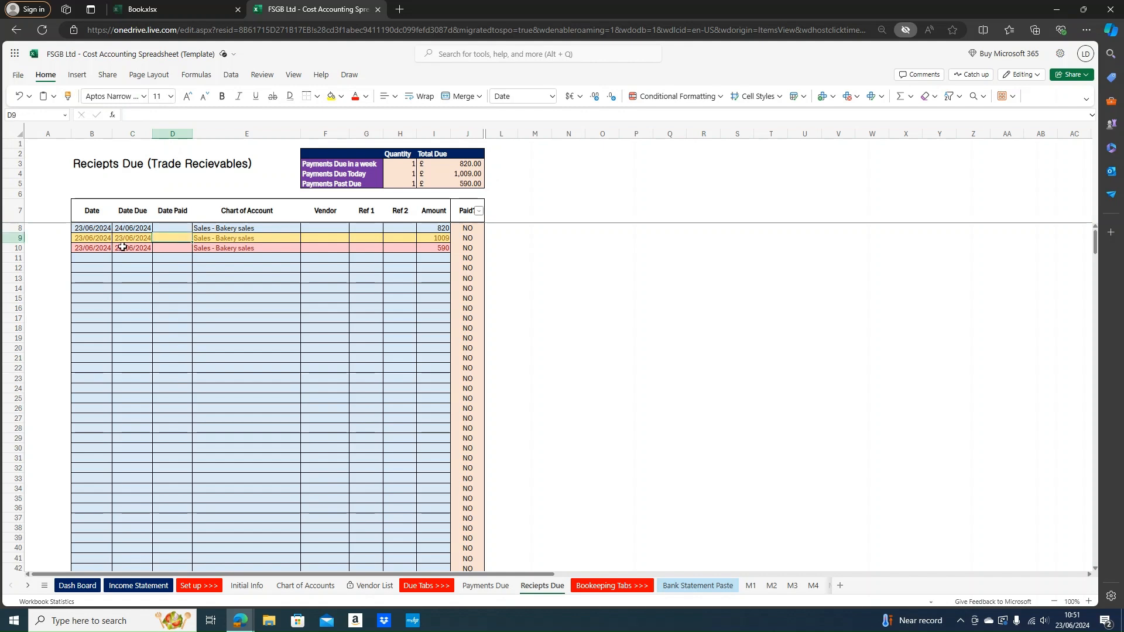
key(ctrl+semicolon)
key(Return)
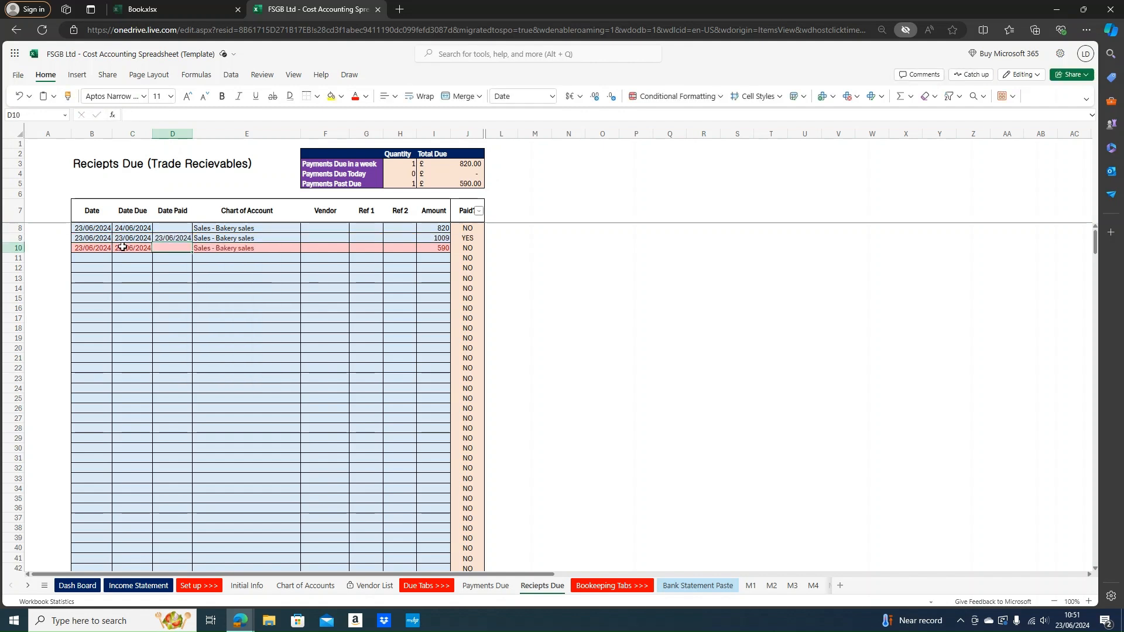
key(Right)
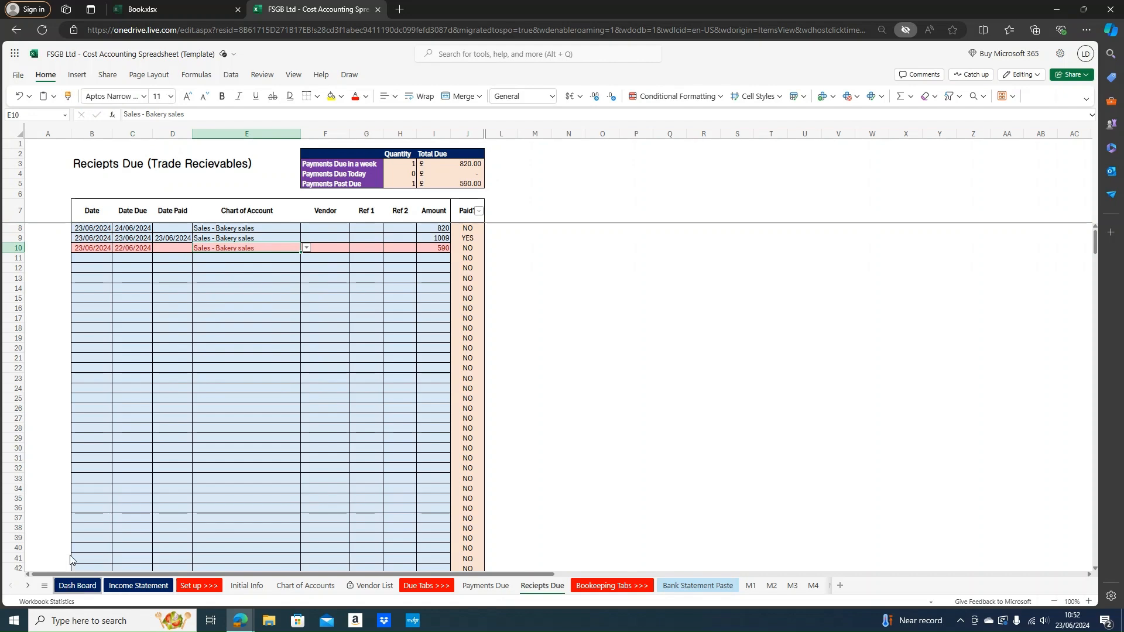
click(75, 585)
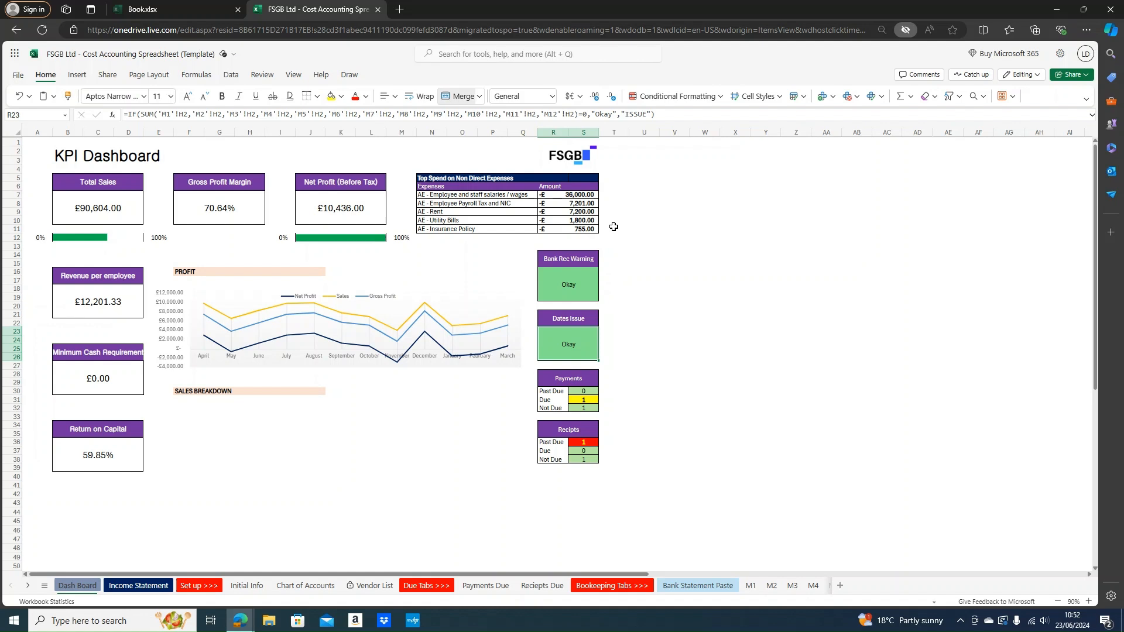
Enter a contact e-mail address in U5, changing a dot in its domain to a hyphen
click(623, 161)
click(645, 178)
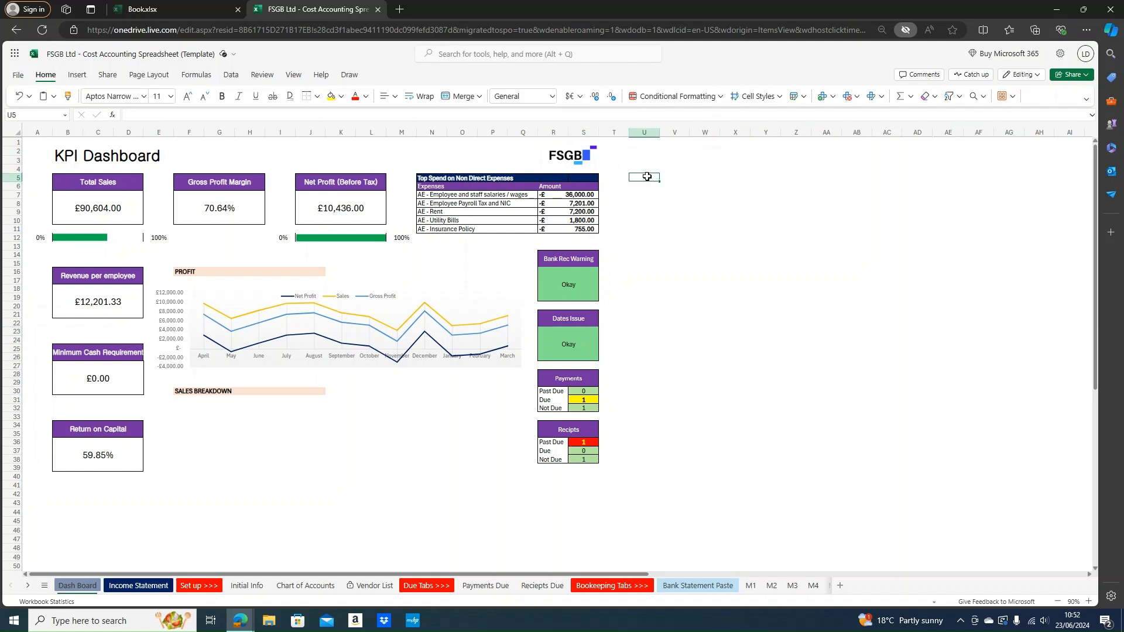
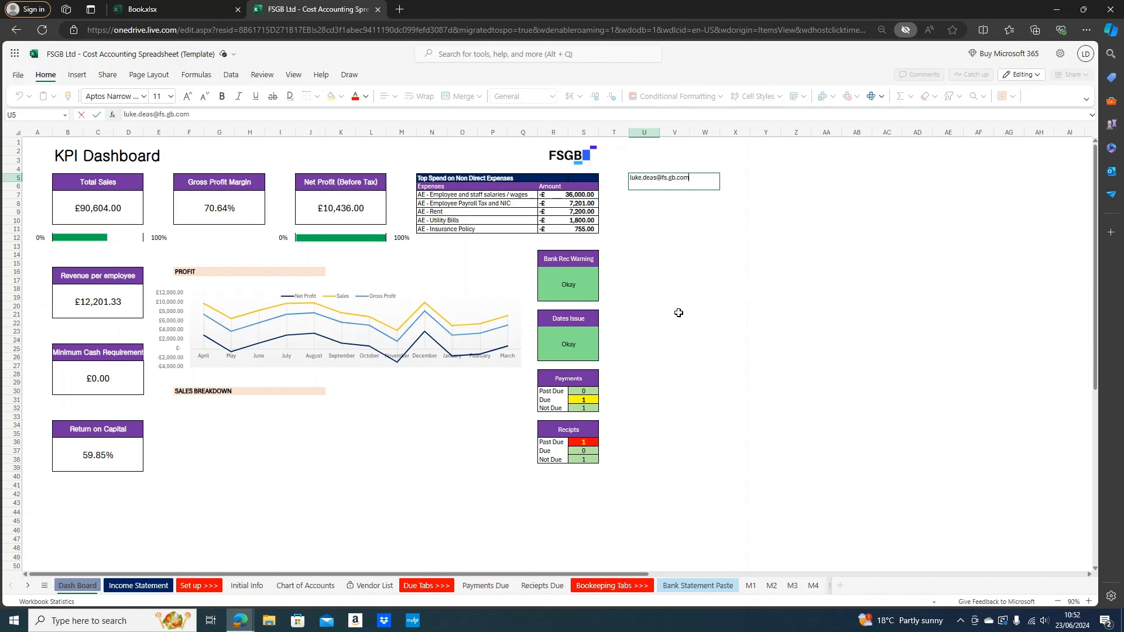
click(671, 175)
key(shift+Tab)
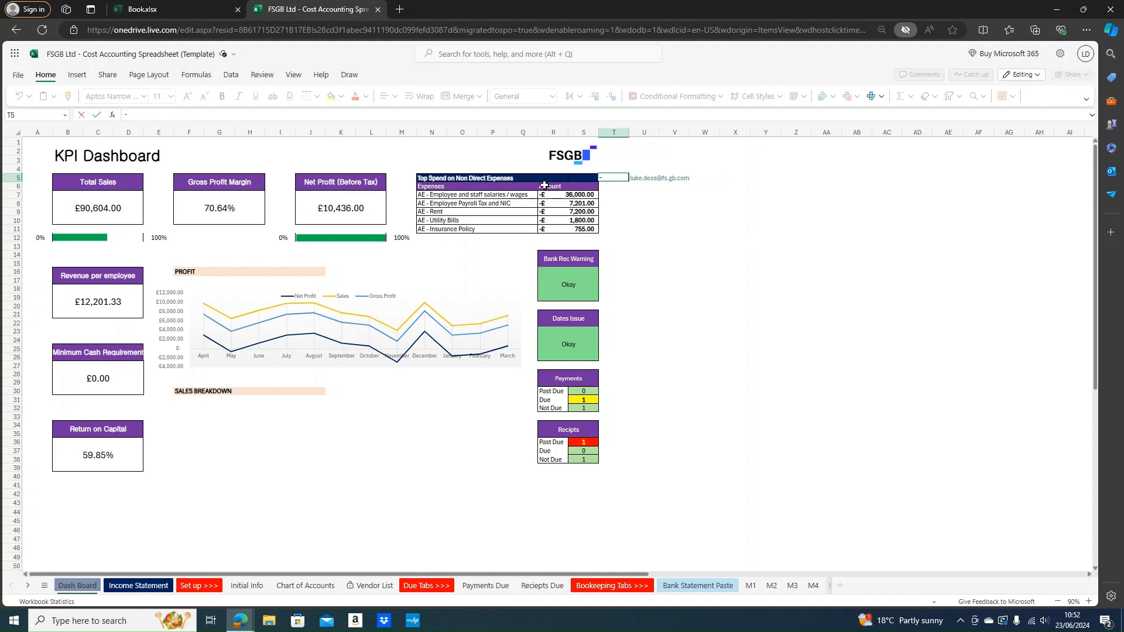
key(Tab)
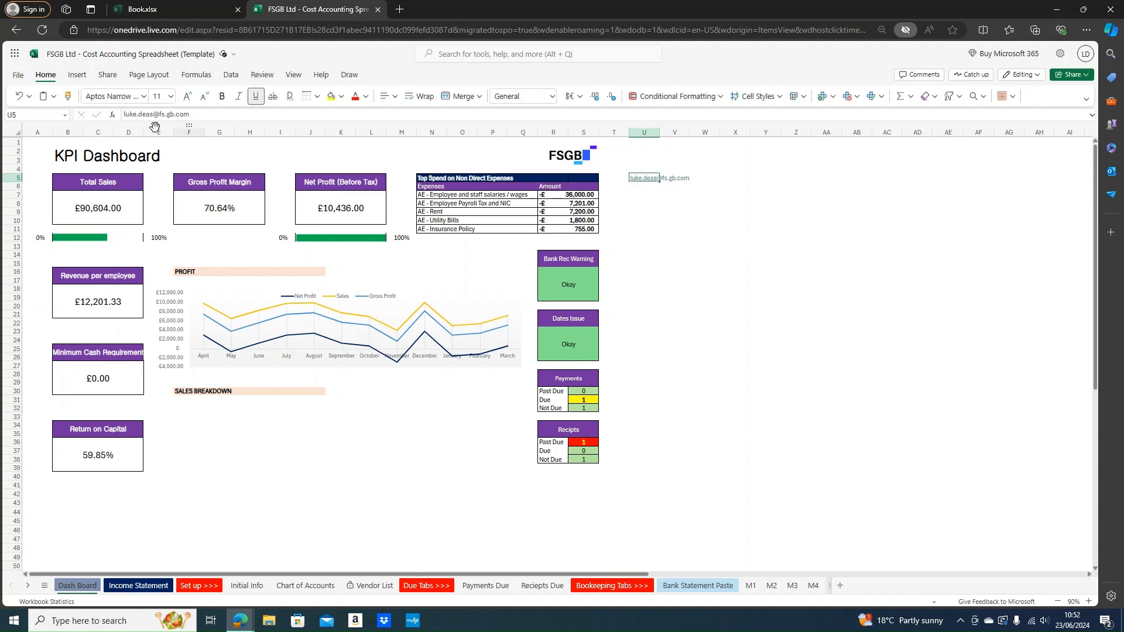
click(168, 115)
key(BackSpace)
text(-)
key(Return)
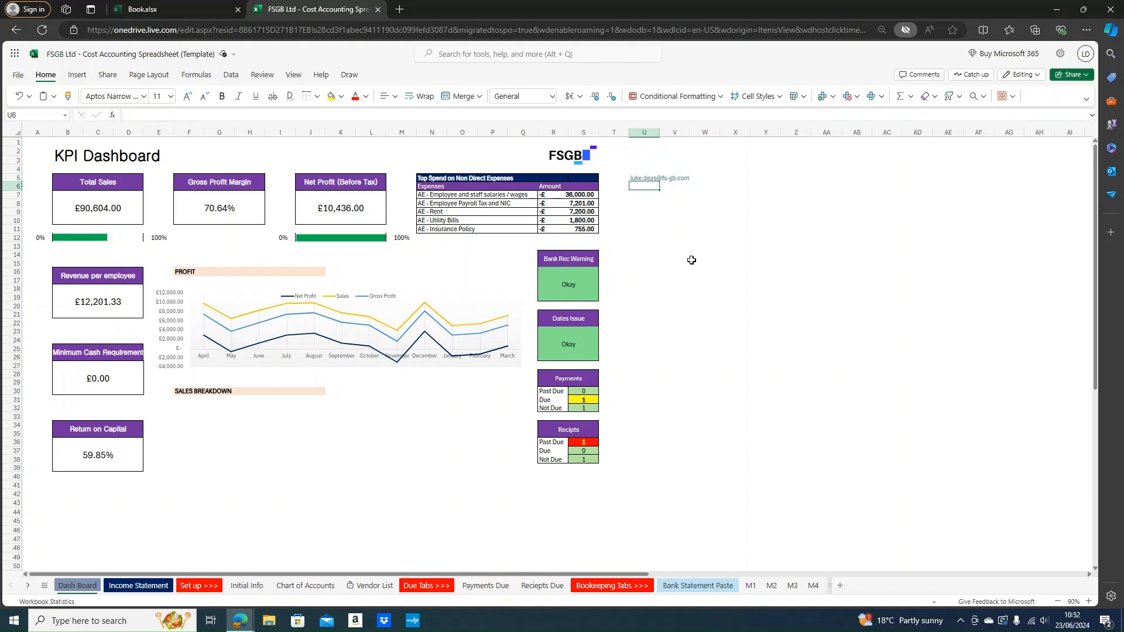
click(691, 259)
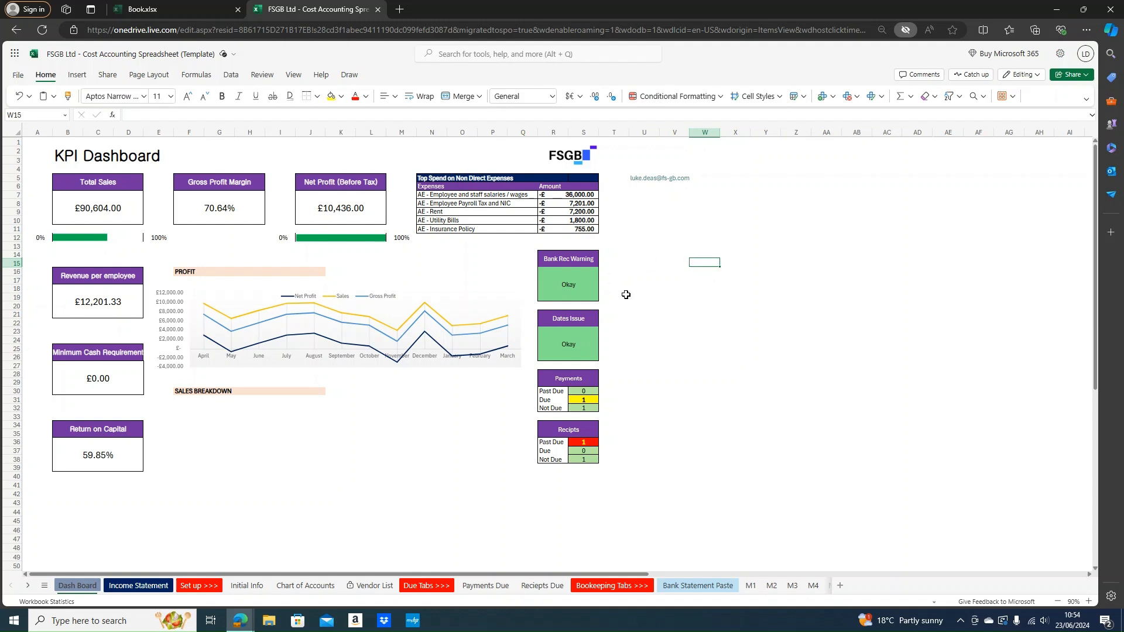
click(245, 625)
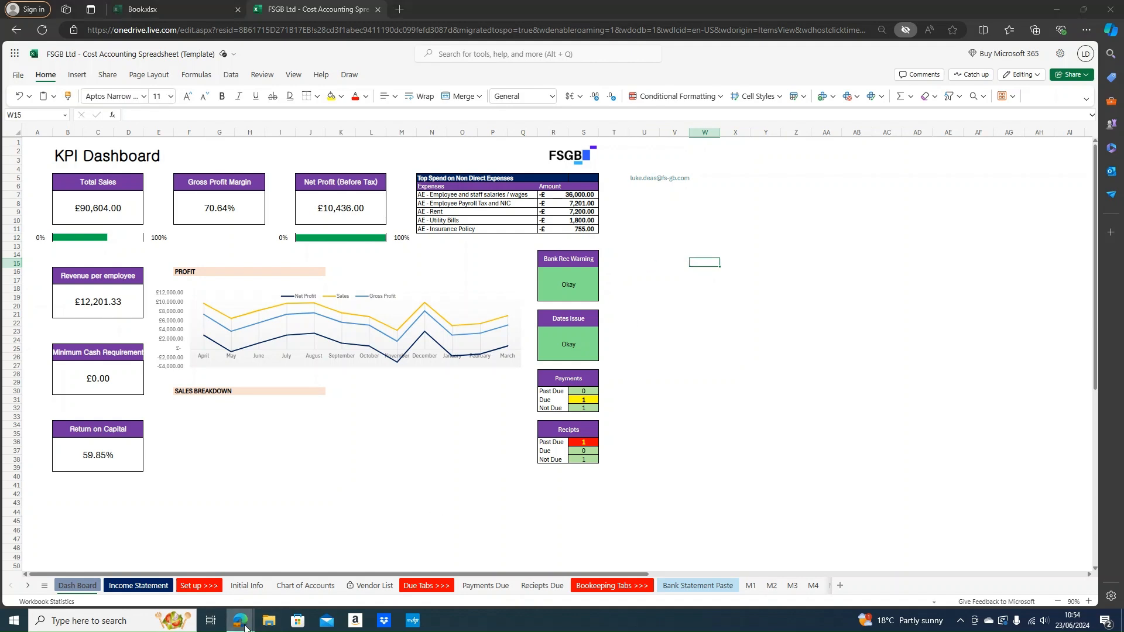